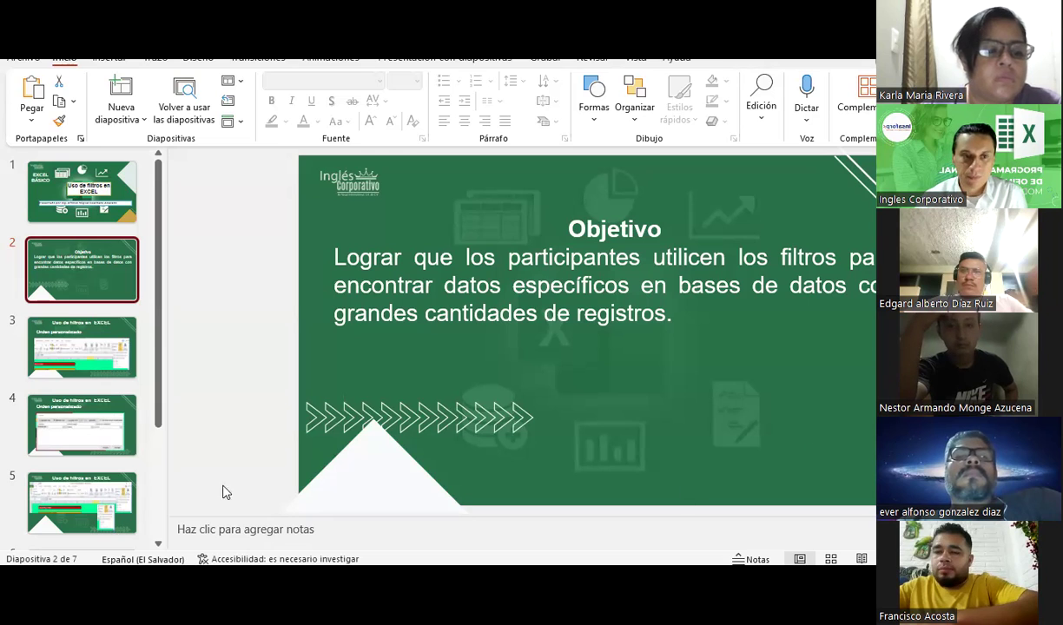
Step: Show PowerPoint slide 3 on custom sorting, then switch to the Excel roster workbook
left_click(95, 347)
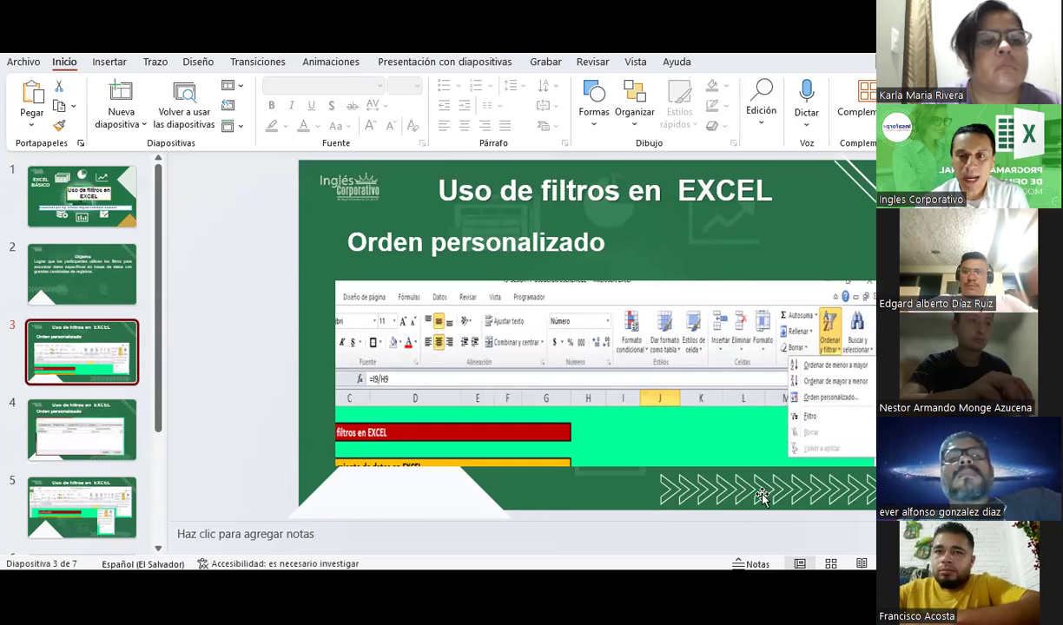
key("alt+Tab")
key("Tab")
key("Tab")
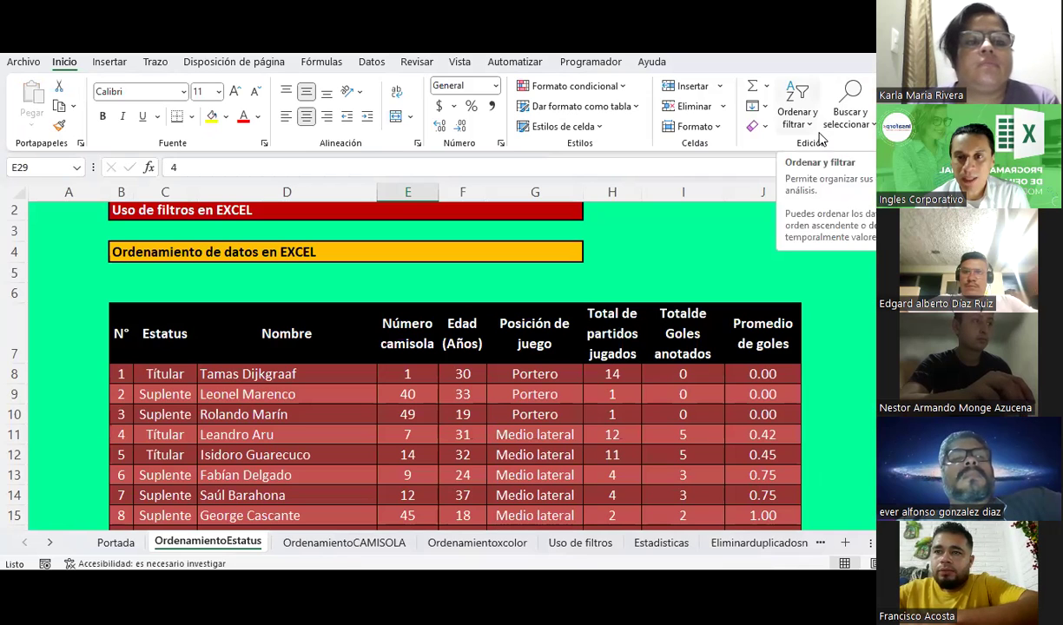
Step: Check the Ordenar y filtrar menu on Inicio several times, then move to the Datos tab
left_click(797, 115)
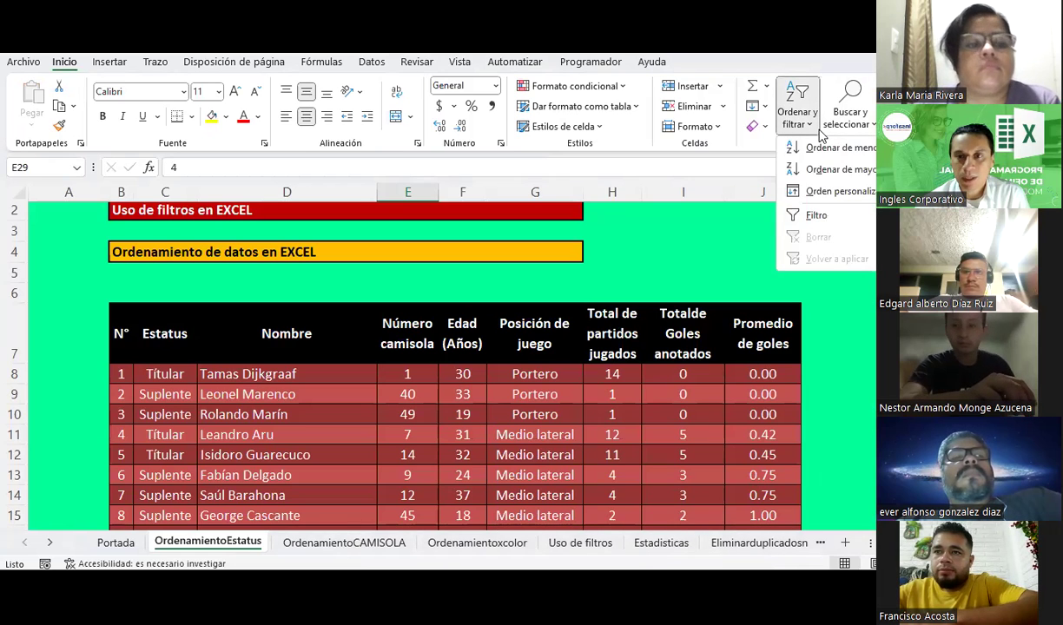
left_click(808, 122)
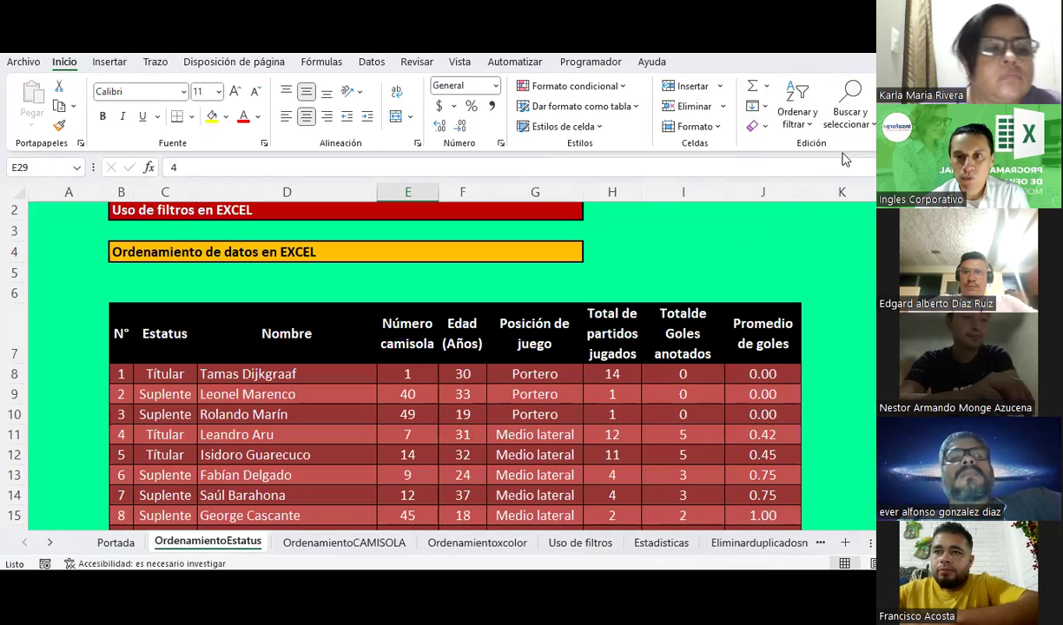
left_click(808, 124)
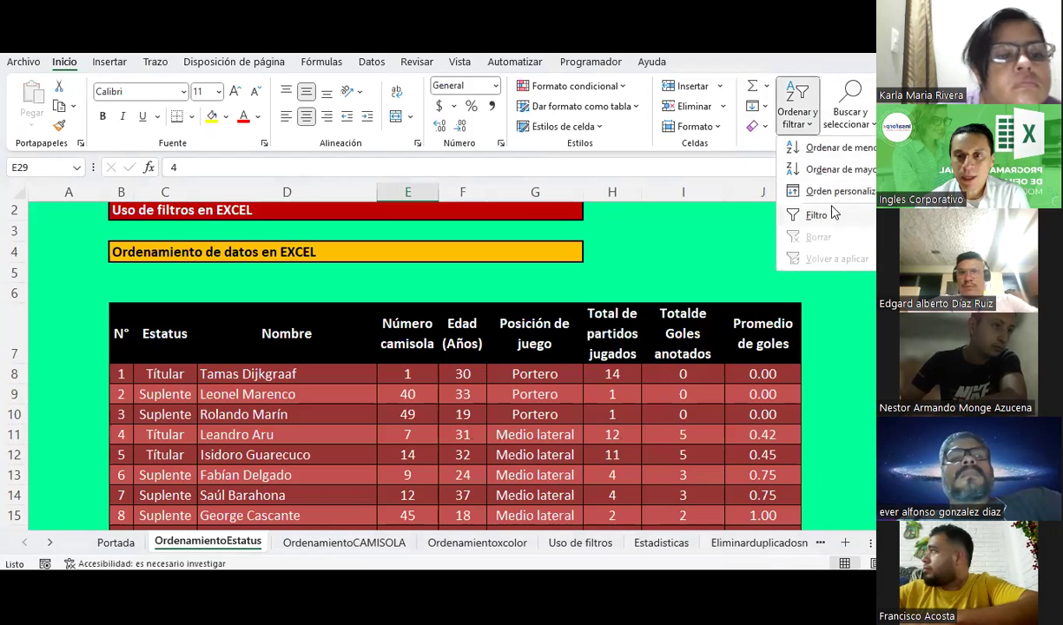
left_click(805, 131)
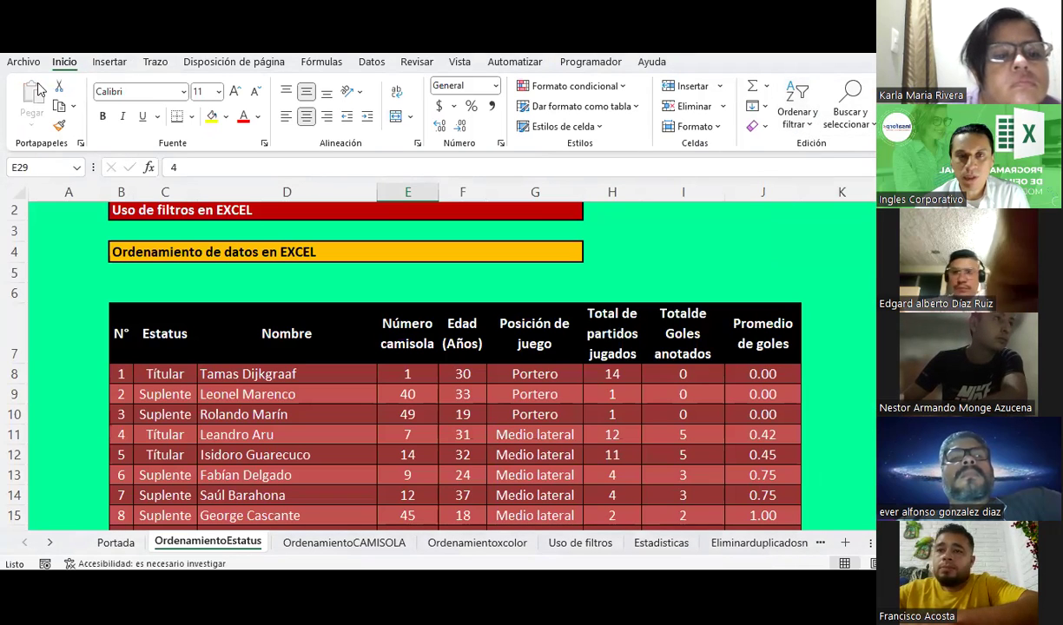
left_click(813, 124)
left_click(807, 126)
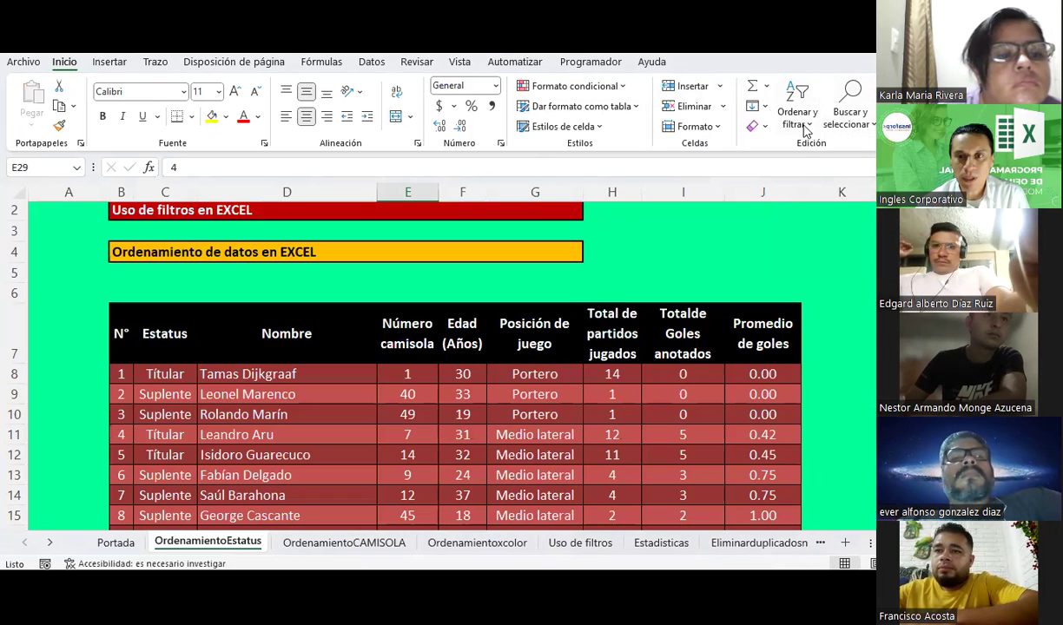
left_click(814, 127)
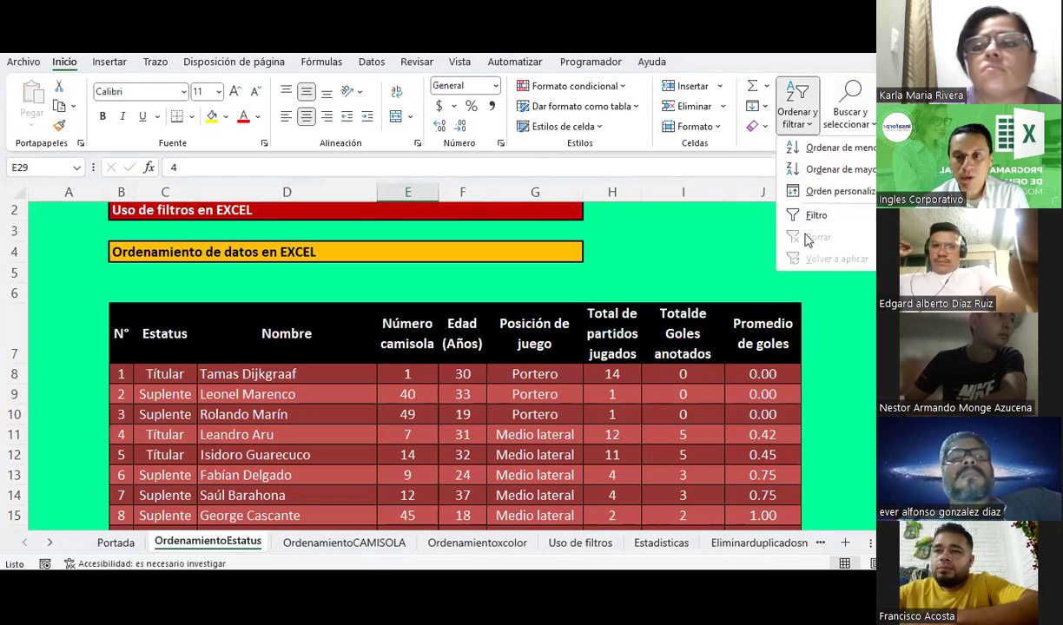
left_click(372, 64)
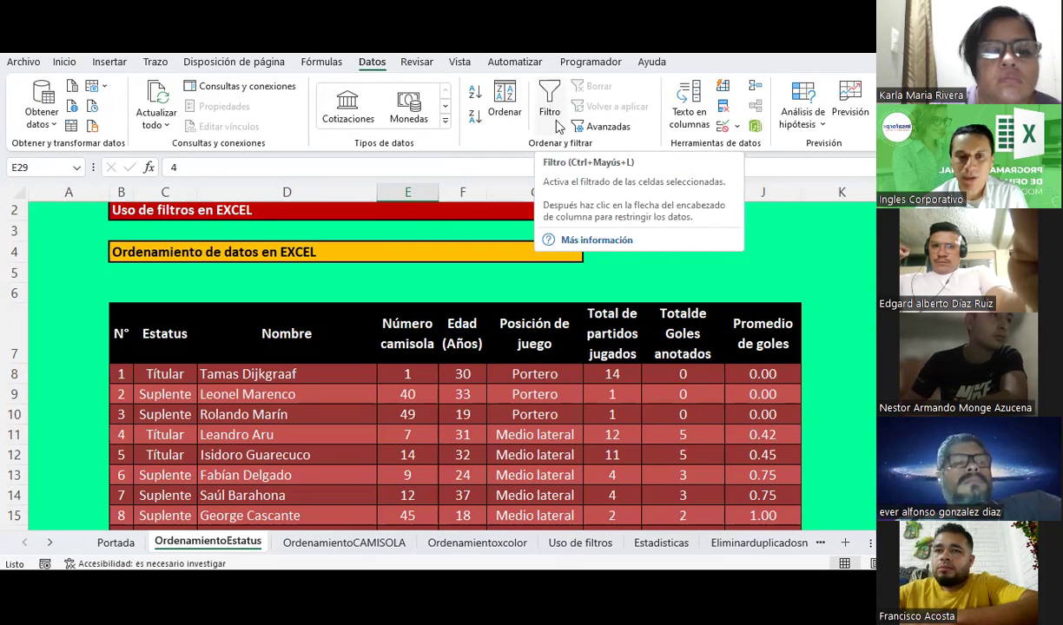
left_click(524, 328)
scroll(523, 330, "down", 2)
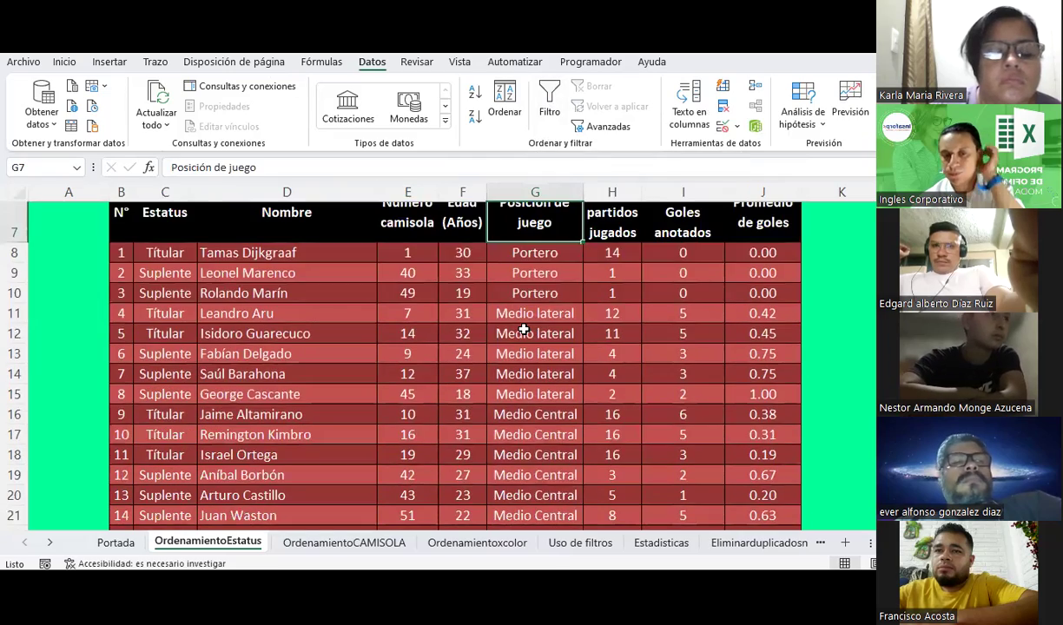
scroll(523, 330, "down", 2)
scroll(524, 330, "down", 1)
scroll(523, 330, "down", 3)
scroll(524, 330, "up", 1)
scroll(524, 330, "up", 7)
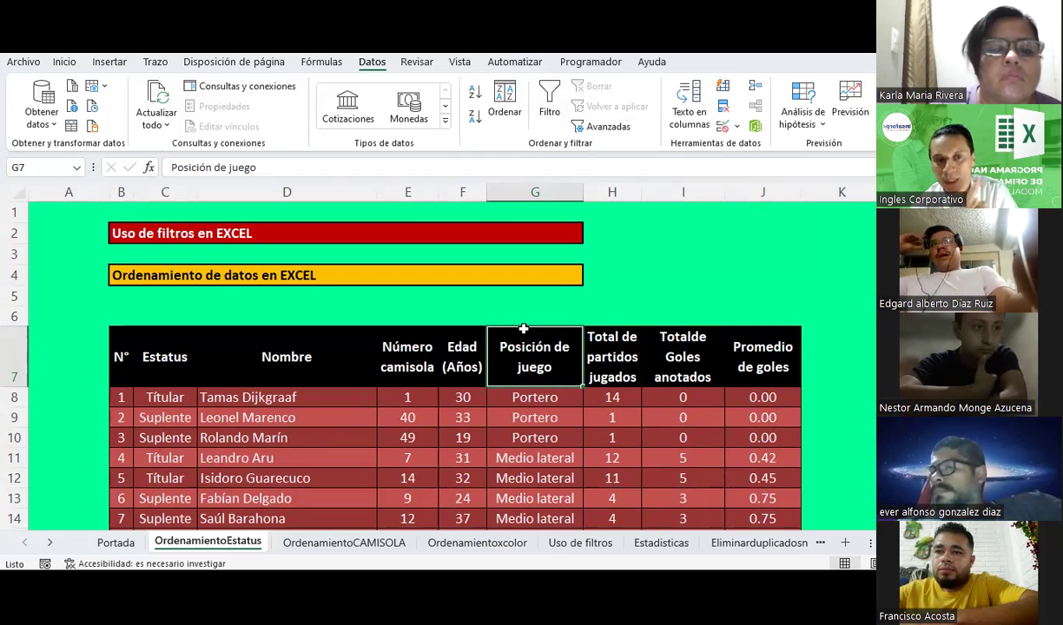
left_click(432, 299)
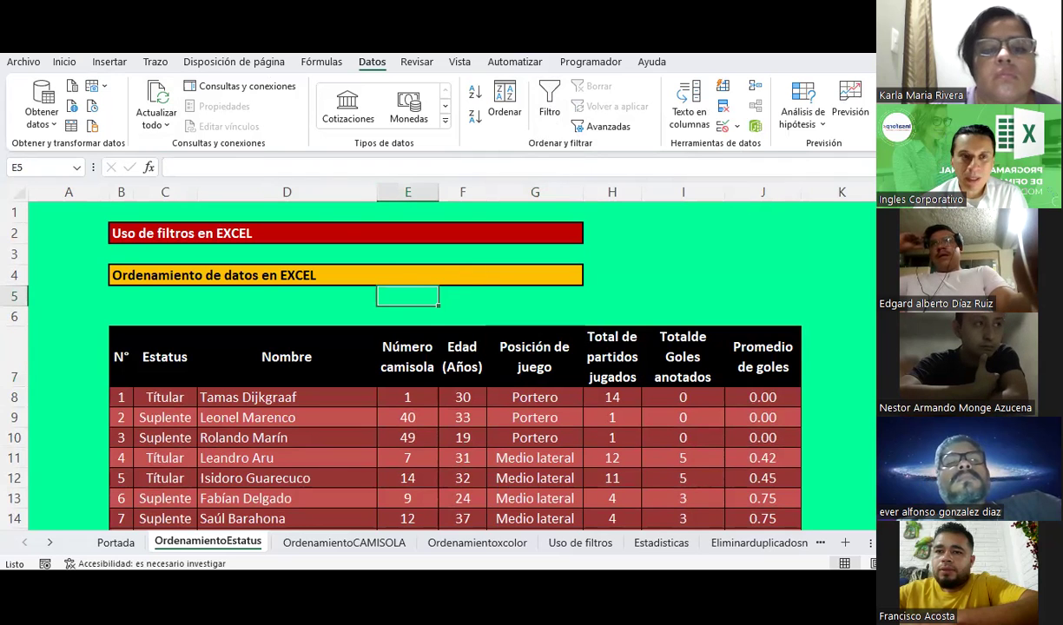
left_click(63, 62)
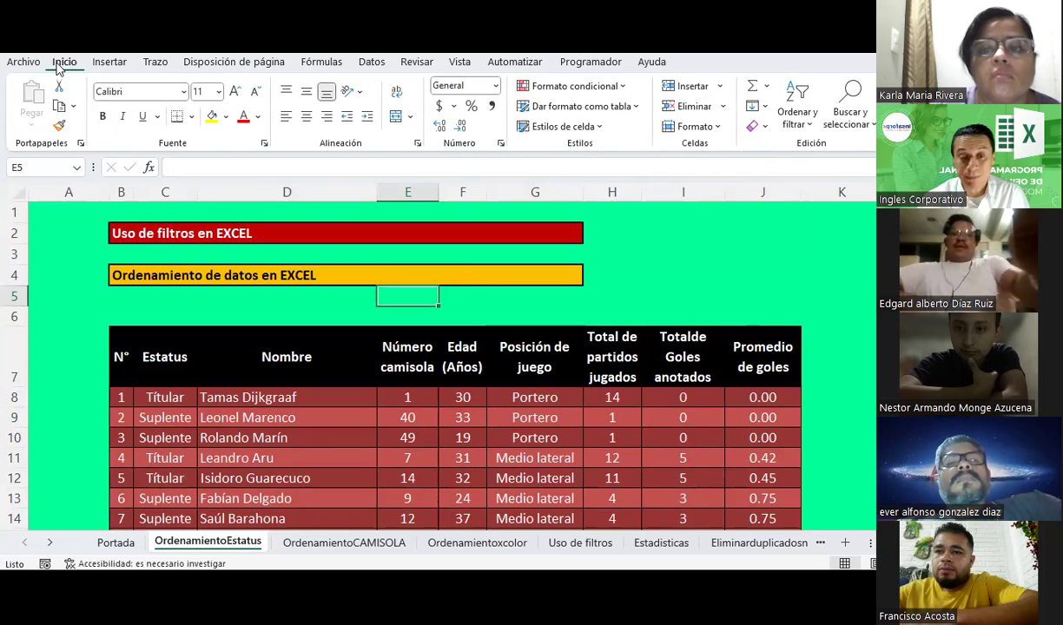
left_click(157, 339)
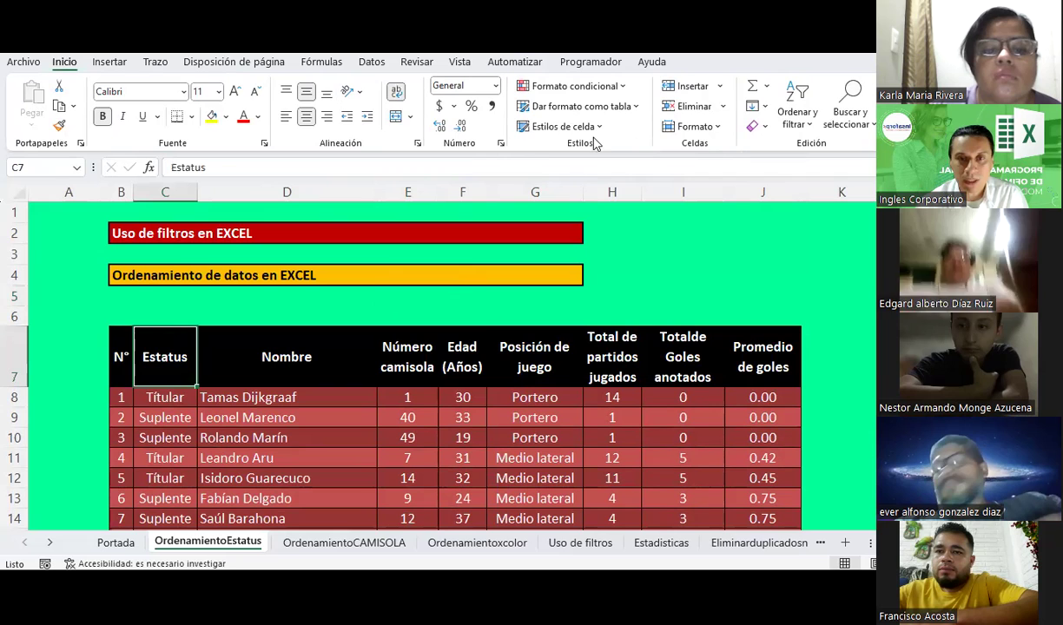
left_click(361, 64)
Step: Turn on Filtro for the roster table and preview the Estatus column's filter options
left_click(545, 103)
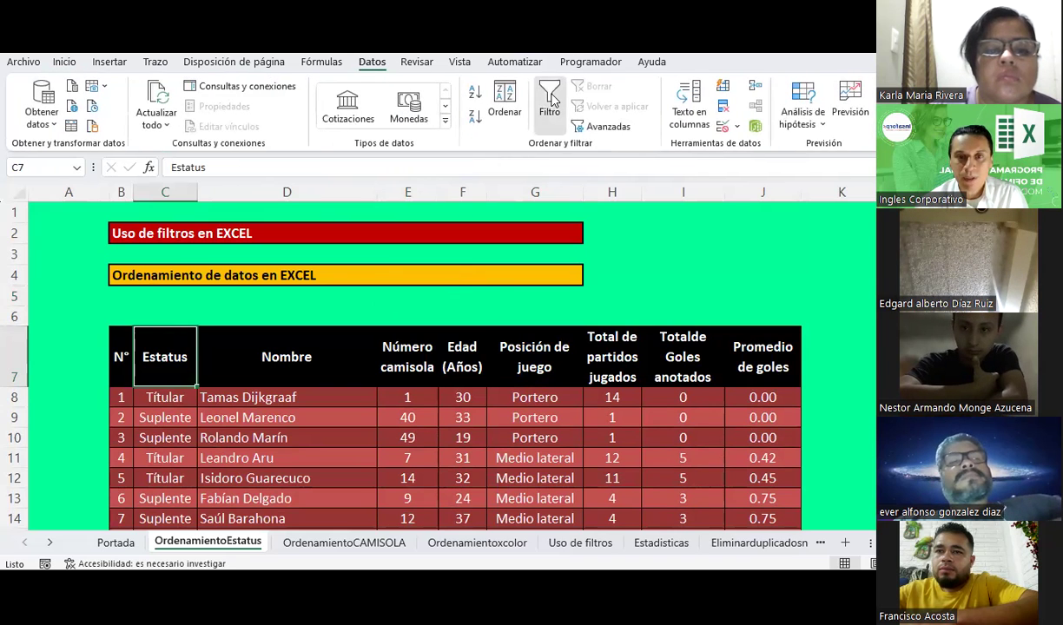
scroll(343, 369, "down", 1)
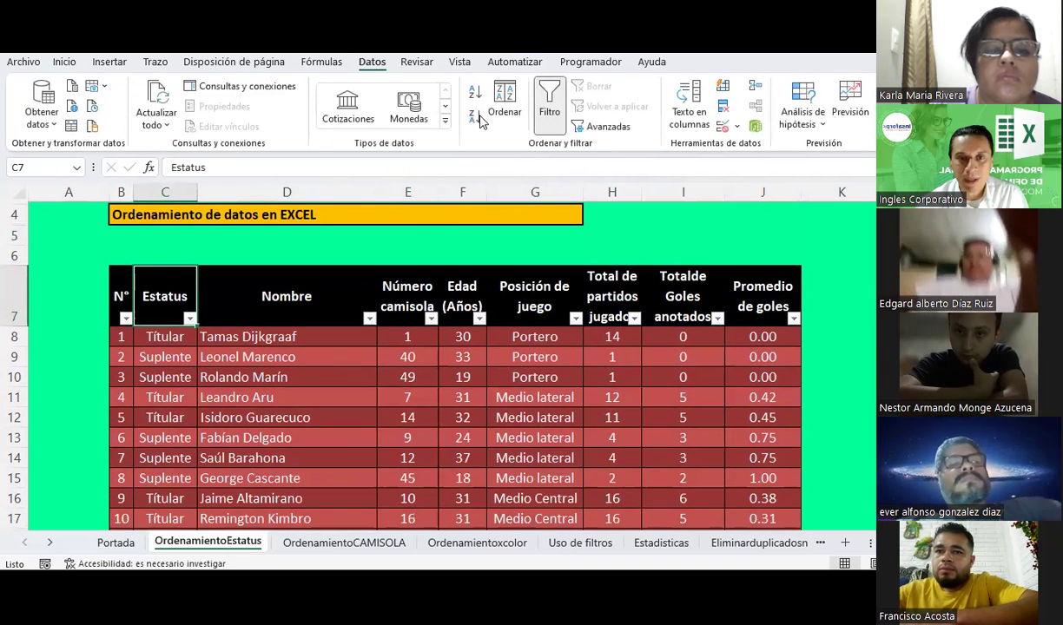
left_click(267, 282)
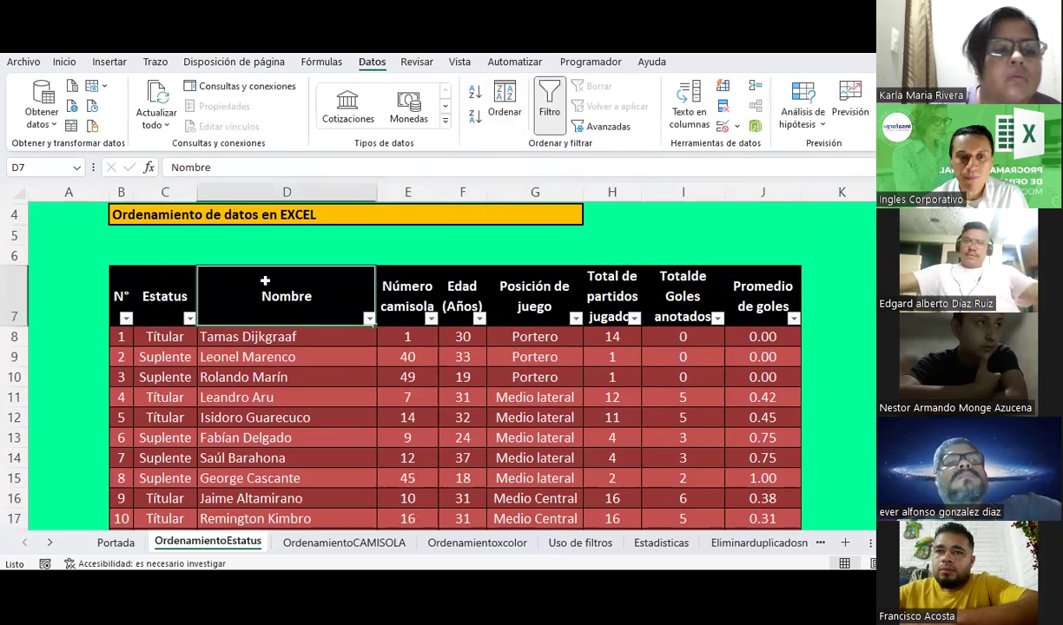
left_click(189, 320)
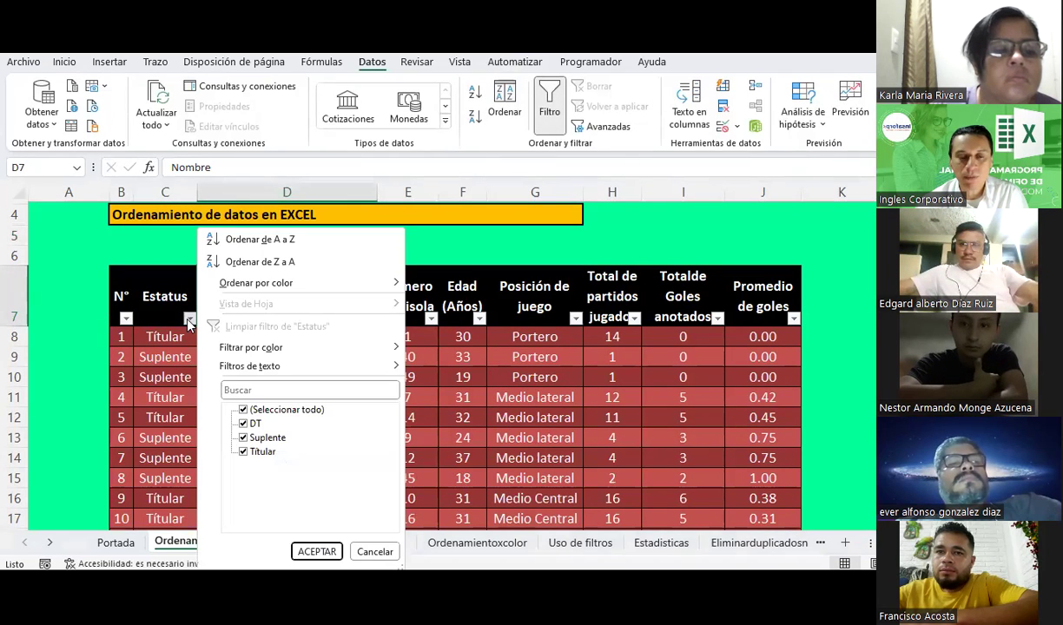
left_click(189, 322)
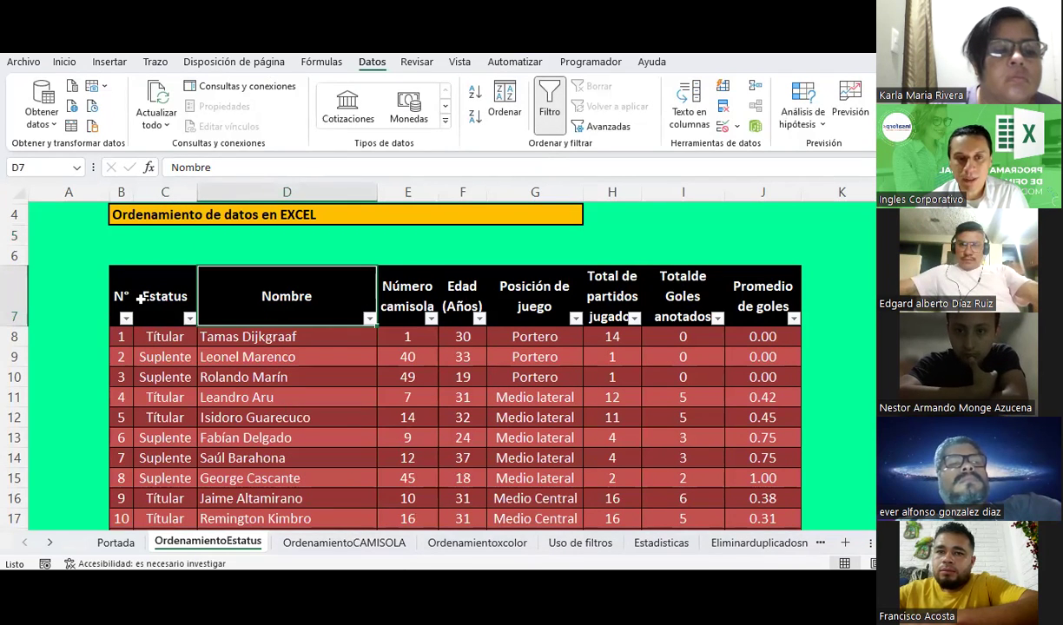
Step: Select the header row from N° to Promedio de goles and preview the Nombre filter options
left_click_drag(120, 296, 762, 296)
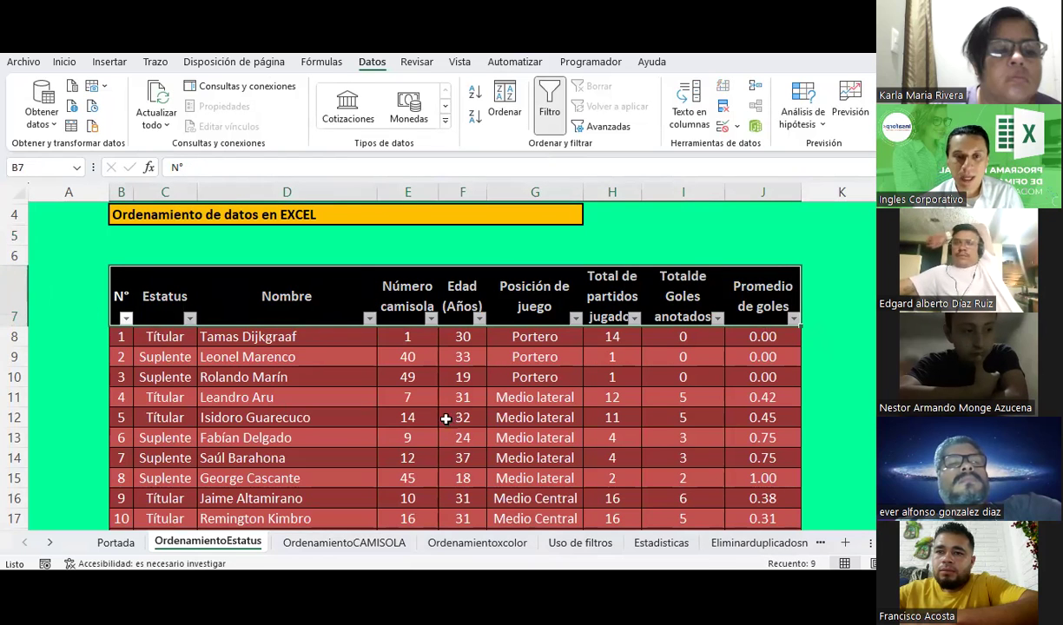
left_click(369, 317)
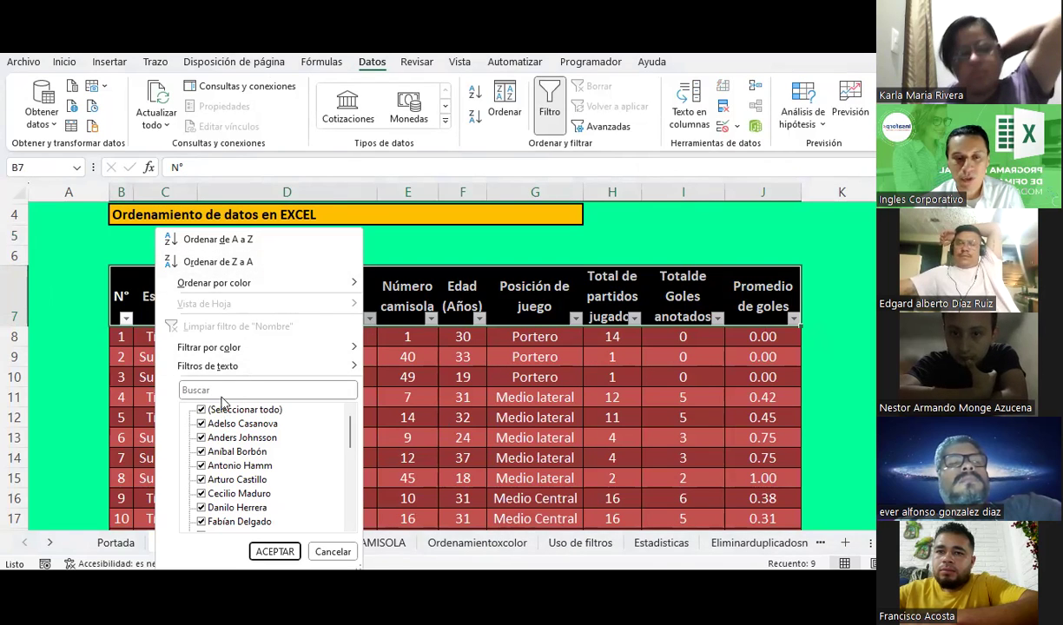
mouse_move(223, 357)
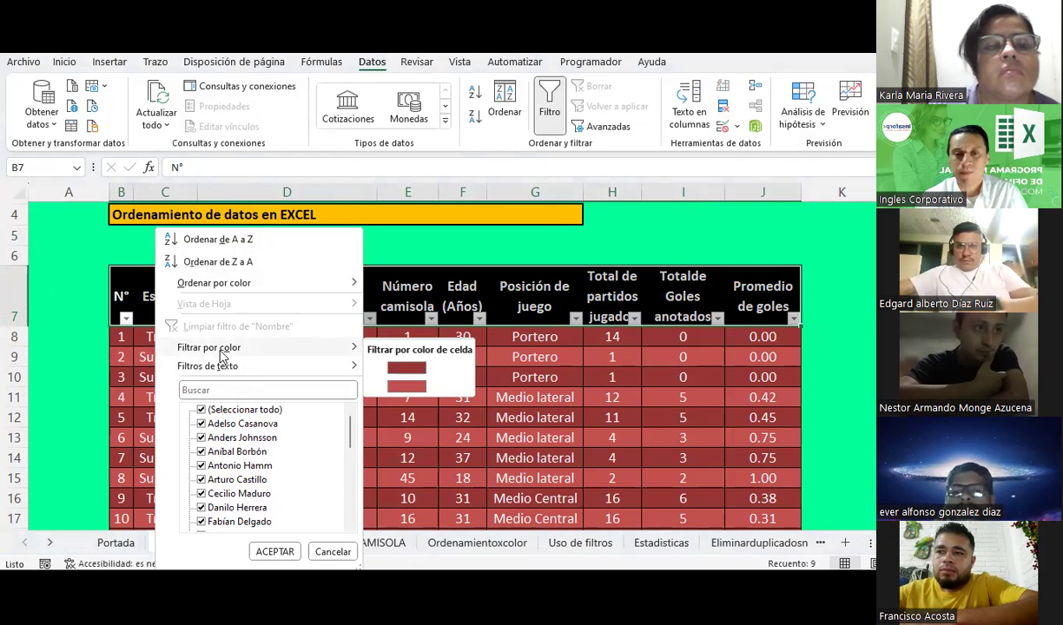
left_click(575, 304)
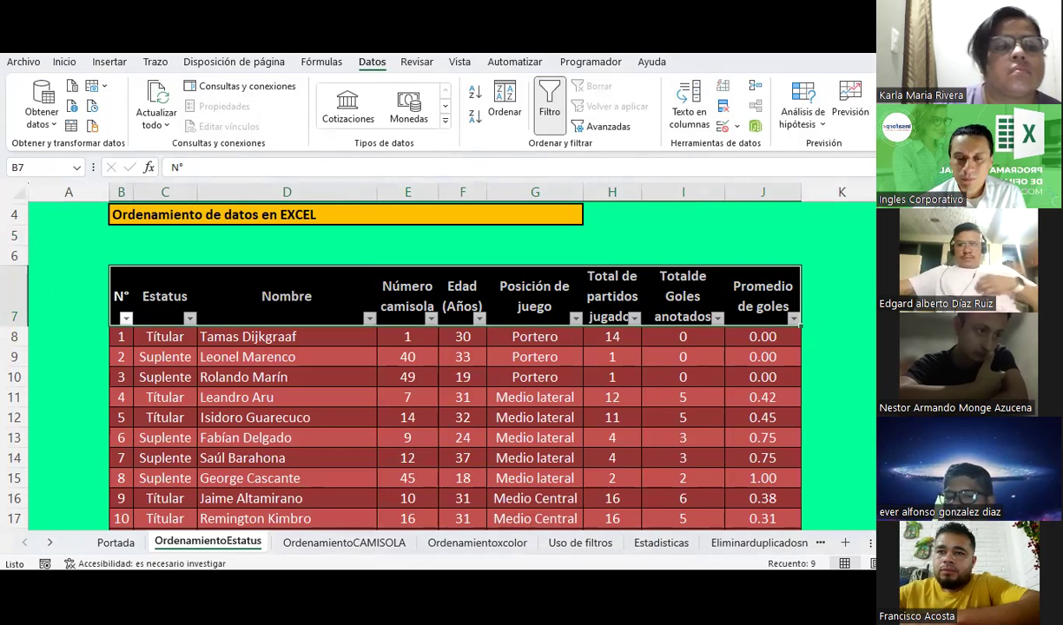
mouse_move(743, 560)
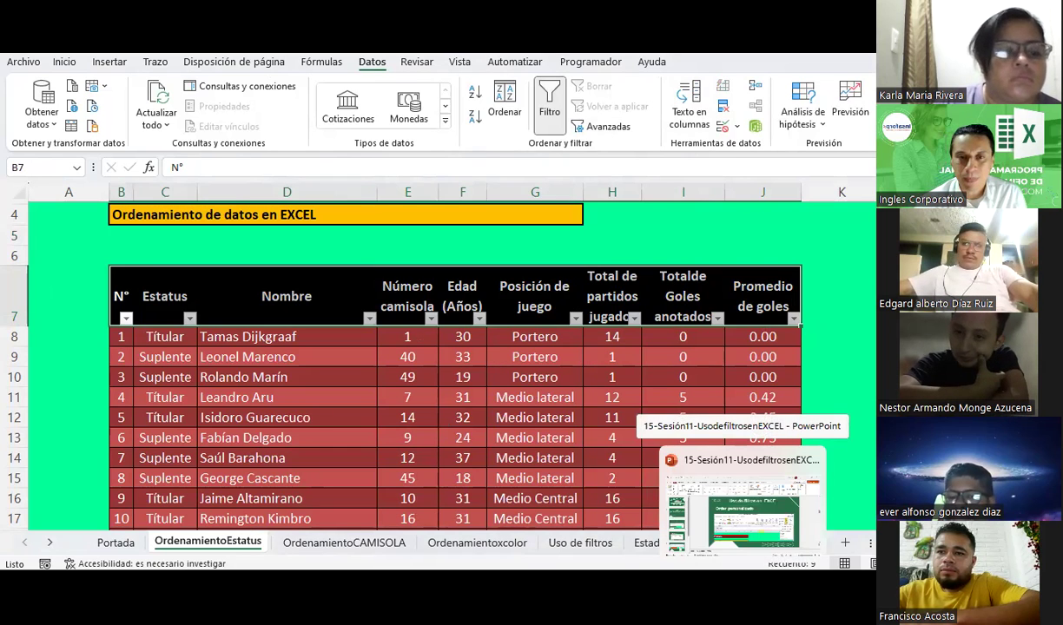
Step: Reopen Ordenar y filtrar from the Inicio tab, then switch back to PowerPoint
left_click(618, 255)
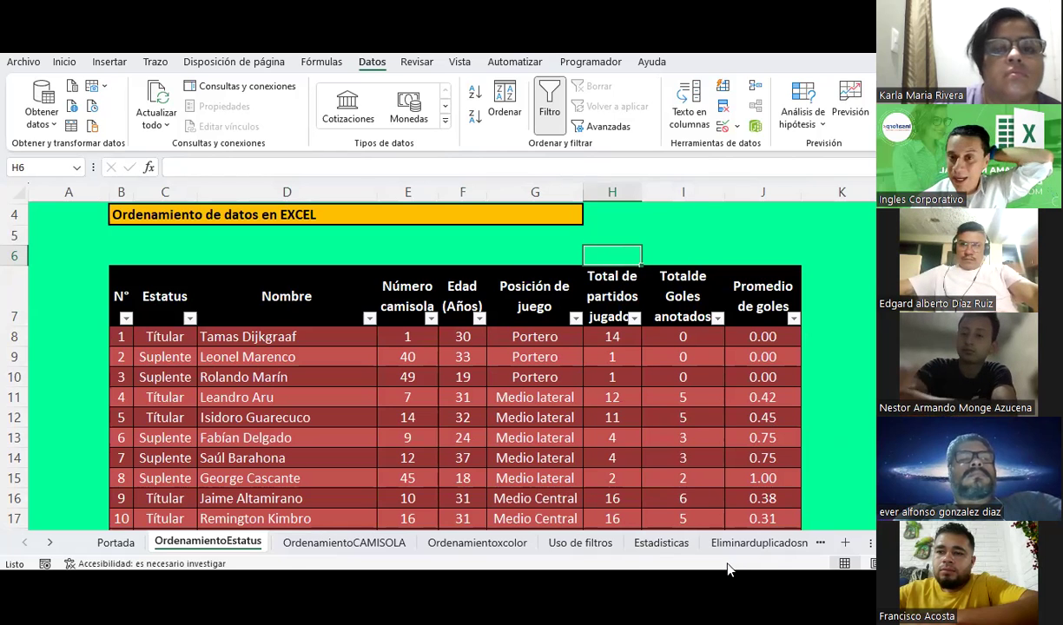
left_click(69, 62)
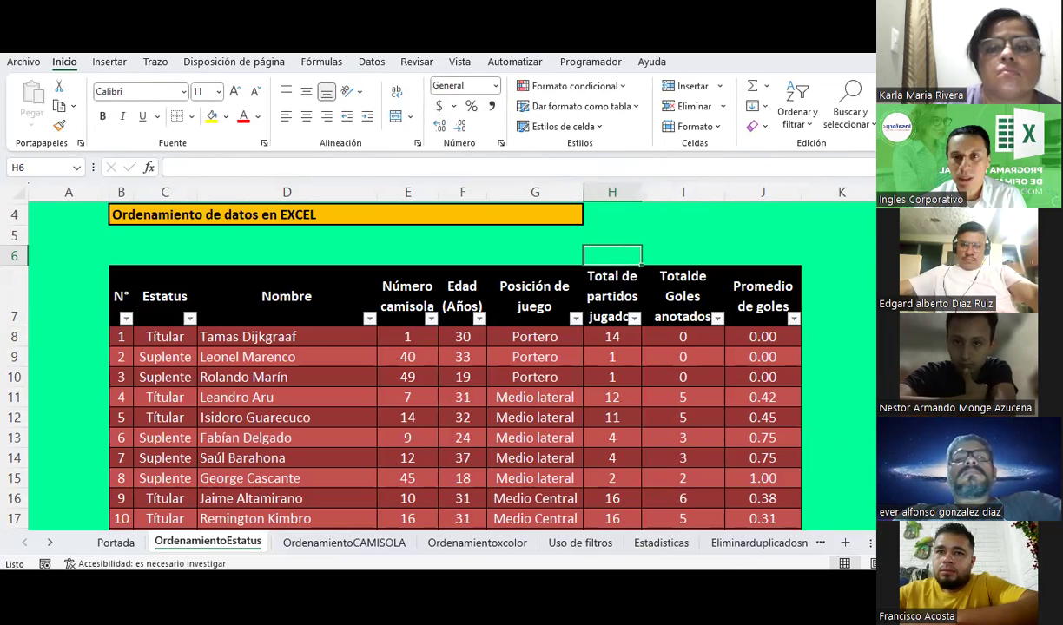
left_click(813, 131)
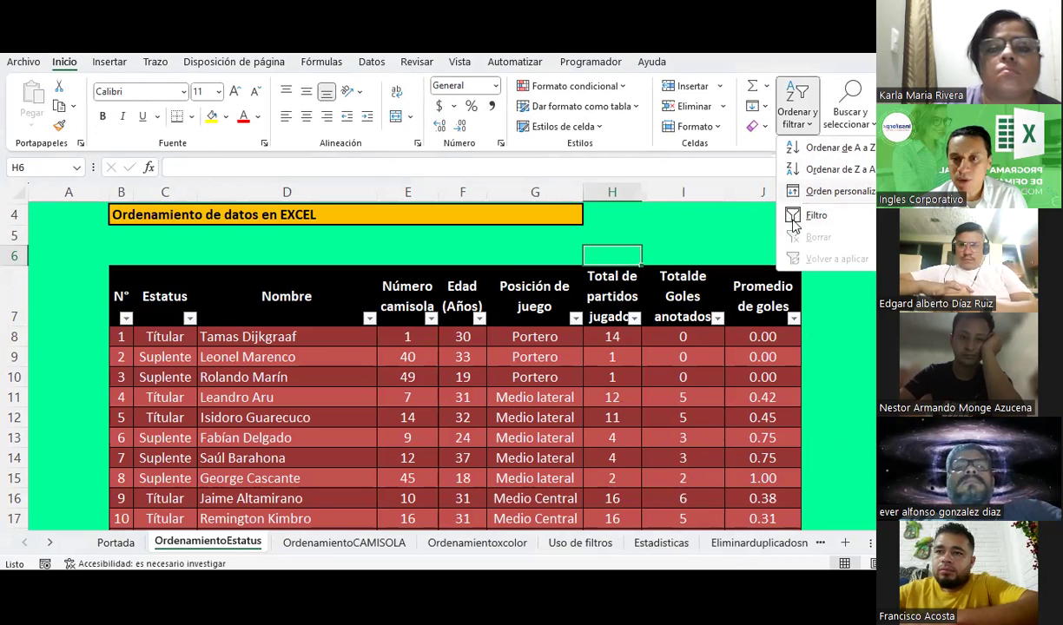
key("alt+Tab")
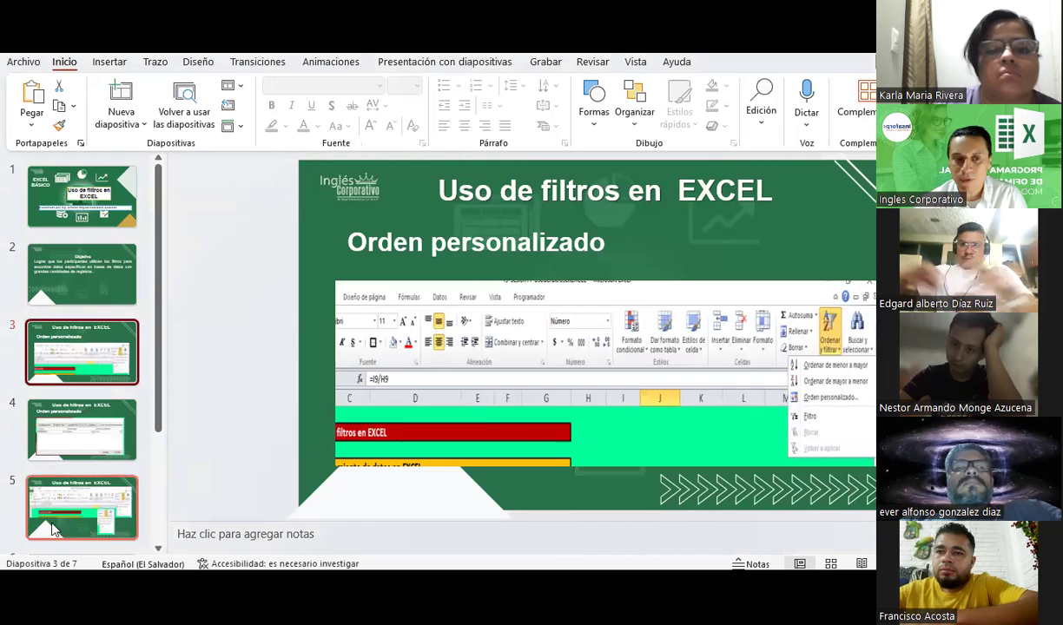
Step: Compare slides 3 and 4, settling on slide 4's custom sort example, then return to Excel
left_click(82, 430)
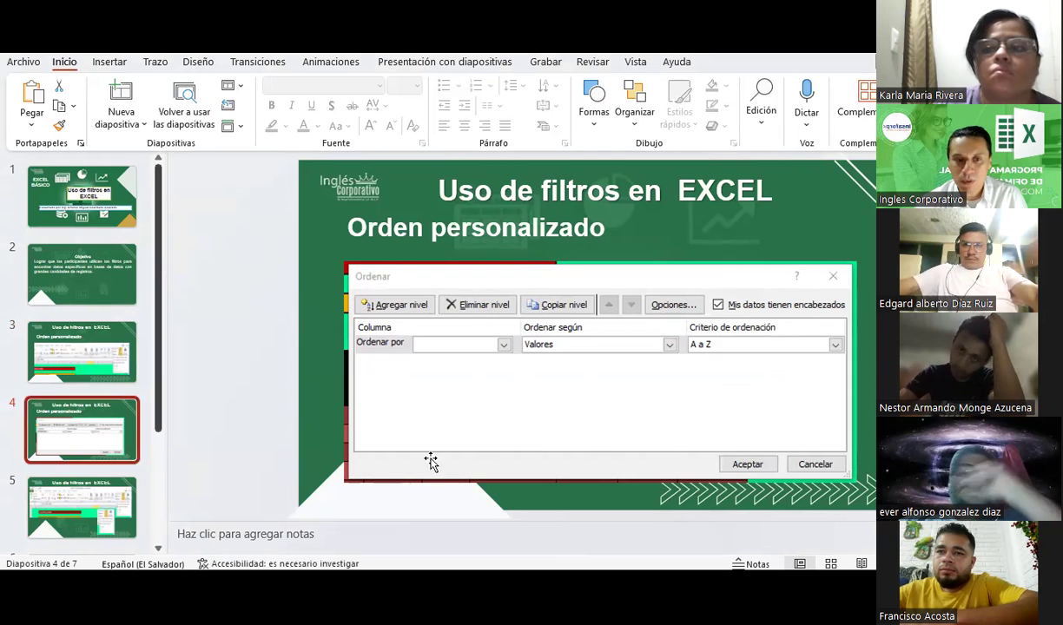
left_click(79, 330)
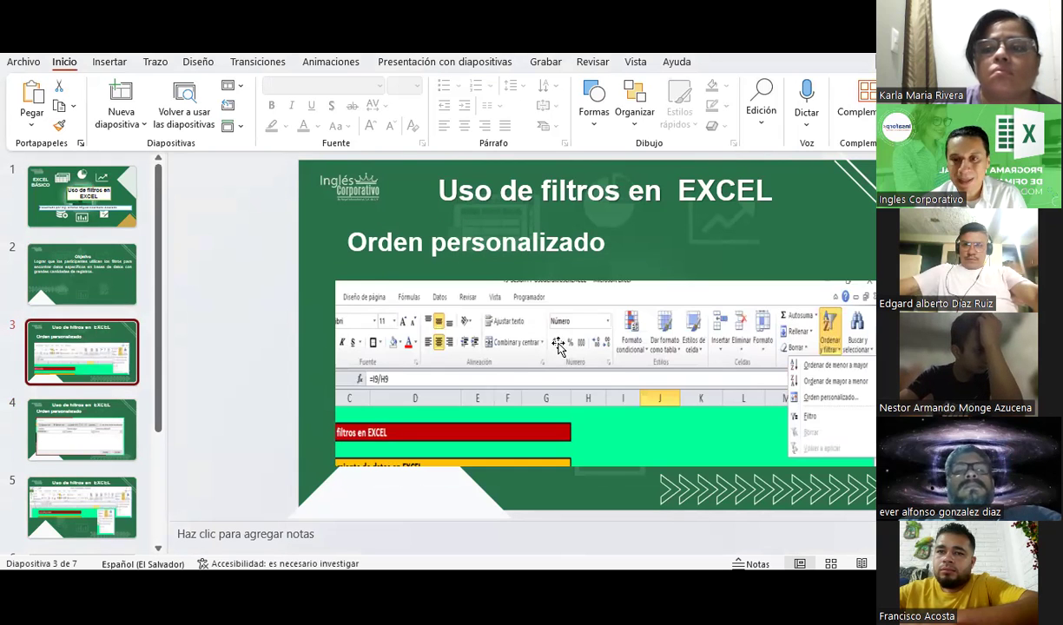
key("alt+Tab")
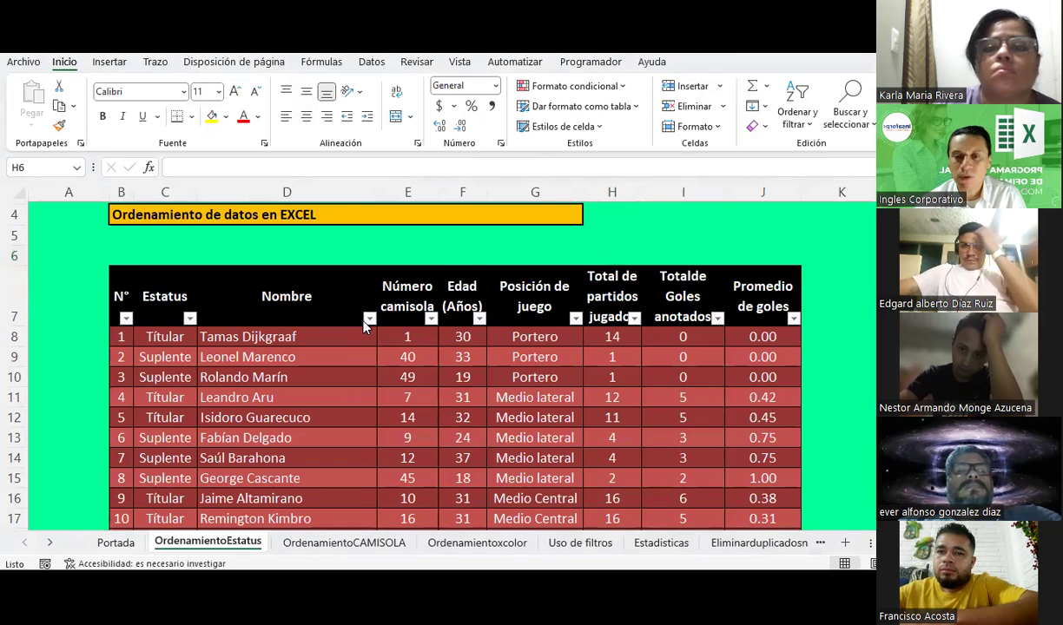
key("alt+Tab")
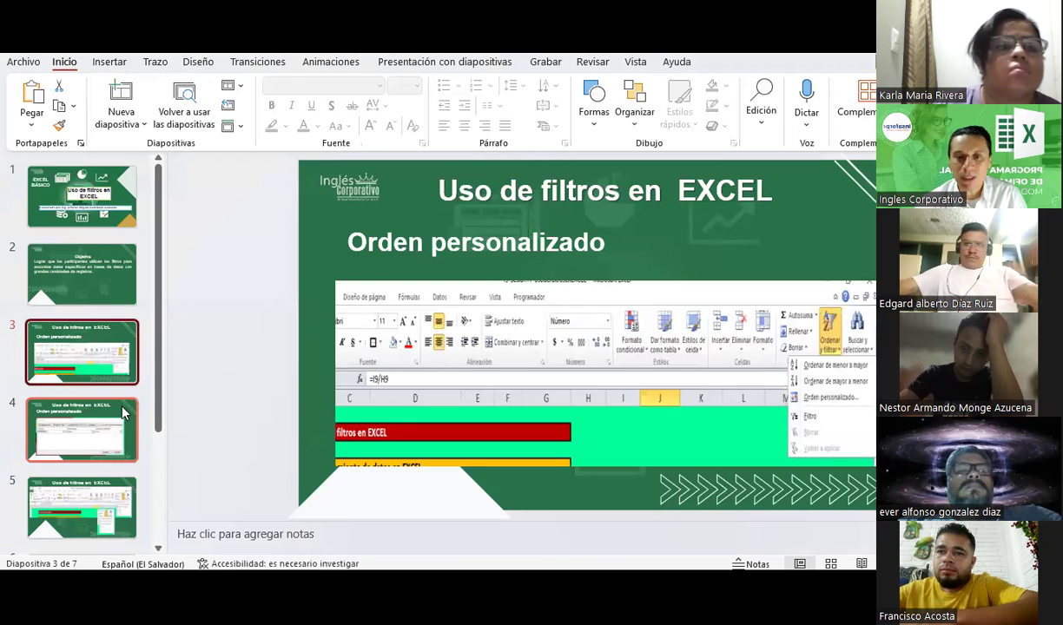
left_click(125, 413)
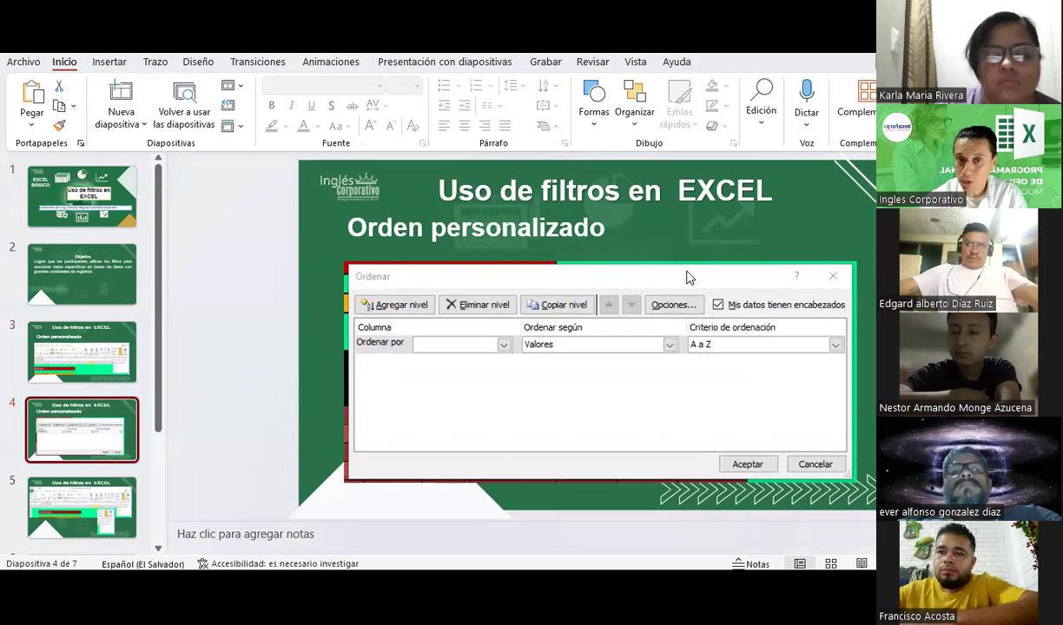
key("alt+Tab")
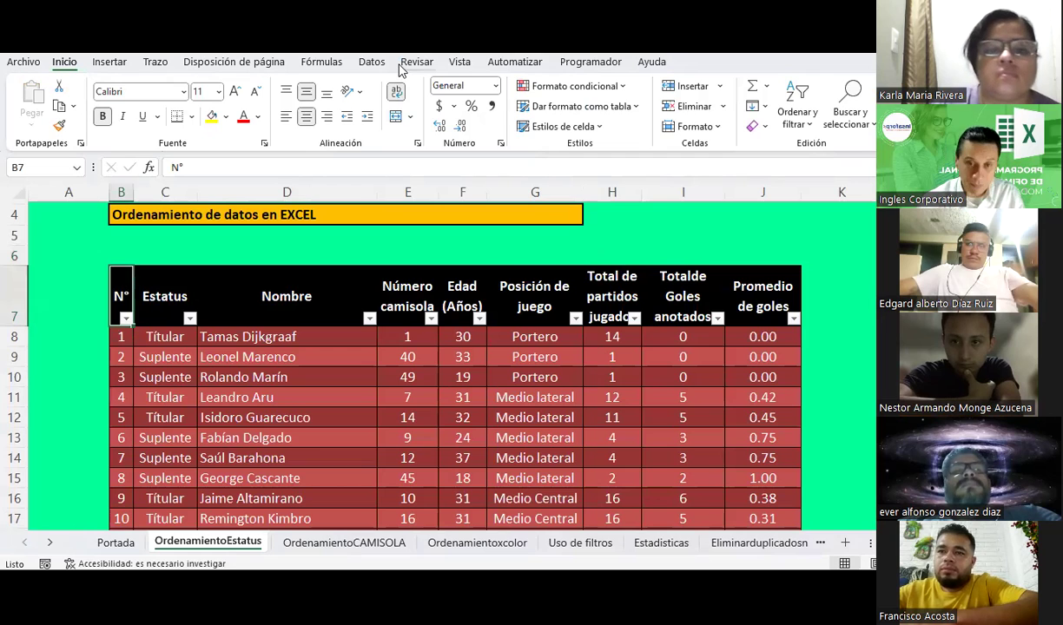
Step: Turn off the AutoFilter arrows with Ctrl+Shift+L, open Orden personalizado, then switch to PowerPoint
key("ctrl+shift+l")
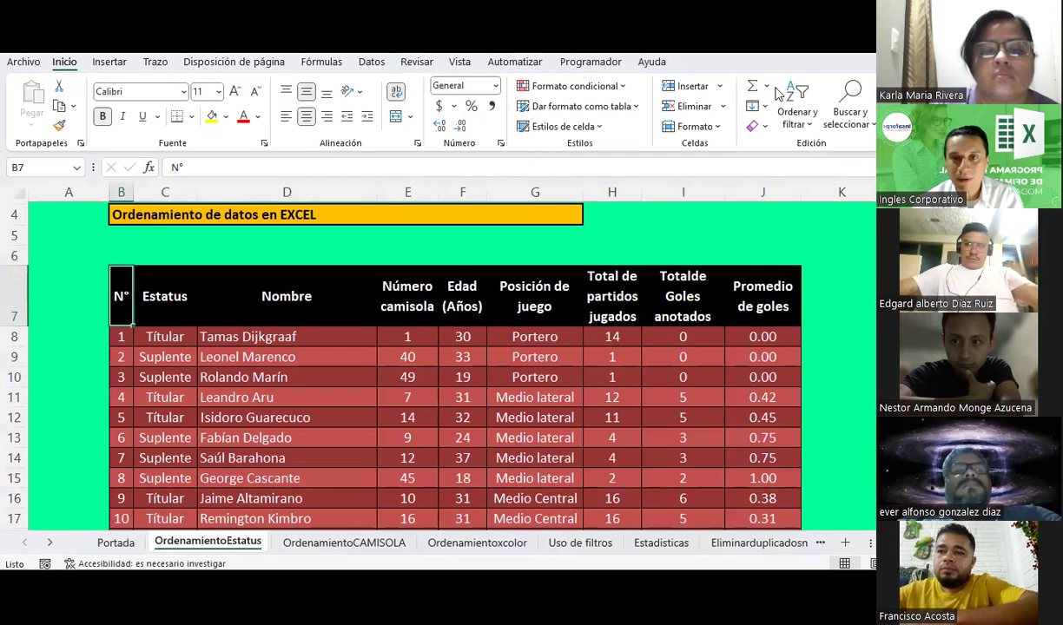
left_click(799, 122)
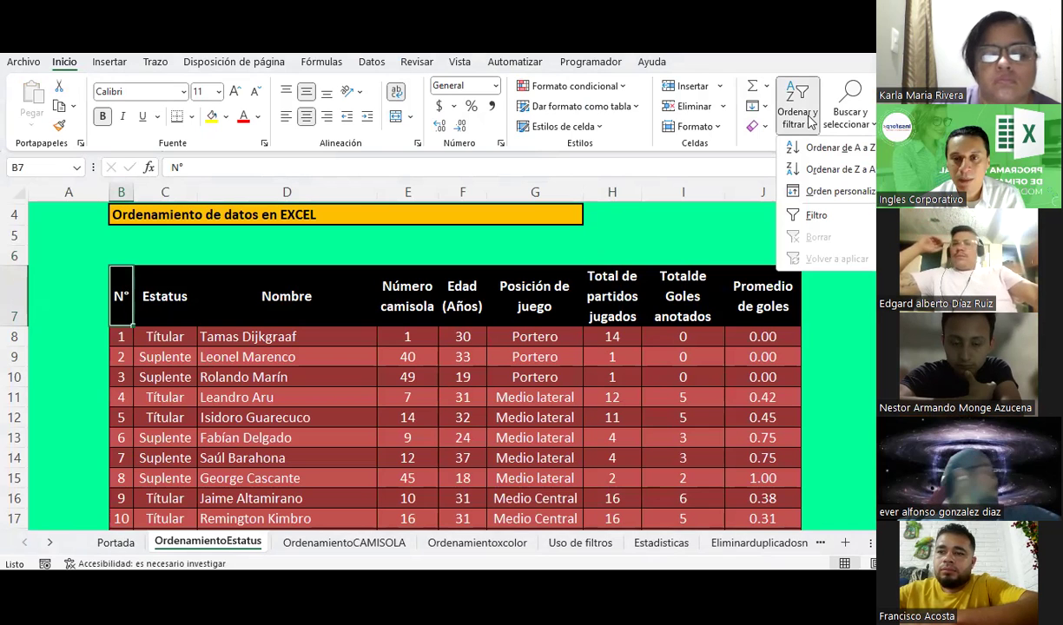
left_click(831, 195)
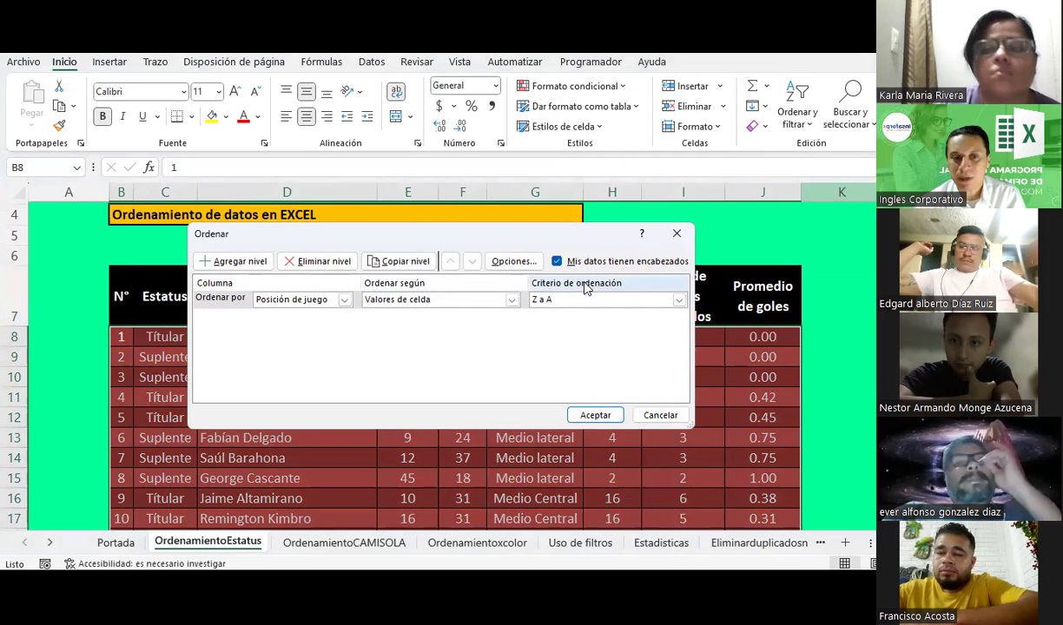
key("alt+Tab")
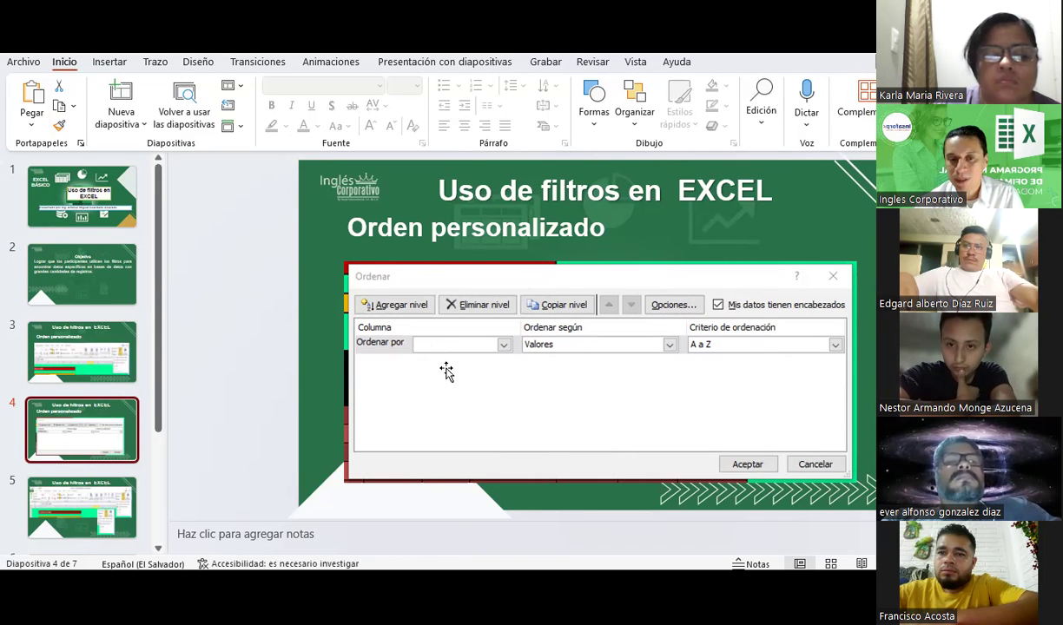
Step: Reposition the Ordenar dialog, keep sorting on cell values, then return to the PowerPoint slide
key("alt+Tab")
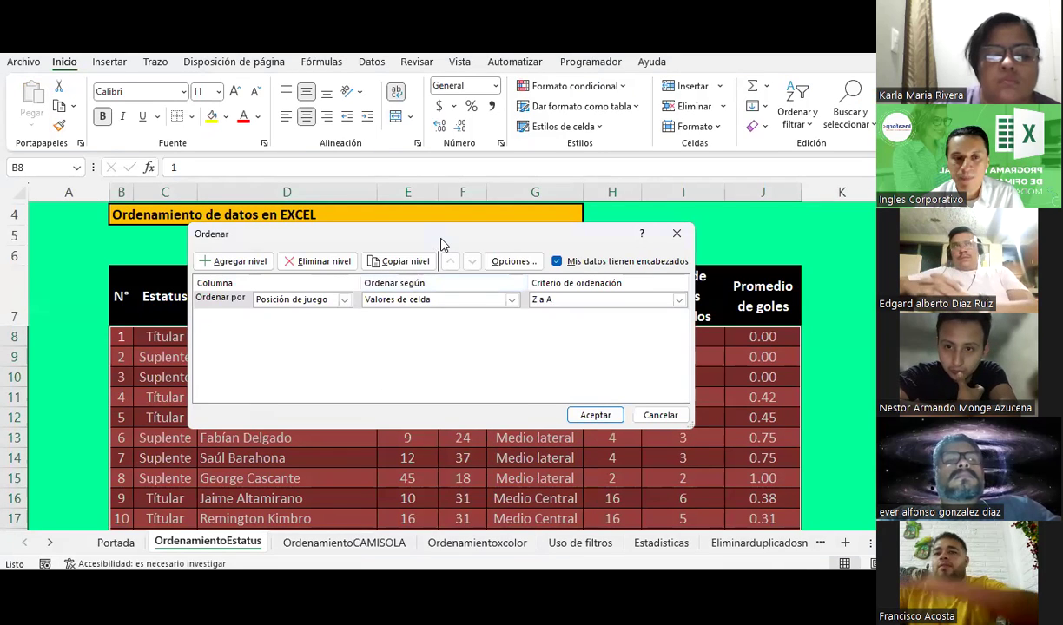
left_click_drag(435, 242, 646, 382)
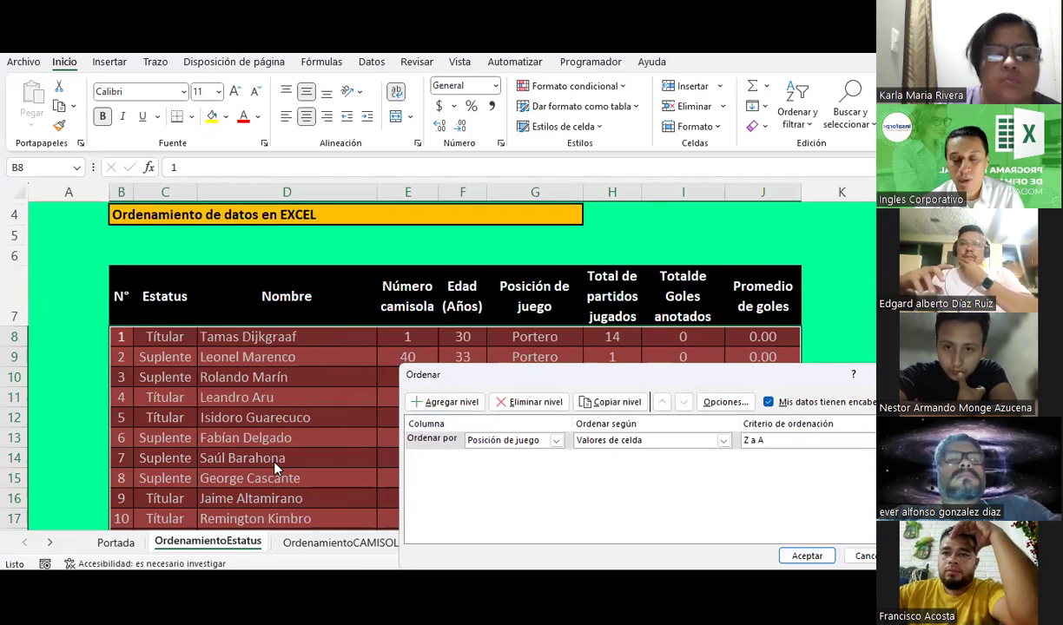
left_click_drag(557, 361, 489, 195)
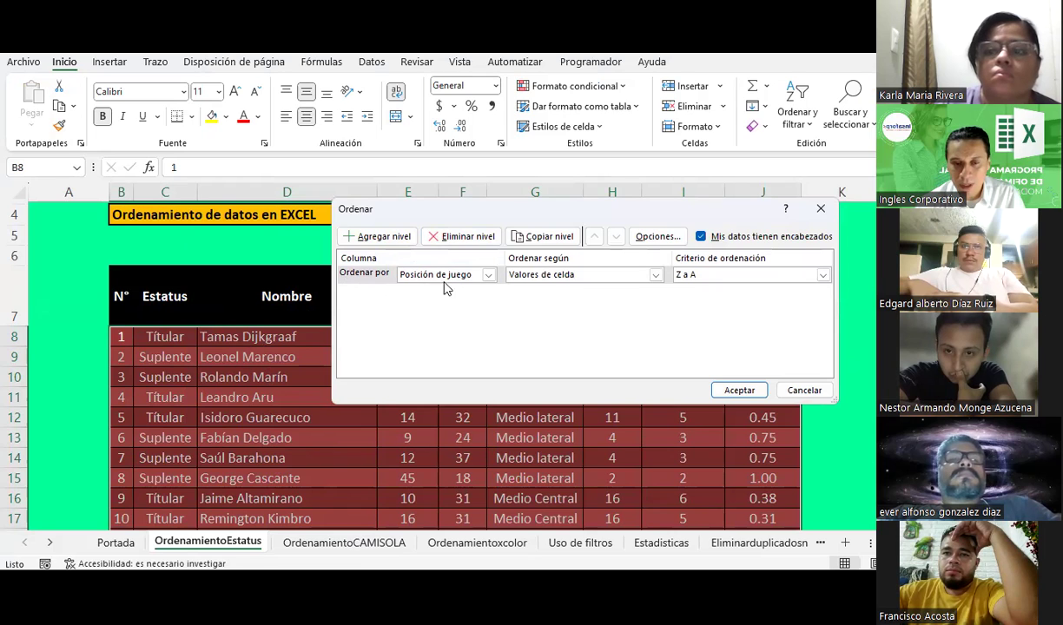
left_click(655, 275)
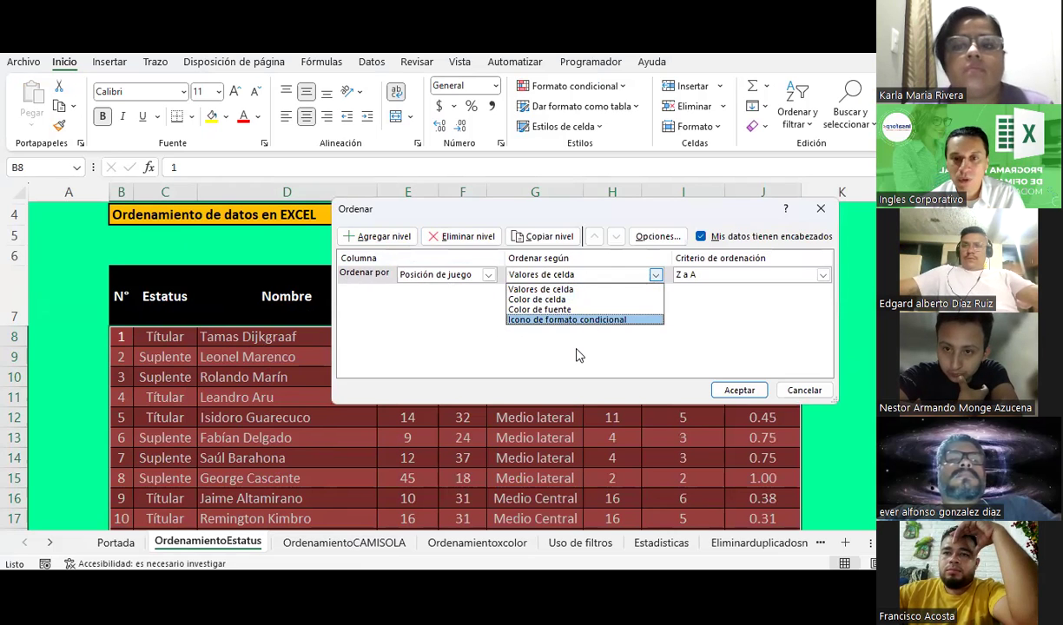
left_click(576, 352)
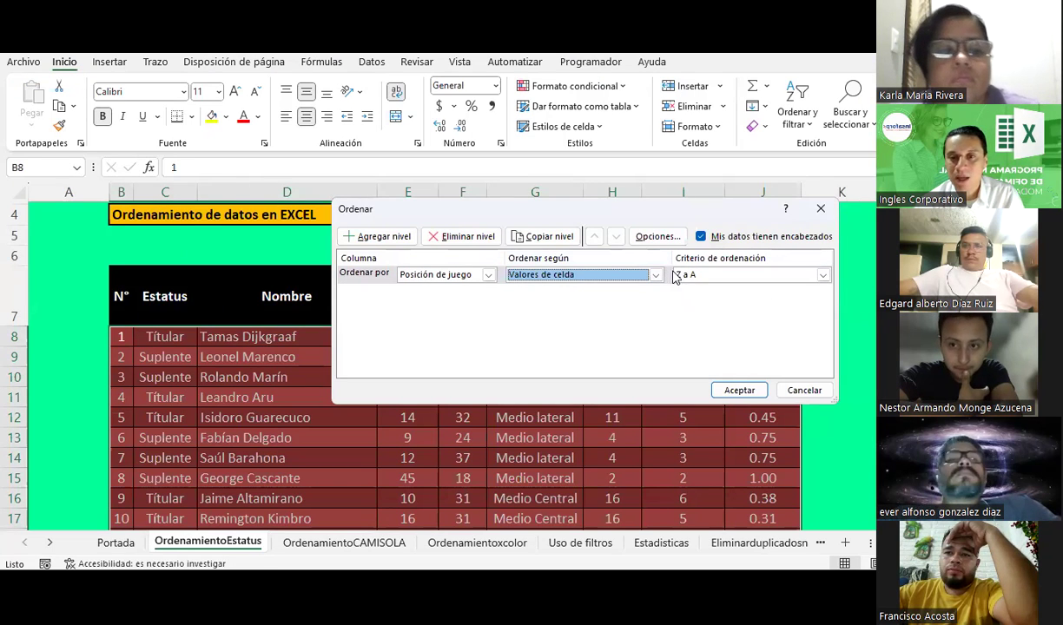
key("alt+Tab")
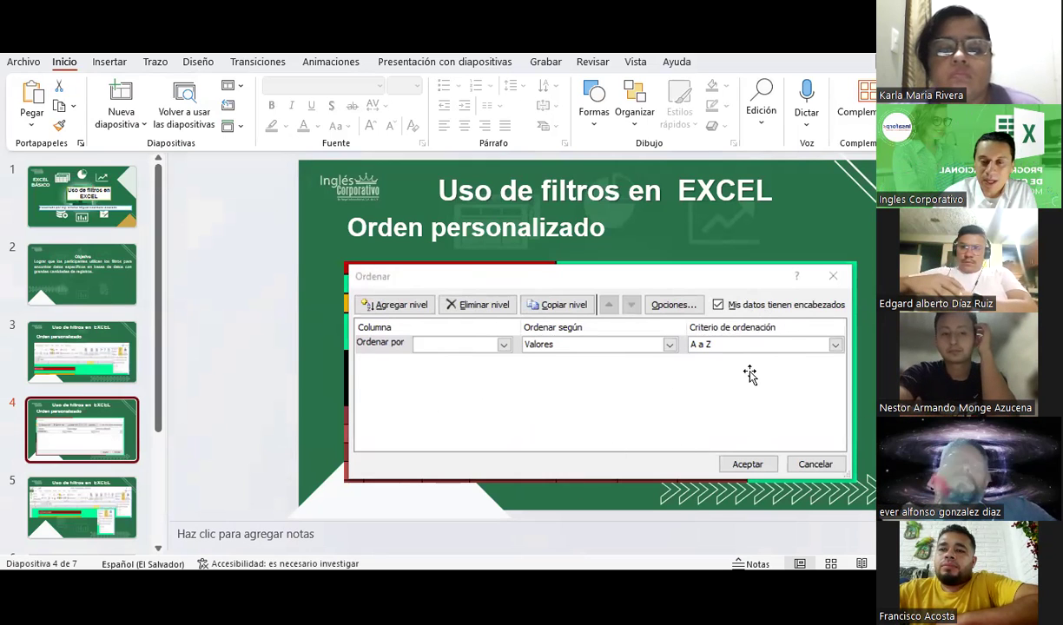
Step: Review slides 5, 6 and 7 on sorting and filtering, return to slide 5, then switch to Excel
left_click(104, 498)
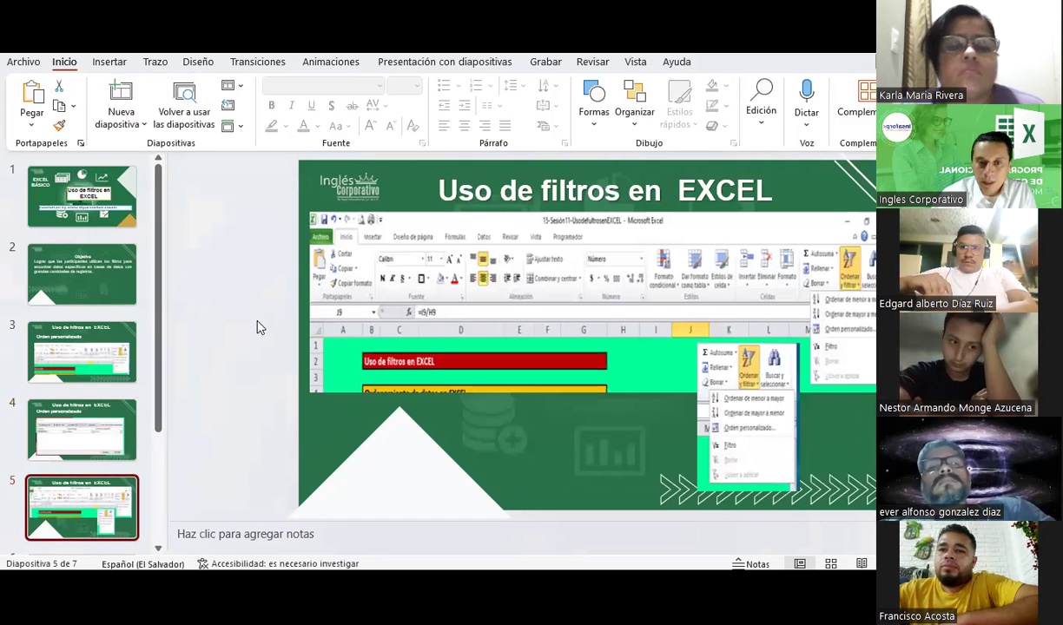
scroll(257, 328, "down", 1)
scroll(78, 391, "down", 2)
scroll(73, 373, "down", 1)
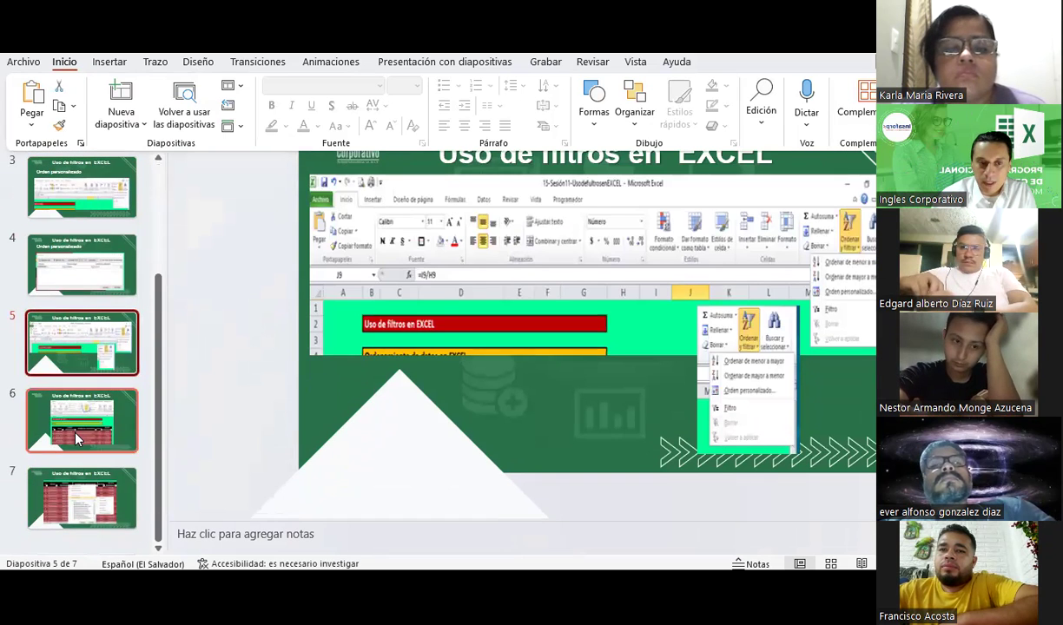
left_click(76, 433)
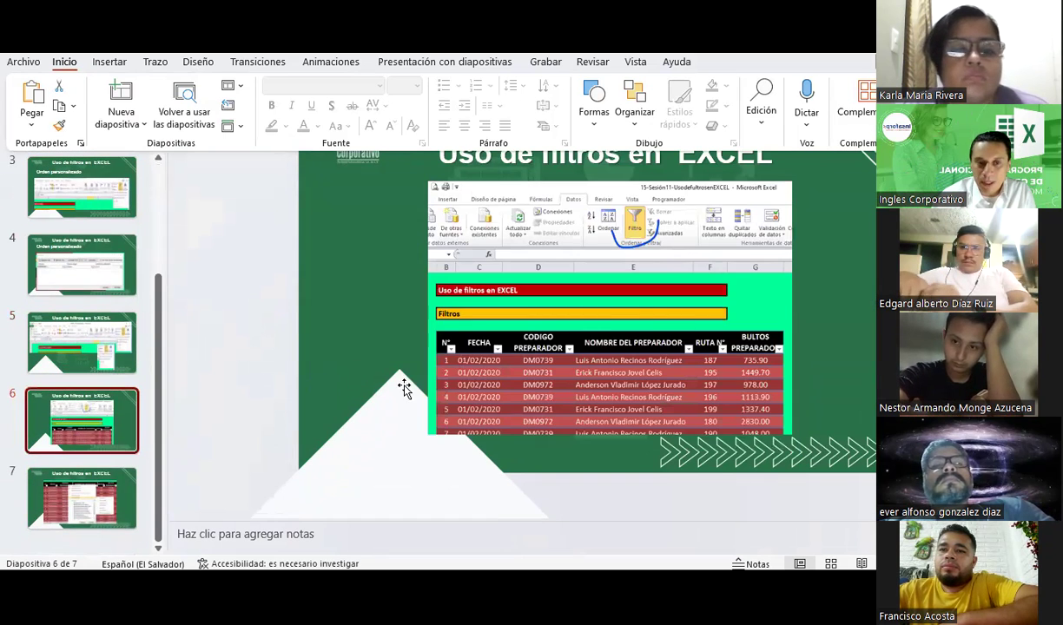
left_click(80, 495)
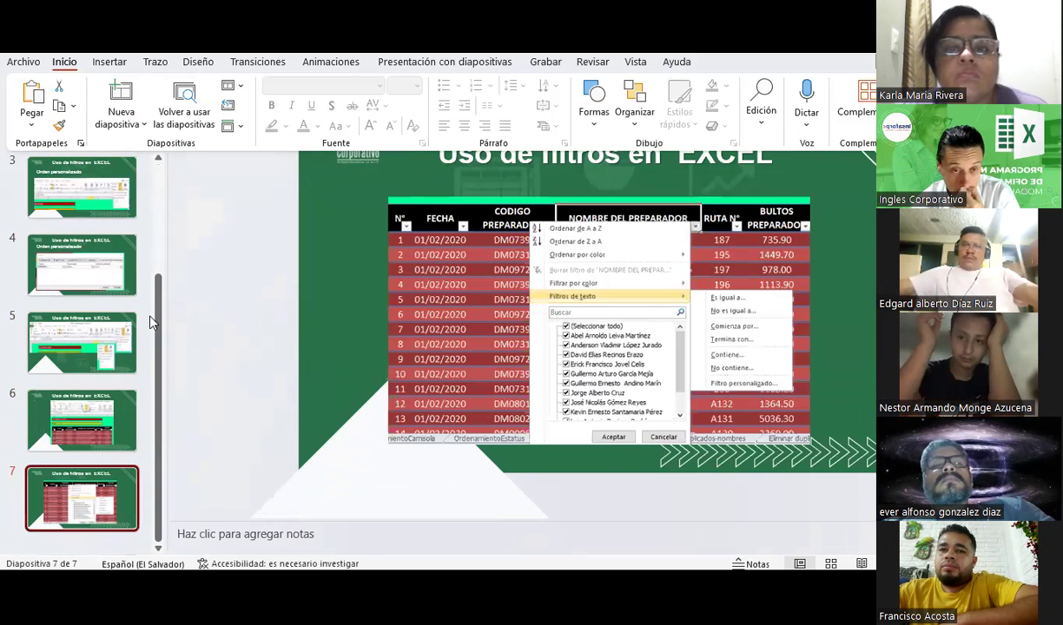
left_click(82, 343)
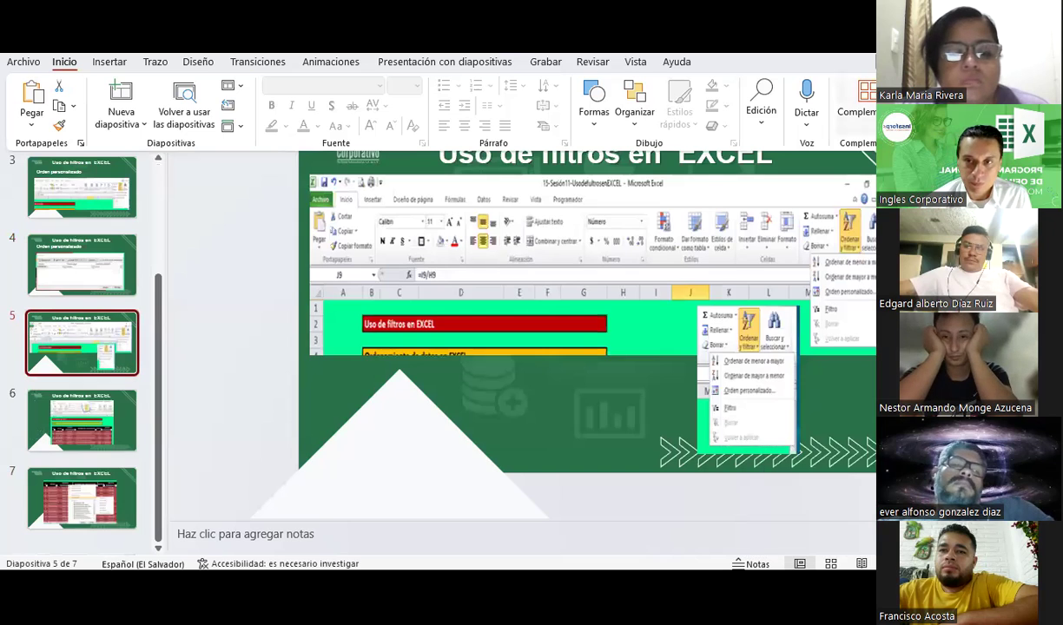
key("alt+Tab")
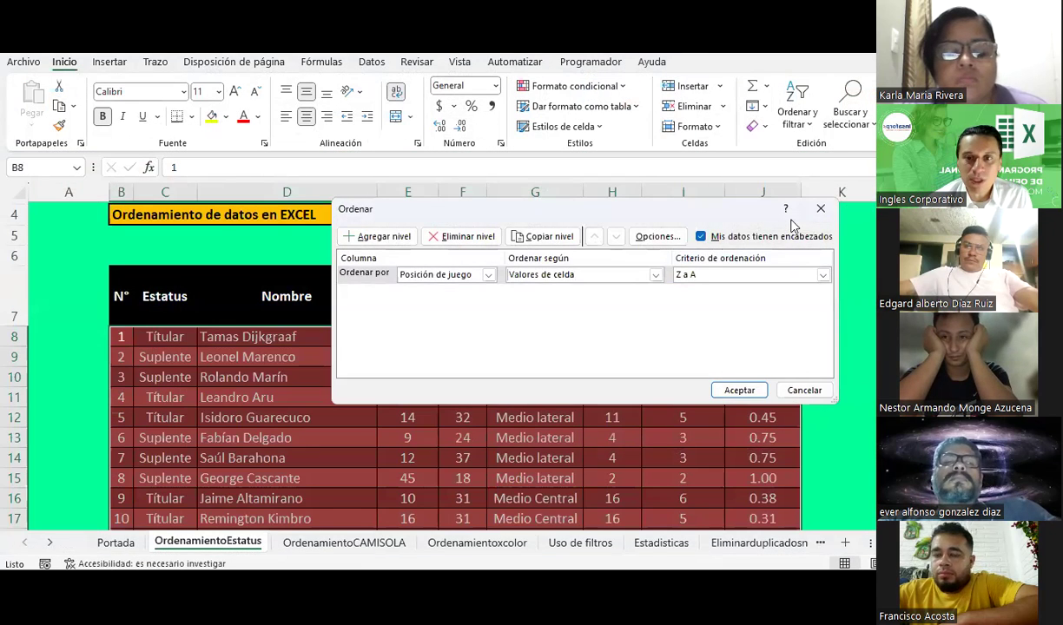
Step: Cancel the Ordenar dialog with Esc and select cell D13 in the roster
key("Escape")
left_click(359, 430)
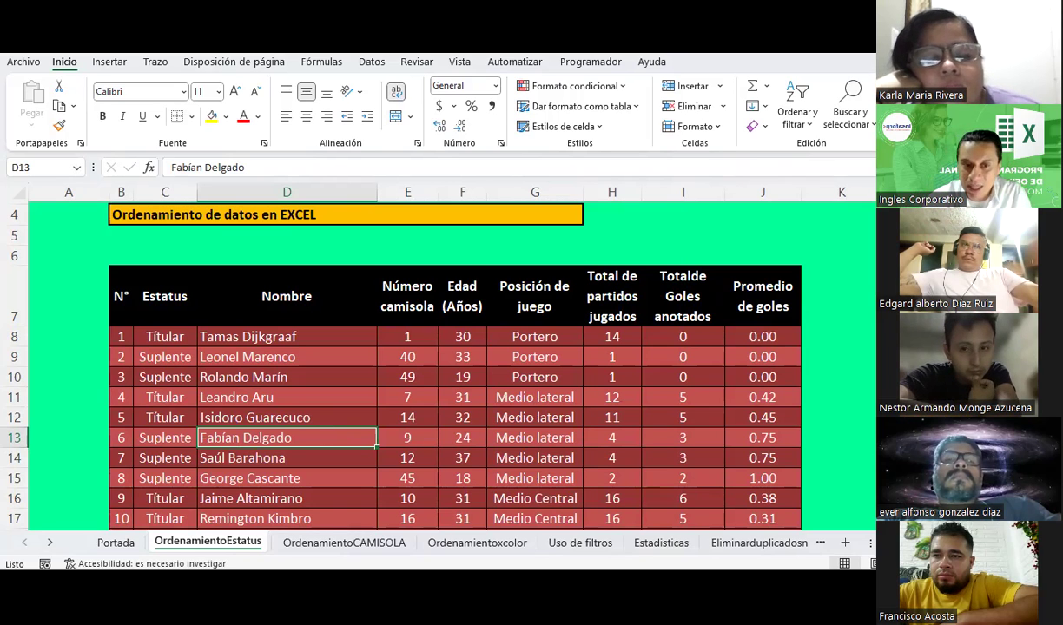
scroll(402, 359, "down", 3)
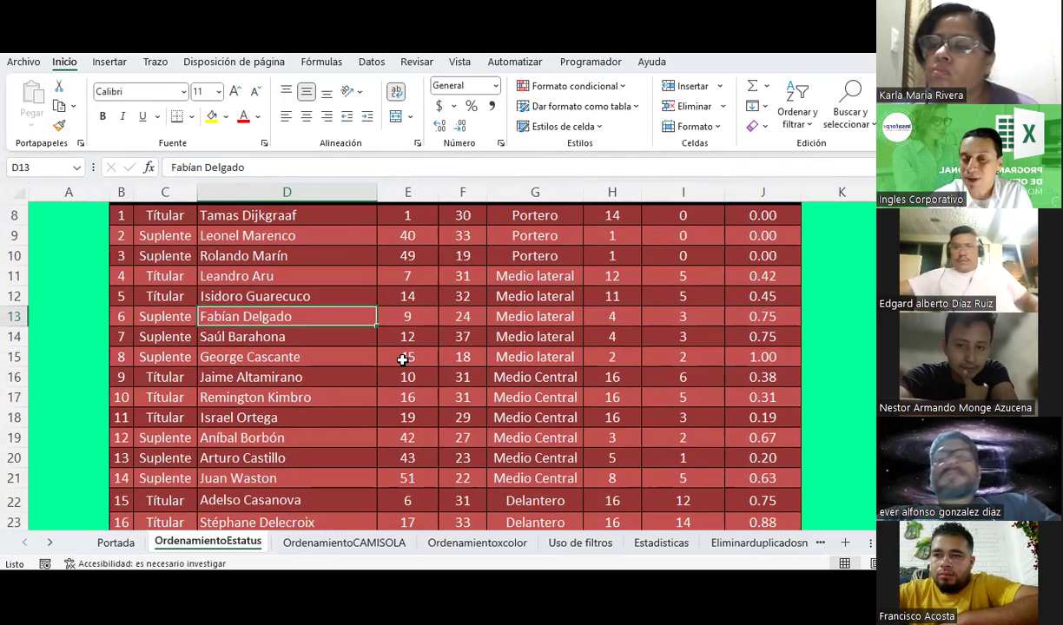
Step: Duplicate the OrdenamientoEstatus sheet with Mover o copiar, placing the copy before the original
right_click(224, 545)
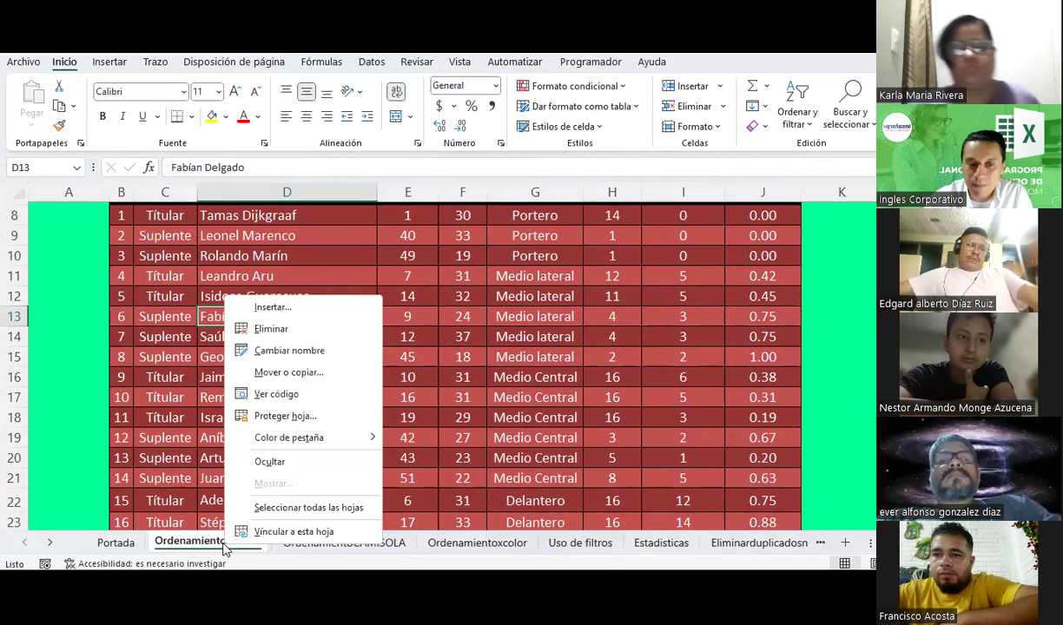
left_click(195, 548)
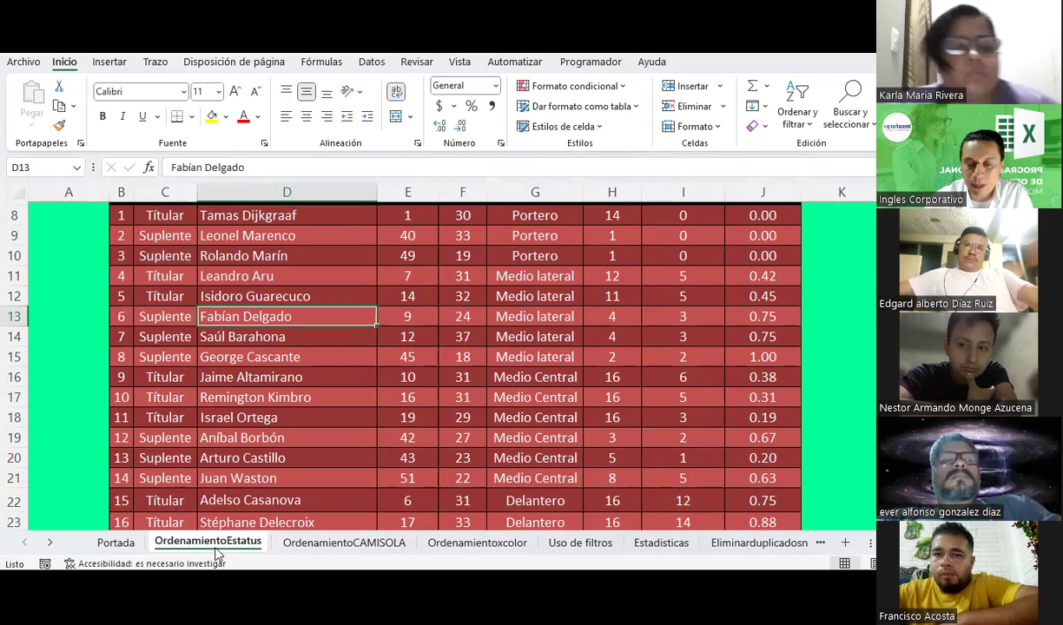
right_click(217, 545)
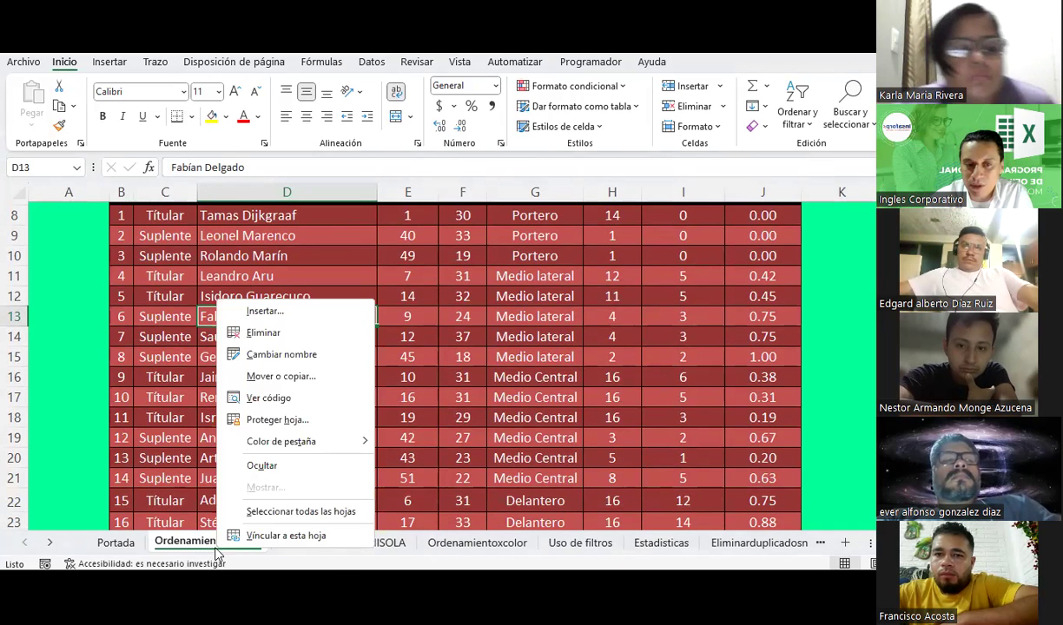
left_click(271, 376)
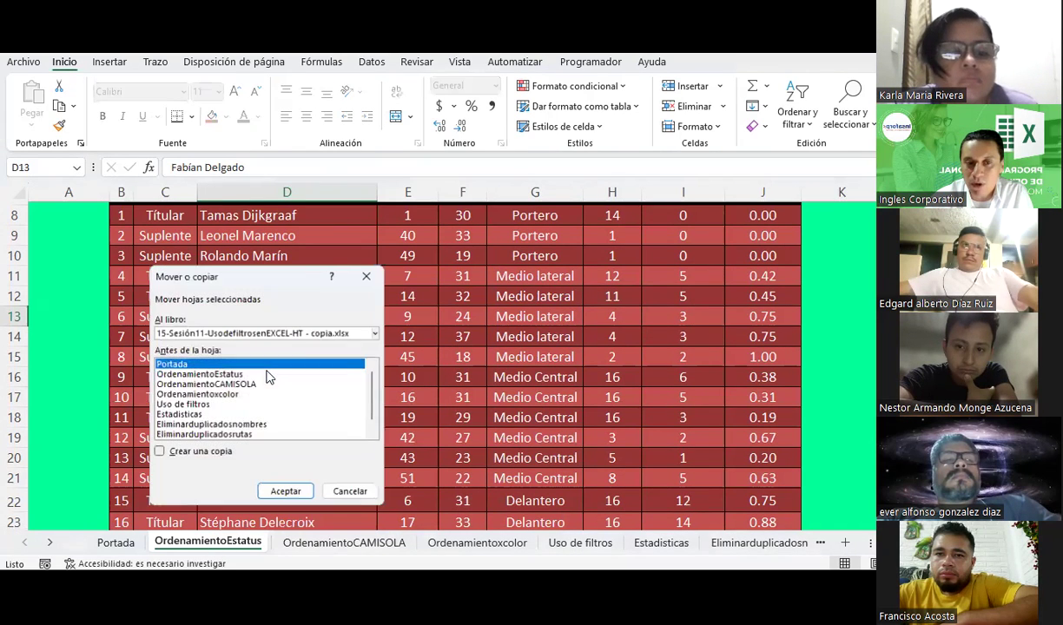
left_click(178, 376)
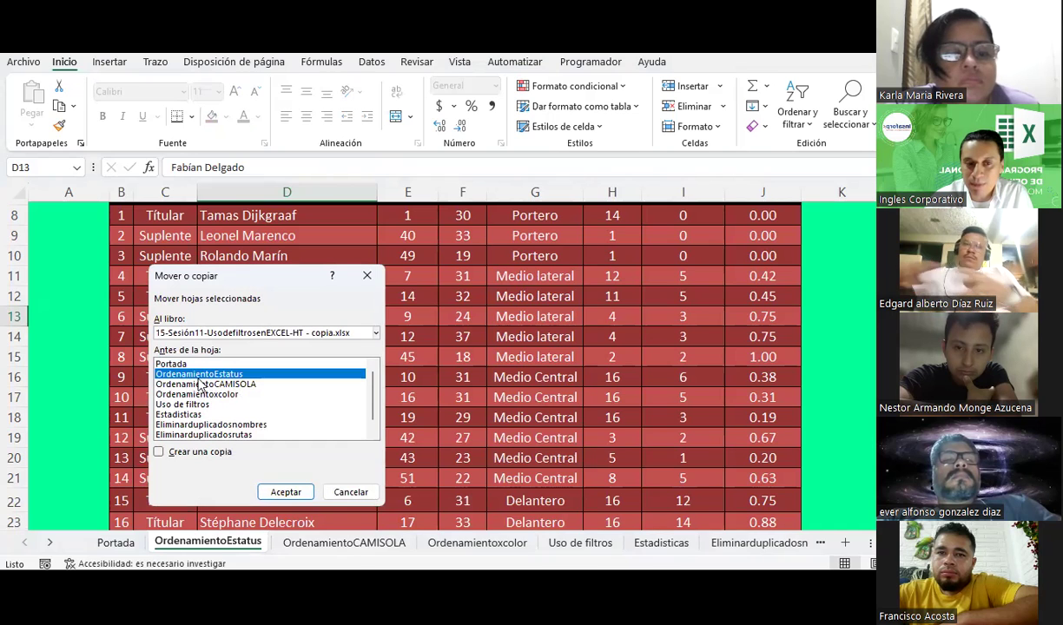
left_click(184, 455)
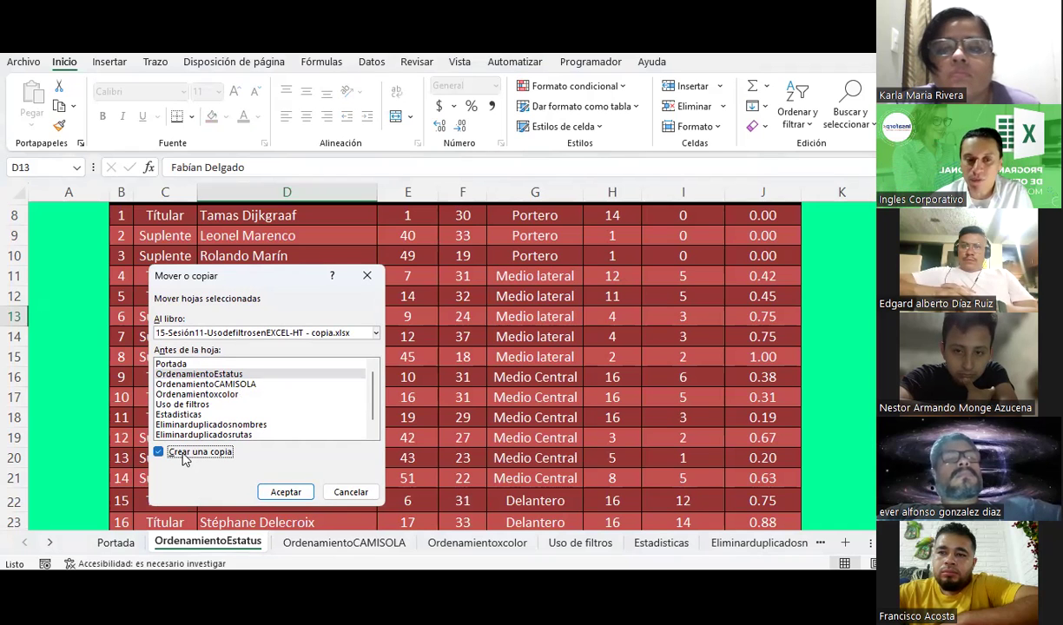
left_click(286, 492)
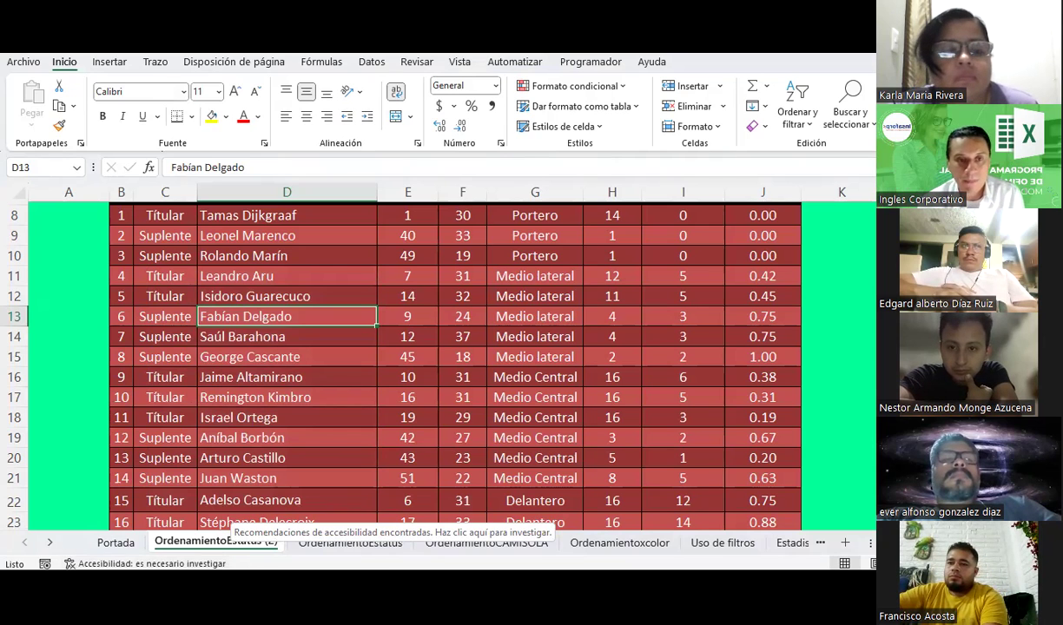
left_click(338, 477)
scroll(338, 477, "up", 3)
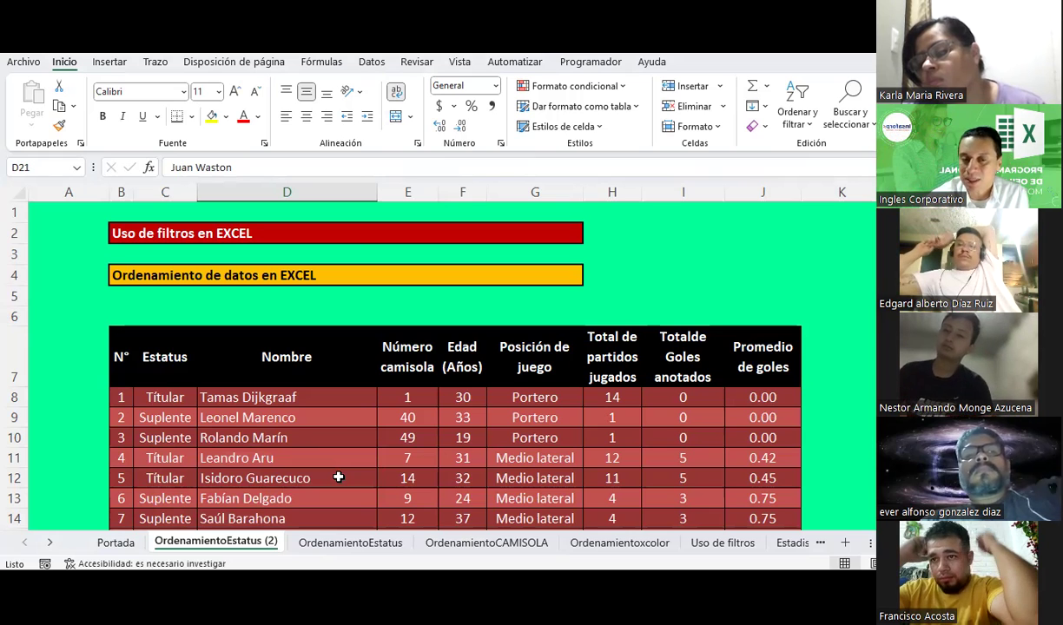
left_click(339, 431)
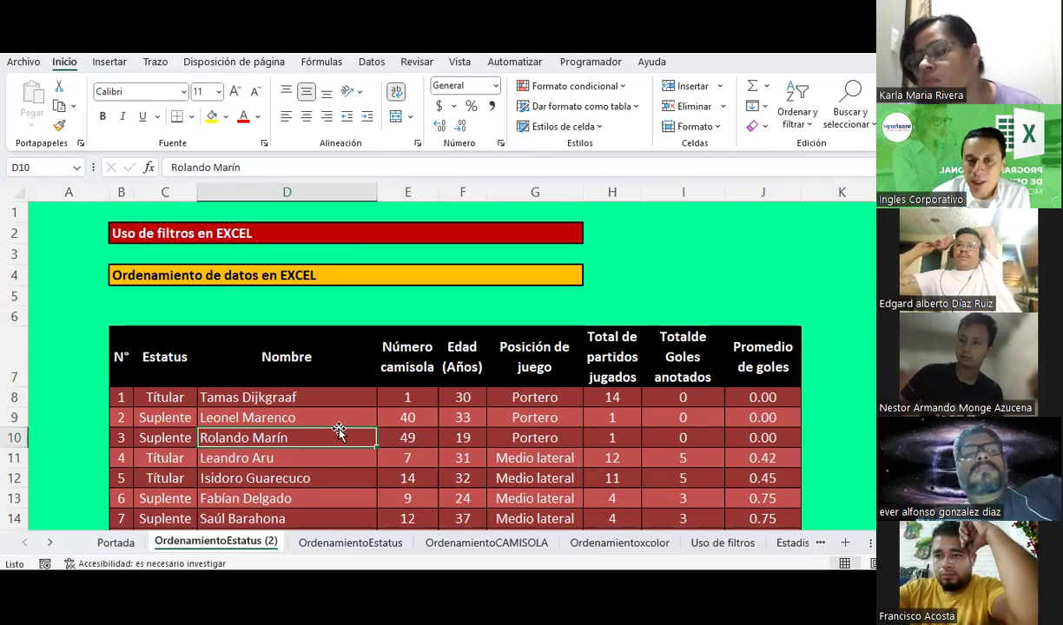
scroll(338, 431, "down", 1)
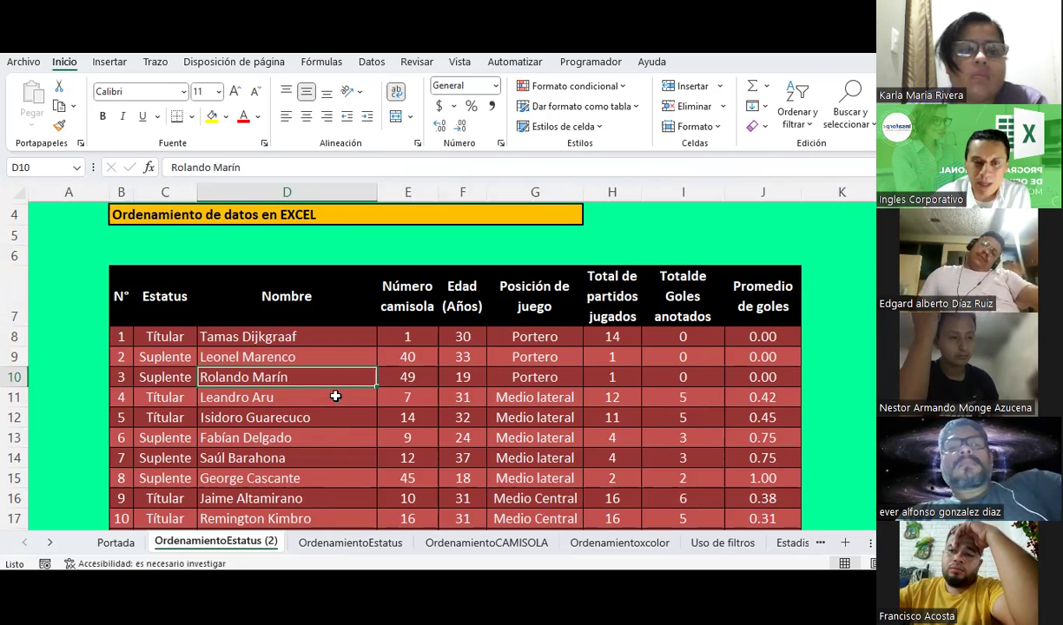
Step: Scroll through the original OrdenamientoEstatus roster, then move to the OrdenamientoEstatus (2) copy
left_click(354, 544)
scroll(392, 410, "down", 3)
scroll(394, 406, "down", 4)
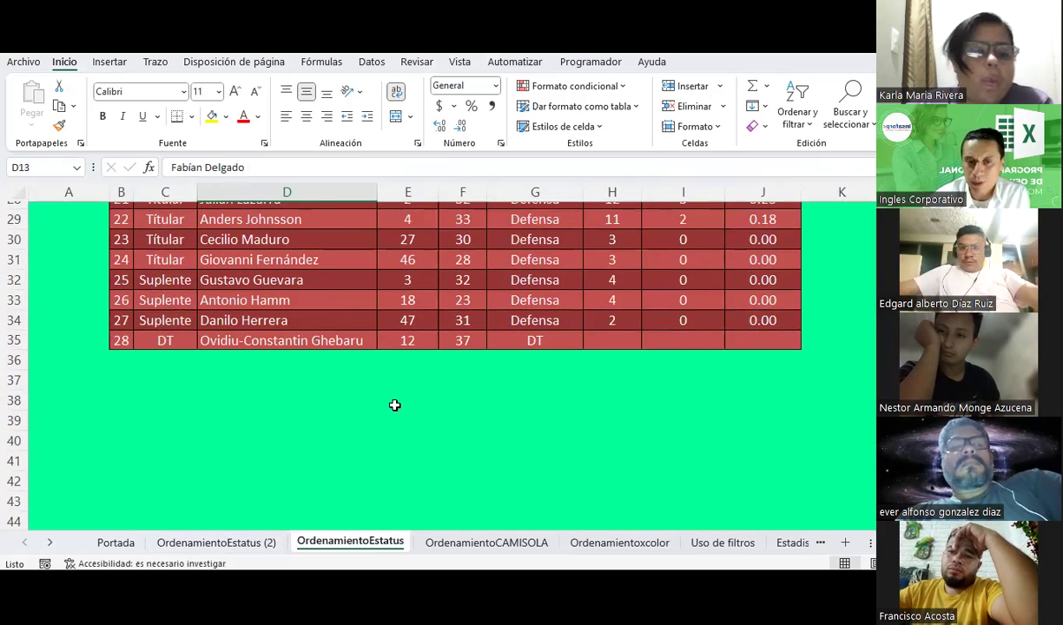
scroll(395, 405, "up", 5)
scroll(395, 405, "up", 3)
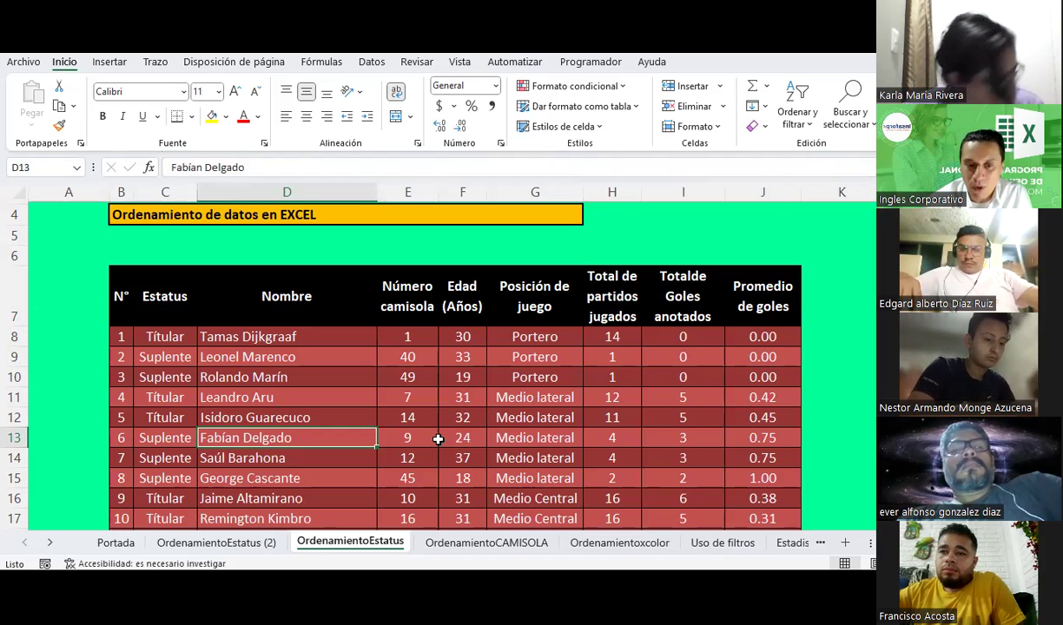
left_click(261, 543)
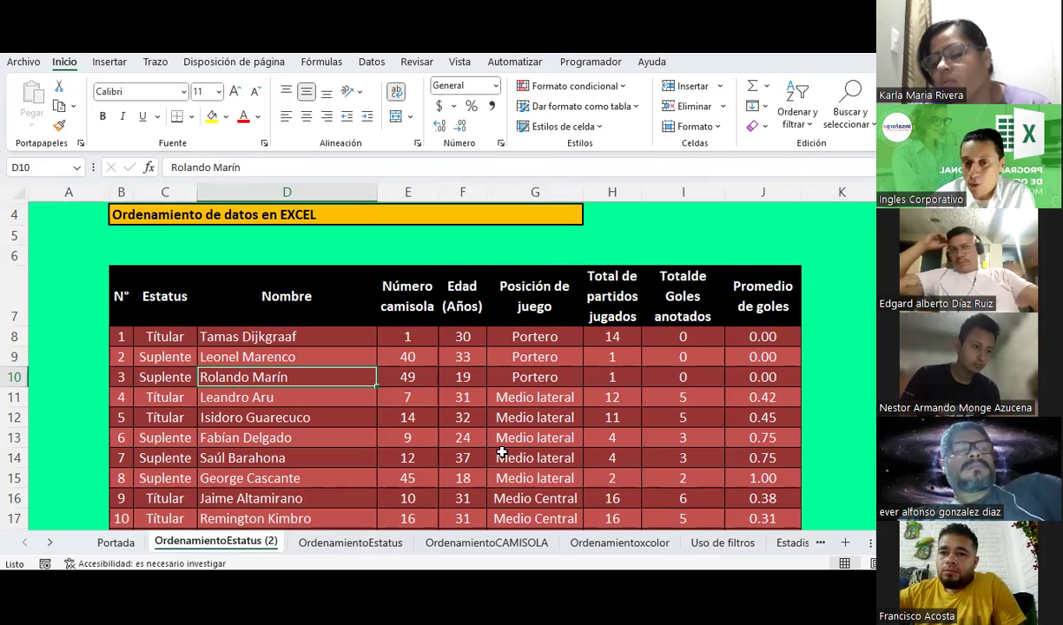
scroll(502, 452, "down", 3)
scroll(502, 452, "down", 1)
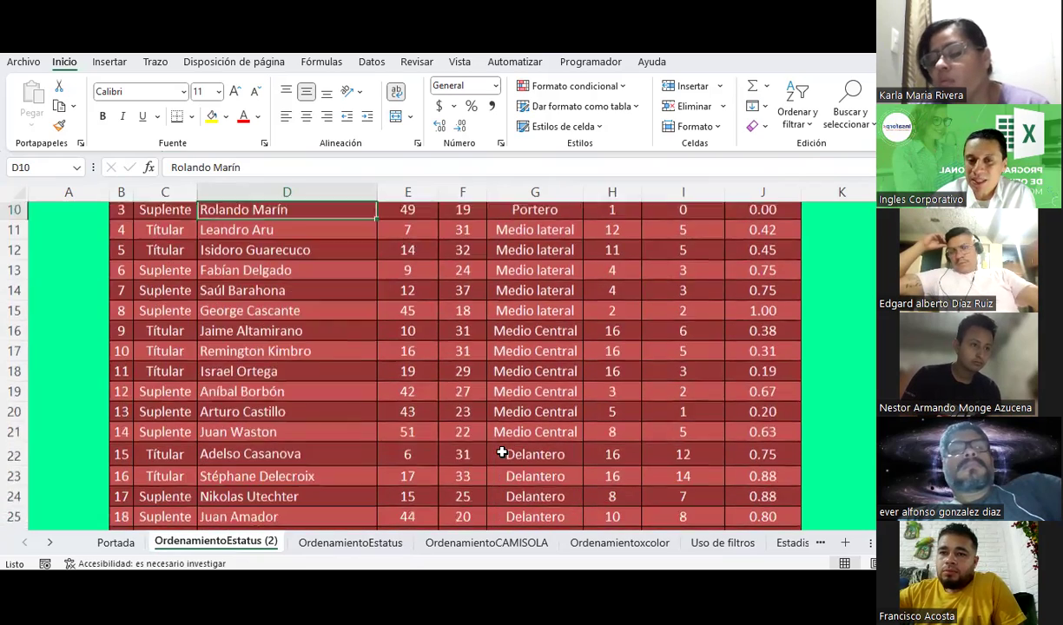
scroll(502, 452, "down", 1)
scroll(502, 453, "down", 2)
scroll(502, 452, "down", 3)
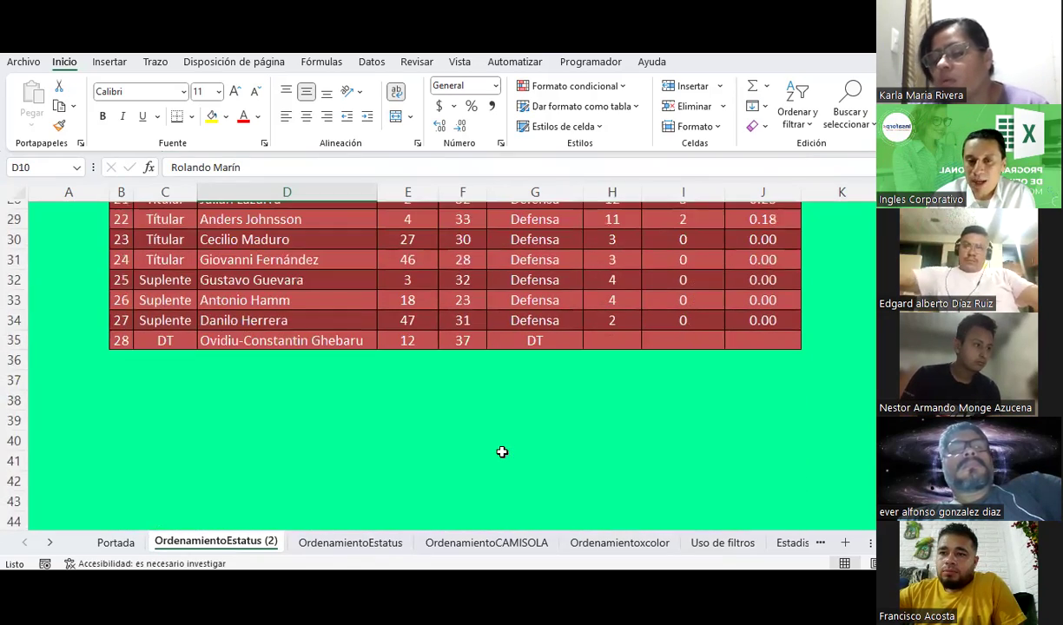
left_click_drag(534, 320, 535, 341)
left_click_drag(462, 321, 462, 341)
left_click(406, 321)
scroll(405, 319, "up", 5)
scroll(405, 319, "up", 3)
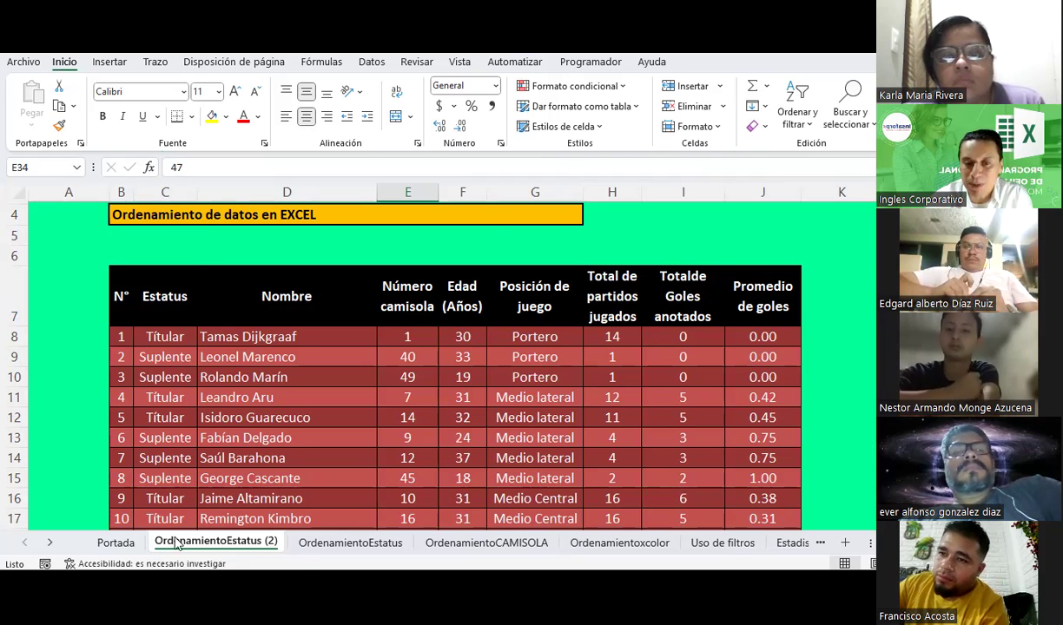
left_click(413, 378)
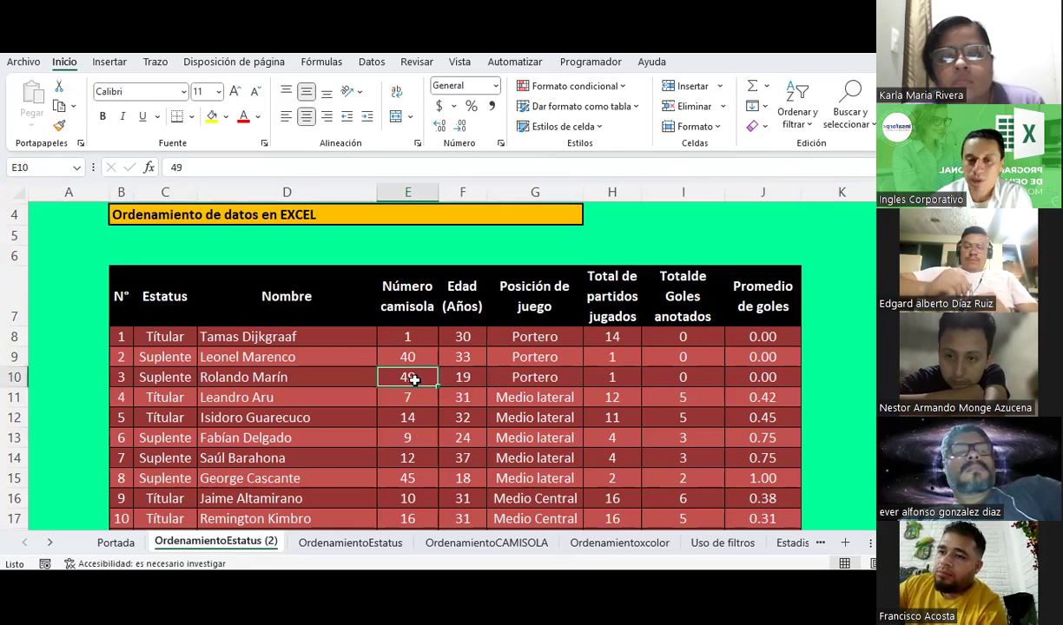
scroll(415, 379, "down", 1)
scroll(415, 379, "down", 2)
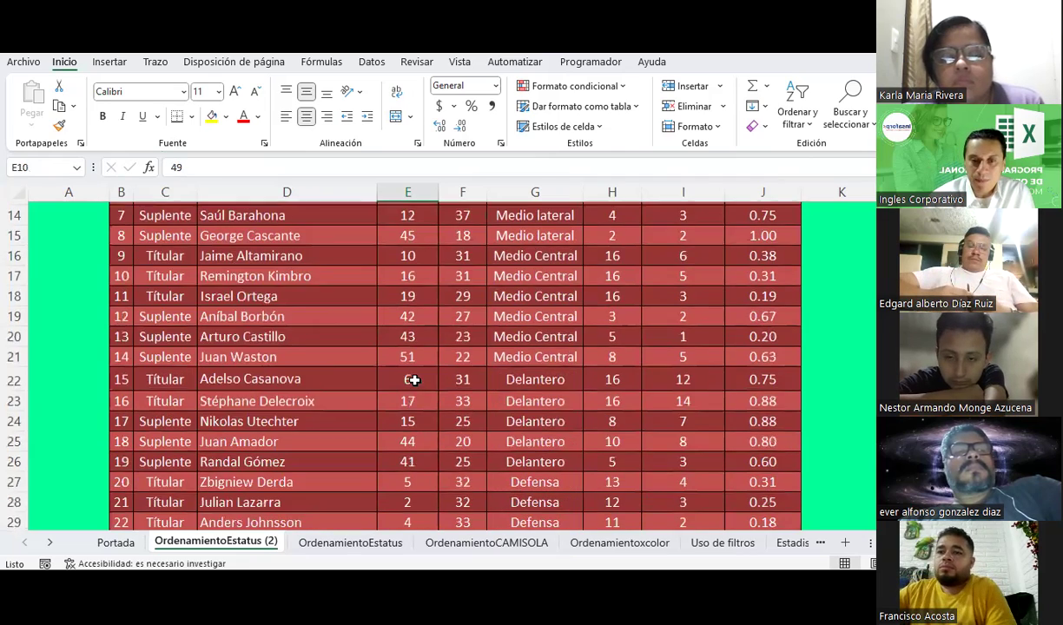
scroll(415, 380, "down", 2)
scroll(416, 380, "down", 4)
scroll(416, 380, "up", 2)
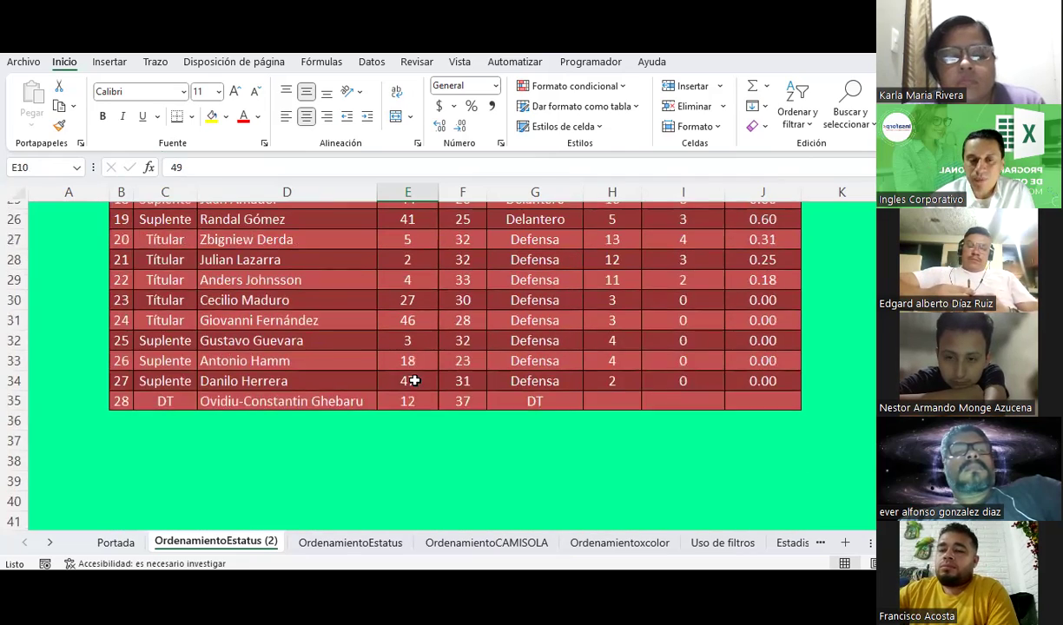
scroll(415, 380, "up", 4)
scroll(415, 380, "up", 4)
scroll(415, 380, "up", 1)
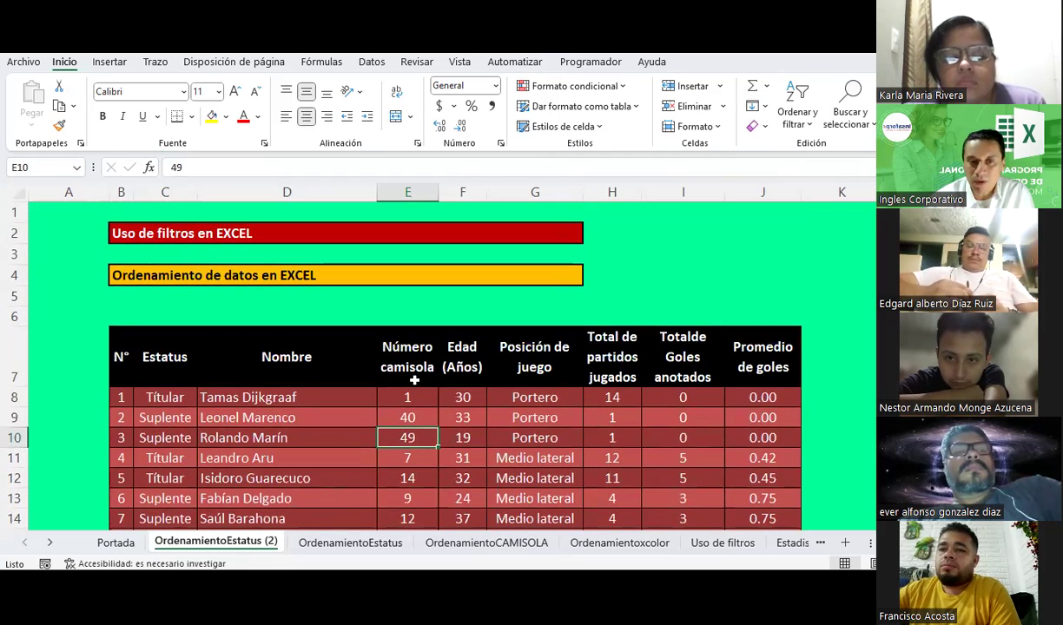
scroll(415, 379, "down", 1)
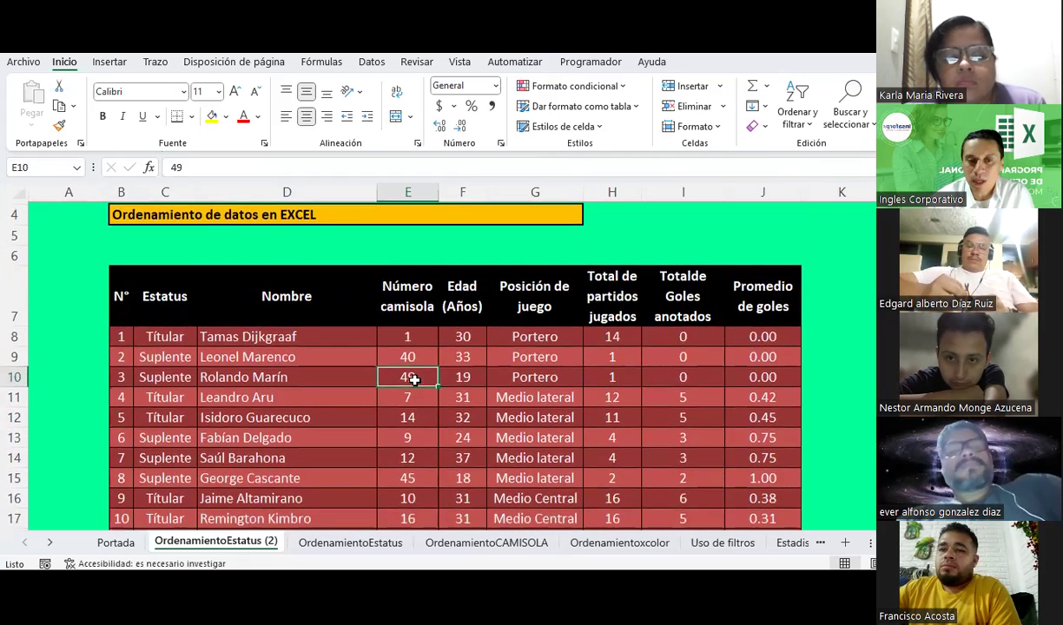
scroll(416, 380, "down", 1)
scroll(415, 379, "down", 1)
scroll(415, 380, "down", 1)
scroll(415, 380, "down", 2)
scroll(415, 380, "up", 3)
scroll(415, 380, "up", 2)
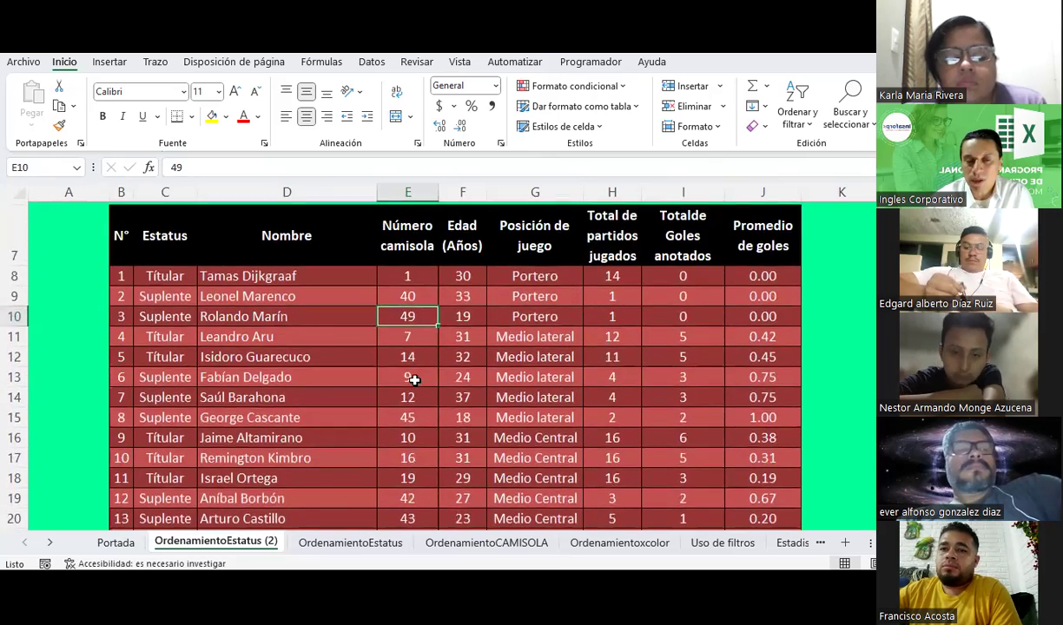
scroll(415, 379, "up", 1)
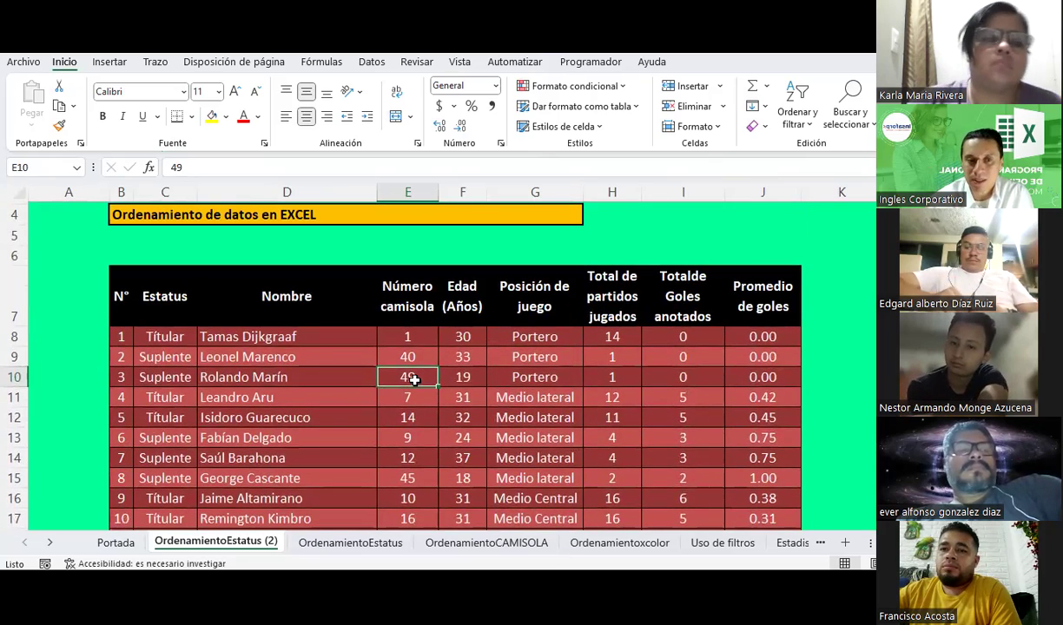
left_click(165, 336)
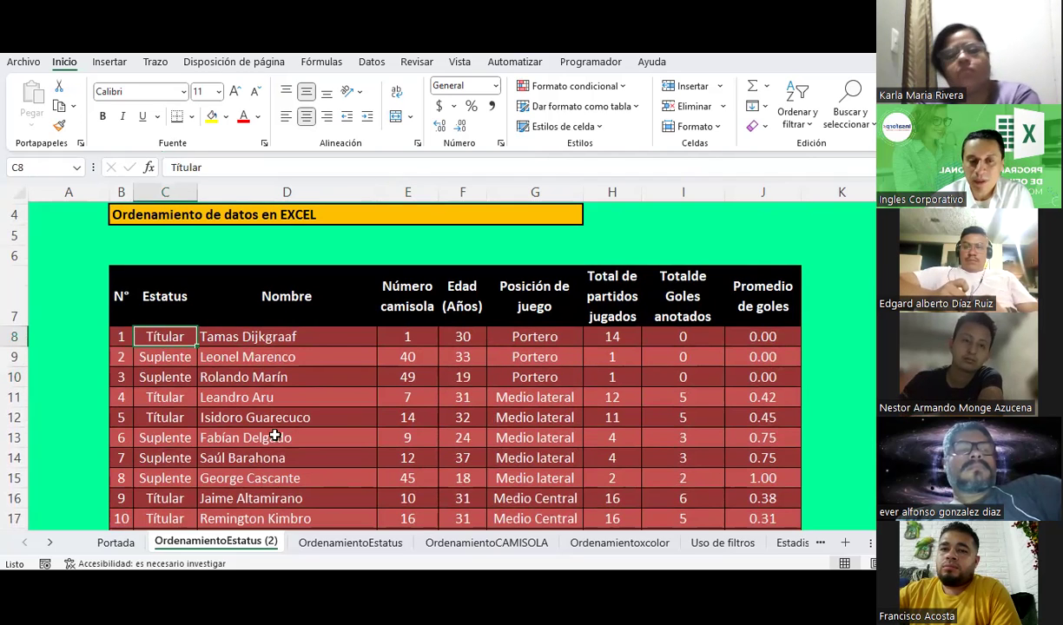
left_click(311, 335)
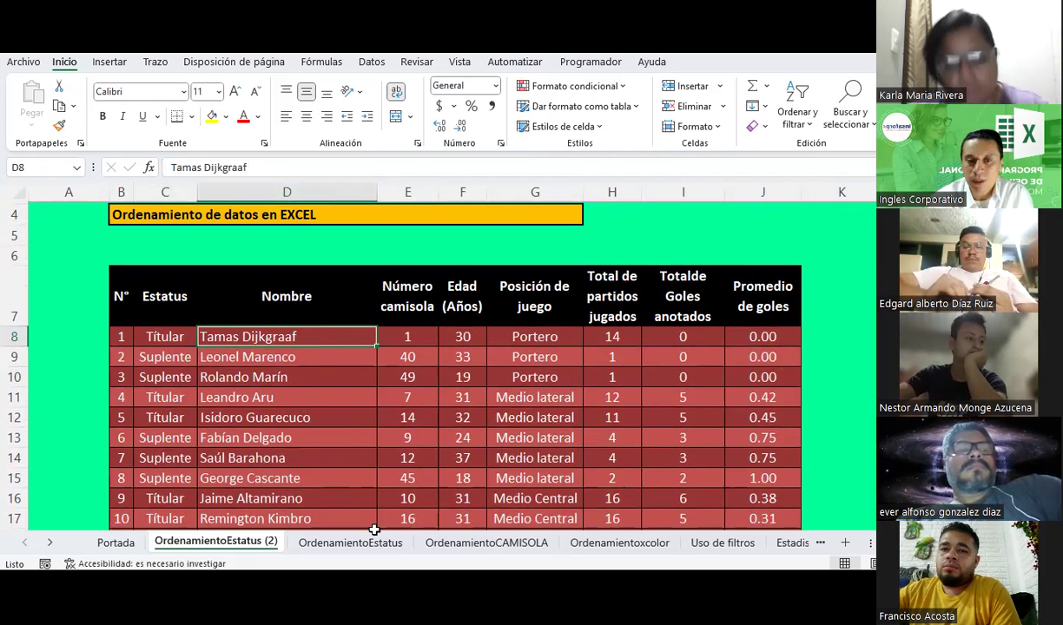
left_click(413, 334)
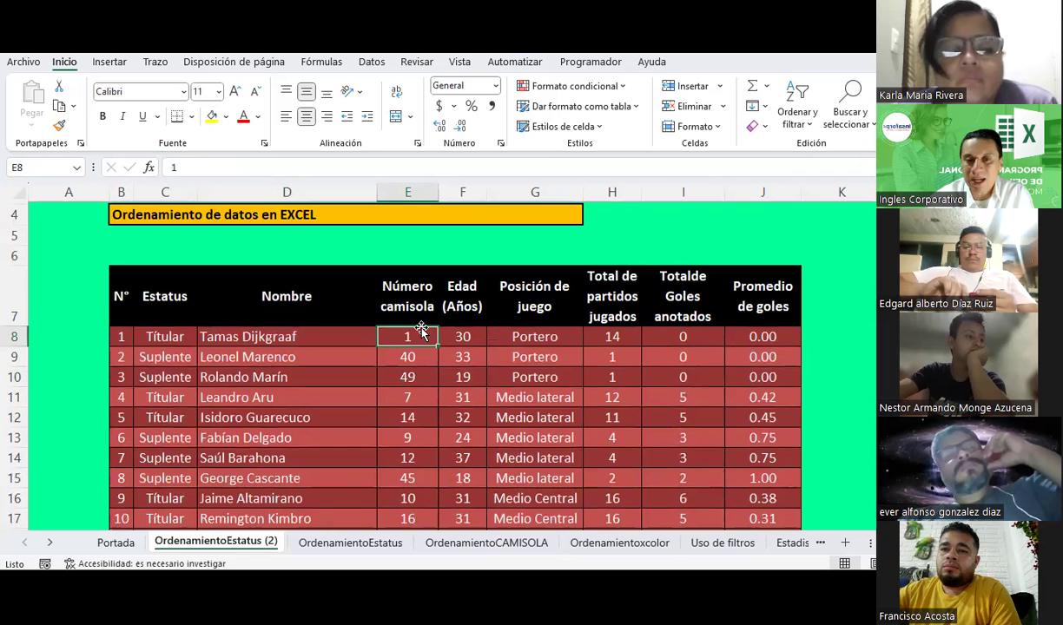
left_click(477, 325)
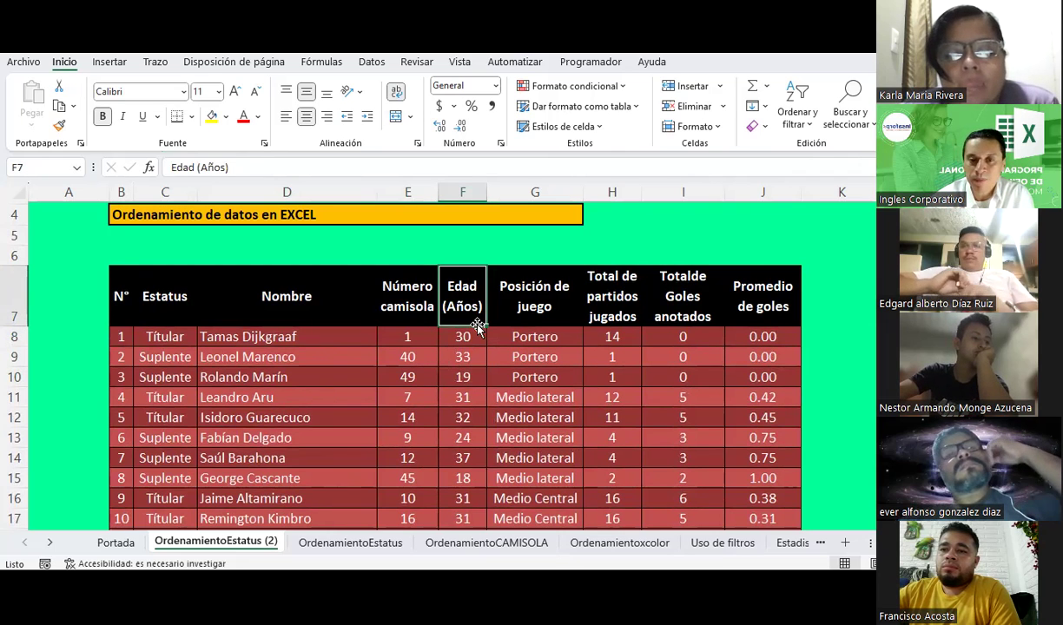
left_click(544, 338)
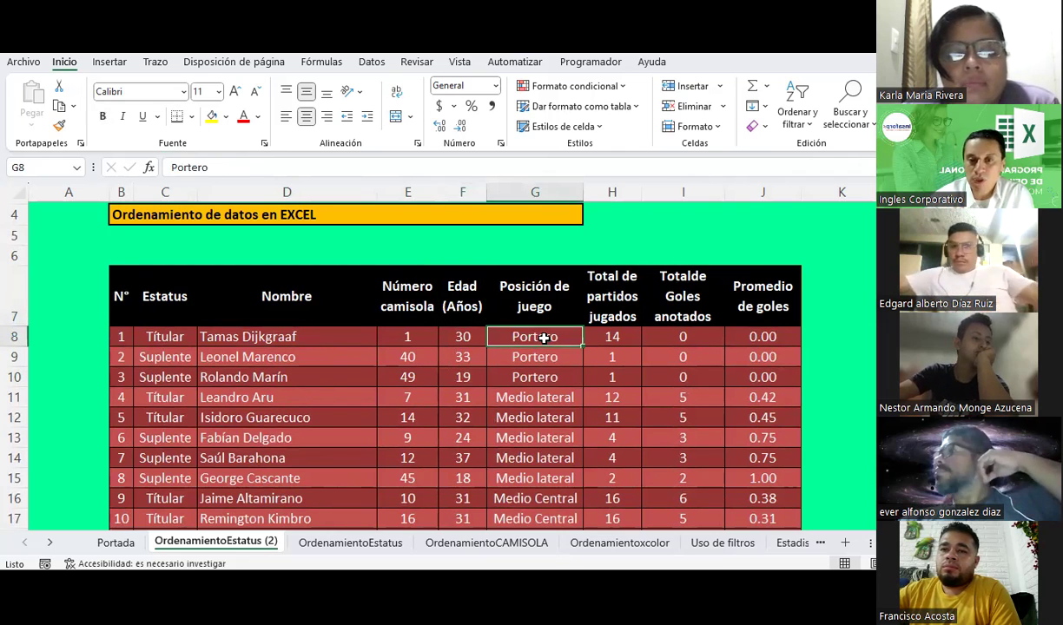
left_click(633, 337)
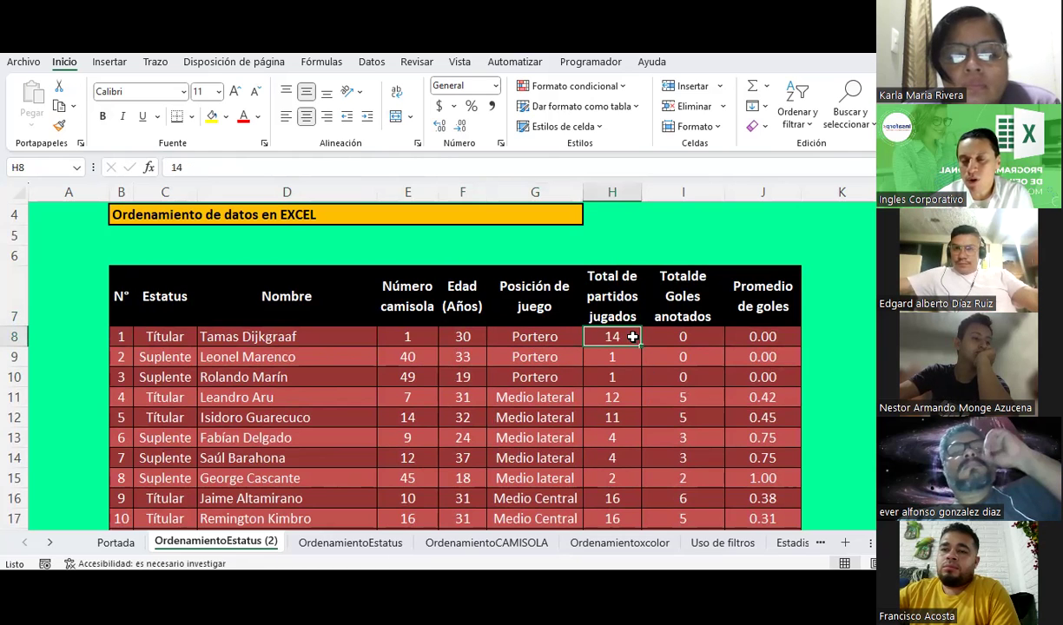
left_click(686, 337)
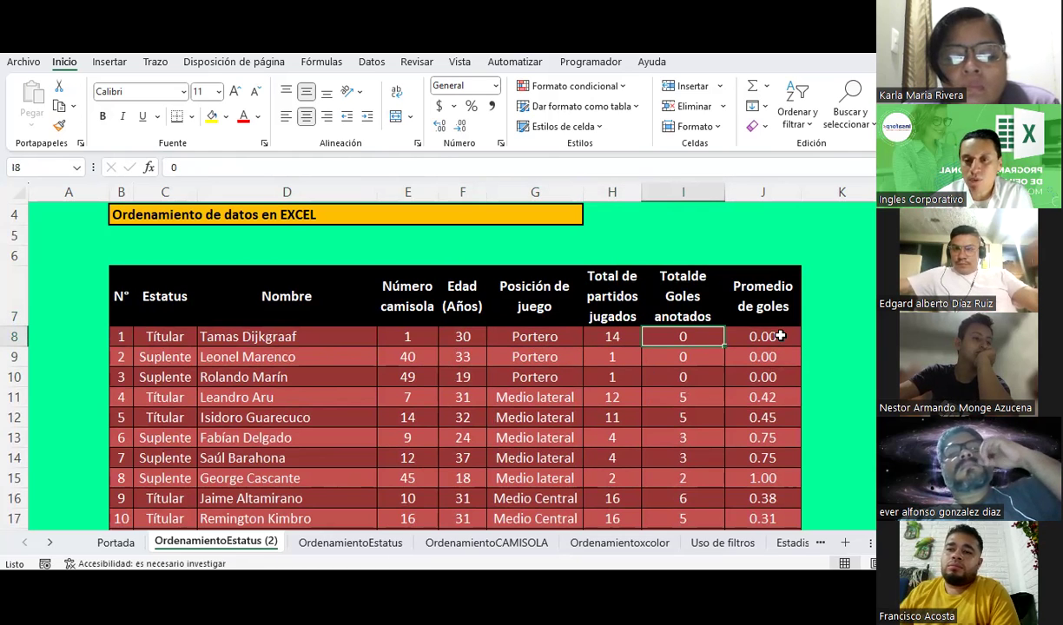
left_click(780, 336)
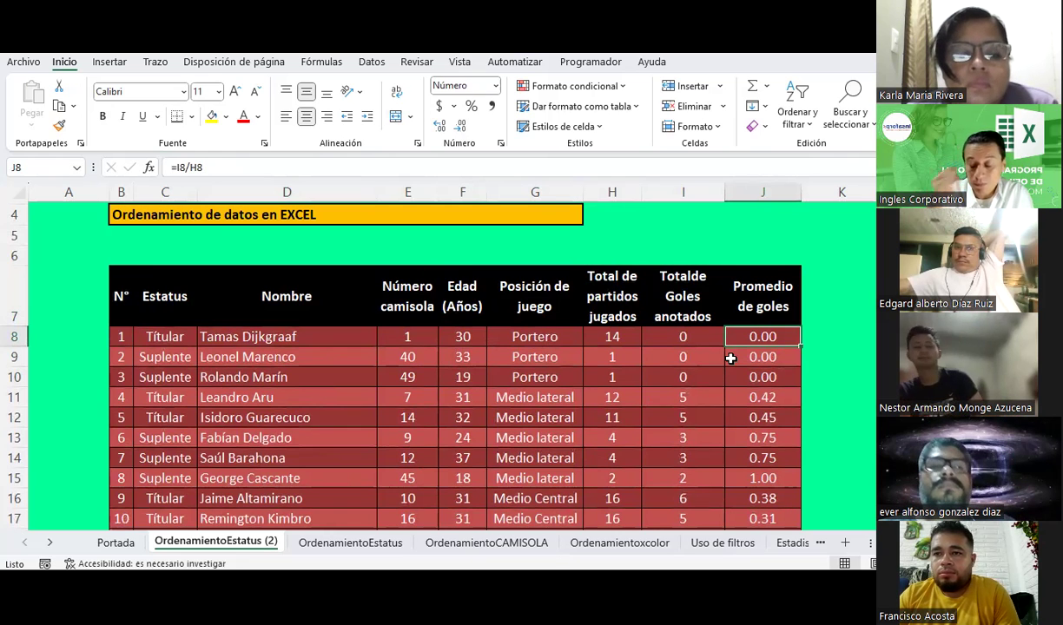
left_click(606, 336)
left_click(611, 417)
scroll(609, 417, "down", 3)
scroll(609, 417, "down", 3)
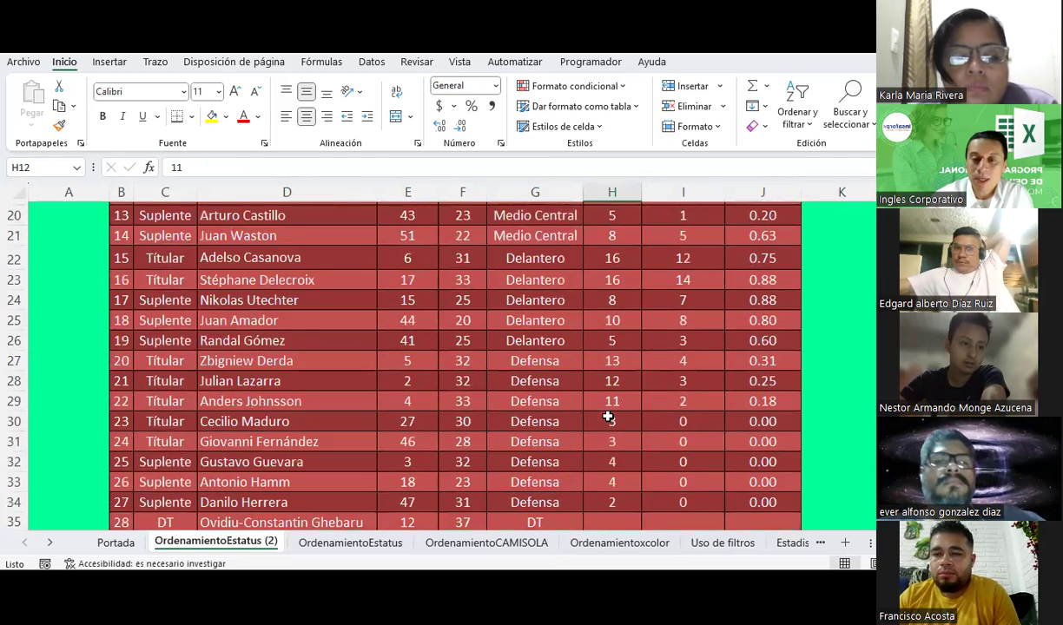
scroll(609, 418, "down", 1)
scroll(609, 418, "up", 6)
scroll(609, 418, "up", 2)
scroll(608, 417, "down", 2)
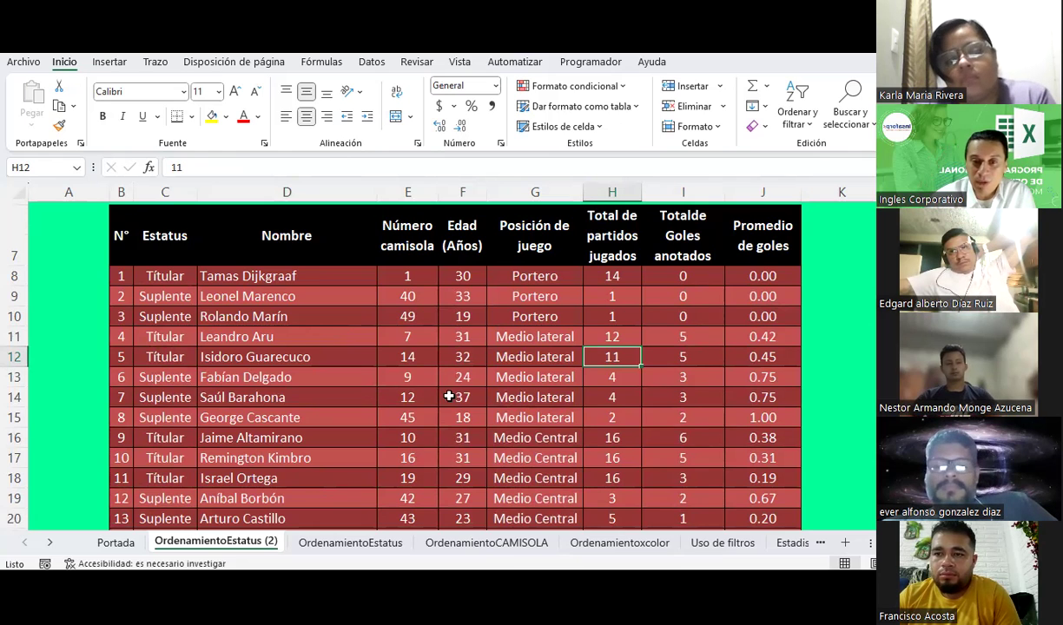
scroll(449, 397, "up", 1)
scroll(442, 379, "down", 1)
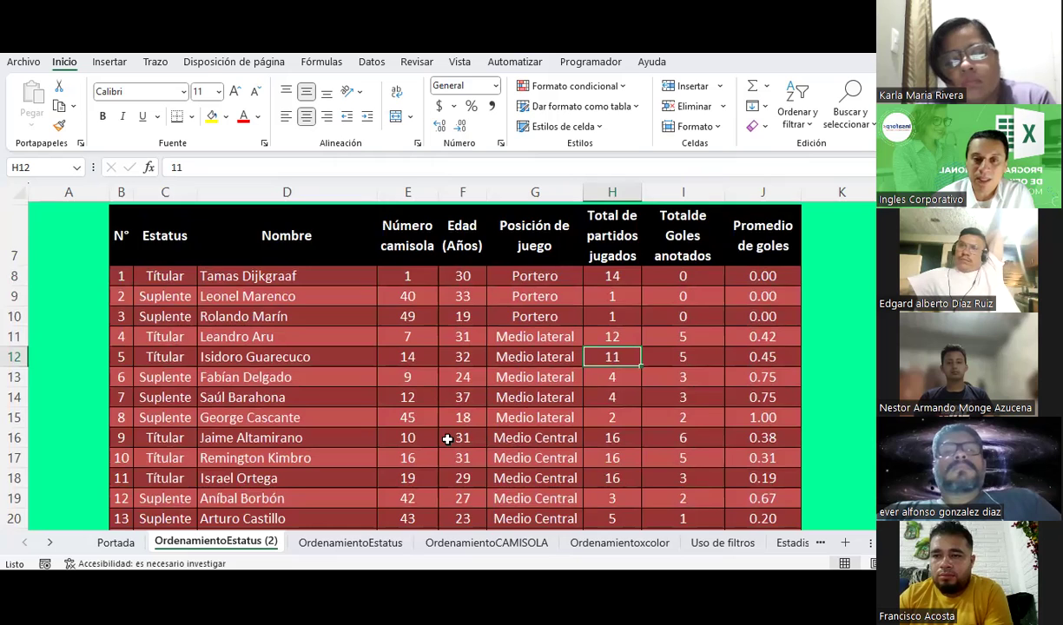
scroll(448, 439, "up", 1)
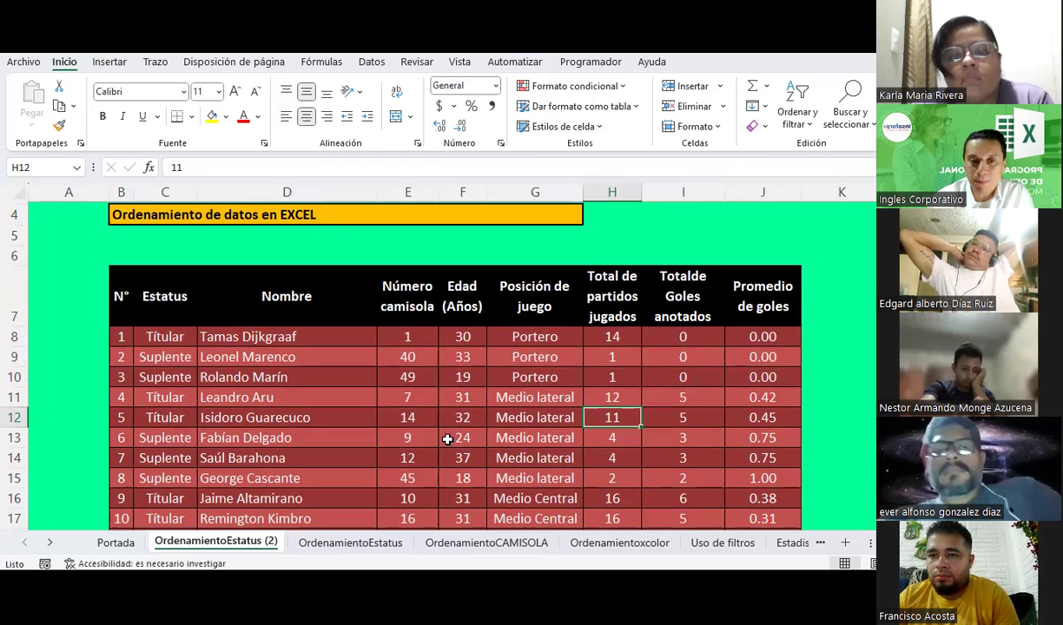
scroll(463, 349, "down", 1)
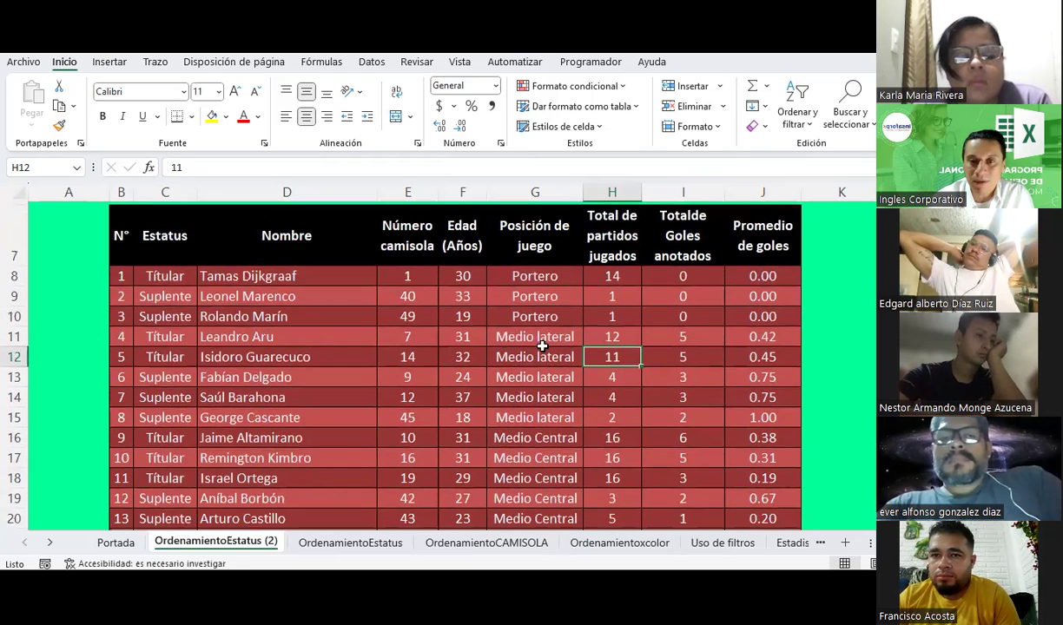
left_click(278, 277)
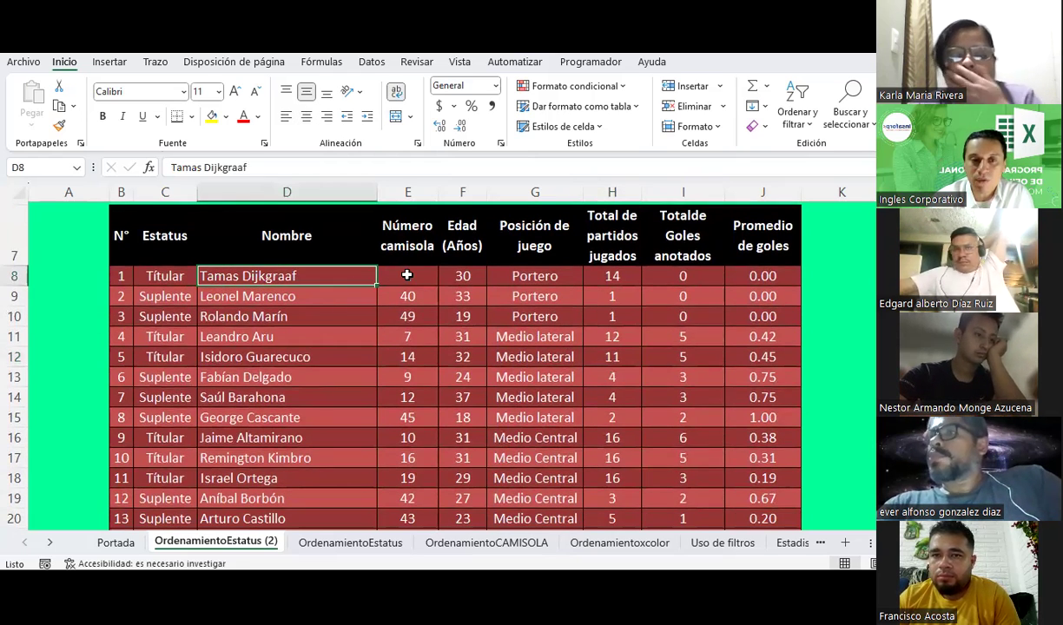
scroll(406, 275, "down", 4)
scroll(307, 324, "down", 3)
left_click(176, 345)
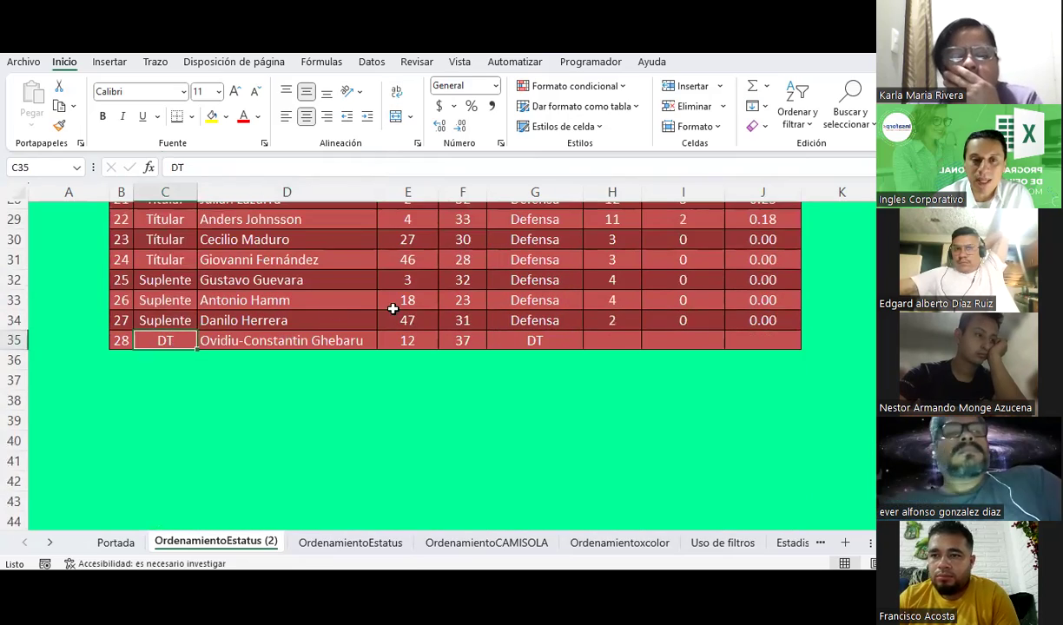
scroll(392, 309, "up", 8)
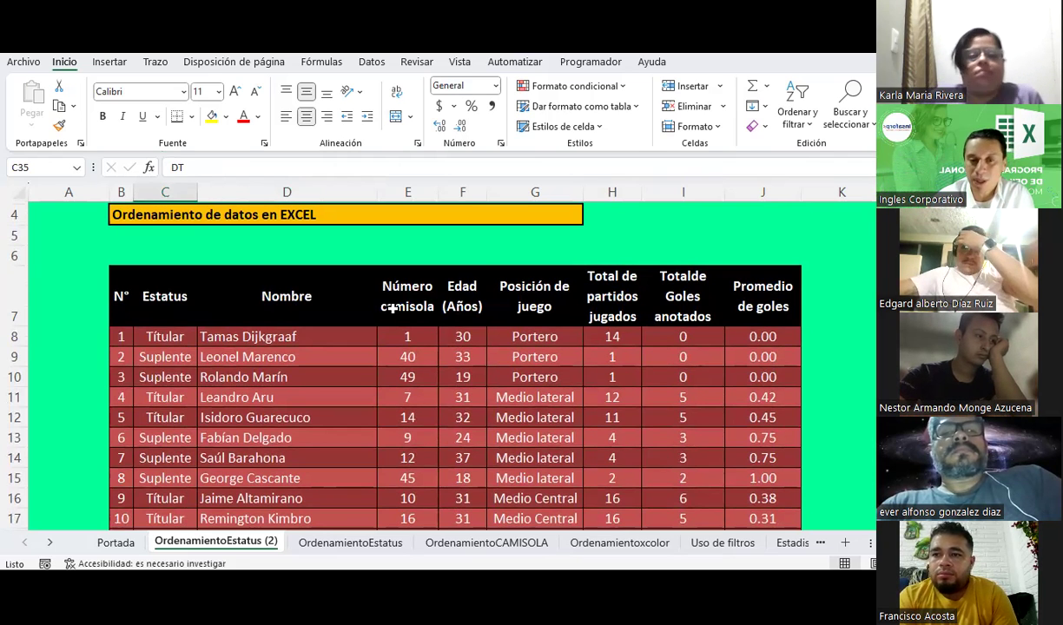
scroll(488, 362, "down", 1)
scroll(487, 361, "down", 2)
scroll(488, 361, "up", 2)
scroll(557, 366, "down", 2)
scroll(557, 367, "down", 1)
scroll(558, 367, "down", 2)
scroll(558, 367, "up", 1)
scroll(558, 367, "up", 3)
scroll(557, 366, "up", 1)
scroll(557, 366, "up", 1)
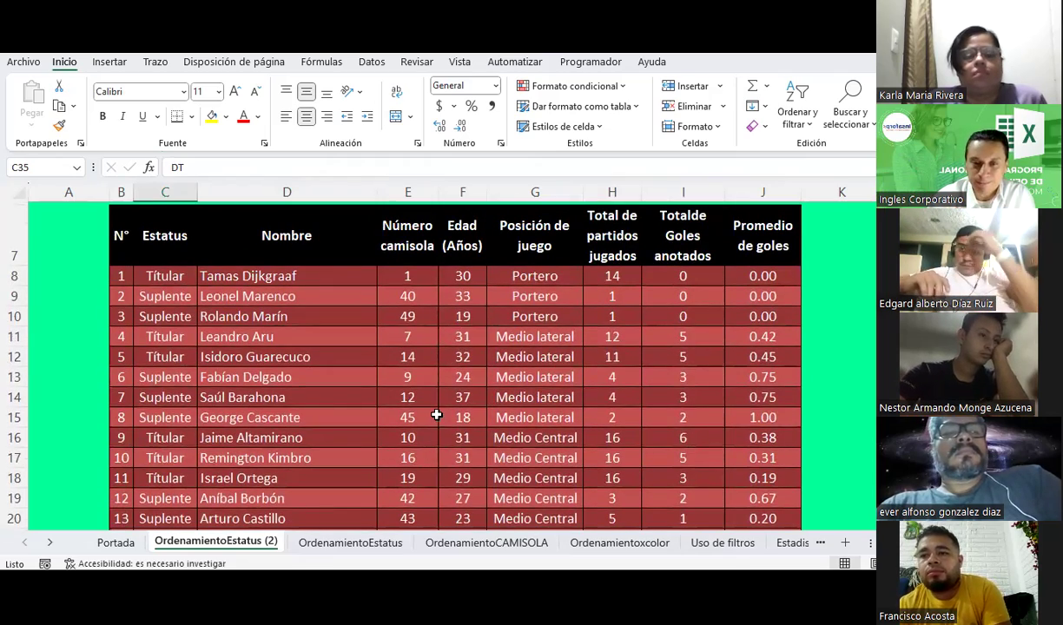
scroll(278, 315, "up", 1)
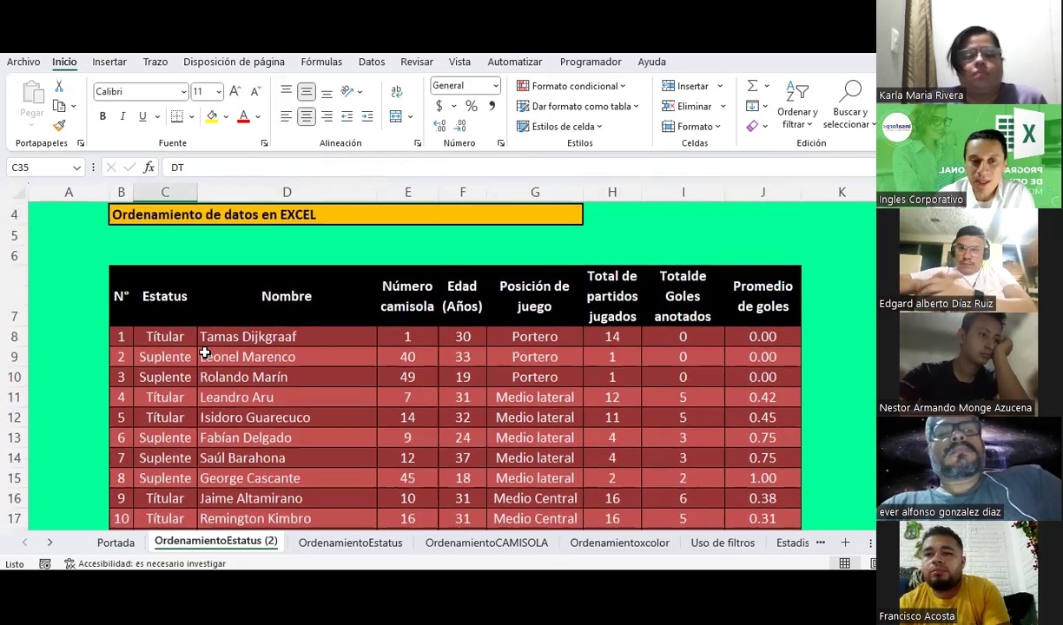
left_click(127, 338)
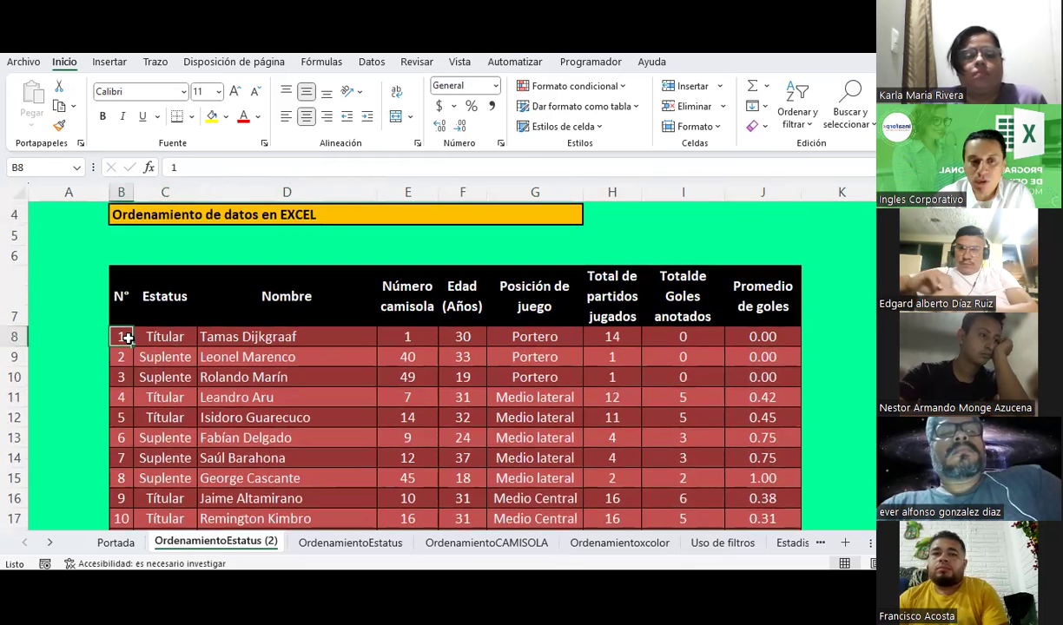
scroll(124, 347, "down", 3)
scroll(122, 365, "down", 4)
left_click(121, 380)
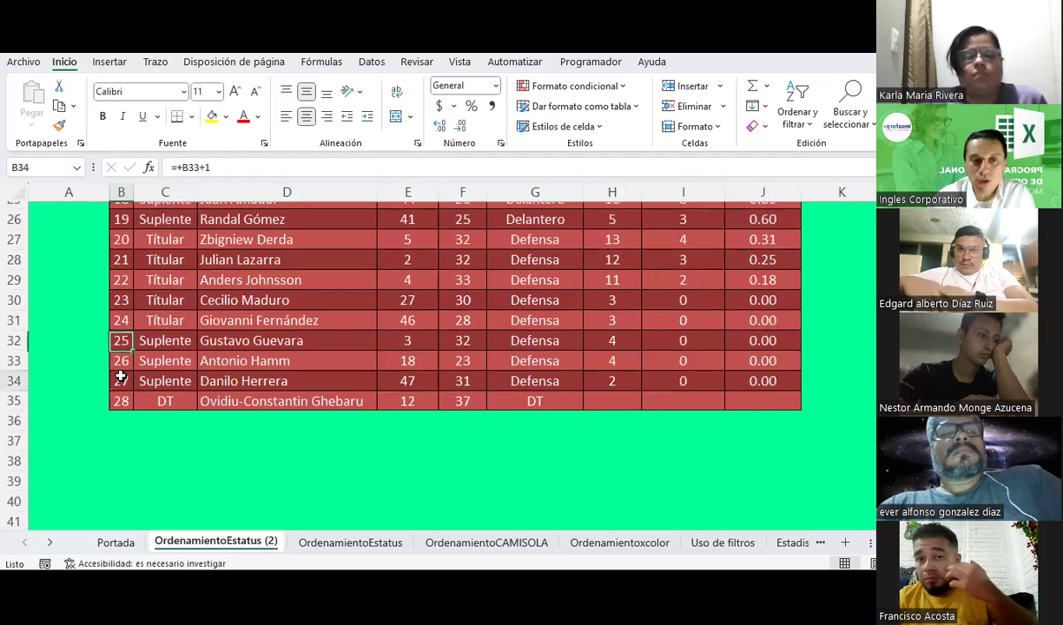
scroll(119, 301, "up", 3)
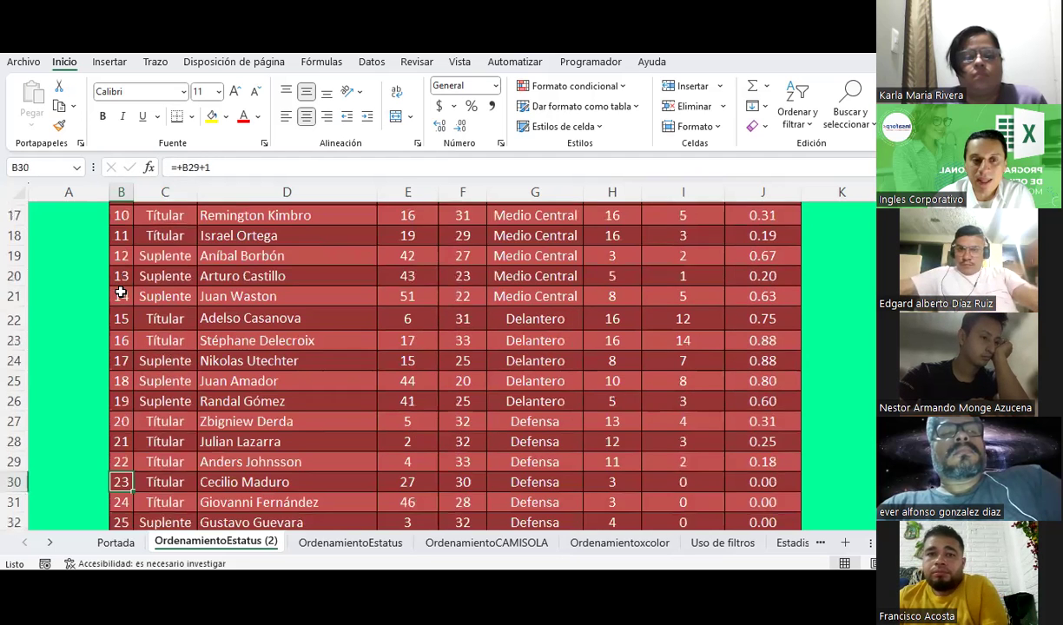
scroll(119, 286, "up", 3)
left_click(122, 295)
left_click(122, 274)
left_click(122, 256)
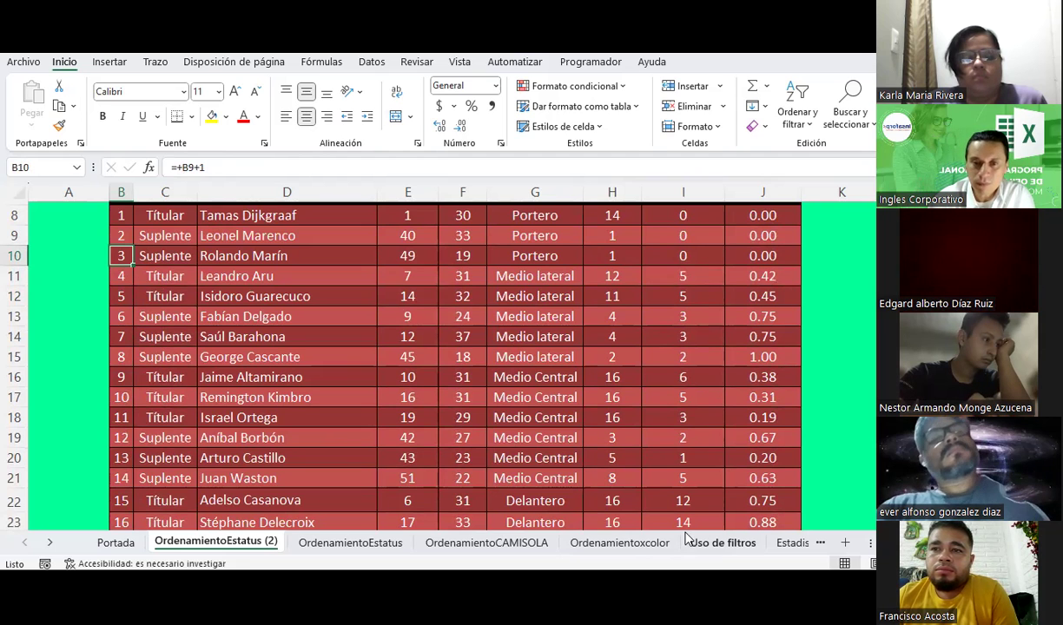
scroll(638, 428, "up", 1)
left_click(762, 296)
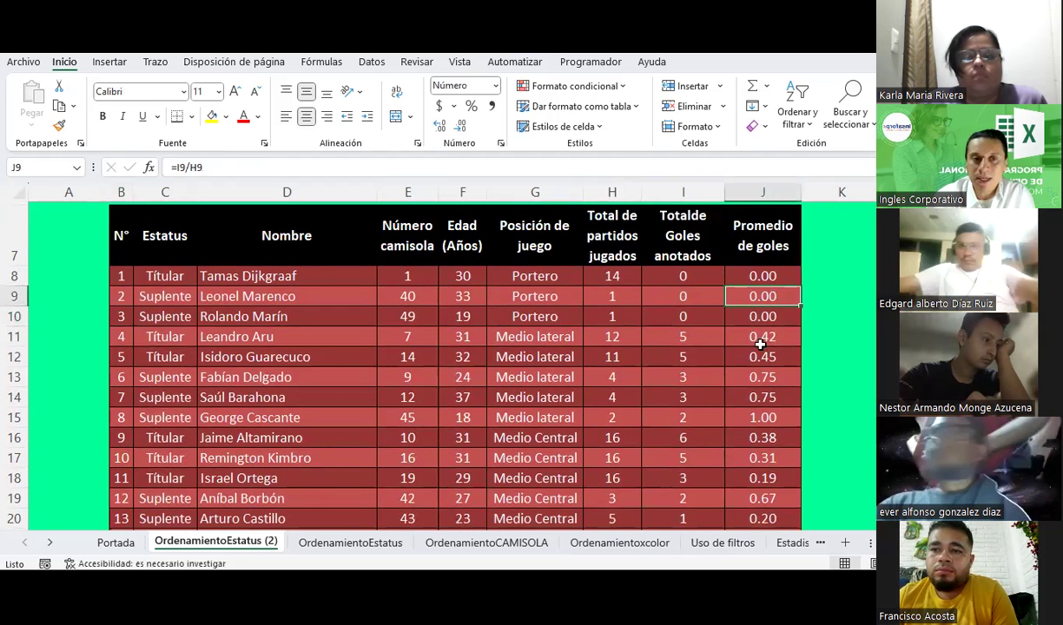
left_click(762, 357)
left_click(758, 397)
key("Down")
key("Down")
key("Down")
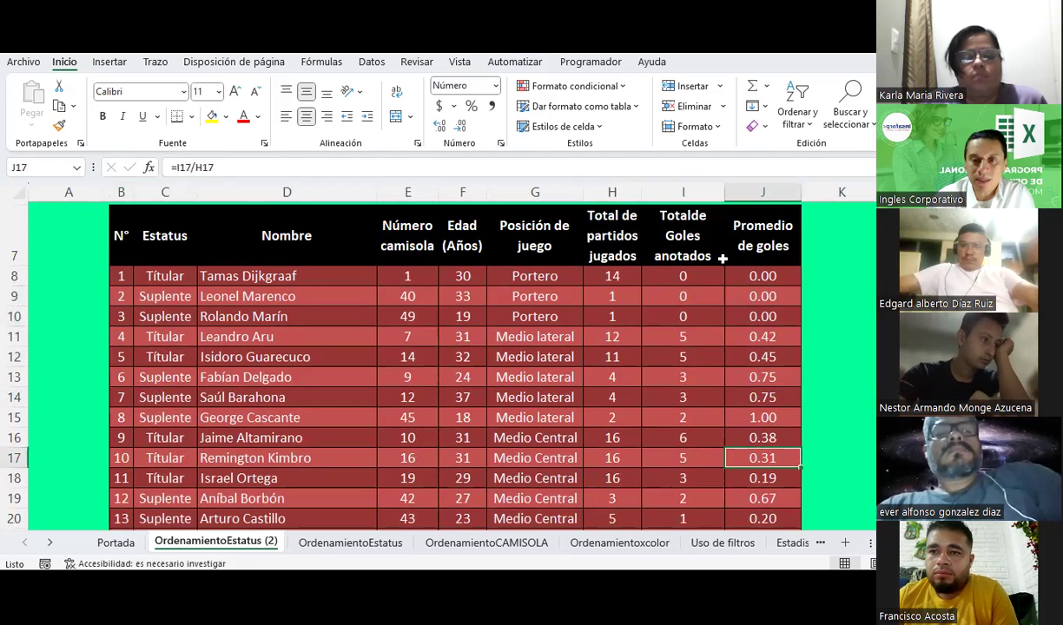
left_click(758, 316)
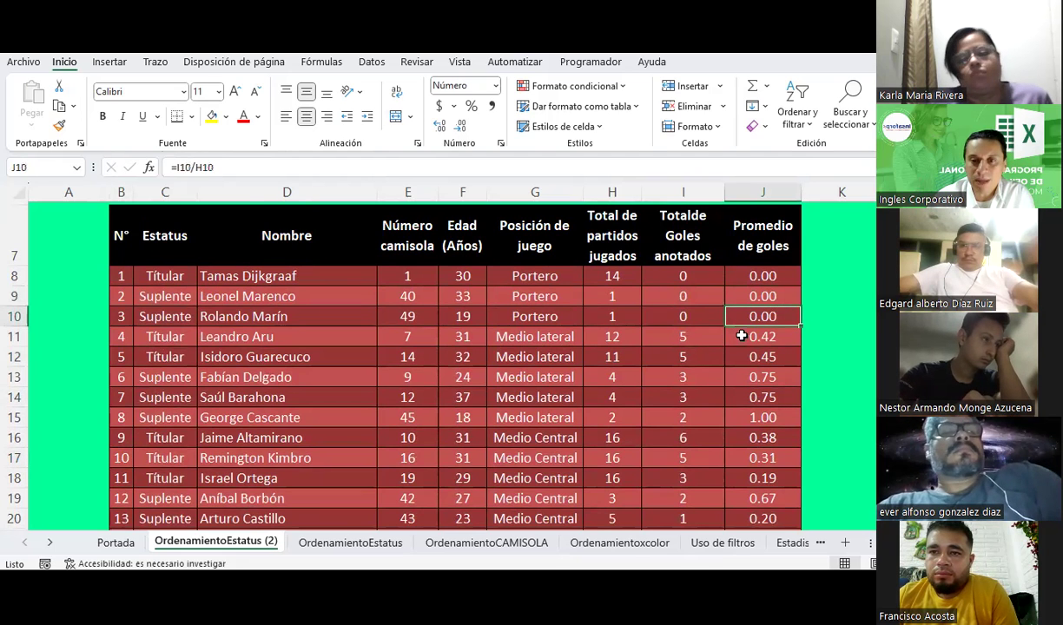
scroll(755, 335, "down", 1)
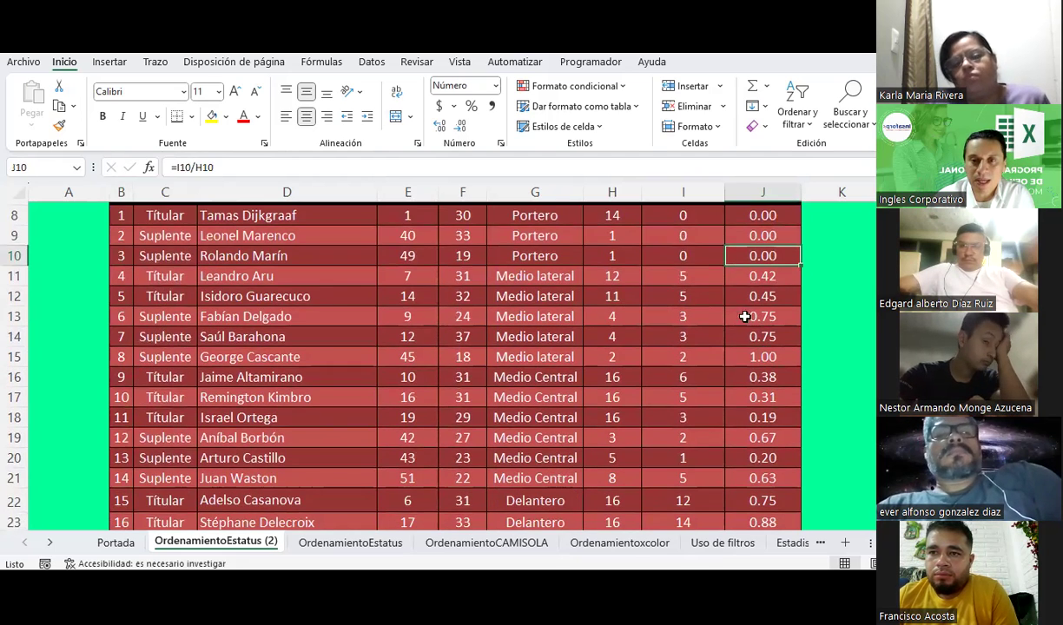
left_click(680, 254)
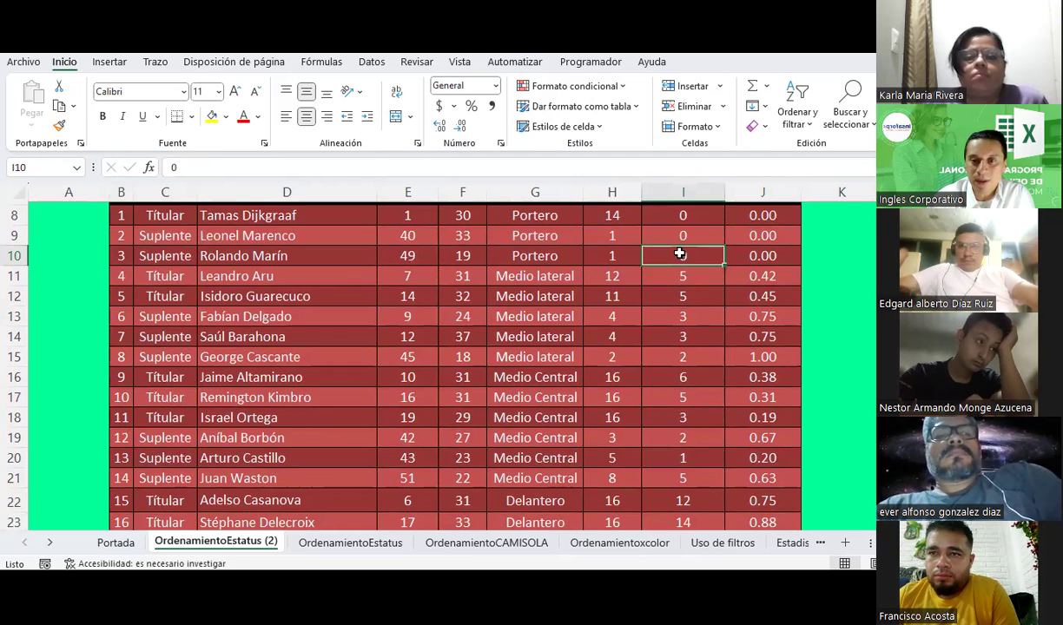
scroll(682, 253, "up", 2)
left_click(684, 339)
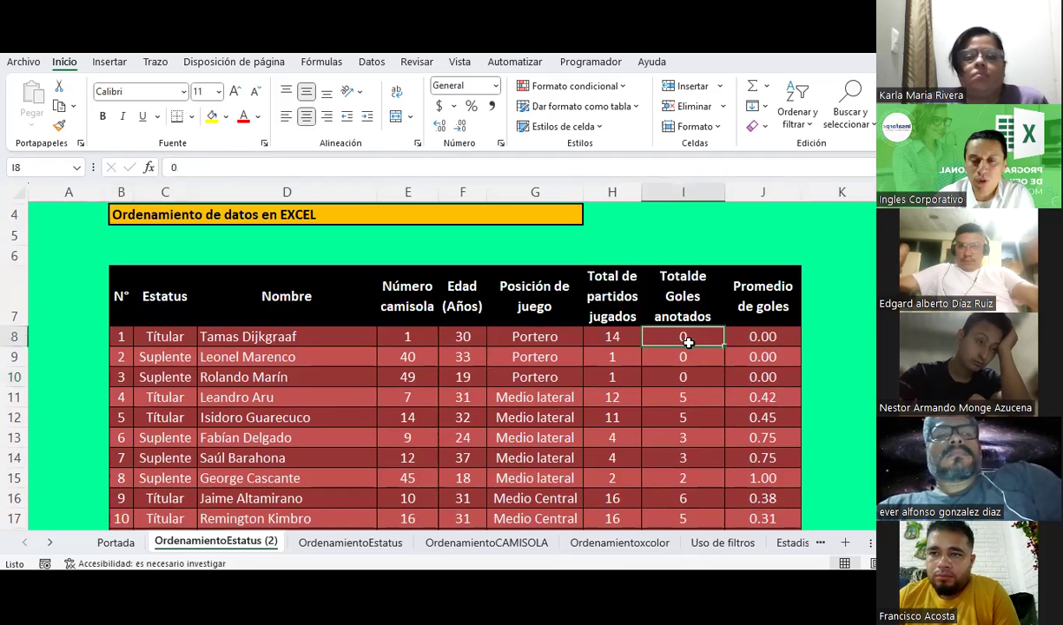
left_click(609, 350)
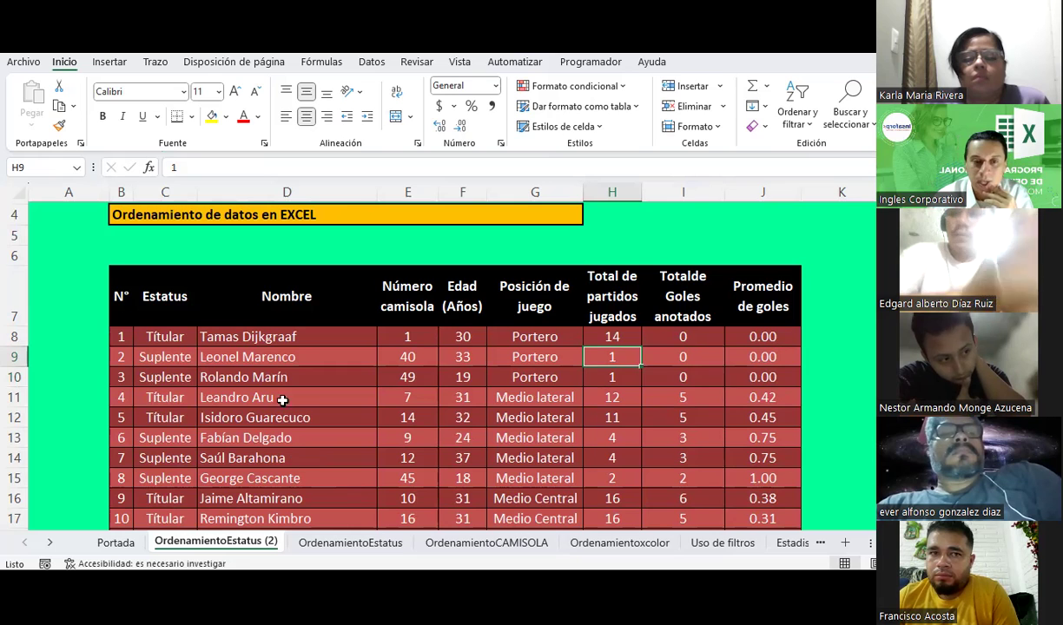
scroll(270, 369, "down", 1)
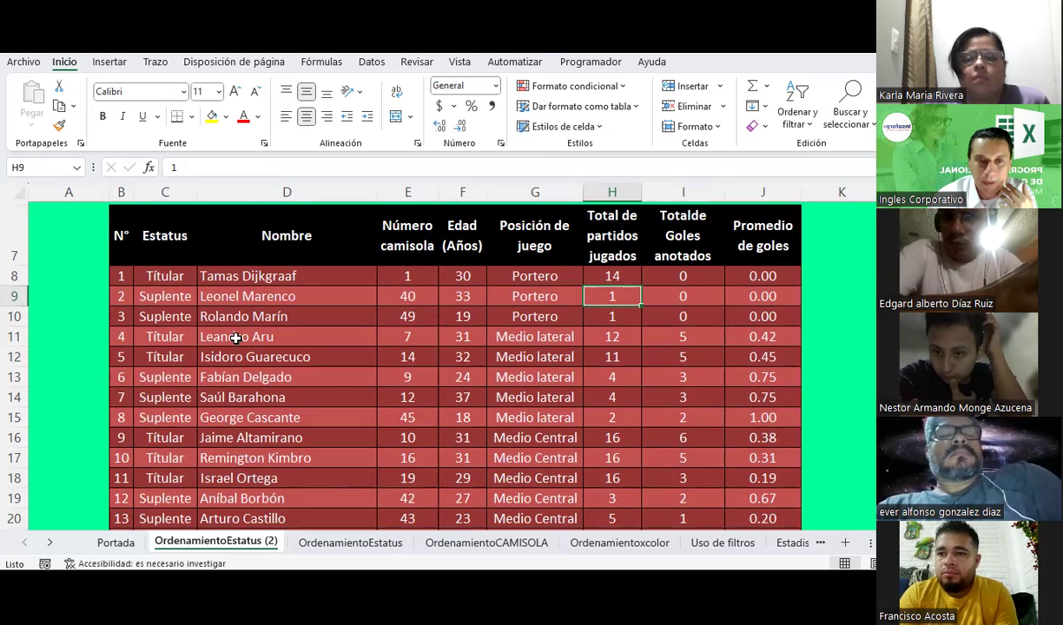
mouse_move(117, 233)
left_mouse_down()
mouse_move(124, 559)
mouse_move(122, 500)
left_mouse_up()
scroll(229, 317, "up", 5)
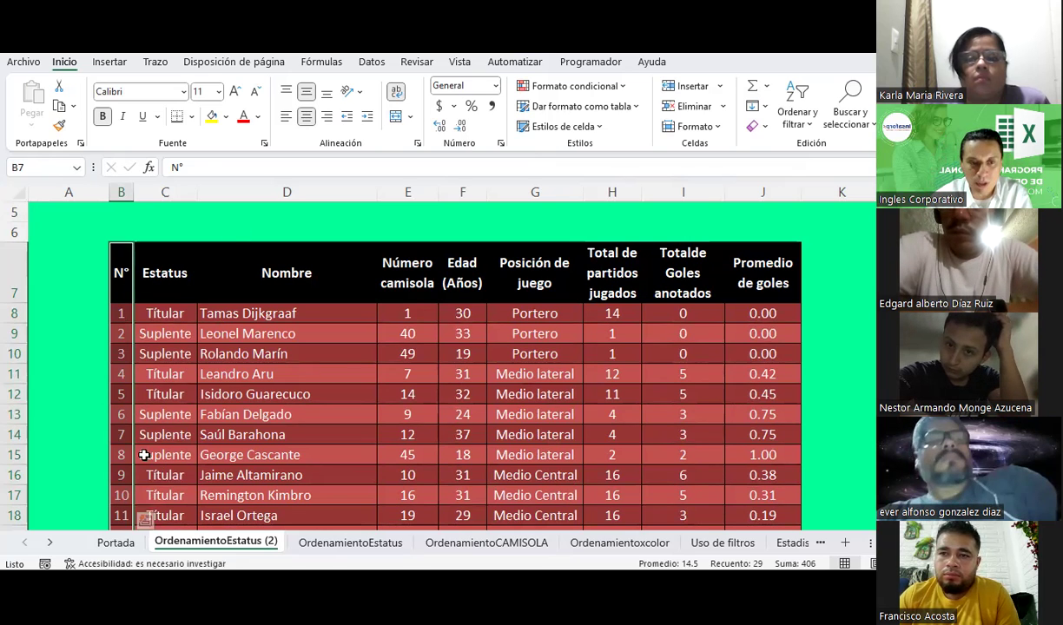
left_click(124, 436)
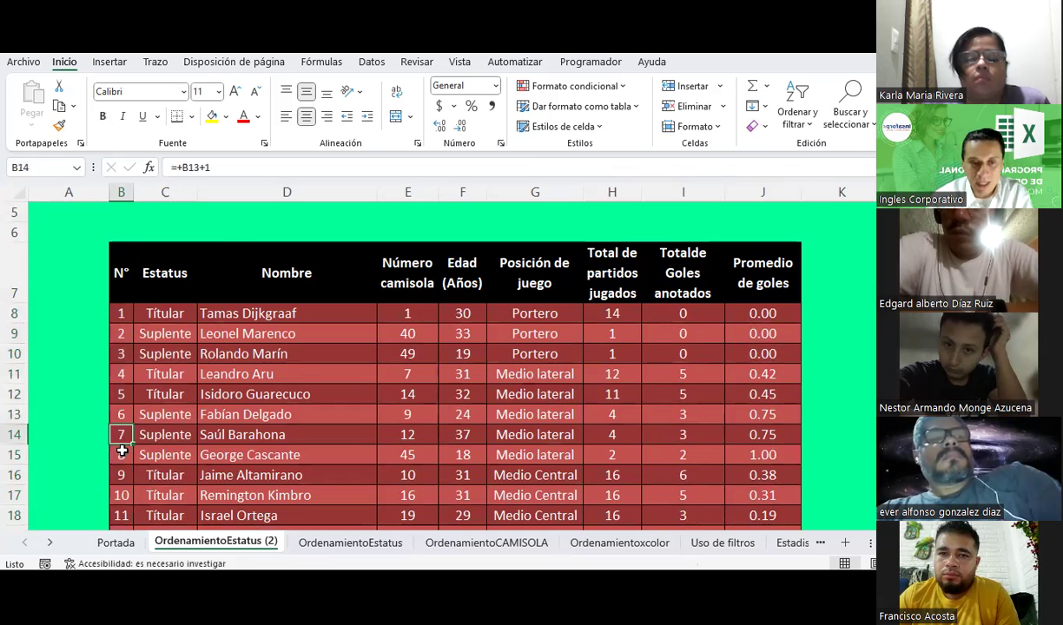
left_click_drag(184, 436, 768, 431)
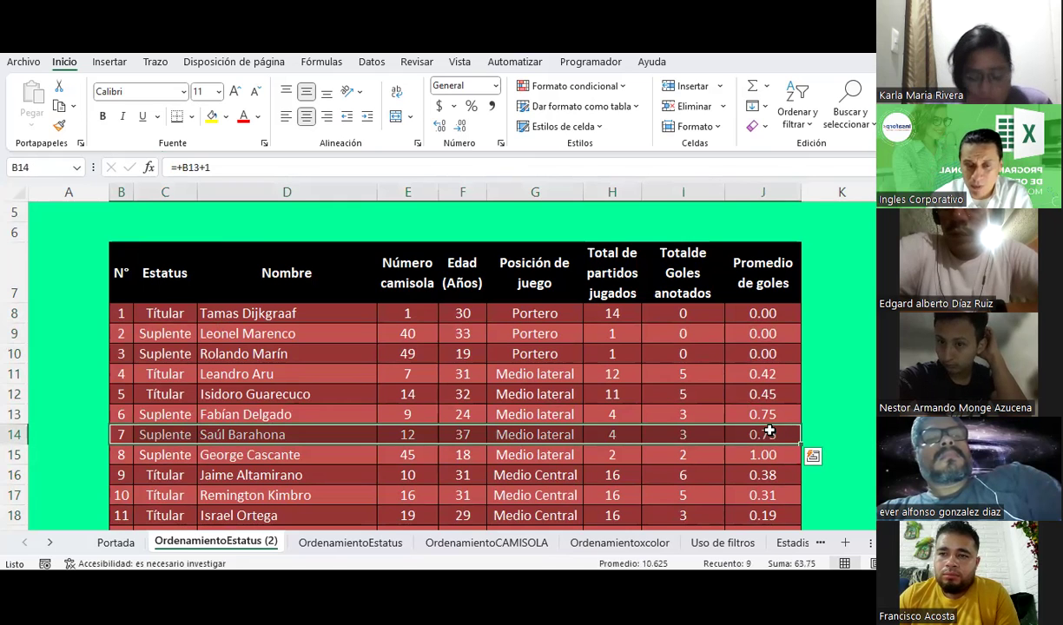
left_click(231, 376)
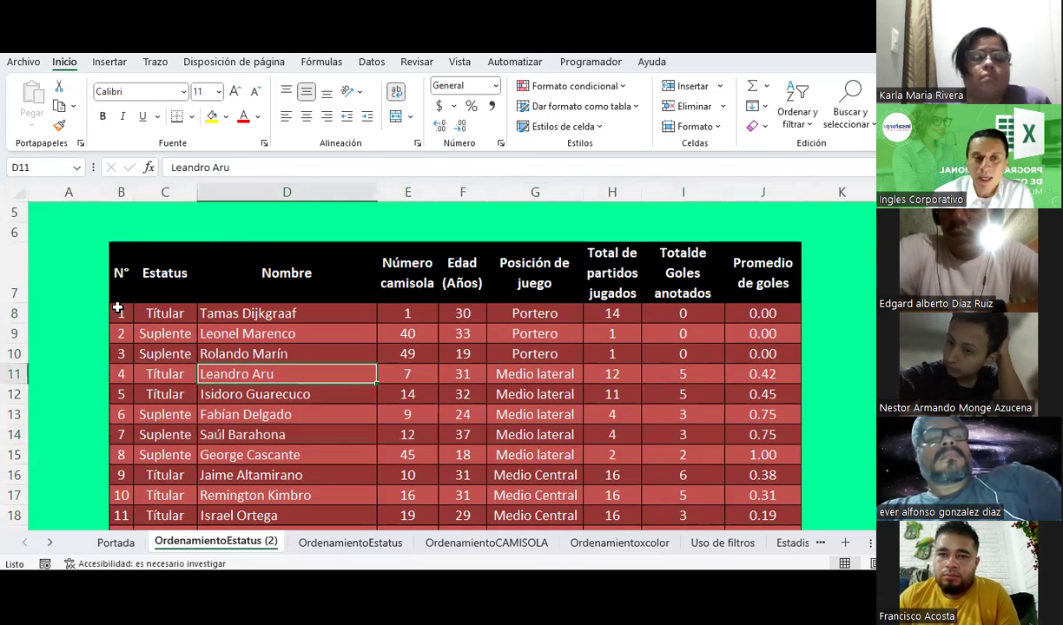
left_click(119, 184)
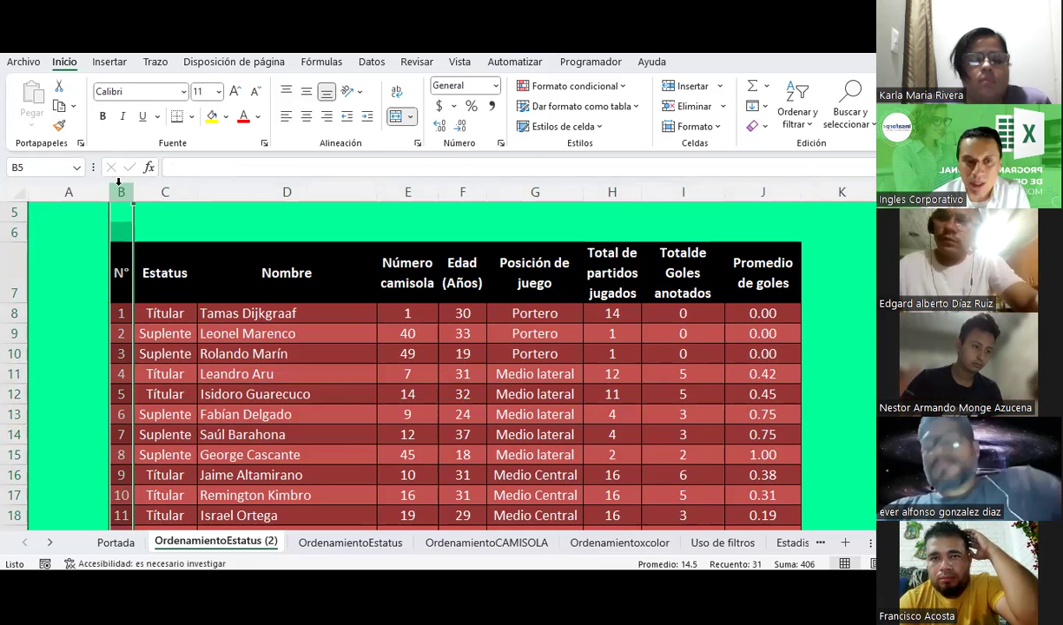
left_click(227, 373)
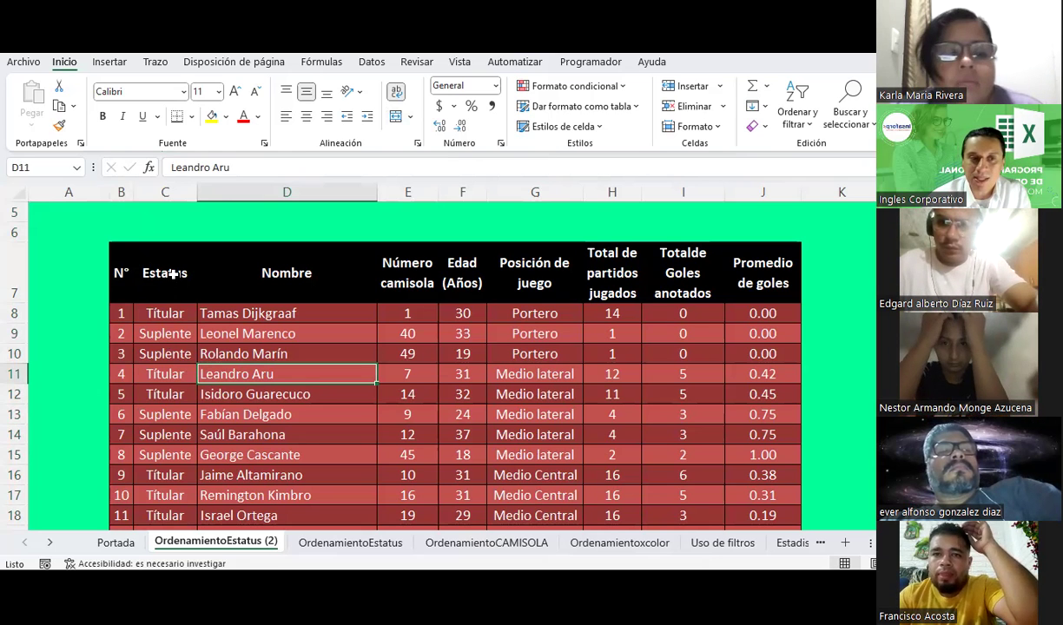
mouse_move(174, 274)
left_mouse_down()
mouse_move(800, 506)
mouse_move(772, 453)
left_mouse_up()
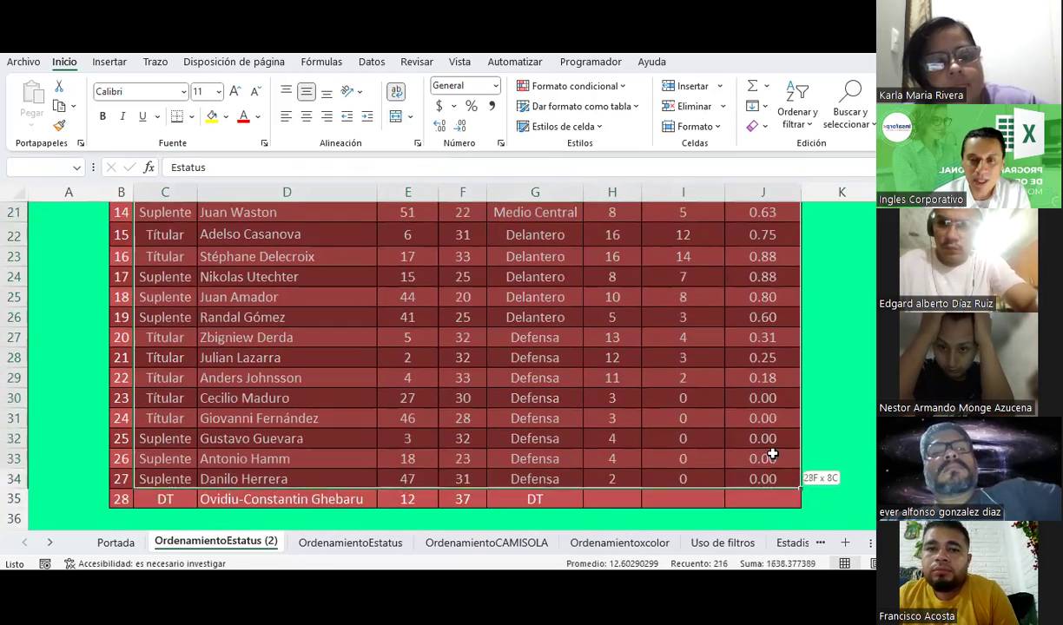
left_click_drag(772, 454, 764, 499)
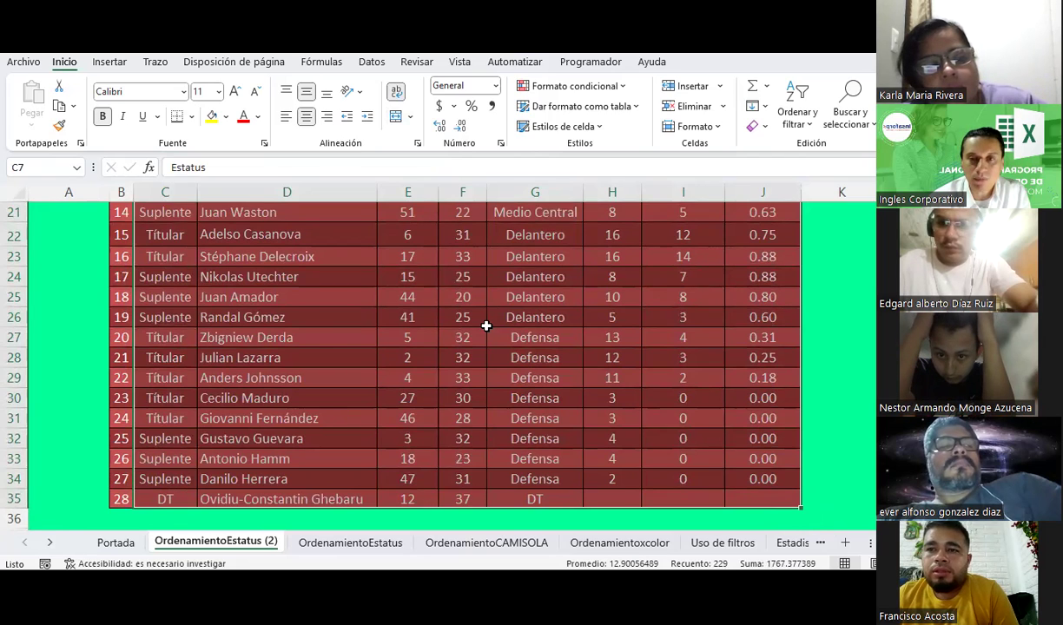
scroll(466, 312, "up", 6)
scroll(465, 311, "down", 2)
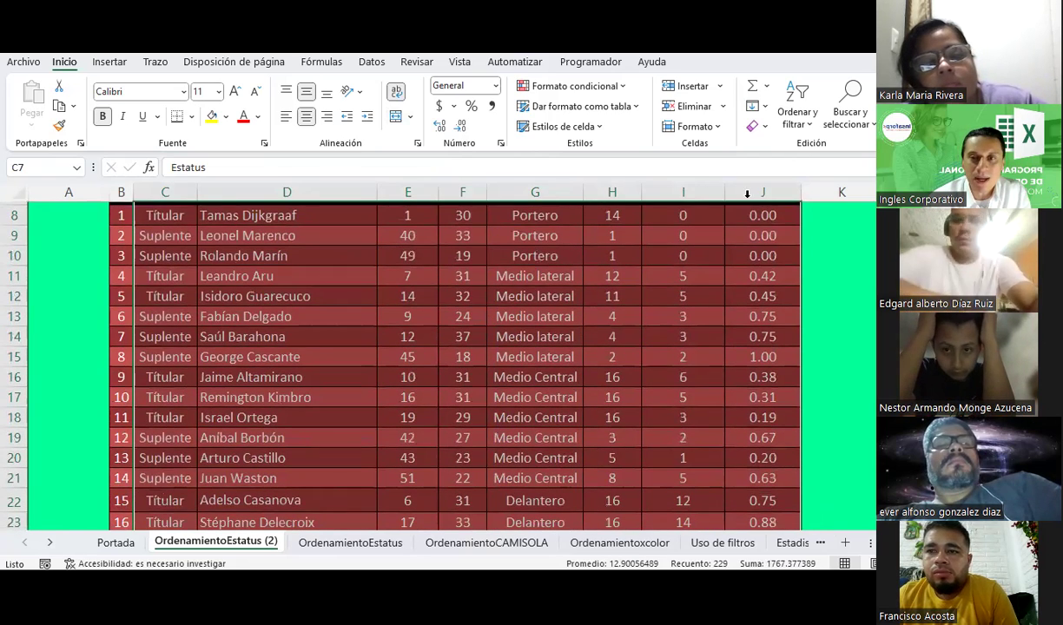
left_click(797, 113)
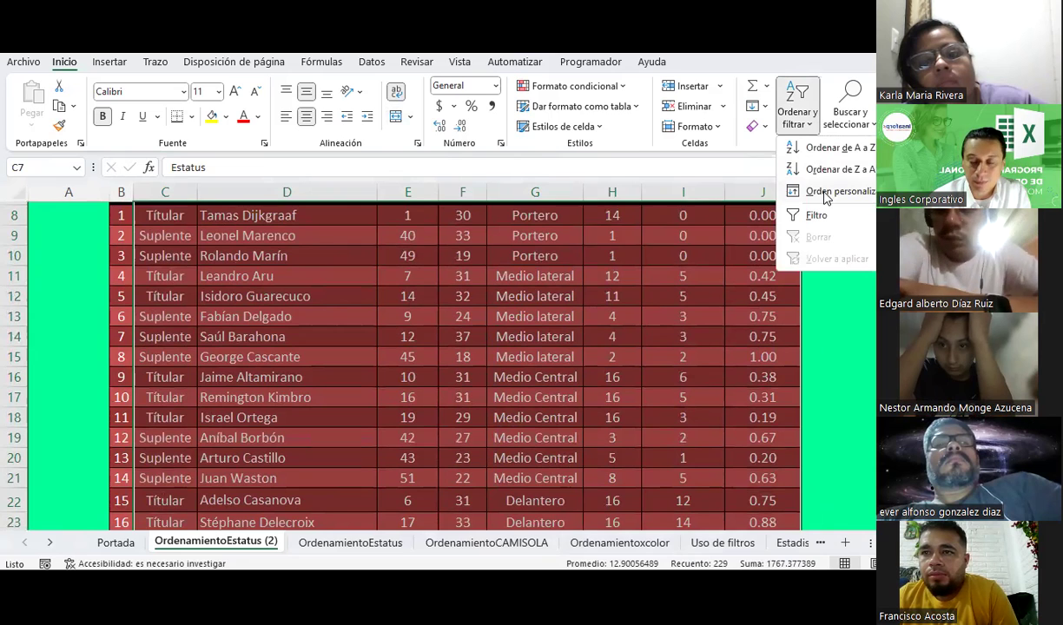
left_click(827, 199)
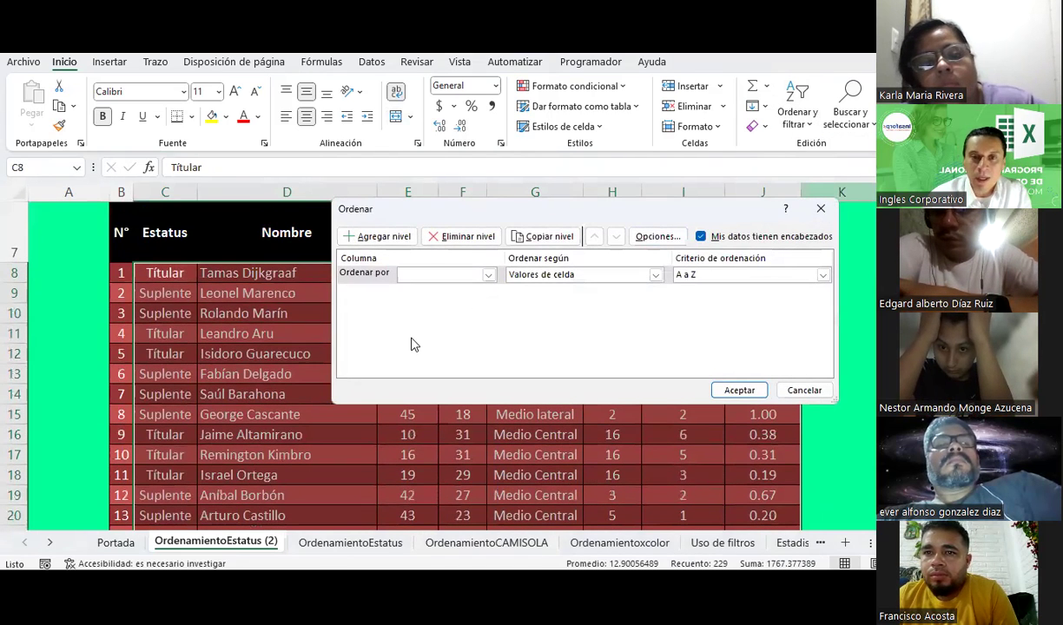
key("Escape")
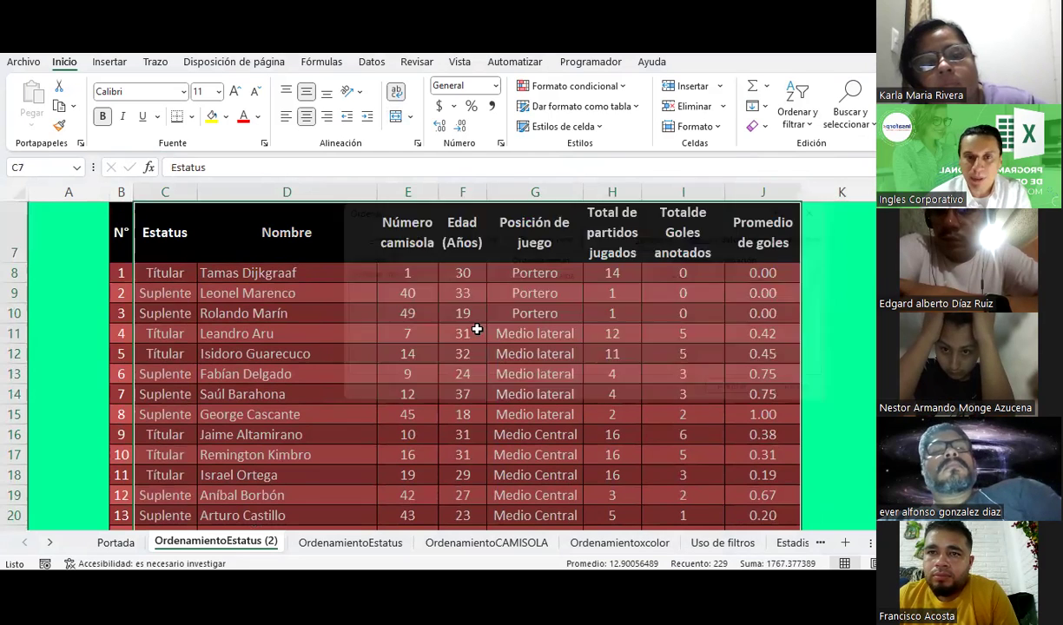
scroll(335, 340, "up", 2)
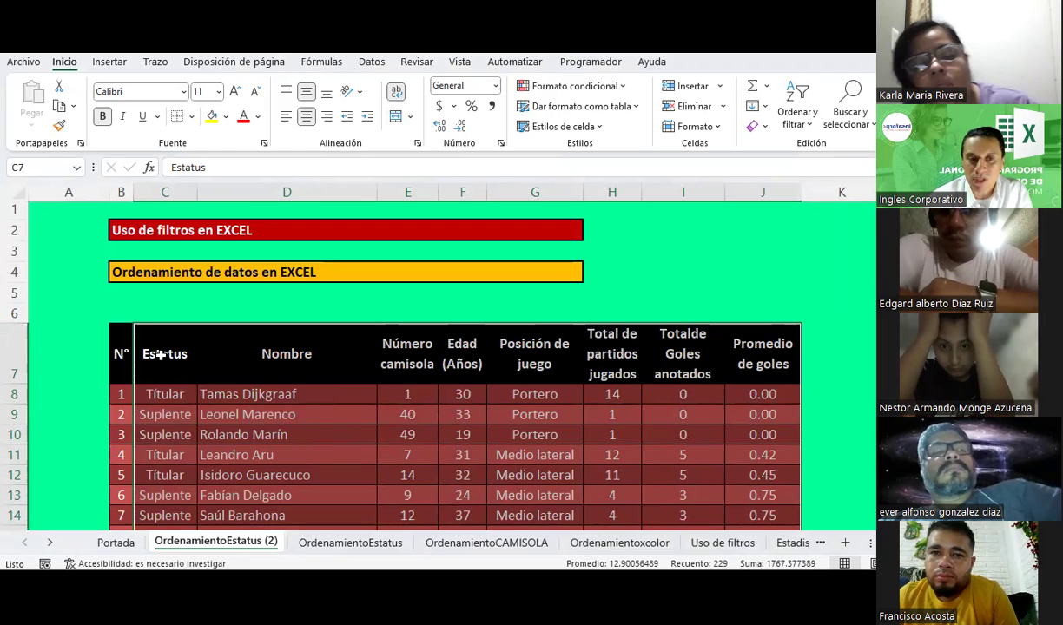
Step: Turn on the filter arrows for the roster headers, then remove them again with Ctrl+Shift+L
left_click(797, 113)
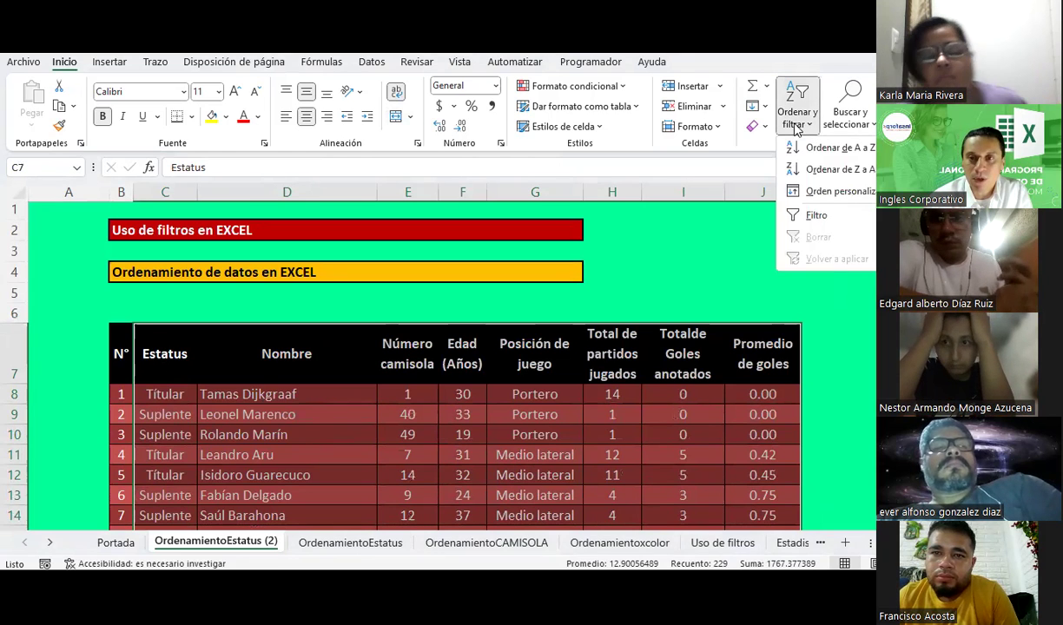
left_click(806, 218)
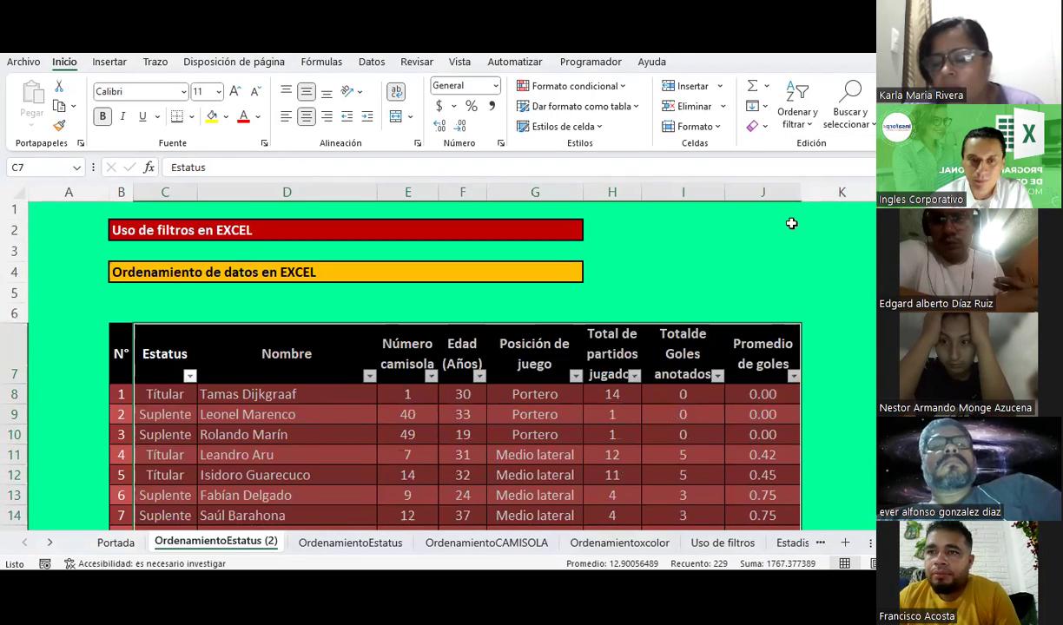
key("ctrl+shift+l")
Step: Open Orden personalizado and toggle 'Mis datos tienen encabezados' off, on, then off again
left_click(806, 130)
left_click(851, 192)
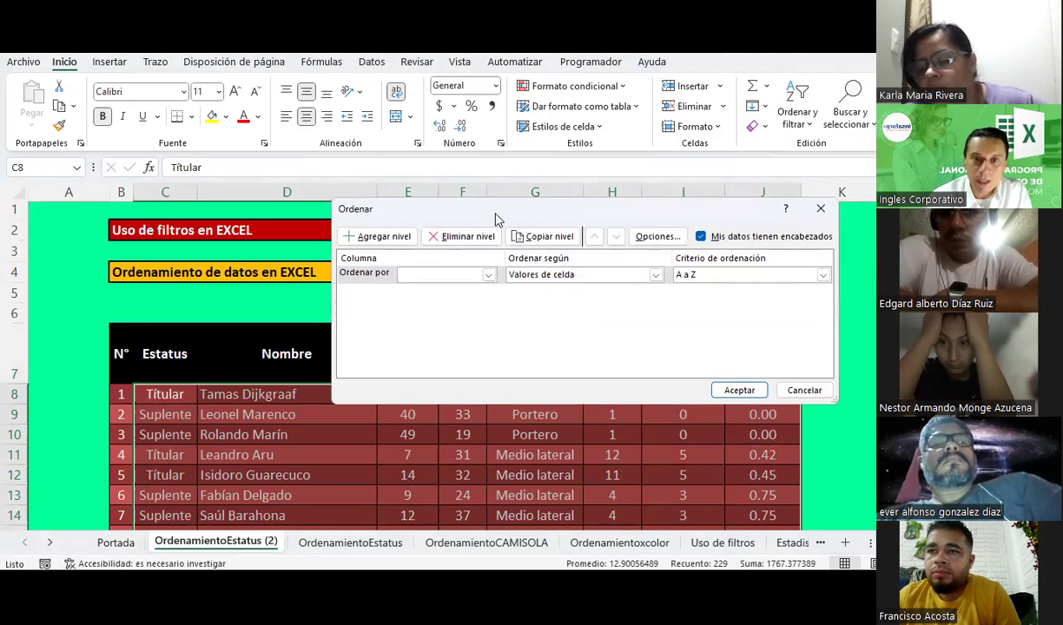
left_click_drag(473, 208, 390, 71)
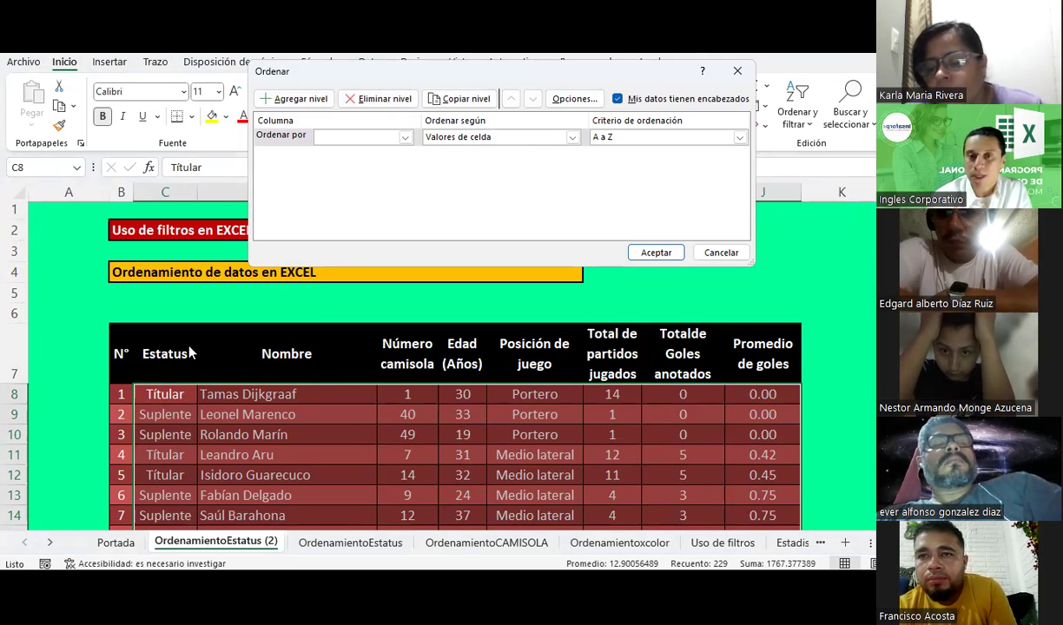
left_click_drag(483, 96, 395, 270)
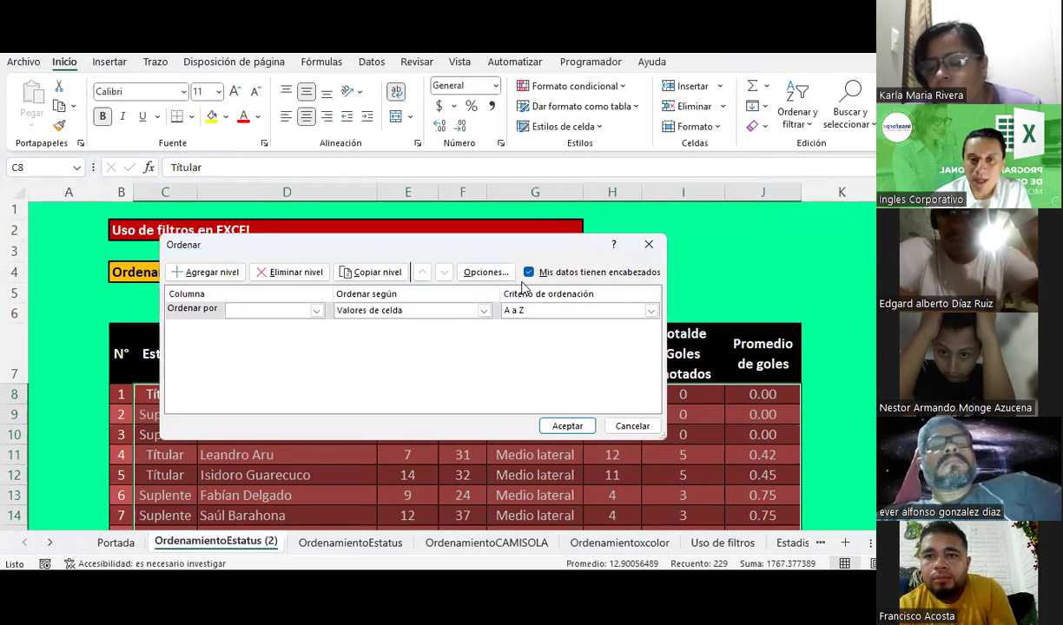
left_click(528, 271)
left_click(528, 271)
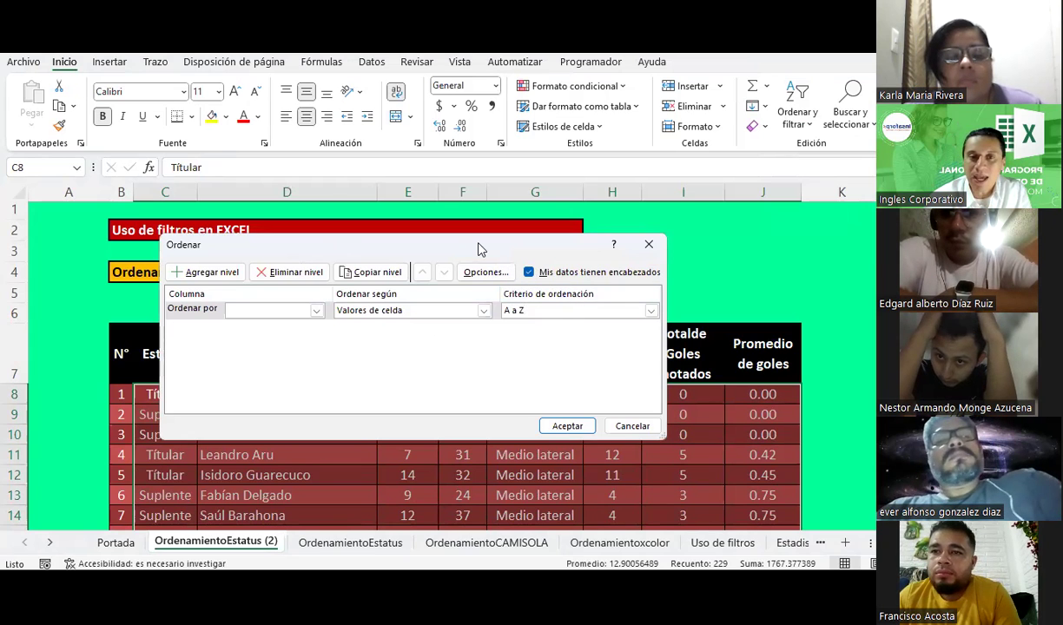
left_click_drag(478, 248, 478, 91)
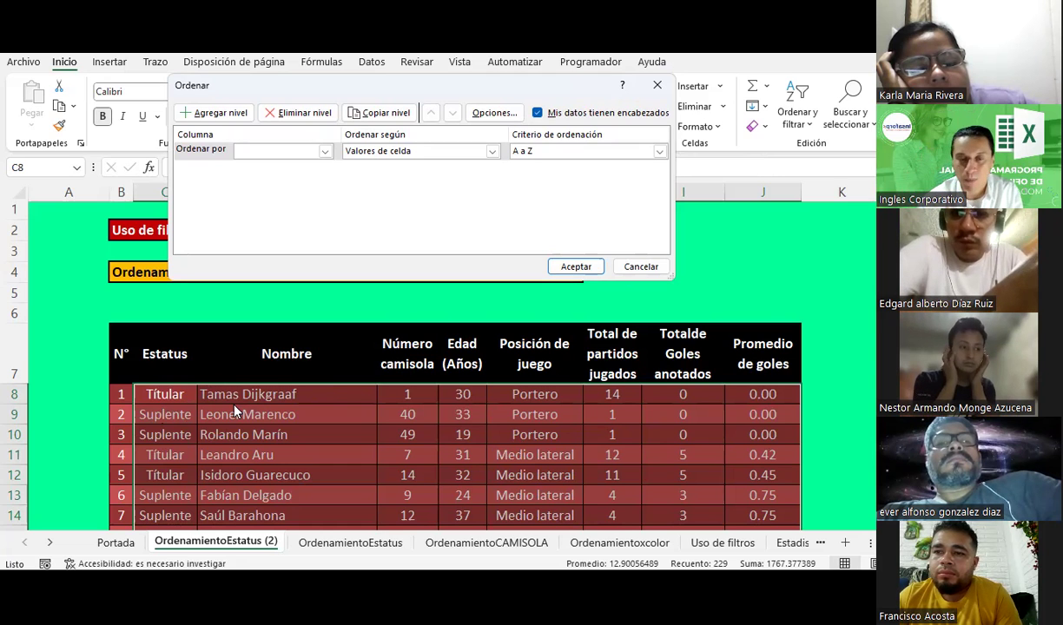
left_click(539, 113)
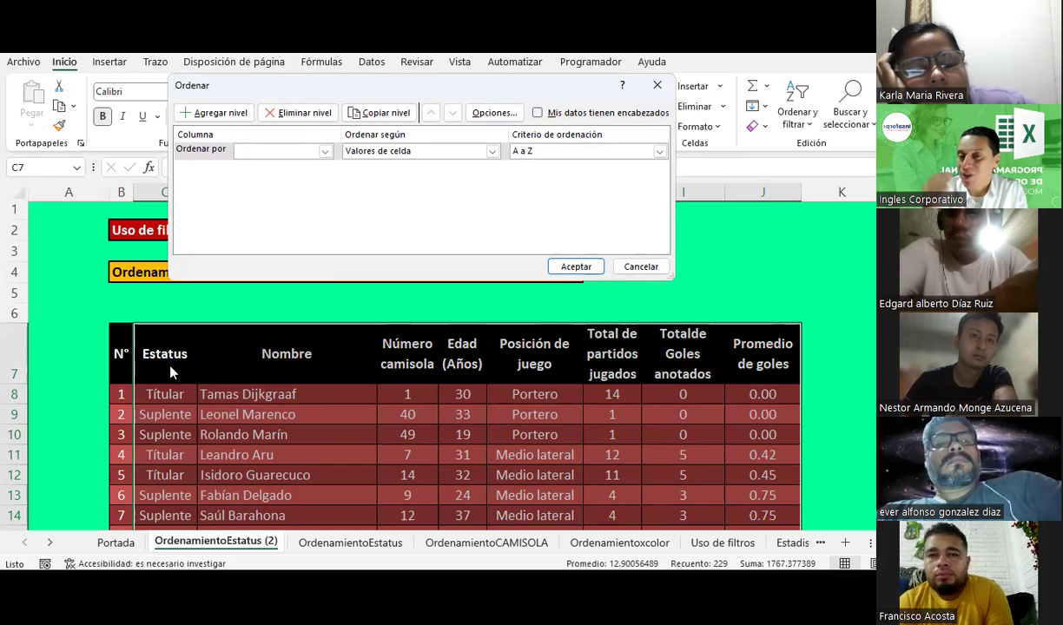
Step: Set Ordenar por to Columna D and tick headers so the level reads Nombre, A a Z
left_click(322, 151)
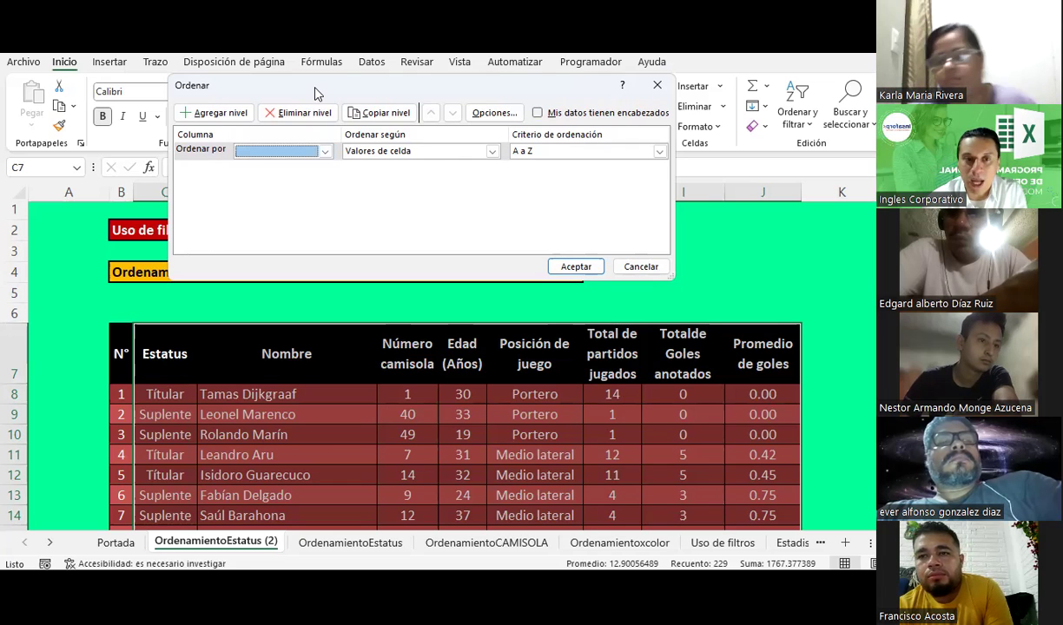
left_click_drag(317, 93, 572, 147)
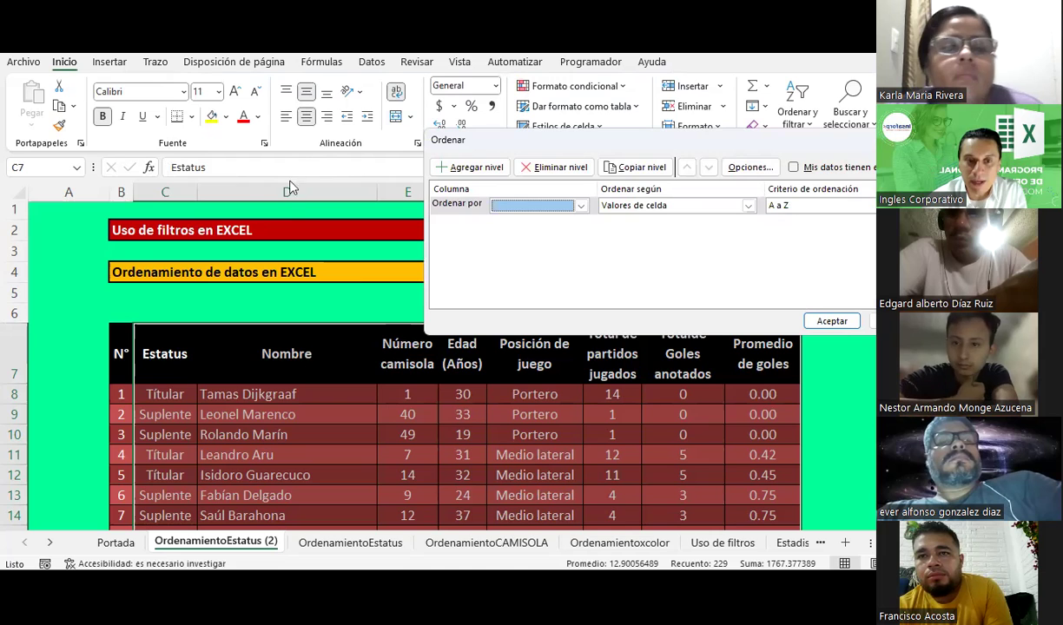
left_click(580, 205)
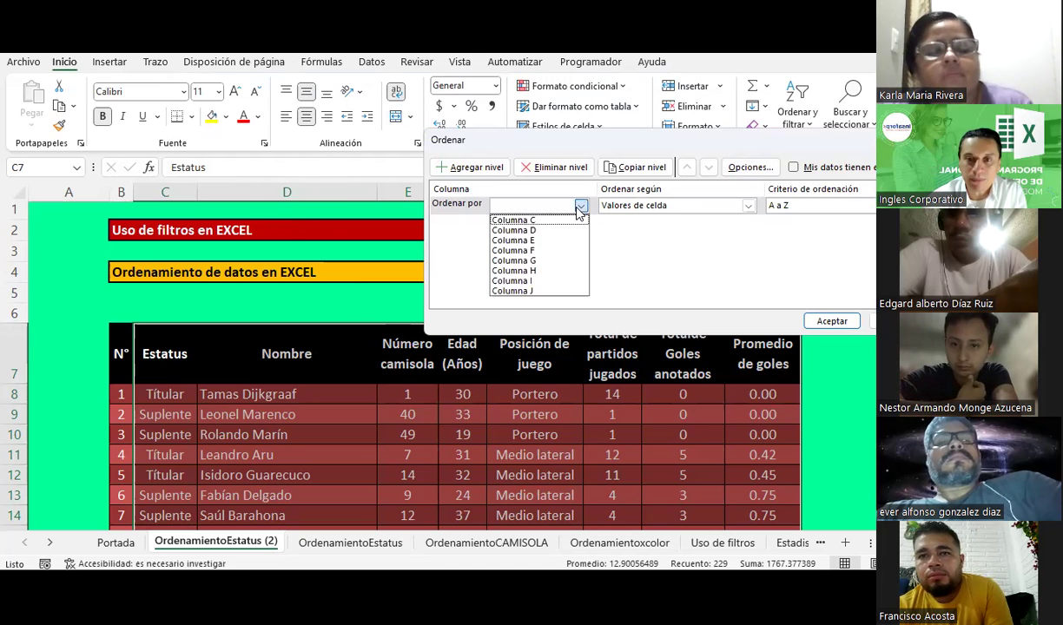
left_click(521, 230)
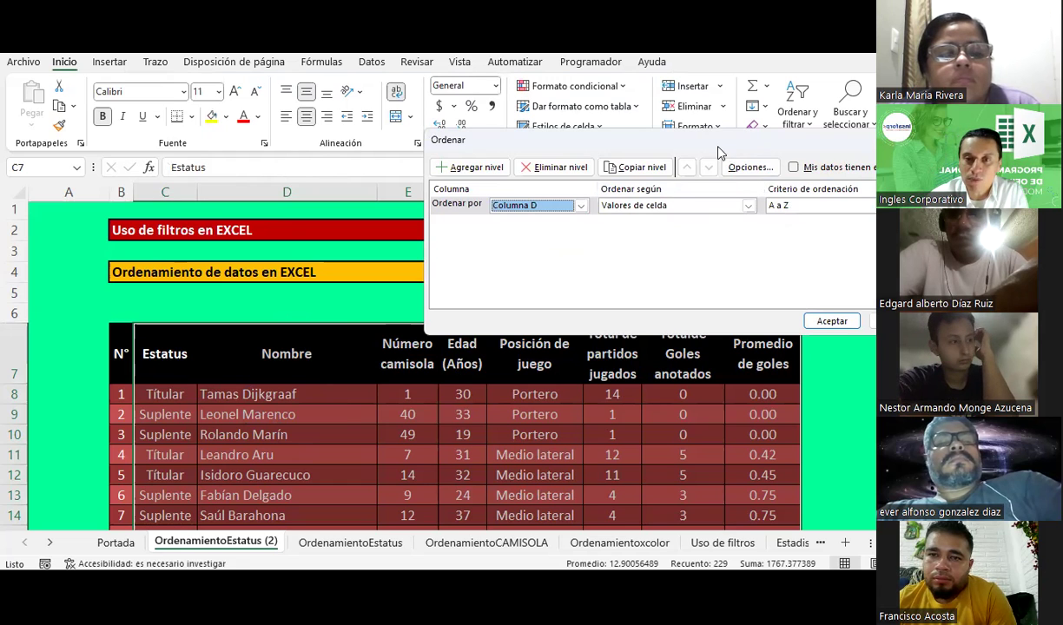
left_click_drag(718, 153, 344, 124)
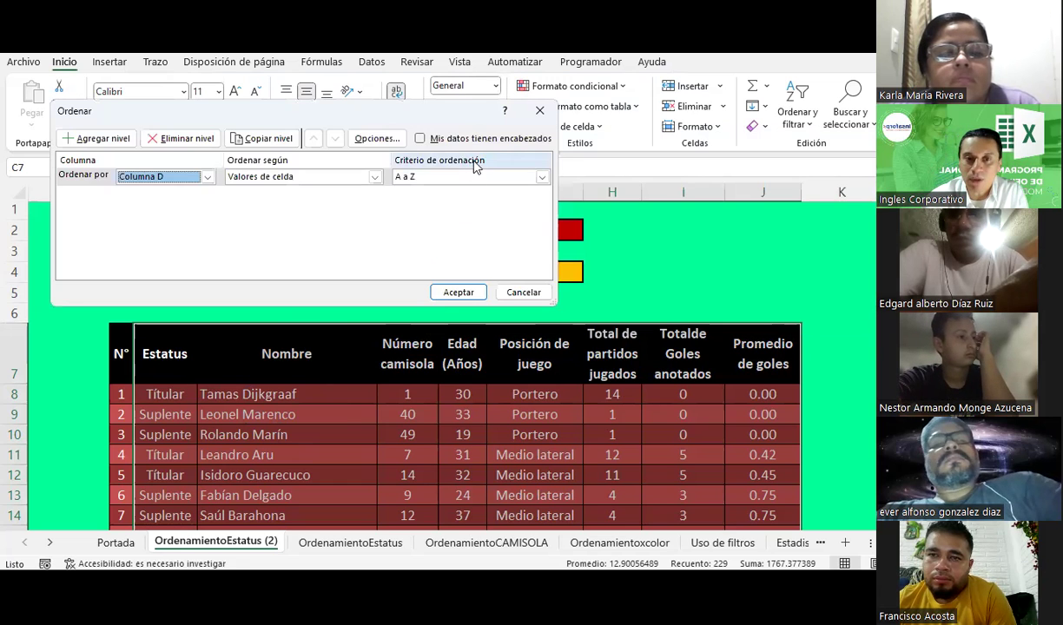
left_click(420, 139)
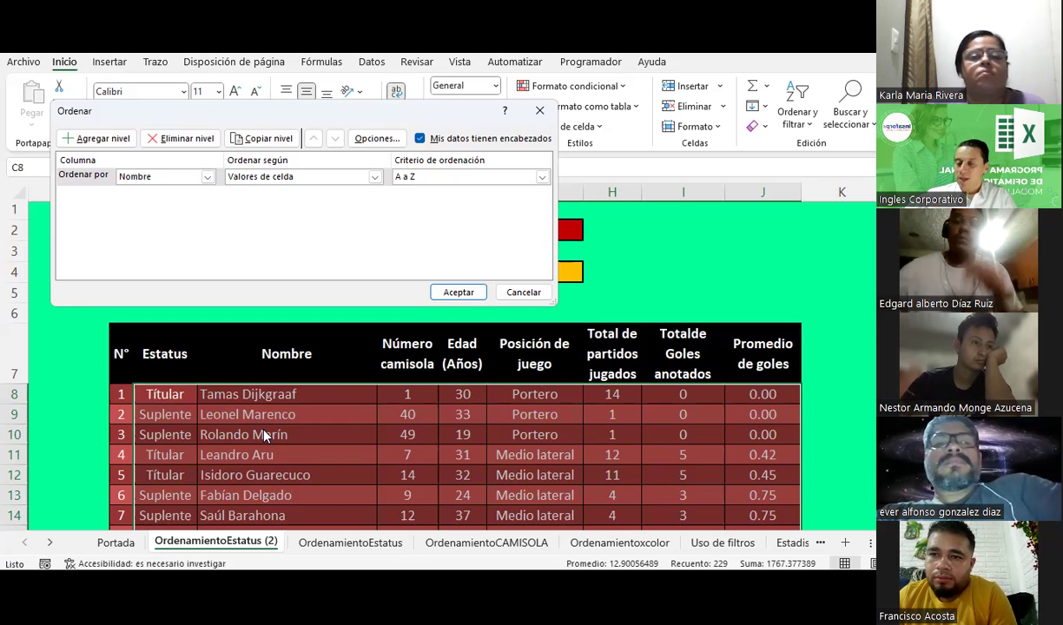
Step: Cancel the Ordenar dialog and reselect the roster data from the Estatus column downward
left_click(521, 293)
scroll(213, 339, "down", 2)
scroll(216, 339, "up", 1)
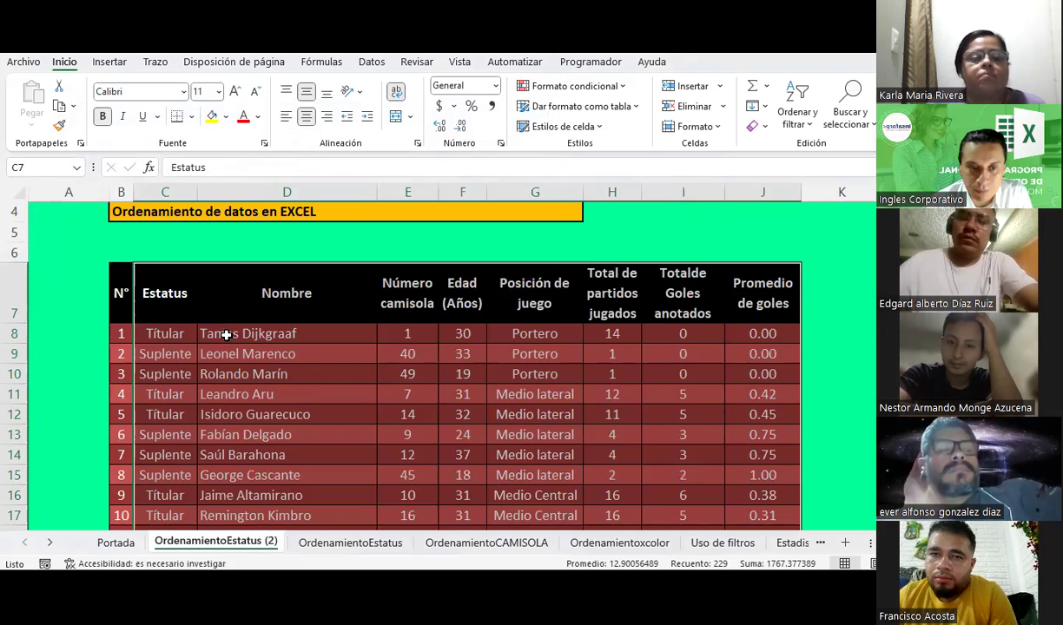
left_click(202, 370)
left_click(161, 293)
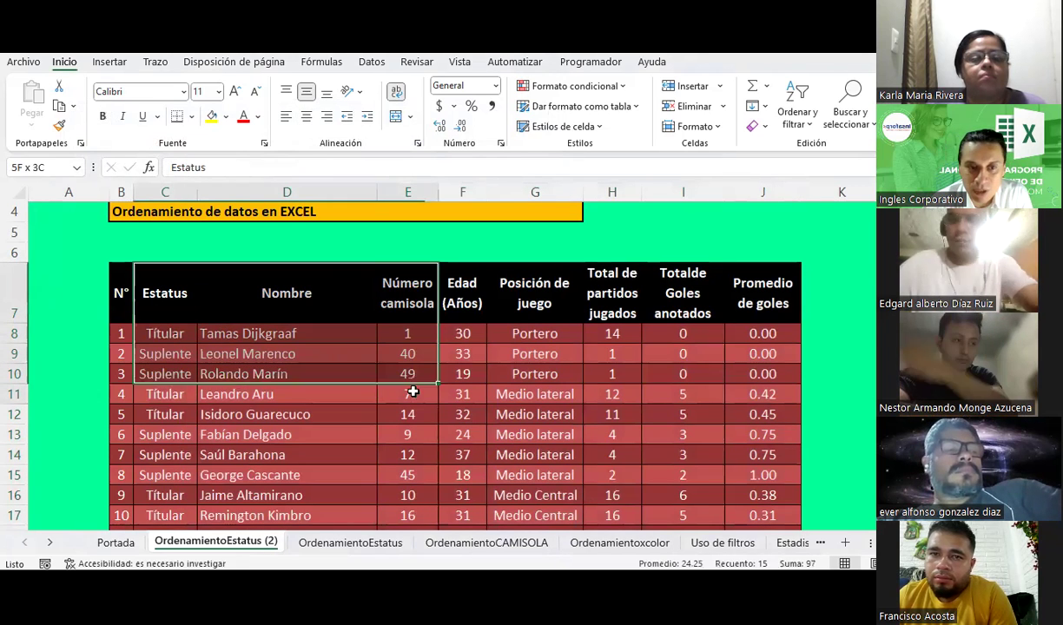
mouse_move(158, 334)
left_mouse_down()
mouse_move(696, 444)
mouse_move(800, 514)
mouse_move(771, 429)
left_mouse_up()
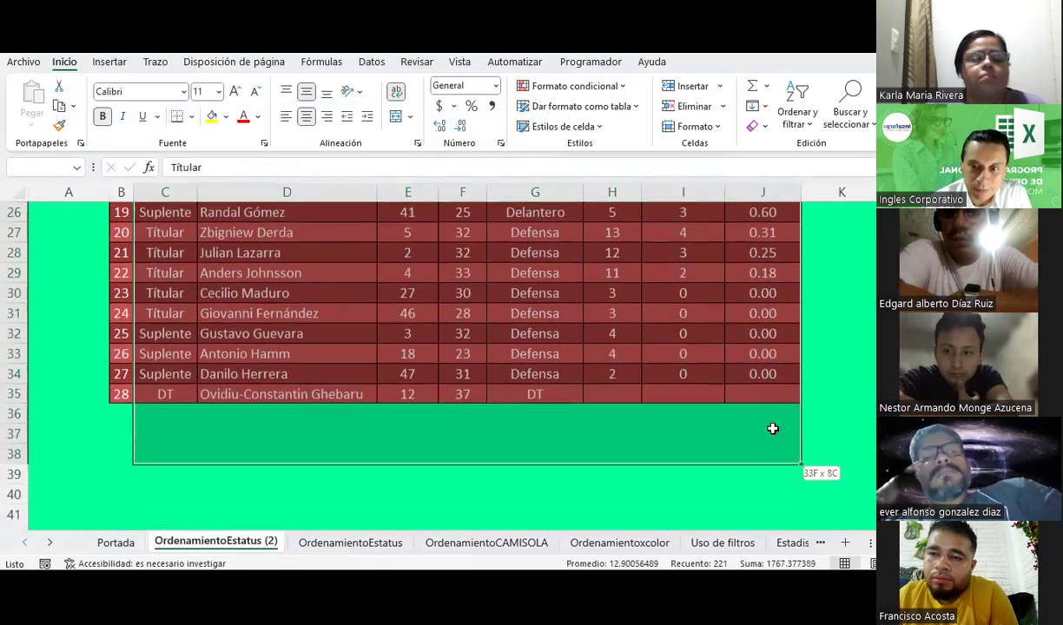
Step: Reopen Orden personalizado, untick the headers option, and dismiss it with Esc unsorted
scroll(518, 293, "up", 8)
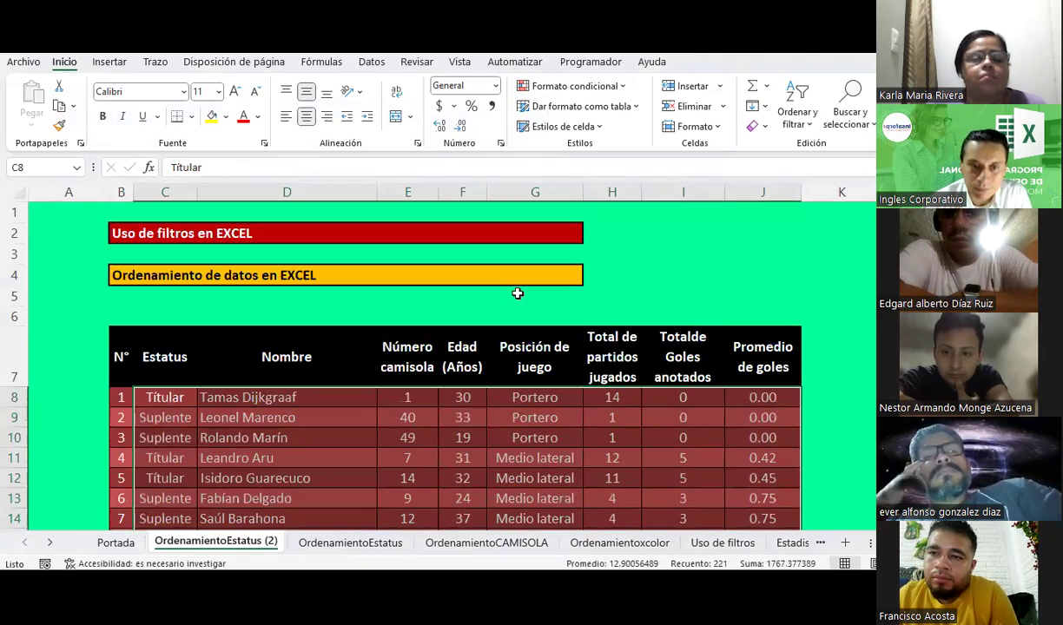
left_click(810, 126)
left_click(818, 193)
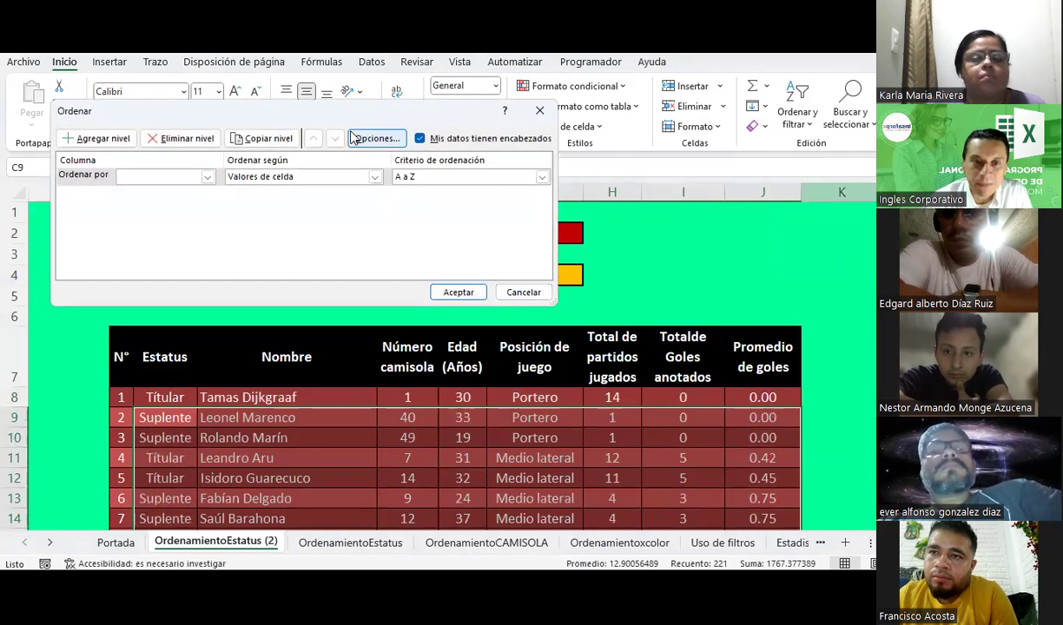
left_click_drag(342, 114, 450, 121)
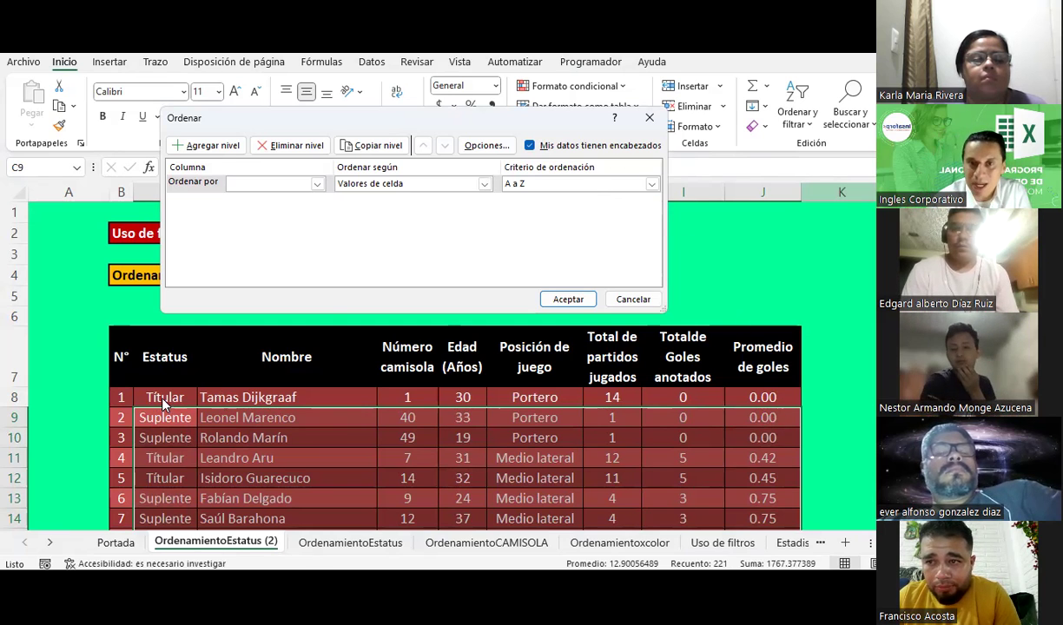
left_click(530, 145)
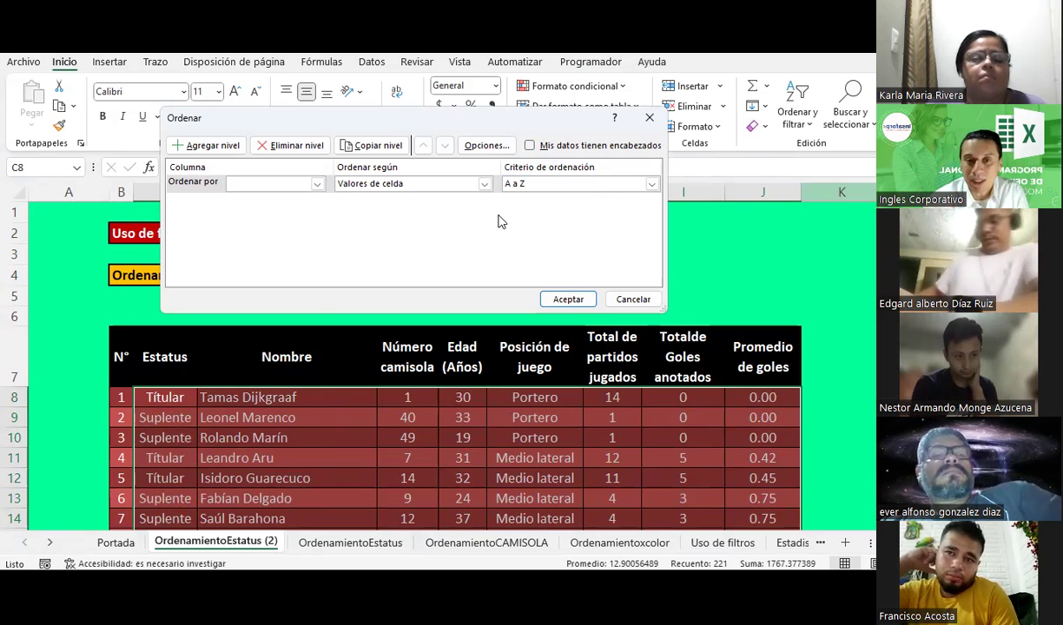
key("Escape")
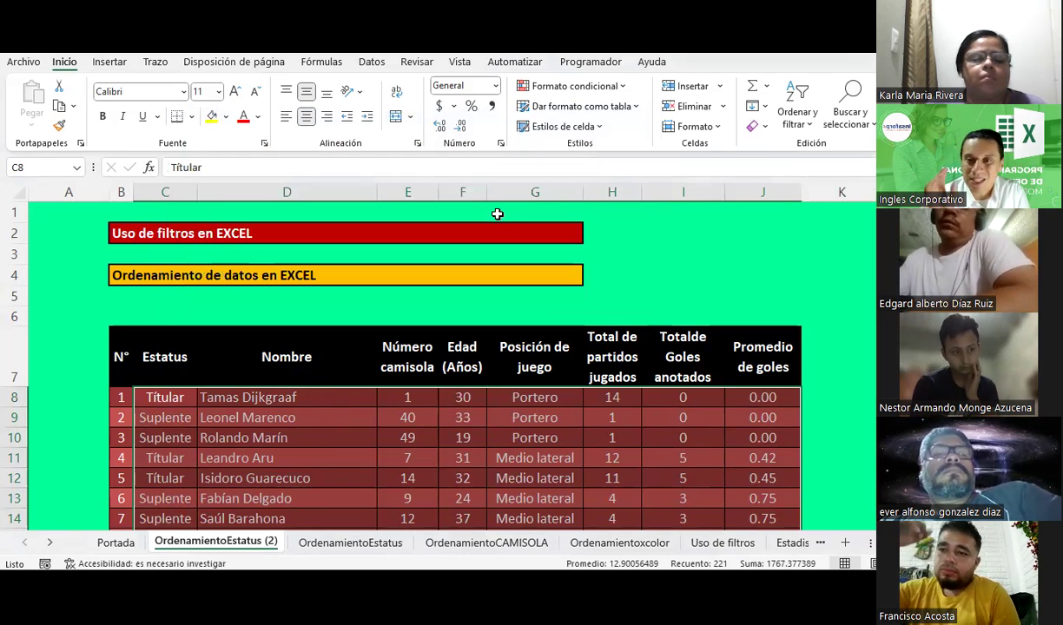
left_click(512, 317)
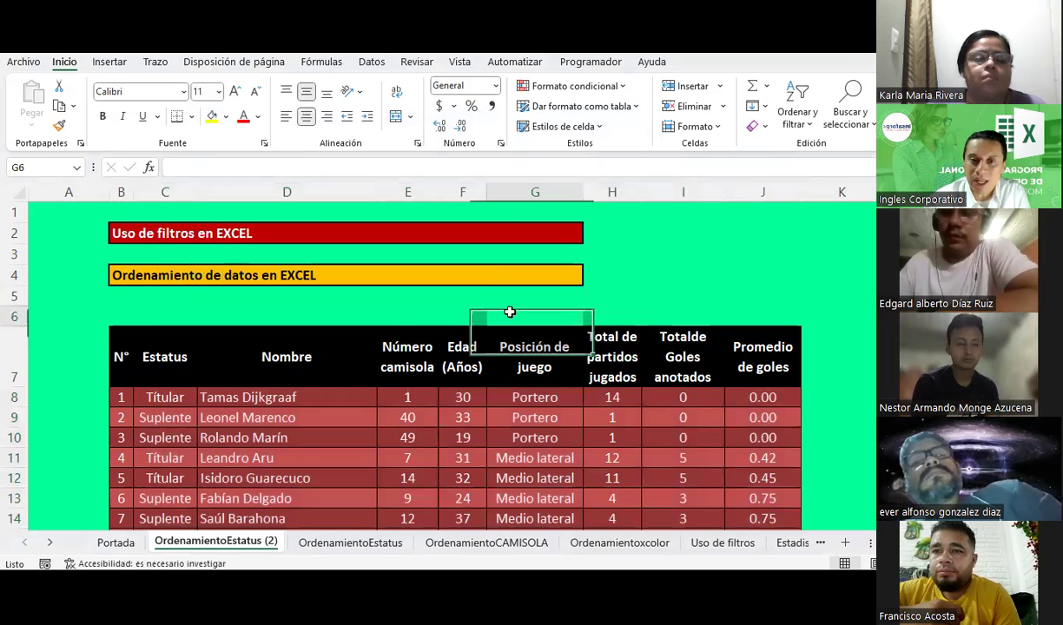
scroll(472, 240, "down", 1)
scroll(472, 240, "down", 1)
scroll(472, 245, "up", 1)
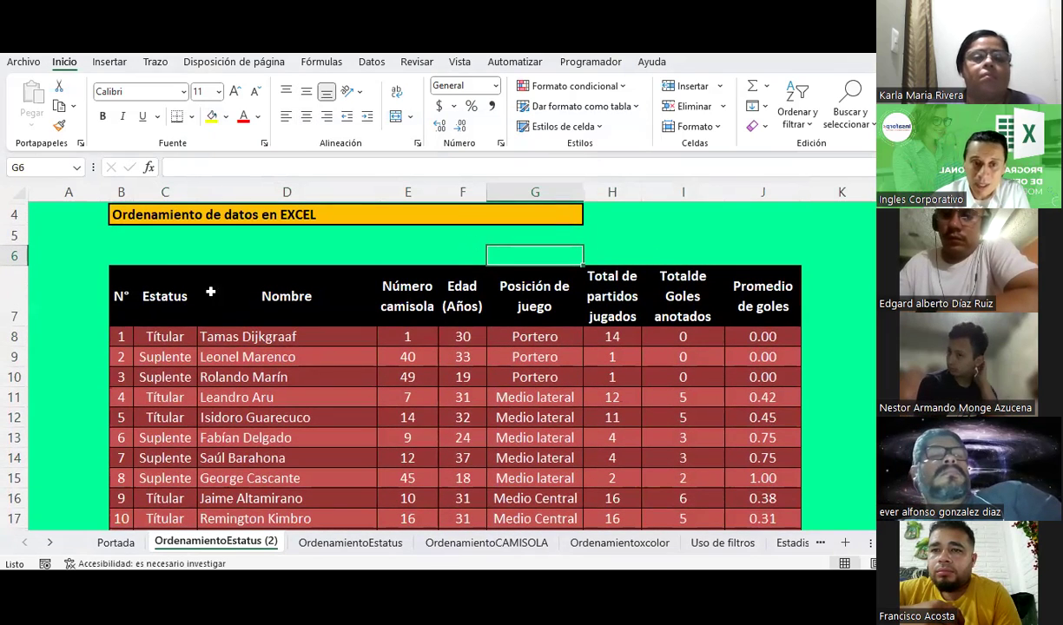
mouse_move(163, 284)
left_mouse_down()
mouse_move(773, 564)
mouse_move(751, 406)
left_mouse_up()
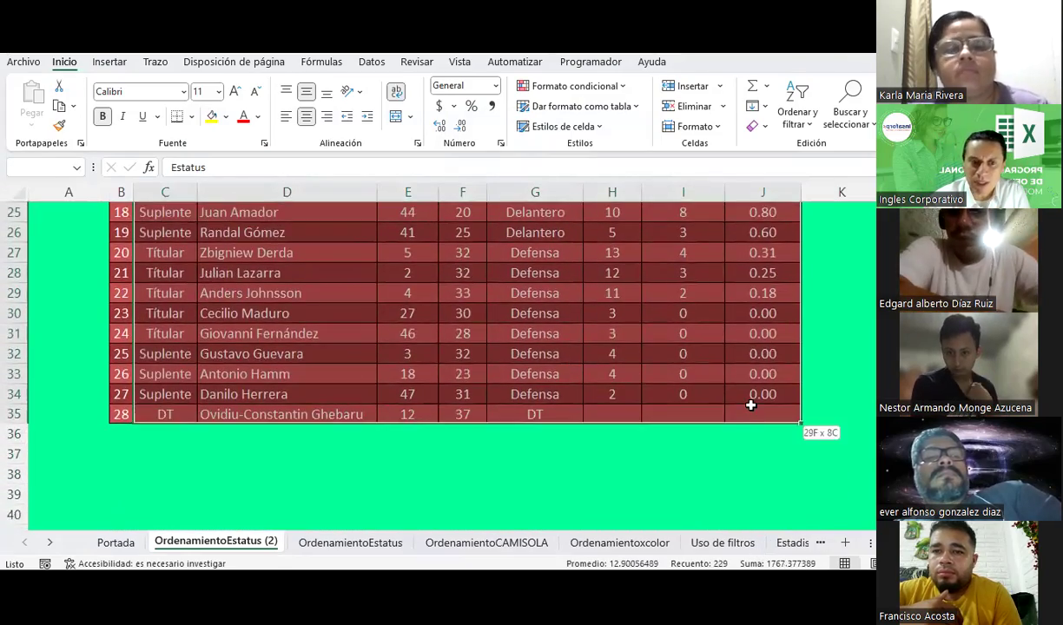
scroll(350, 314, "up", 7)
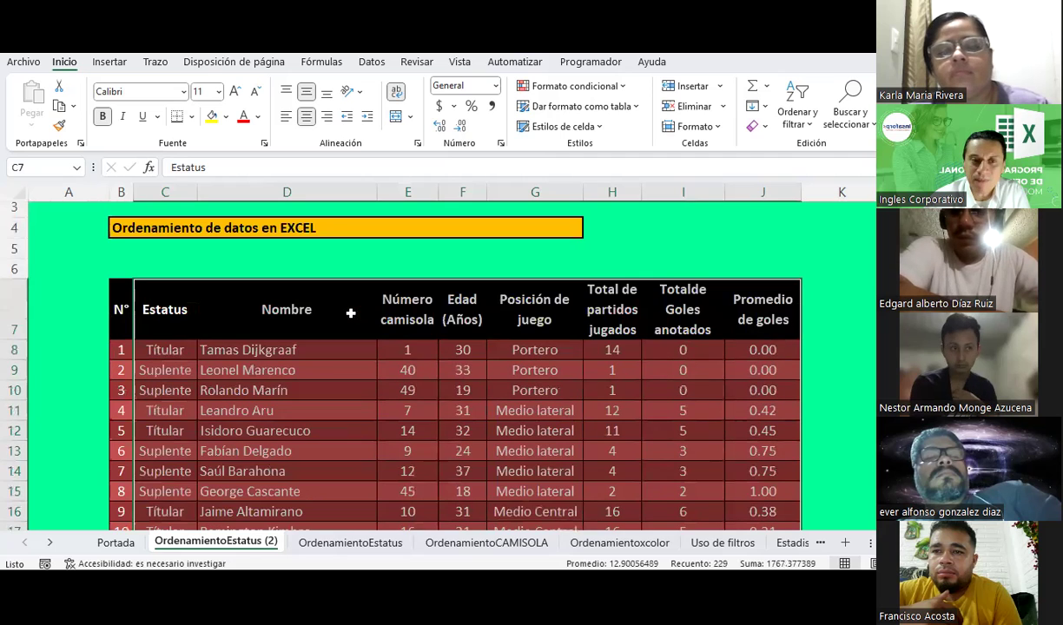
left_click(797, 113)
left_click(835, 193)
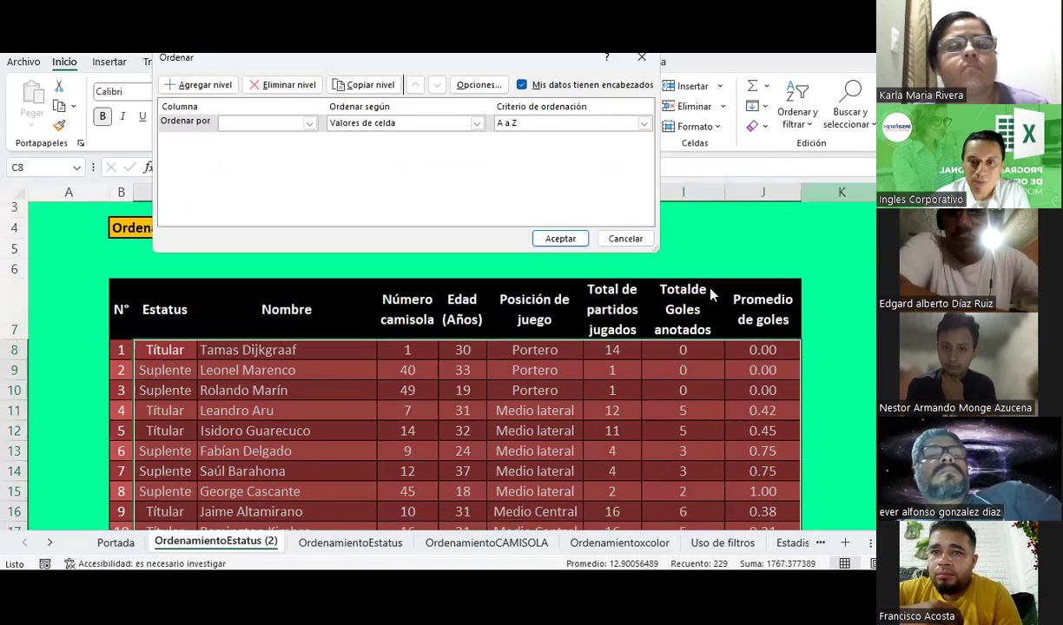
left_click(526, 87)
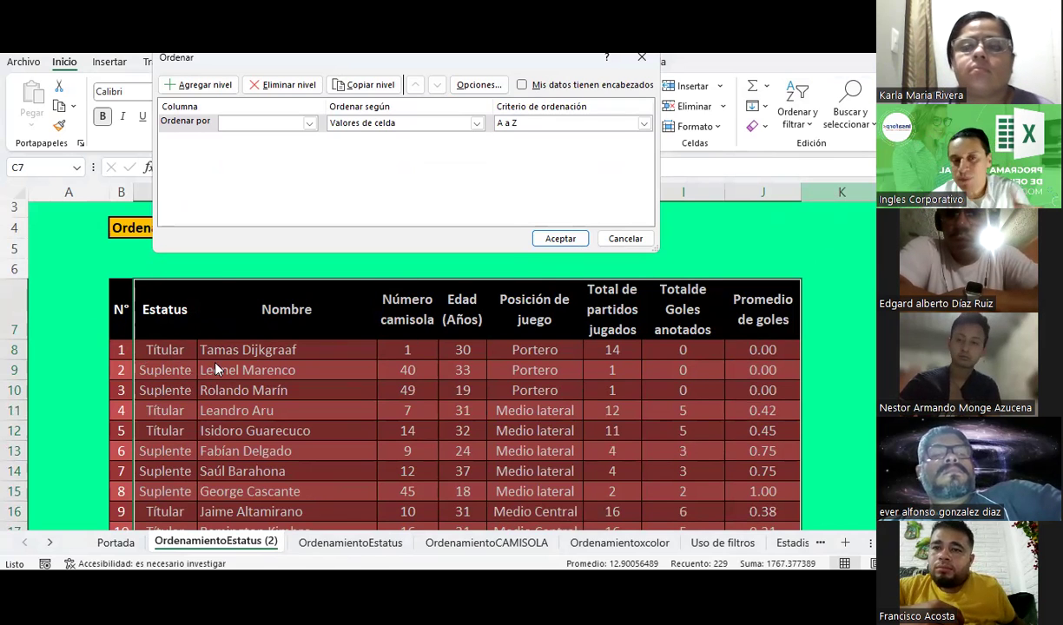
left_click(643, 238)
left_click(167, 297)
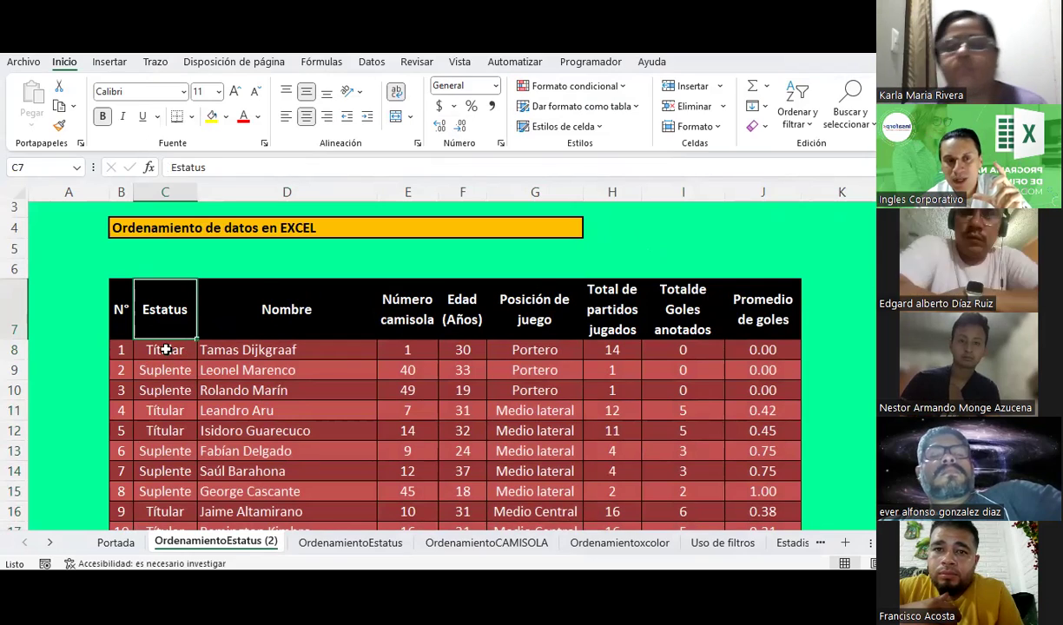
left_click_drag(165, 350, 799, 518)
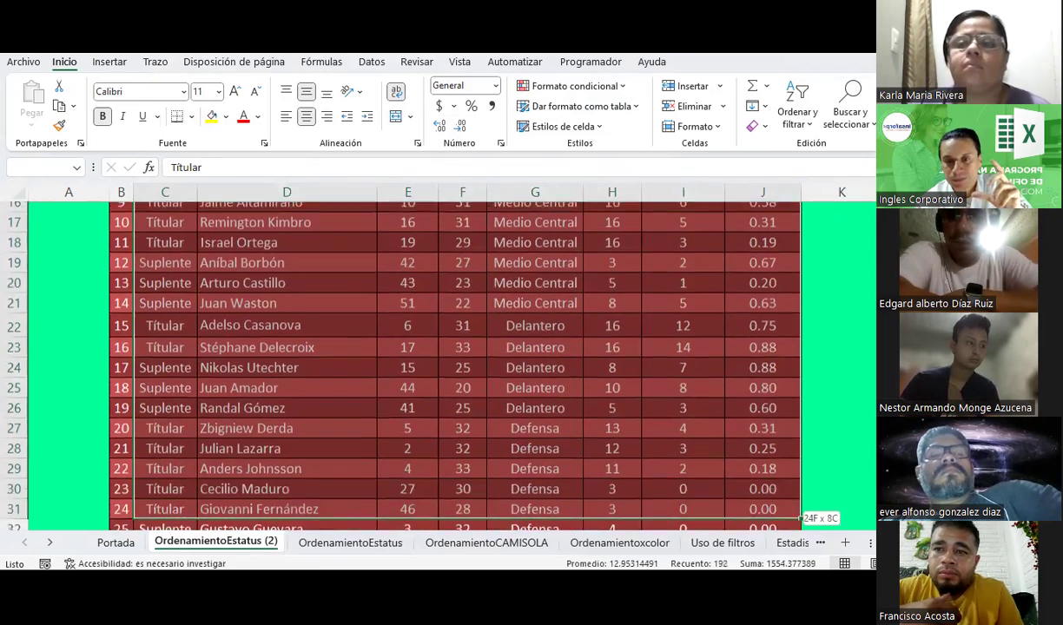
left_click_drag(799, 517, 799, 502)
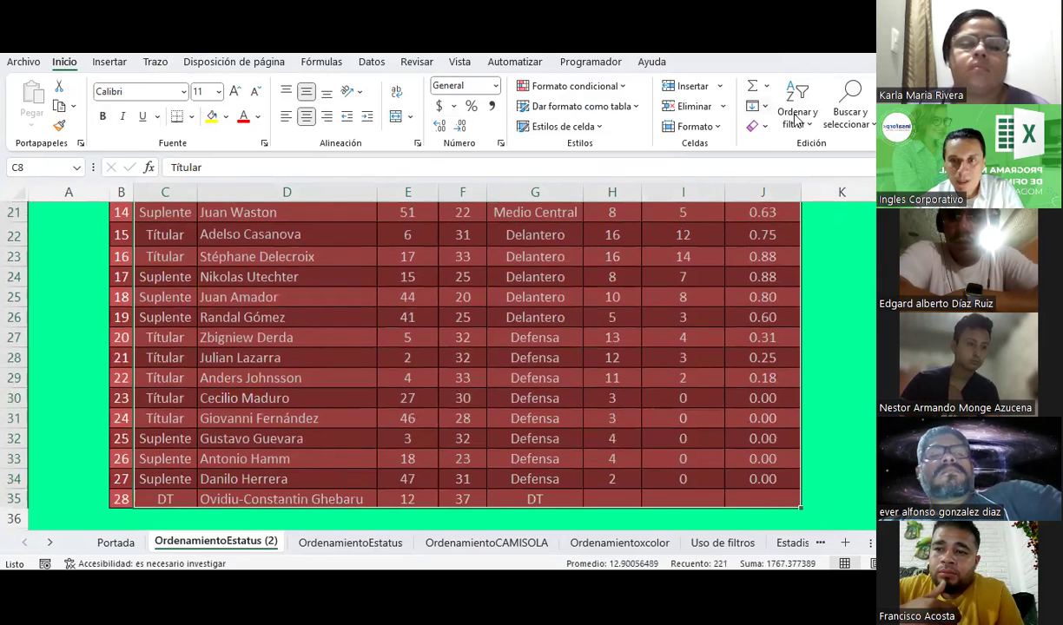
left_click(797, 119)
left_click(810, 191)
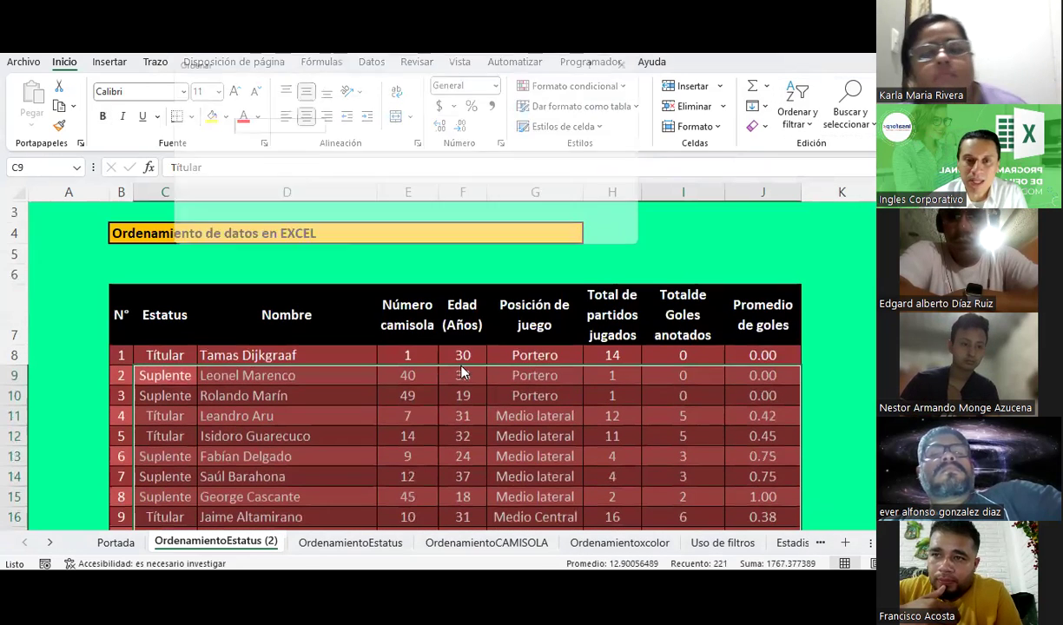
left_click_drag(540, 59, 532, 86)
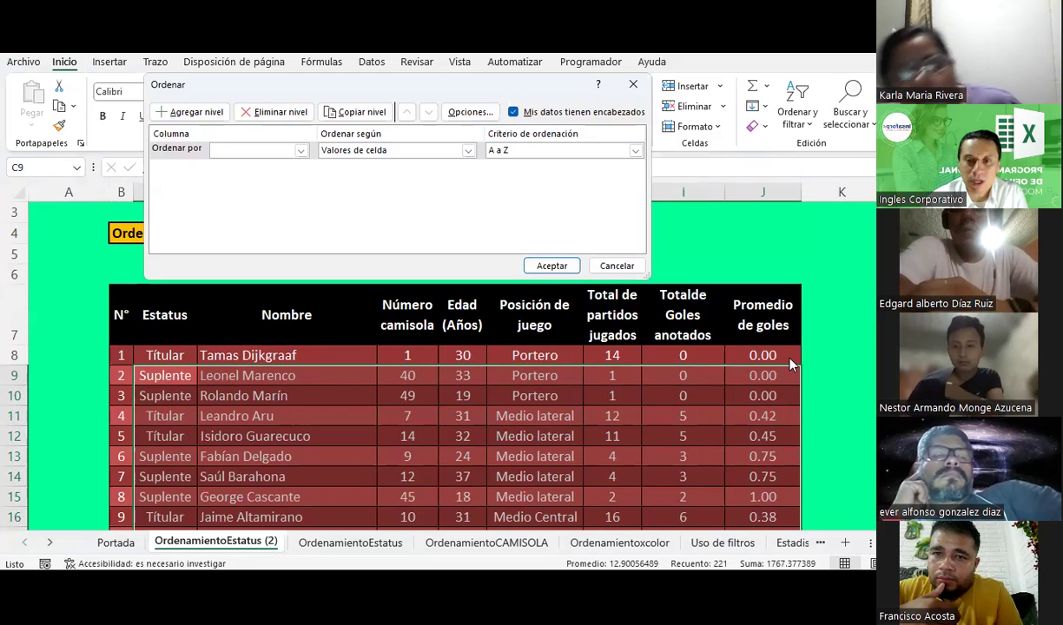
left_click(512, 113)
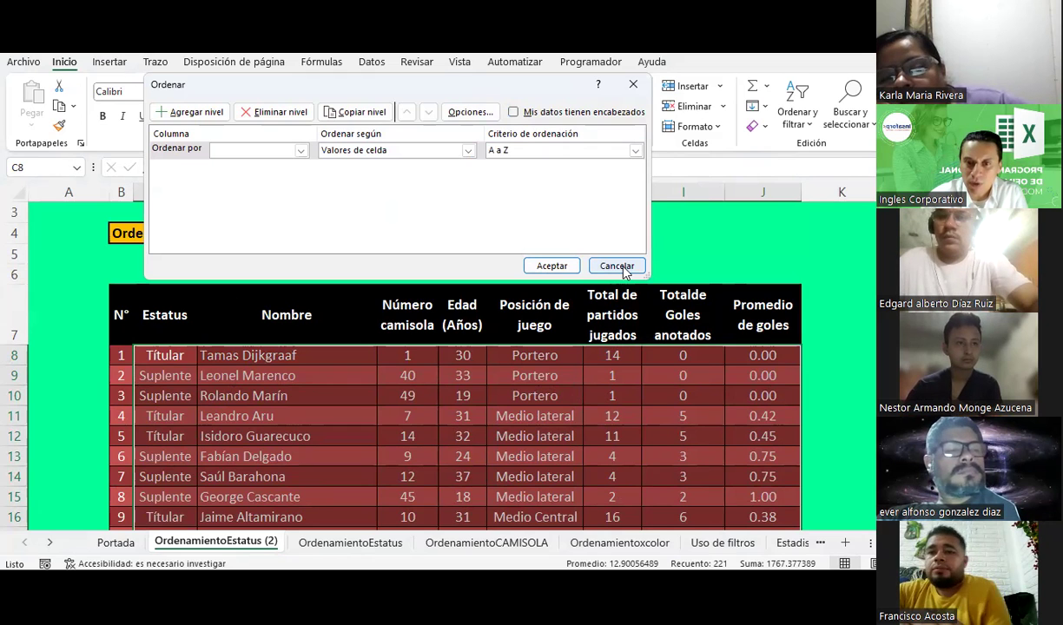
left_click(617, 265)
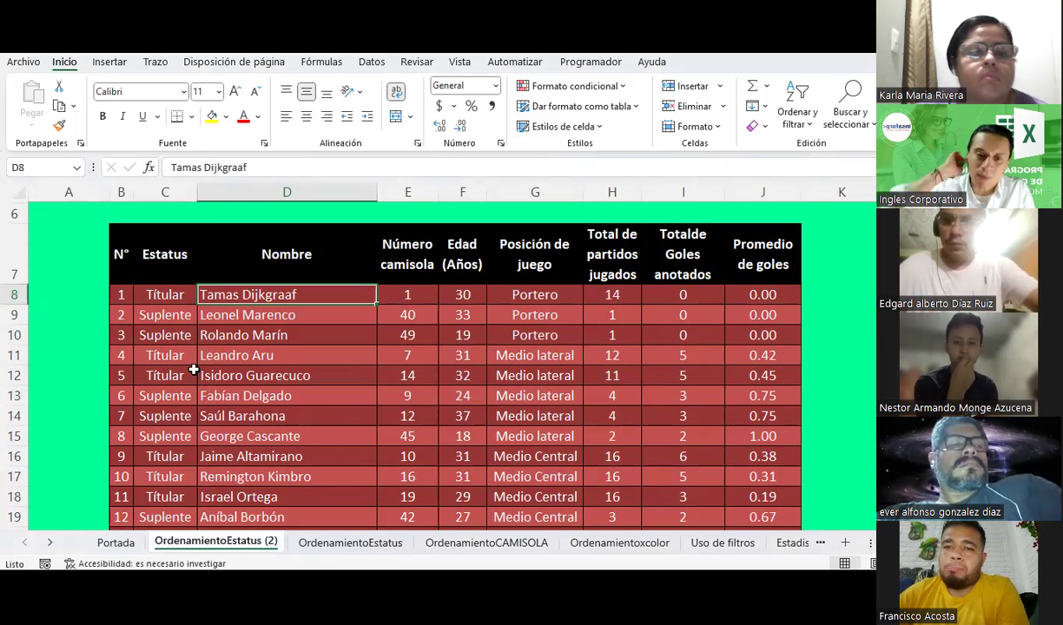
Step: Select the whole roster from the Estatus header with Ctrl+Shift+Right/Down and open Orden personalizado
left_click(178, 318)
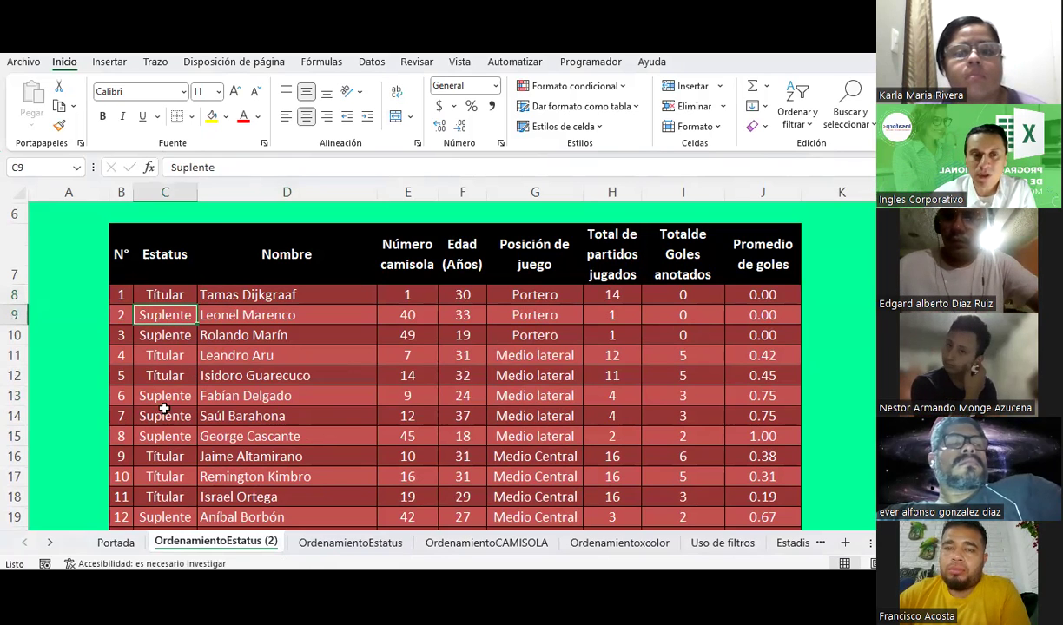
left_click(160, 256)
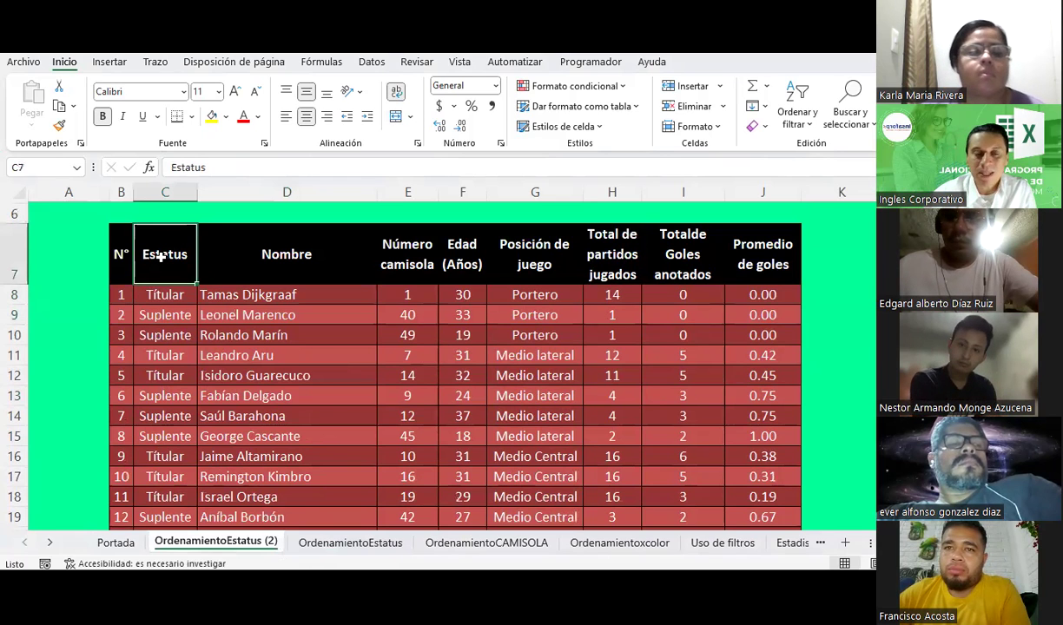
key("ctrl+shift+Right")
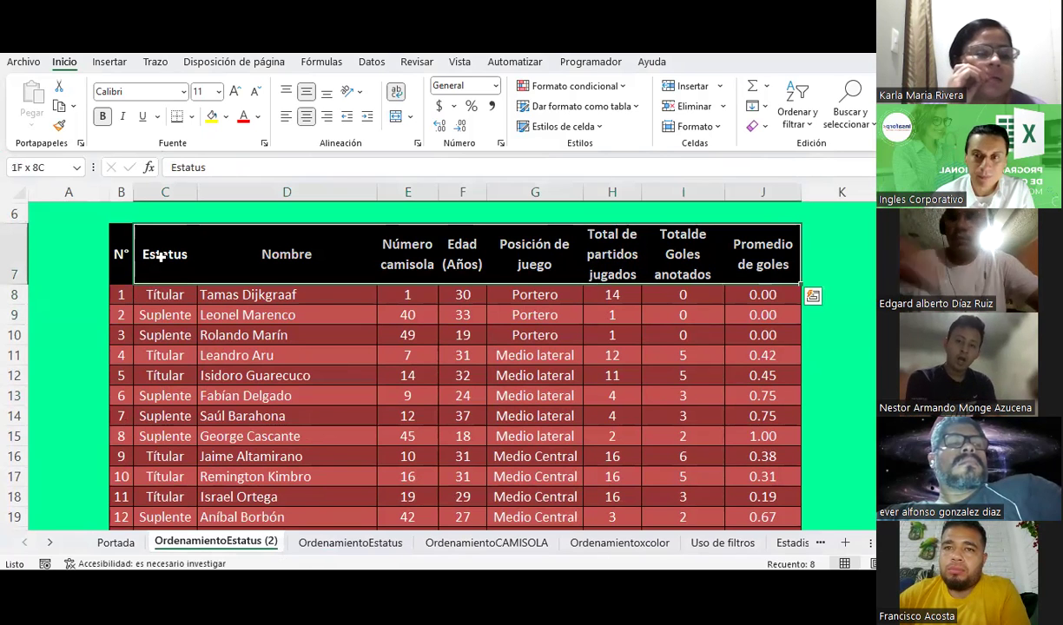
key("ctrl+shift+Down")
scroll(297, 324, "up", 5)
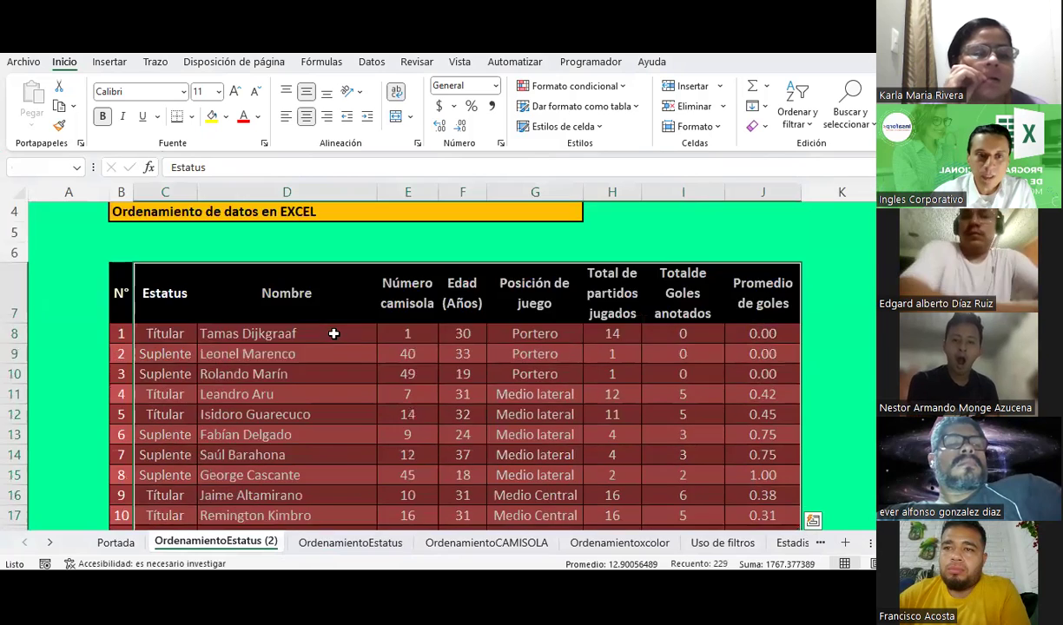
scroll(331, 335, "up", 1)
left_click(817, 130)
left_click(786, 186)
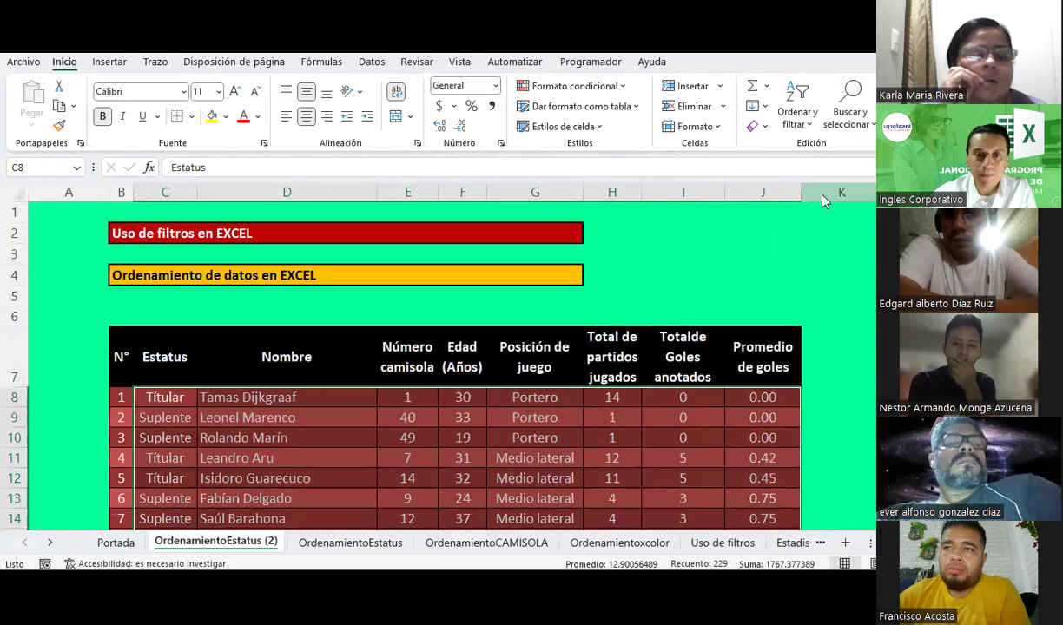
left_click_drag(306, 96, 505, 136)
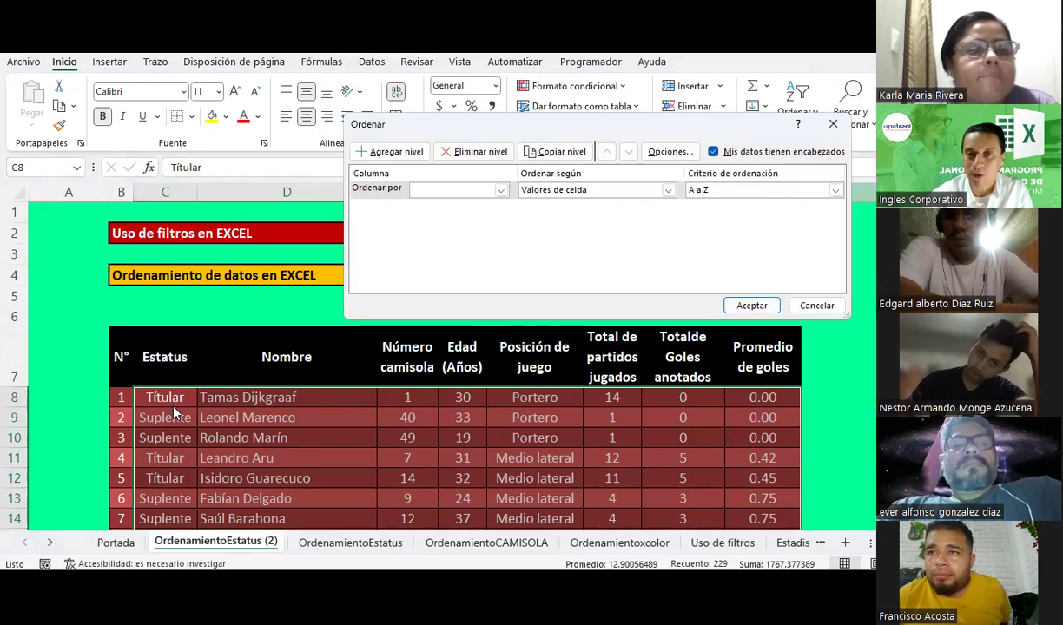
Step: Sort the roster by Estatus, A to Z, and apply it
left_click(502, 190)
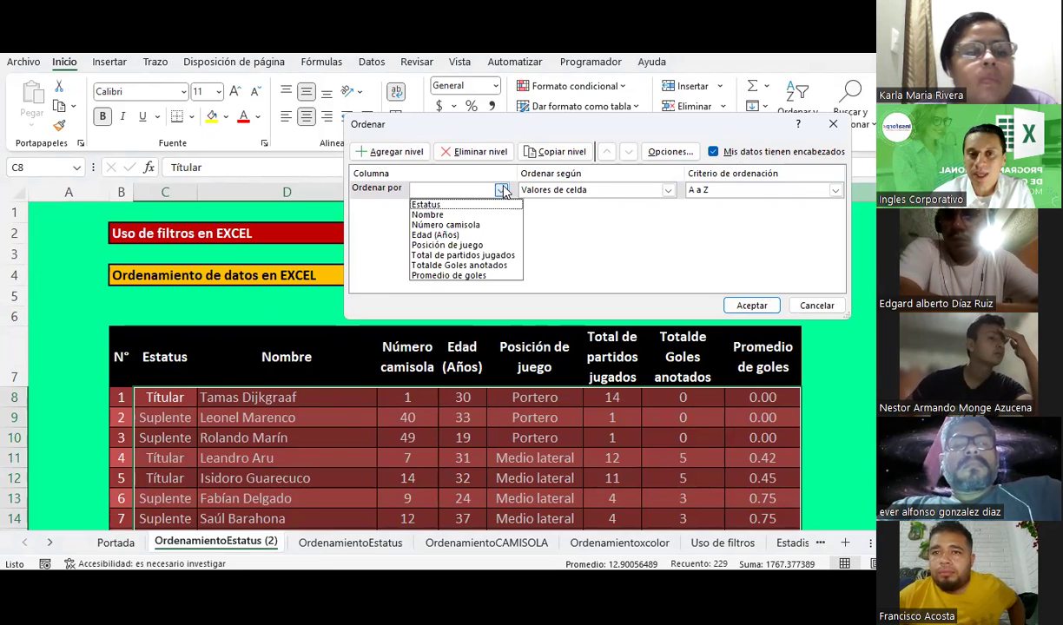
left_click(456, 208)
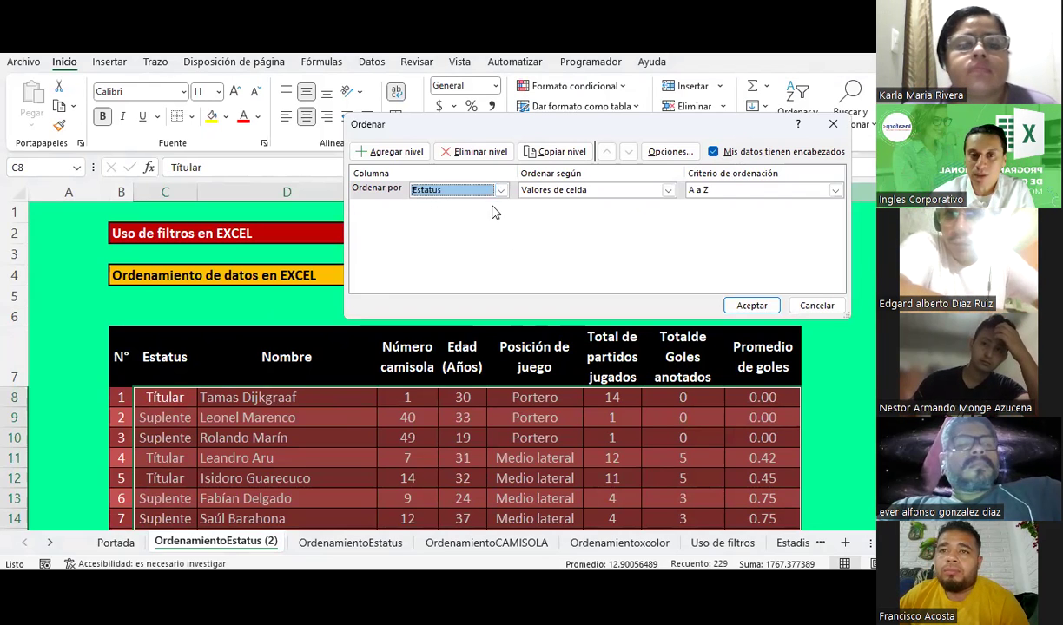
left_click(718, 191)
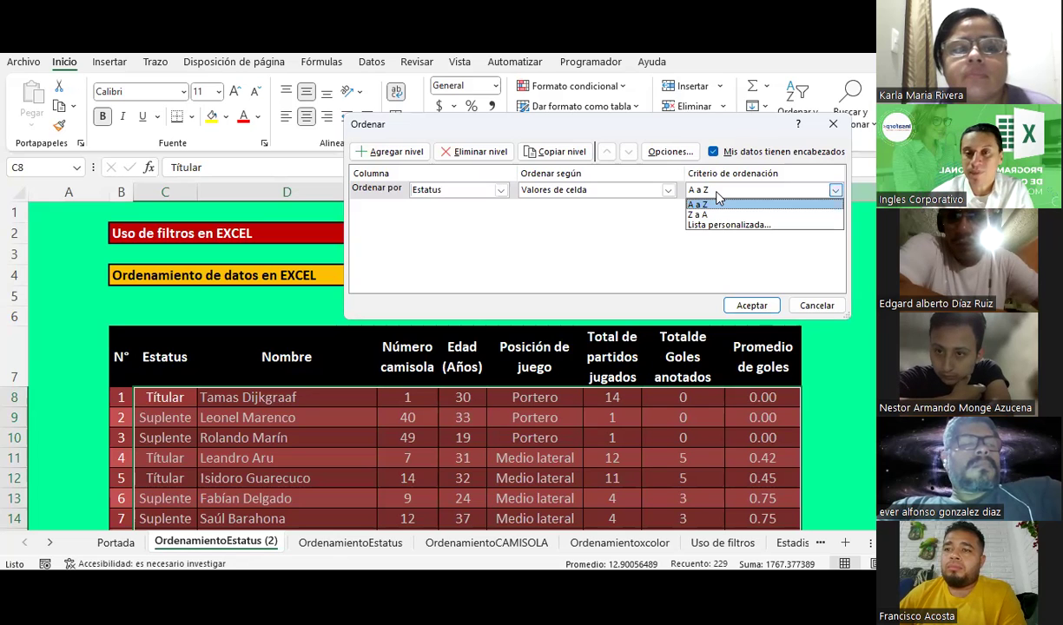
left_click(717, 193)
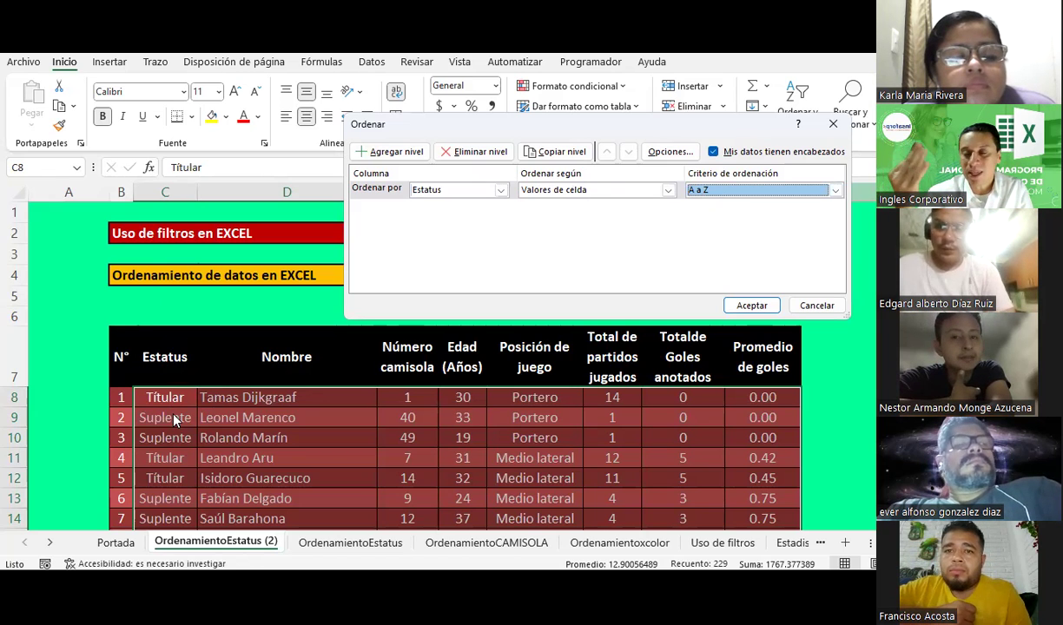
left_click(749, 305)
Step: Scroll through the sorted roster to review the new row order
scroll(247, 379, "down", 2)
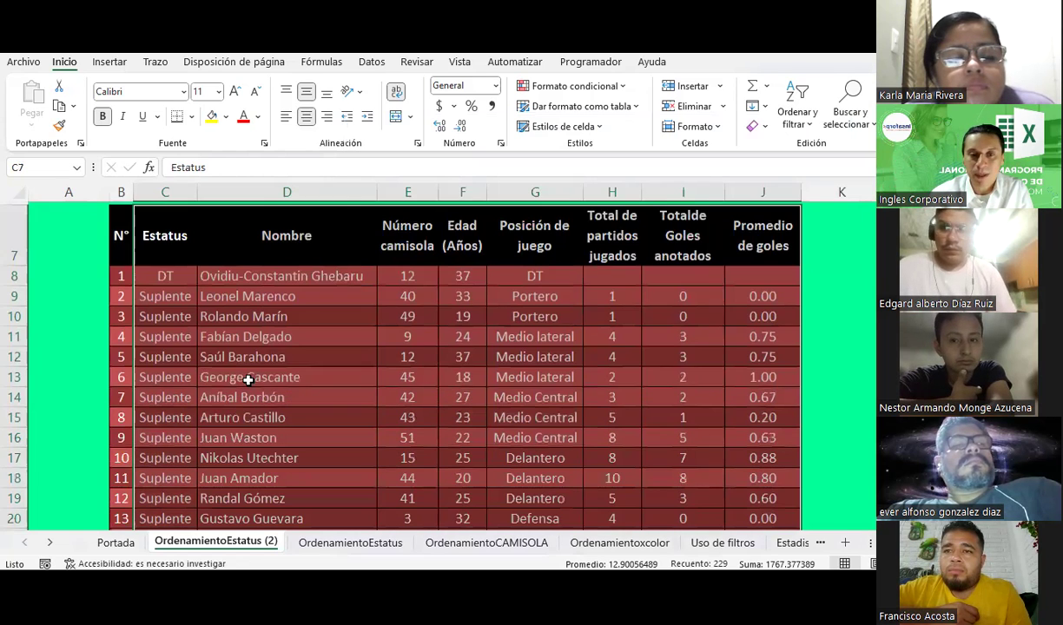
scroll(248, 379, "down", 1)
scroll(248, 379, "up", 3)
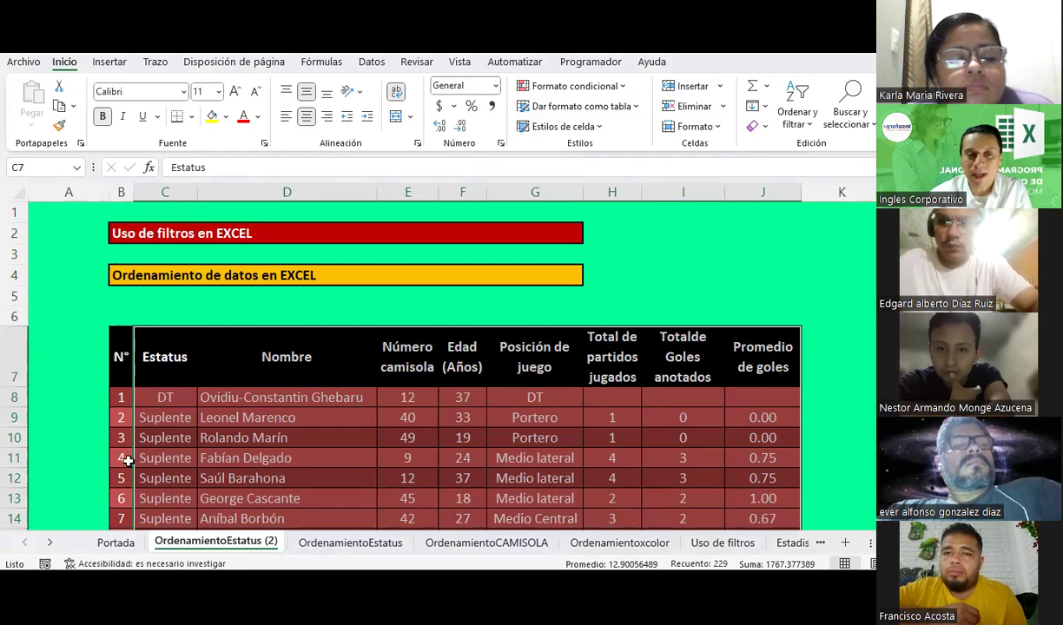
scroll(115, 399, "down", 1)
scroll(115, 403, "down", 2)
scroll(116, 410, "down", 2)
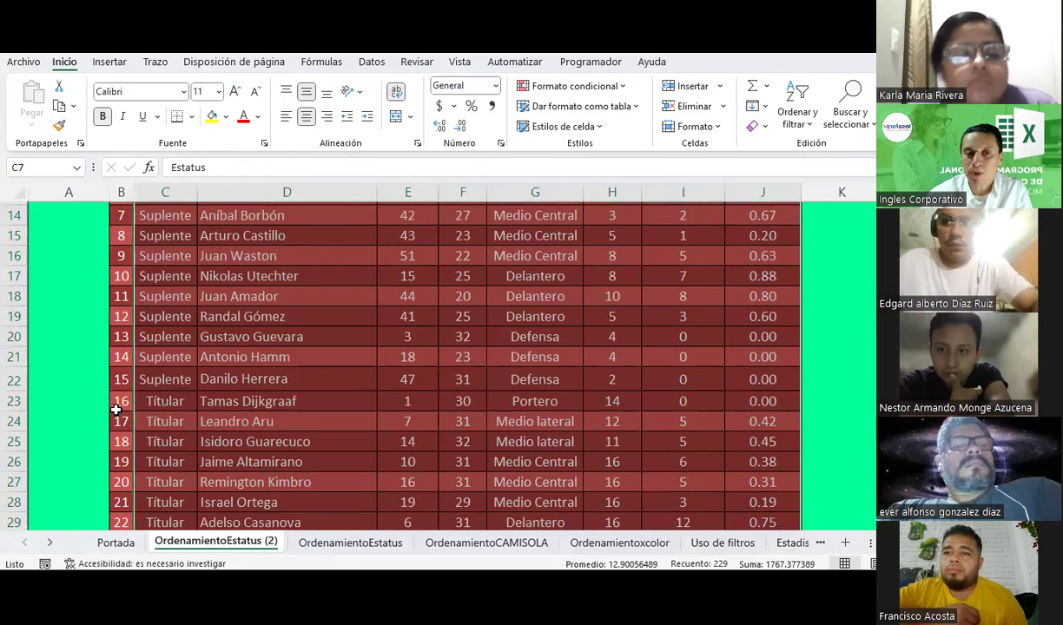
scroll(116, 410, "up", 3)
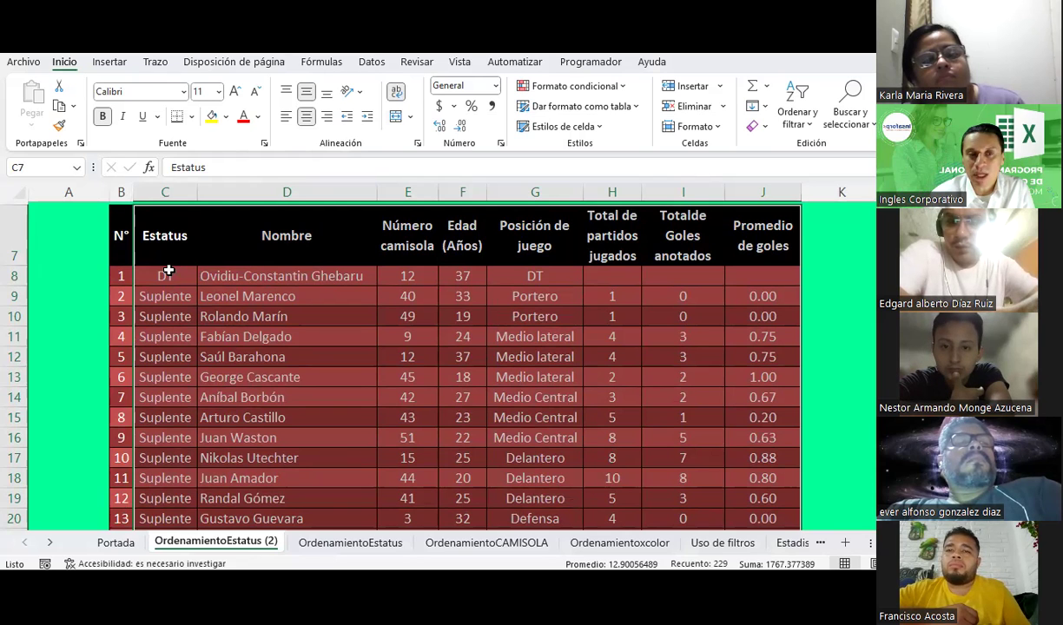
scroll(160, 274, "down", 1)
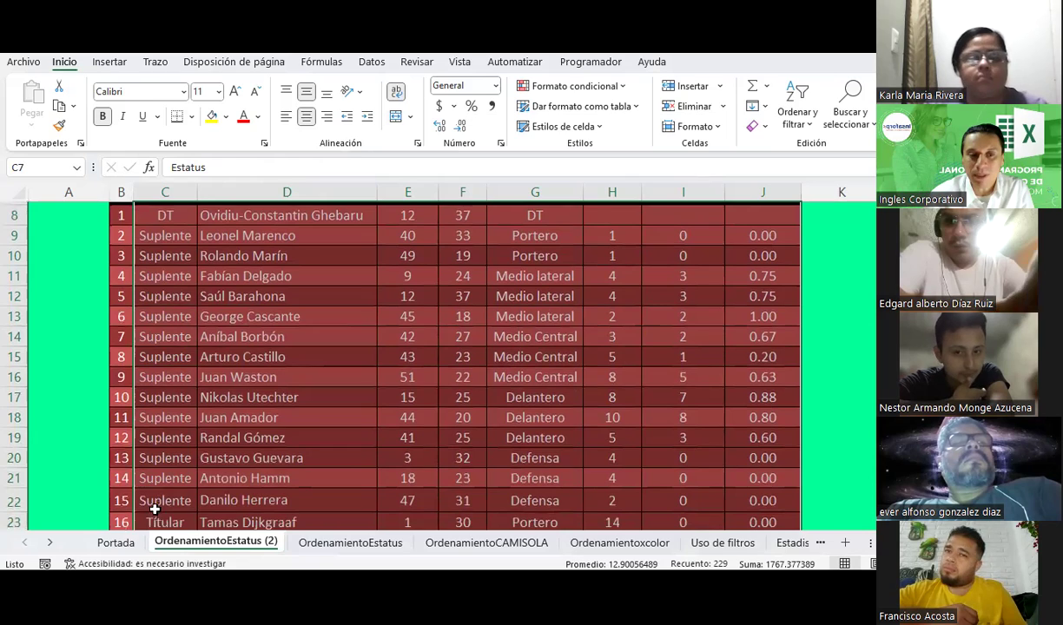
scroll(182, 367, "down", 2)
scroll(178, 348, "down", 1)
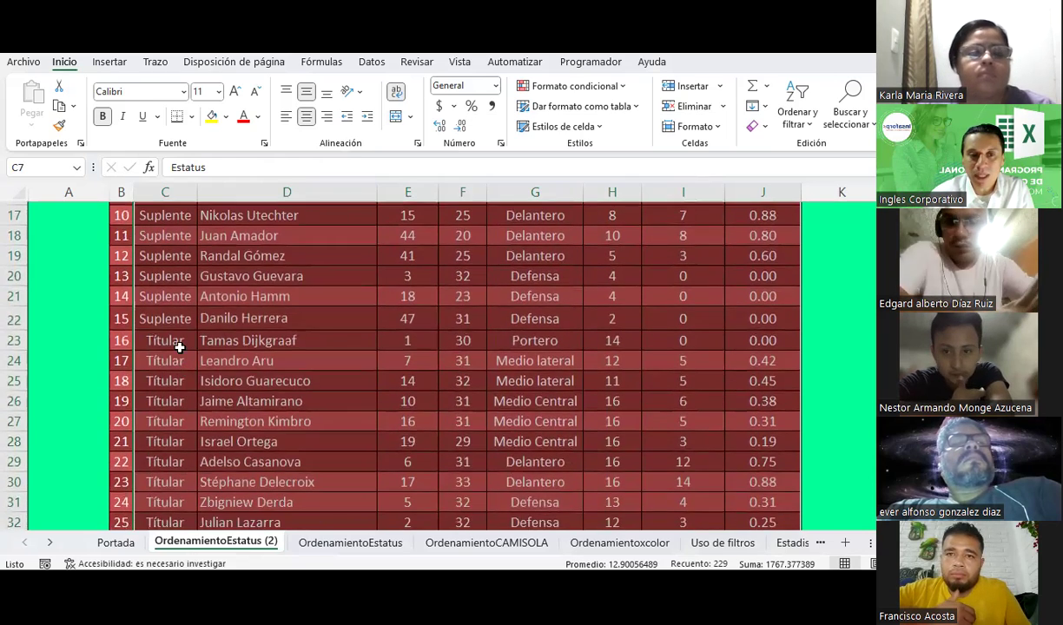
scroll(178, 346, "down", 2)
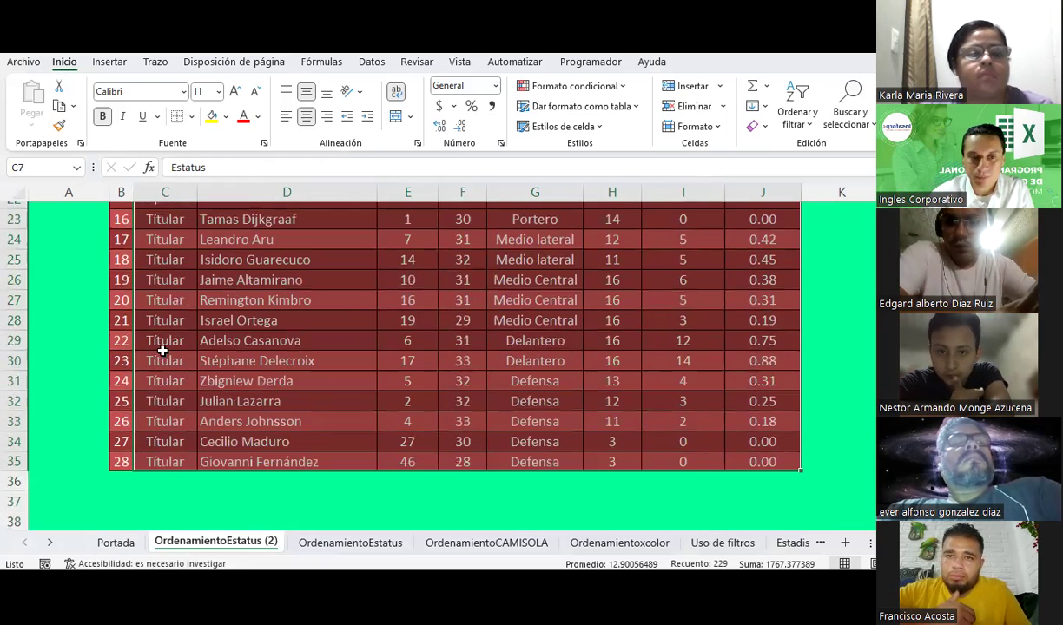
scroll(156, 253, "up", 1)
scroll(156, 253, "up", 2)
scroll(156, 253, "up", 1)
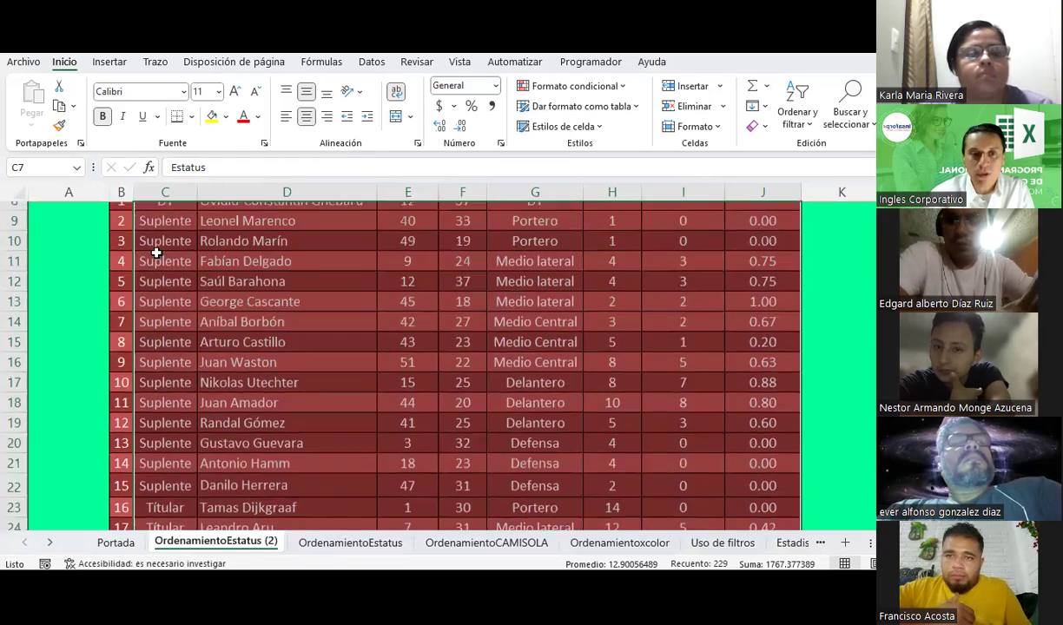
scroll(156, 253, "up", 1)
scroll(156, 252, "up", 1)
Step: Select the DT and Suplente rows and names to verify DT now comes first
left_click(161, 316)
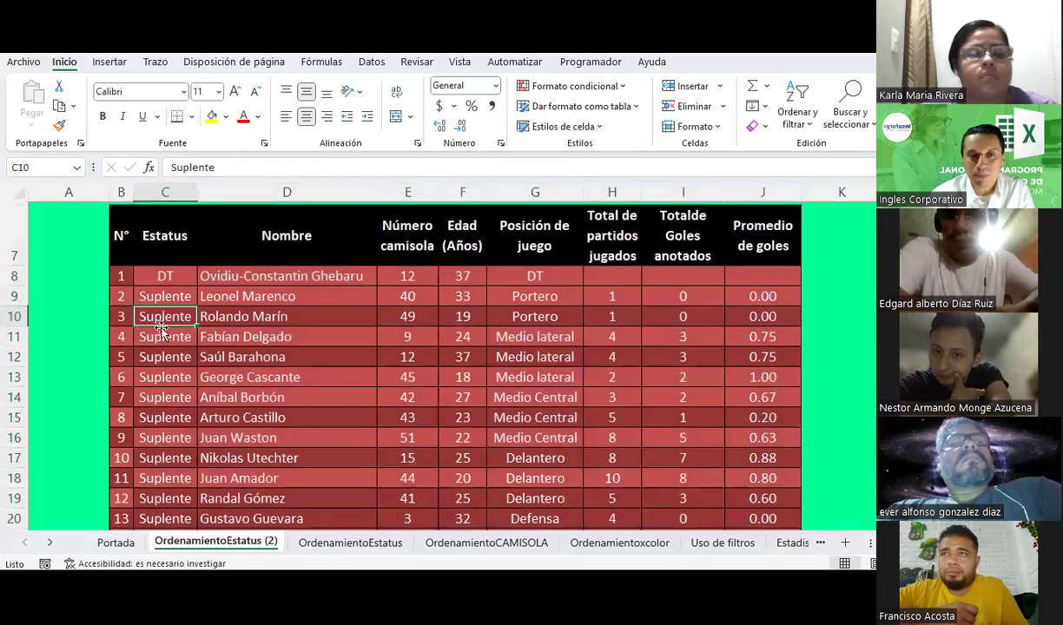
left_click(230, 276)
left_click(226, 315)
left_click(220, 293)
left_click(247, 272)
left_click(280, 314)
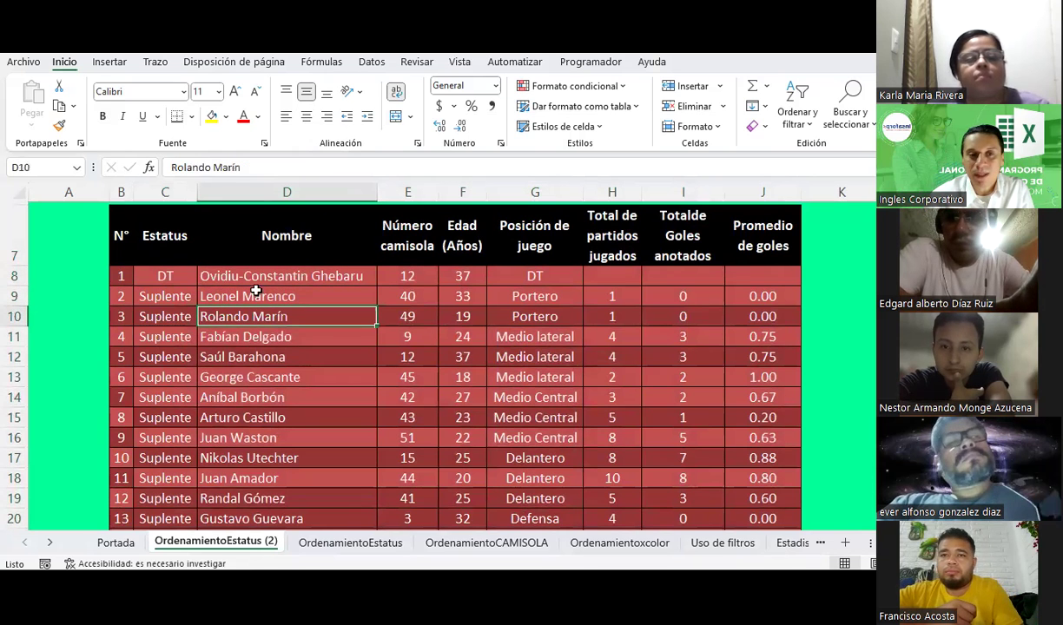
left_click_drag(172, 274, 799, 295)
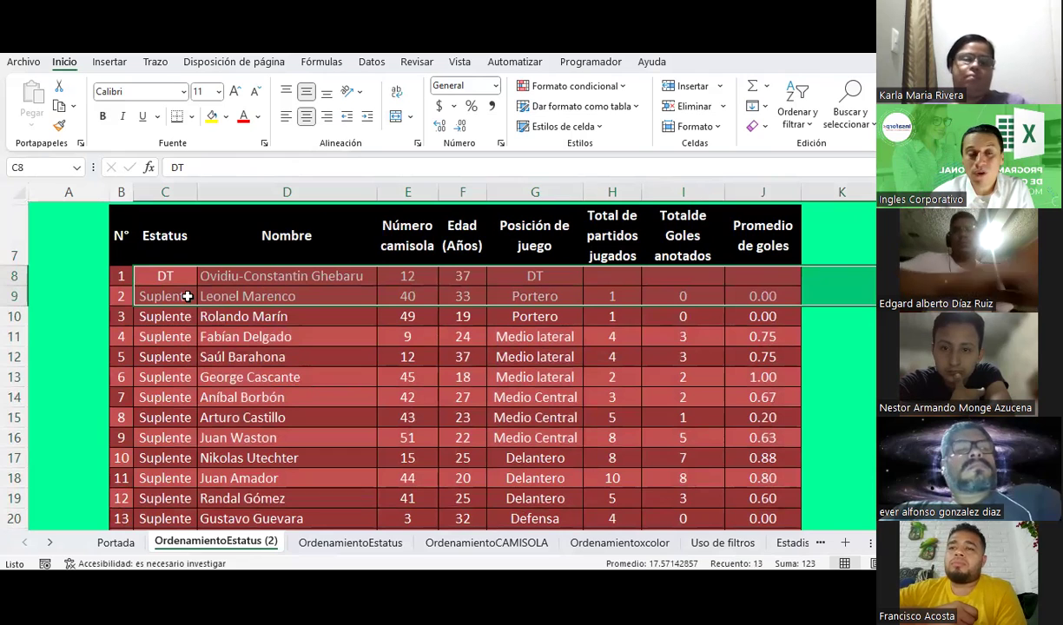
left_click_drag(187, 296, 680, 310)
left_click(202, 413)
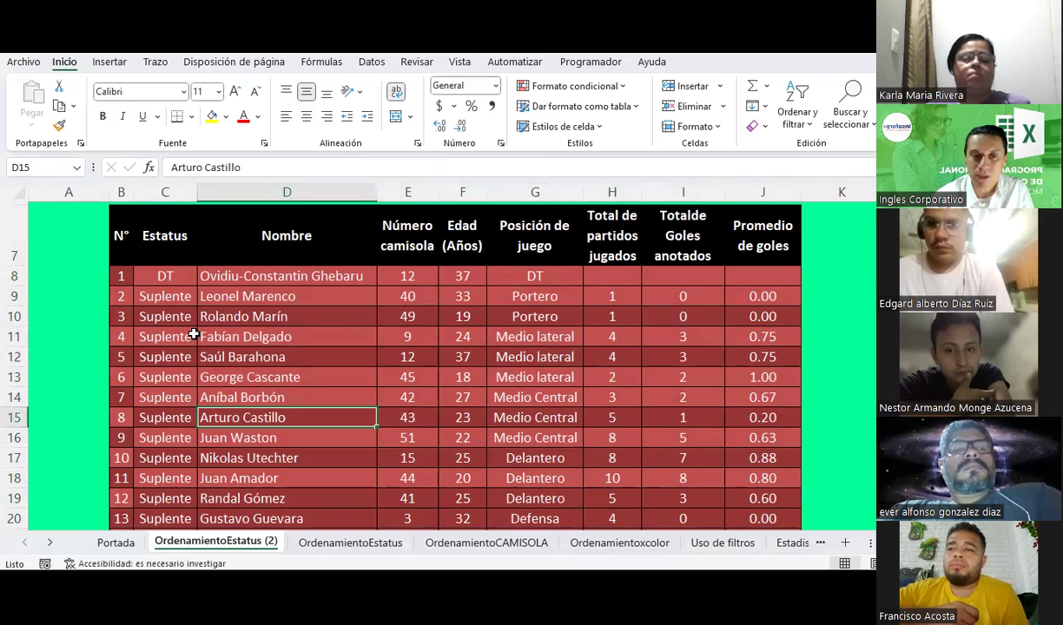
scroll(191, 365, "down", 2)
scroll(193, 332, "up", 2)
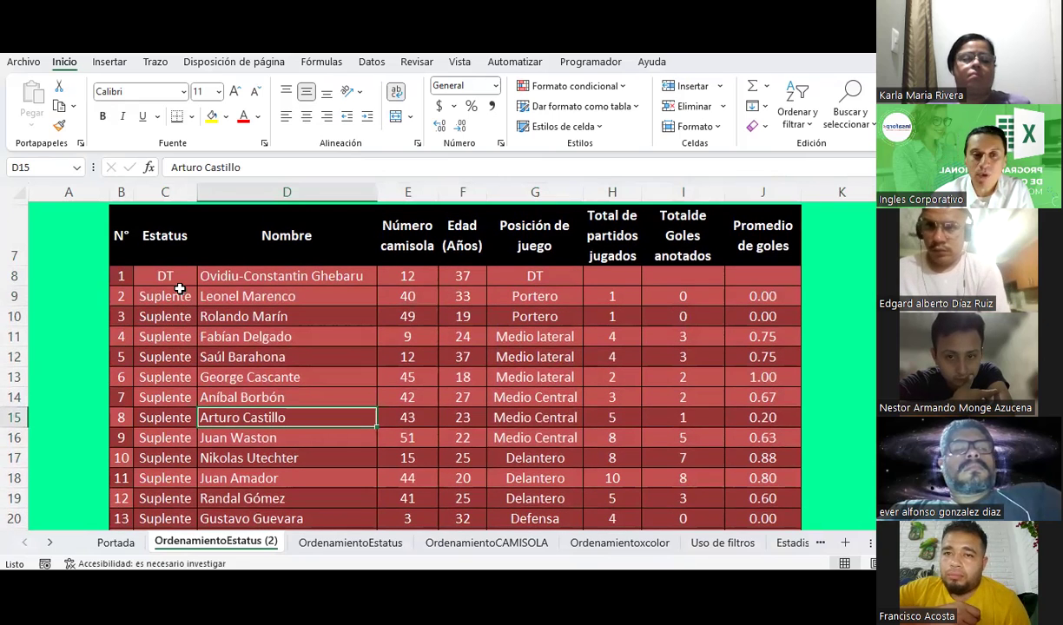
left_click_drag(176, 275, 173, 356)
left_click(172, 356)
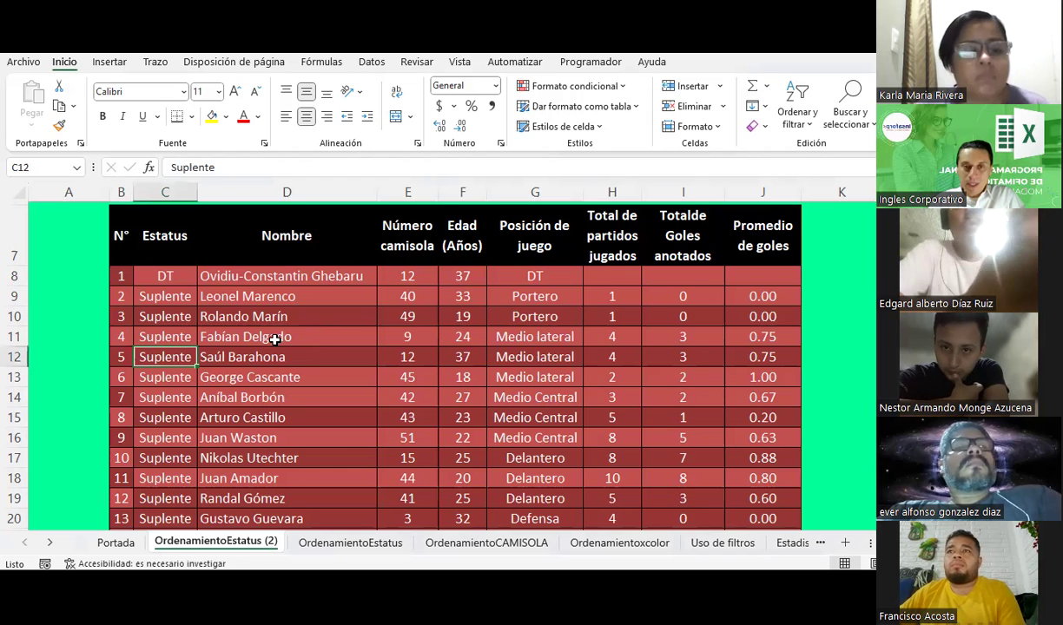
left_click(178, 274)
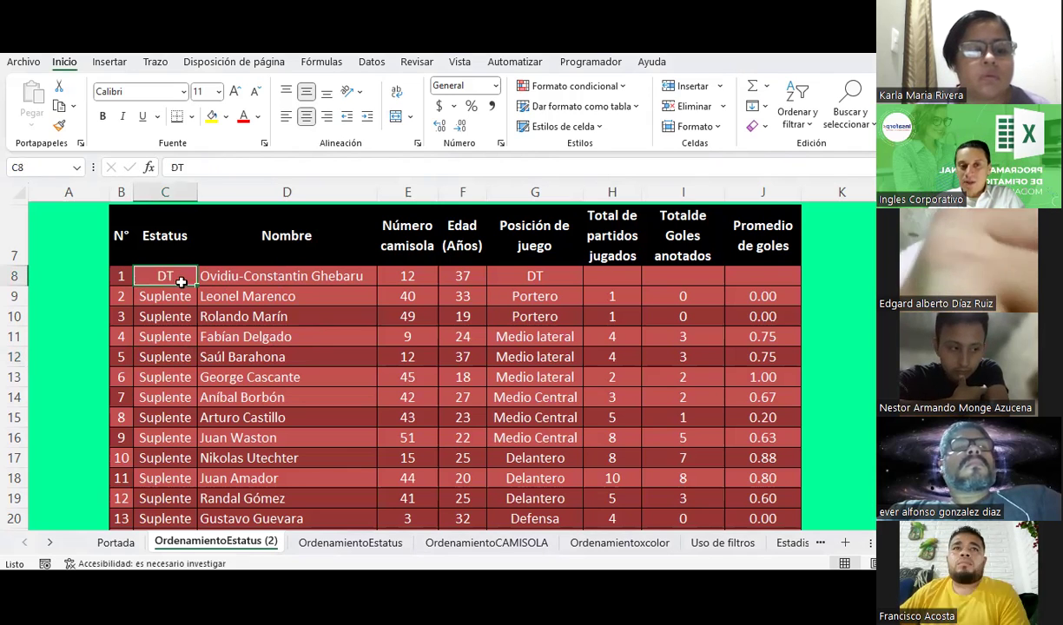
left_click(252, 297)
left_click(258, 318)
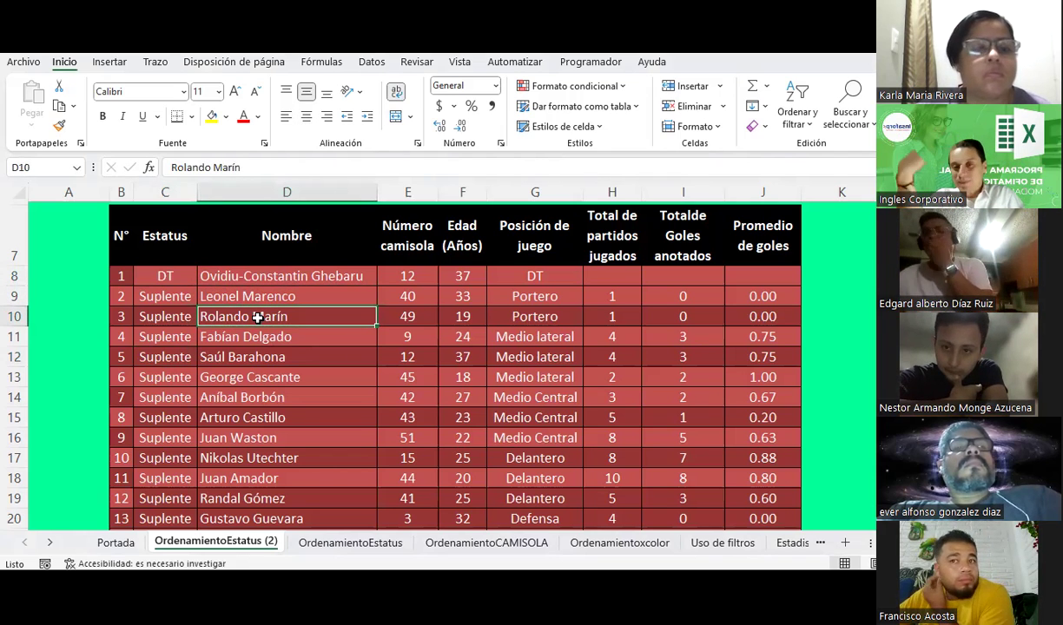
left_click(348, 542)
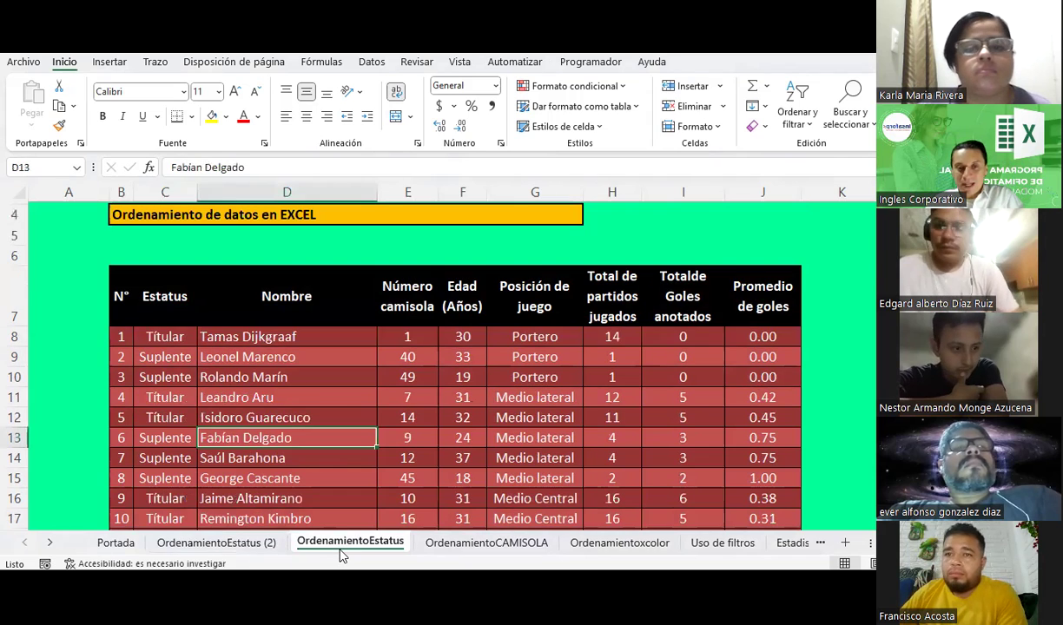
left_click(241, 540)
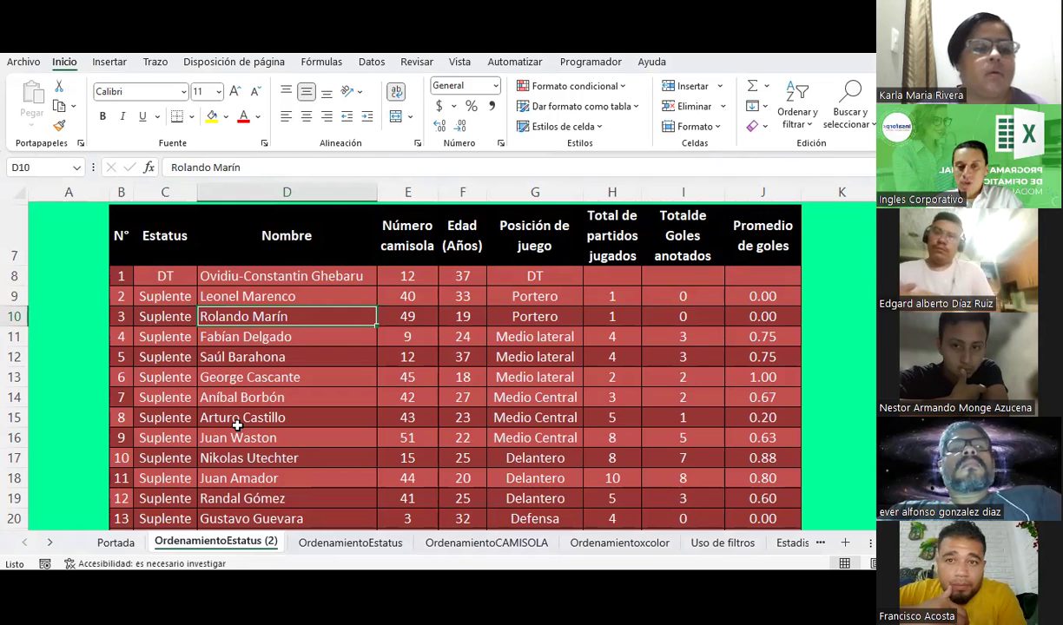
left_click(470, 548)
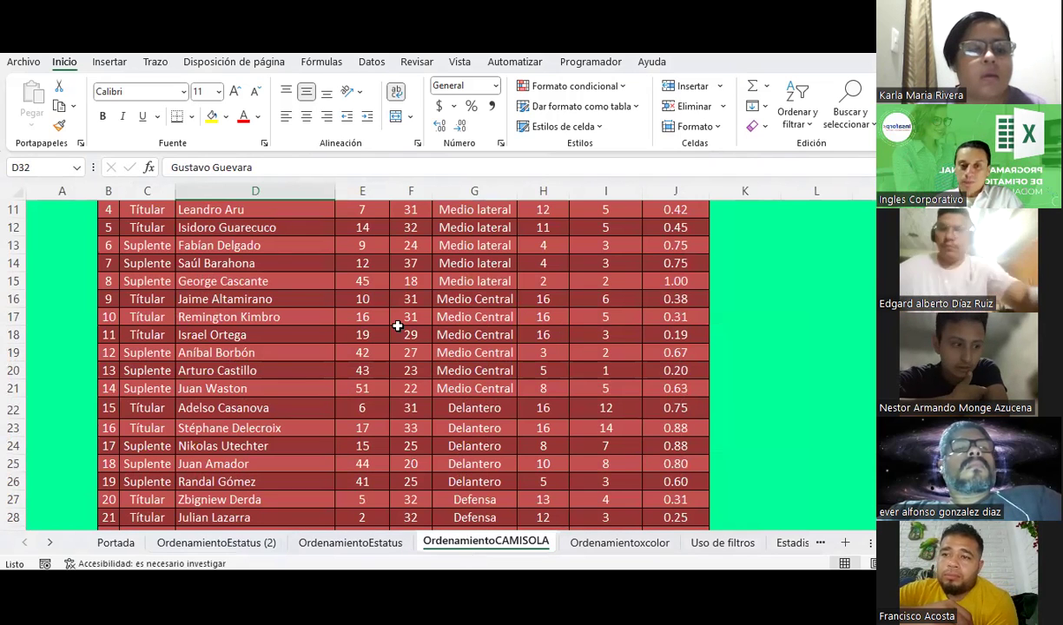
scroll(400, 321, "up", 3)
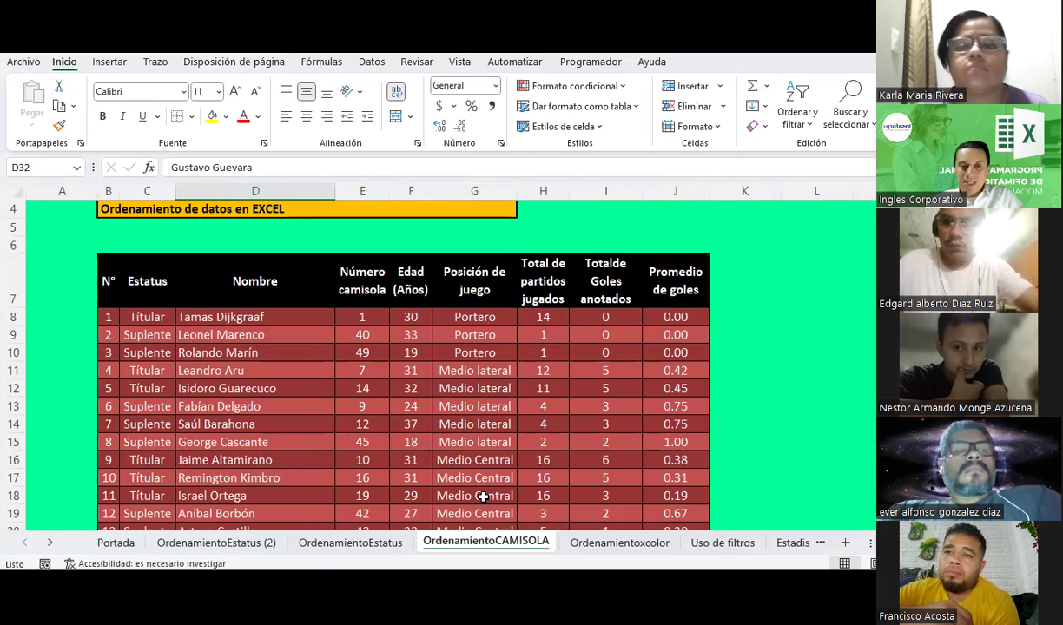
left_click(362, 317)
mouse_move(147, 281)
left_mouse_down()
mouse_move(495, 388)
mouse_move(670, 505)
mouse_move(651, 492)
left_mouse_up()
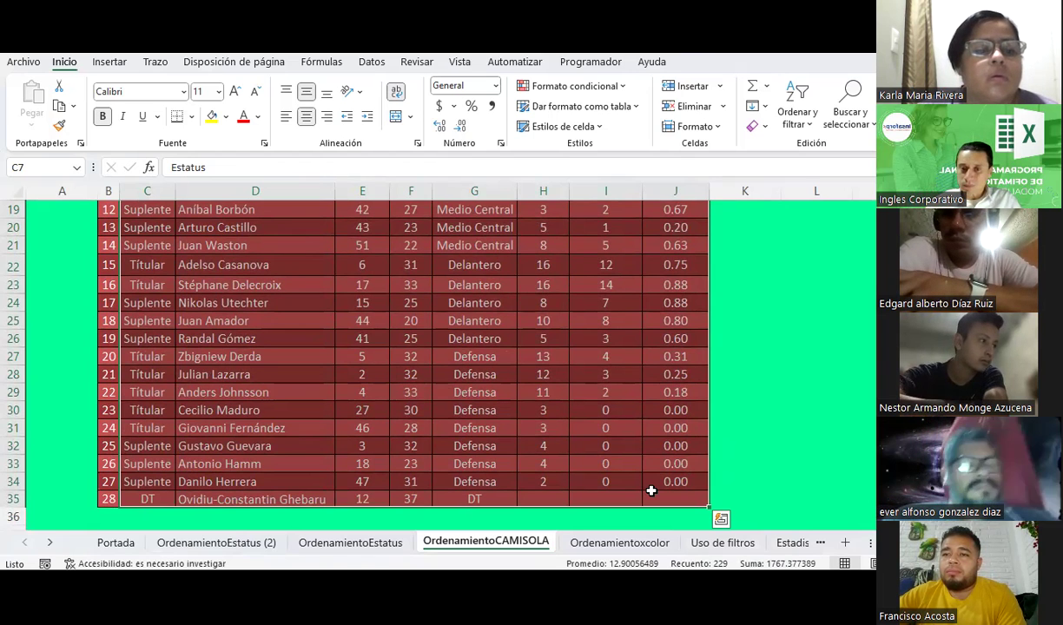
scroll(650, 491, "up", 3)
scroll(651, 491, "up", 2)
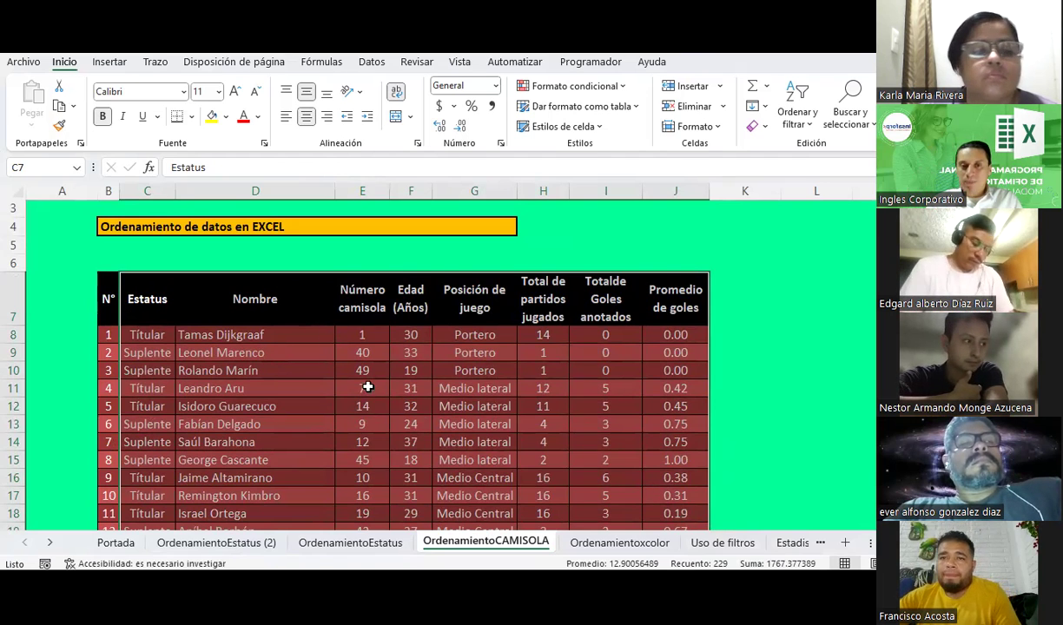
scroll(369, 388, "down", 1)
left_click(227, 540)
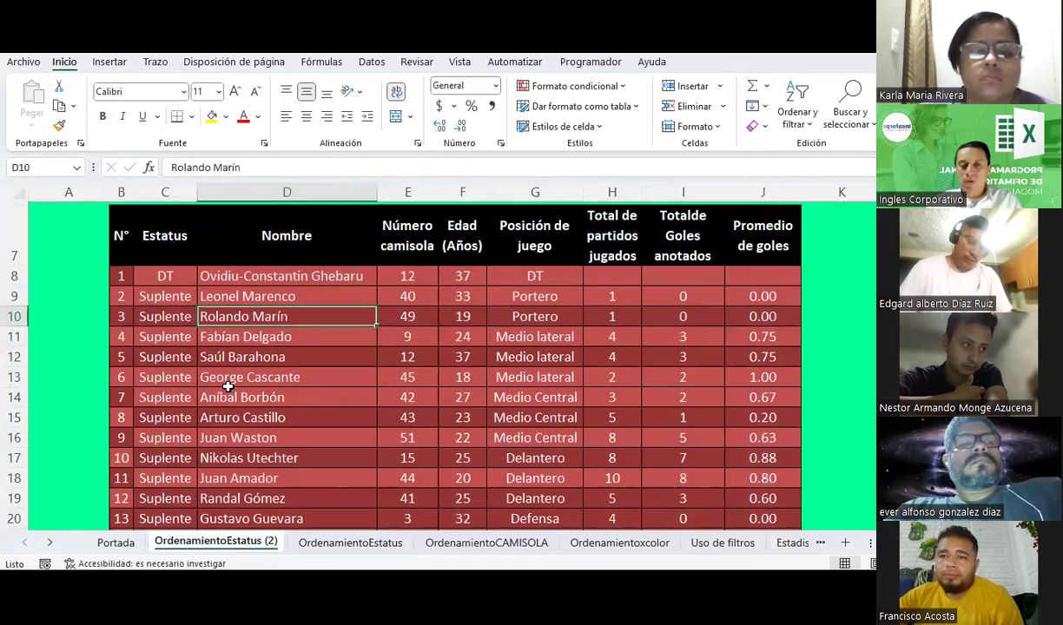
mouse_move(163, 236)
left_mouse_down()
mouse_move(780, 535)
mouse_move(752, 480)
left_mouse_up()
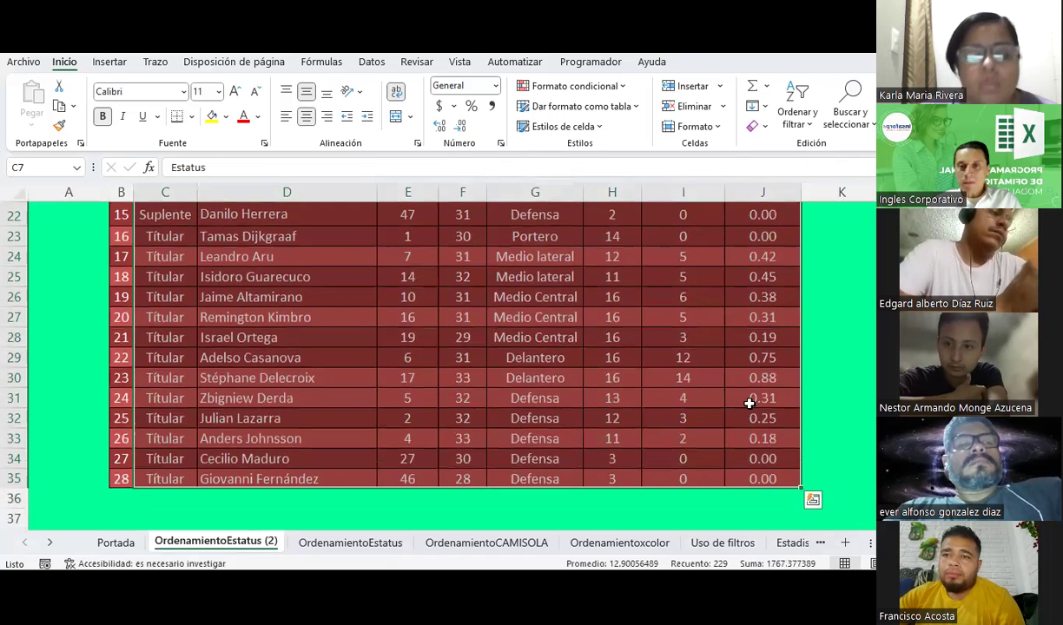
left_click(797, 109)
left_click(817, 189)
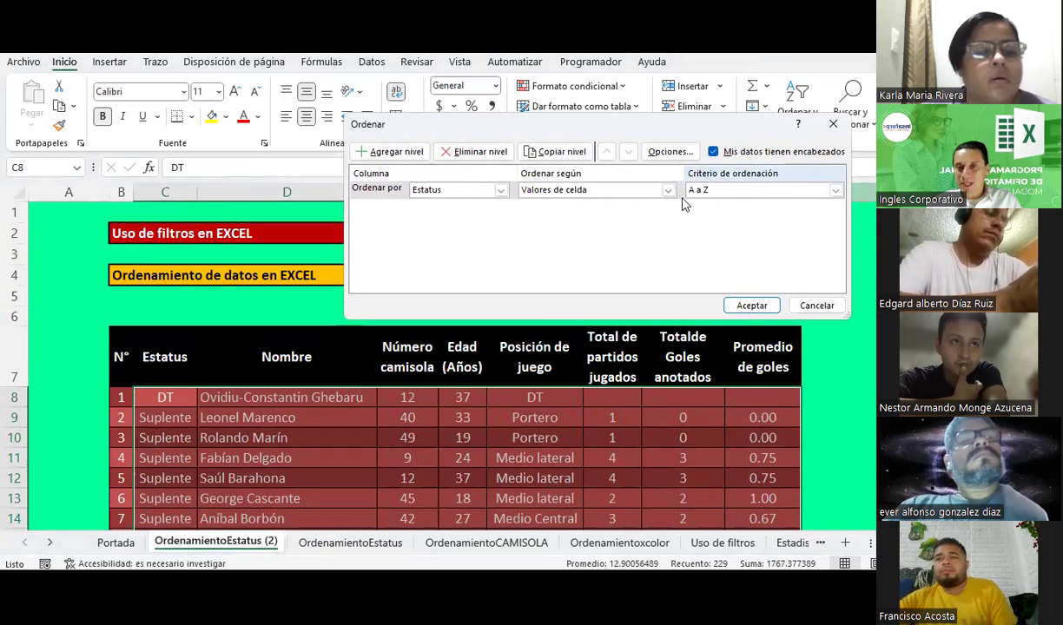
left_click(808, 304)
left_click(377, 545)
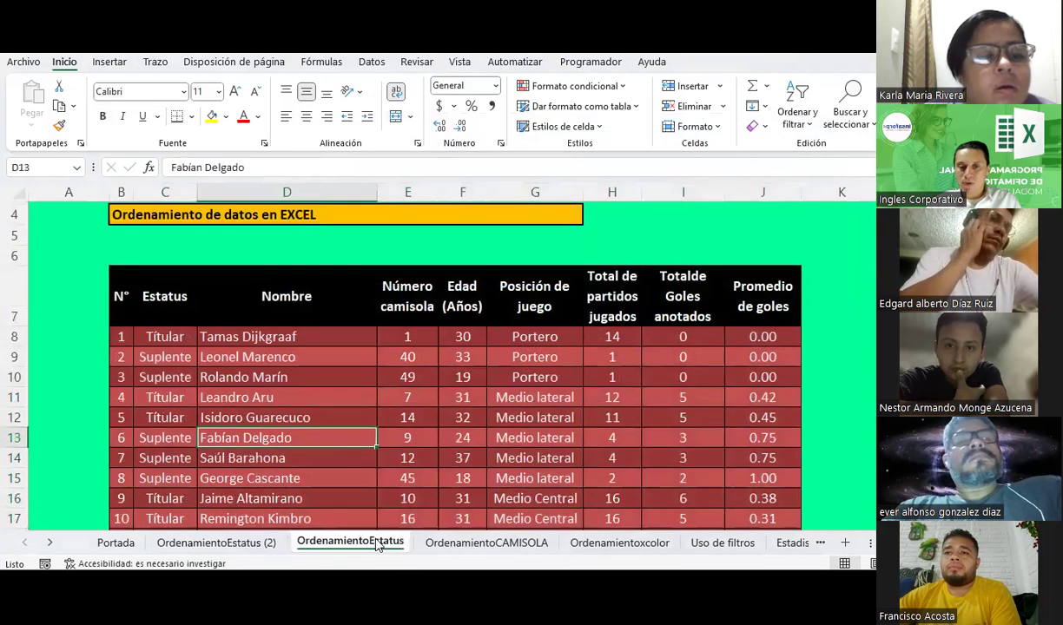
left_click(475, 544)
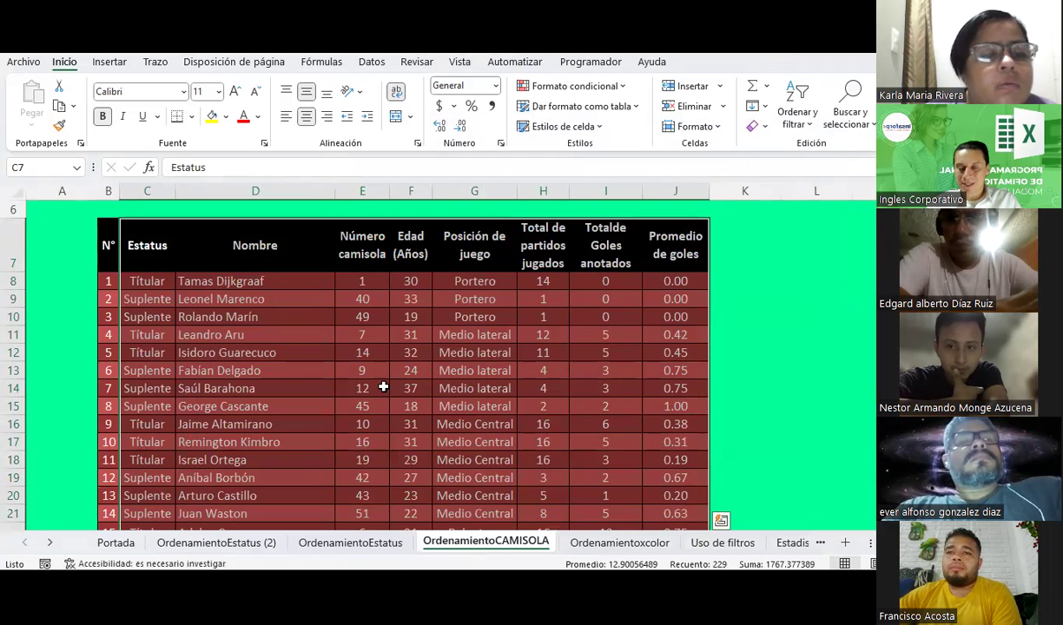
left_click(808, 128)
left_click(837, 193)
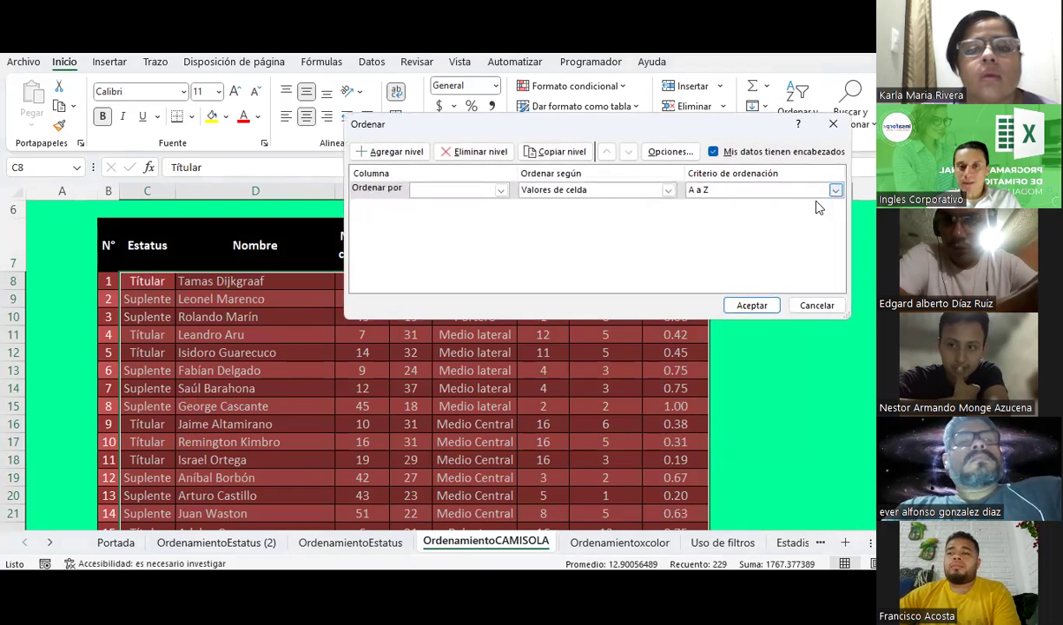
left_click_drag(506, 137, 424, 61)
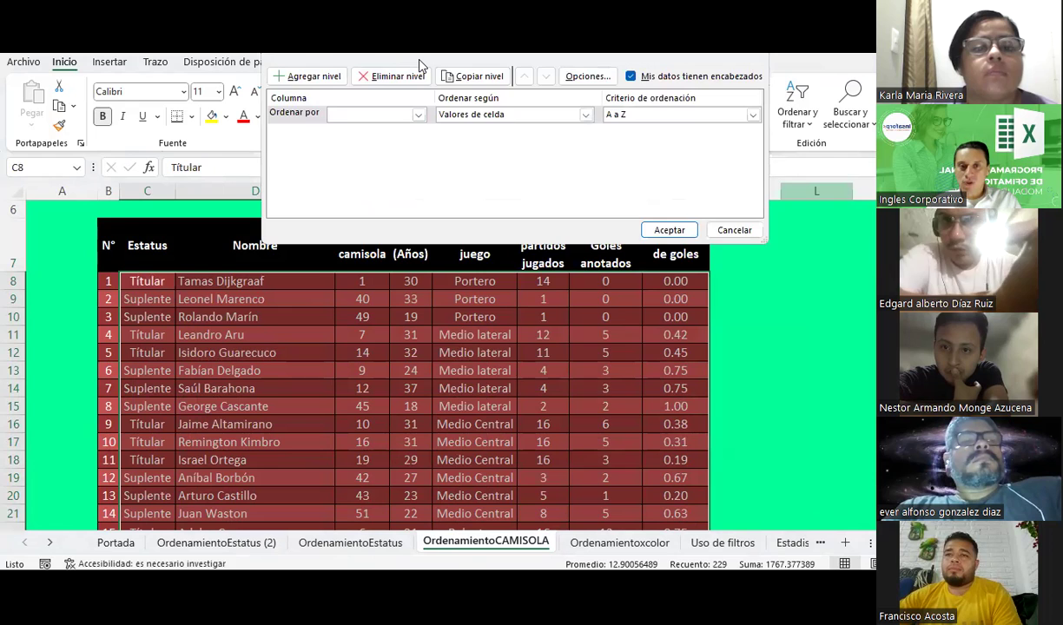
left_click_drag(421, 65, 593, 206)
left_click(591, 257)
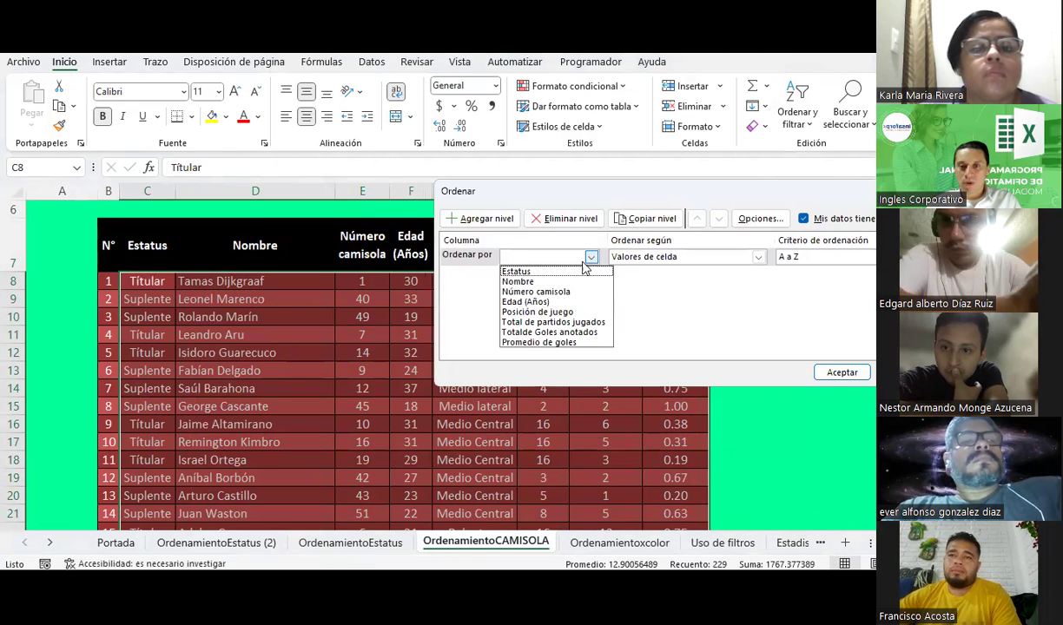
left_click(538, 290)
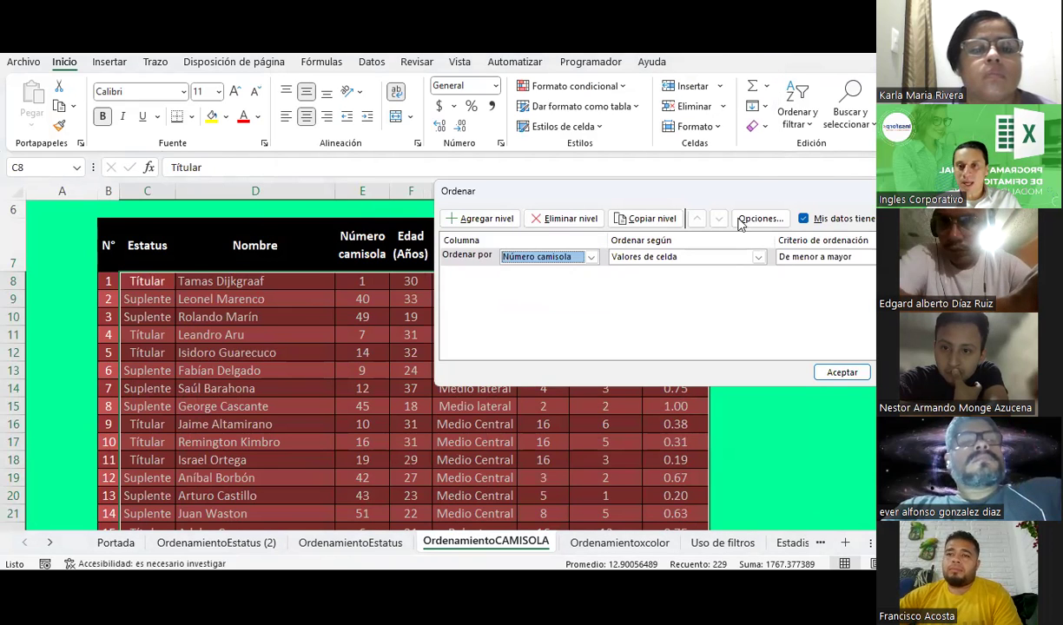
left_click_drag(652, 202, 298, 208)
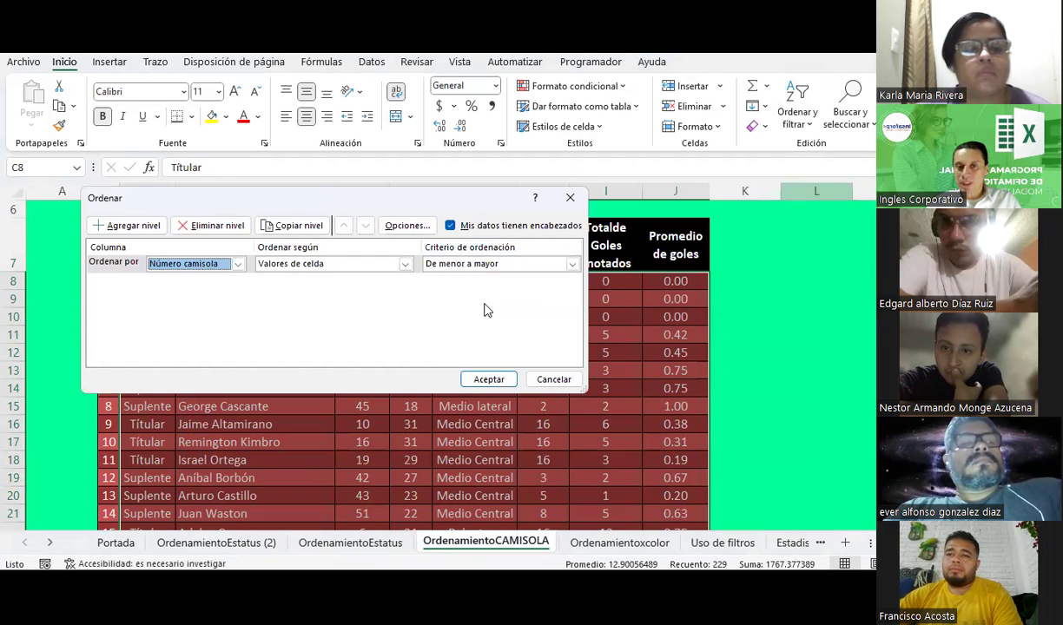
left_click(572, 264)
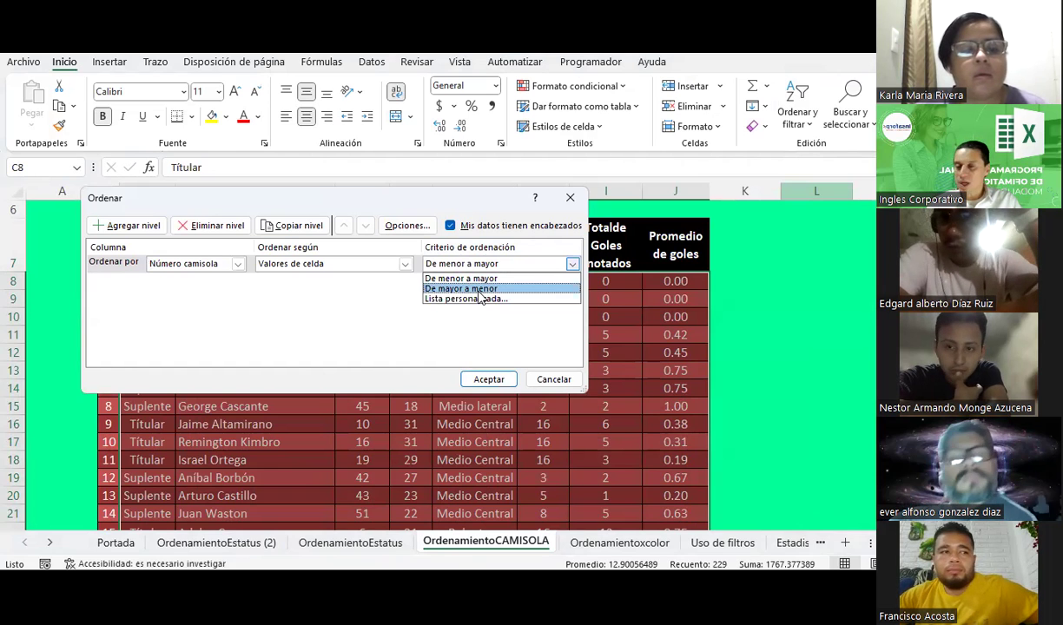
left_click(476, 279)
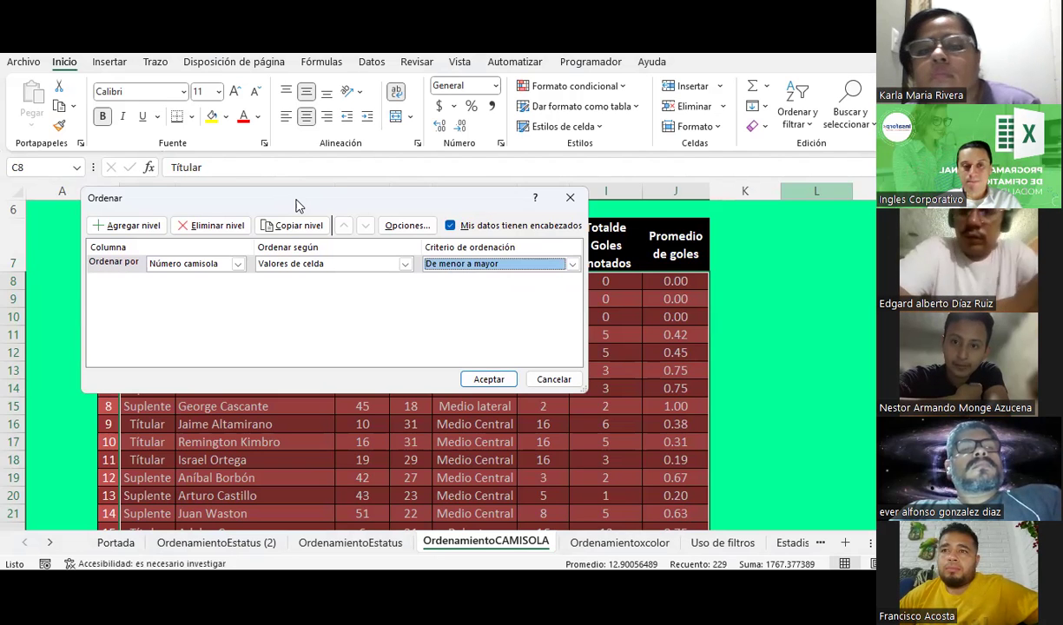
left_click_drag(296, 206, 498, 193)
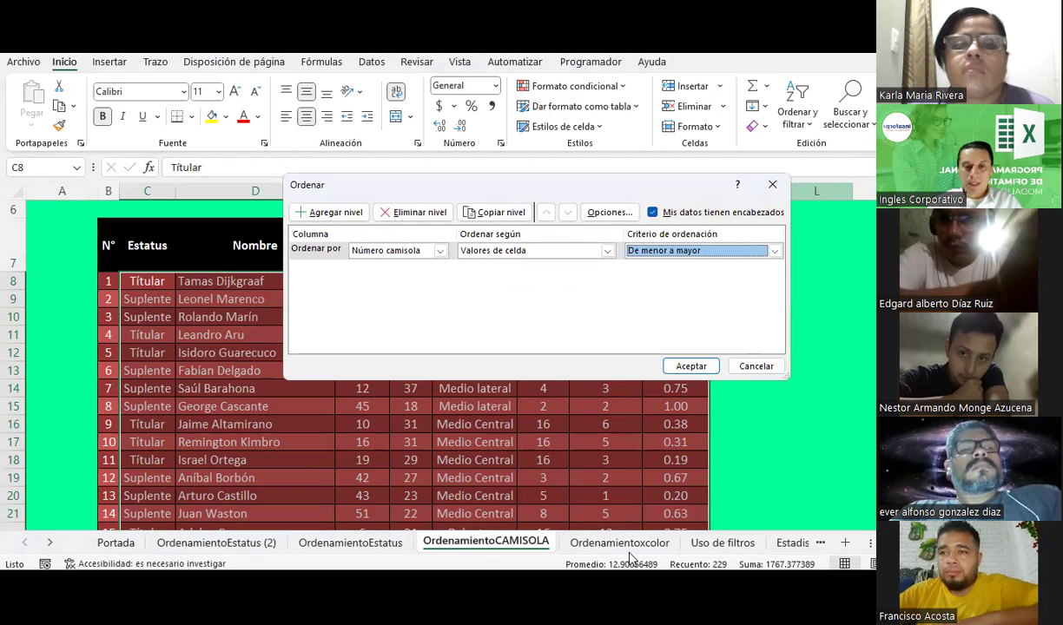
Step: Cancel the sort and copy the OrdenamientoCAMISOLA sheet, placing the copy before the original
left_click(754, 365)
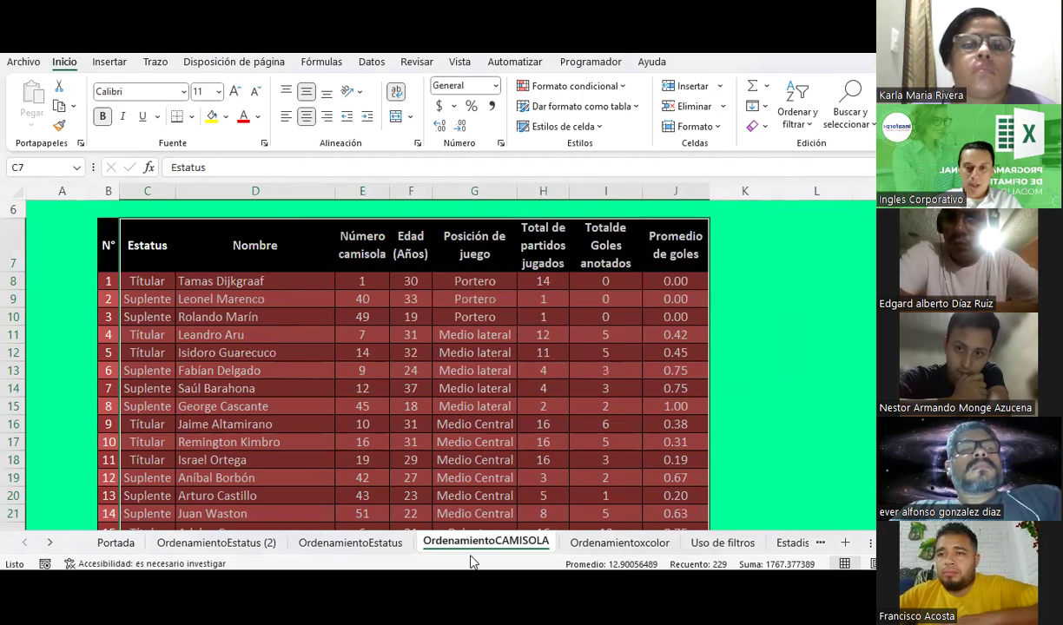
right_click(468, 538)
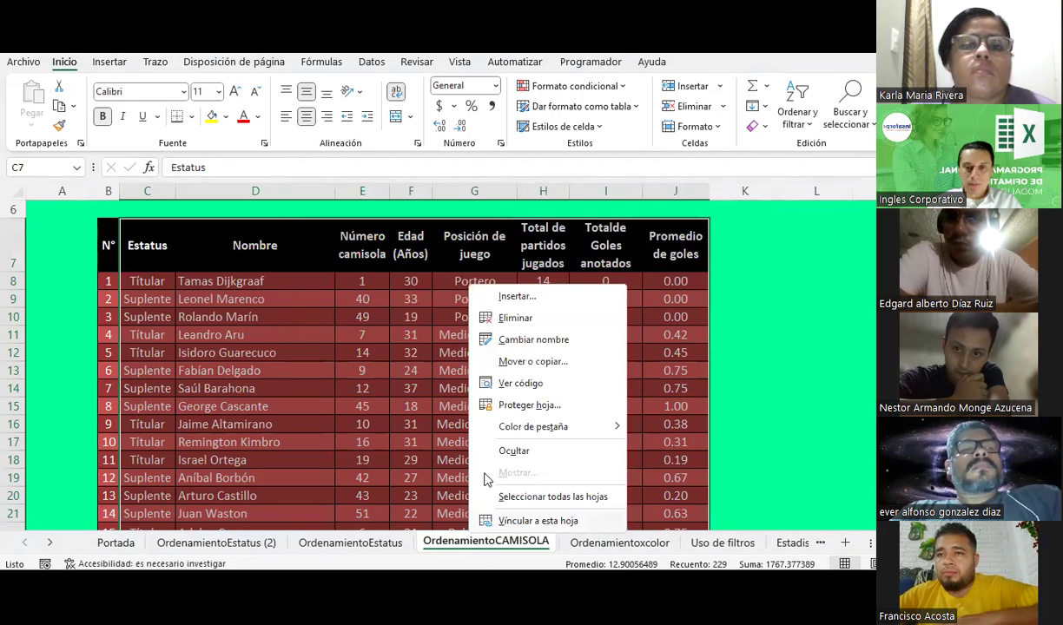
left_click(514, 368)
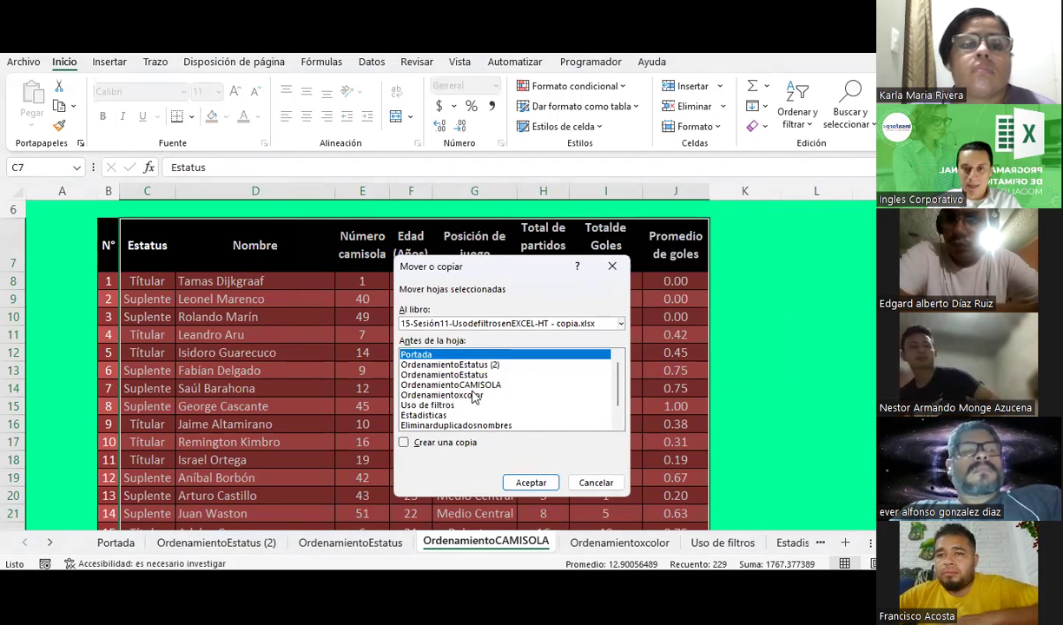
left_click(472, 388)
left_click(437, 446)
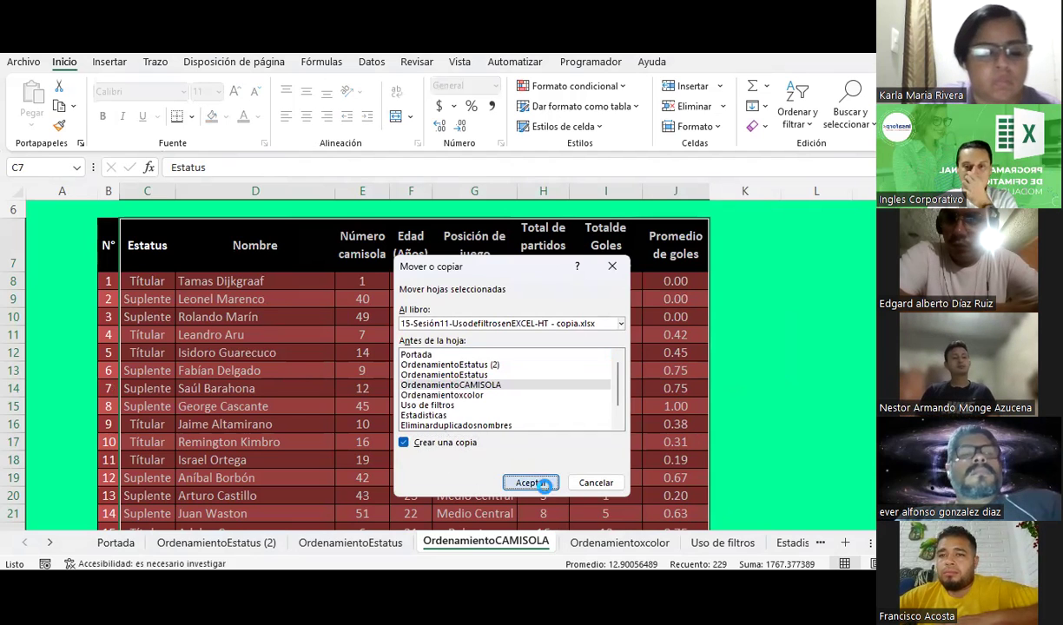
left_click(534, 482)
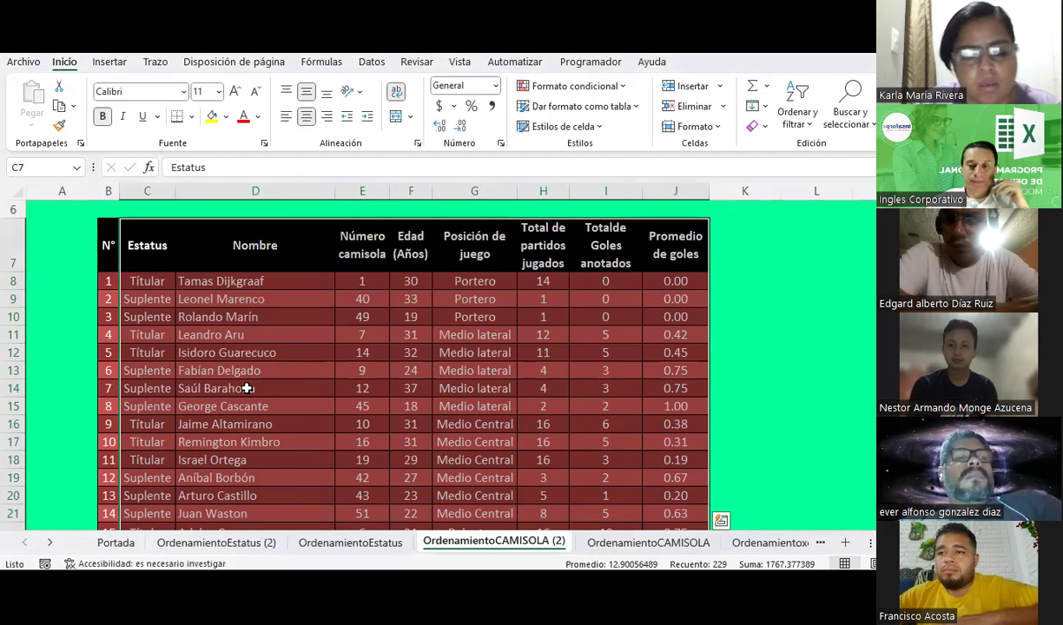
Step: Select the copied roster, set a custom sort by Estatus, then cancel with Esc
left_click(247, 388)
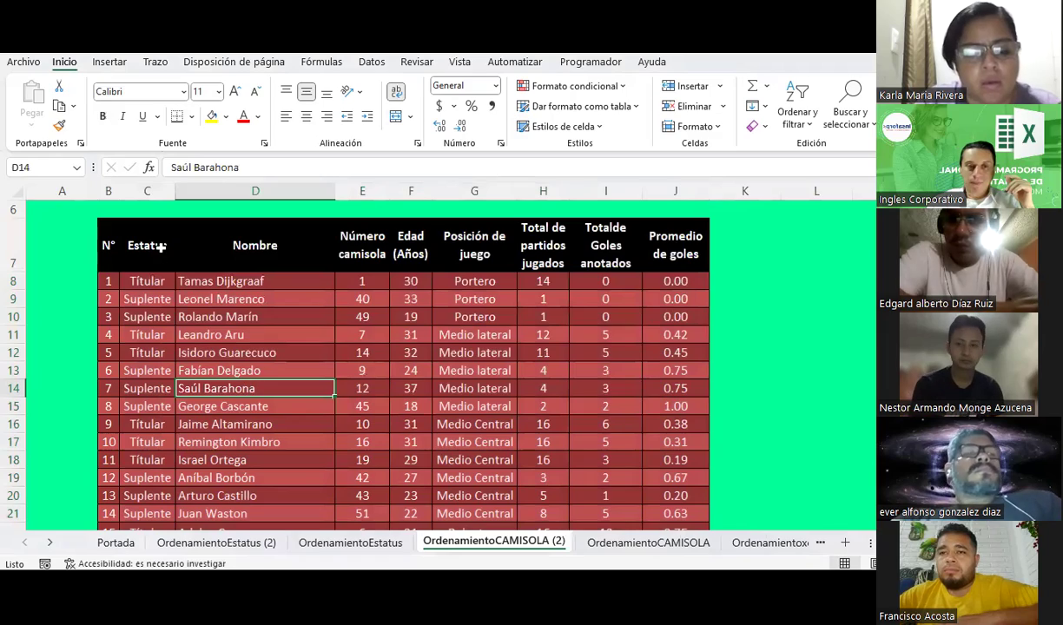
mouse_move(149, 246)
left_mouse_down()
mouse_move(679, 565)
mouse_move(682, 494)
left_mouse_up()
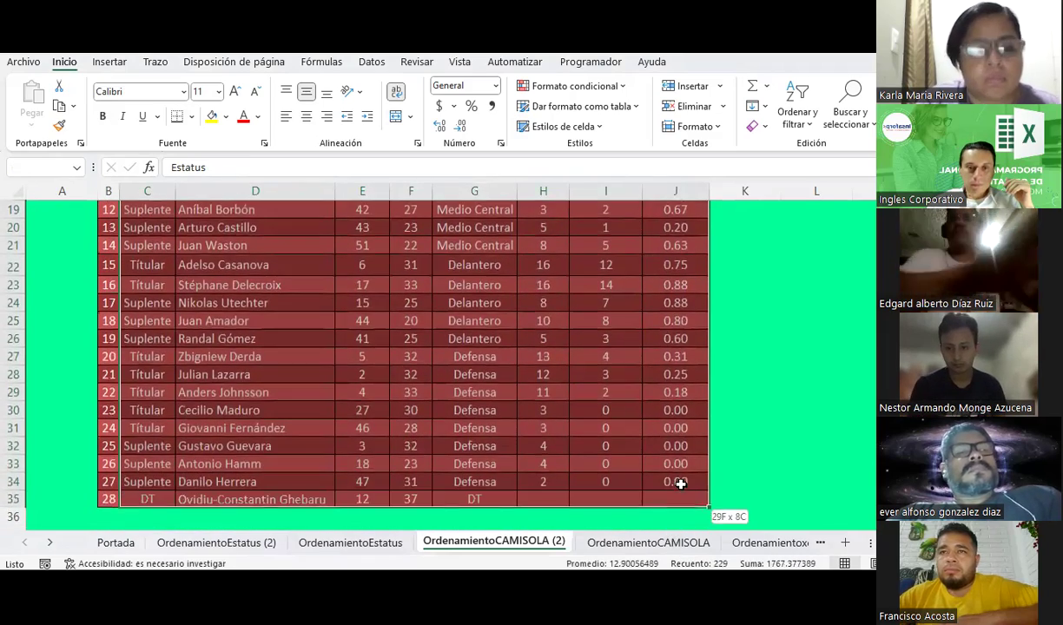
scroll(316, 319, "up", 3)
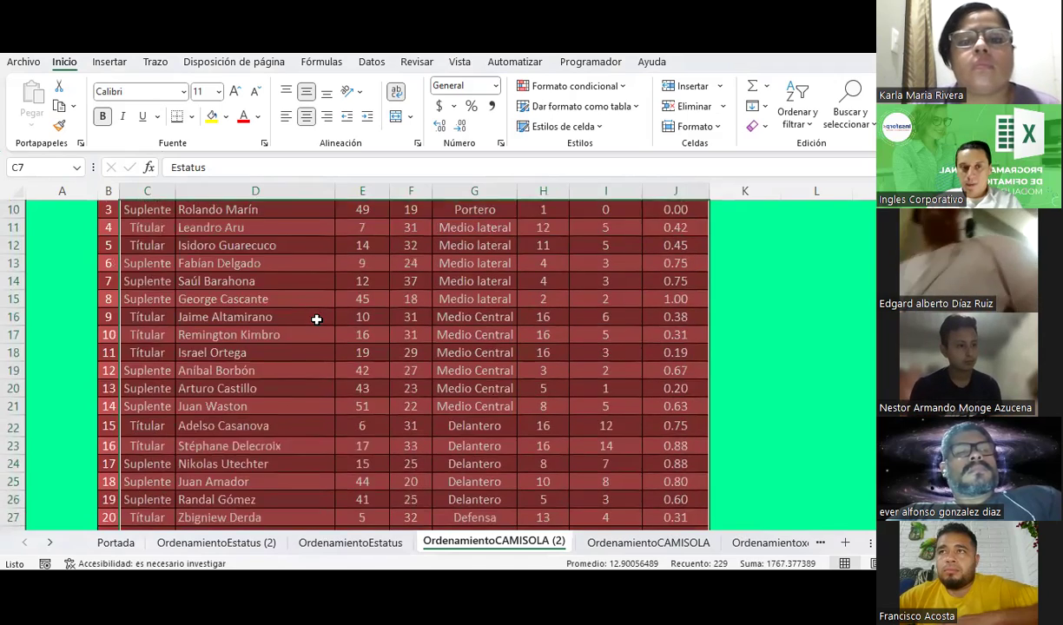
scroll(315, 318, "up", 2)
left_click(793, 121)
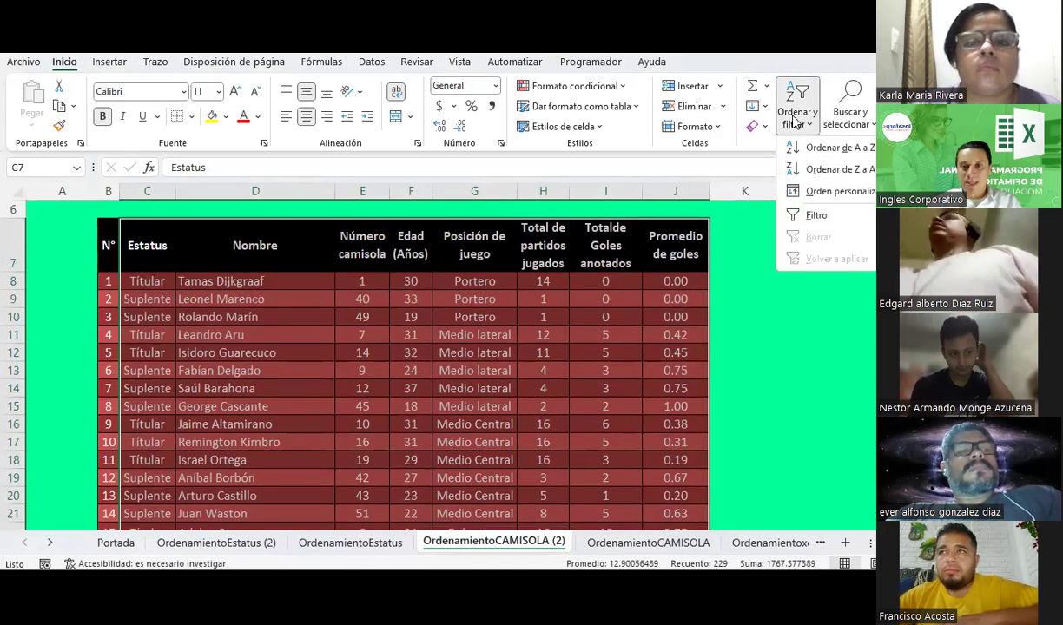
left_click(832, 191)
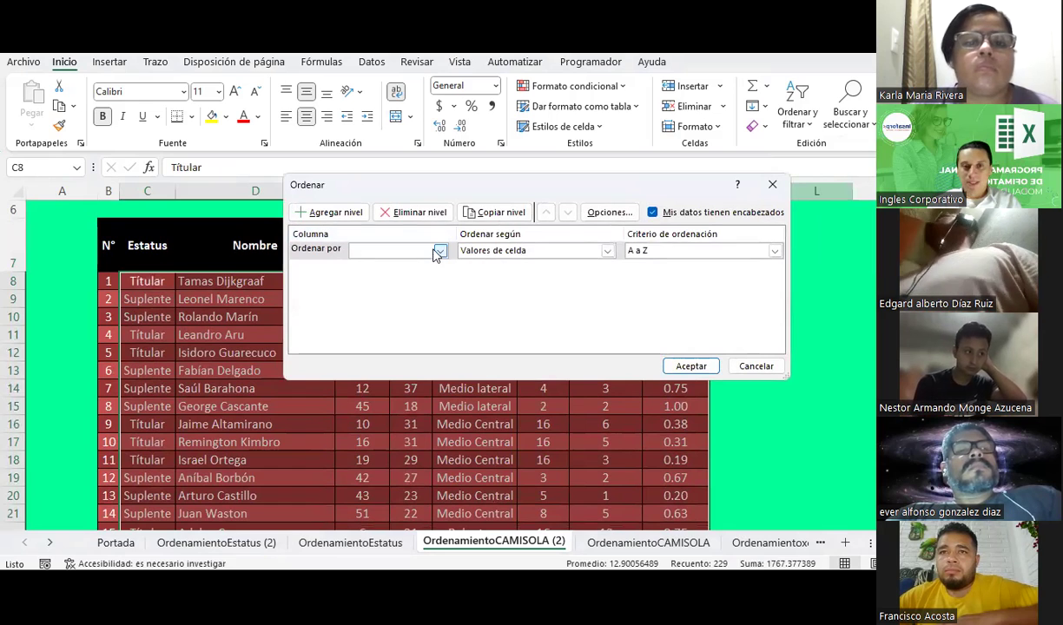
left_click(440, 251)
left_click(366, 265)
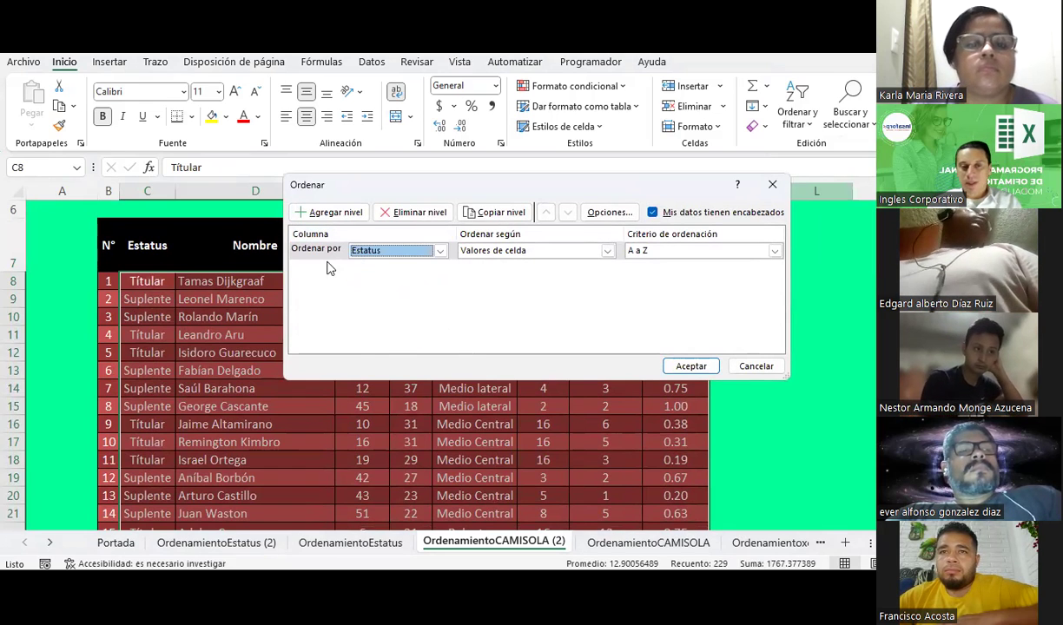
left_click_drag(361, 193, 439, 193)
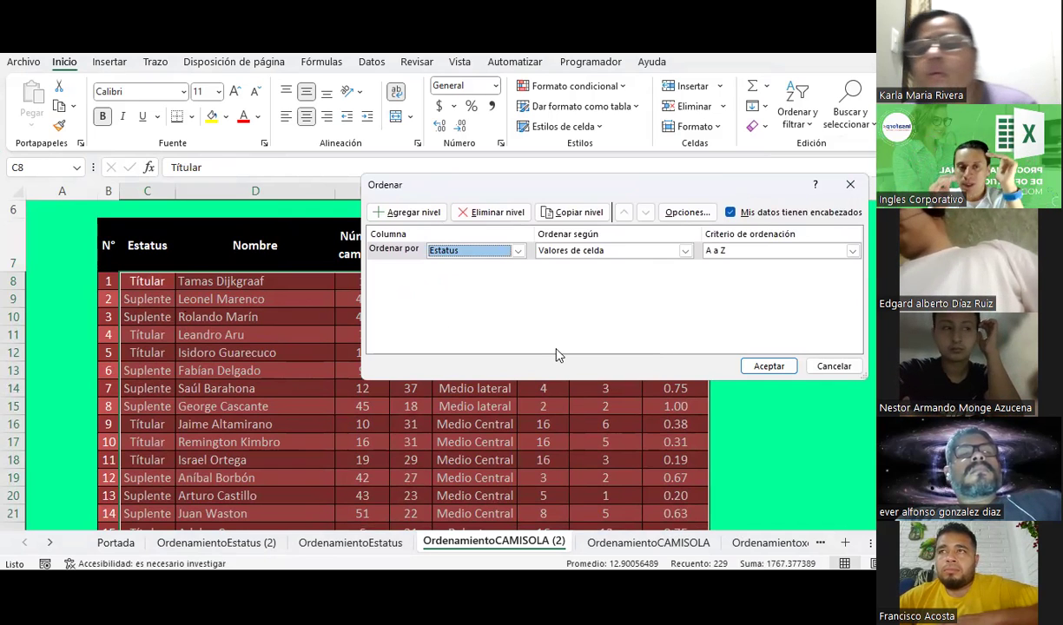
key("Escape")
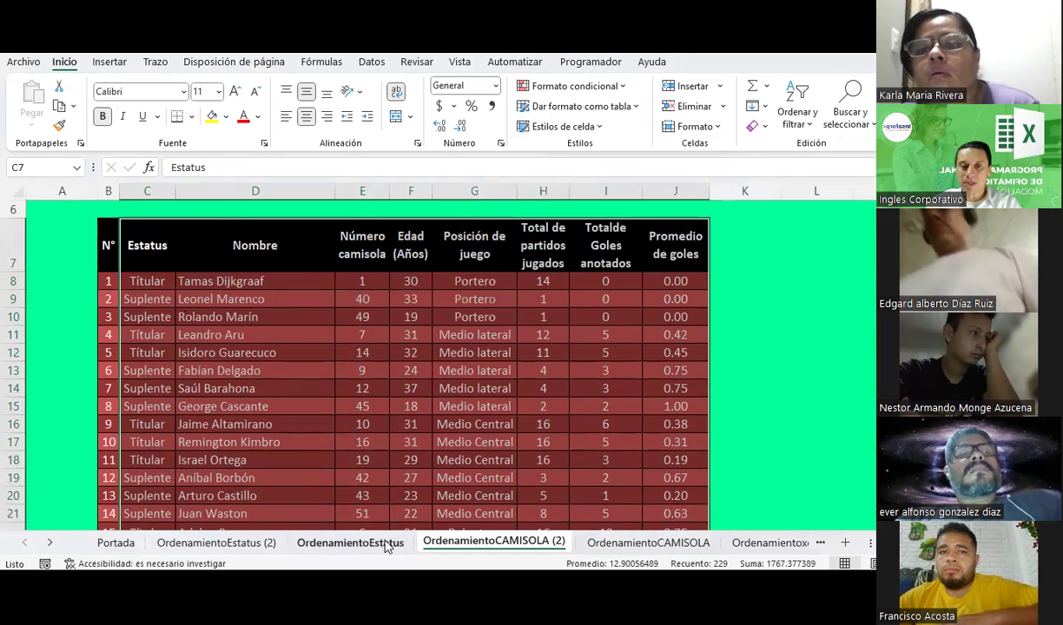
left_click(215, 543)
scroll(245, 435, "down", 3)
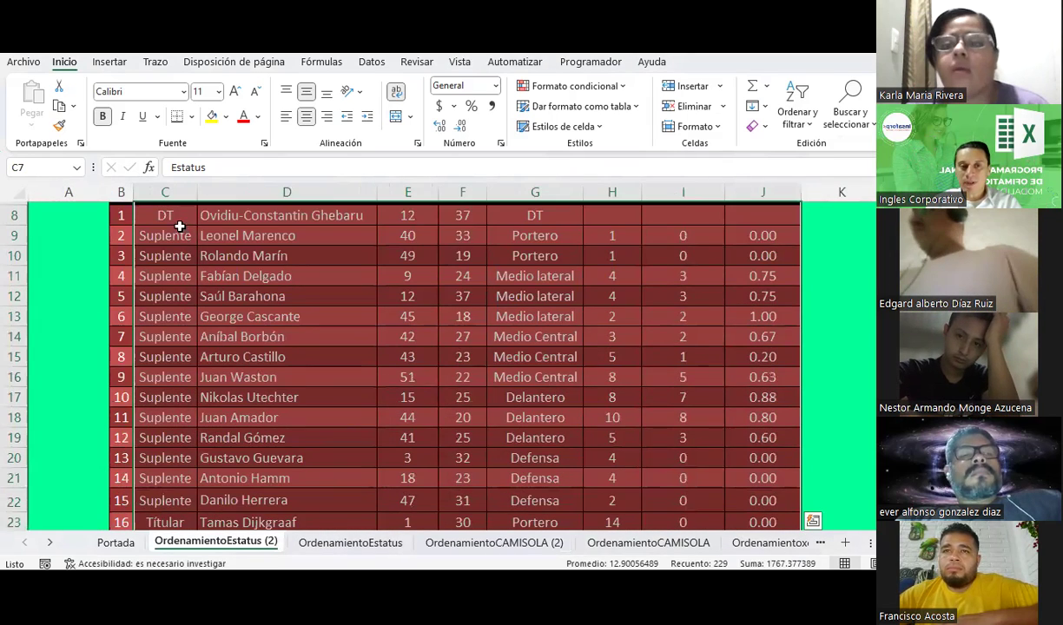
left_click(174, 217)
left_click_drag(170, 236, 153, 468)
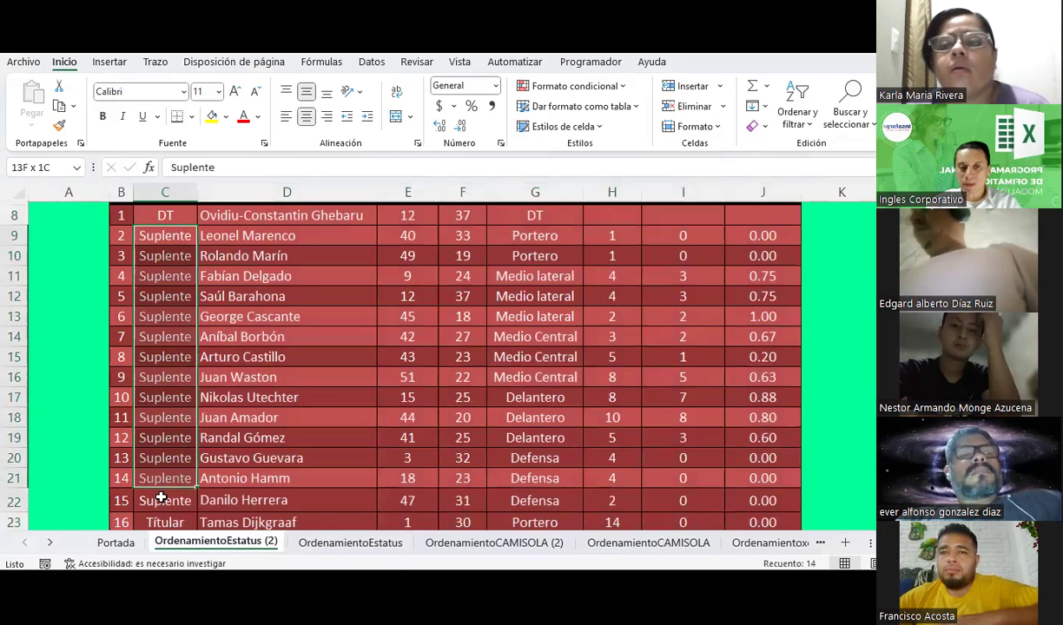
scroll(178, 383, "down", 2)
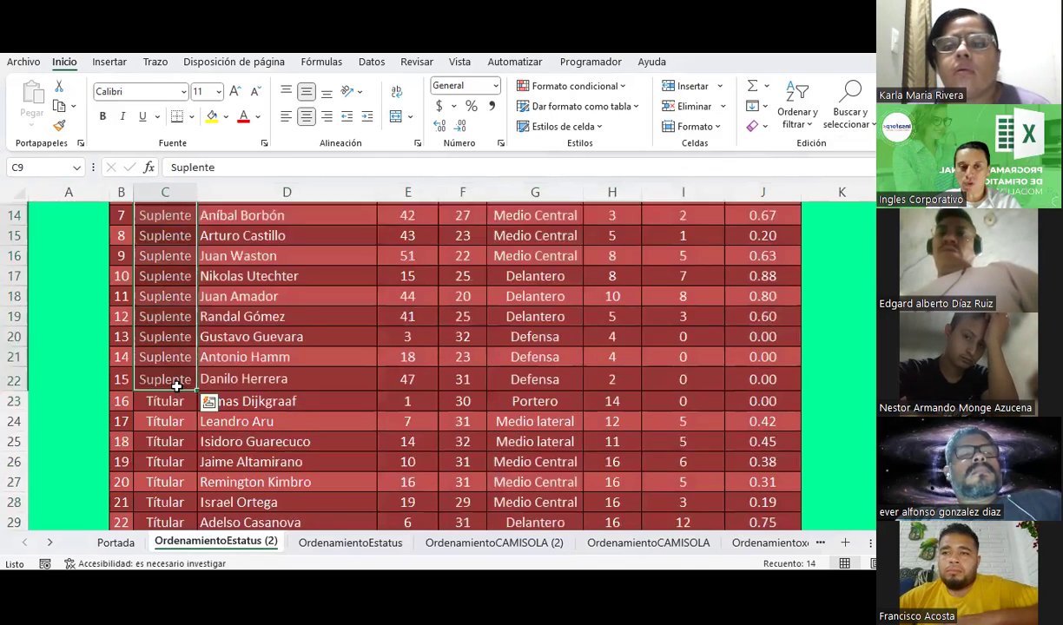
scroll(161, 342, "down", 2)
mouse_move(171, 280)
left_mouse_down()
mouse_move(161, 545)
mouse_move(159, 478)
left_mouse_up()
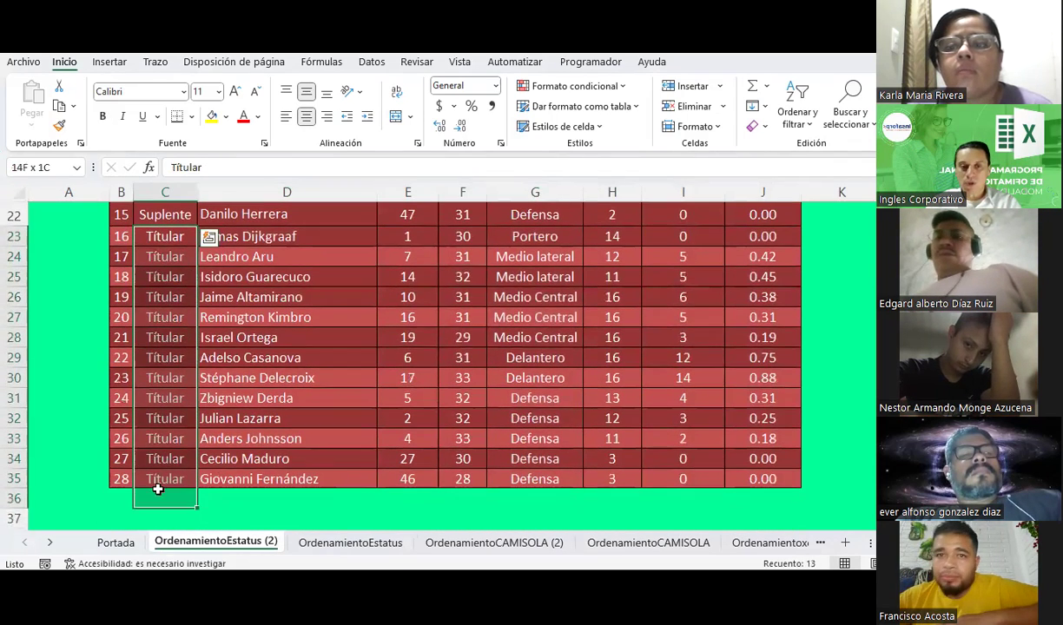
scroll(177, 320, "up", 5)
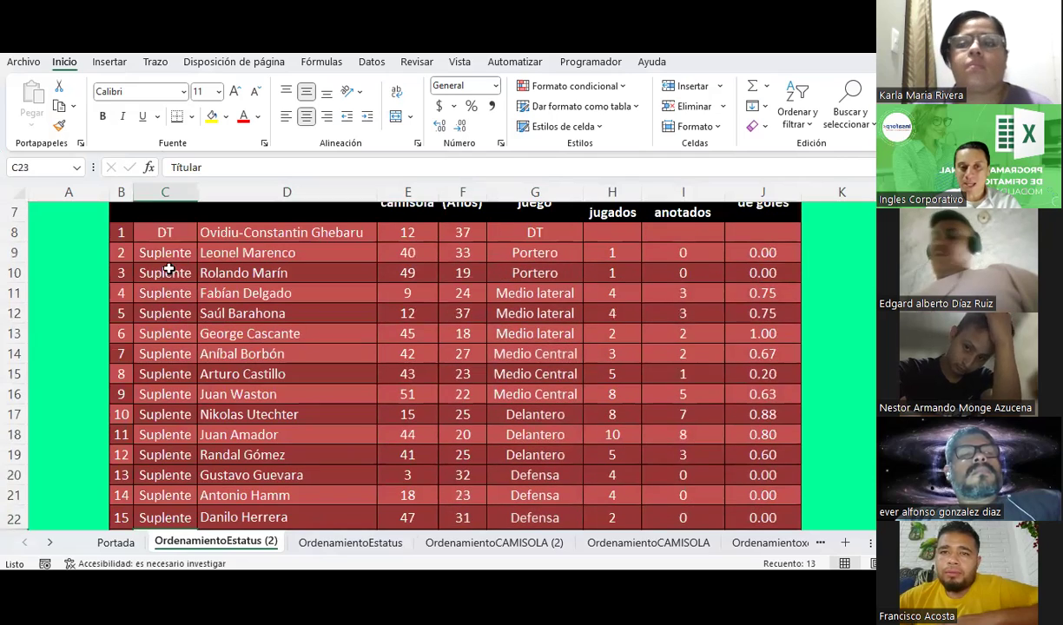
left_click_drag(173, 253, 164, 492)
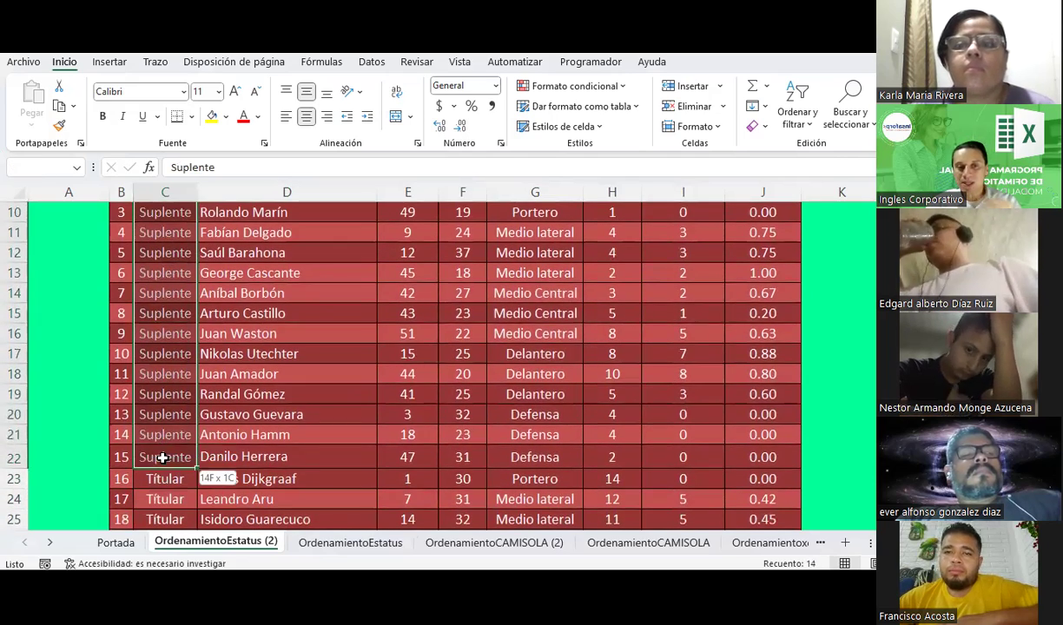
left_click_drag(164, 492, 162, 458)
scroll(162, 457, "up", 1)
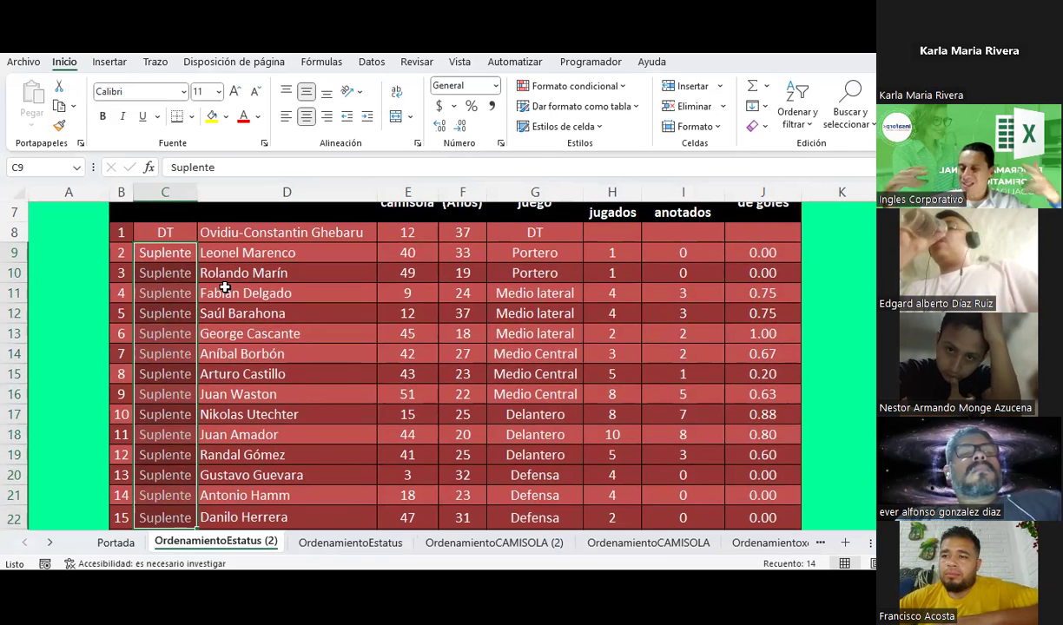
left_click(511, 545)
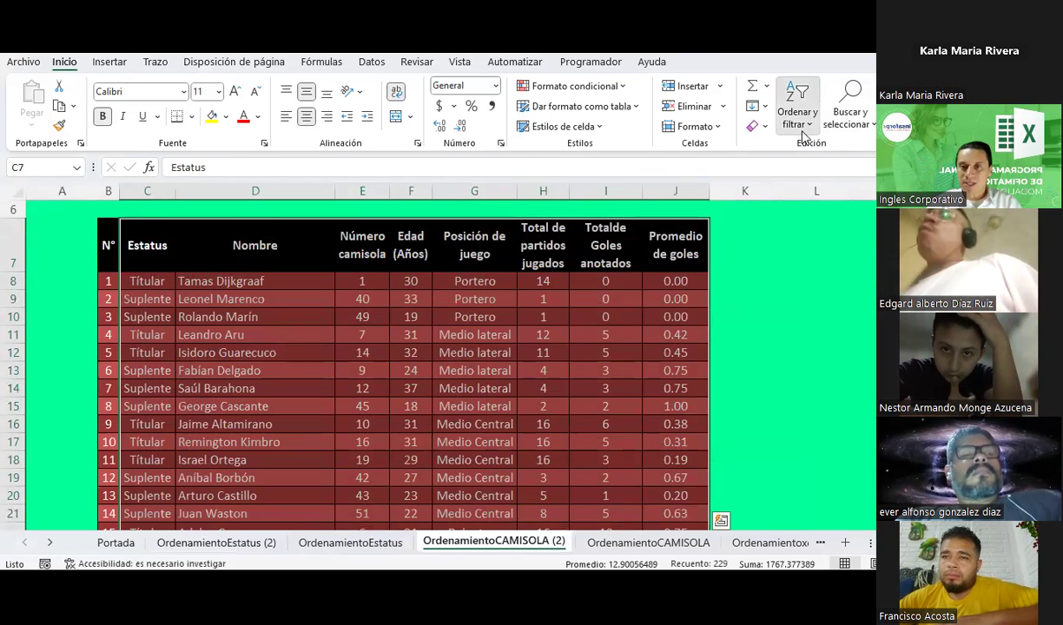
Step: Create a custom sort by Estatus with a second Nombre level, and apply it
left_click(797, 122)
left_click(786, 186)
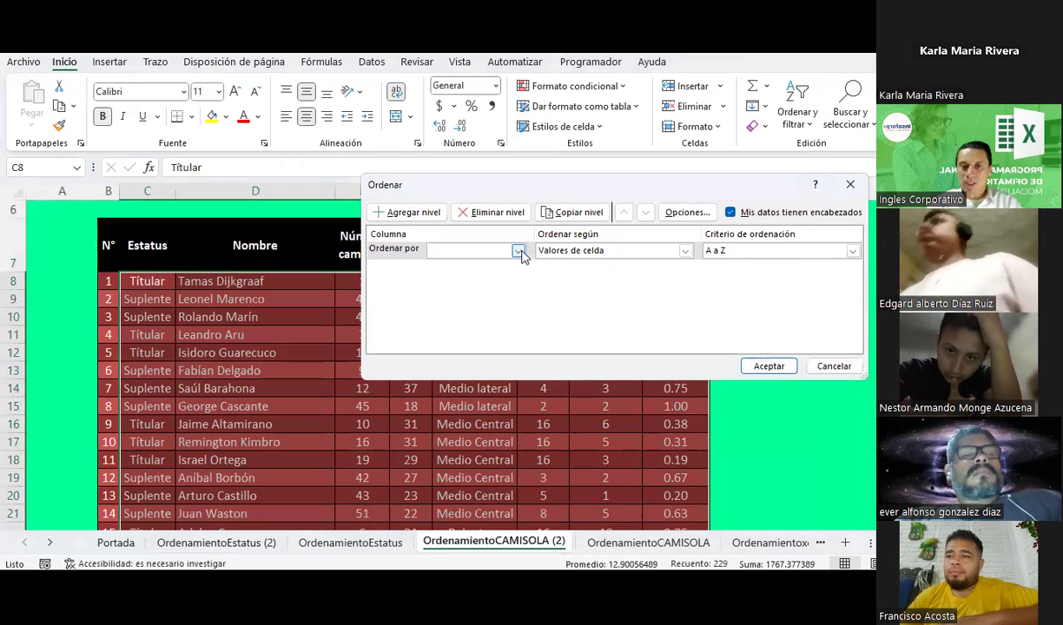
left_click(519, 251)
left_click(469, 265)
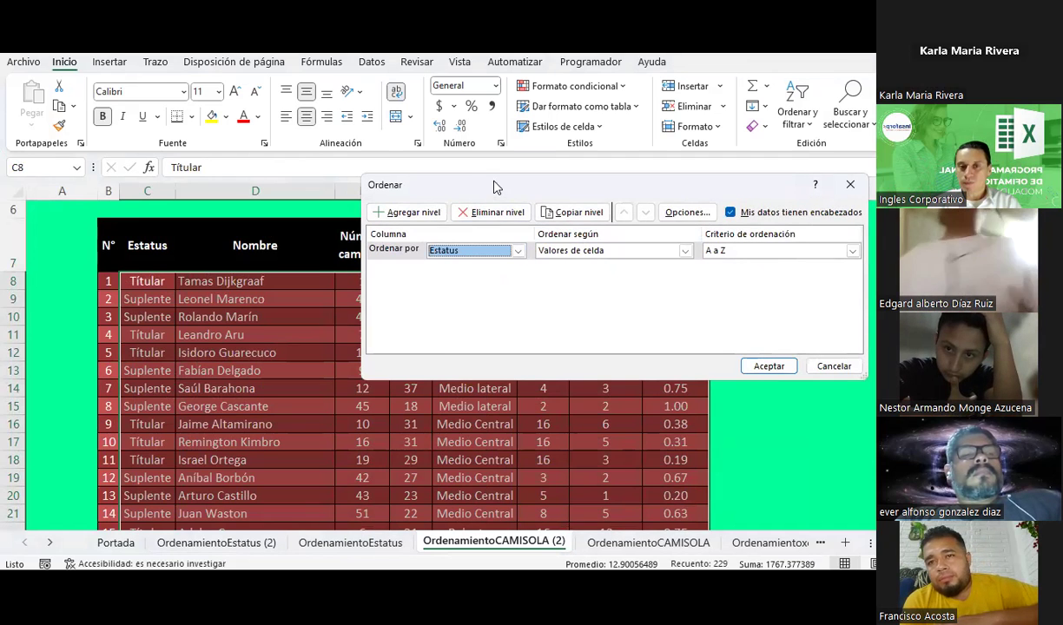
left_click_drag(473, 186, 268, 106)
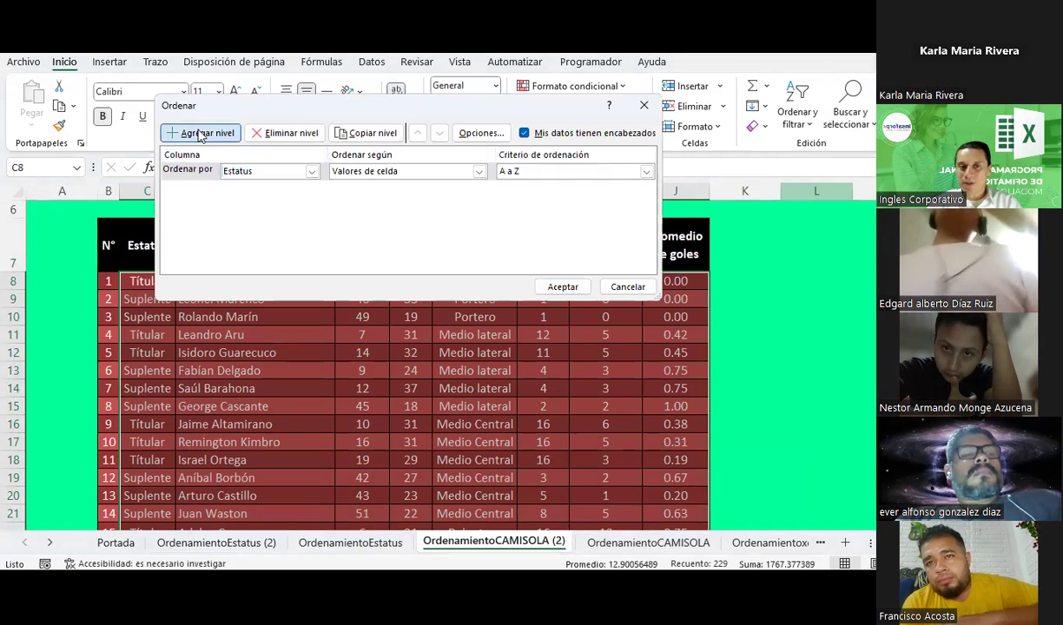
left_click(198, 131)
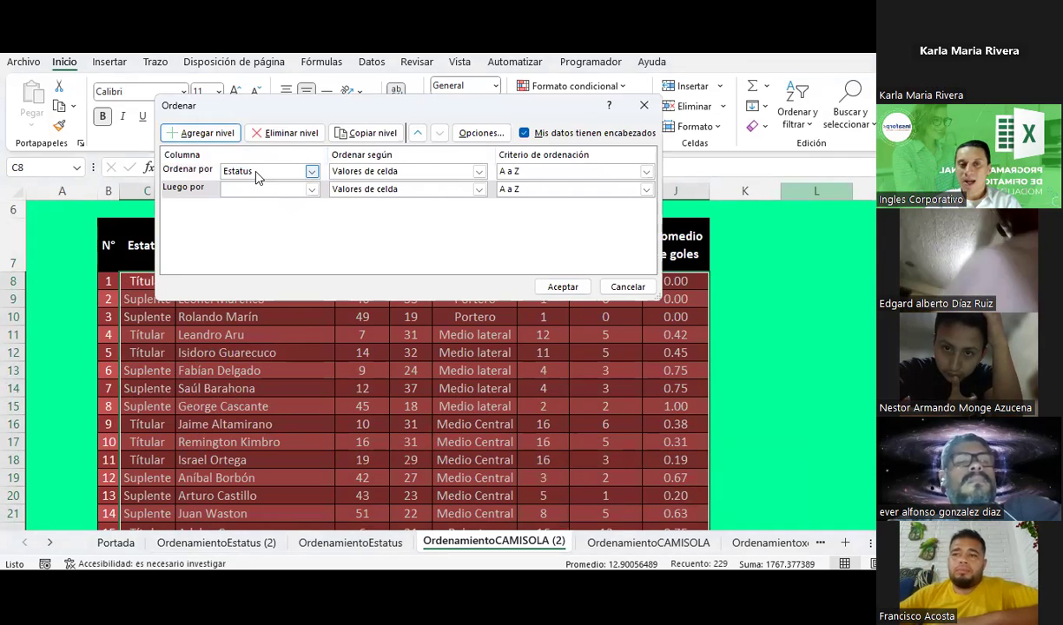
left_click(311, 190)
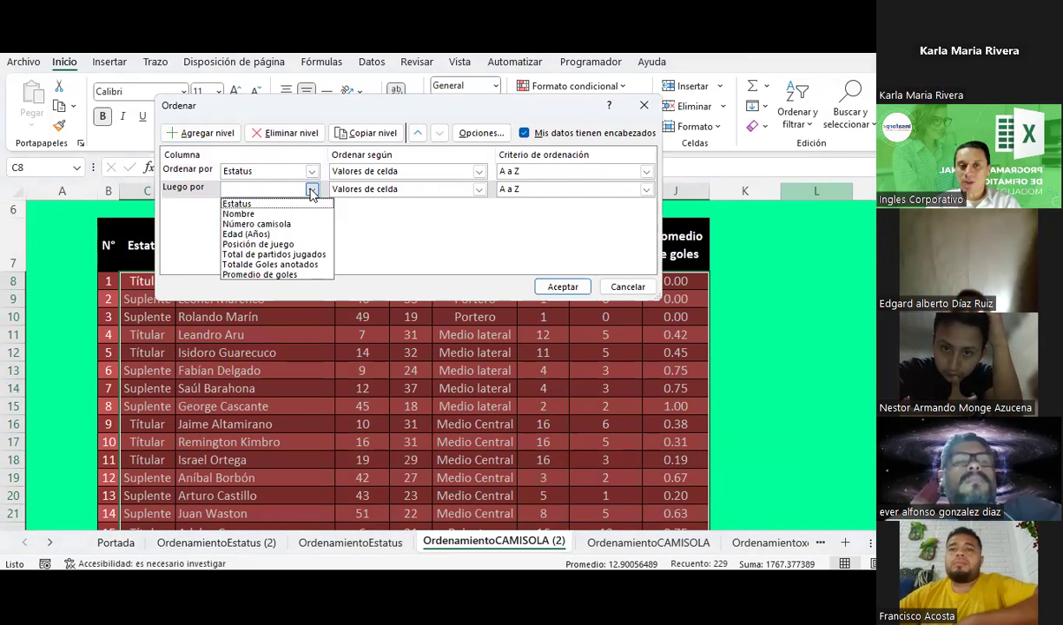
left_click(238, 214)
left_click_drag(290, 116, 387, 128)
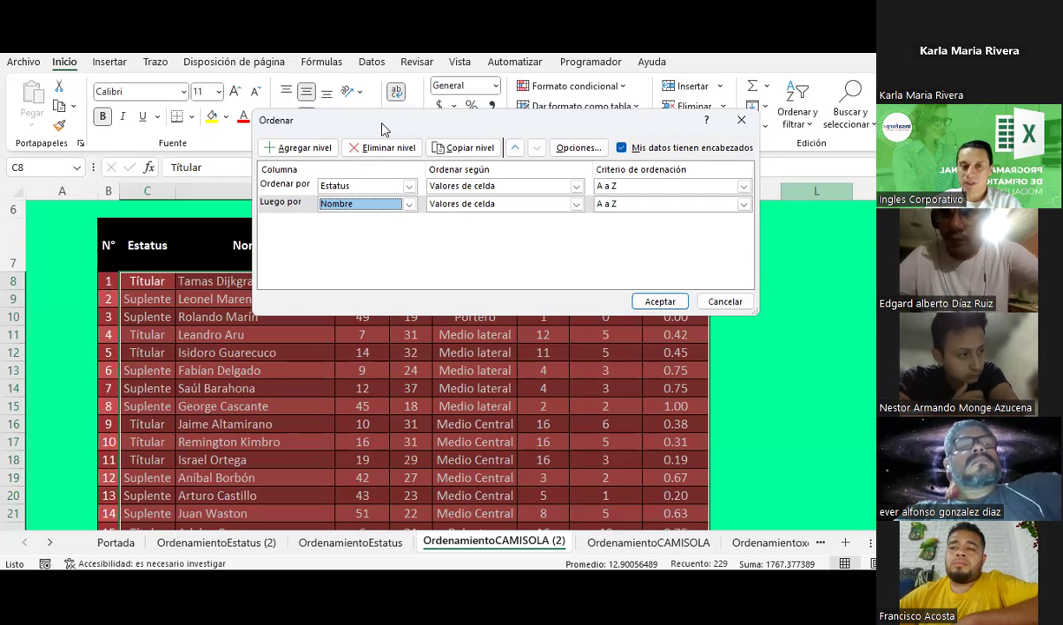
left_click(660, 301)
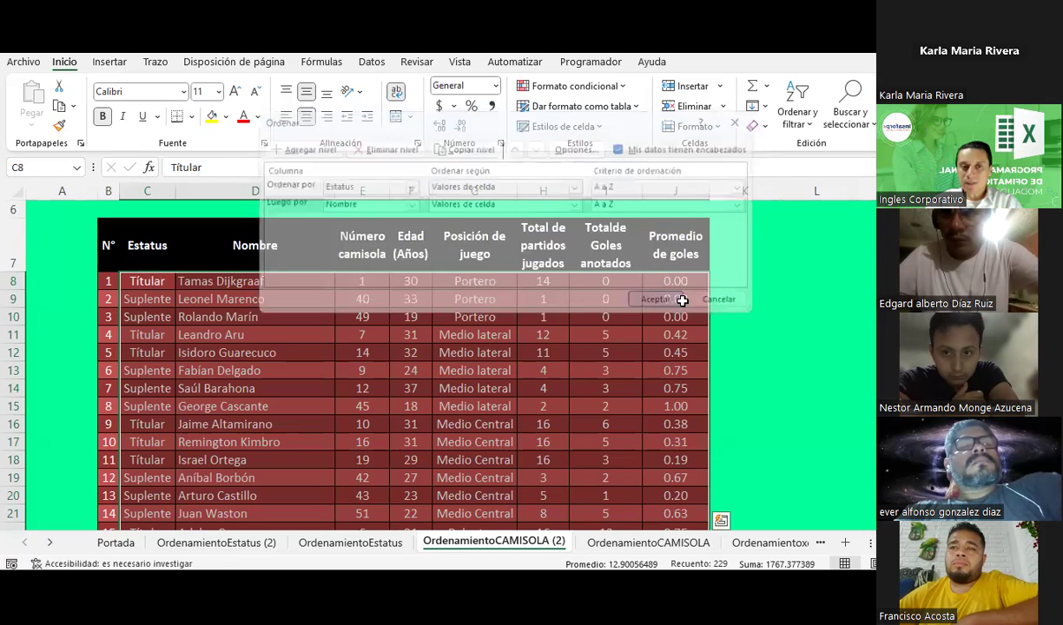
scroll(185, 368, "down", 1)
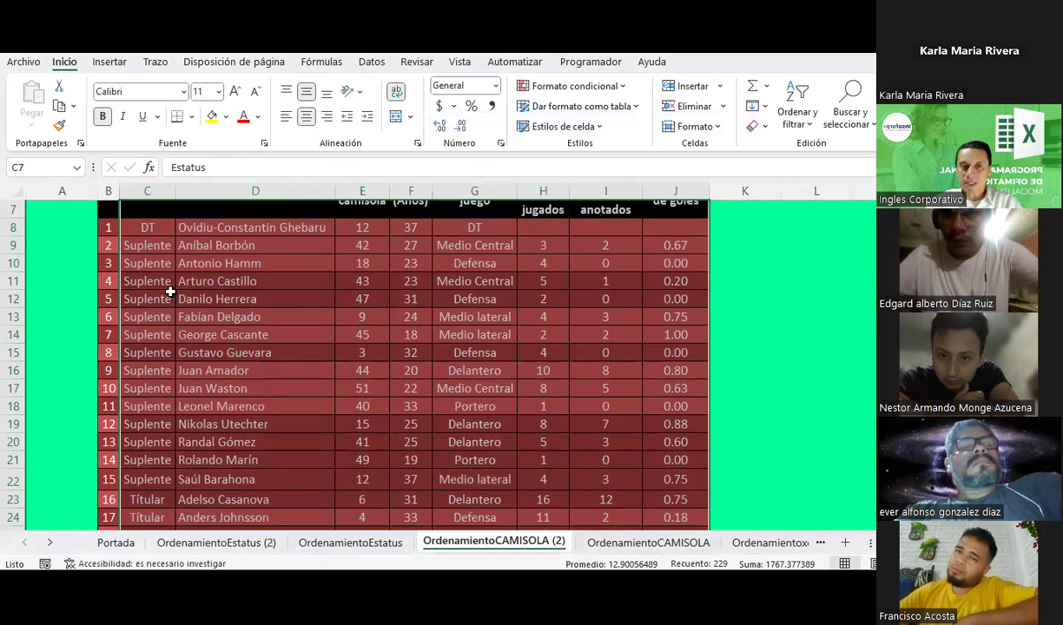
Step: Move OrdenamientoEstatus (2) after OrdenamientoEstatus and return to OrdenamientoCAMISOLA (2)
left_click(260, 545)
left_click_drag(419, 547, 408, 547)
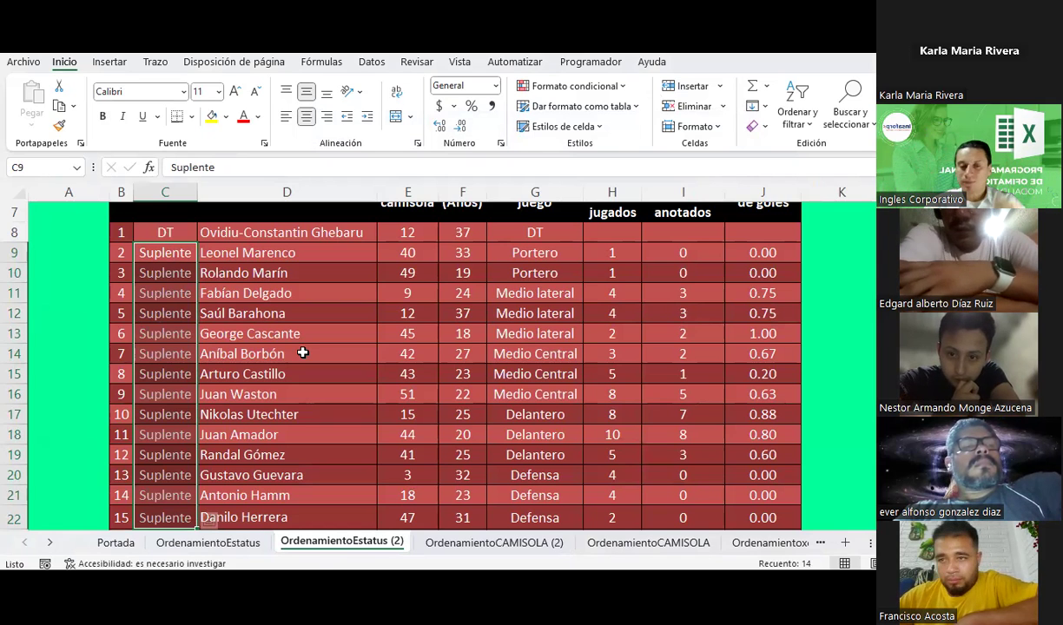
left_click(499, 544)
left_click_drag(159, 248, 162, 480)
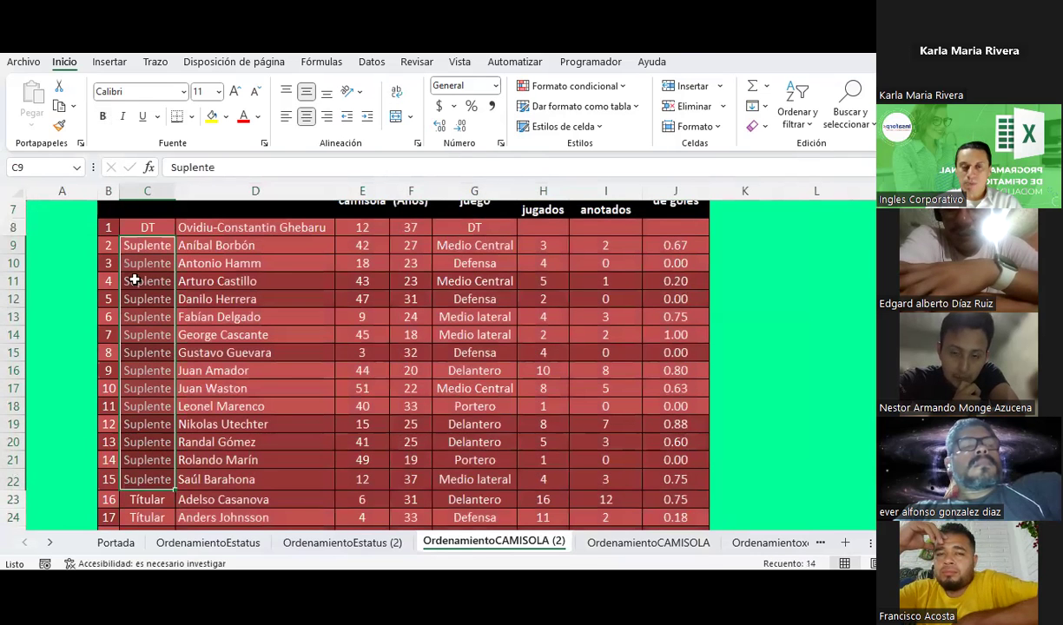
scroll(149, 286, "up", 1)
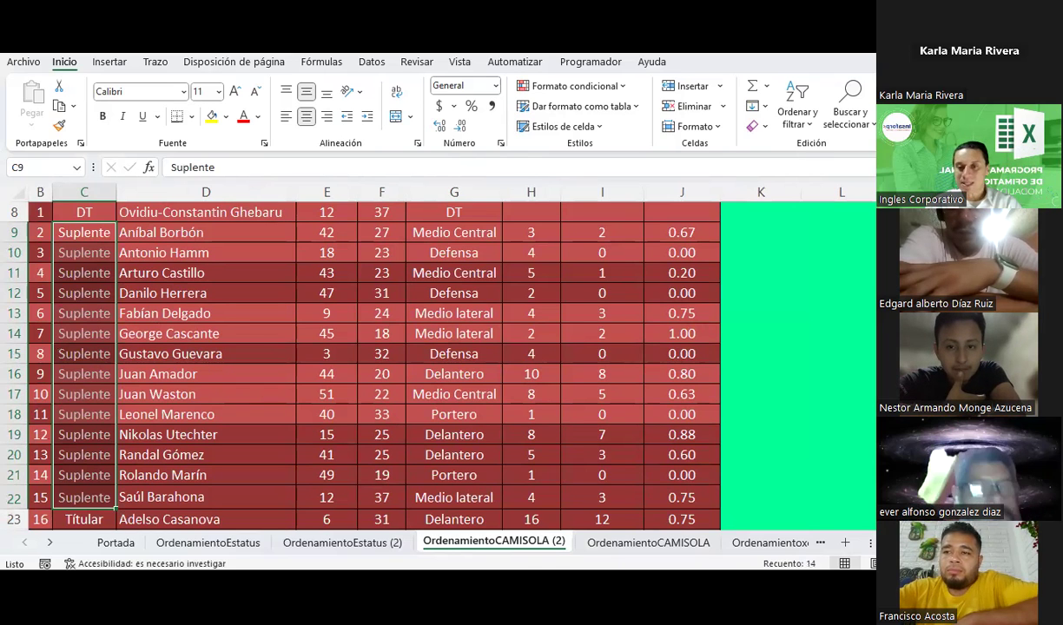
scroll(232, 326, "left", 1)
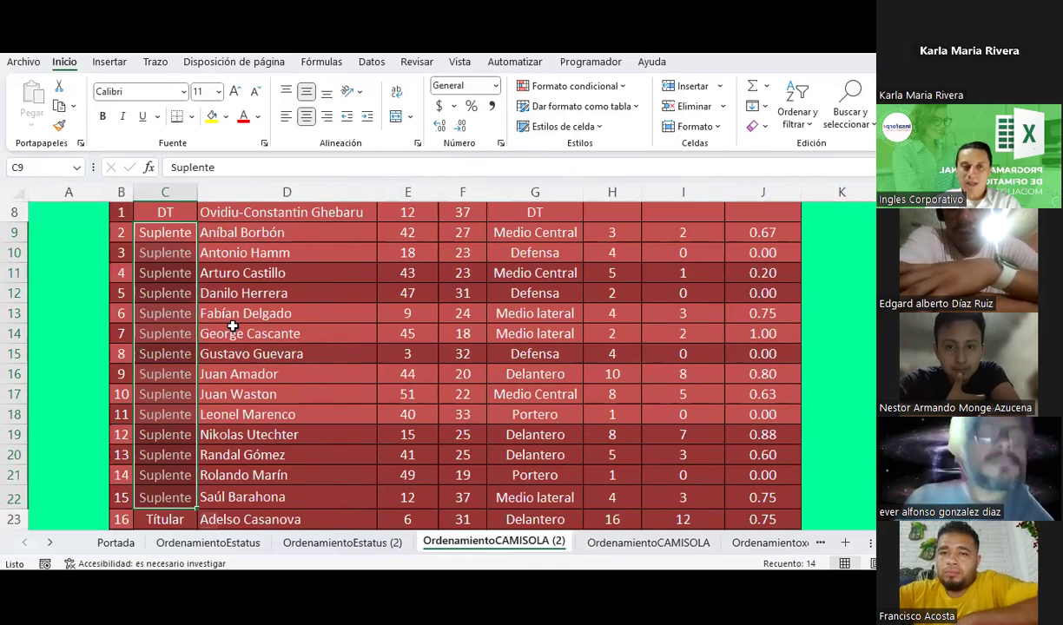
scroll(233, 326, "up", 1)
scroll(233, 325, "down", 1)
scroll(232, 326, "up", 2)
scroll(233, 326, "down", 1)
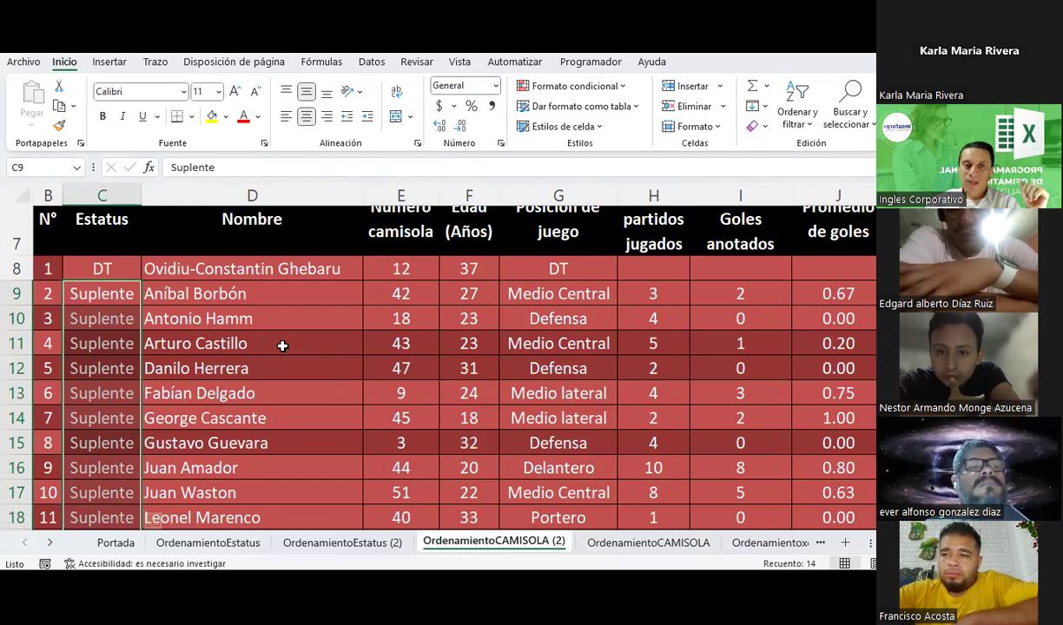
left_click(258, 333)
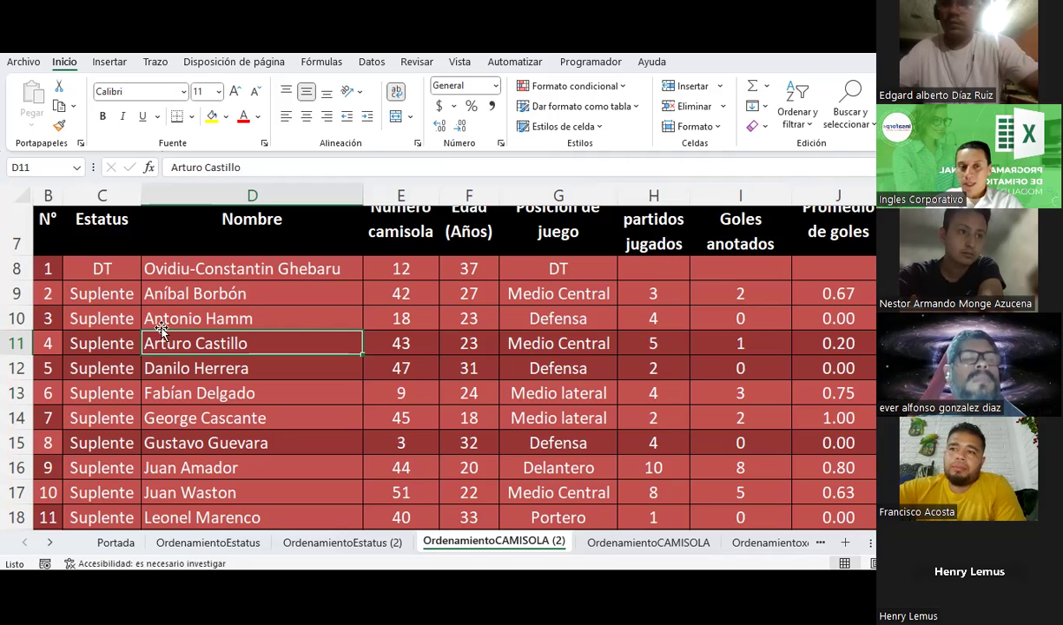
left_click(279, 294)
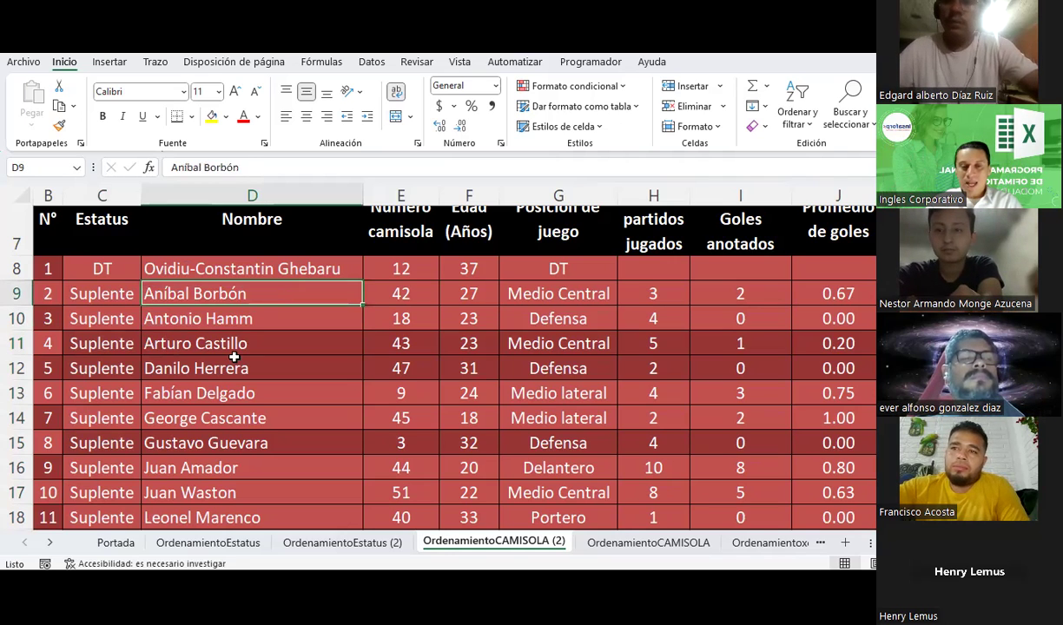
scroll(234, 357, "down", 2)
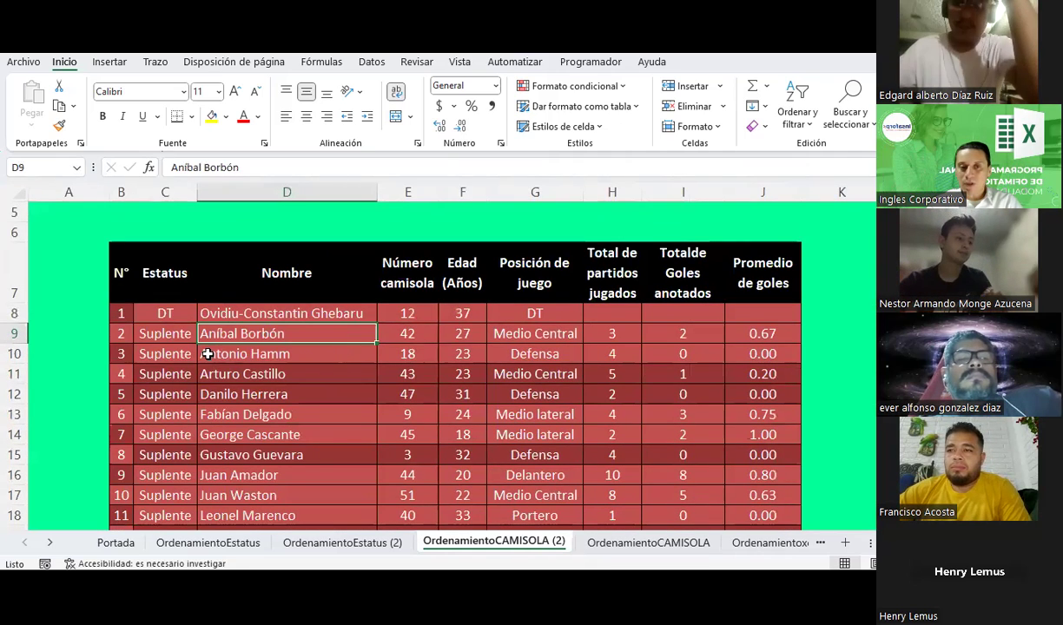
scroll(205, 354, "down", 2)
scroll(205, 354, "up", 1)
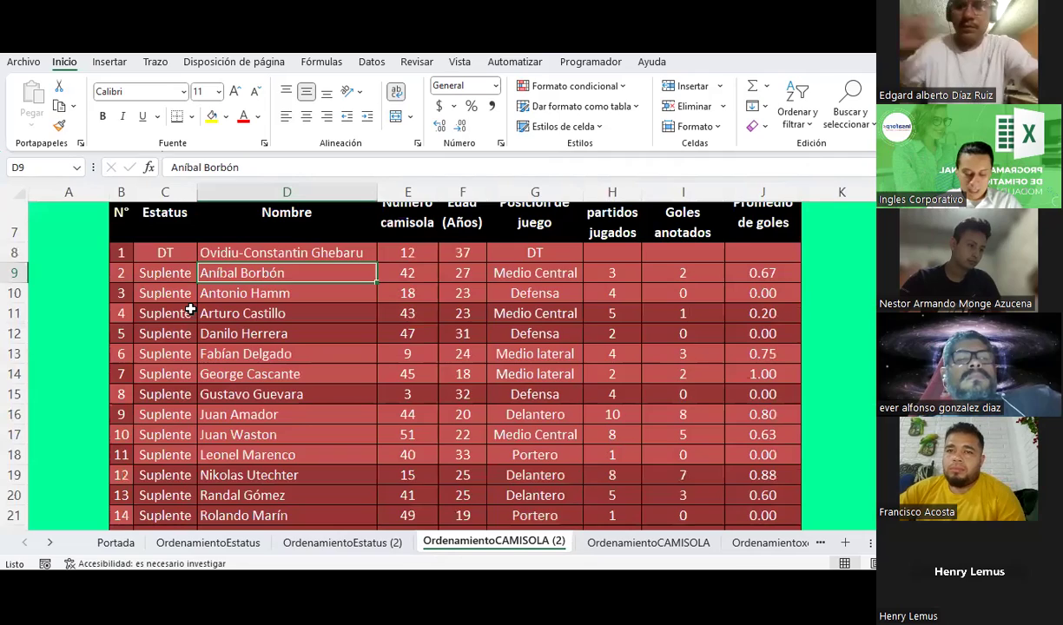
scroll(190, 308, "up", 1)
scroll(191, 308, "up", 1)
left_click(191, 304)
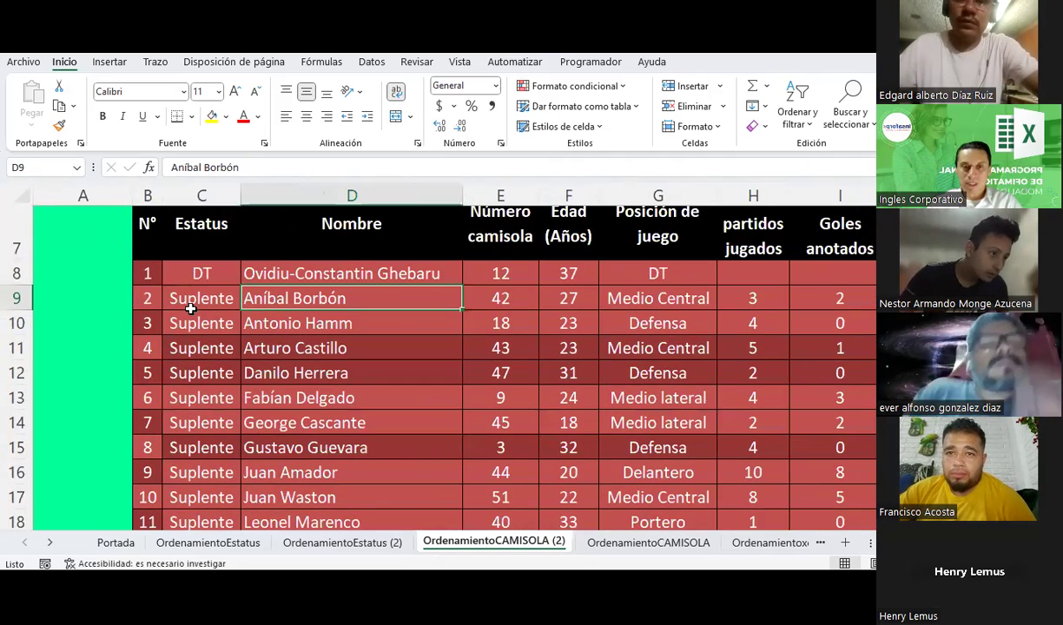
key("ctrl+shift+Down")
scroll(190, 308, "down", 1)
scroll(190, 308, "down", 1)
scroll(190, 308, "down", 1)
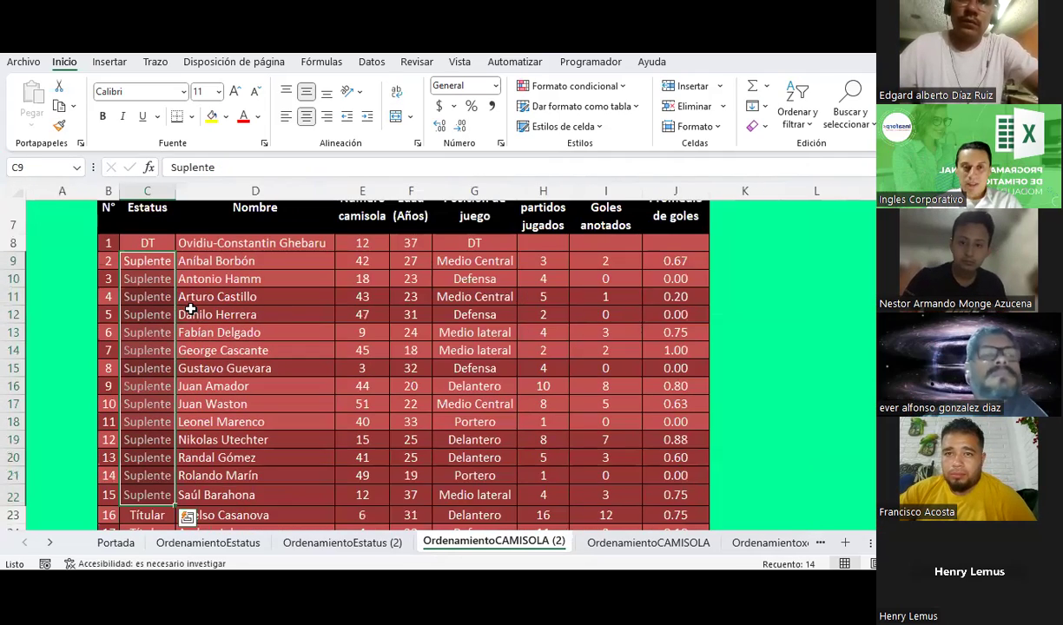
Step: Restore the original order, then start a headerless custom sort by Columna C
key("ctrl+v")
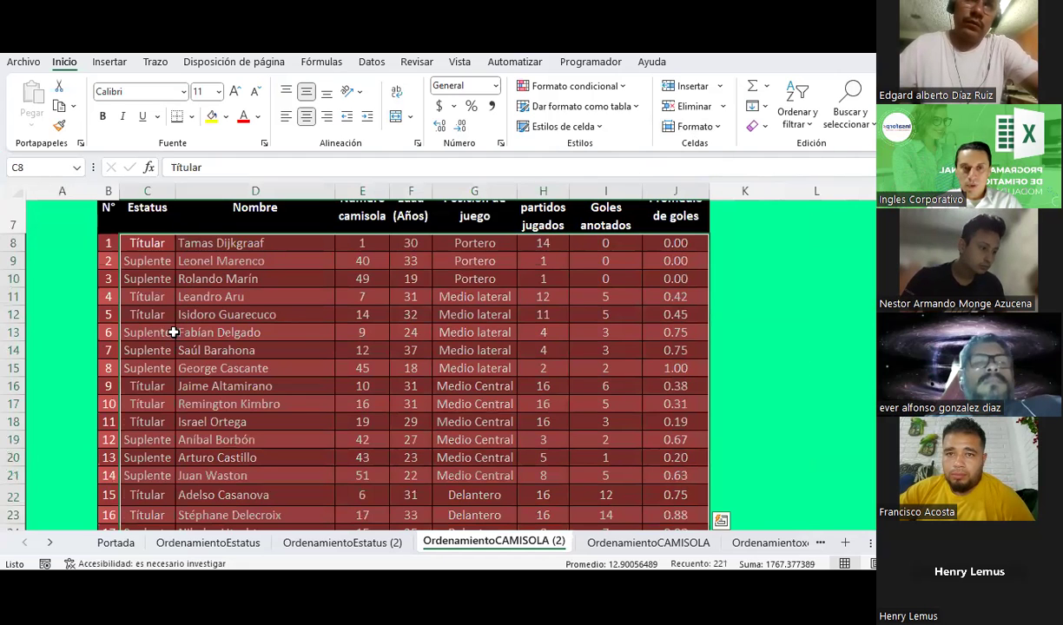
left_click(797, 117)
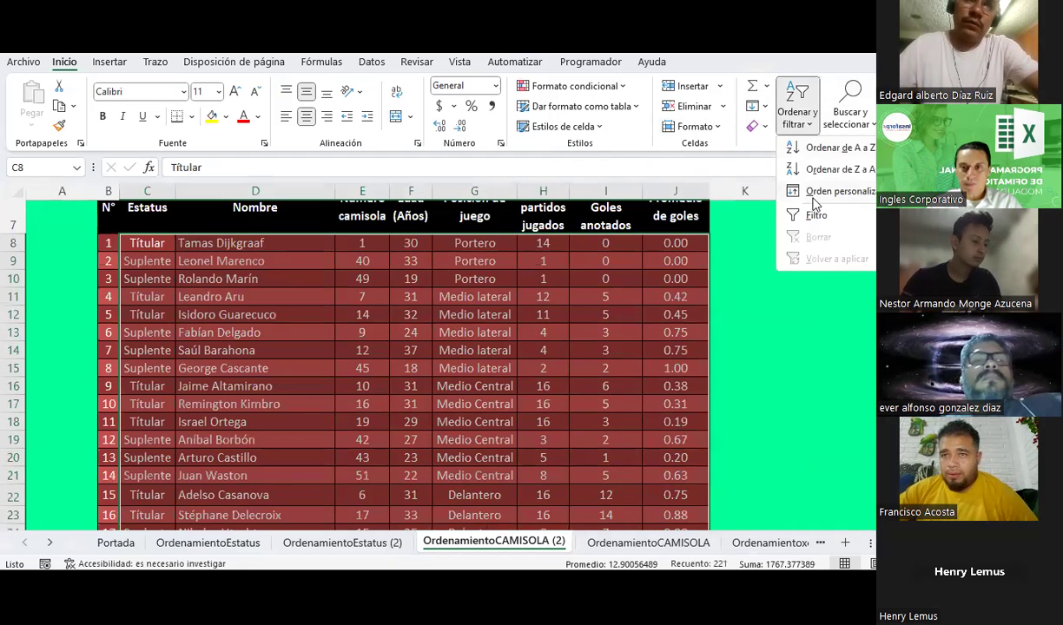
left_click(817, 192)
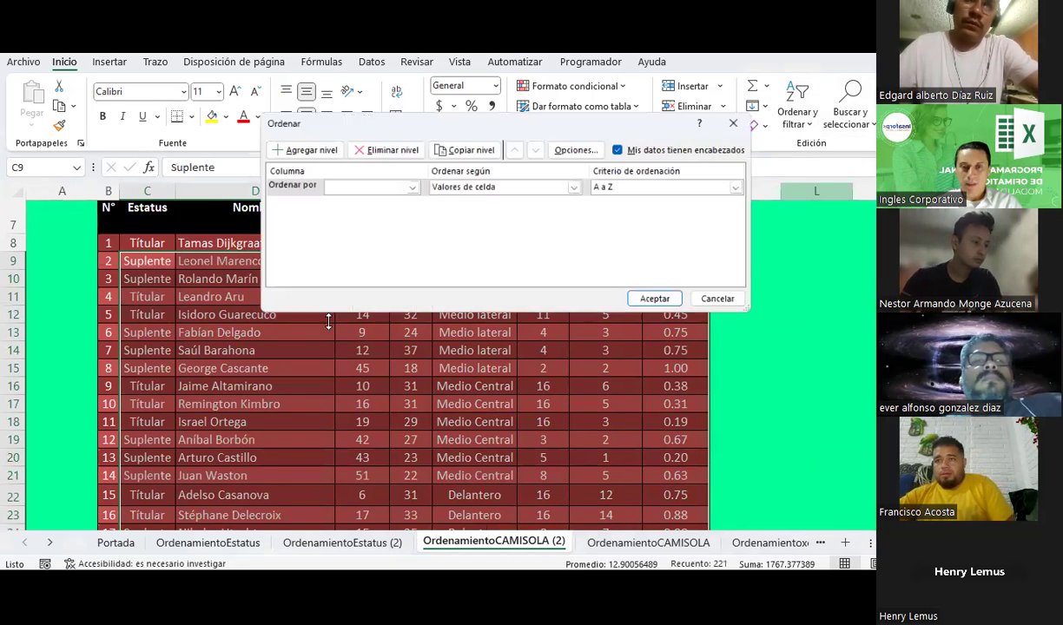
left_click(391, 186)
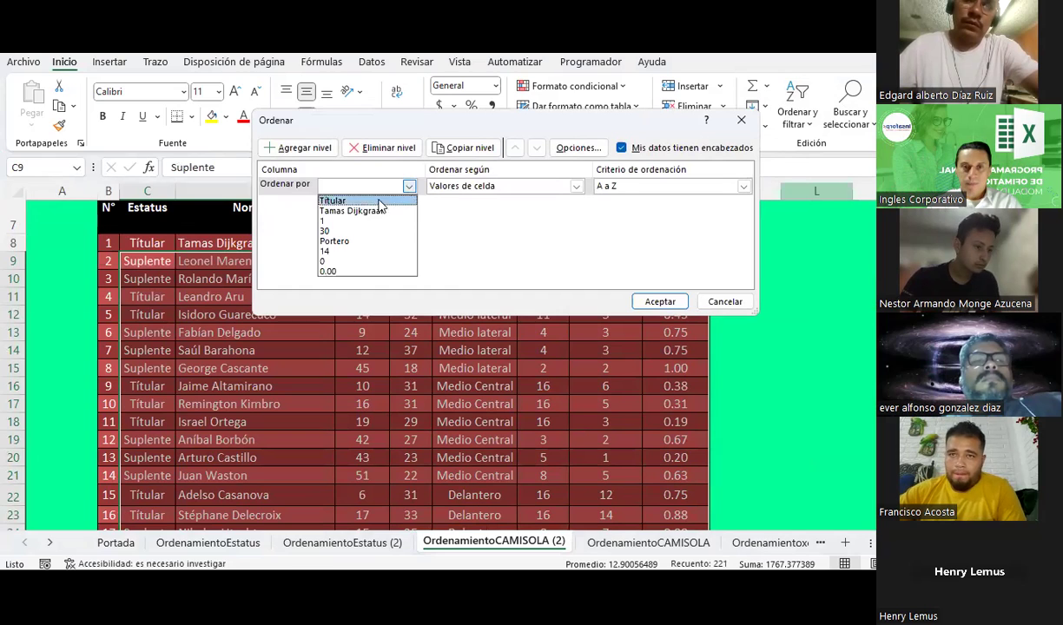
left_click(609, 228)
left_click(622, 148)
left_click(405, 185)
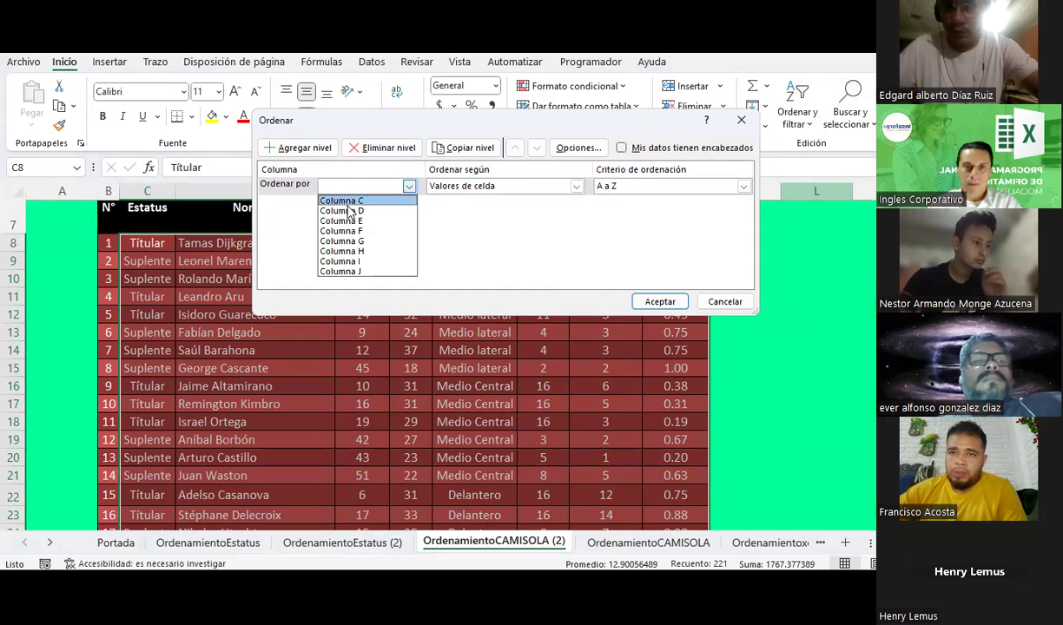
left_click(347, 203)
Step: Add a second level by Columna D and apply the two-level sort
left_click(296, 148)
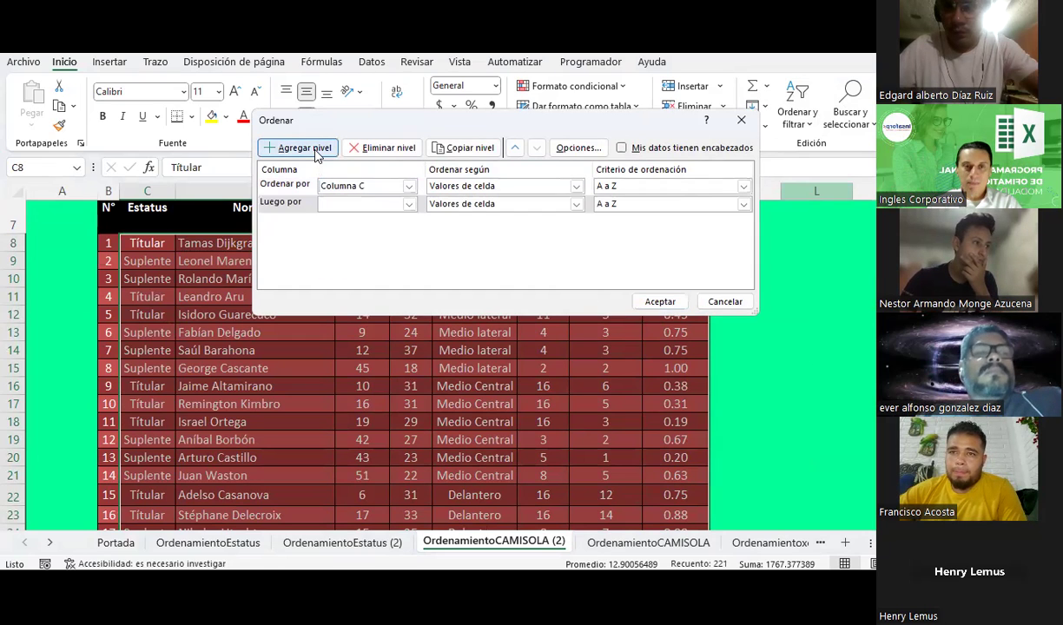
left_click(410, 207)
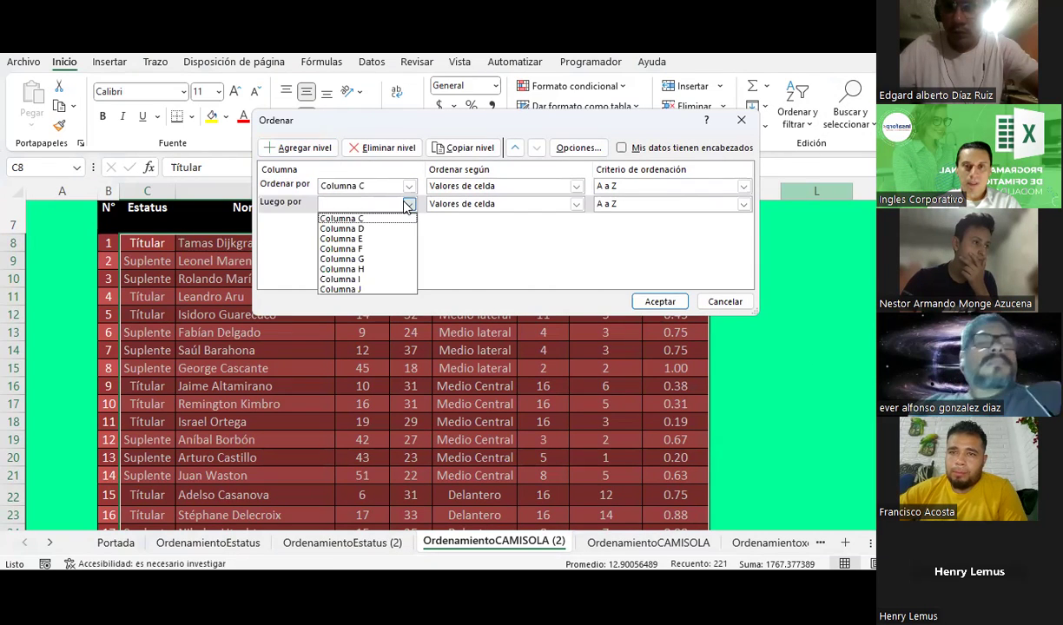
left_click(378, 132)
left_click_drag(386, 135, 510, 184)
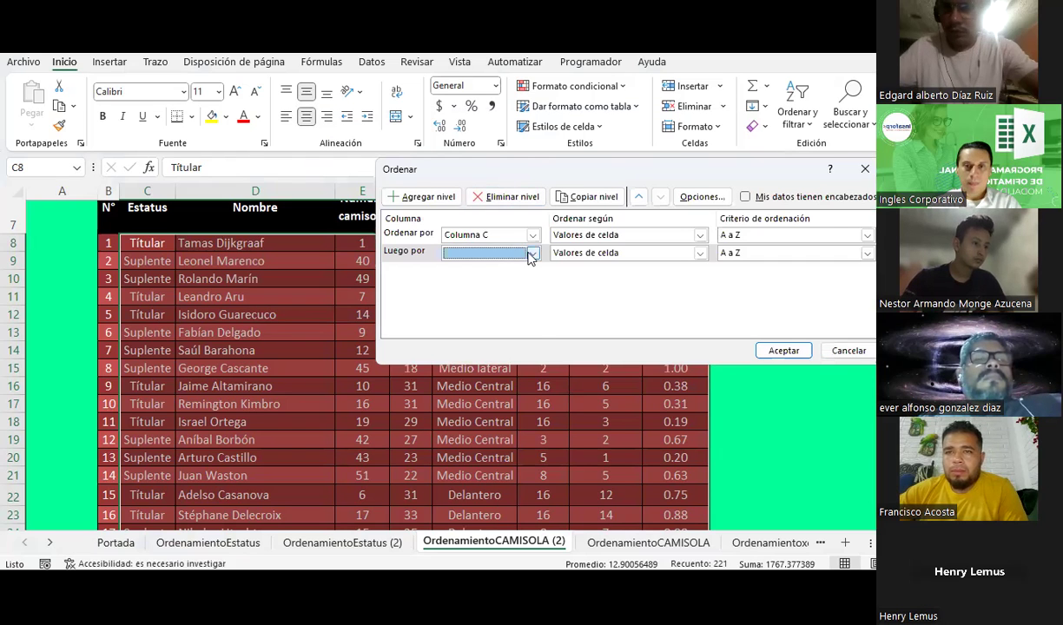
left_click(532, 253)
left_click(490, 278)
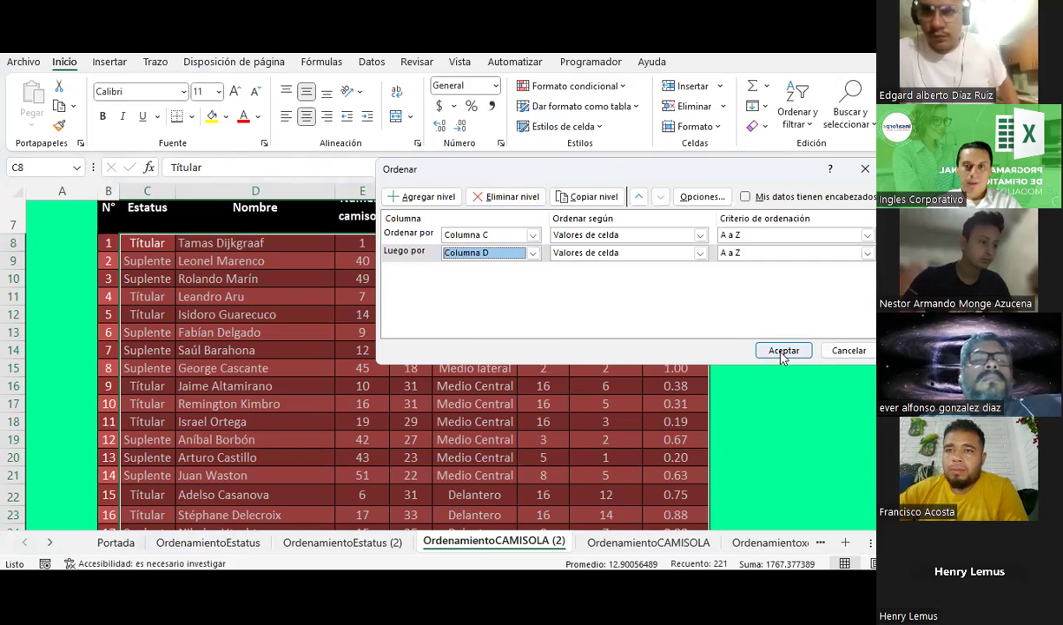
left_click(783, 350)
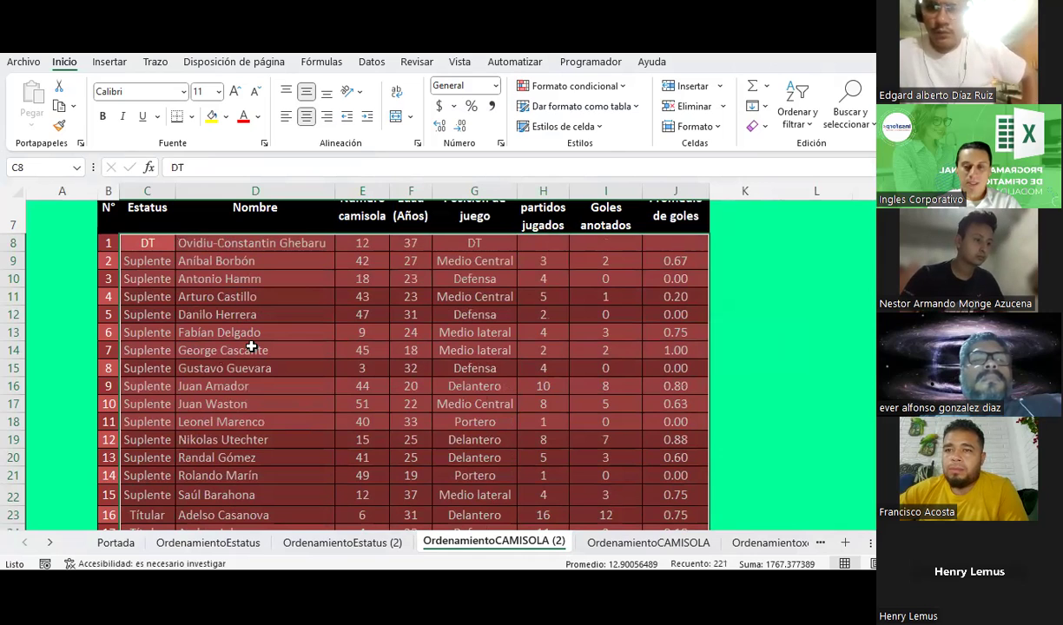
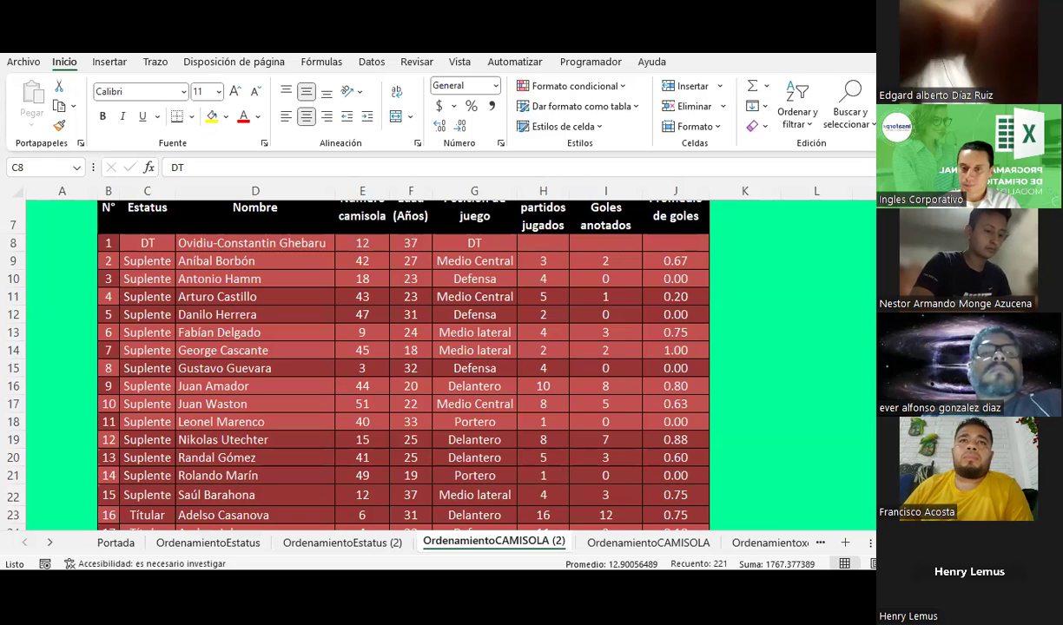
Step: Clear the table selection and switch to the Ordenamientoxcolor sheet with the players table
mouse_move(720, 546)
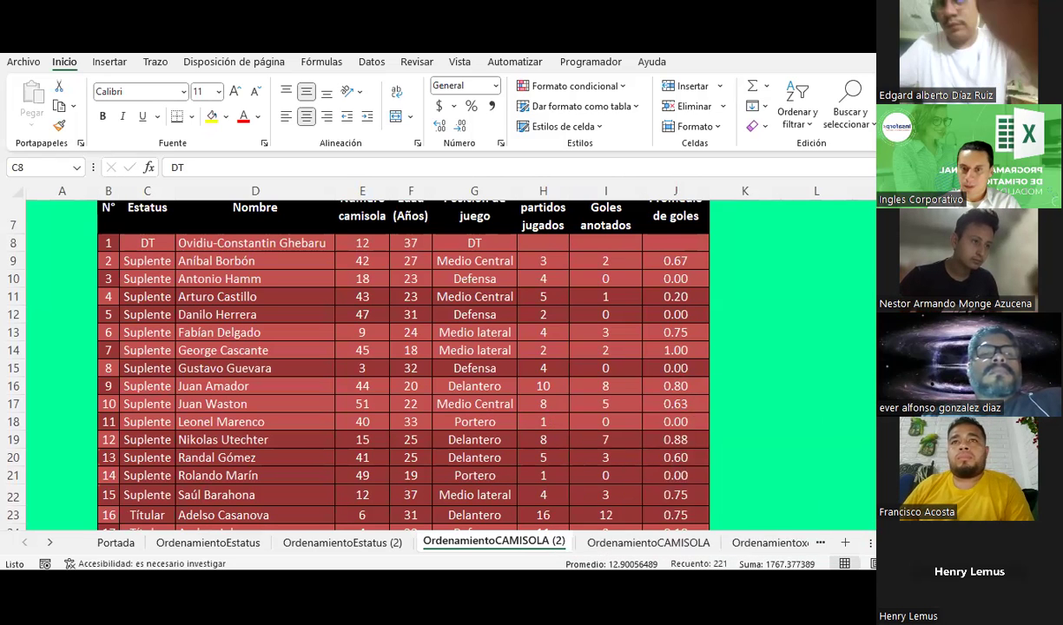
mouse_move(708, 564)
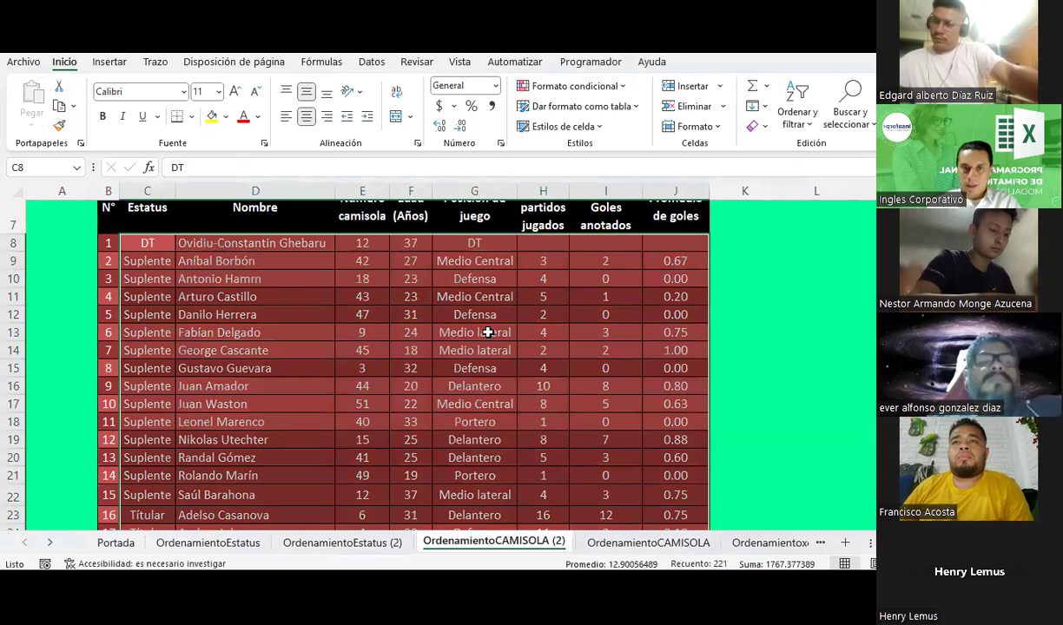
left_click(488, 333)
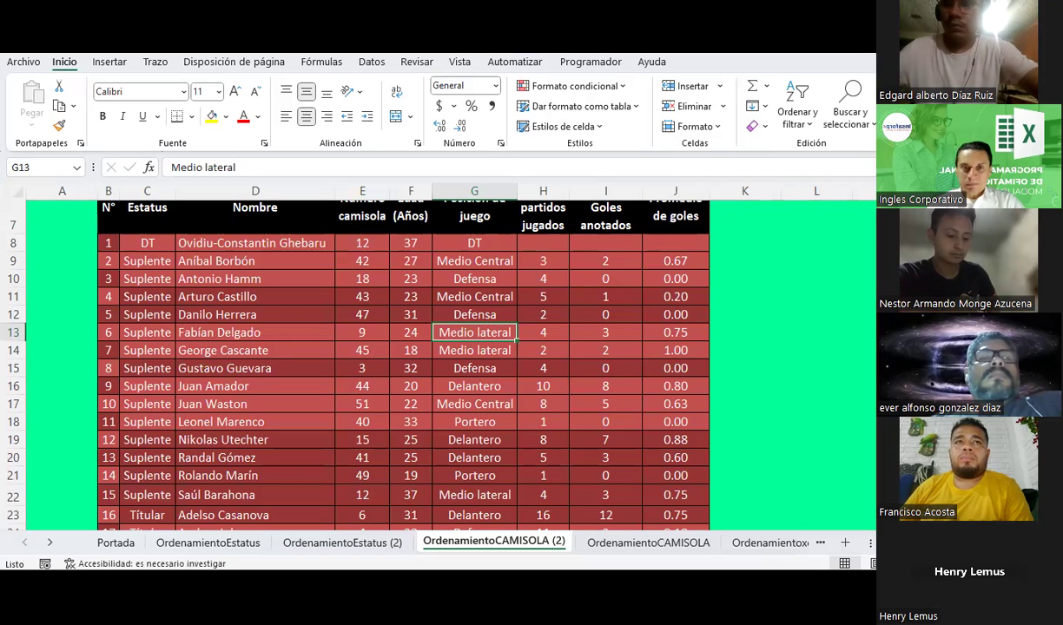
left_click(609, 425)
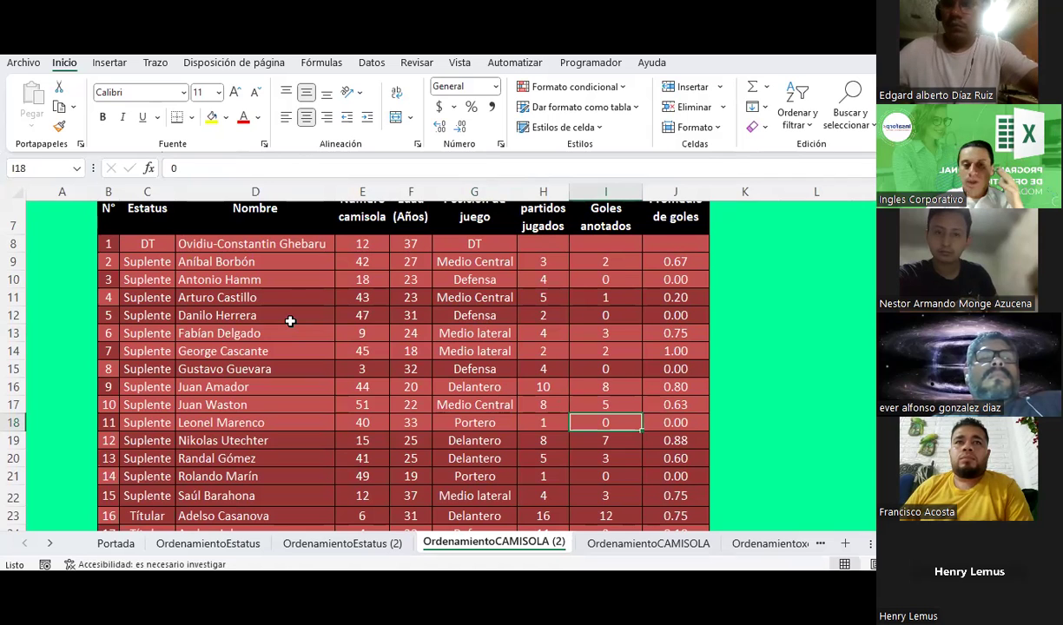
left_click(747, 543)
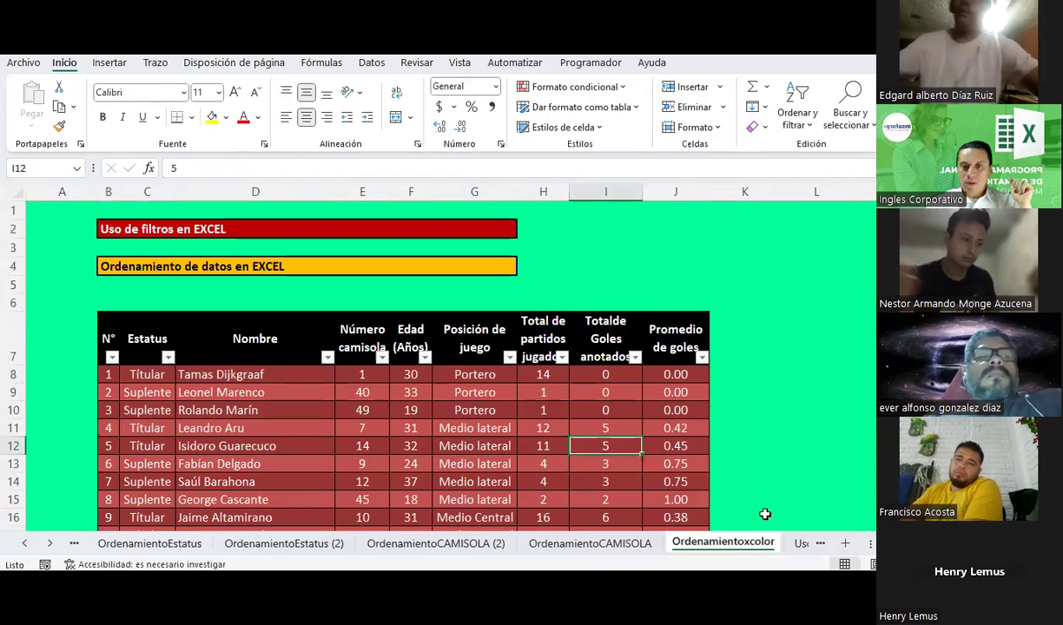
Step: Remove the filters from the Ordenamientoxcolor players table with Ctrl+Shift+L
left_click(800, 543)
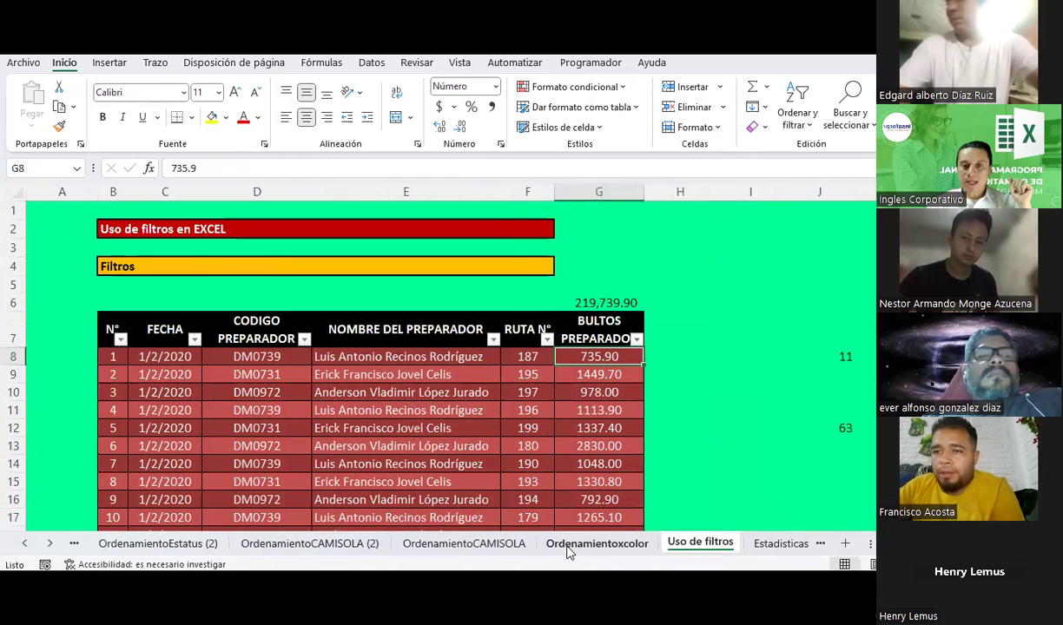
left_click(568, 547)
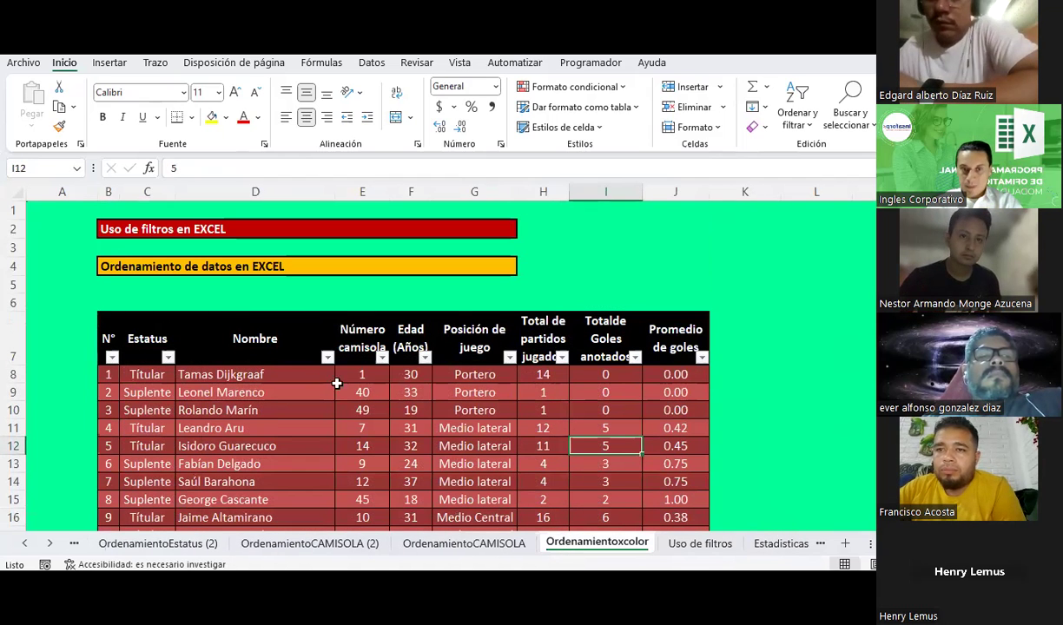
left_click(109, 337)
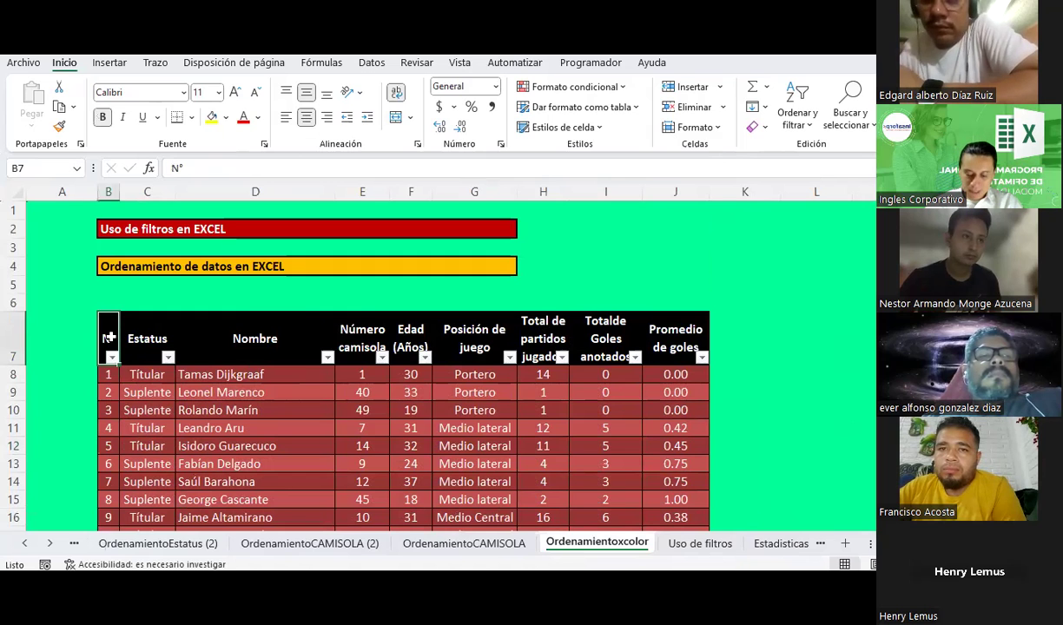
key("ctrl+shift+l")
scroll(109, 337, "down", 1)
scroll(109, 337, "down", 1)
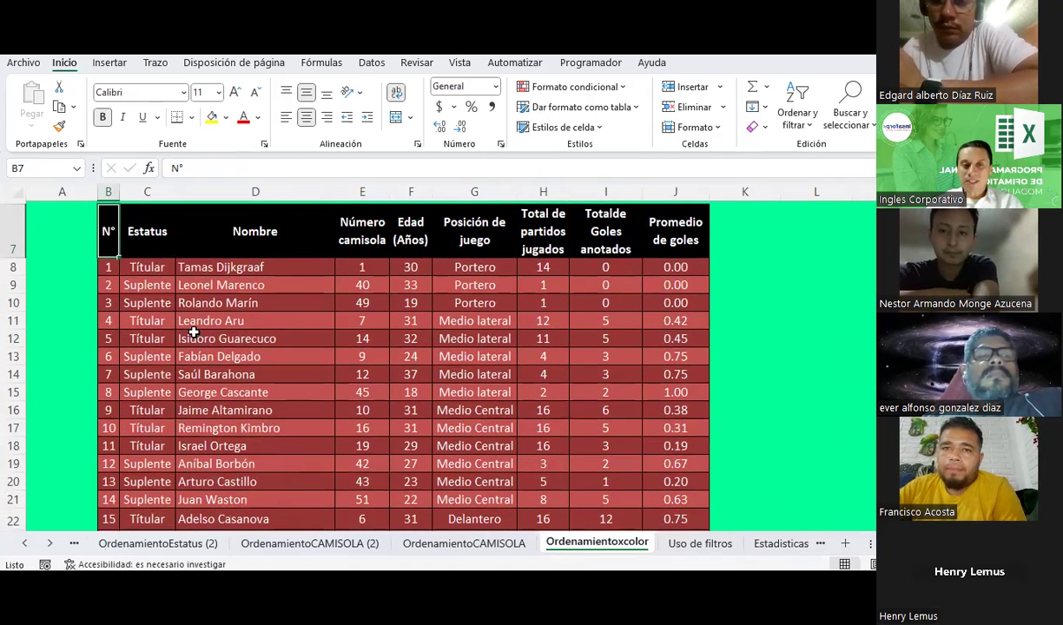
Step: Give the rows for players 10 and 11 yellow fill and black text
left_click_drag(141, 267, 657, 297)
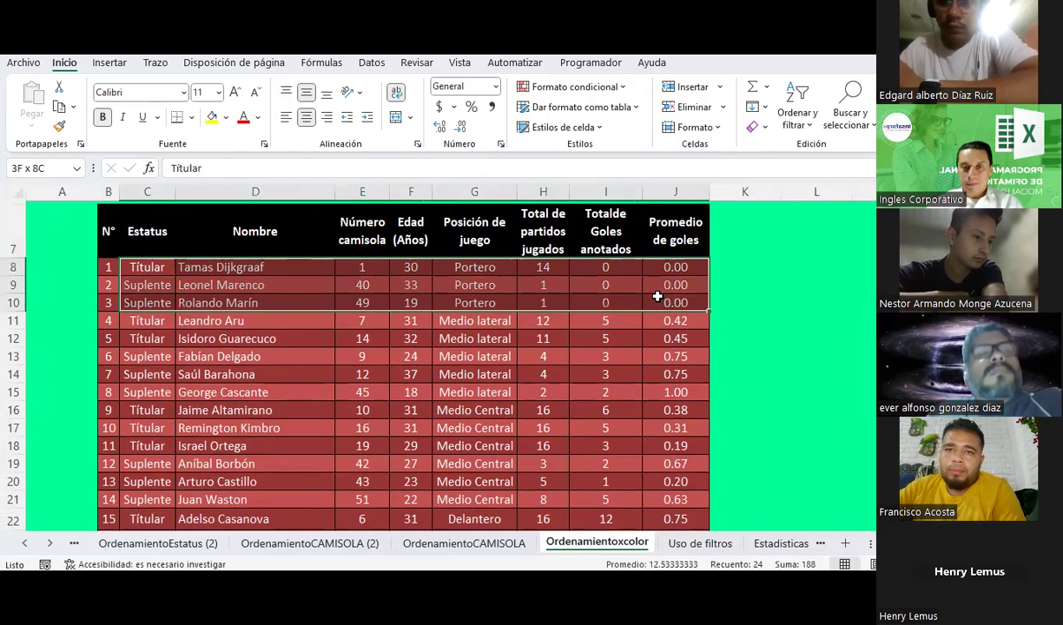
left_click(287, 391)
scroll(288, 386, "down", 2)
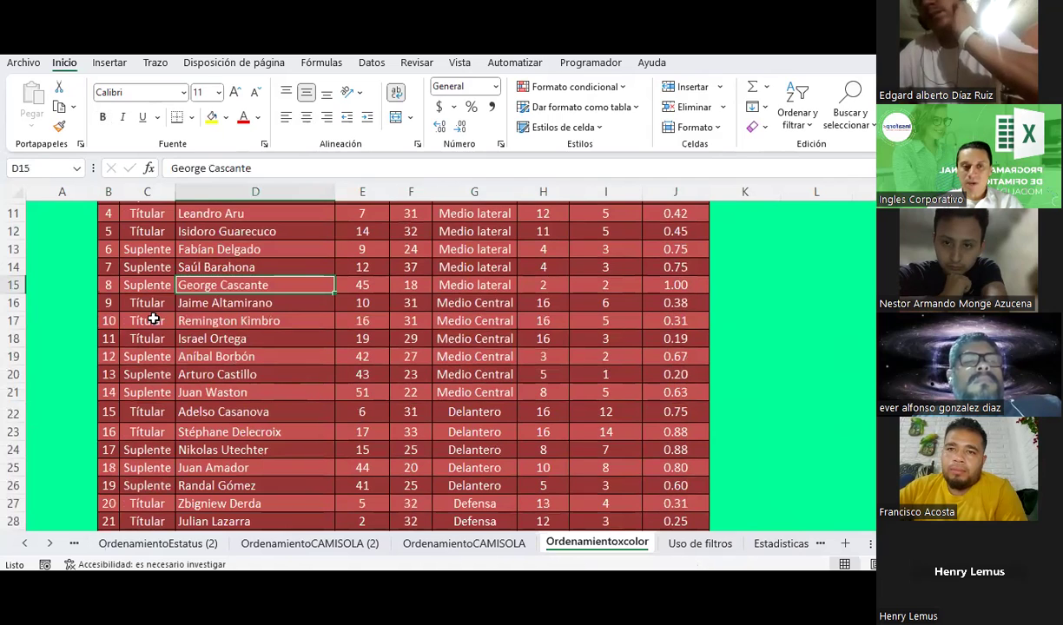
left_click_drag(153, 320, 682, 340)
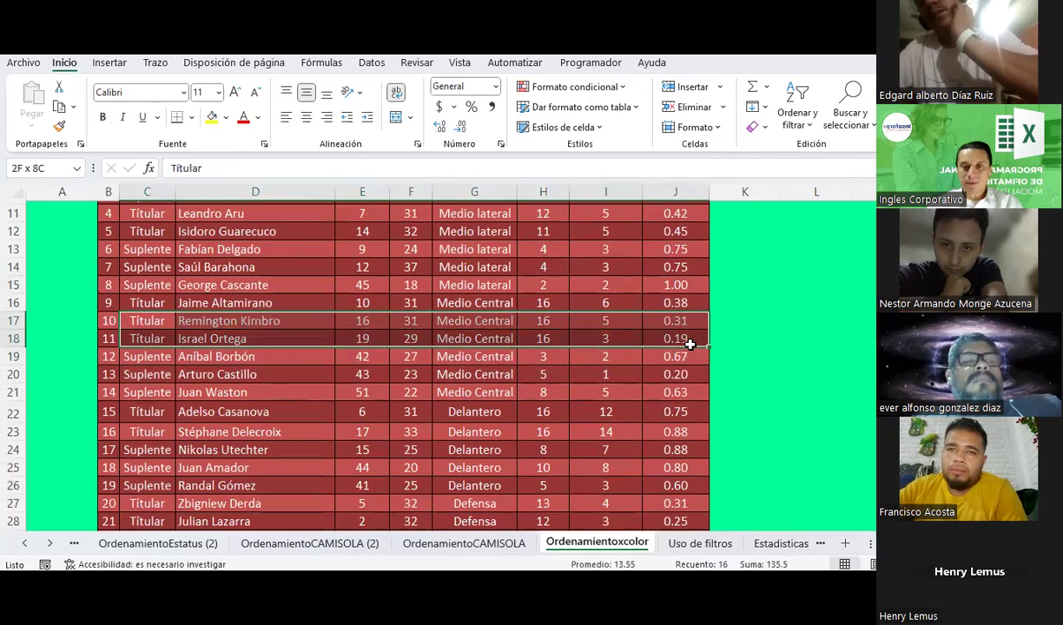
left_click(212, 118)
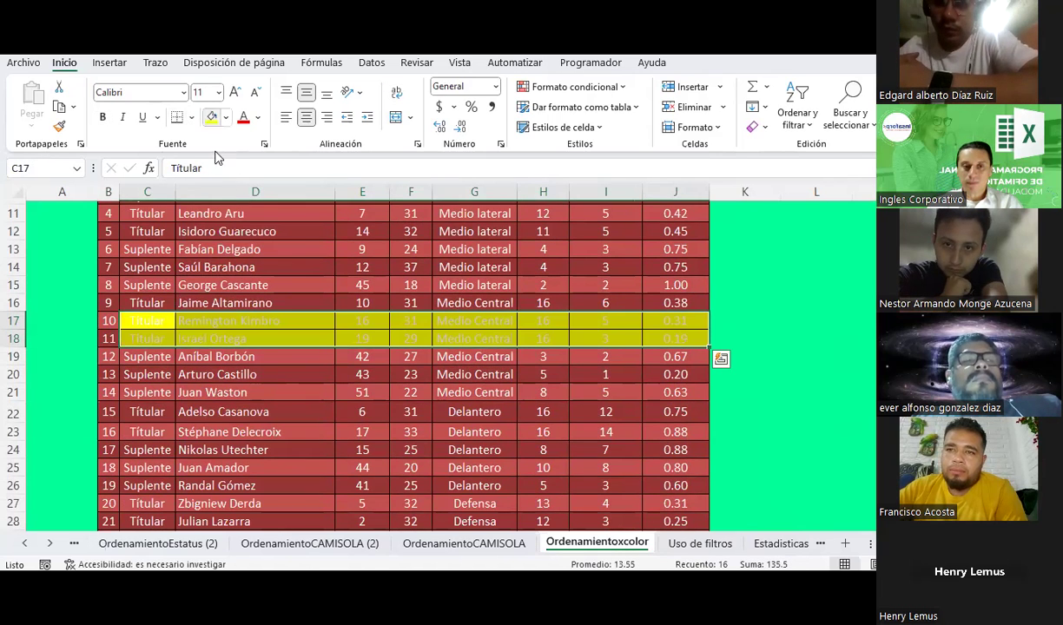
left_click(259, 118)
left_click(252, 177)
left_click(198, 374)
Step: Give the rows for players 18 and 23 yellow fill and black text
scroll(198, 385, "down", 1)
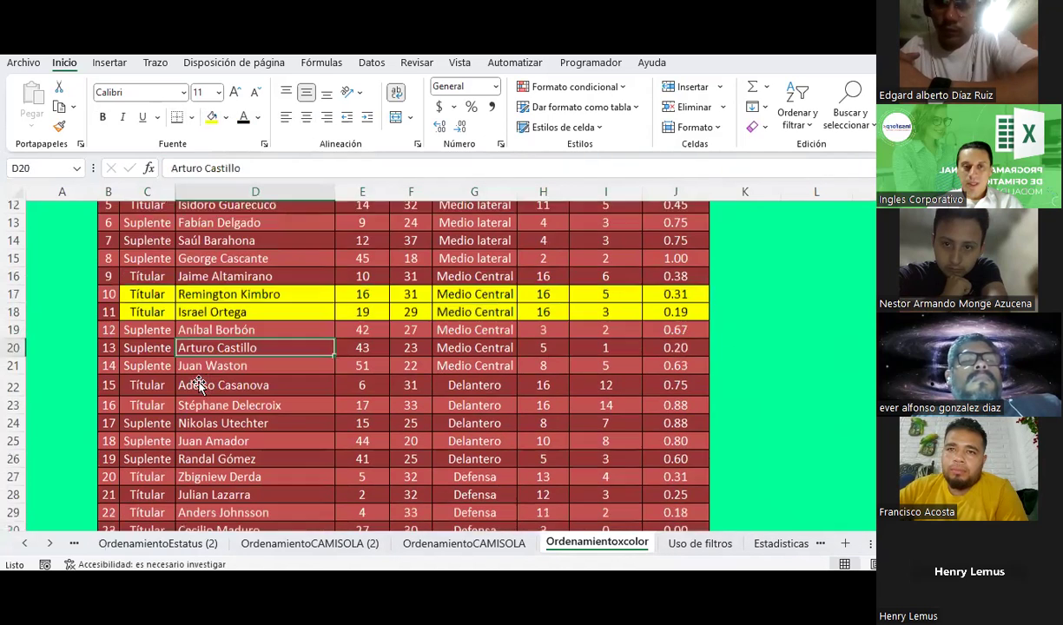
scroll(198, 385, "down", 2)
mouse_move(148, 360)
left_mouse_down()
mouse_move(679, 374)
mouse_move(679, 361)
left_mouse_up()
left_click(212, 118)
left_click(245, 118)
left_click_drag(141, 450, 677, 450)
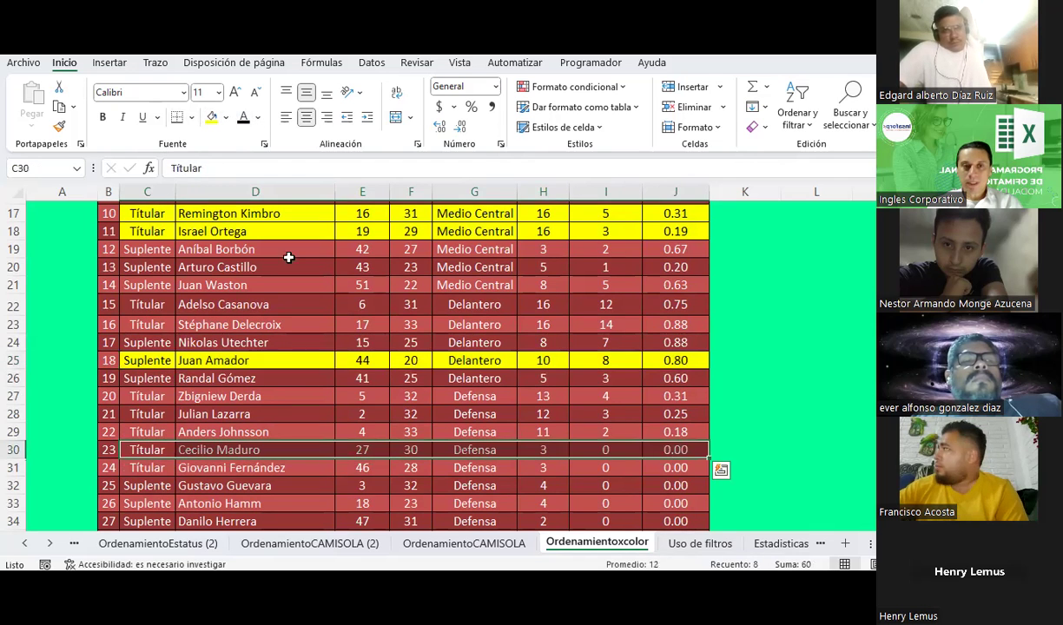
left_click(211, 118)
left_click(243, 119)
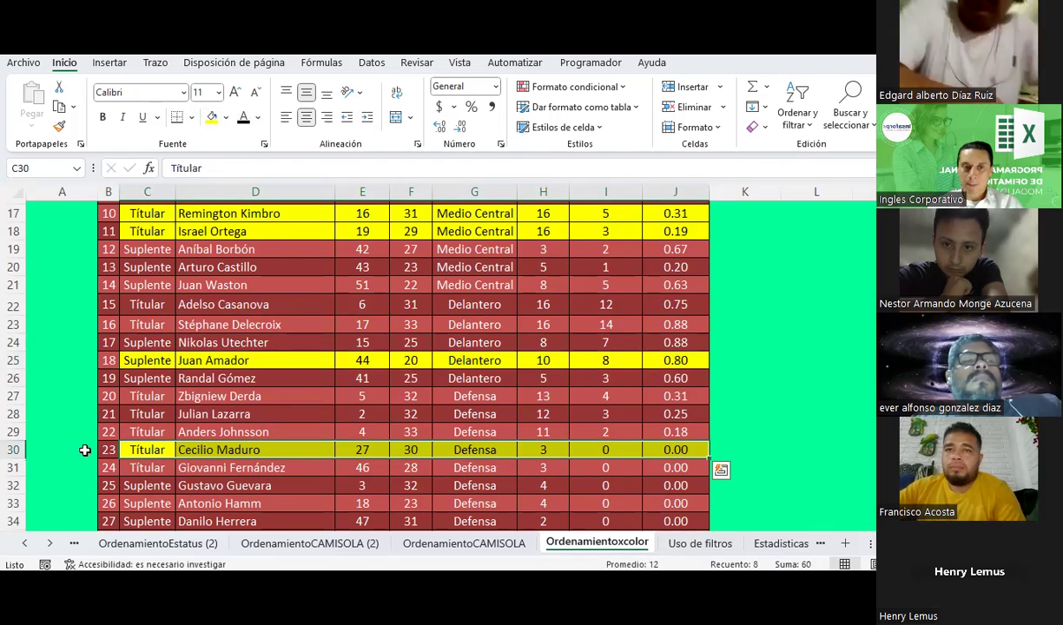
Step: Fill the row for player 25 yellow and check its colours
left_click_drag(143, 485, 703, 489)
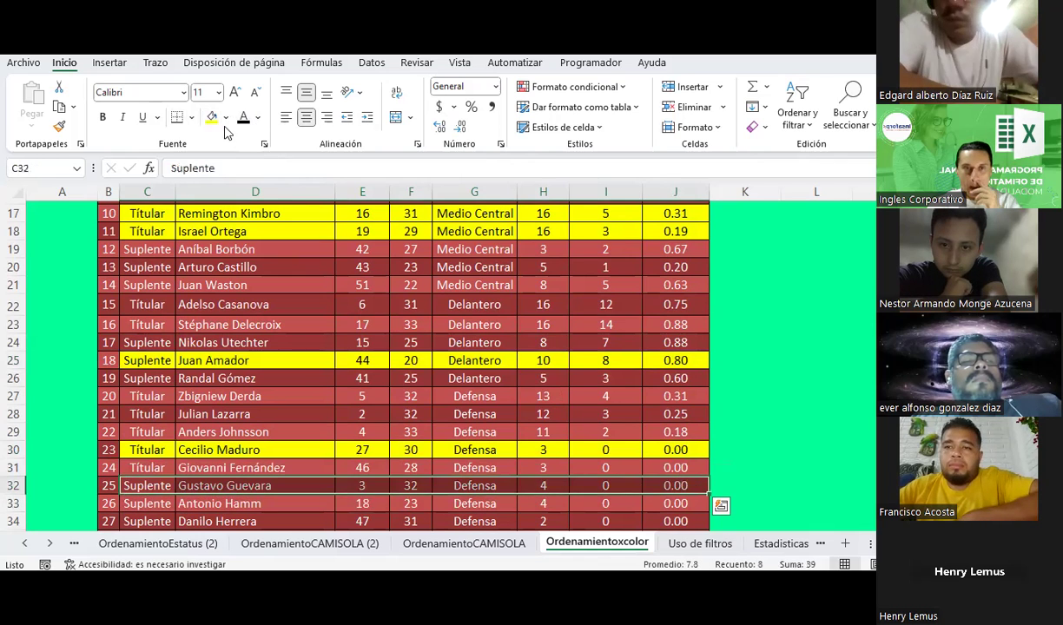
left_click(212, 118)
left_click(284, 435)
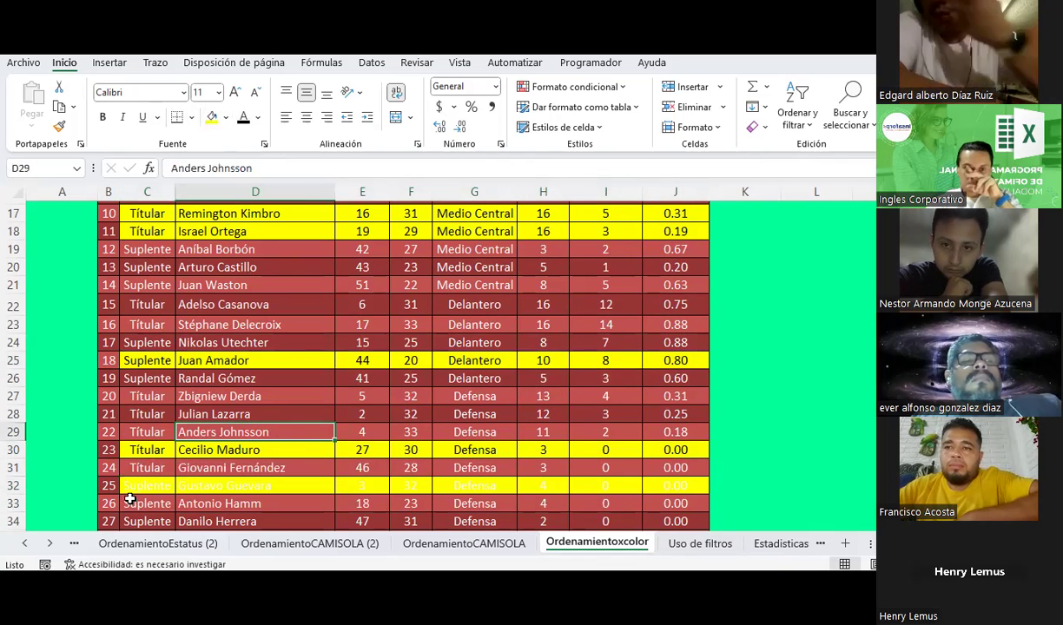
mouse_move(147, 485)
left_mouse_down()
mouse_move(653, 476)
mouse_move(682, 486)
left_mouse_up()
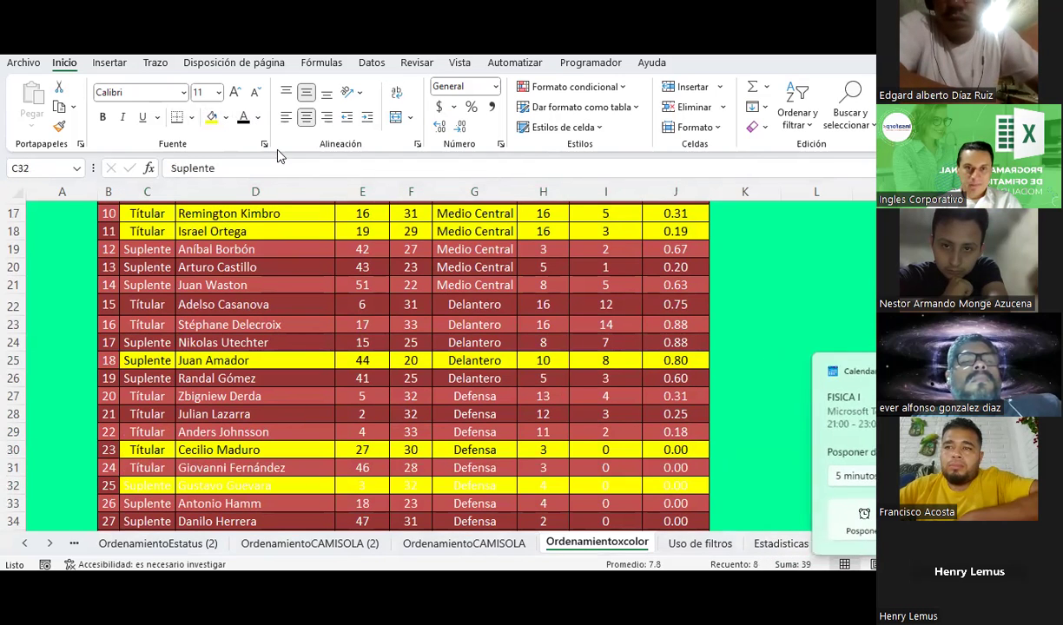
left_click(228, 482)
scroll(248, 383, "up", 3)
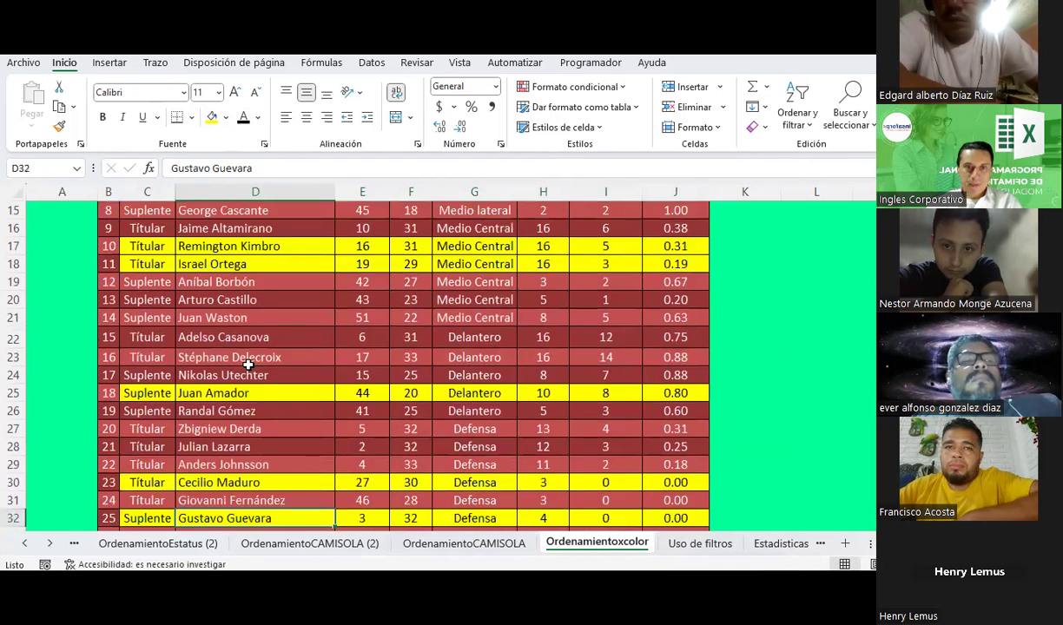
Step: Select the whole player table starting from the Estatus header
left_click(148, 212)
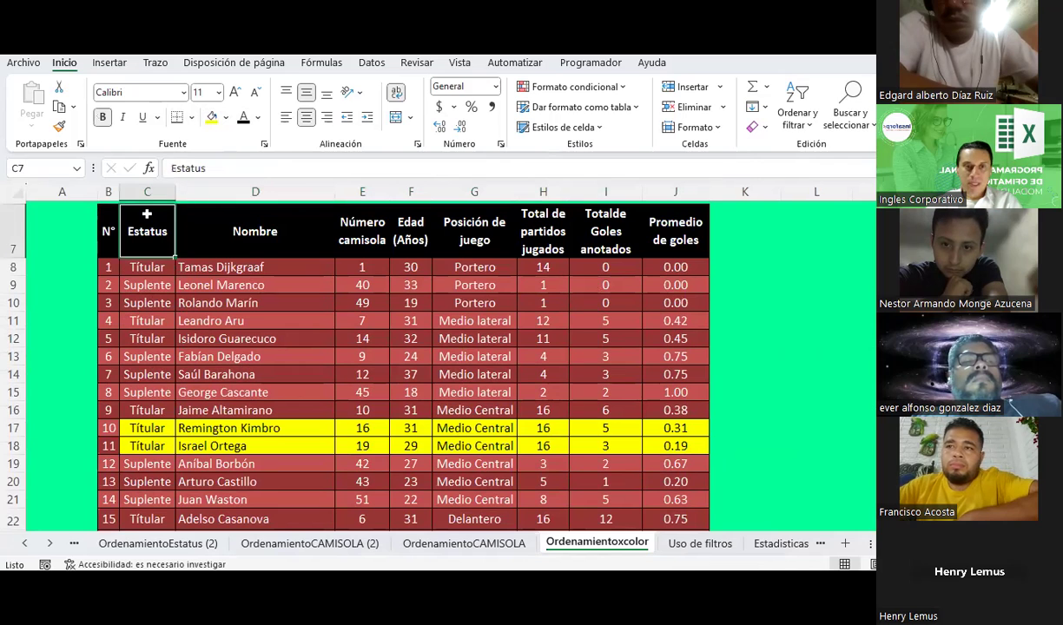
key("ctrl+shift+Right")
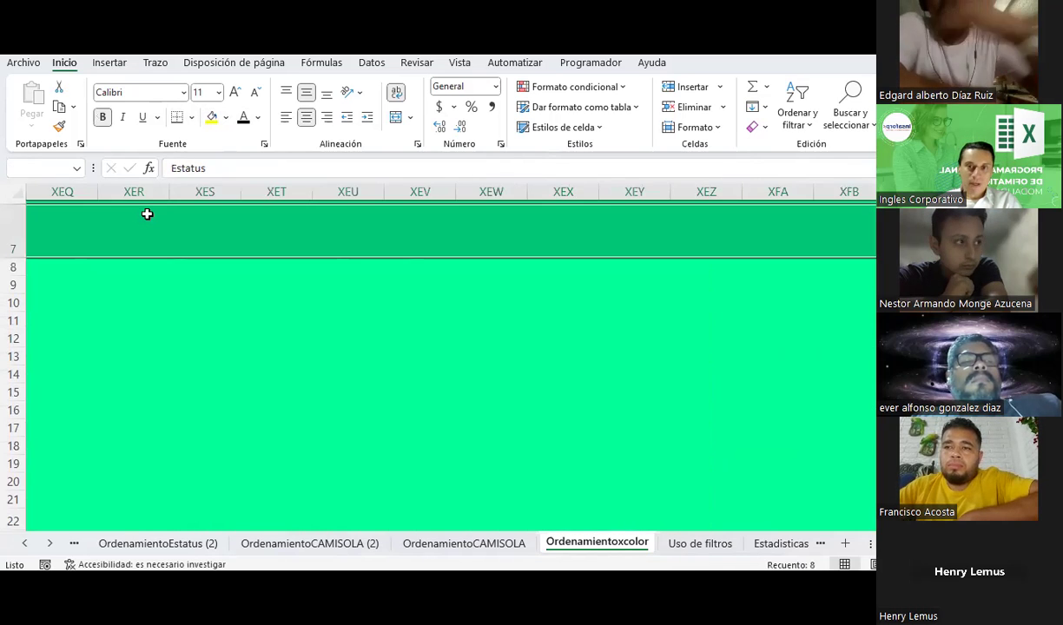
key("ctrl+shift+Left")
key("ctrl+shift+Left")
key("ctrl+shift+Down")
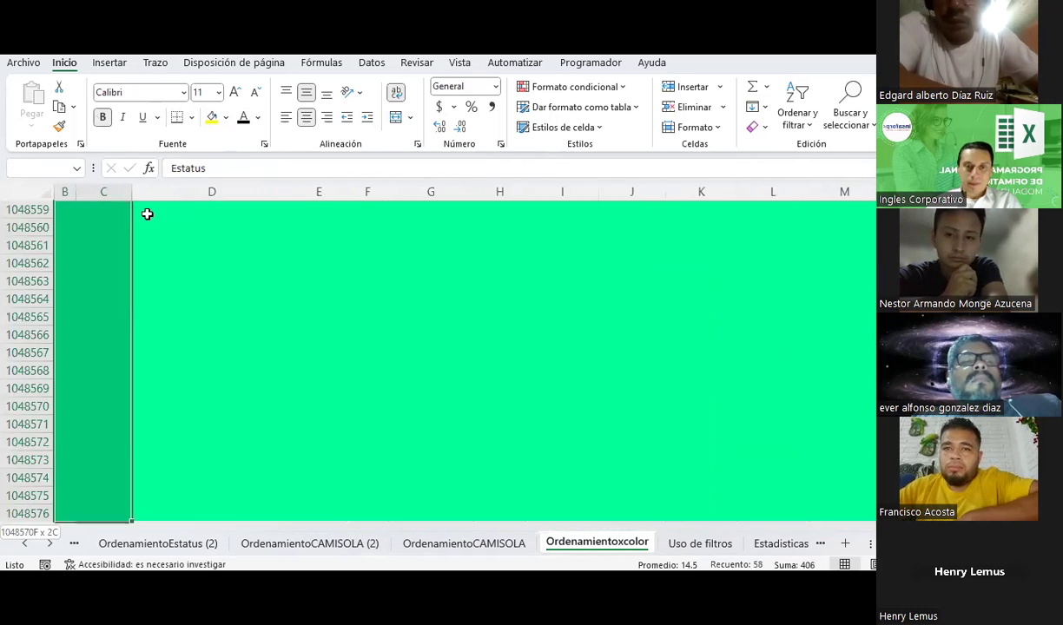
key("ctrl+shift+Up")
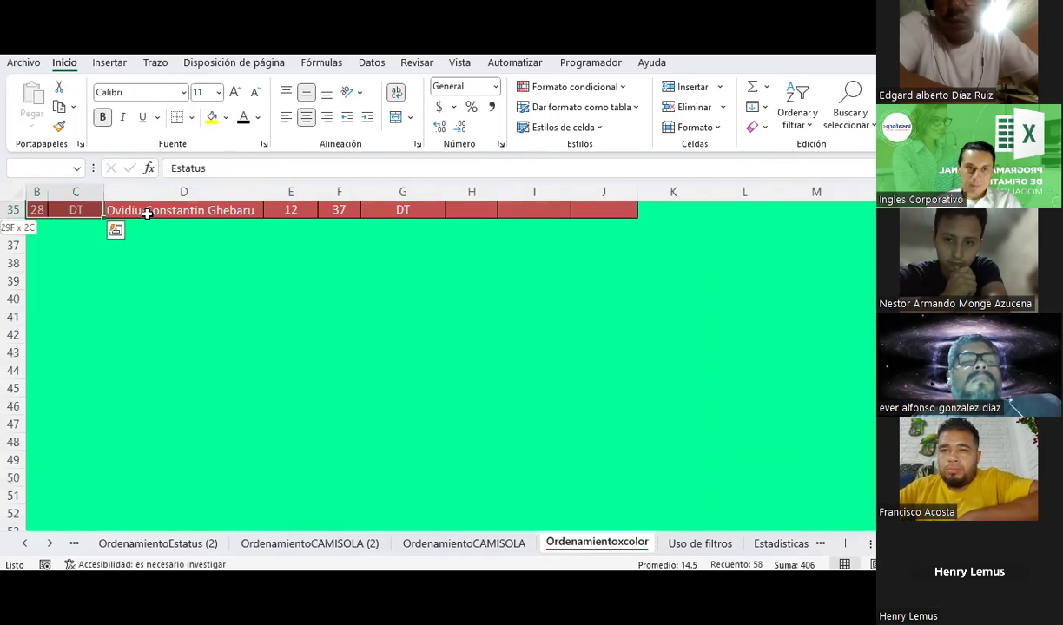
key("ctrl+shift+Right")
key("ctrl+shift+Left")
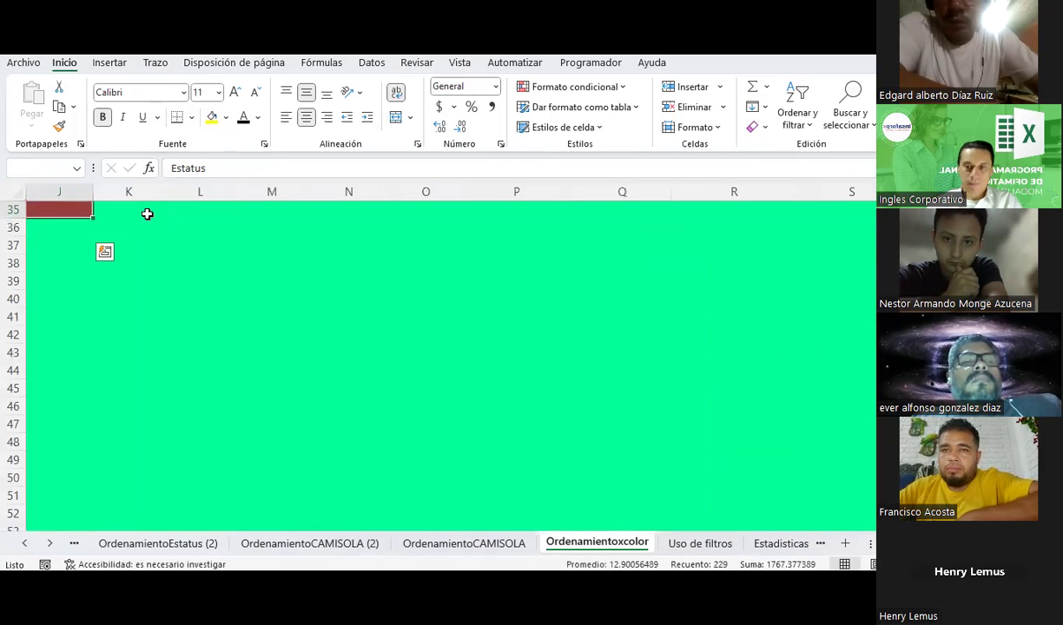
scroll(434, 365, "left", 3)
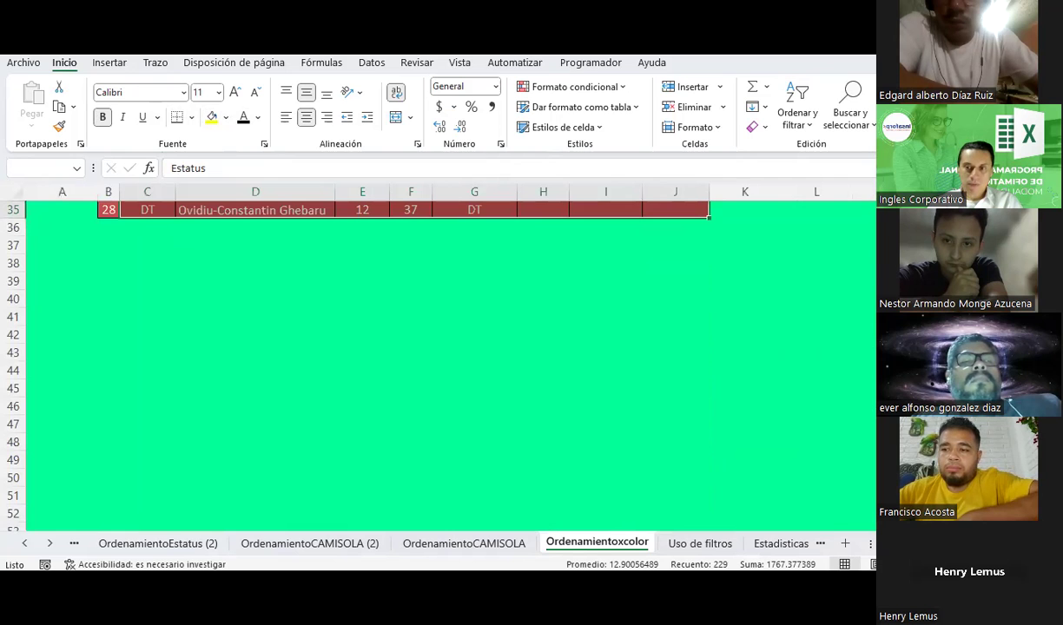
scroll(400, 365, "up", 9)
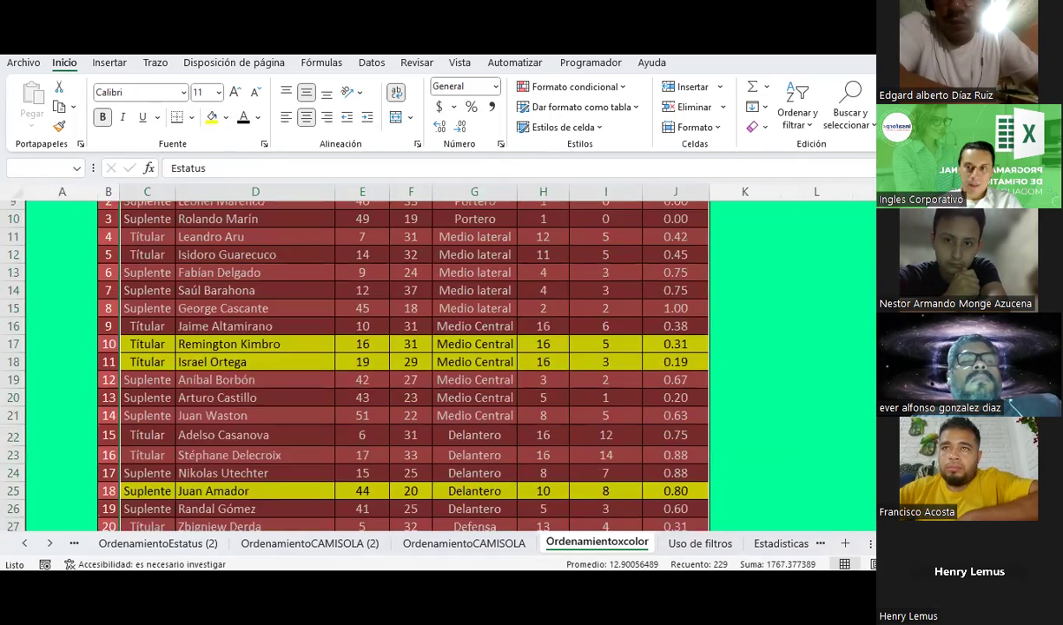
scroll(399, 365, "up", 2)
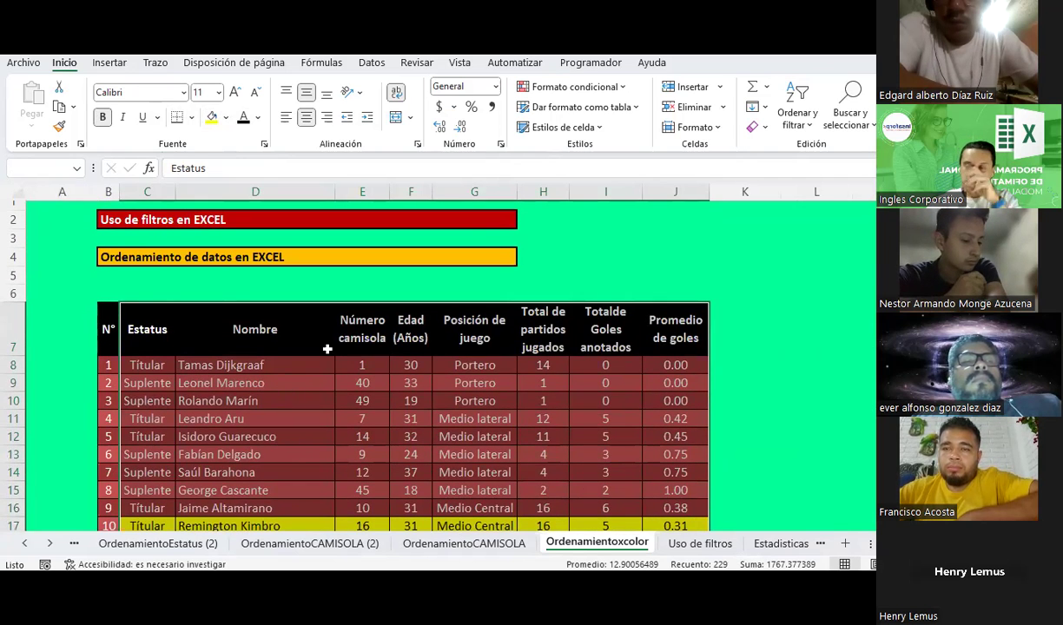
Step: In Custom Sort, sort by the Estatus column on cell colour
left_click(796, 104)
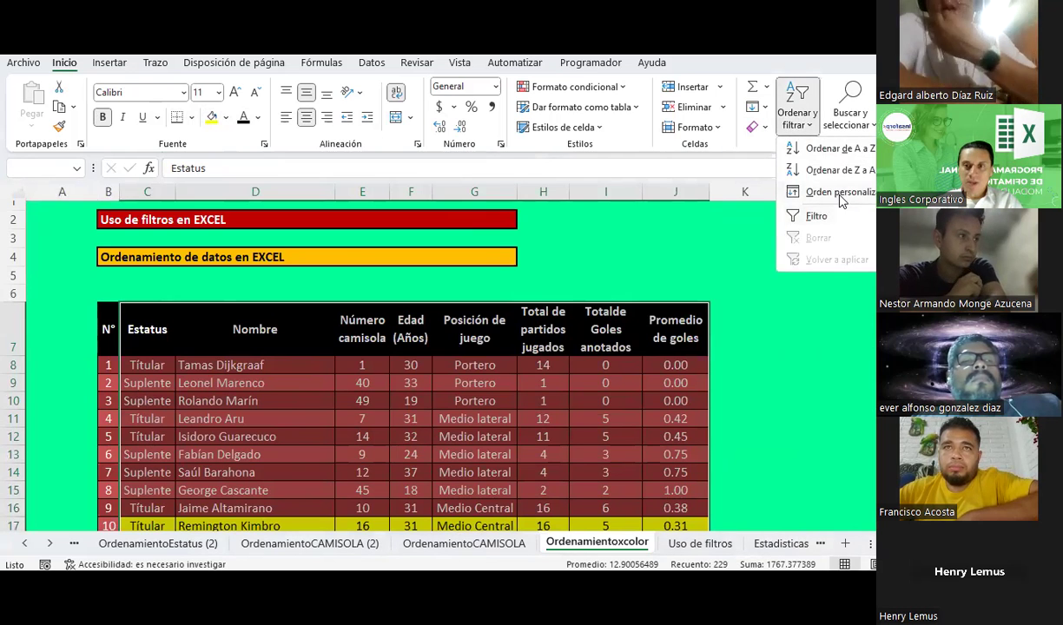
left_click(821, 194)
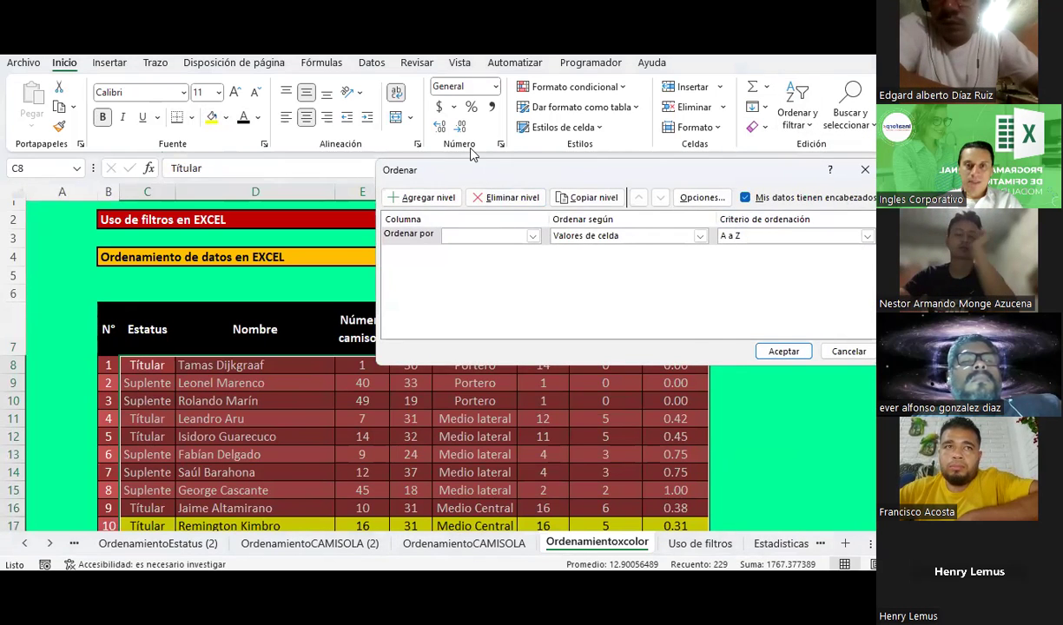
left_click(458, 146)
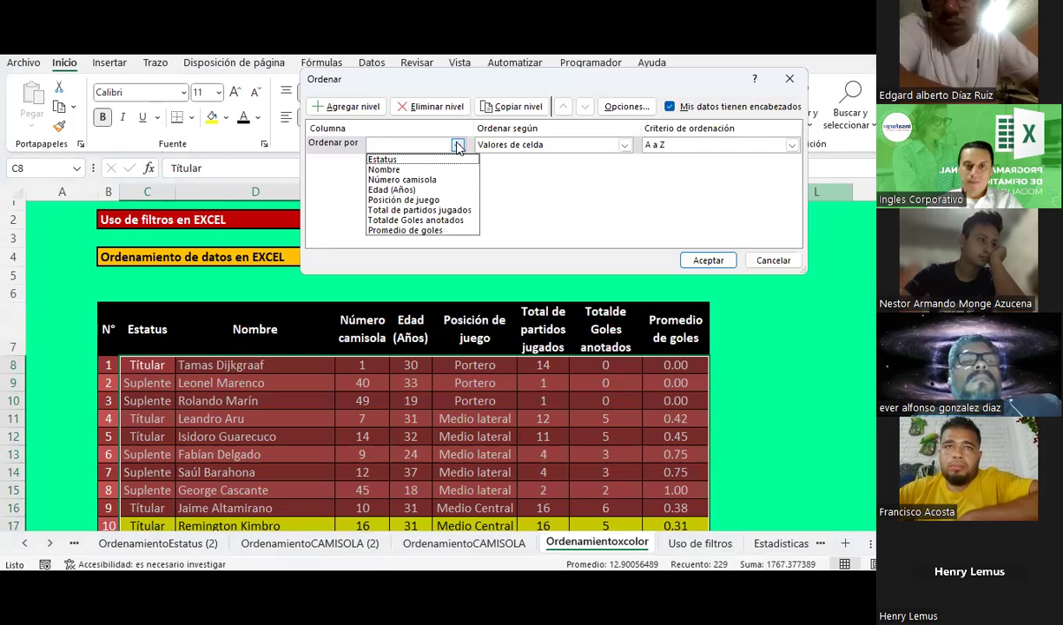
left_click(393, 162)
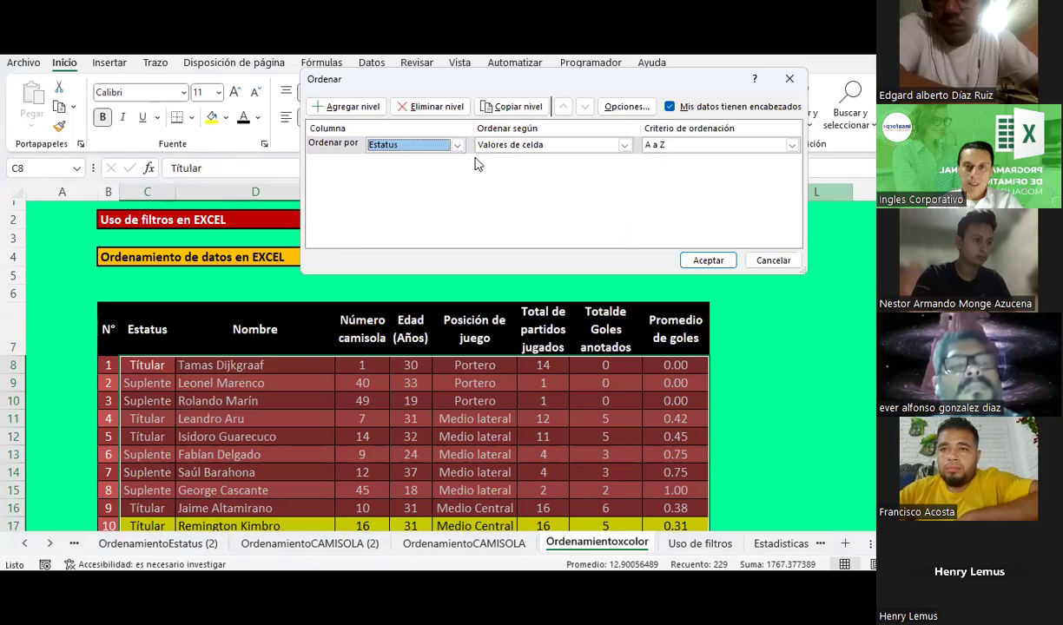
left_click(501, 146)
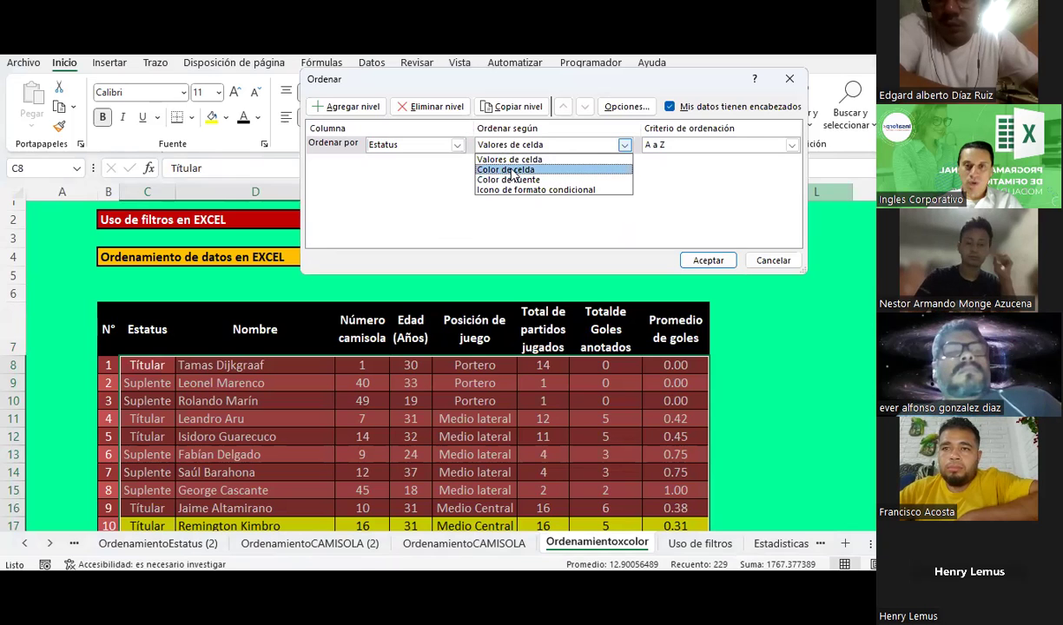
left_click(513, 171)
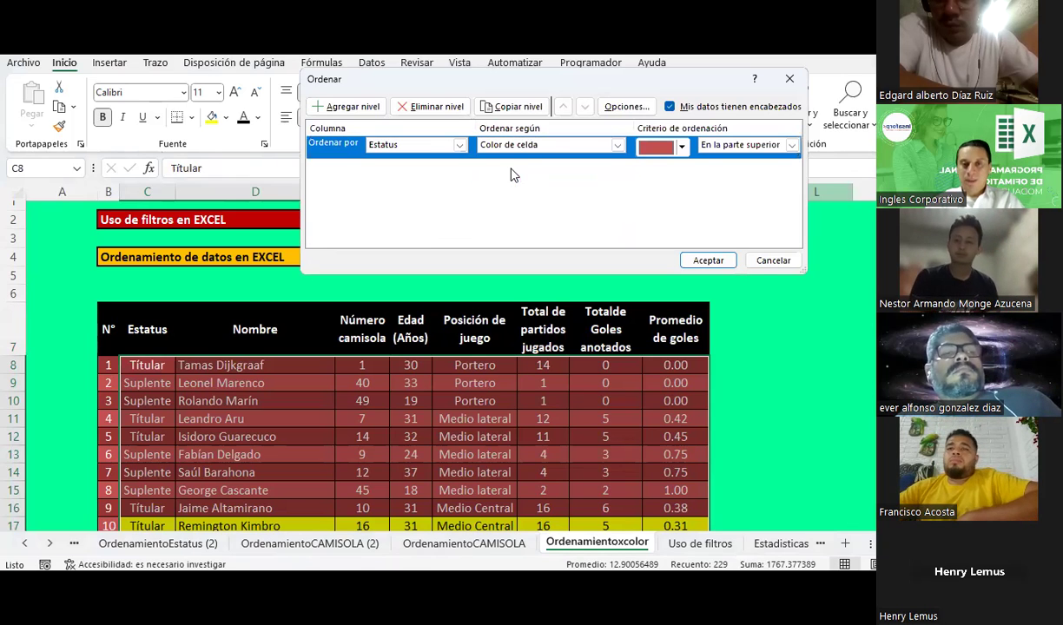
Step: Choose yellow as the sort colour, place it on top, and apply
left_click_drag(518, 79, 261, 124)
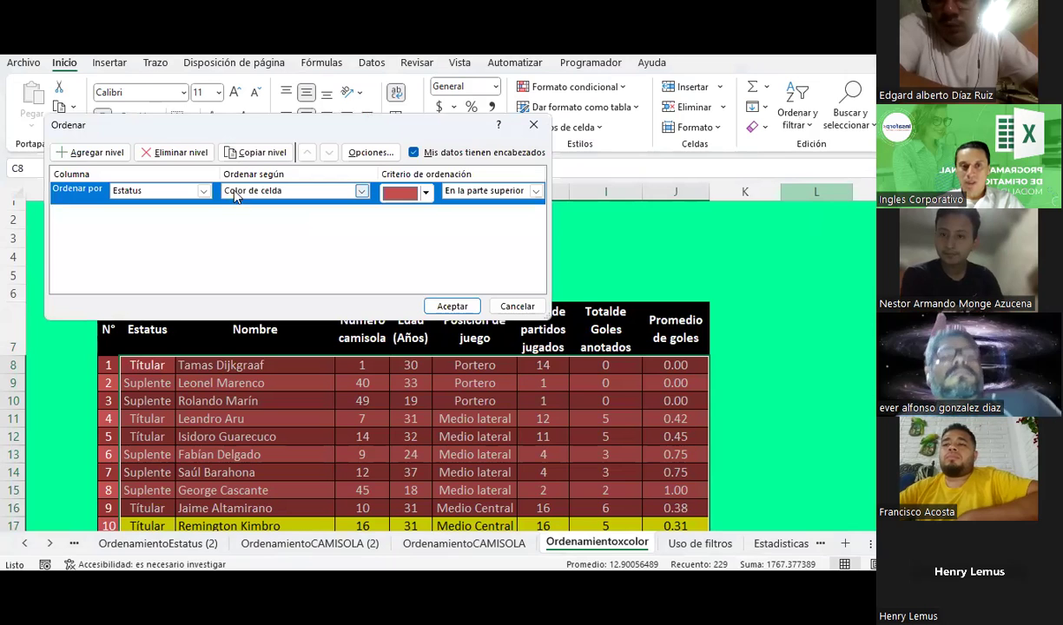
left_click(425, 192)
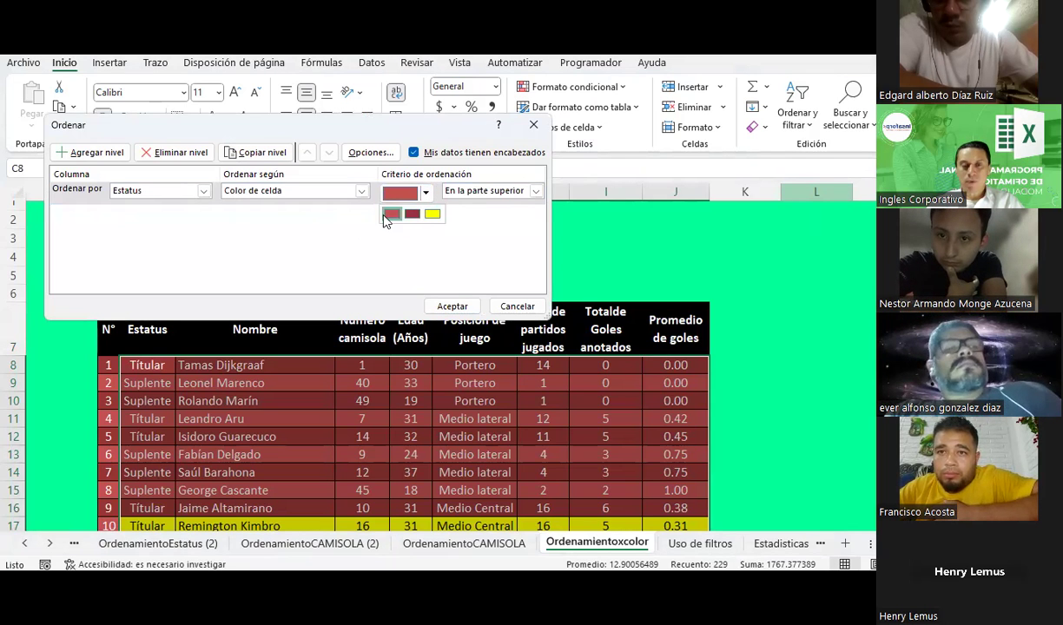
left_click(437, 219)
left_click(536, 192)
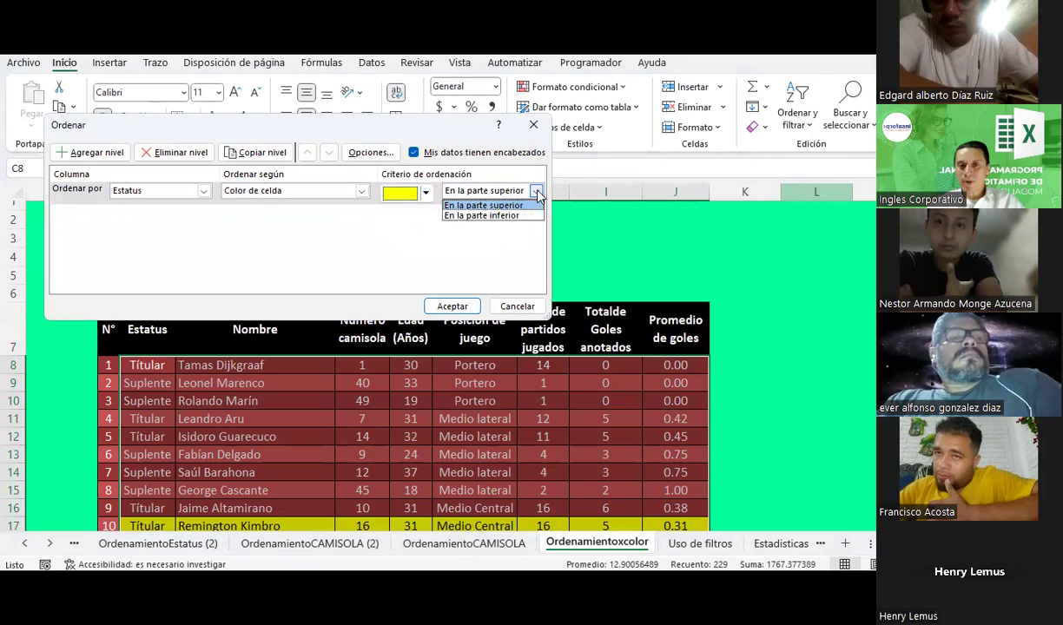
left_click(486, 205)
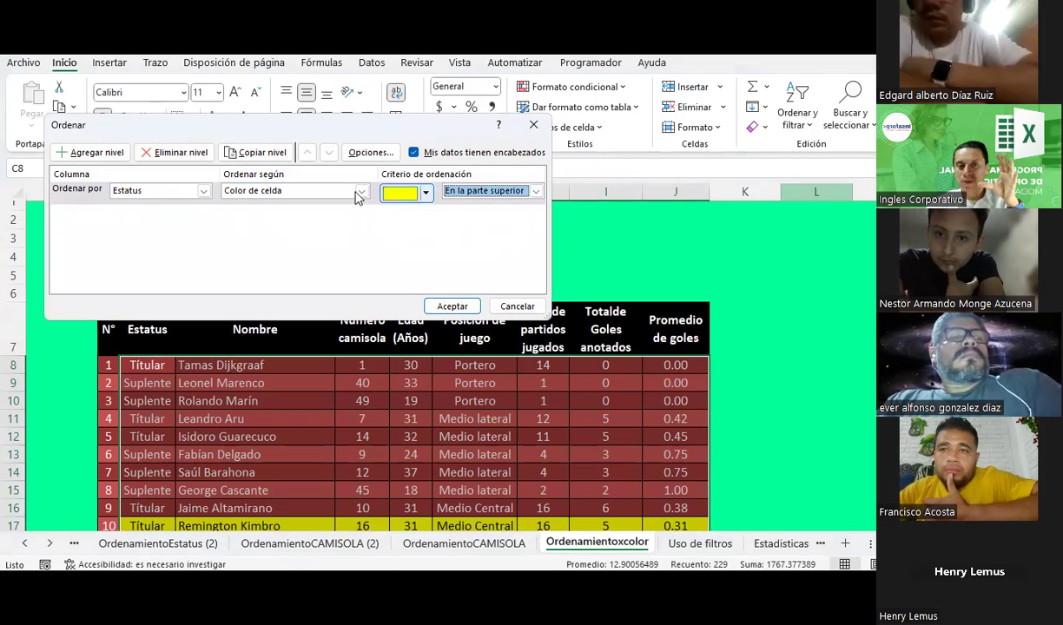
left_click(536, 192)
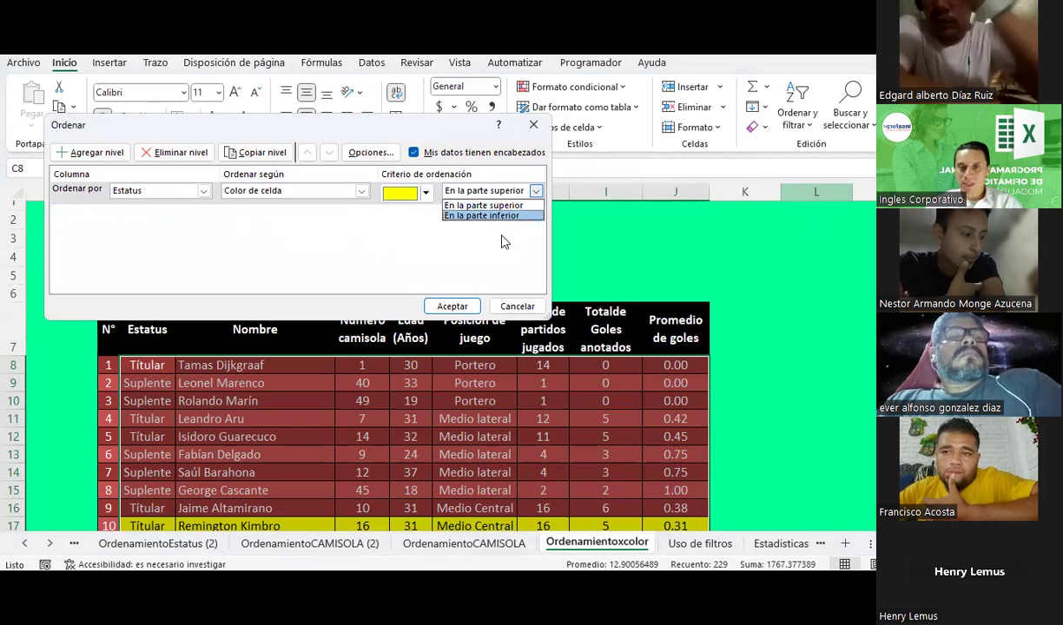
left_click(521, 205)
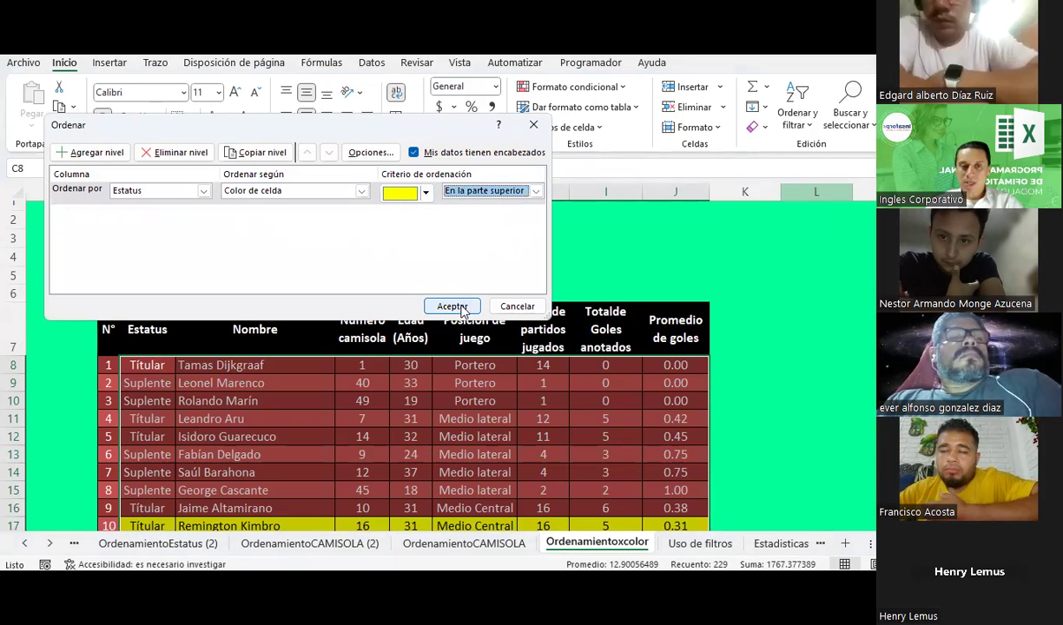
left_click(453, 307)
Step: Review the yellow rows sorted to the top, selecting rows 8 to 17
scroll(224, 443, "down", 2)
scroll(222, 442, "down", 1)
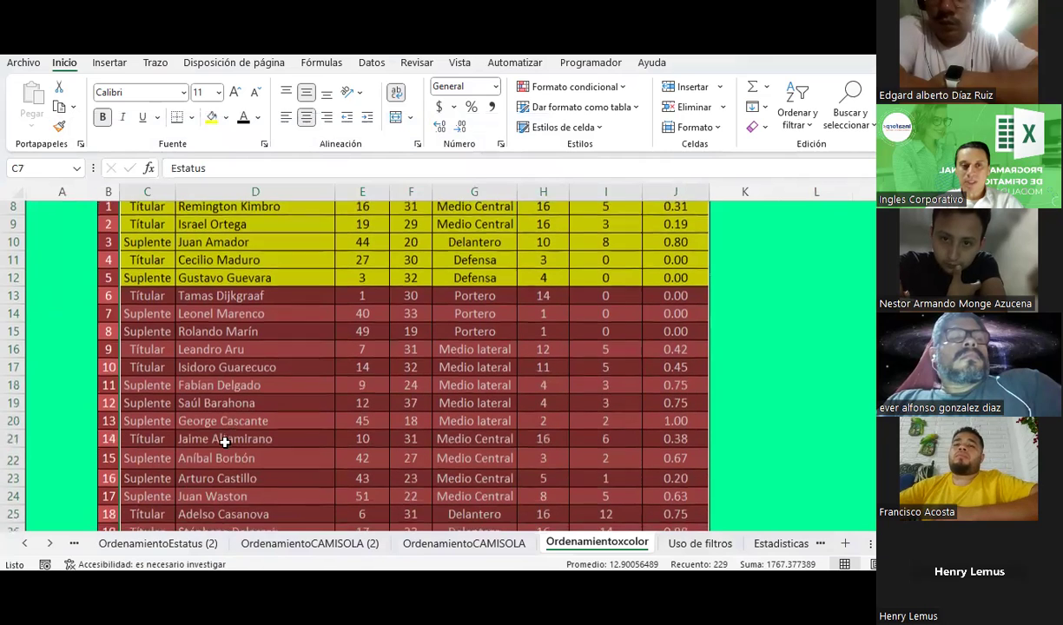
scroll(196, 269, "up", 2)
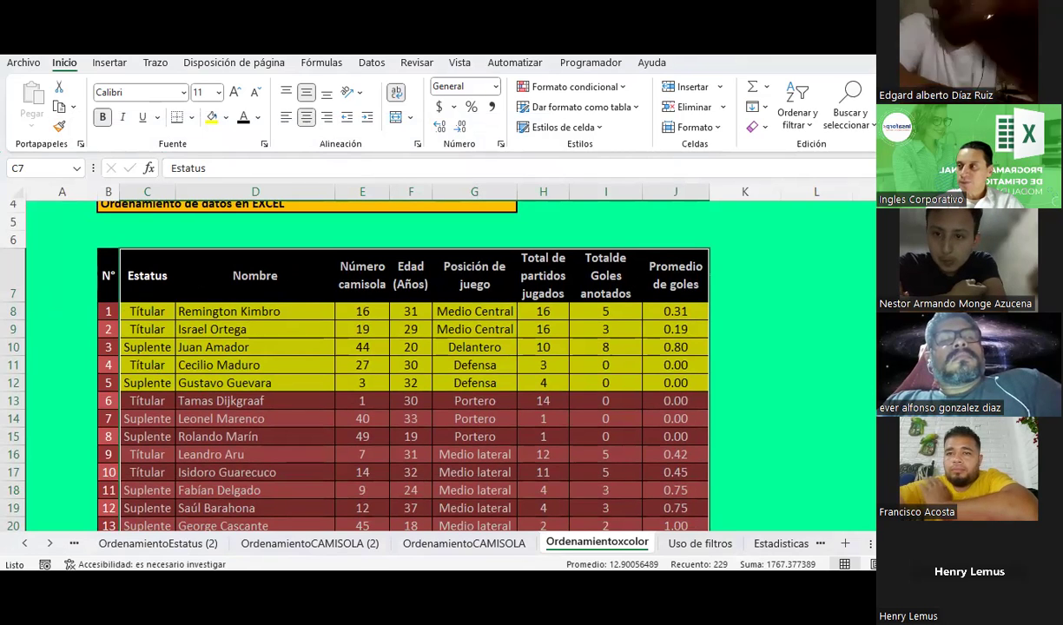
left_click(147, 275)
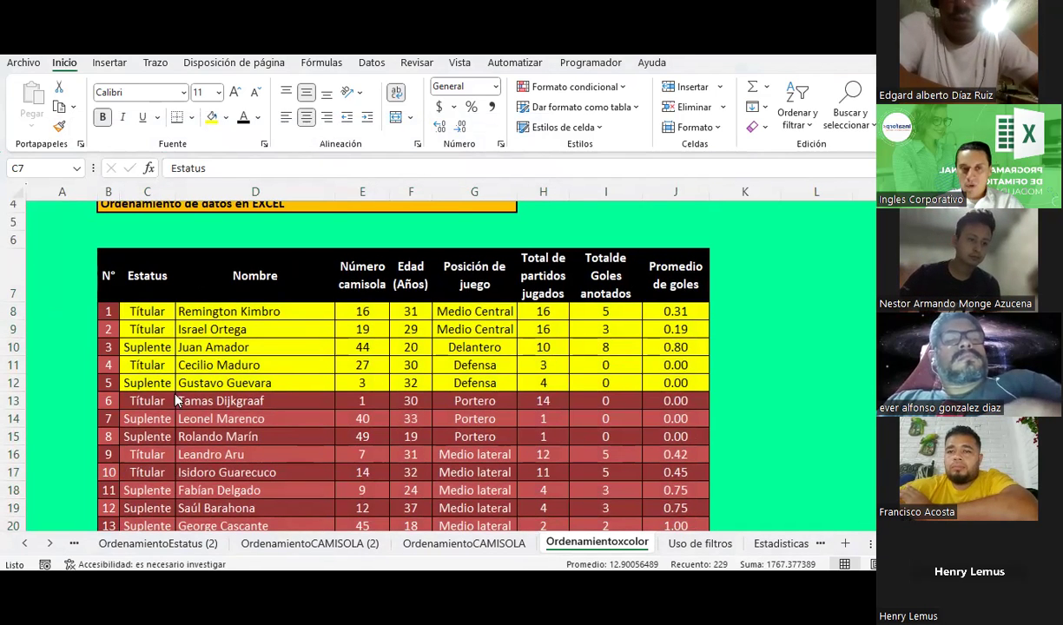
left_click(150, 311)
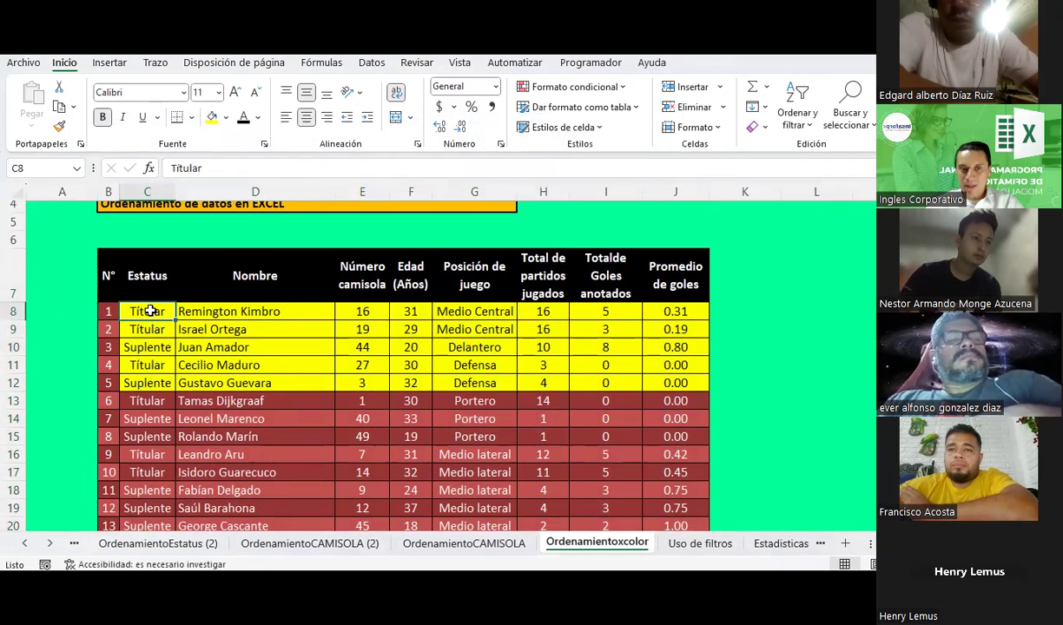
left_click_drag(150, 311, 147, 365)
left_click(147, 365)
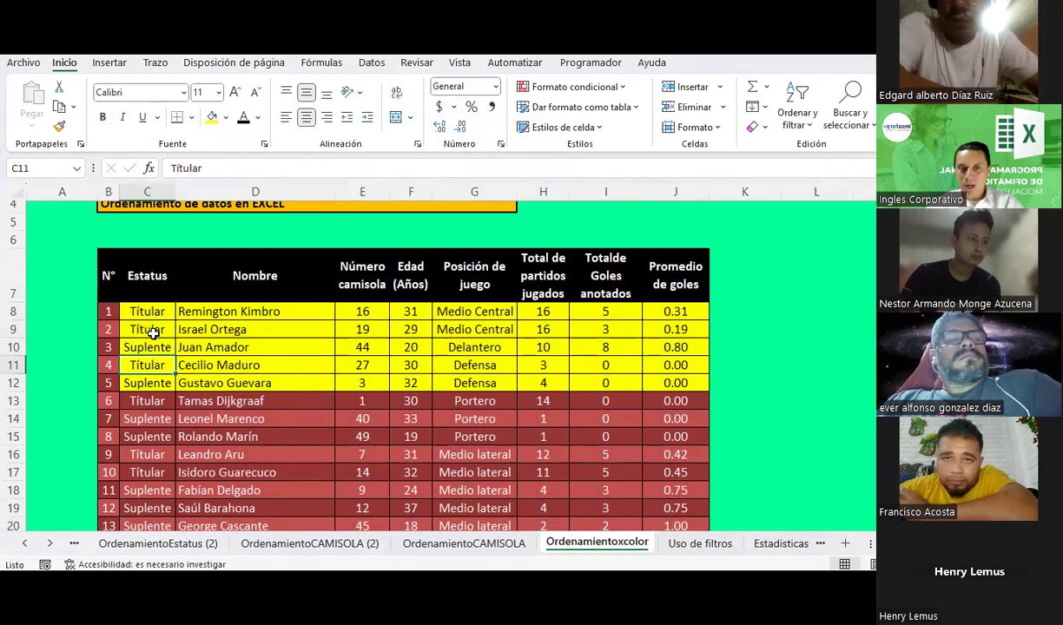
left_click_drag(152, 317, 675, 383)
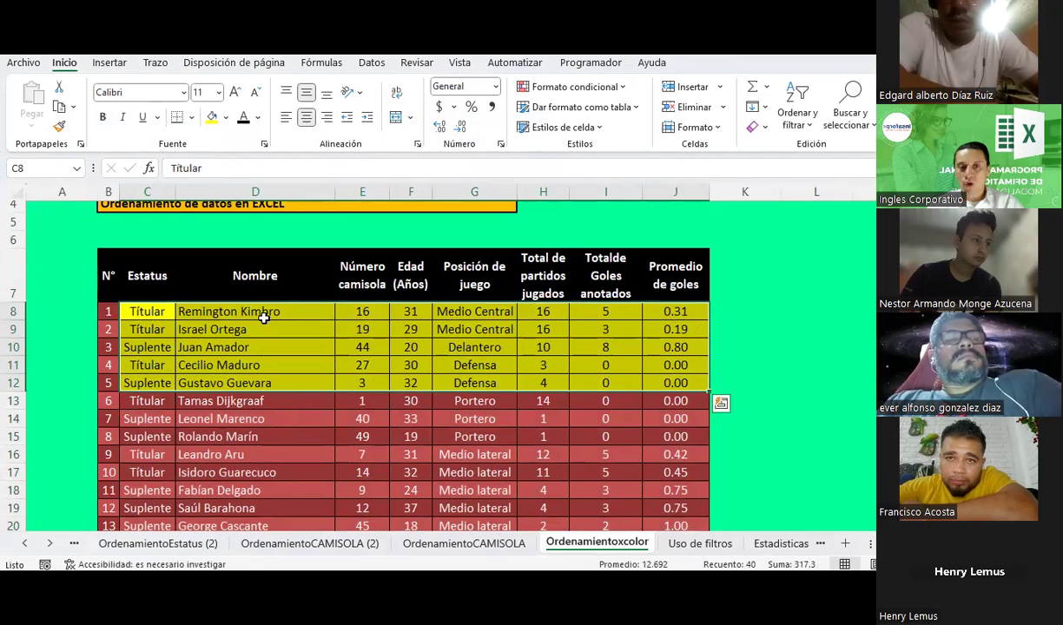
left_click_drag(136, 308, 140, 383)
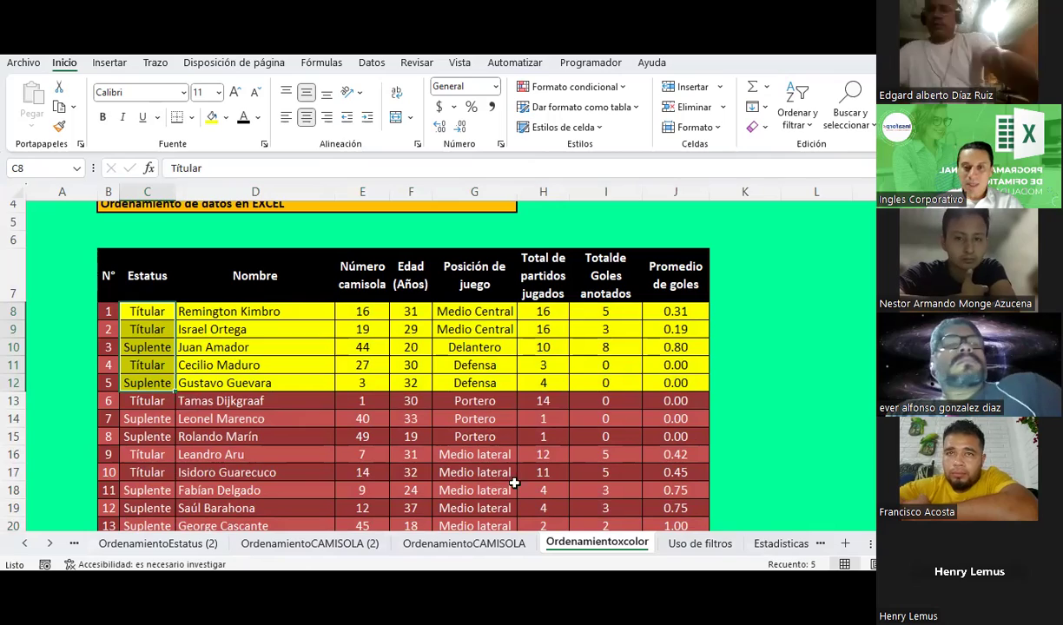
mouse_move(147, 311)
left_mouse_down()
mouse_move(668, 518)
mouse_move(676, 556)
mouse_move(673, 477)
left_mouse_up()
scroll(791, 276, "up", 4)
Step: Undo the colour sort with Ctrl+Z and select cell I14
left_click(780, 92)
left_click(639, 292)
key("ctrl+z")
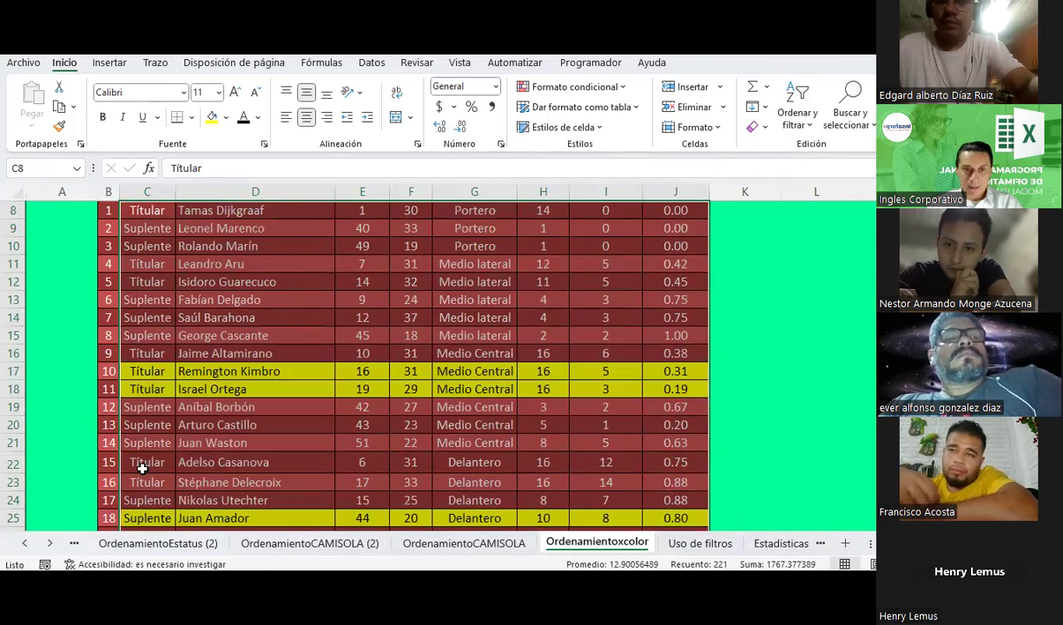
scroll(230, 374, "up", 3)
left_click(632, 488)
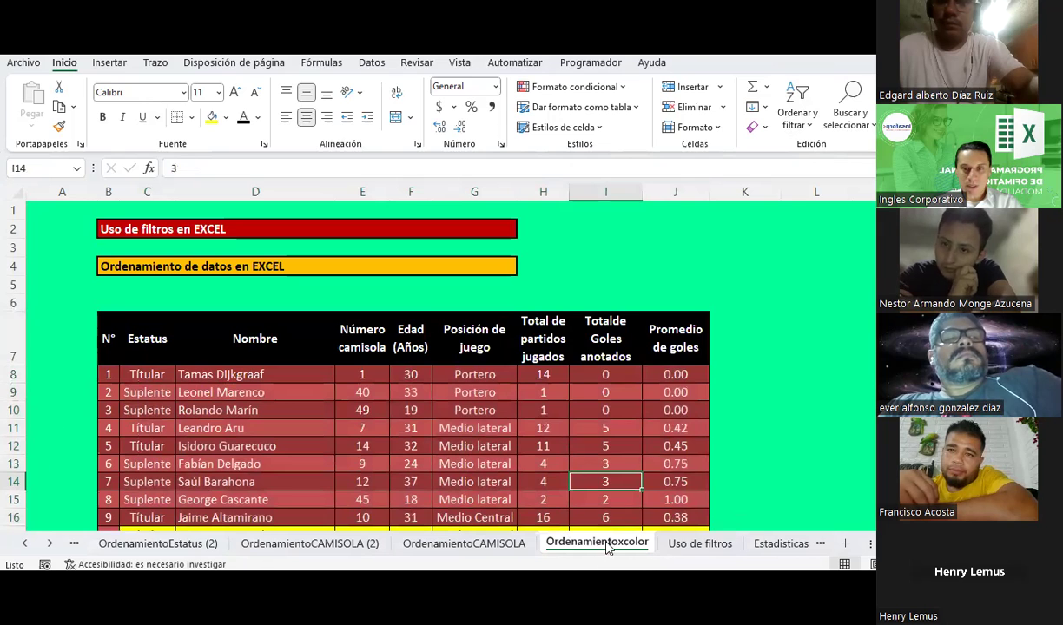
Step: Copy the Ordenamientoxcolor sheet to create Ordenamientoxcolor (2)
right_click(608, 549)
left_click(677, 368)
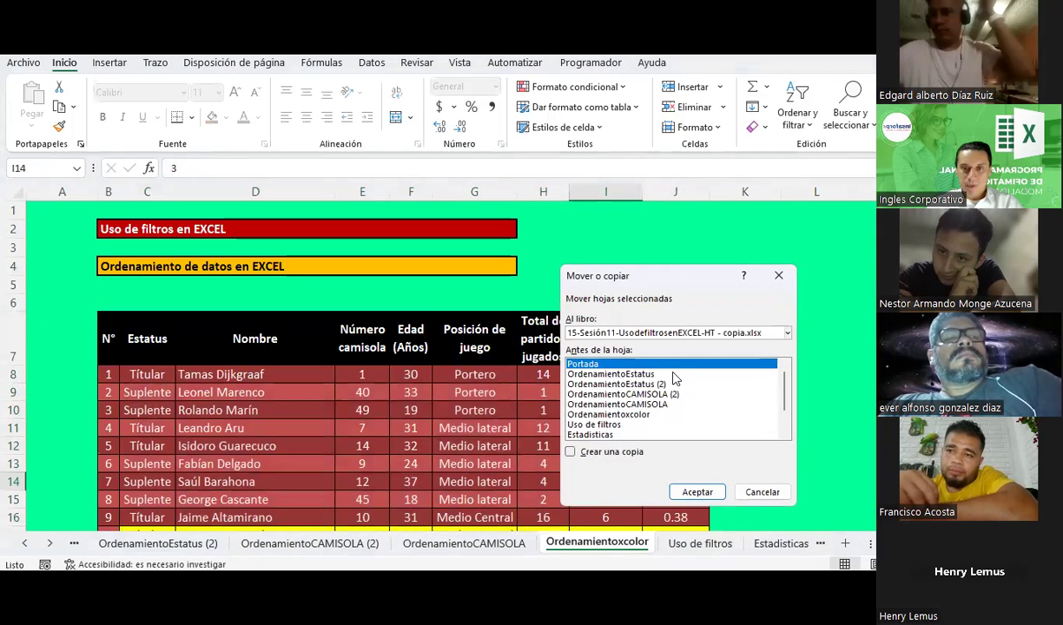
left_click(636, 416)
left_click(627, 451)
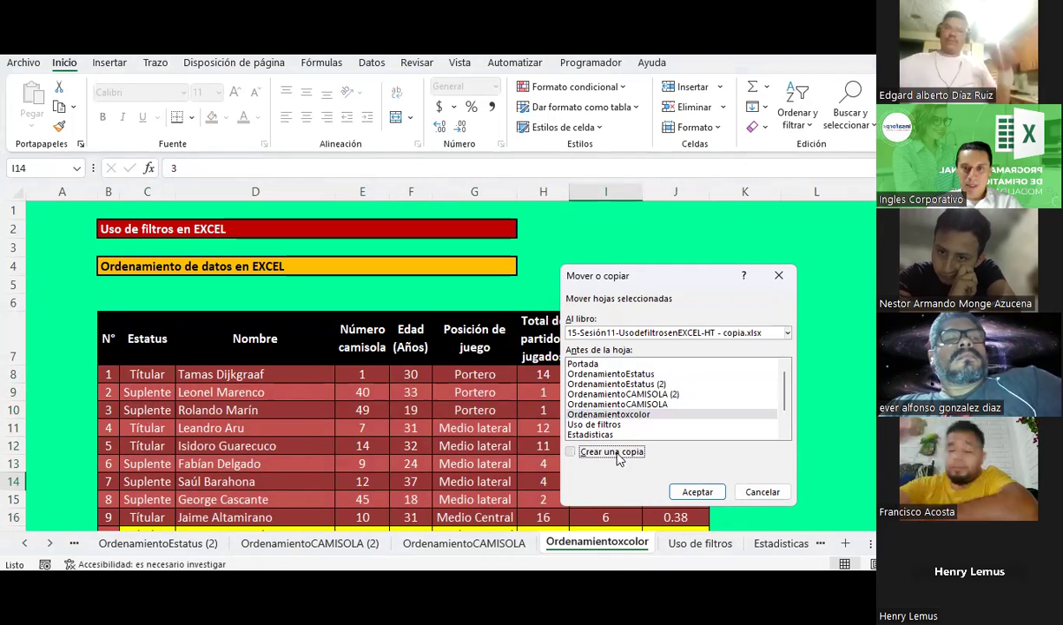
left_click(697, 493)
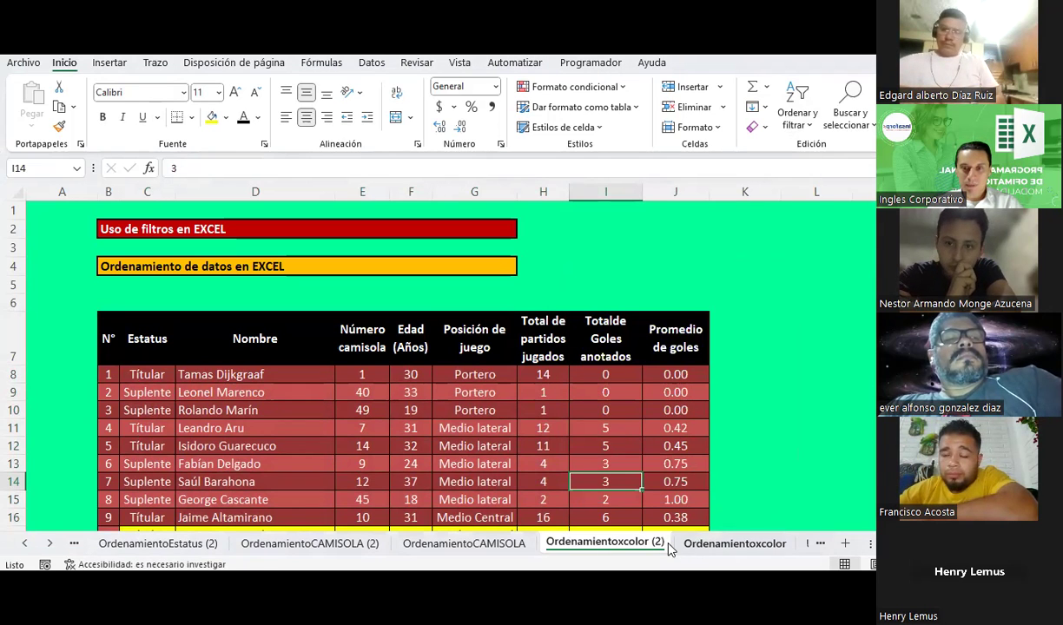
Step: Make another copy placed before Ordenamientoxcolor, creating Ordenamientoxcolor (3)
right_click(674, 550)
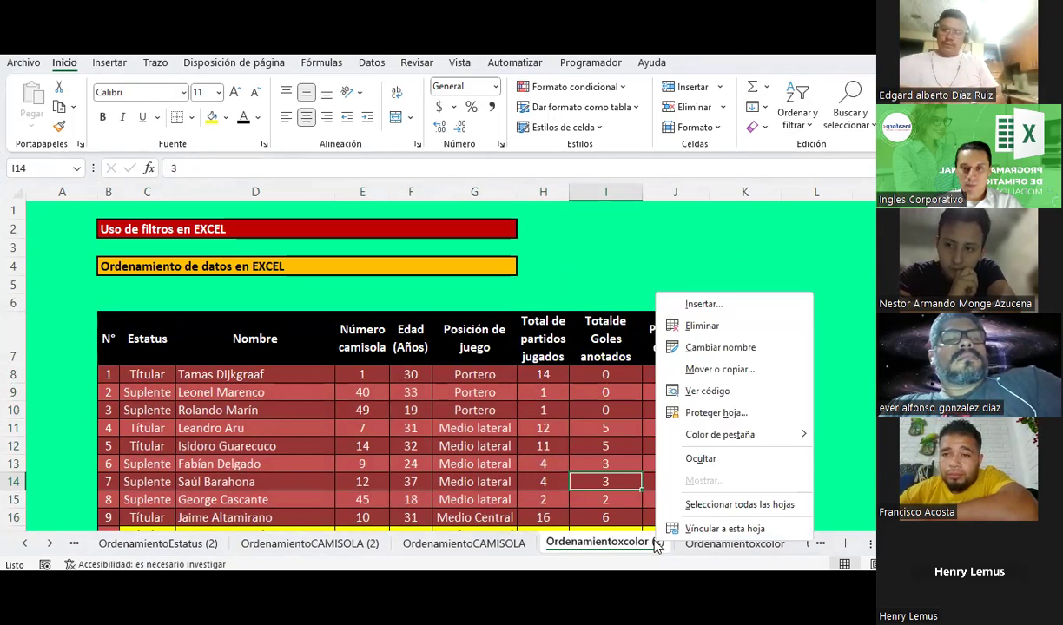
left_click(704, 374)
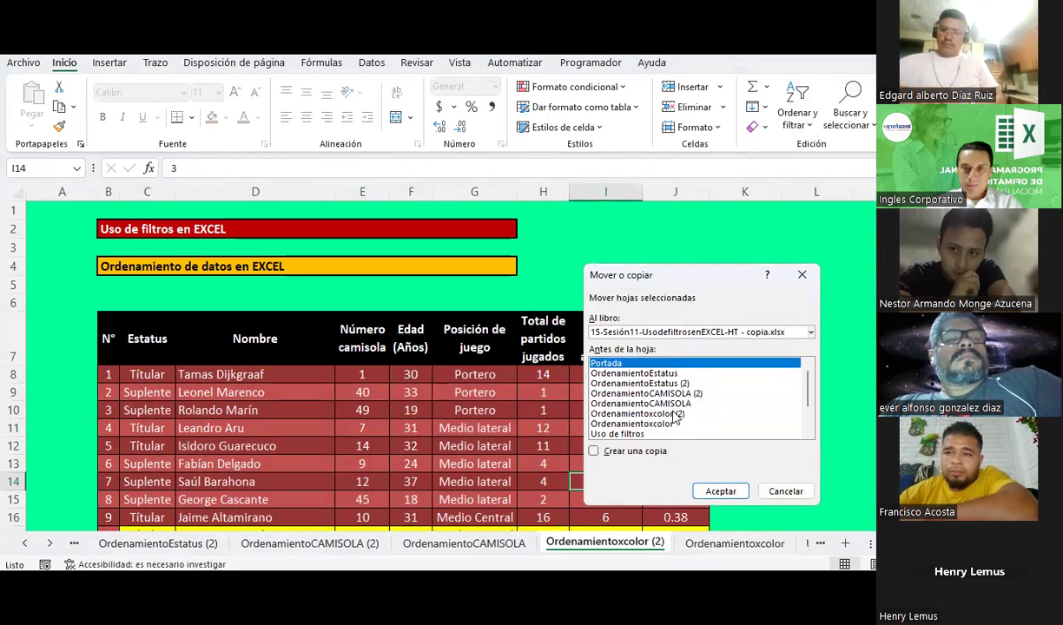
left_click(670, 425)
left_click(648, 451)
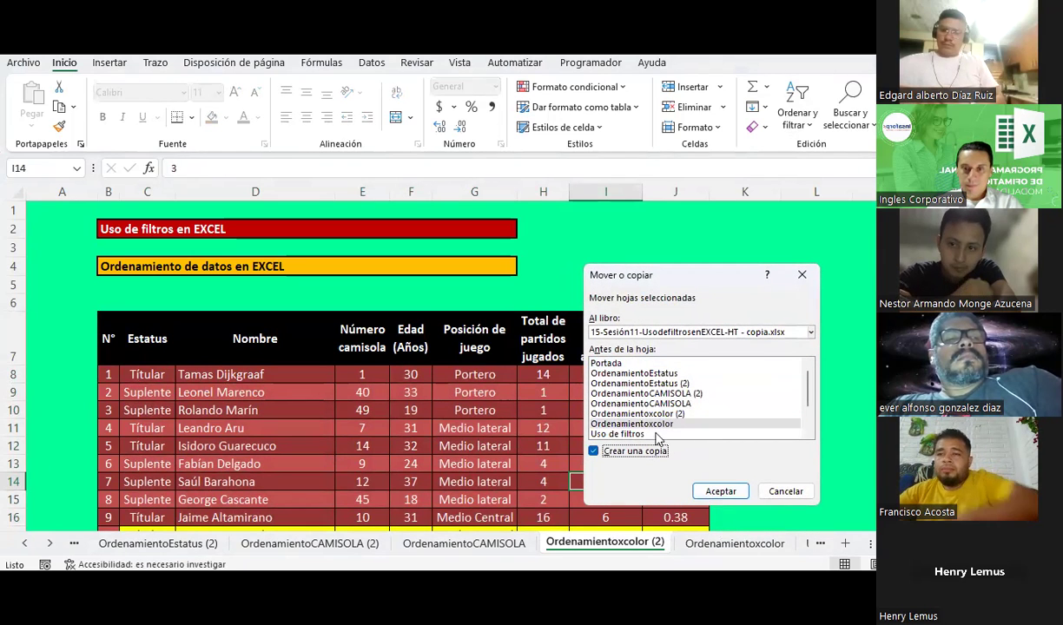
left_click(720, 492)
Step: Select the table down to row 35 and custom-sort Estatus by cell colour, yellow first
left_click_drag(155, 347, 675, 566)
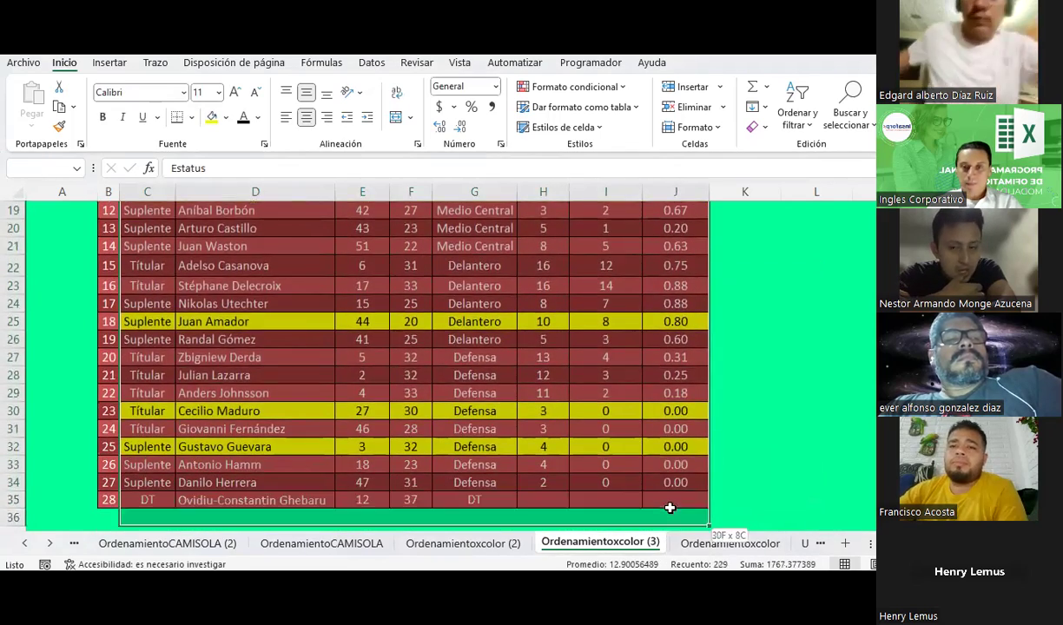
left_click_drag(676, 567, 674, 500)
left_click(806, 121)
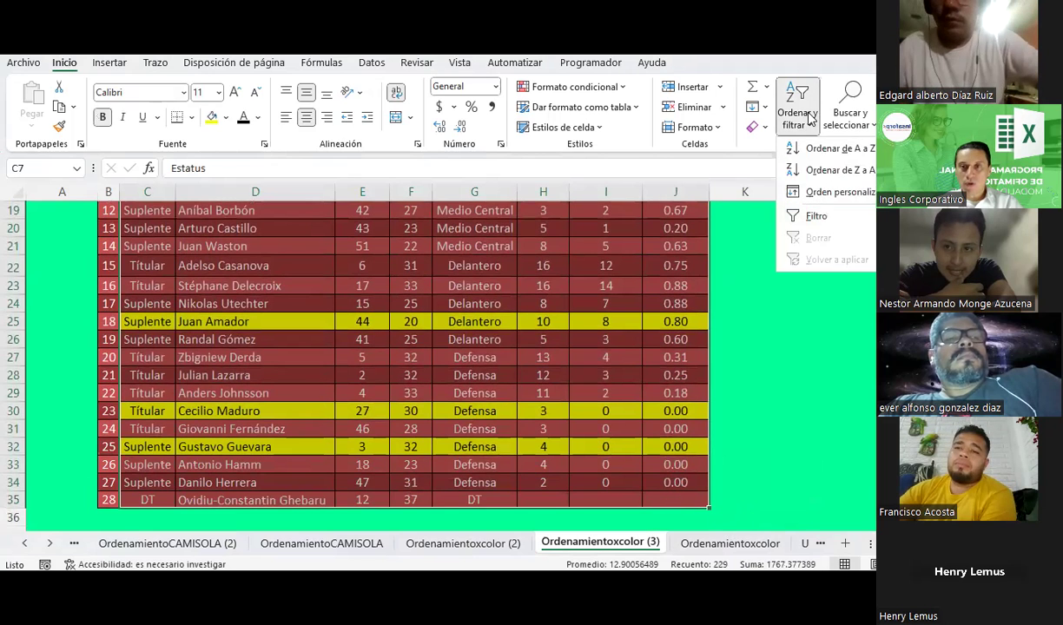
left_click(781, 190)
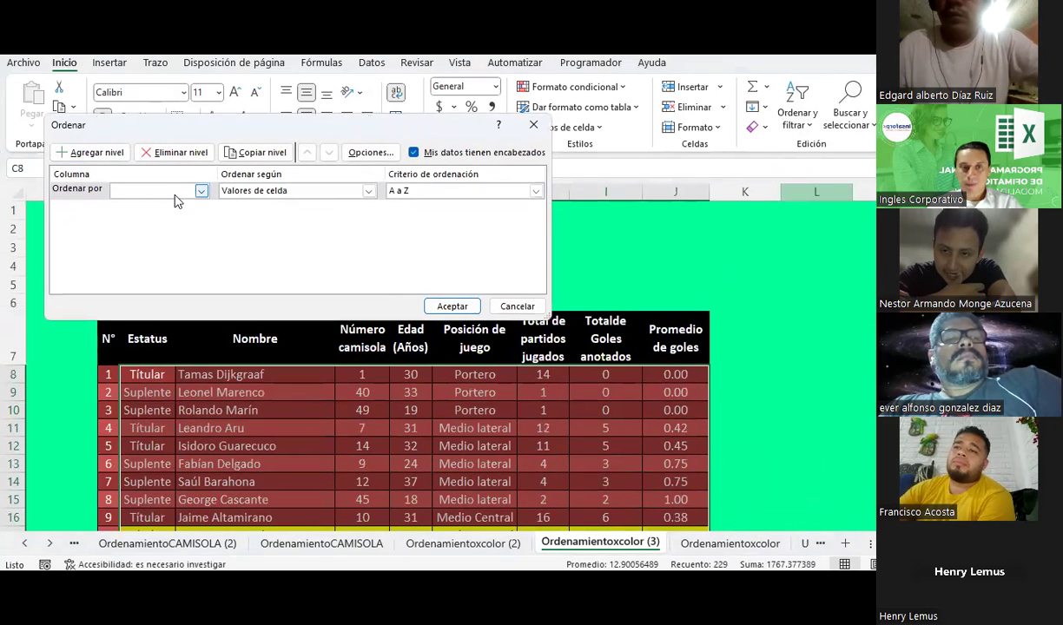
left_click(175, 193)
left_click(129, 205)
left_click(295, 190)
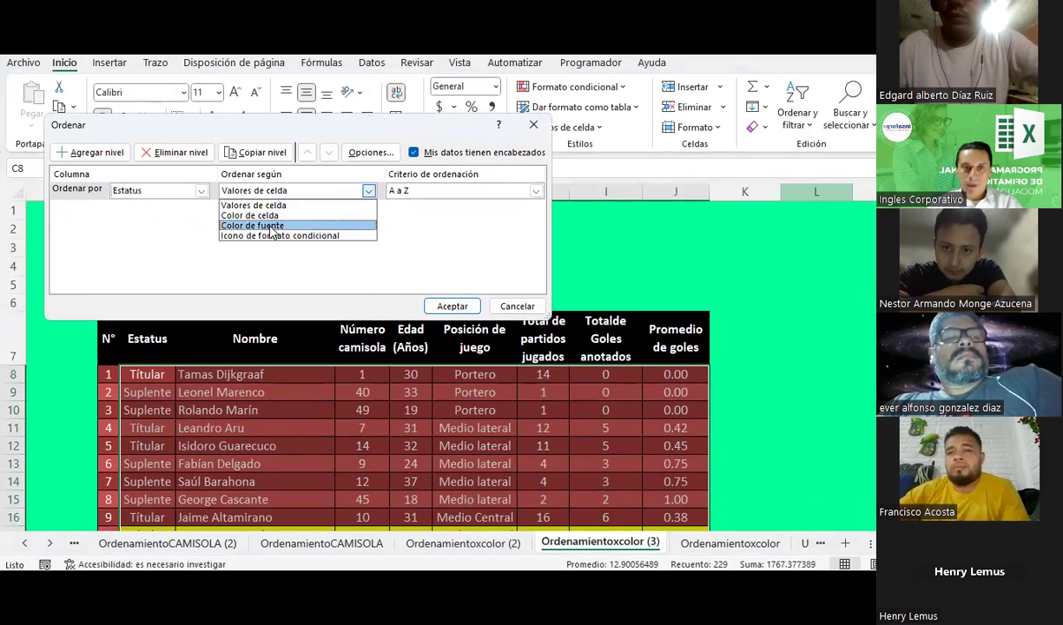
left_click(260, 215)
left_click(424, 192)
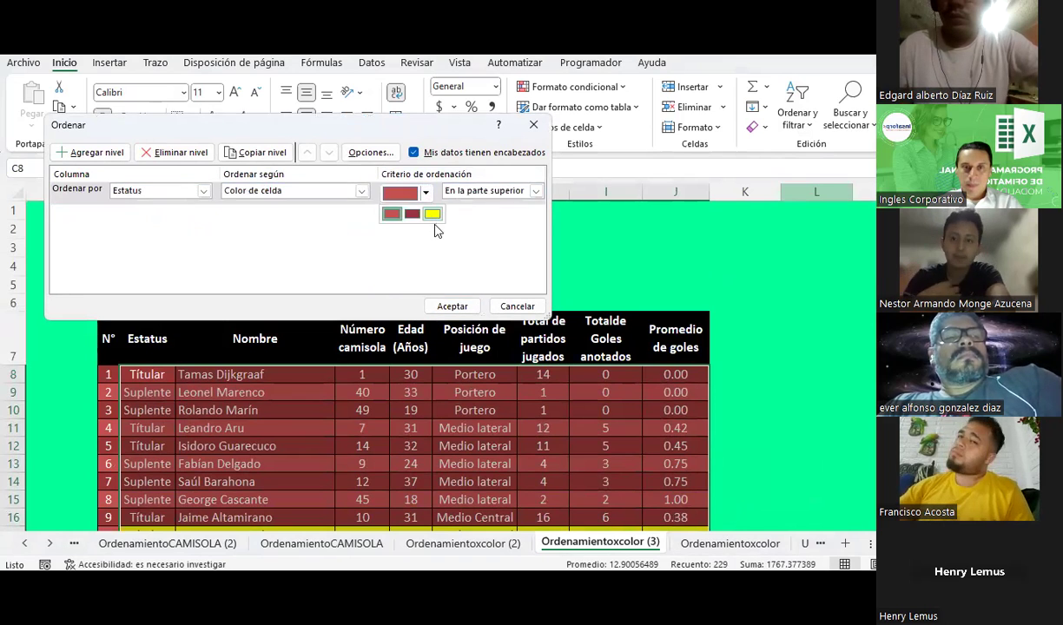
left_click(432, 214)
left_click(452, 306)
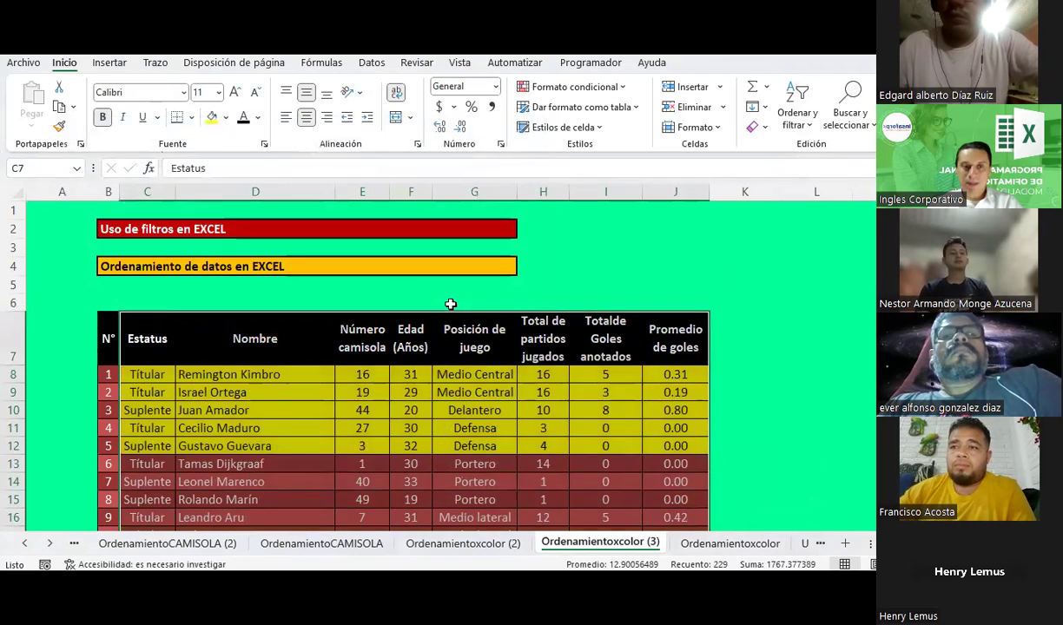
scroll(451, 304, "down", 3)
left_click(148, 267)
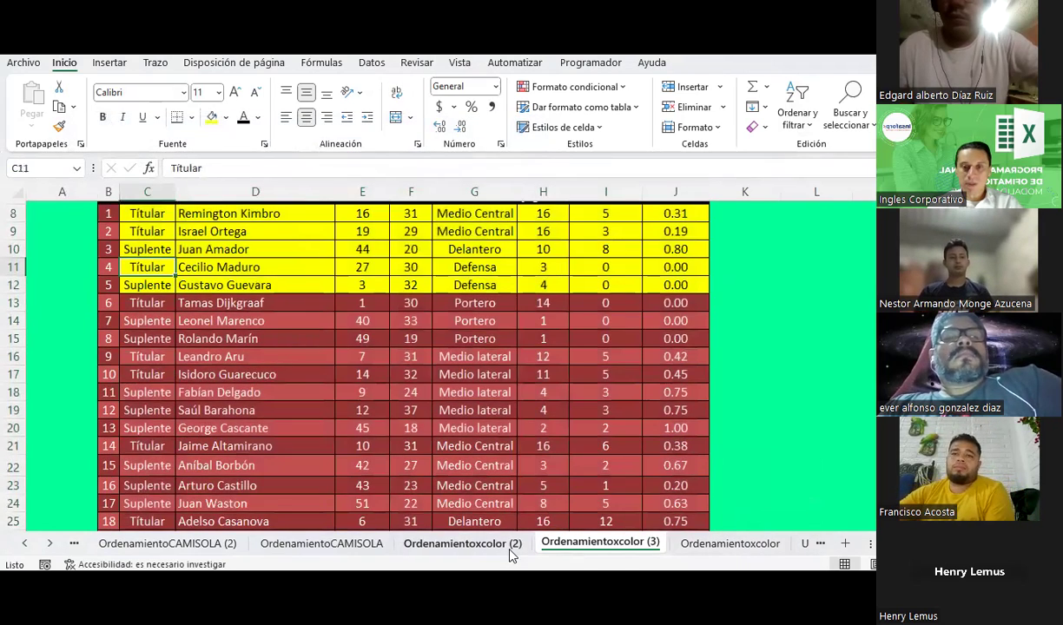
Step: Switch to Ordenamientoxcolor (2) and select the player table from the Estatus header
left_click(511, 554)
left_click_drag(133, 348, 710, 521)
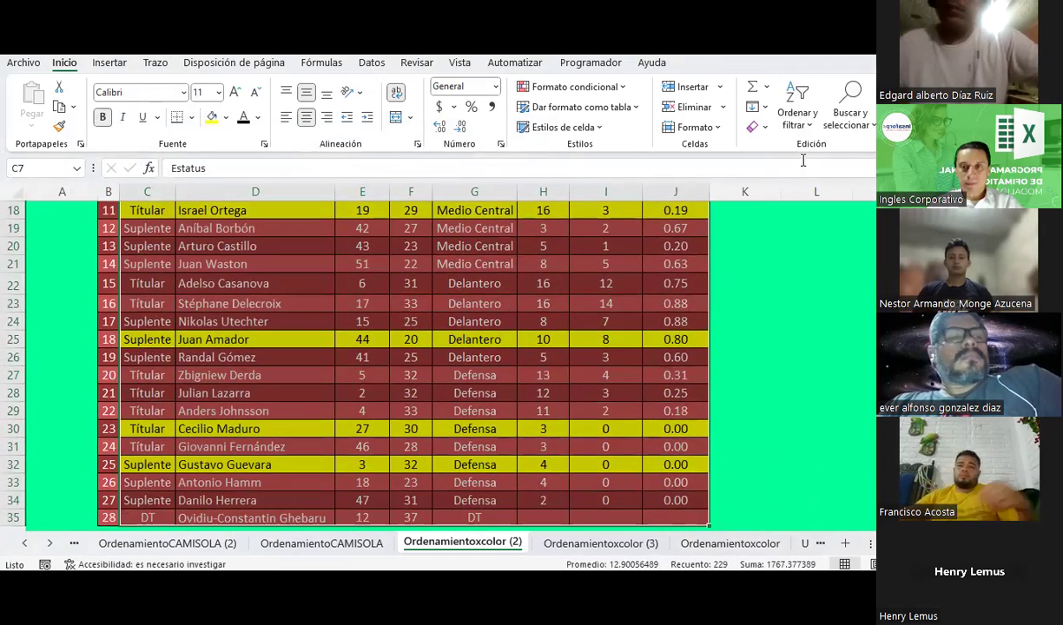
left_click(797, 117)
left_click(808, 192)
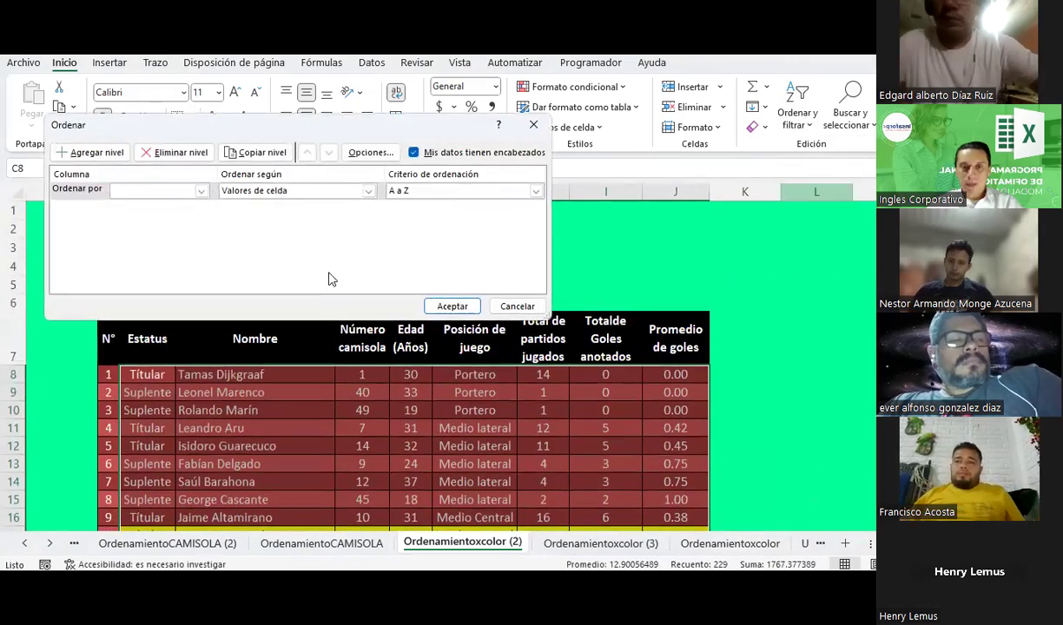
Step: Sort by Estatus font colour with white text on top
left_click(201, 191)
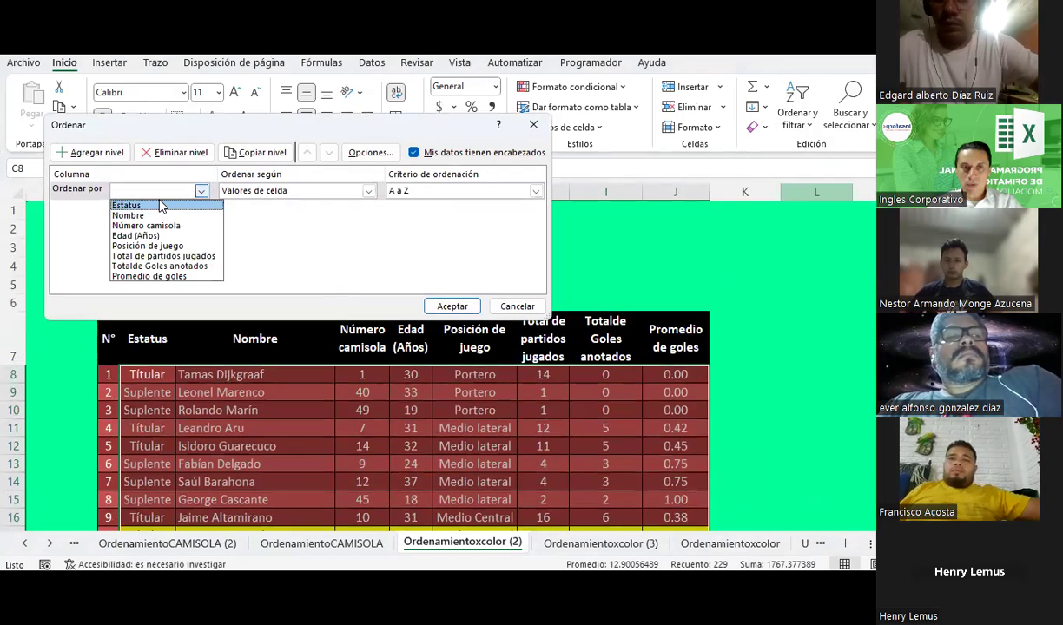
left_click(159, 205)
left_click(369, 192)
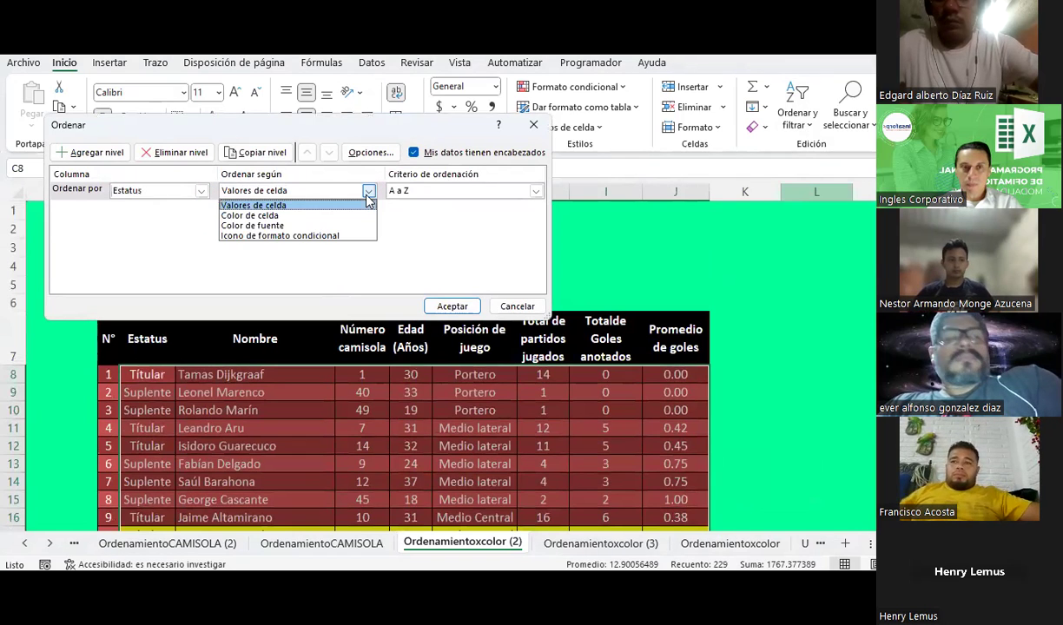
left_click(293, 226)
left_click(426, 193)
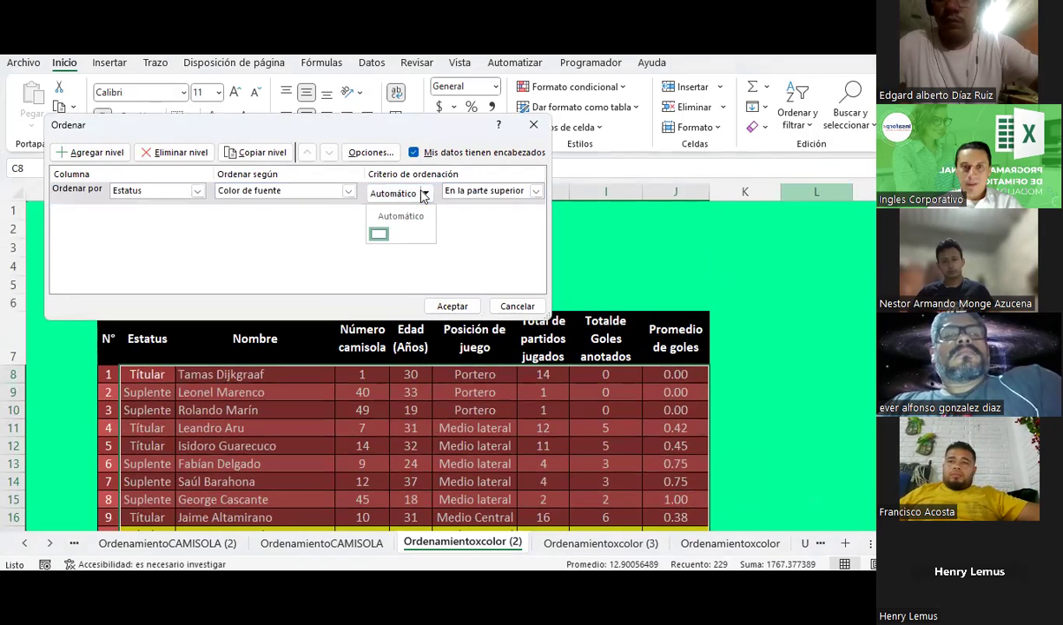
left_click(378, 237)
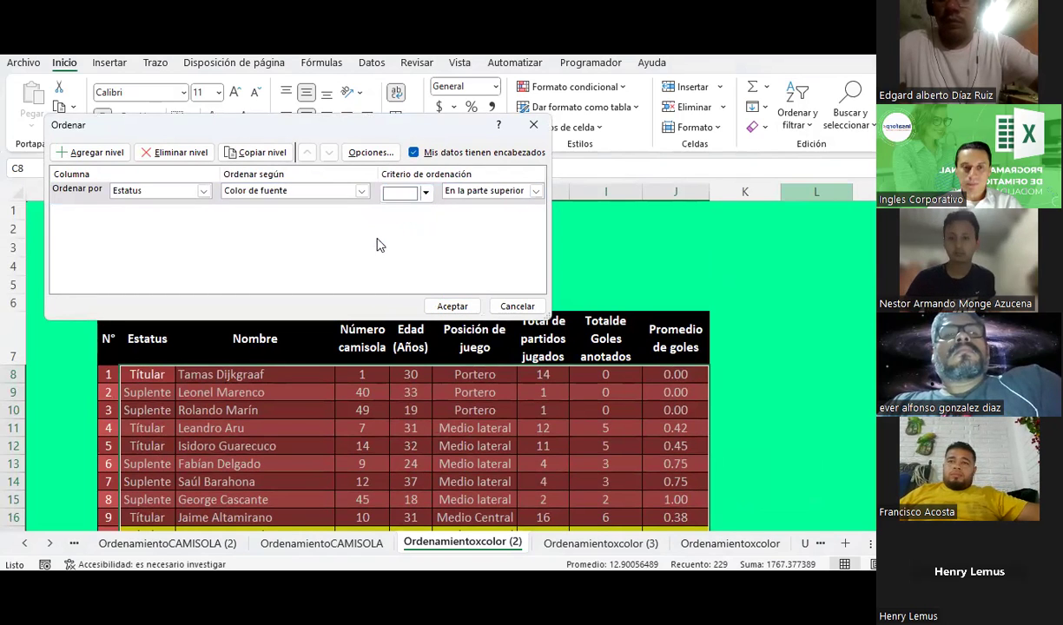
left_click(453, 306)
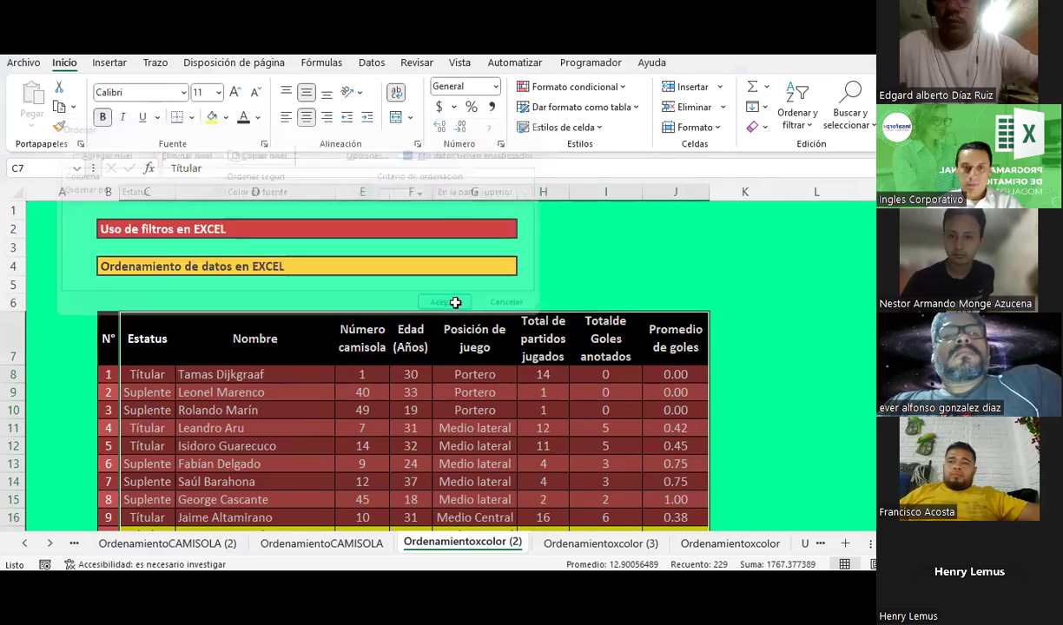
scroll(403, 372, "down", 2)
scroll(399, 372, "down", 2)
scroll(399, 373, "down", 2)
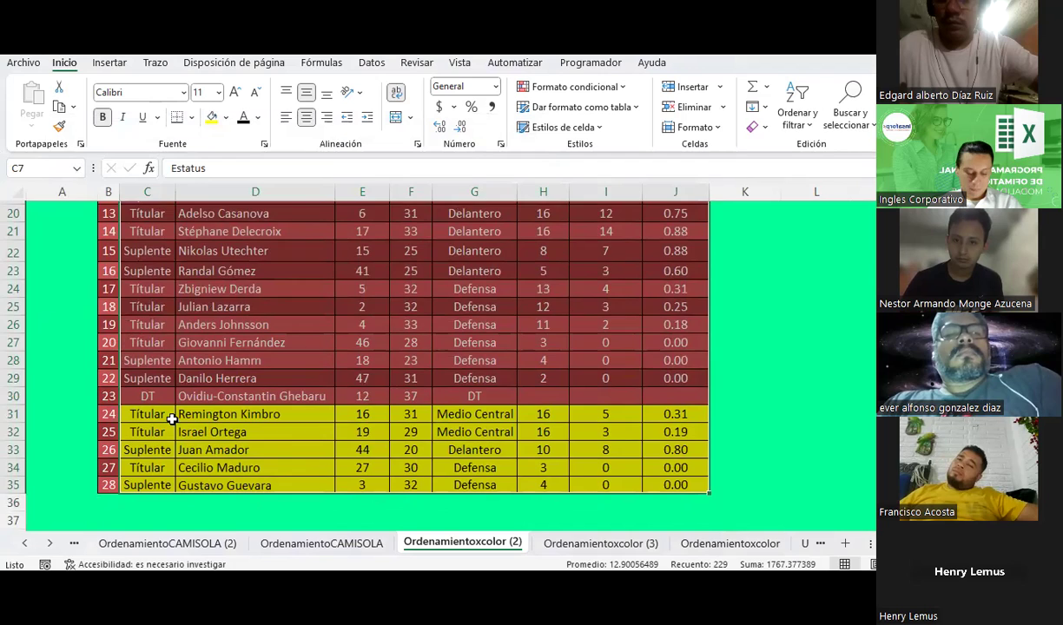
Step: Undo the font-colour sort and make the text of yellow rows 17 and 18 red
key("ctrl+z")
scroll(172, 420, "down", 3)
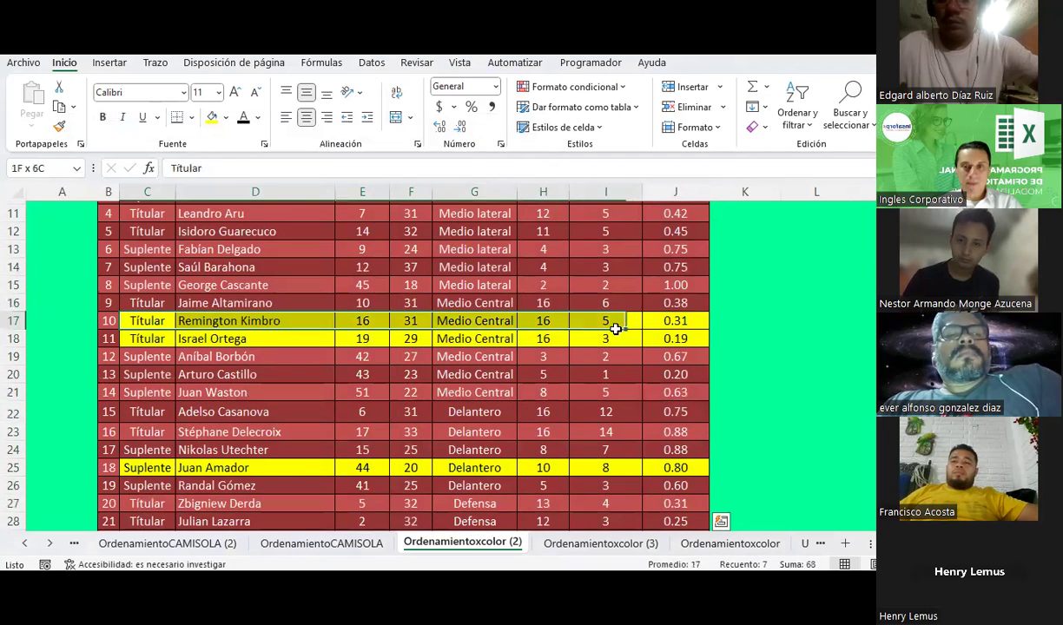
left_click_drag(163, 320, 678, 339)
left_click(261, 119)
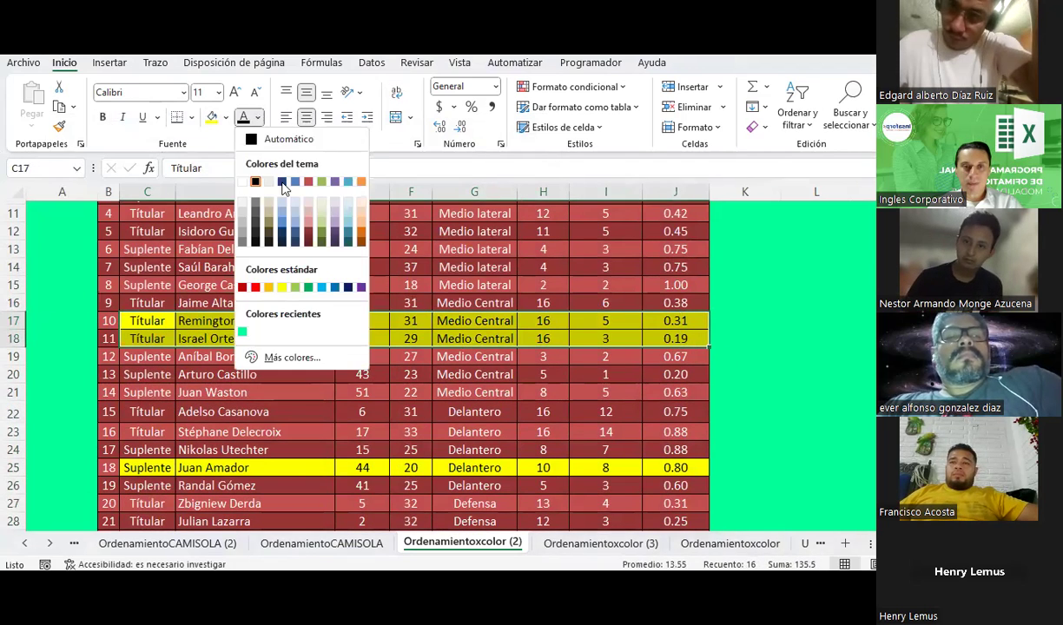
left_click(261, 285)
Step: Make the text of yellow rows 30 and 32 red, then select the table from Estatus
scroll(233, 348, "down", 2)
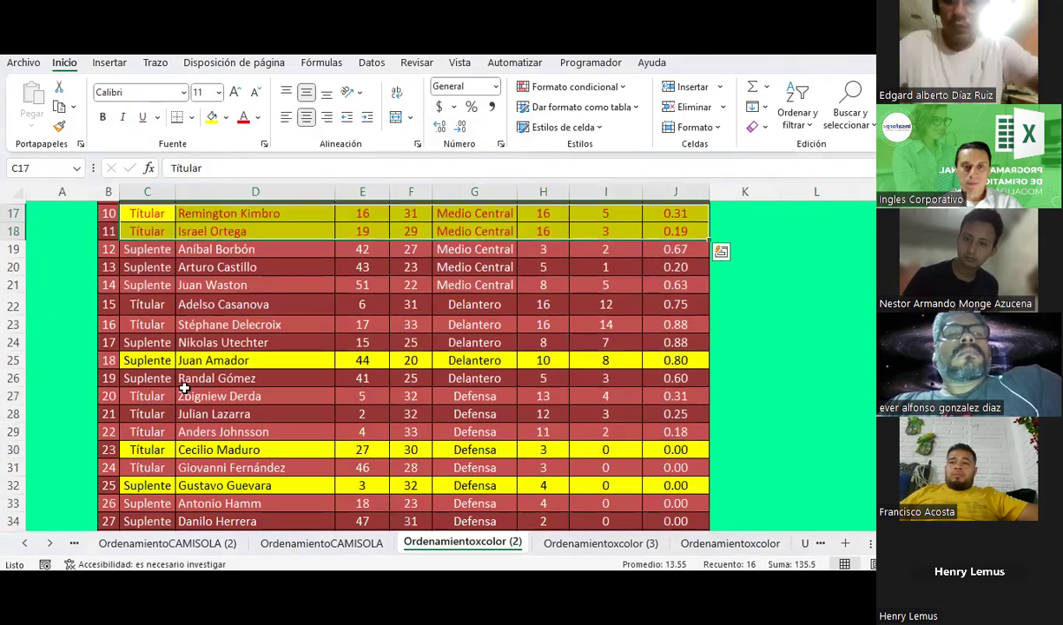
left_click_drag(139, 361, 683, 366)
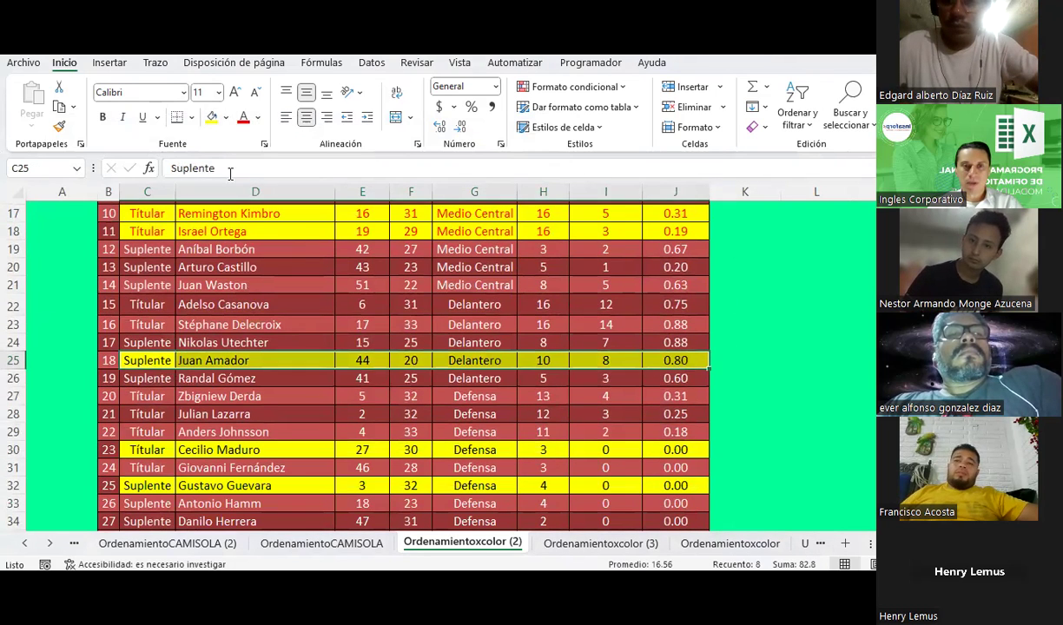
scroll(190, 411, "down", 2)
scroll(191, 411, "down", 1)
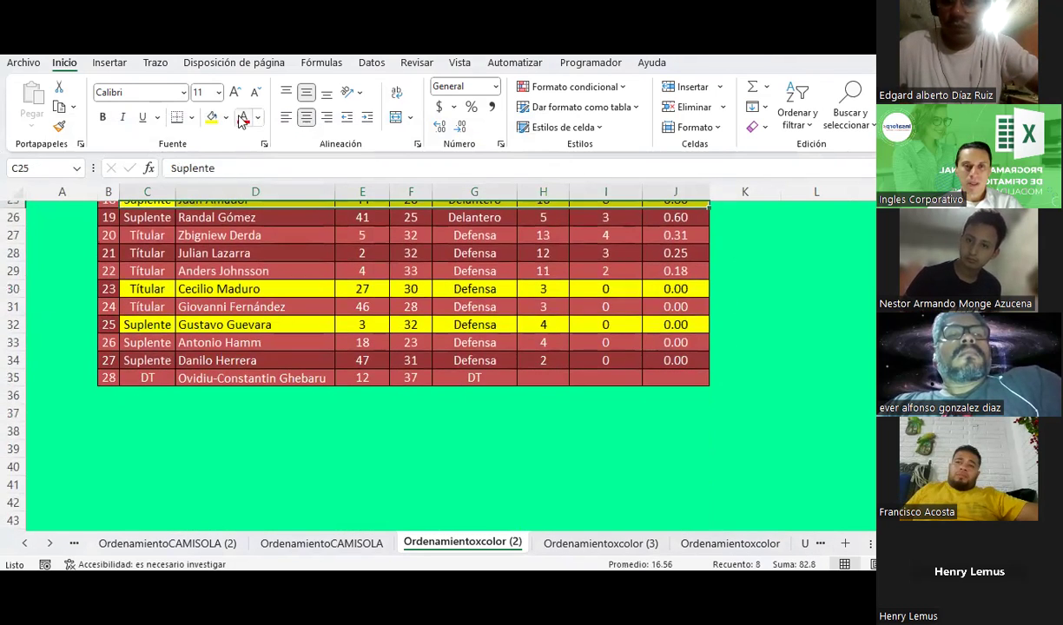
left_click_drag(152, 300, 654, 301)
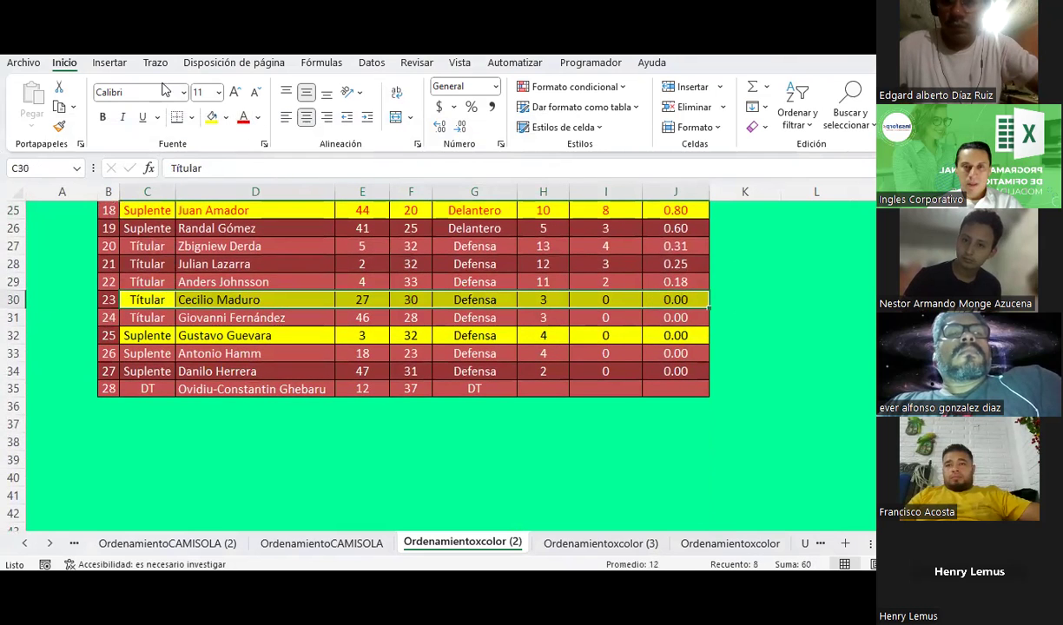
left_click(245, 121)
mouse_move(136, 337)
left_mouse_down()
mouse_move(670, 321)
mouse_move(668, 340)
left_mouse_up()
left_click(244, 121)
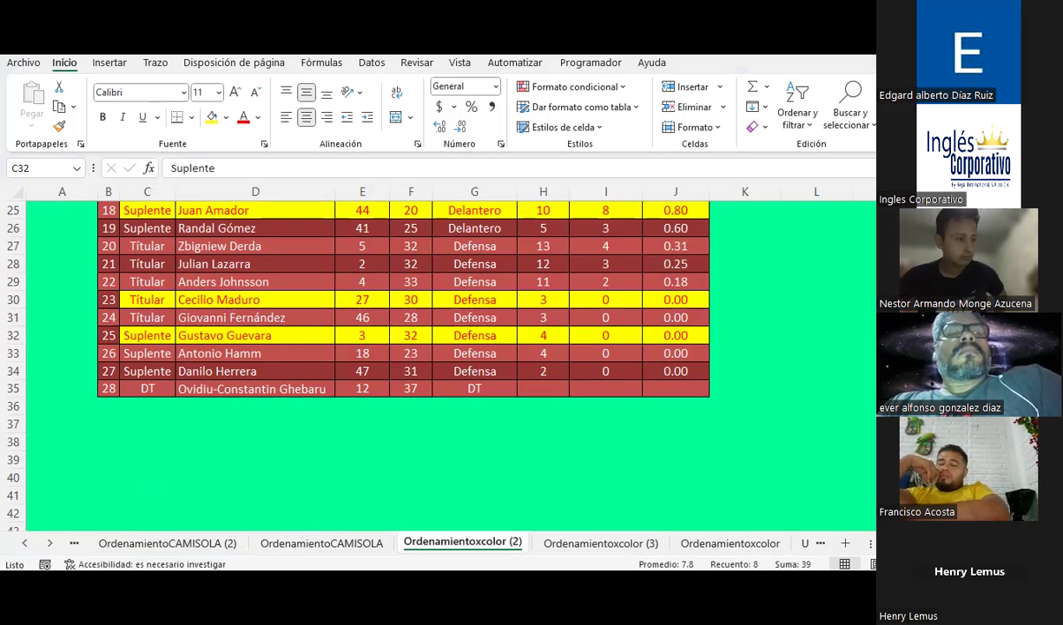
scroll(222, 345, "up", 5)
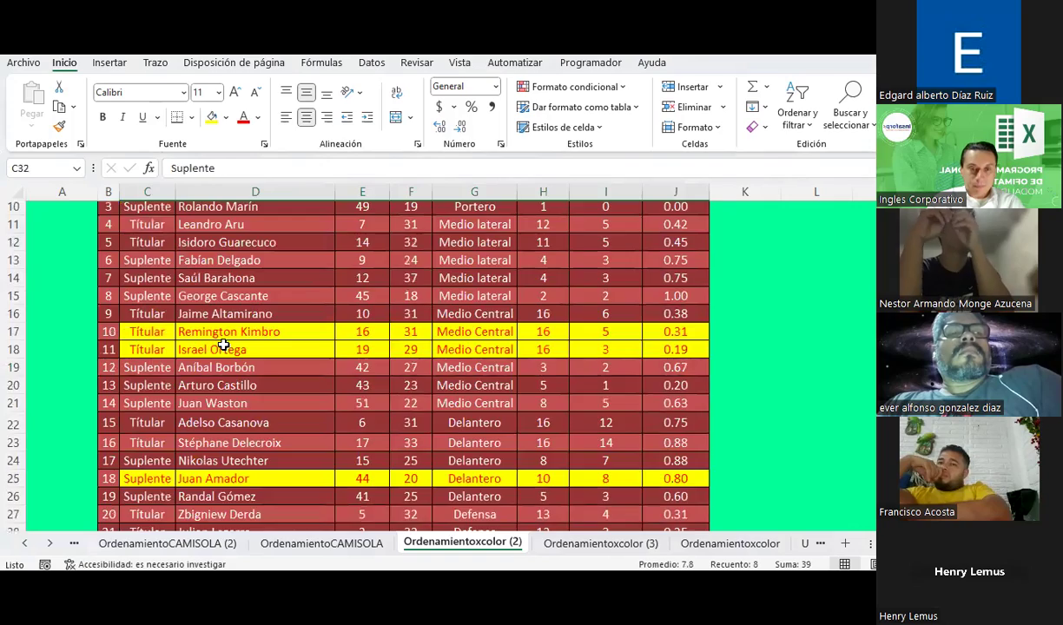
scroll(223, 346, "up", 2)
mouse_move(143, 296)
left_mouse_down()
mouse_move(663, 540)
mouse_move(660, 493)
left_mouse_up()
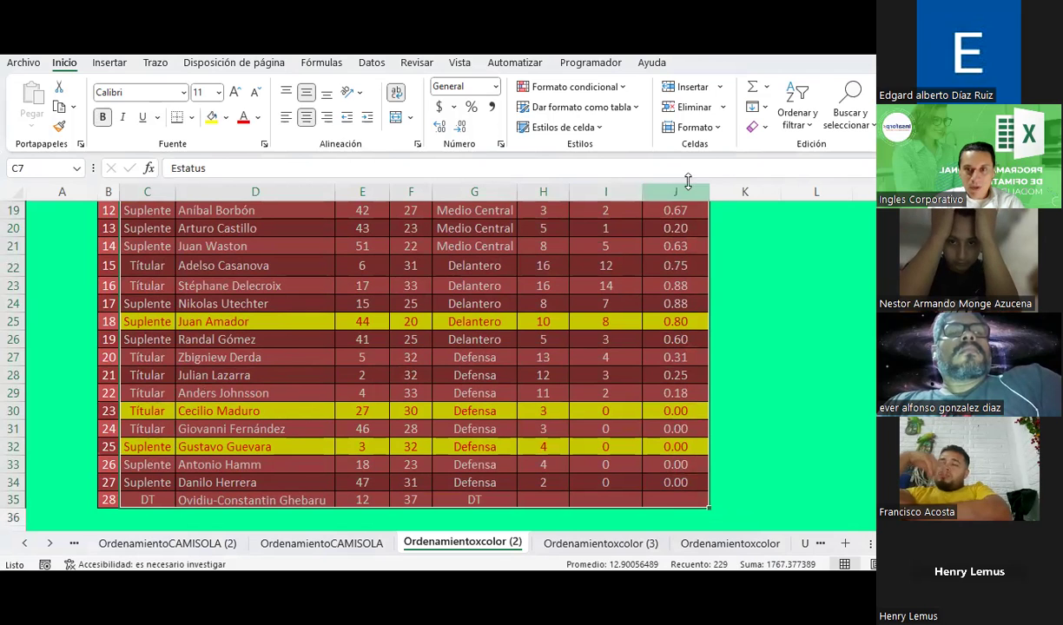
Step: Custom-sort the Estatus column by font colour with red text on top
left_click(797, 119)
left_click(826, 189)
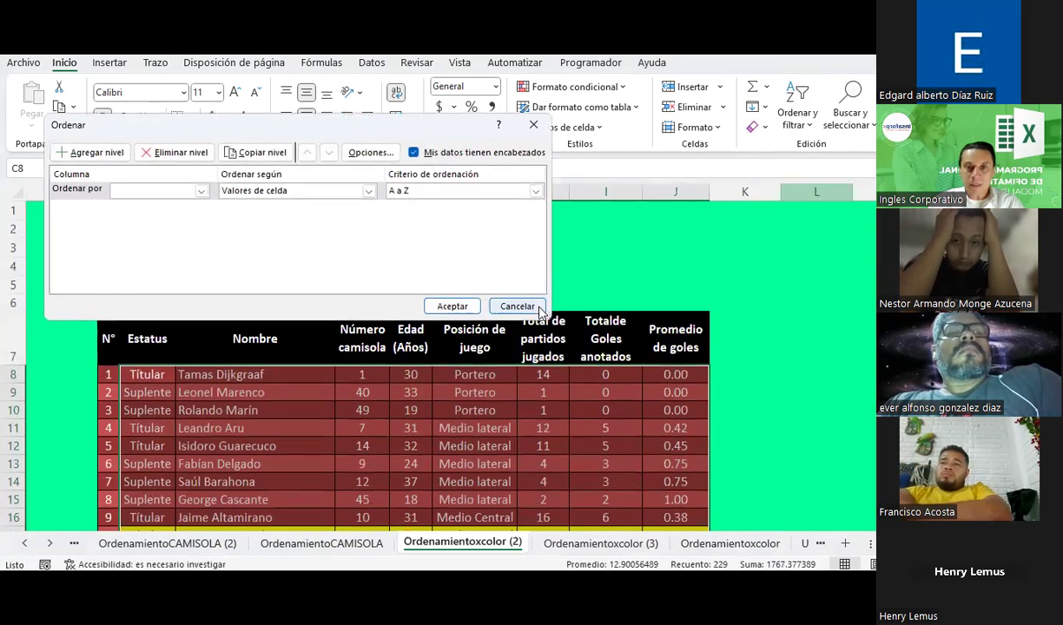
left_click(200, 191)
left_click(143, 199)
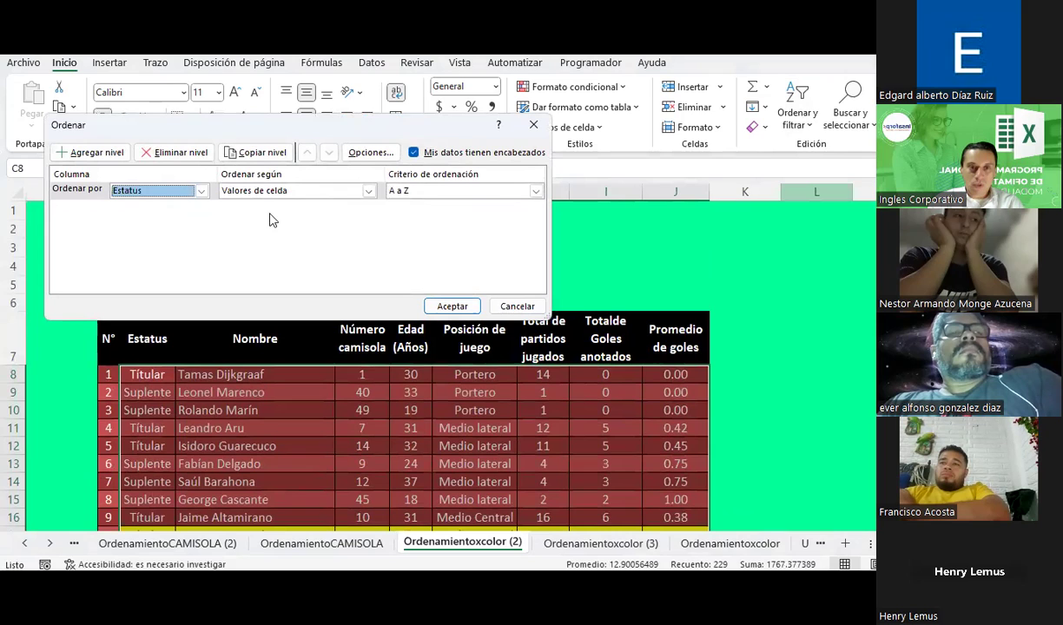
left_click(366, 194)
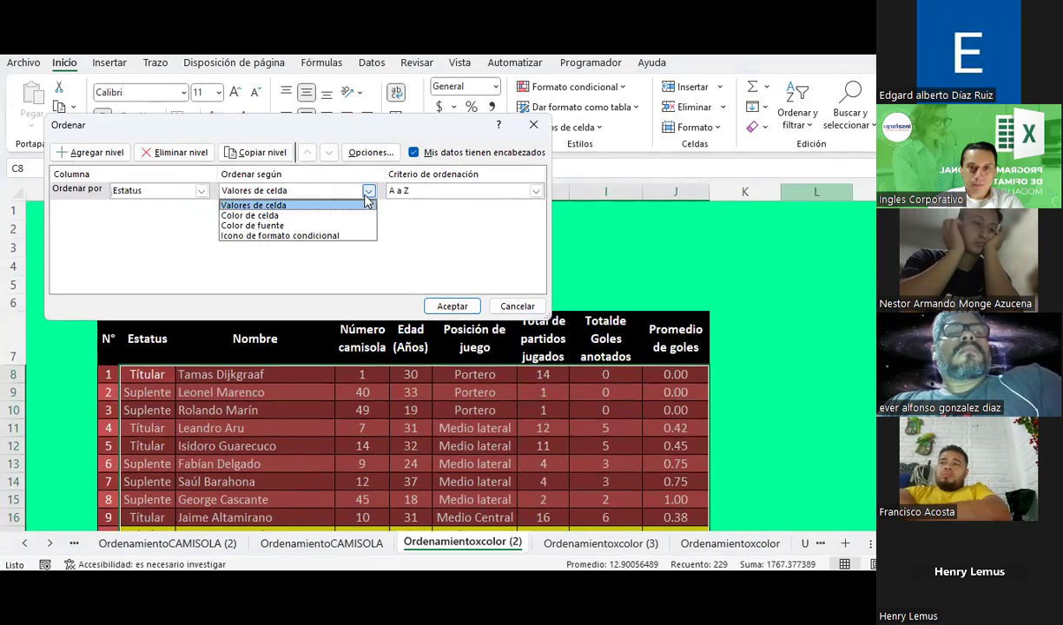
left_click(265, 226)
left_click(421, 196)
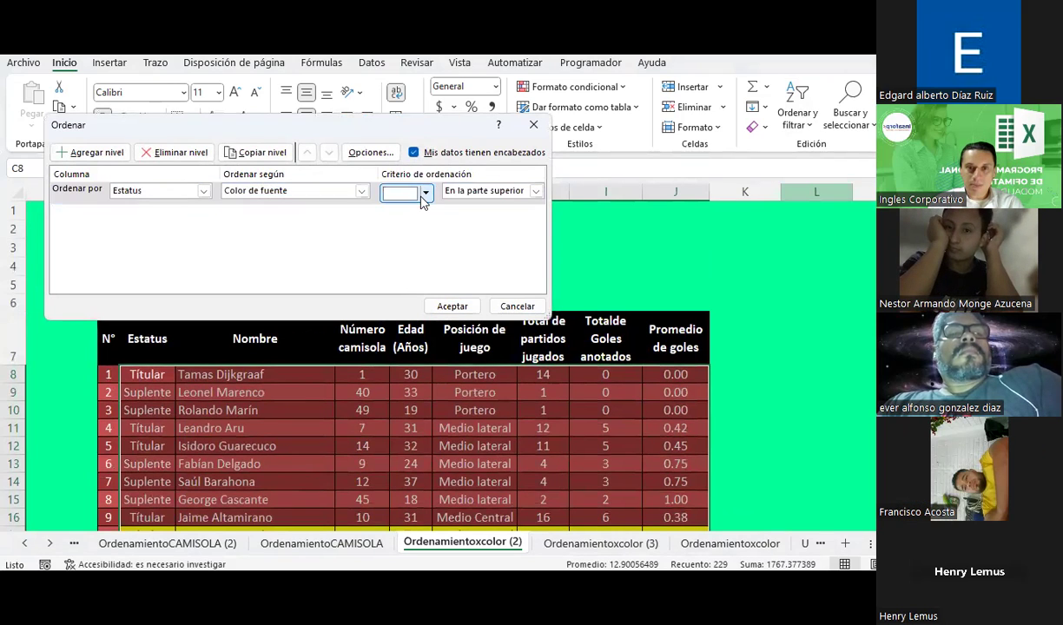
left_click(426, 193)
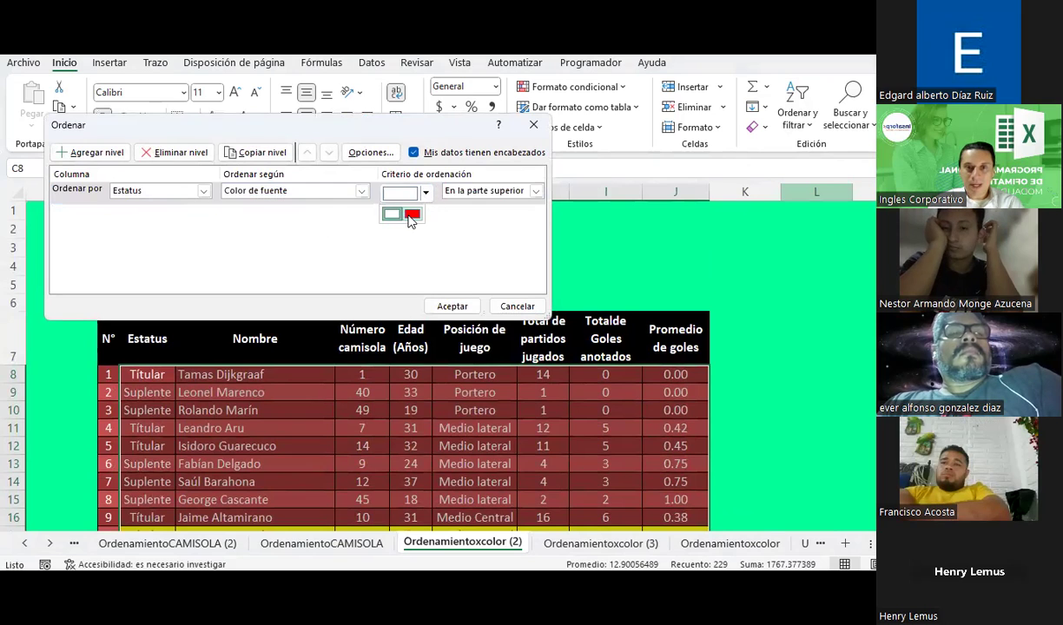
left_click(412, 215)
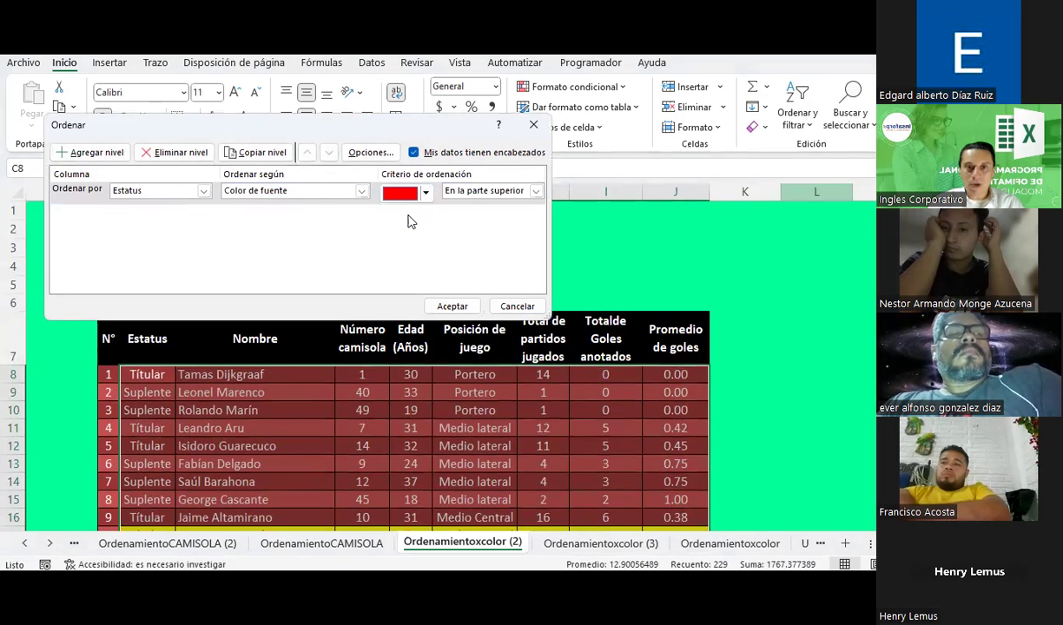
left_click(453, 306)
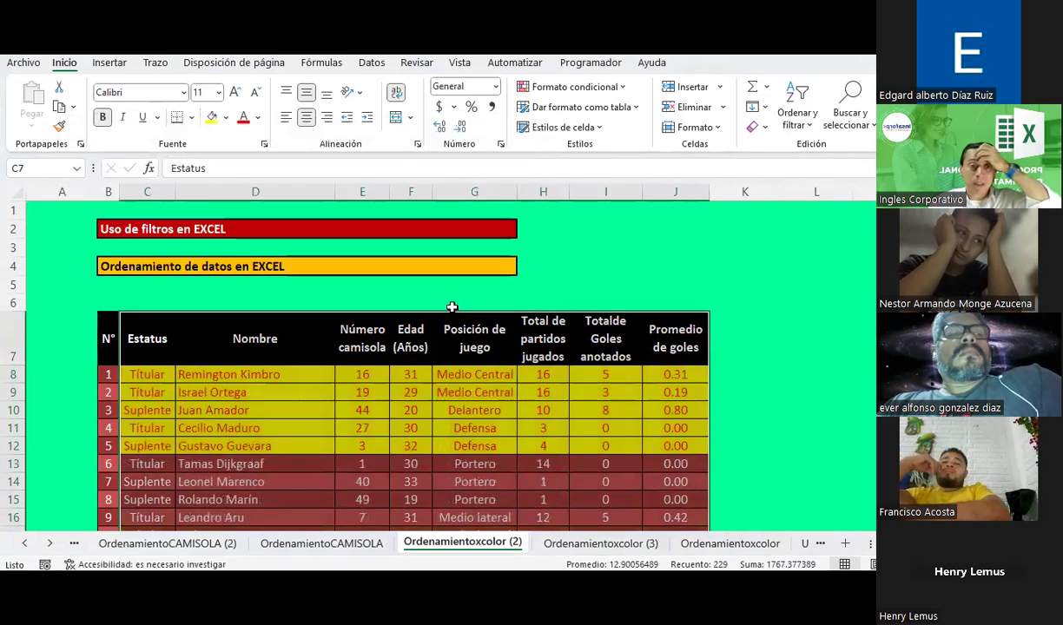
scroll(406, 343, "down", 2)
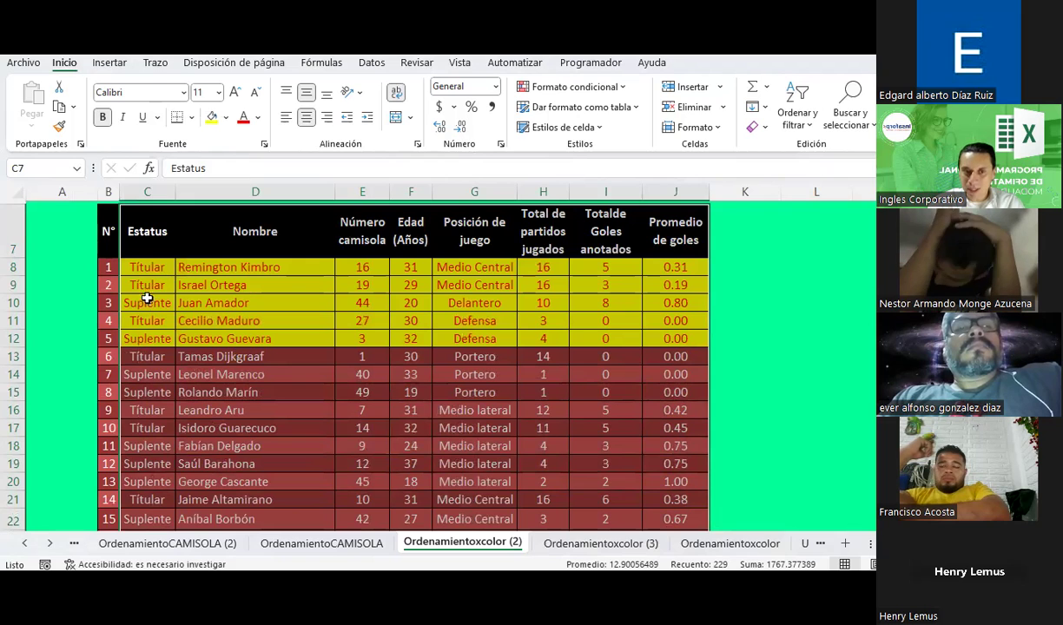
Step: Add a second custom sort level by Estatus (Valores de celda, A to Z) and apply it
left_click(797, 106)
left_click(807, 182)
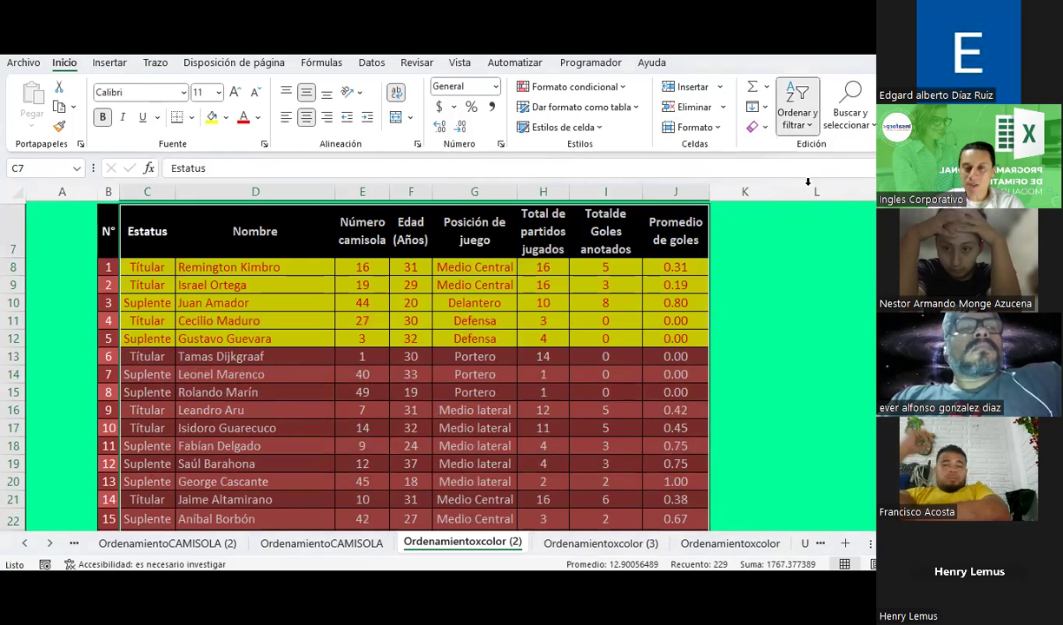
left_click(90, 152)
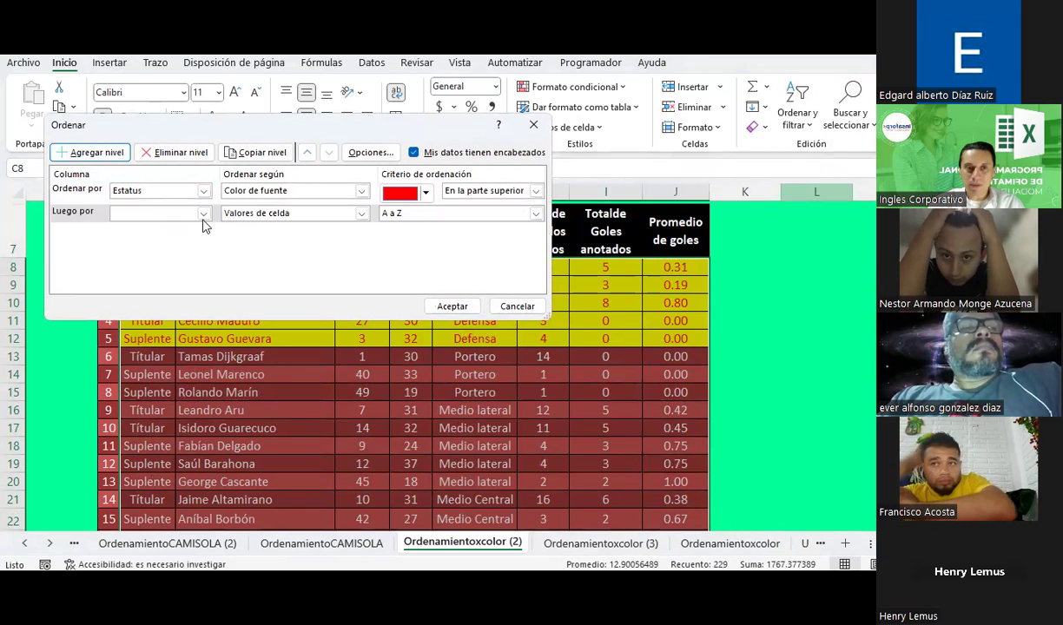
left_click(203, 214)
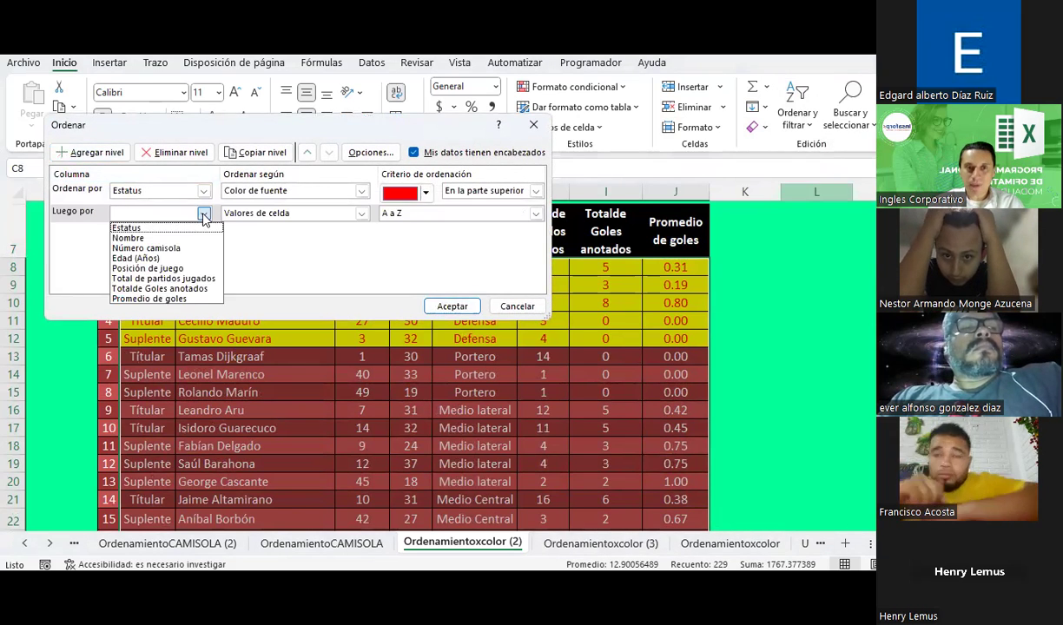
left_click(146, 230)
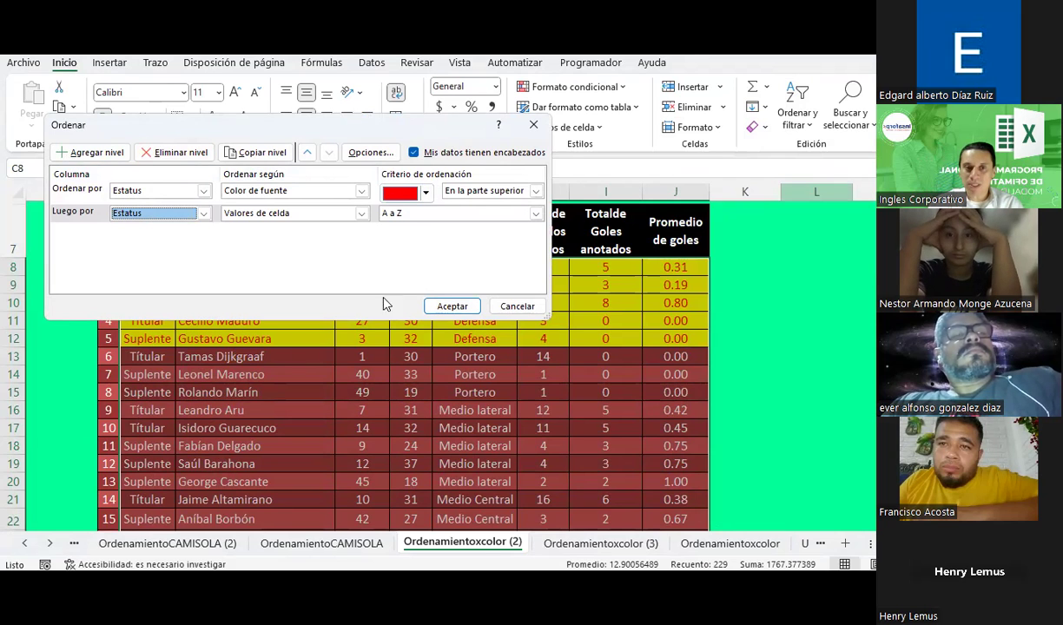
left_click_drag(316, 126, 816, 300)
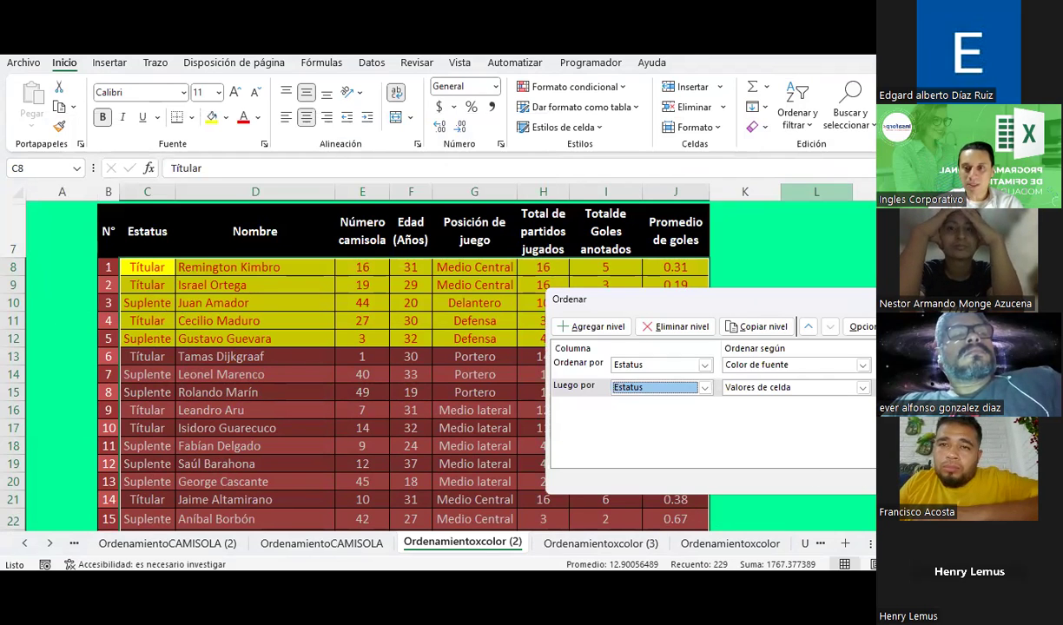
key("Return")
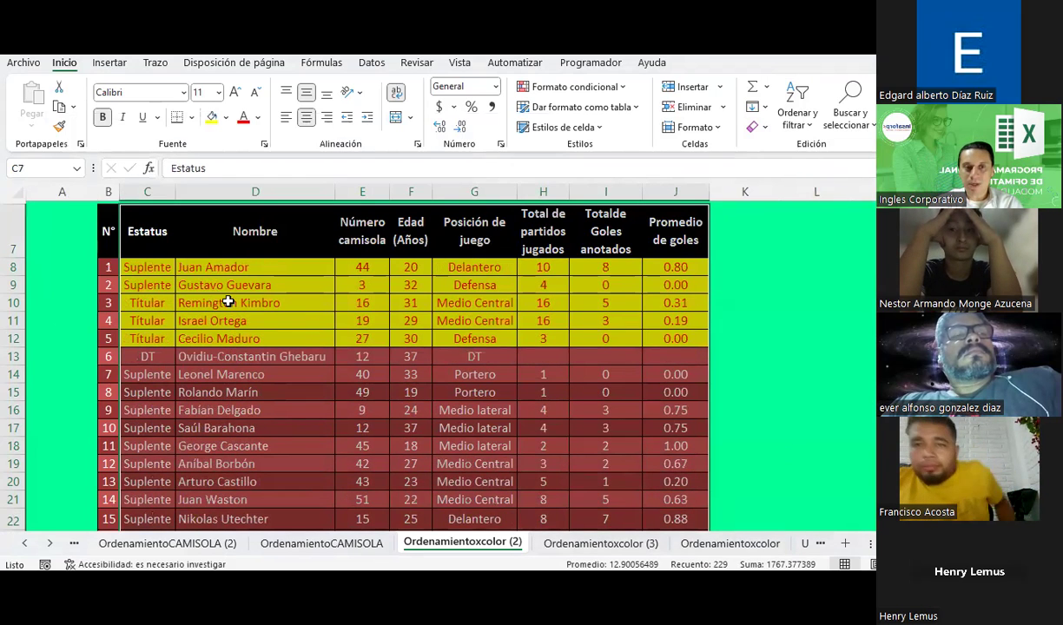
Step: Select the Estatus values C8:C12 of the five red-text rows to check Suplente precedes Titular
left_click(228, 301)
left_click(196, 392)
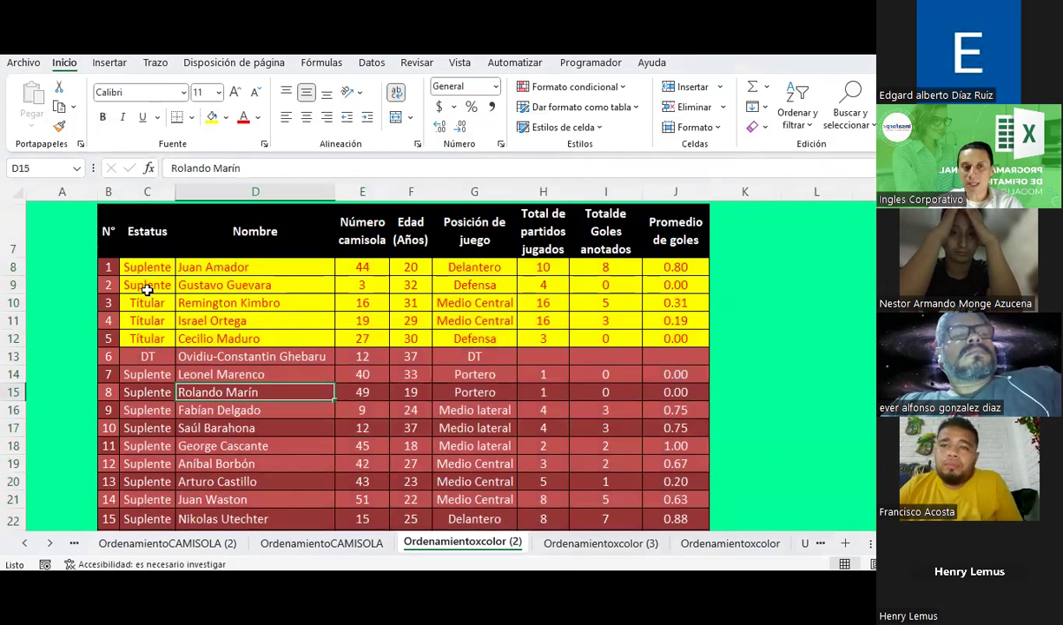
left_click_drag(152, 267, 687, 339)
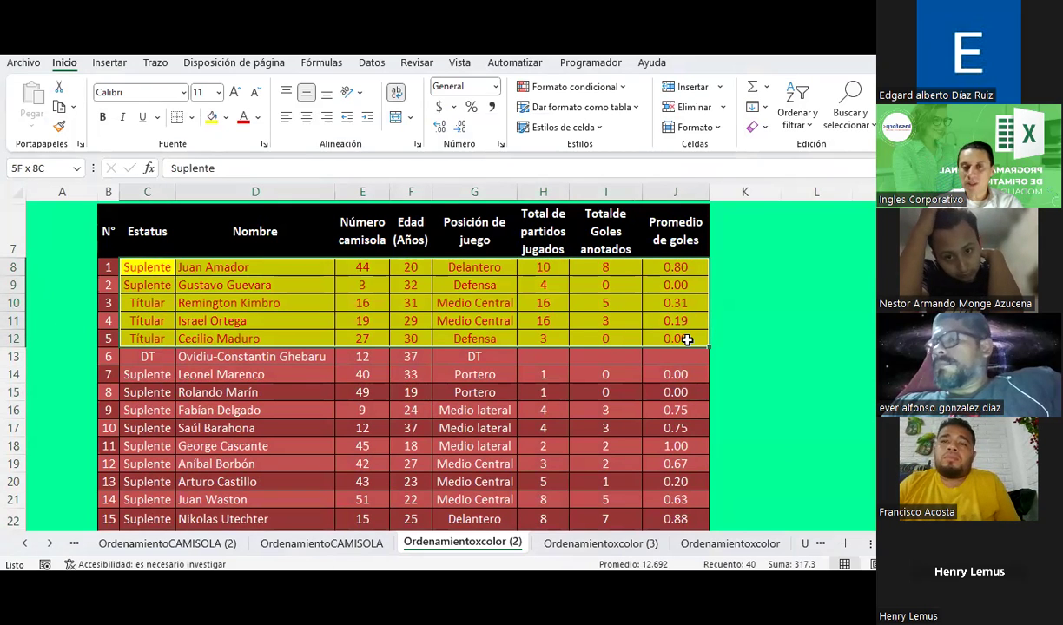
left_click_drag(687, 340, 687, 340)
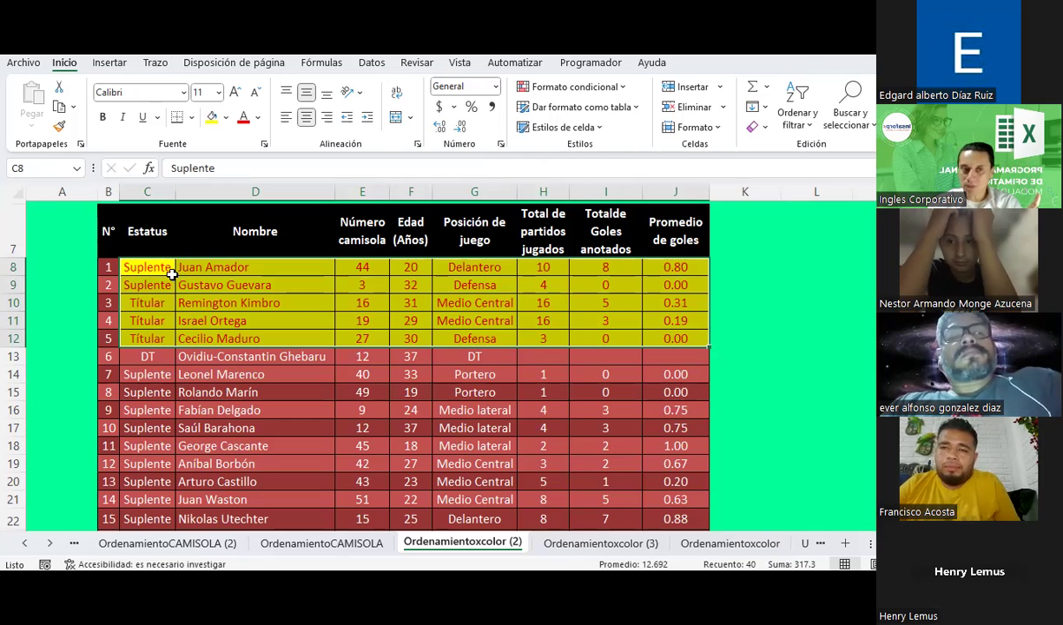
left_click_drag(158, 266, 155, 278)
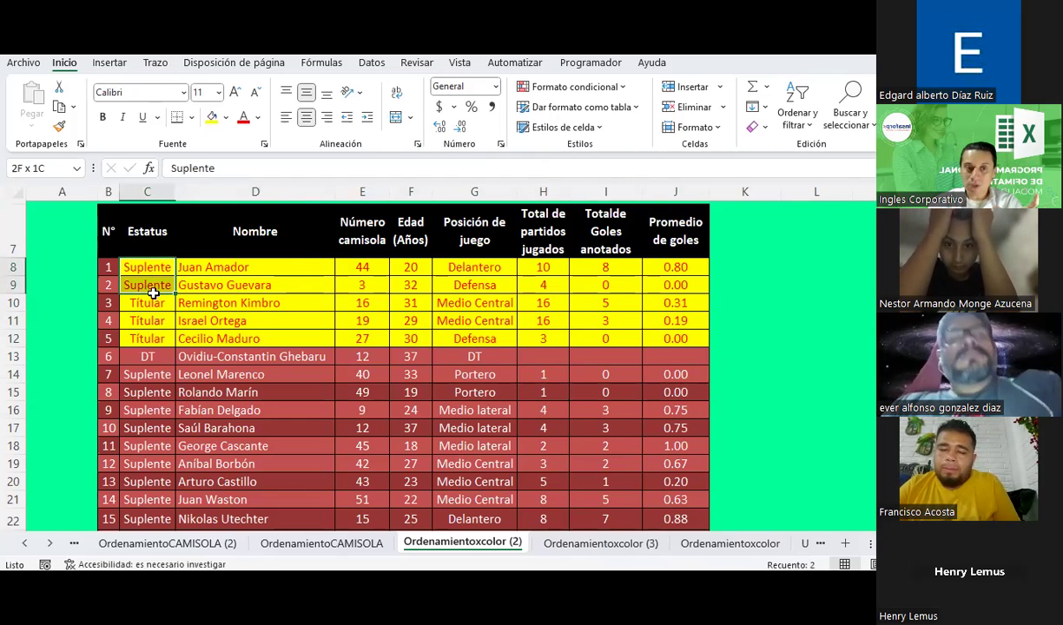
left_click_drag(153, 294, 140, 343)
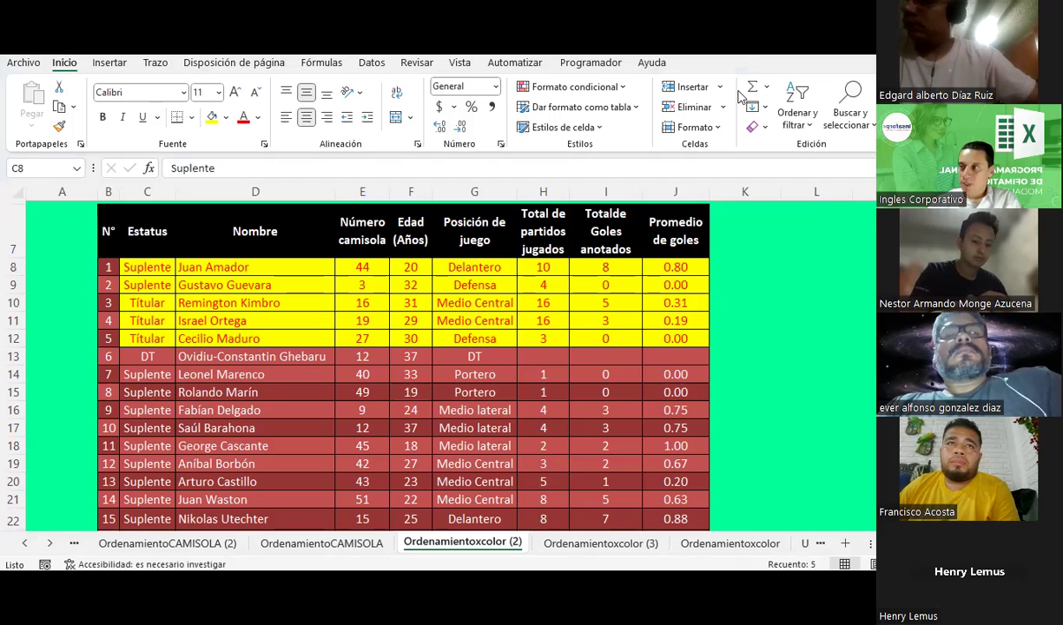
Step: Flip through the Ordenamientoxcolor sheet tabs, returning to the sorted Ordenamientoxcolor (2) copy
left_click(710, 546)
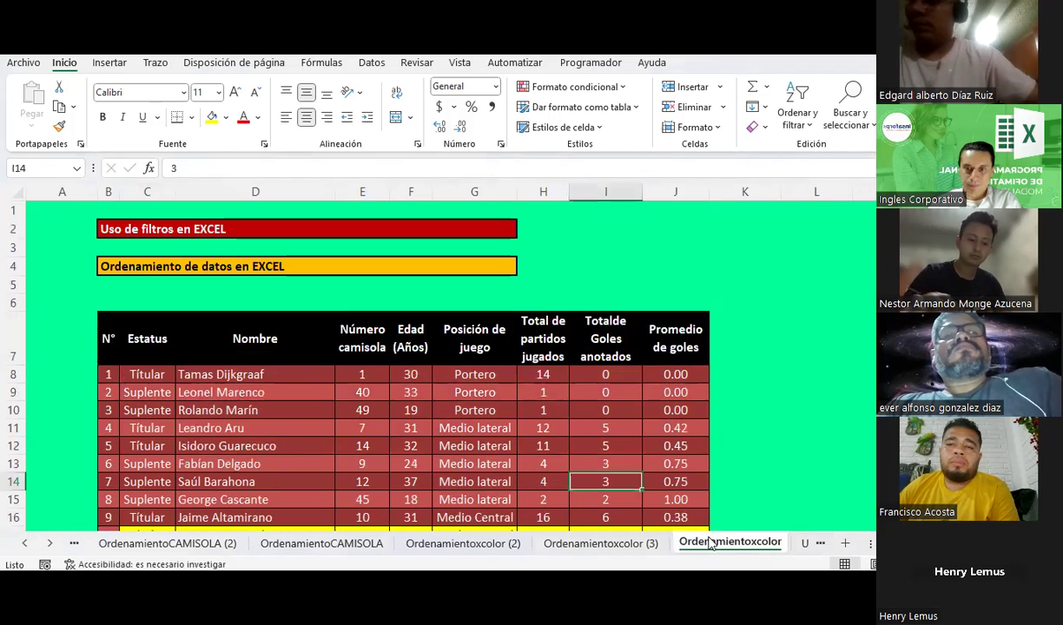
left_click(766, 544)
left_click(474, 547)
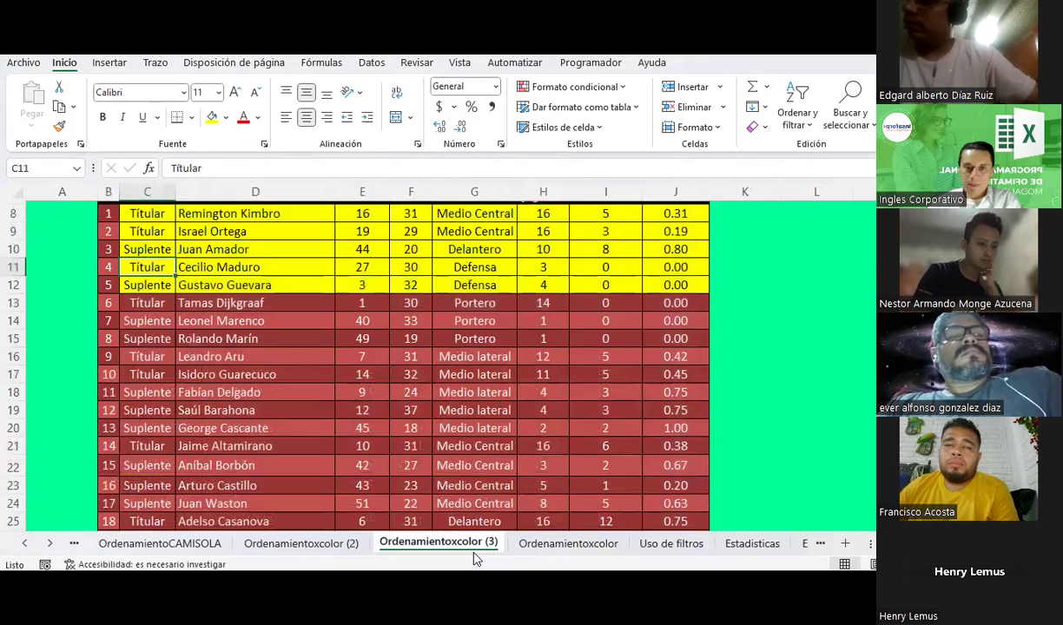
left_click(321, 544)
scroll(416, 467, "up", 2)
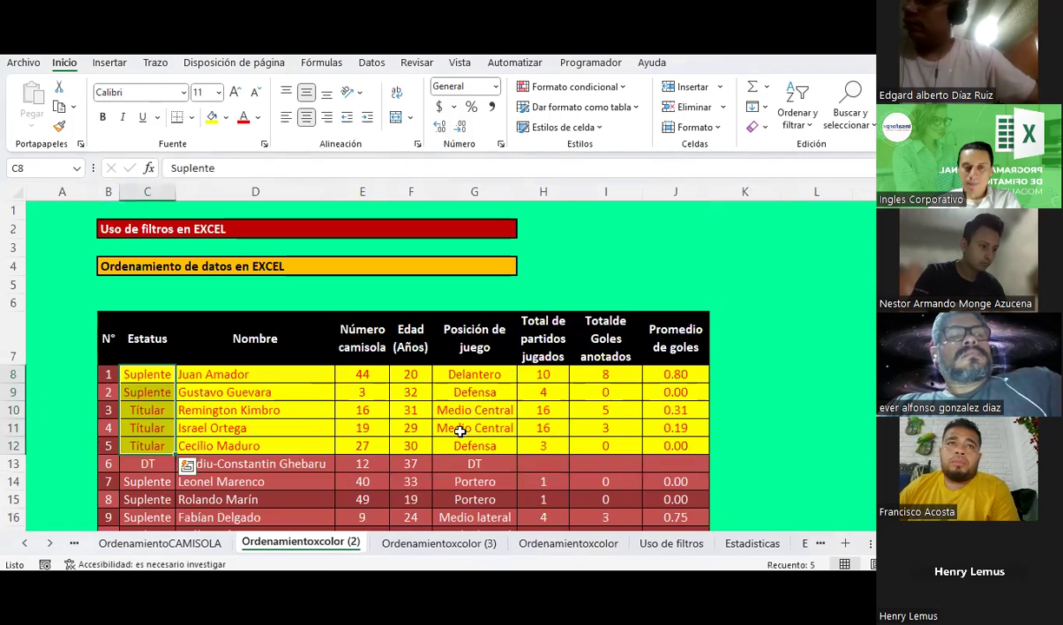
left_click(256, 392)
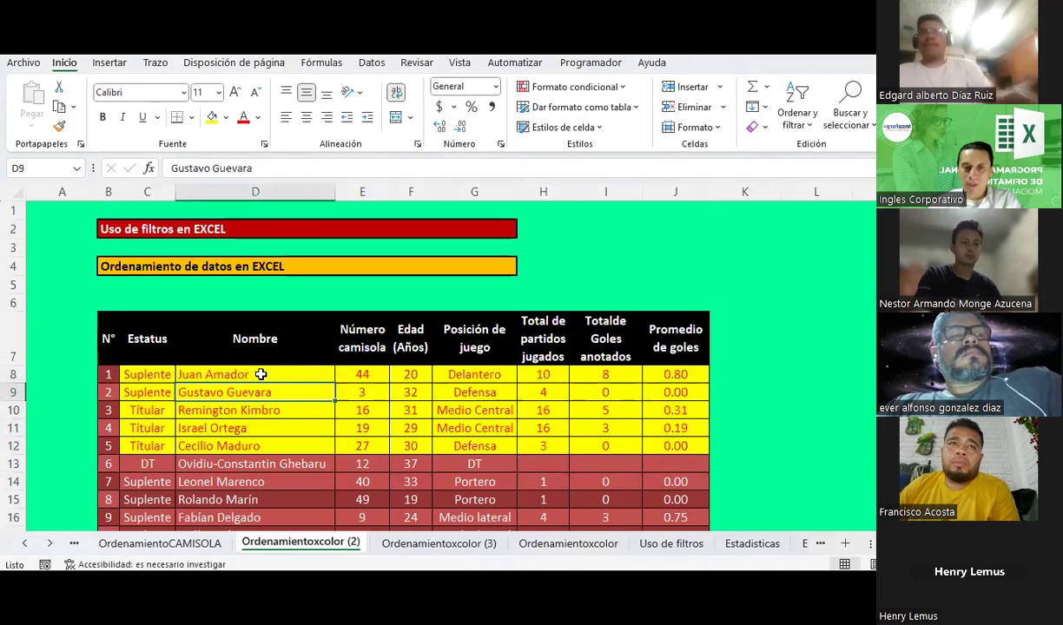
Step: Go to Ordenamientoxcolor (3) and select its unsorted yellow-row Estatus values C8:C12
left_click(396, 545)
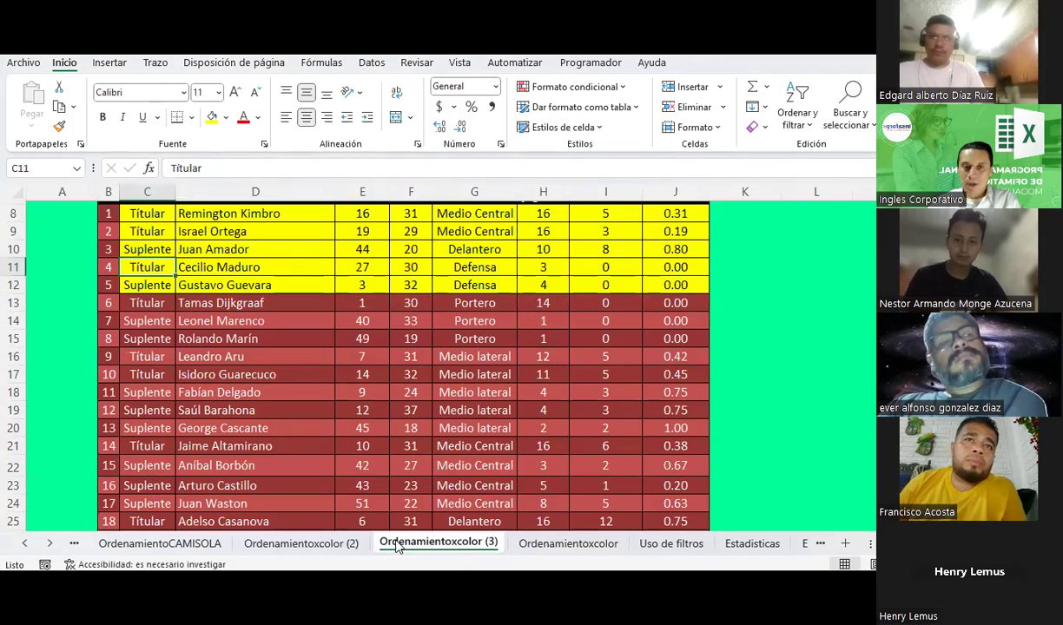
scroll(321, 335, "up", 2)
left_click(183, 337)
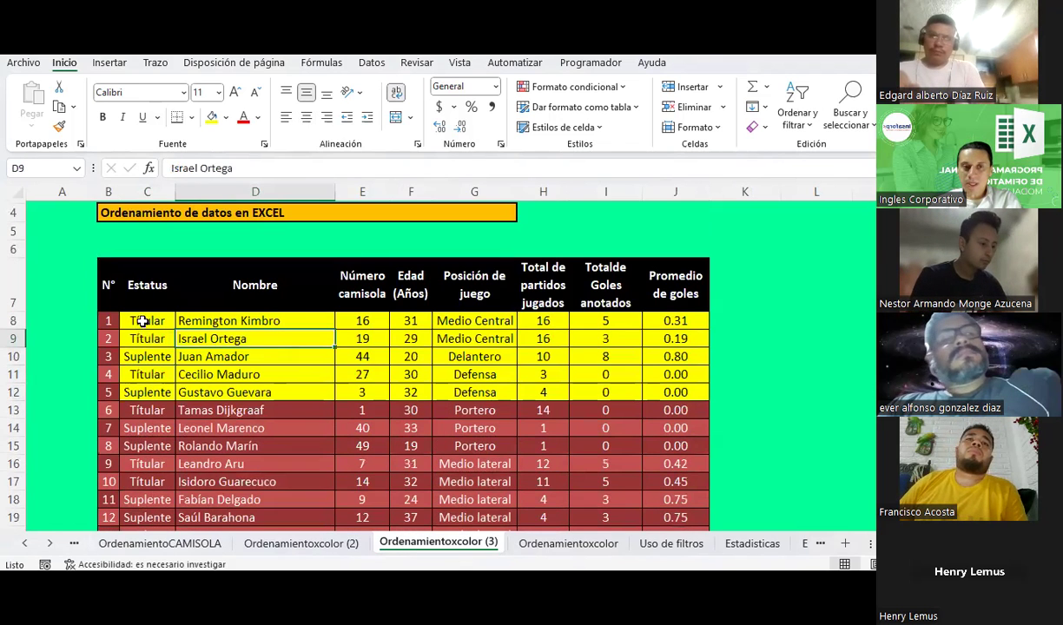
left_click_drag(147, 320, 146, 391)
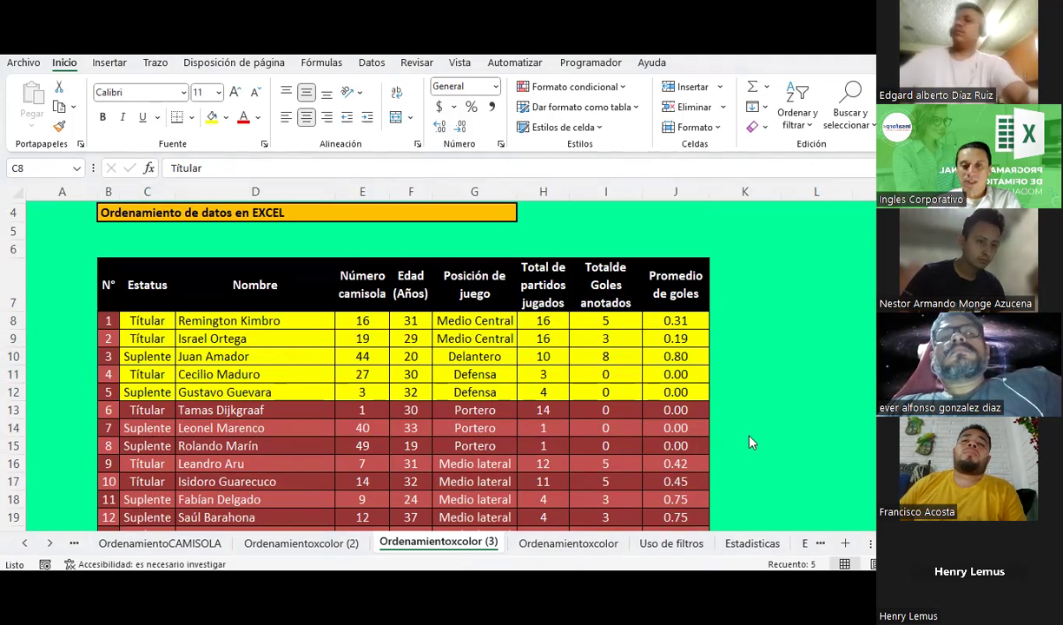
Step: Copy the Ordenamientoxcolor sheet before itself with Crear una copia ticked, creating Ordenamientoxcolor (4)
left_click(528, 542)
right_click(528, 542)
left_click(584, 371)
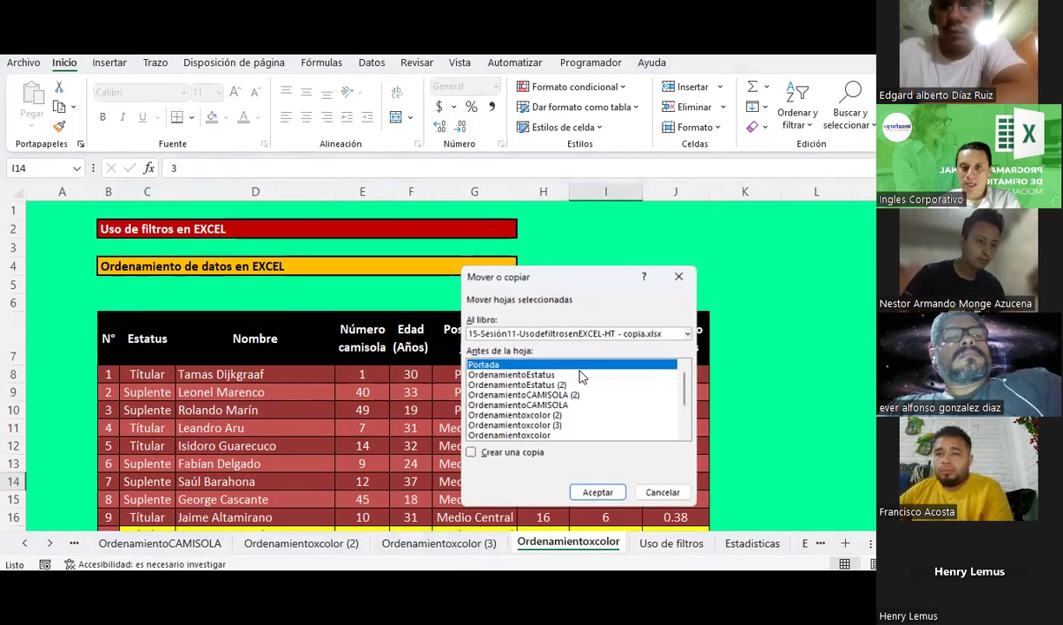
scroll(560, 390, "down", 2)
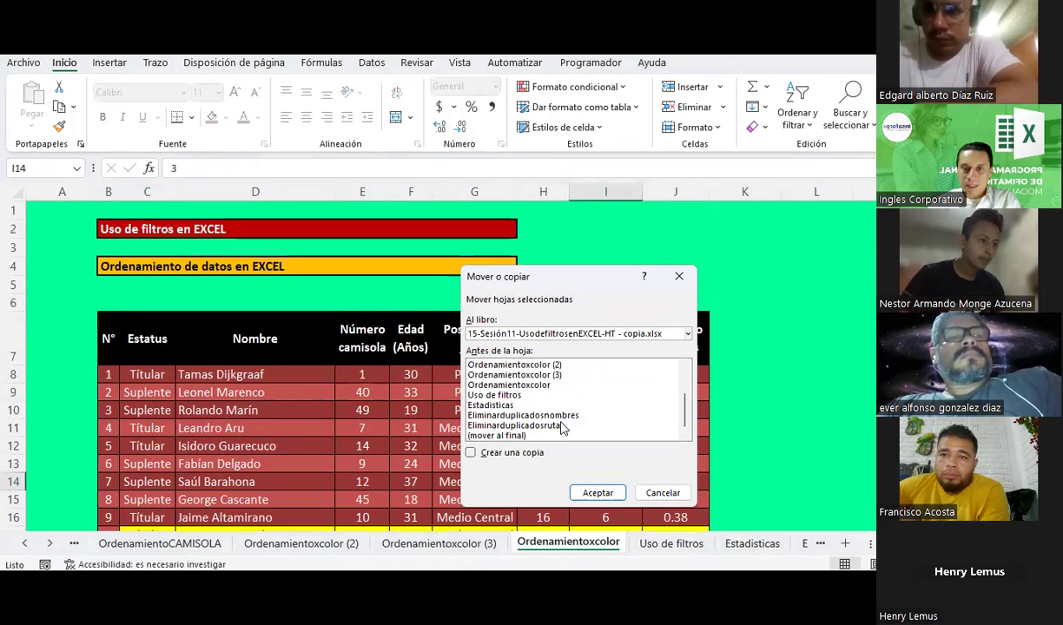
scroll(566, 407, "up", 2)
scroll(561, 402, "down", 1)
scroll(555, 396, "down", 1)
left_click(545, 386)
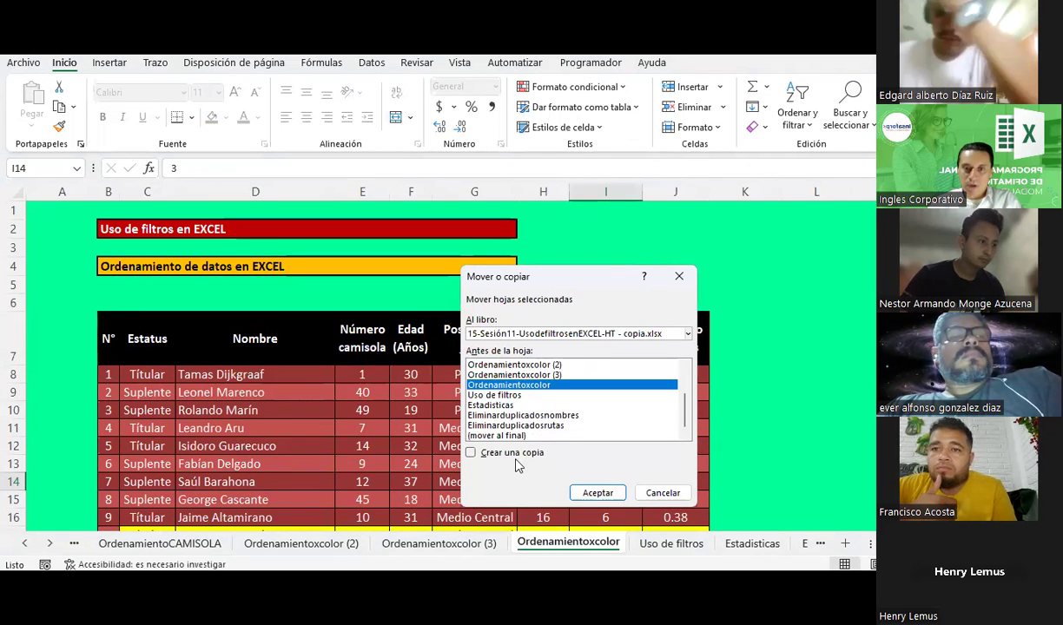
left_click(513, 452)
left_click(597, 493)
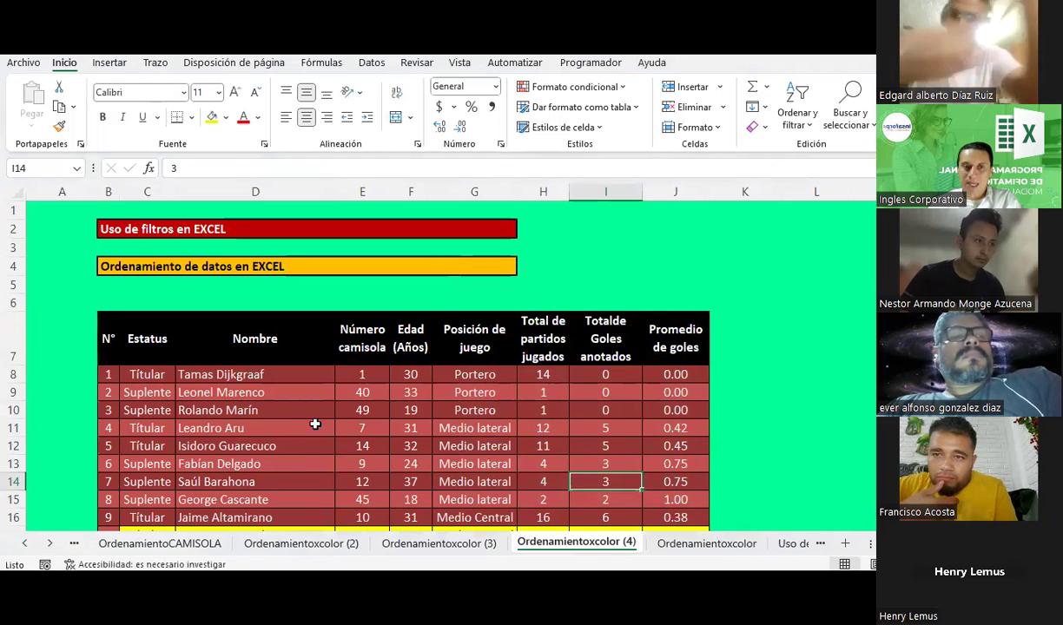
left_click(252, 428)
scroll(287, 417, "down", 2)
mouse_move(146, 267)
left_mouse_down()
mouse_move(537, 376)
mouse_move(668, 395)
left_mouse_up()
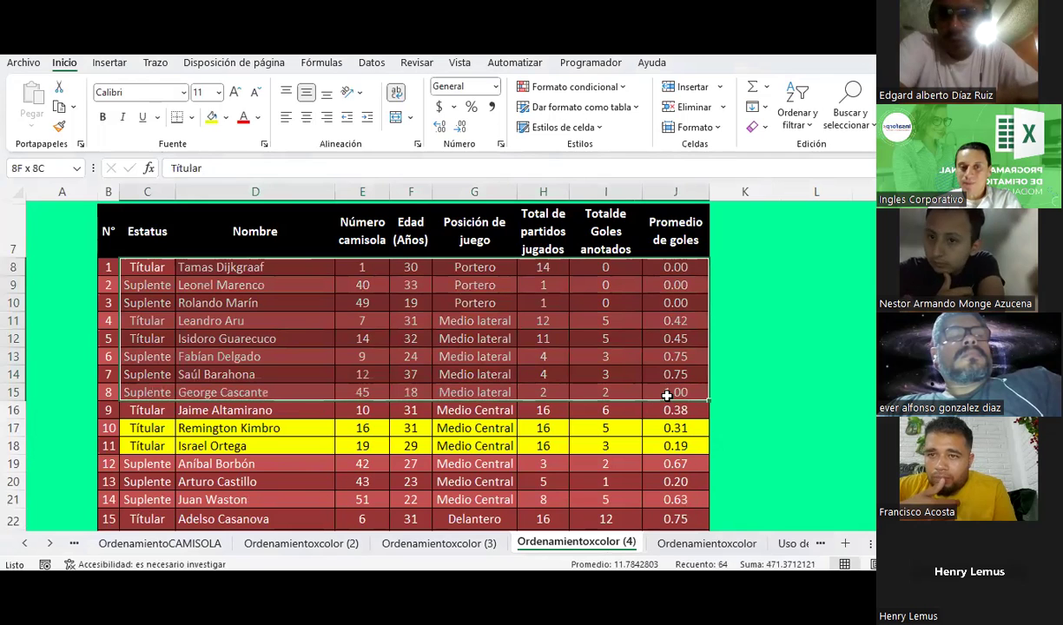
left_click(806, 121)
left_click(812, 189)
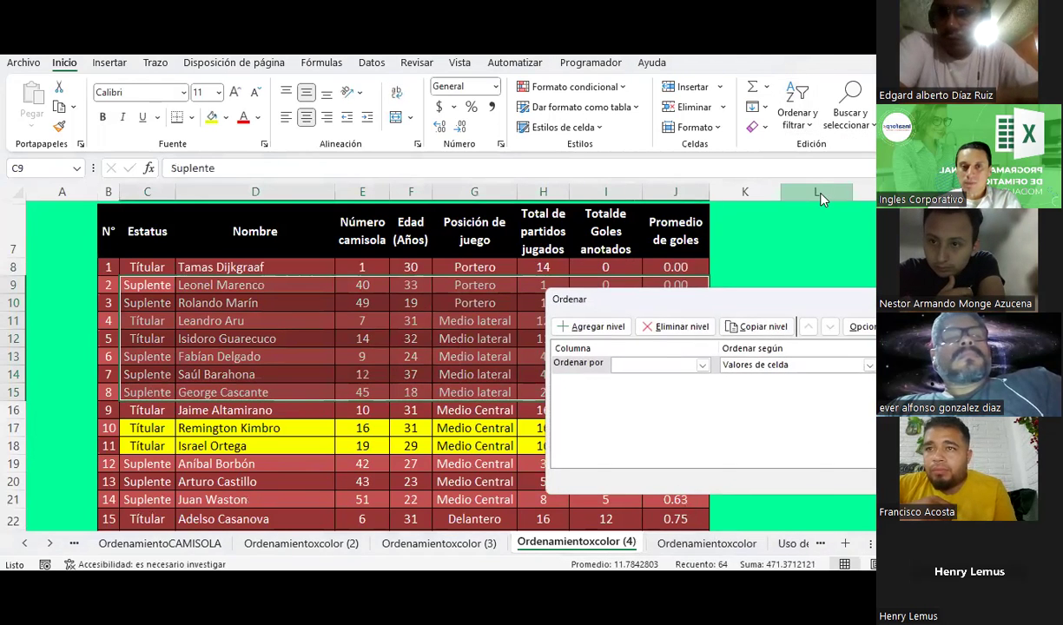
left_click(921, 327)
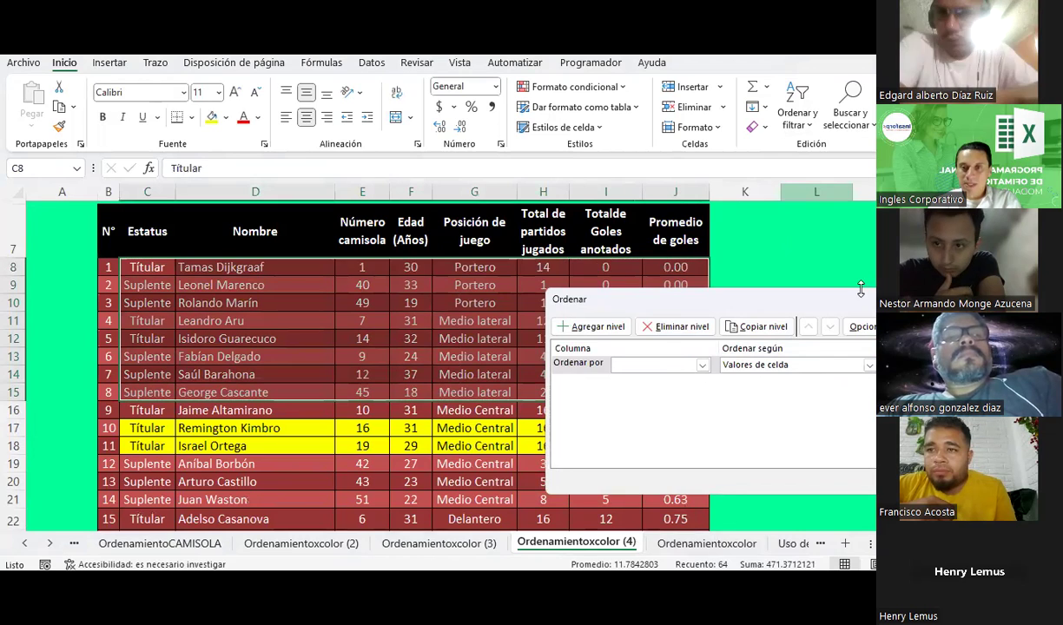
left_click_drag(818, 317, 543, 480)
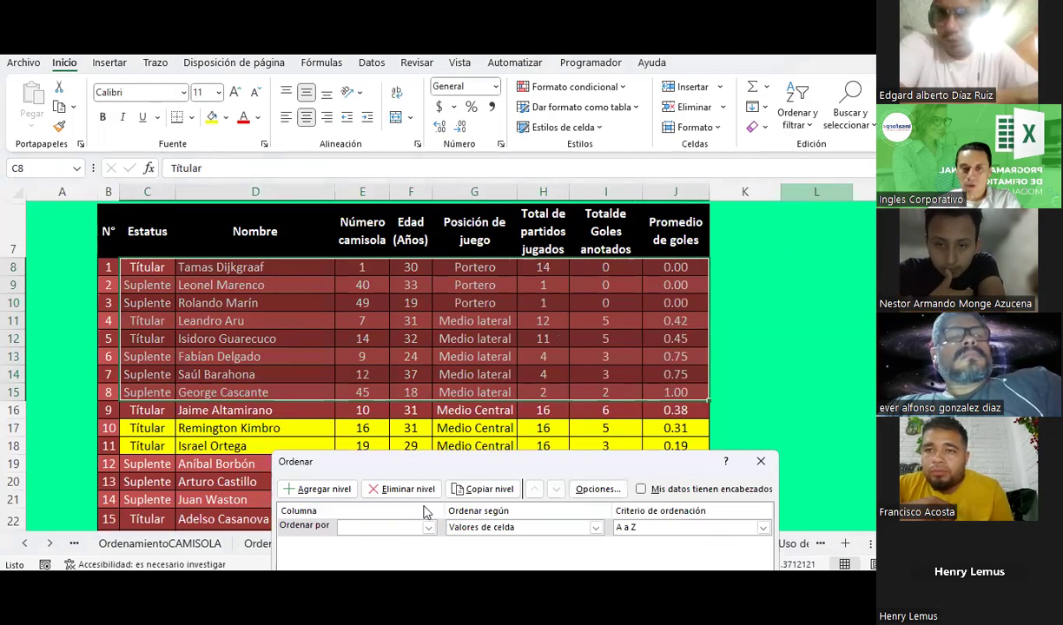
left_click_drag(418, 469, 548, 253)
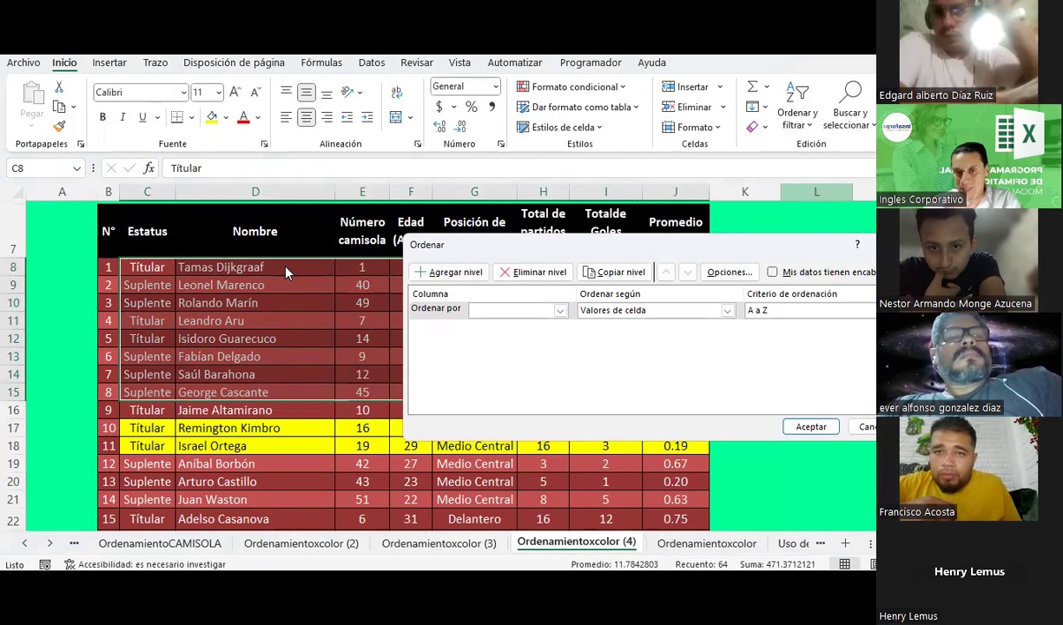
left_click(561, 311)
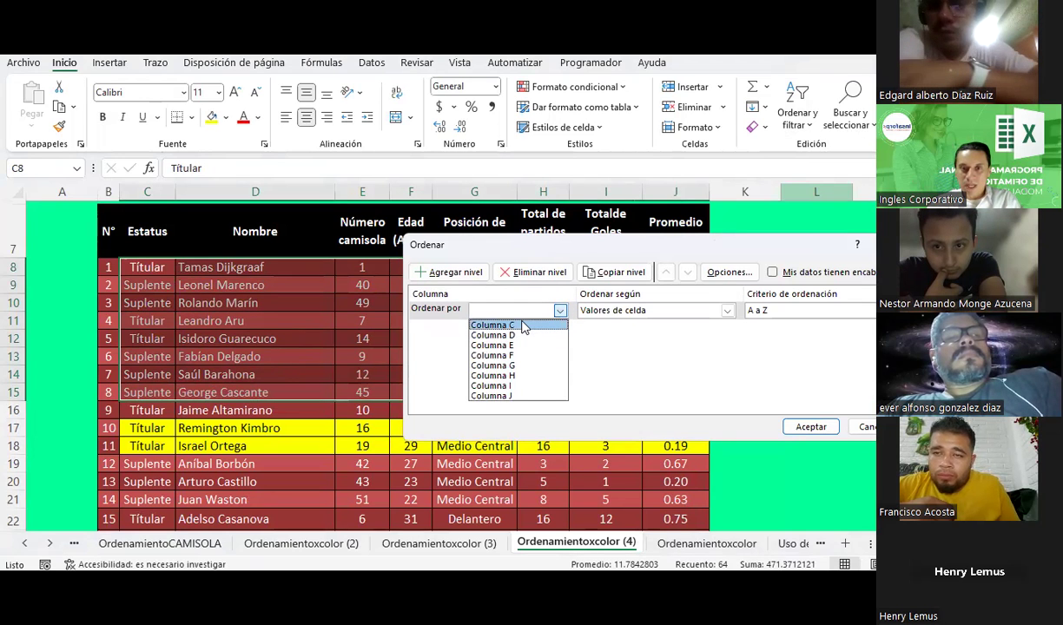
left_click(521, 326)
left_click(814, 427)
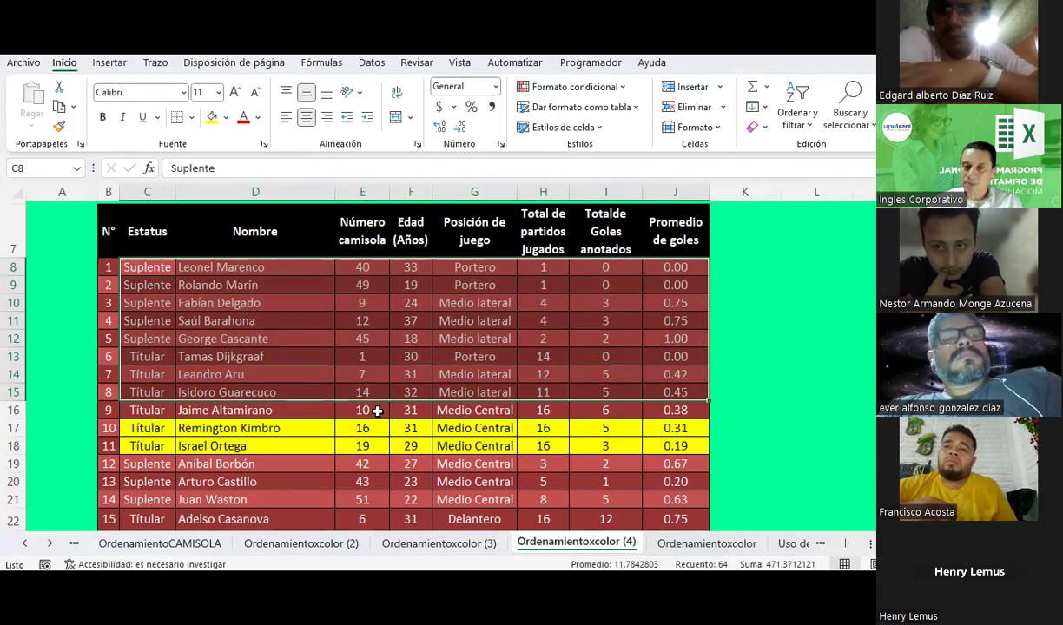
scroll(373, 412, "down", 1)
scroll(155, 436, "down", 2)
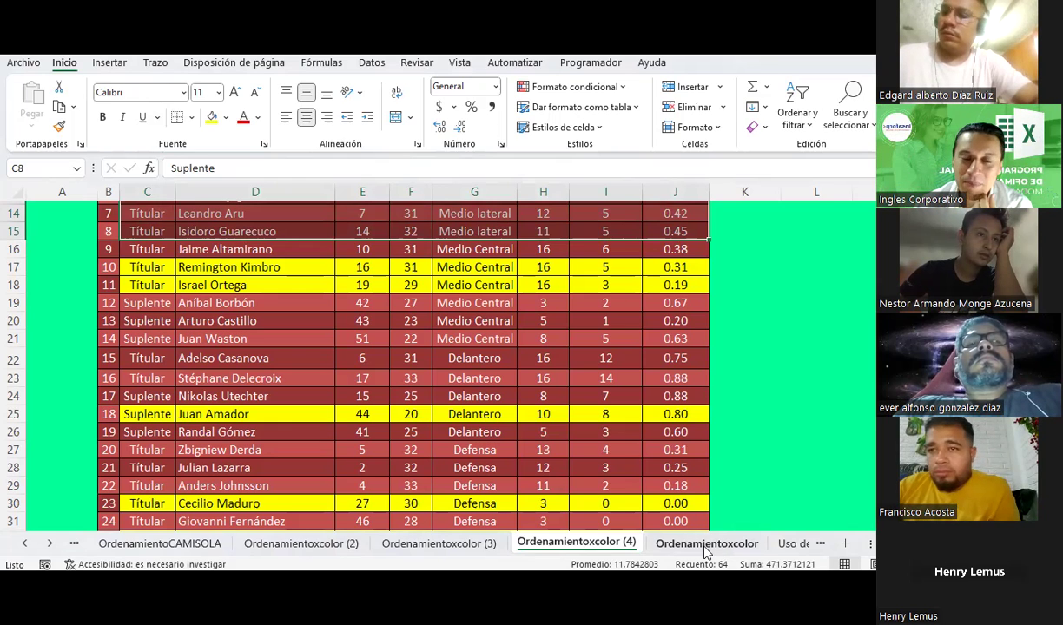
Step: Select cell H23, then move via the Ordenamientoxcolor tab to the Uso de filtros sheet
left_click(530, 375)
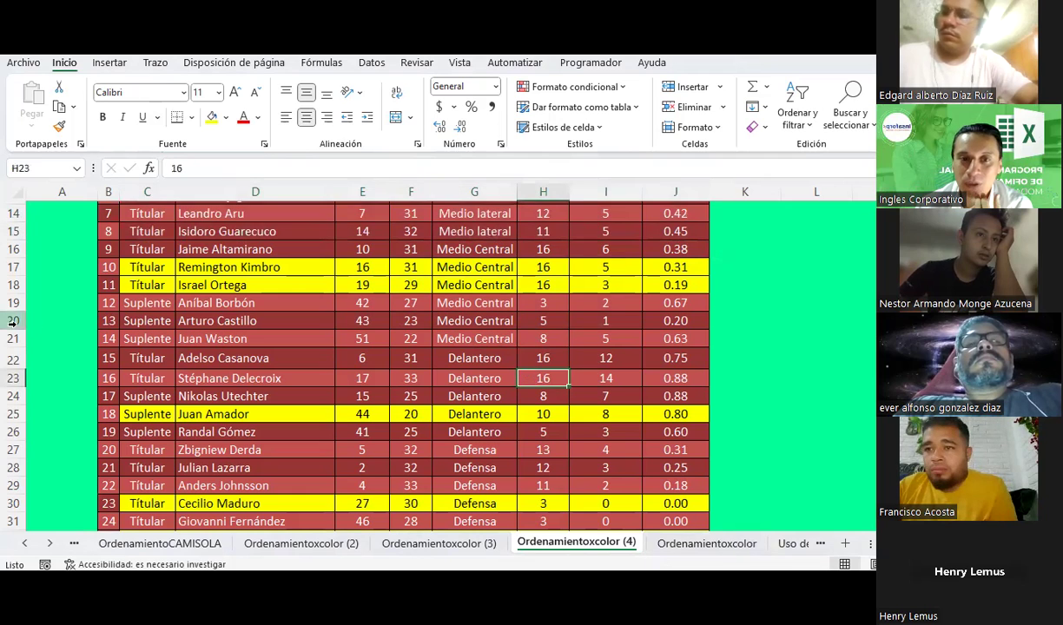
scroll(377, 320, "up", 3)
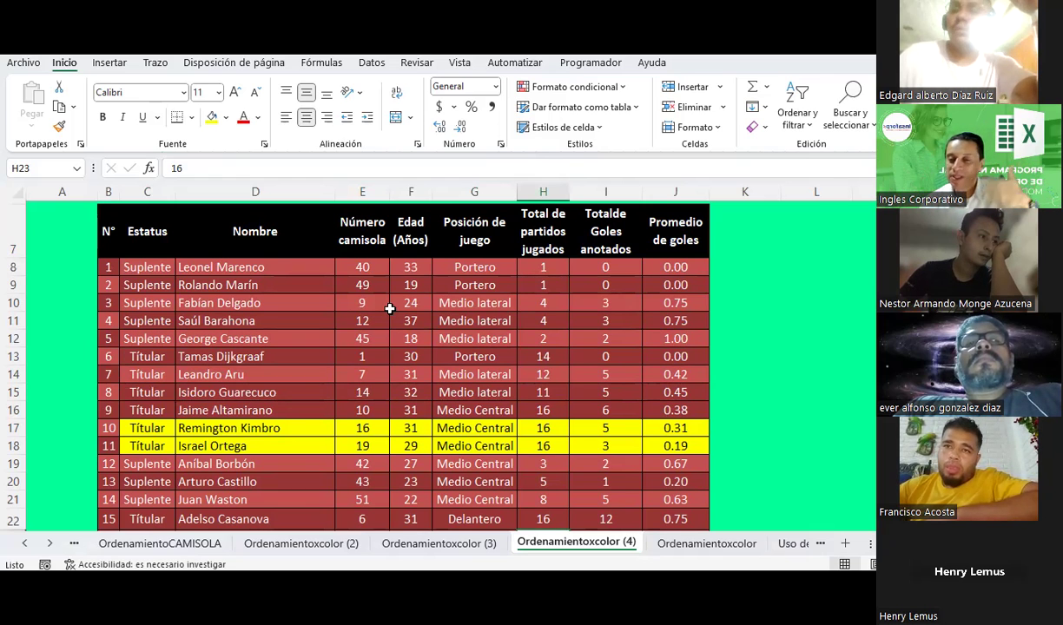
left_click(695, 543)
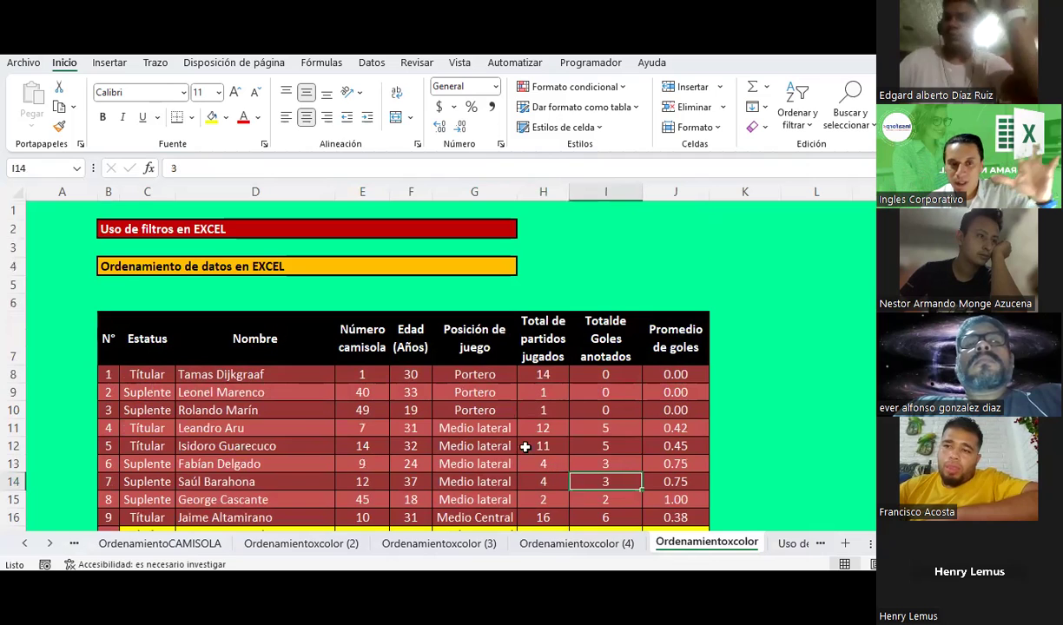
scroll(452, 329, "down", 3)
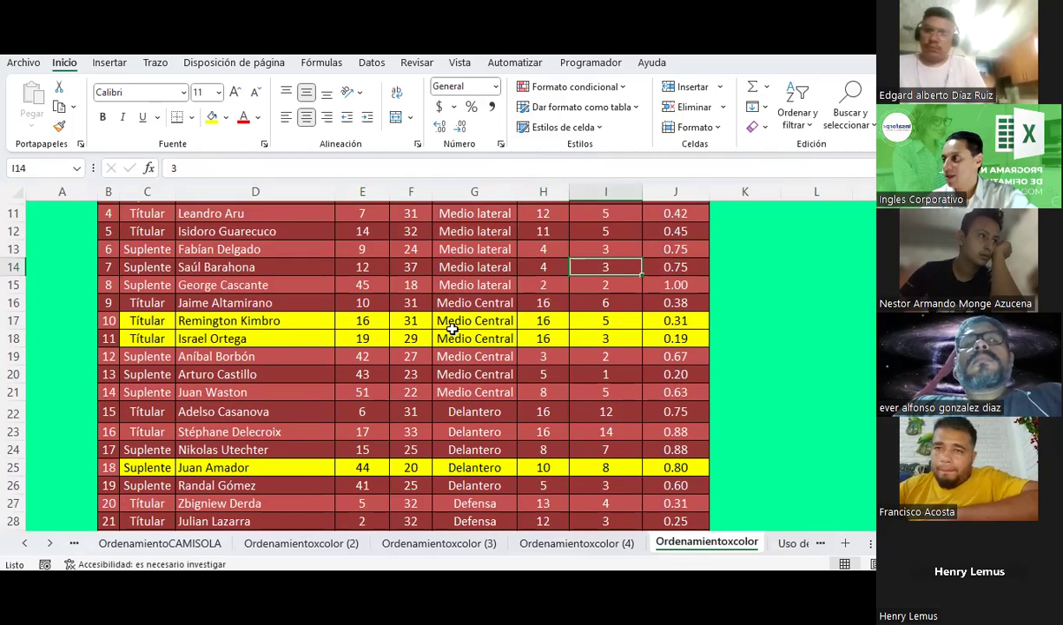
left_click(790, 544)
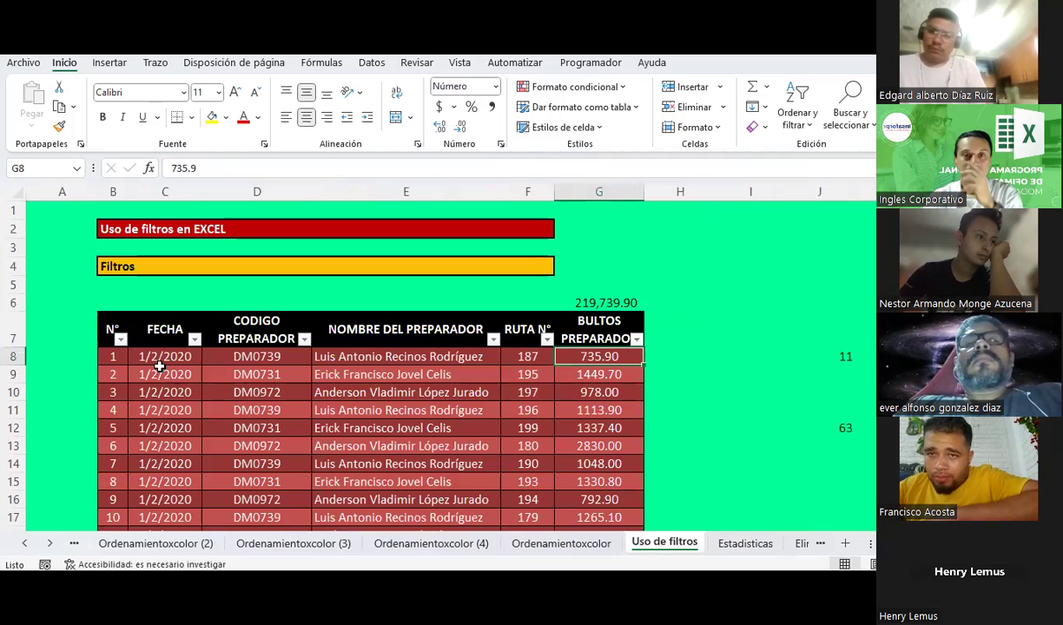
Step: Turn off the column filters and run an advanced filter on C7:G107 with no criteria range
left_click(368, 64)
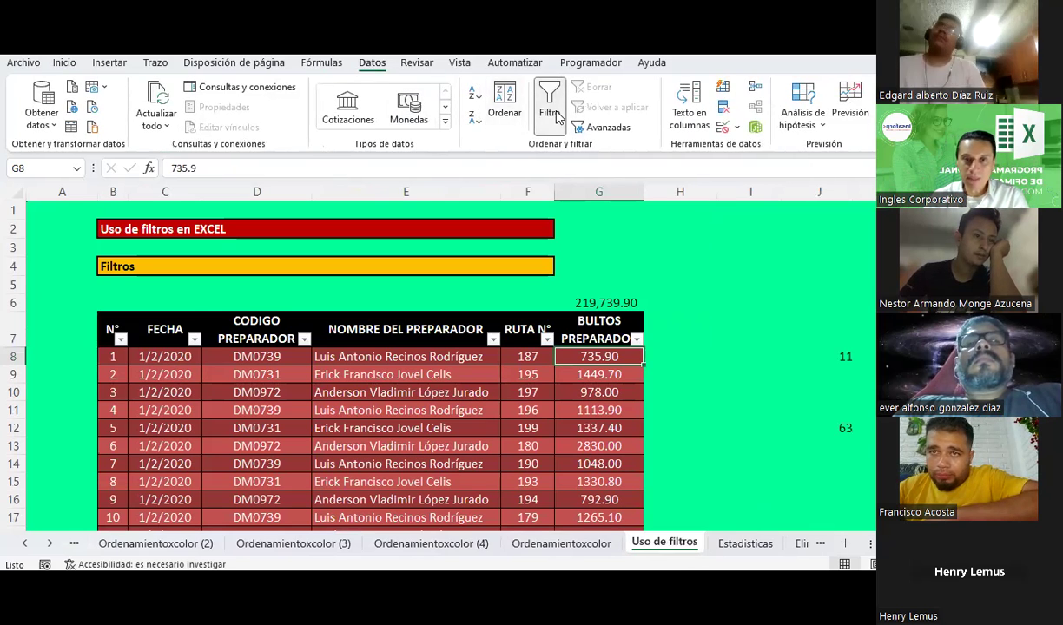
left_click(550, 108)
mouse_move(152, 329)
left_mouse_down()
mouse_move(595, 471)
mouse_move(578, 561)
left_mouse_up()
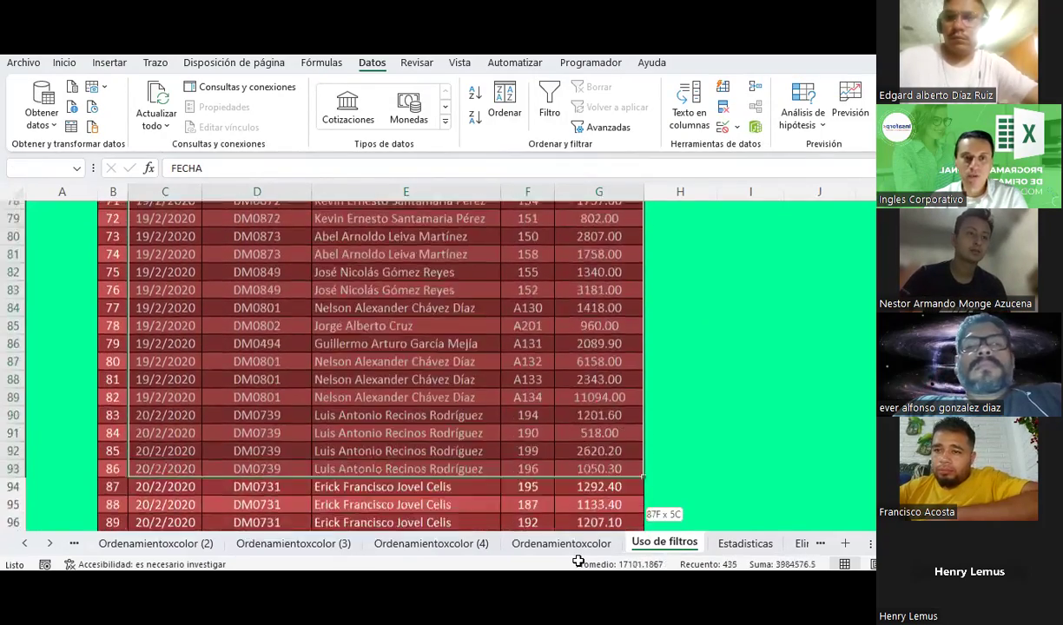
left_click_drag(578, 561, 577, 492)
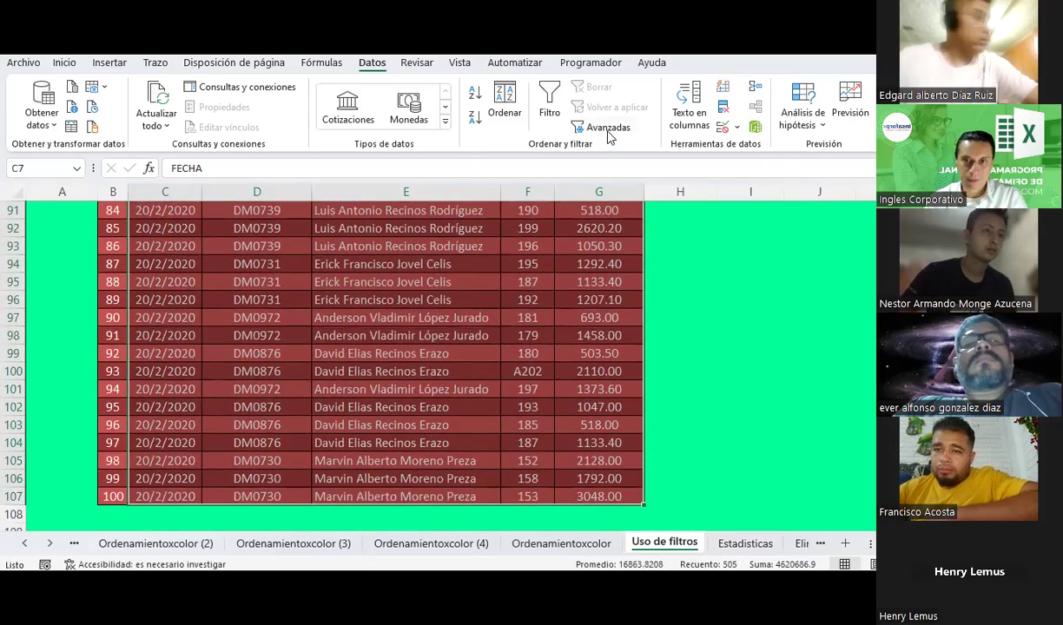
left_click(608, 129)
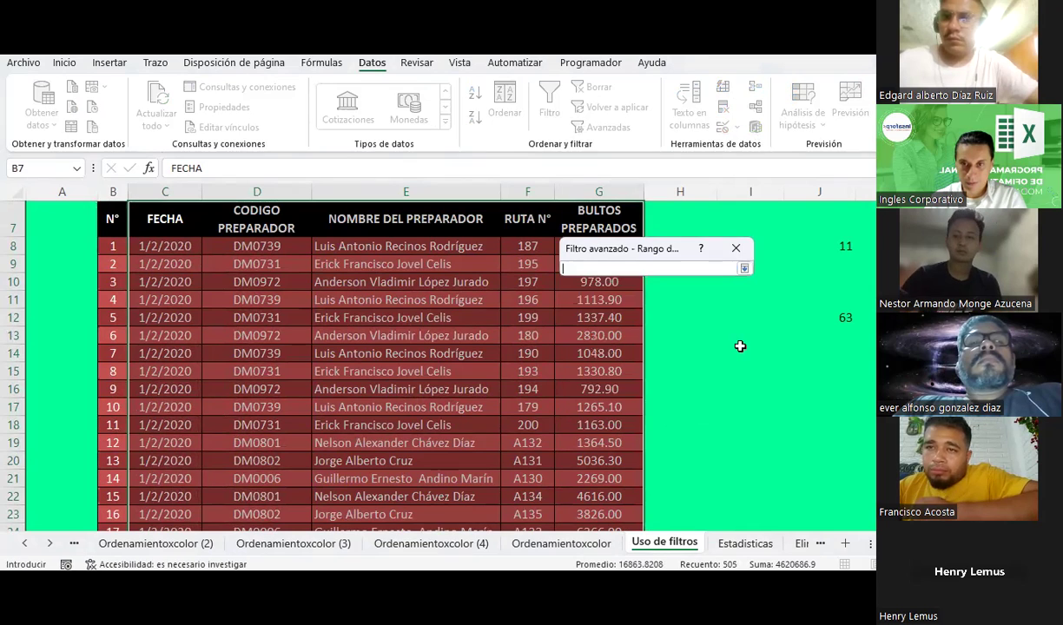
left_click(739, 340)
left_click(742, 270)
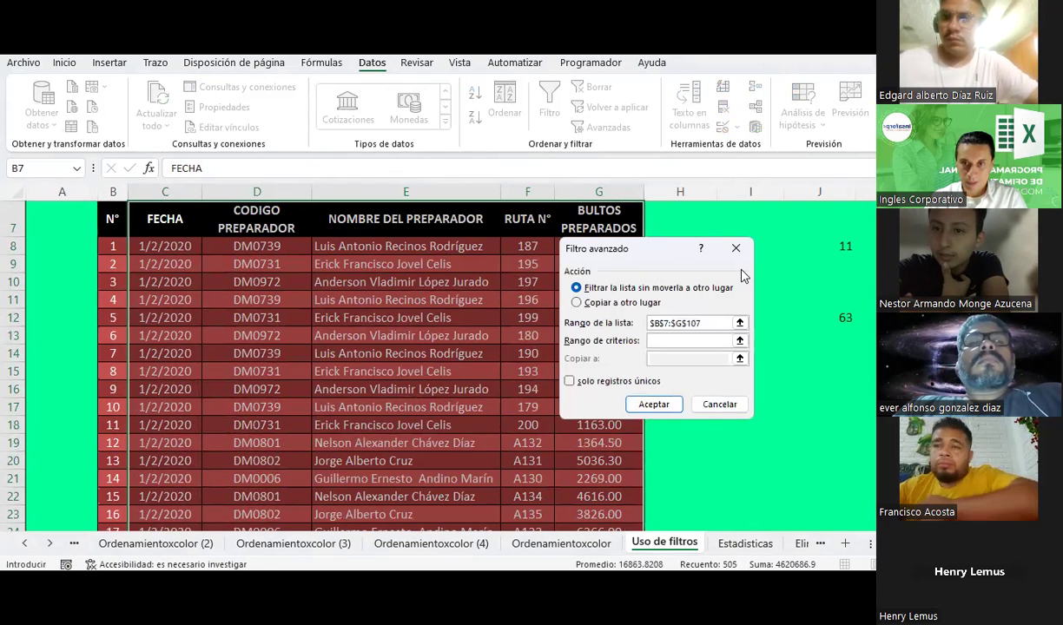
left_click(641, 411)
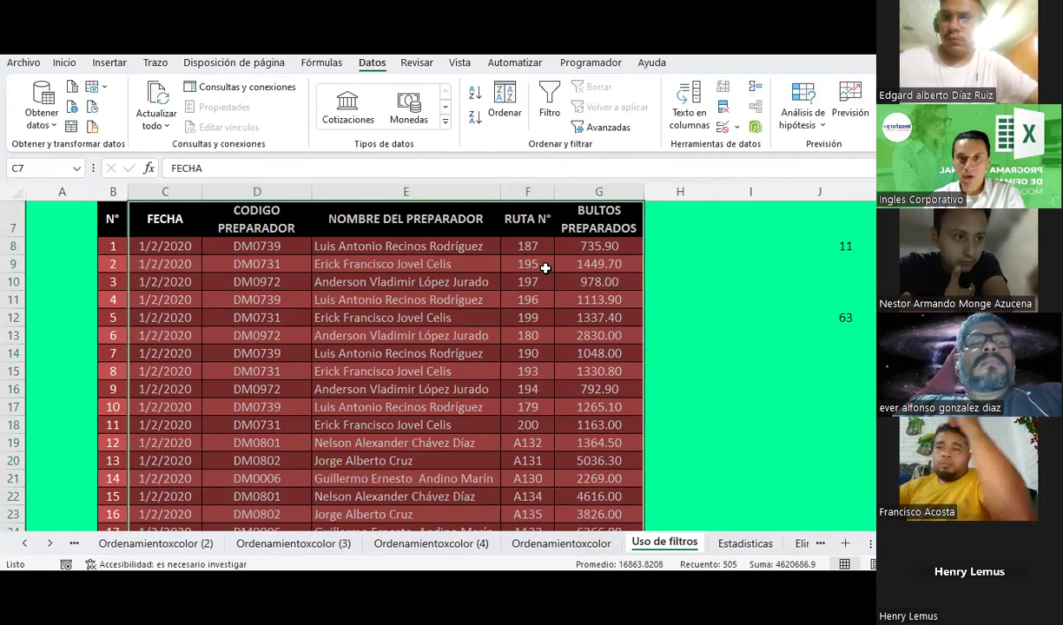
scroll(544, 269, "up", 1)
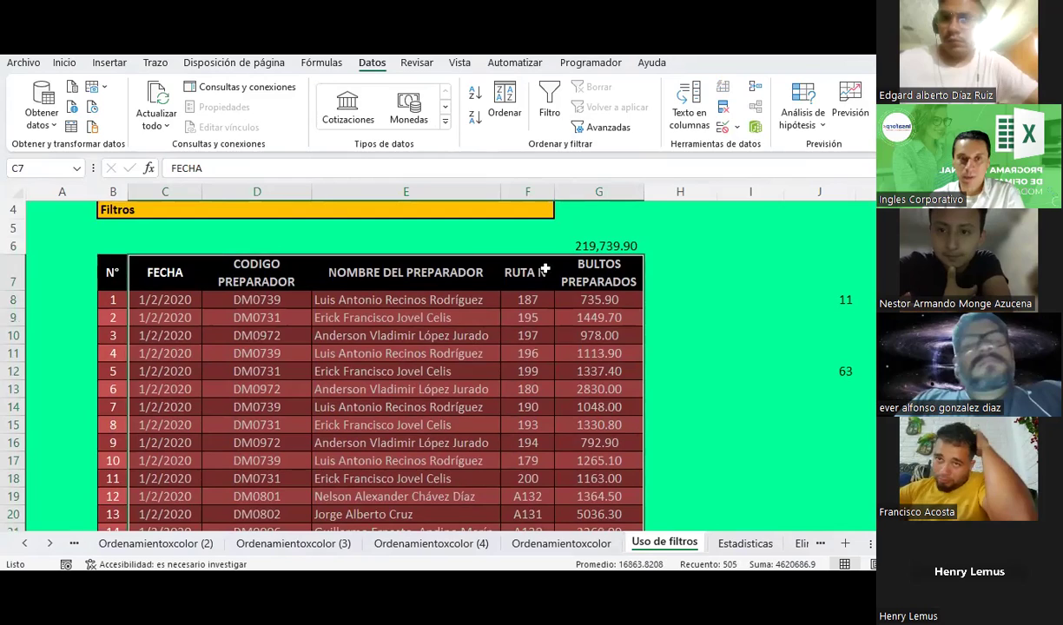
scroll(544, 272, "up", 1)
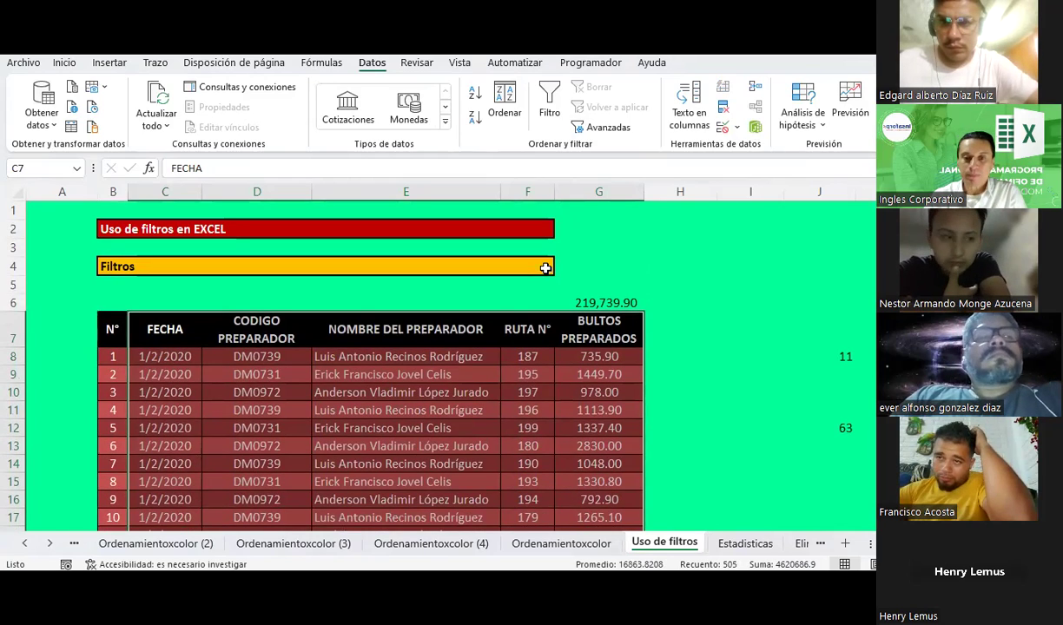
left_click(361, 374)
scroll(198, 299, "down", 7)
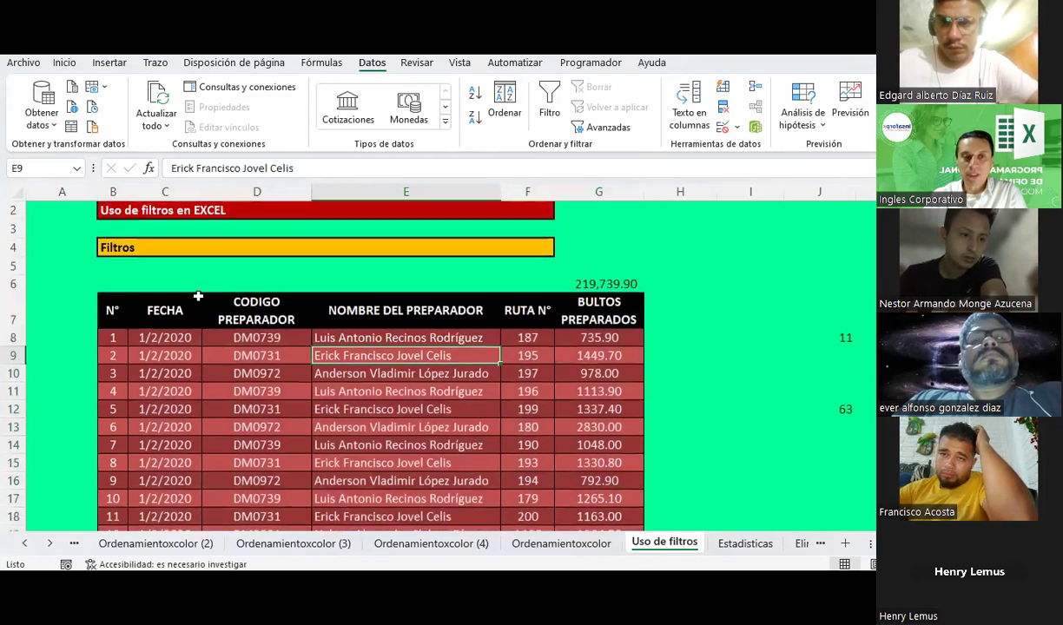
scroll(198, 296, "down", 6)
scroll(198, 296, "down", 8)
scroll(198, 297, "down", 15)
scroll(198, 297, "up", 5)
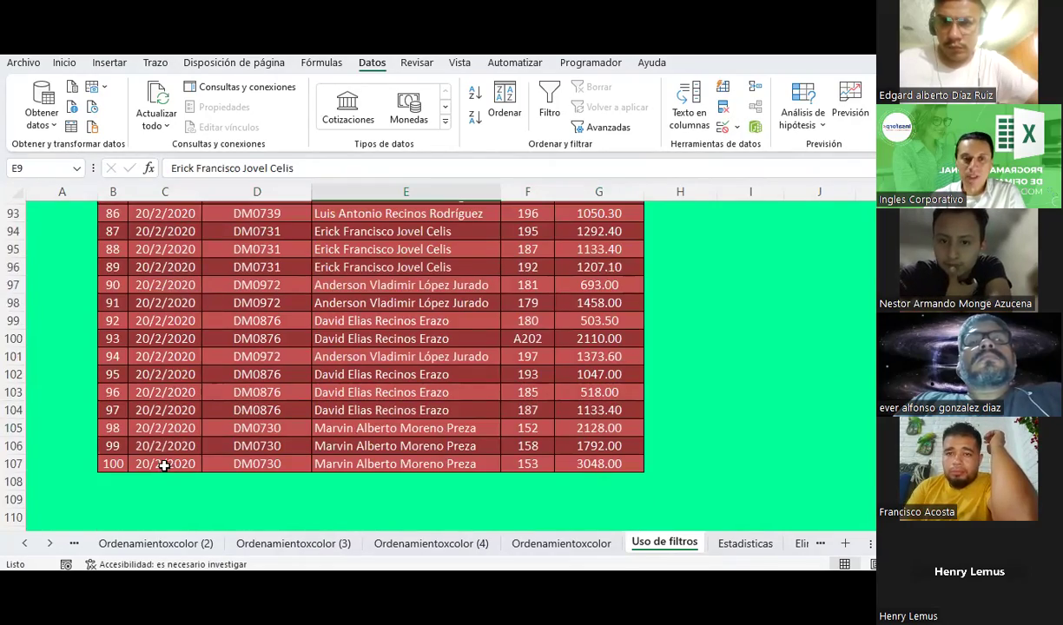
scroll(149, 374, "up", 8)
scroll(149, 374, "up", 10)
scroll(150, 374, "up", 8)
scroll(149, 374, "up", 5)
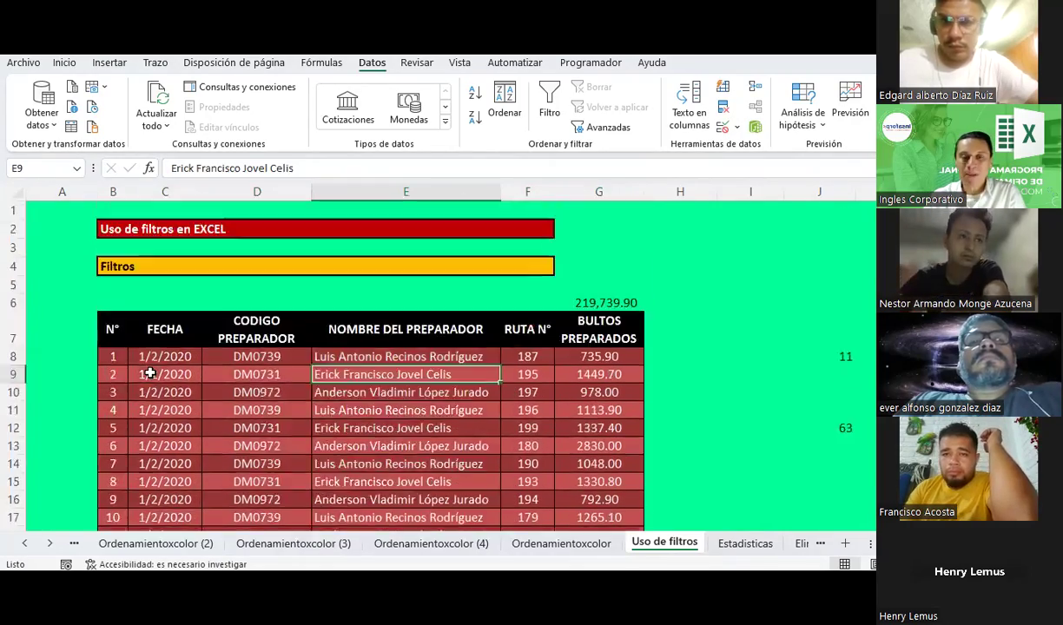
scroll(151, 373, "down", 2)
scroll(153, 320, "up", 1)
mouse_move(152, 301)
left_mouse_down()
mouse_move(160, 533)
mouse_move(180, 361)
left_mouse_up()
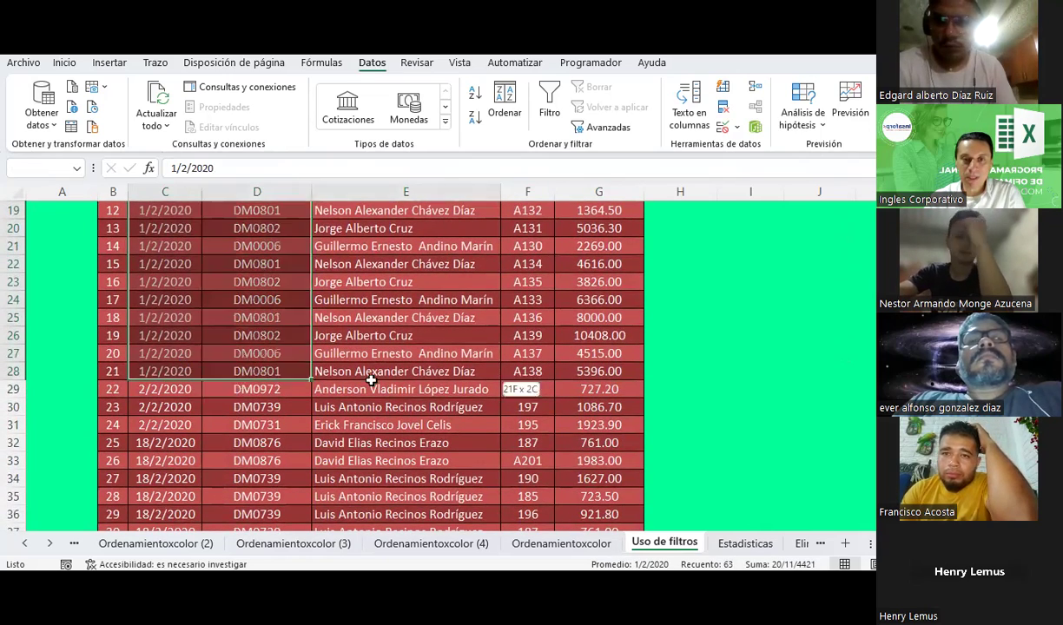
left_click_drag(181, 365, 577, 367)
scroll(311, 306, "up", 3)
scroll(312, 306, "up", 3)
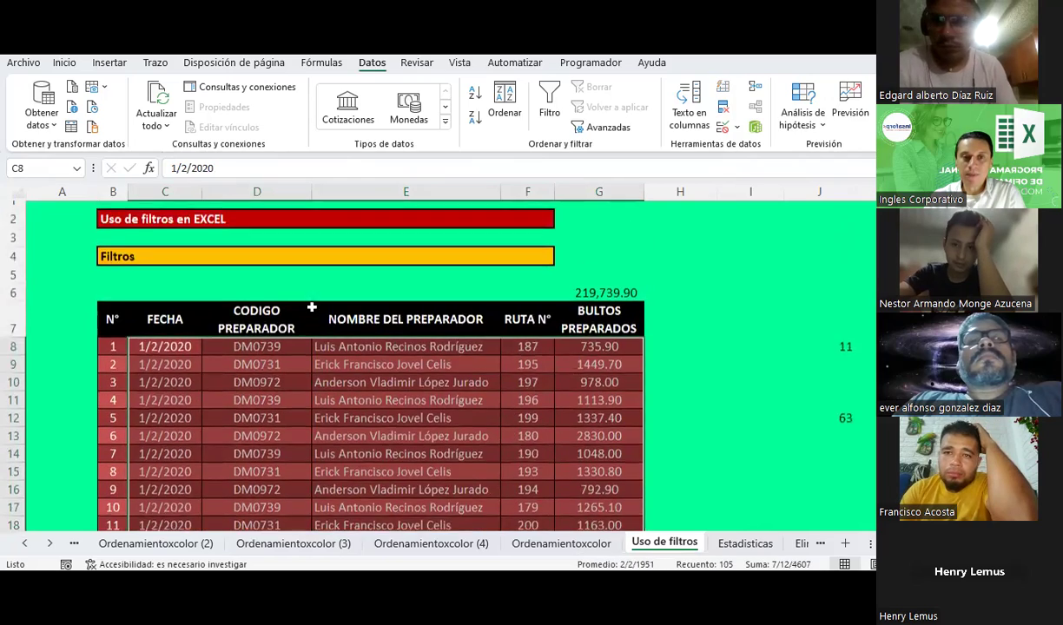
scroll(309, 261, "down", 2)
scroll(307, 286, "up", 1)
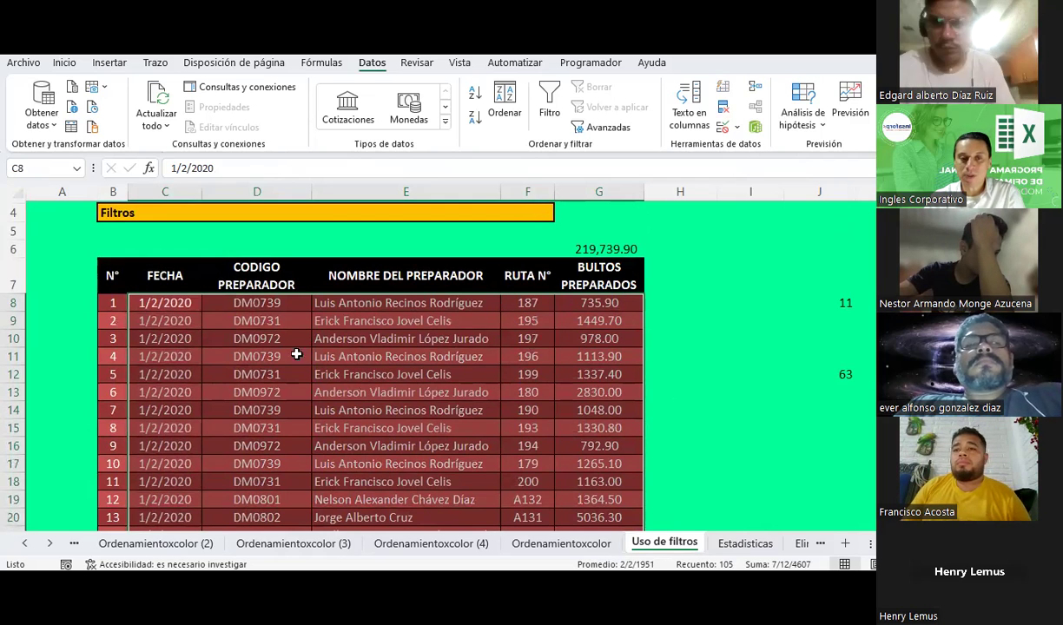
scroll(292, 336, "down", 2)
scroll(292, 335, "down", 1)
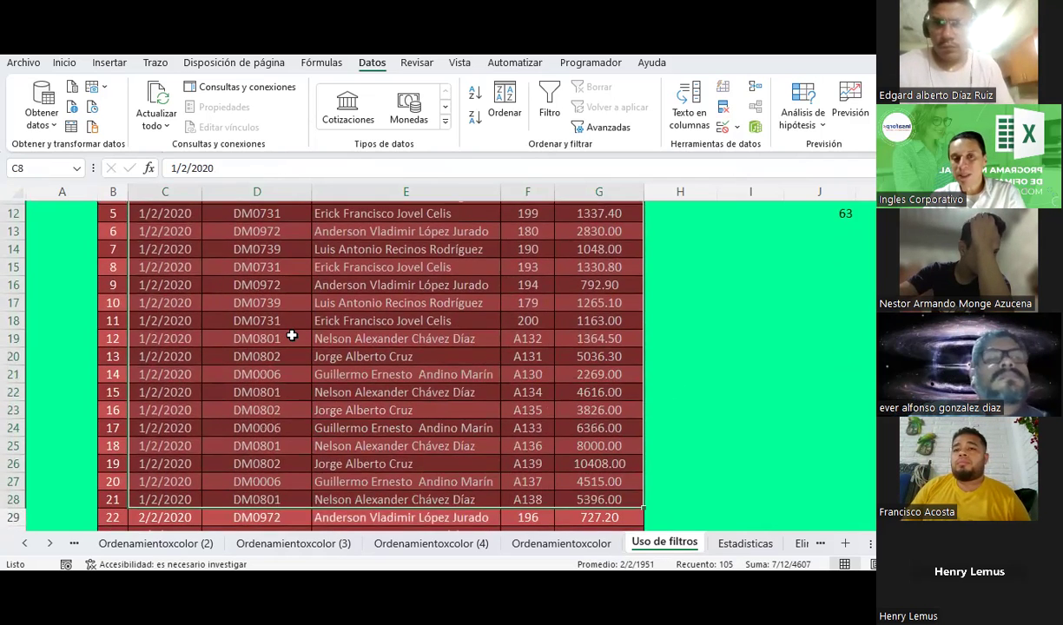
scroll(292, 335, "up", 3)
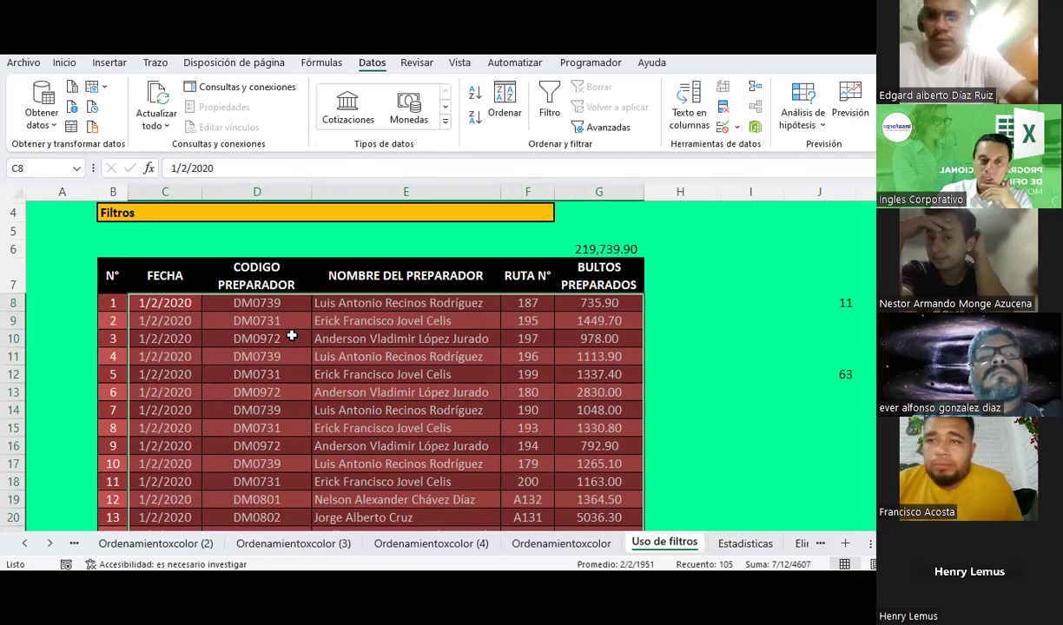
Step: Turn the column filters back on with Ctrl+Shift+L and select the bultos values in column G
left_click(155, 274)
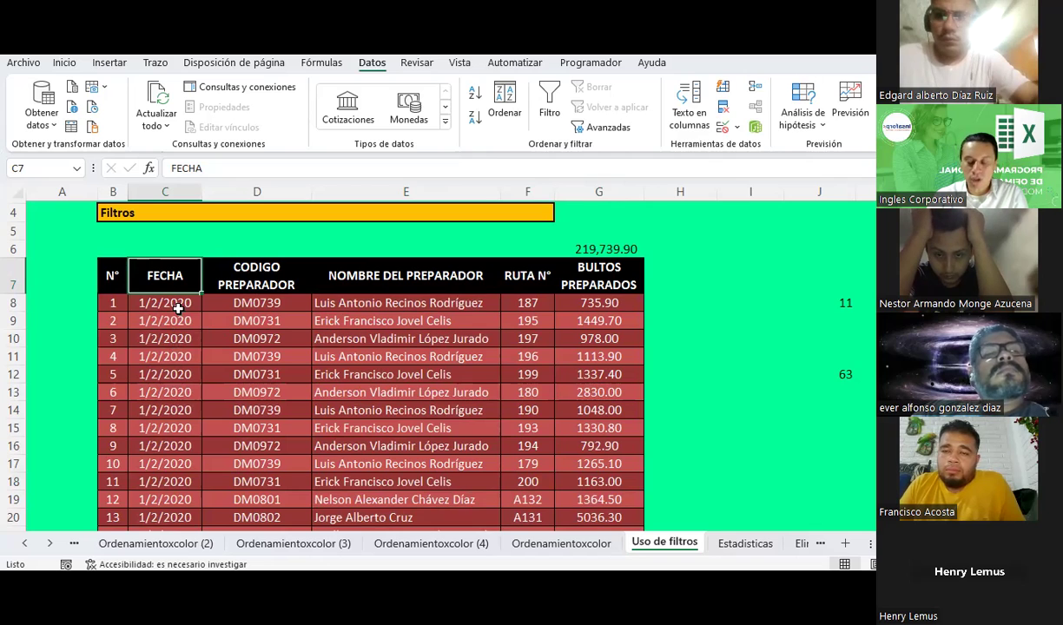
key("ctrl+shift+l")
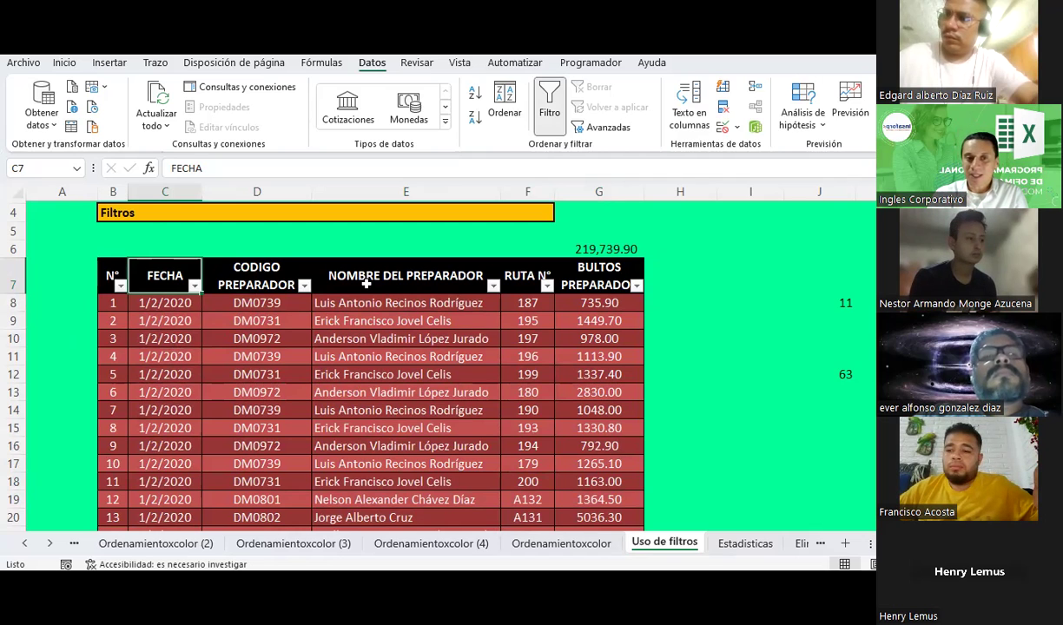
left_click(246, 269)
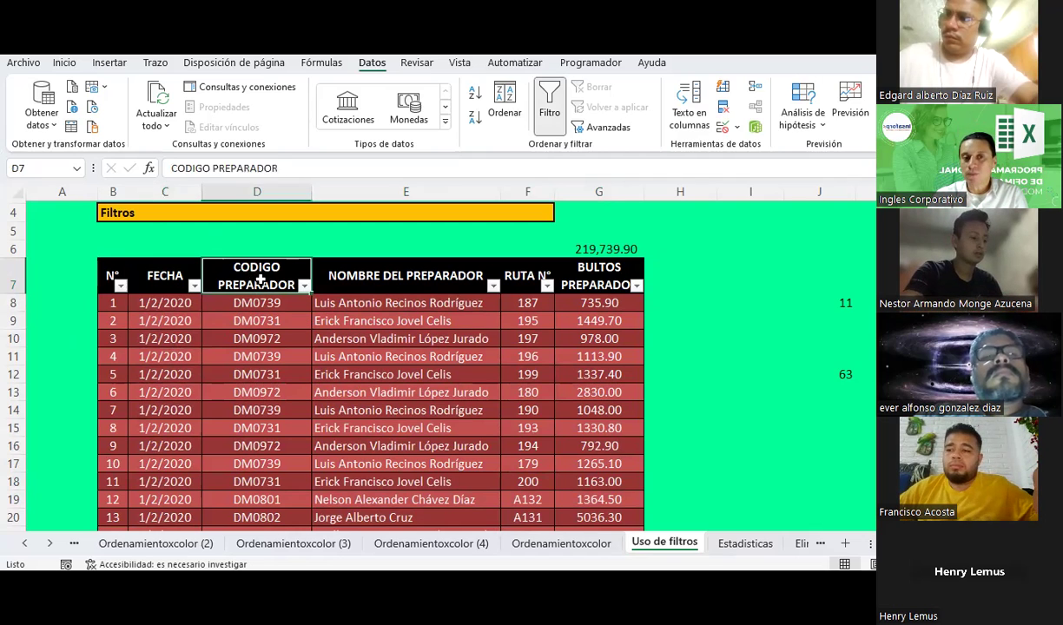
left_click(415, 265)
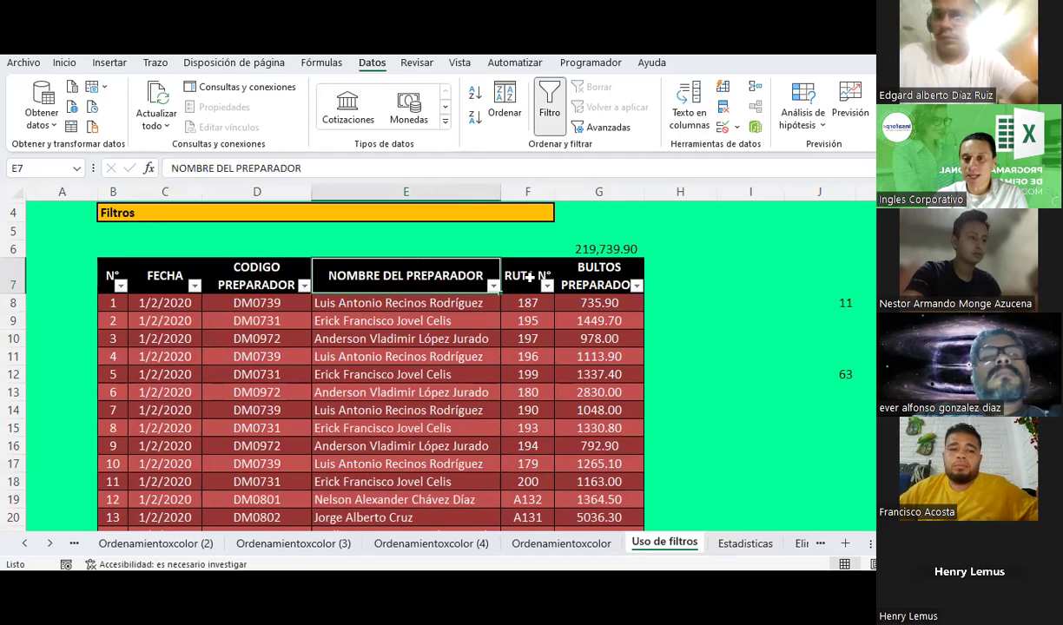
key("Right")
left_click(609, 281)
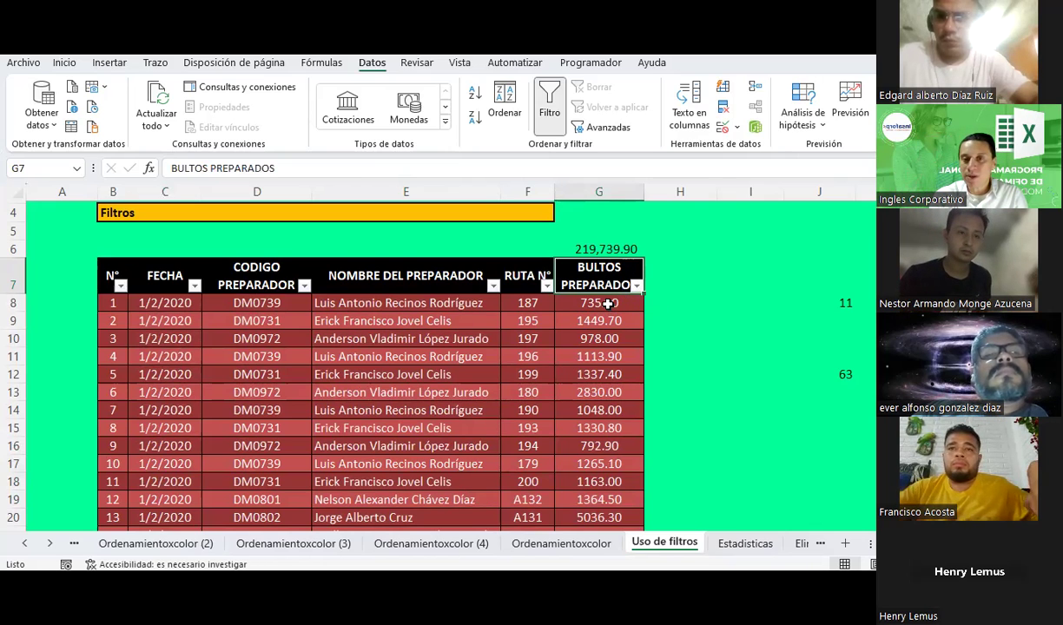
mouse_move(608, 303)
left_mouse_down()
mouse_move(615, 542)
mouse_move(613, 526)
left_mouse_up()
Step: Open the filter dropdown on the NOMBRE DEL PREPARADOR header
scroll(597, 344, "up", 6)
scroll(598, 343, "down", 2)
scroll(81, 280, "up", 2)
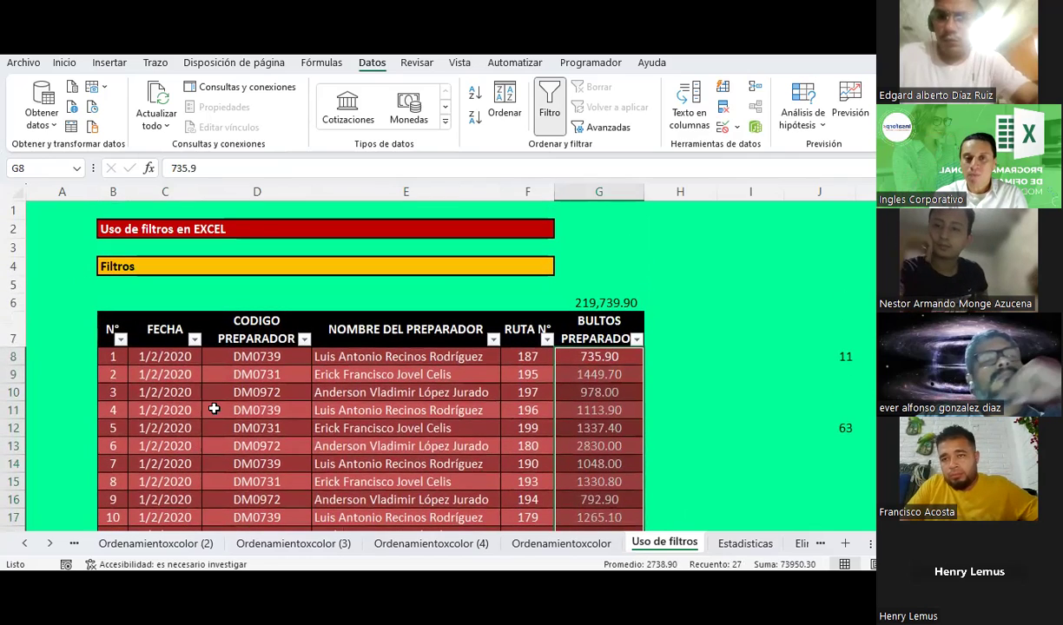
scroll(192, 452, "down", 1)
left_click(258, 299)
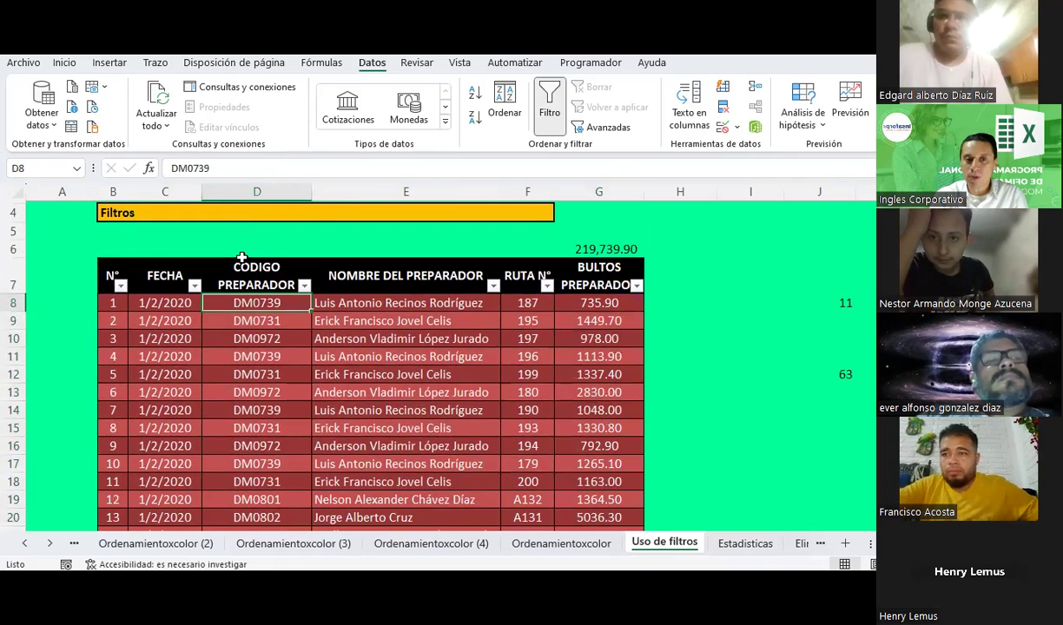
left_click(245, 270)
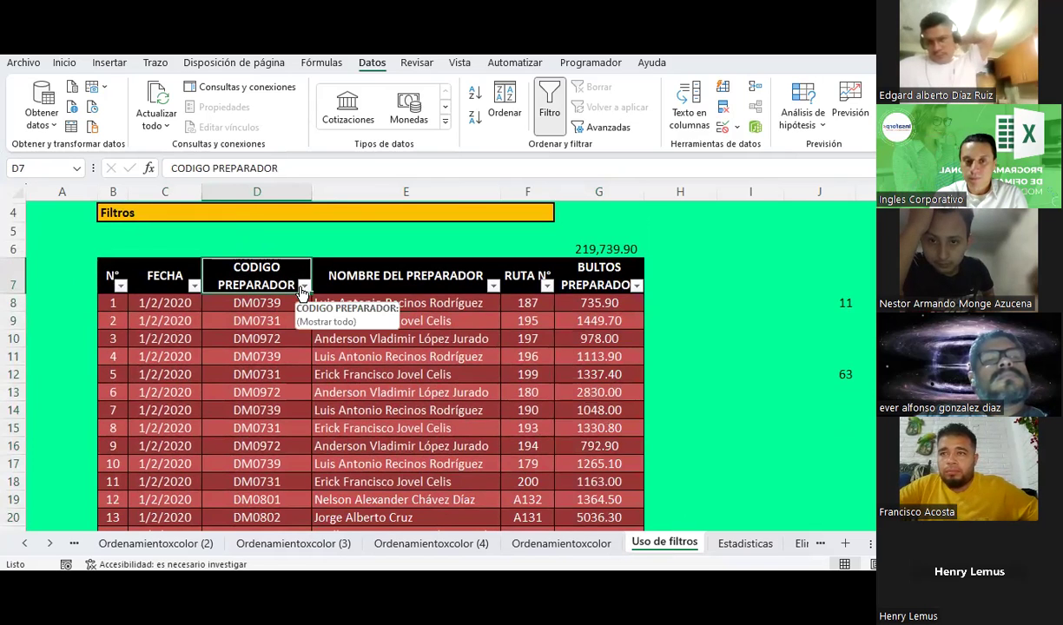
left_click(431, 276)
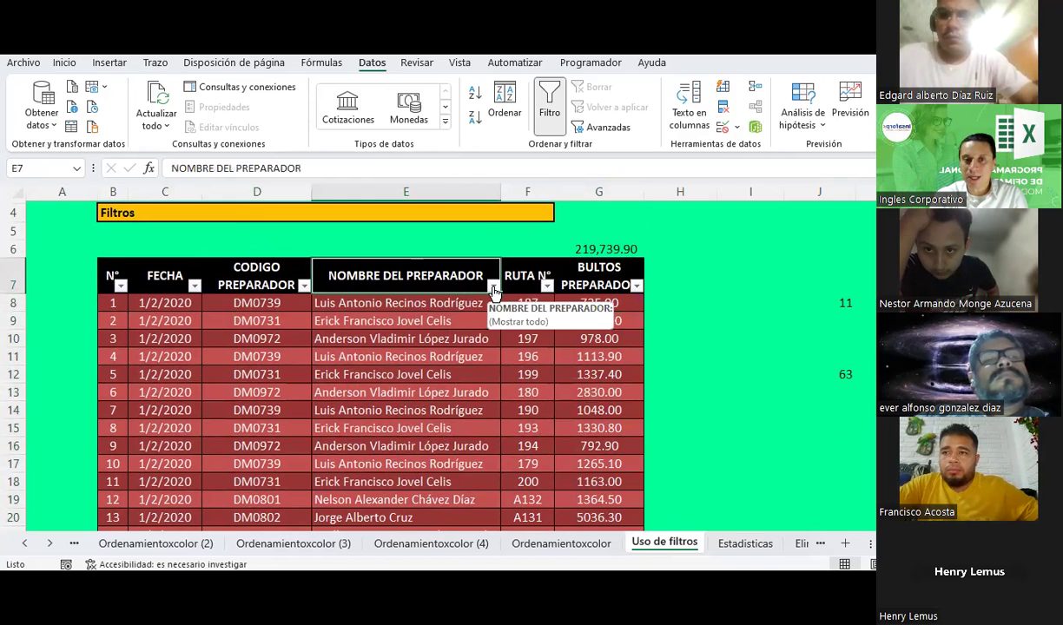
left_click(492, 287)
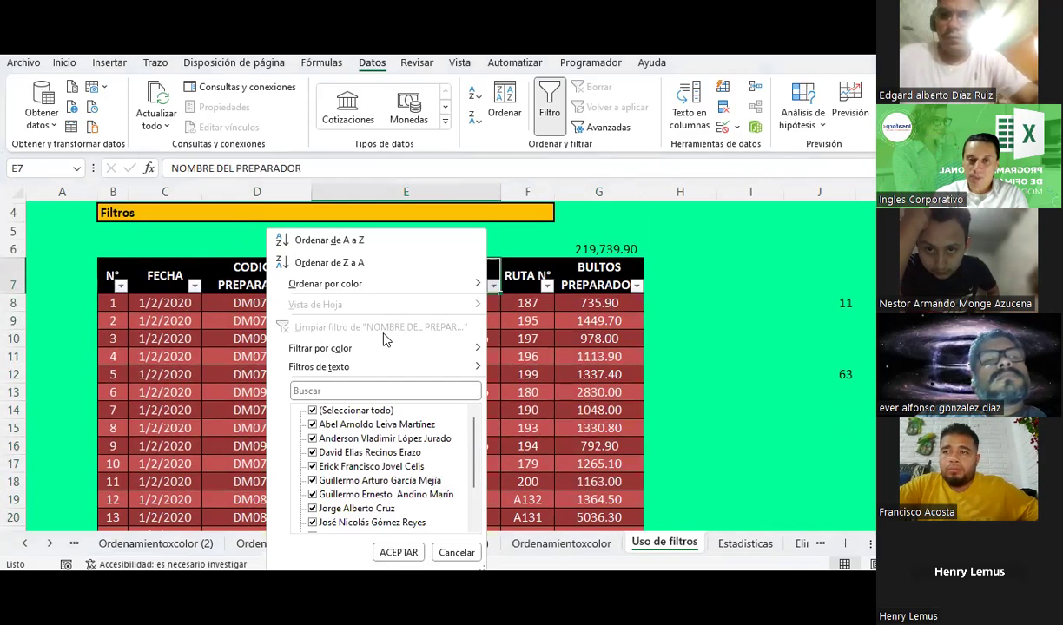
Step: Search the name filter for the preparer's first name, then clear it and toggle Seleccionar todo
left_click_drag(474, 443, 474, 476)
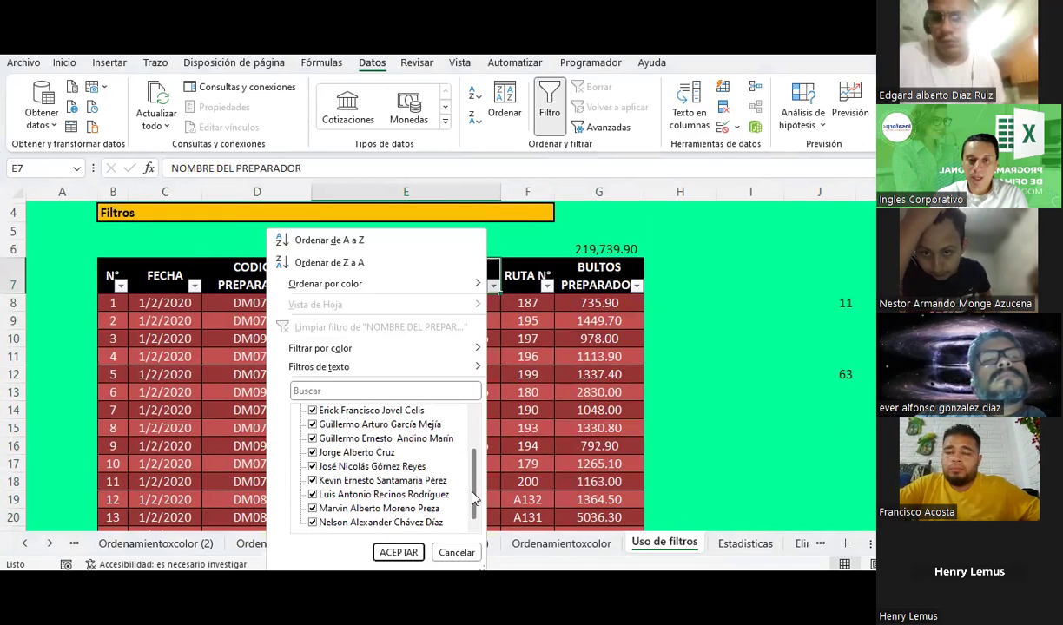
left_click(356, 392)
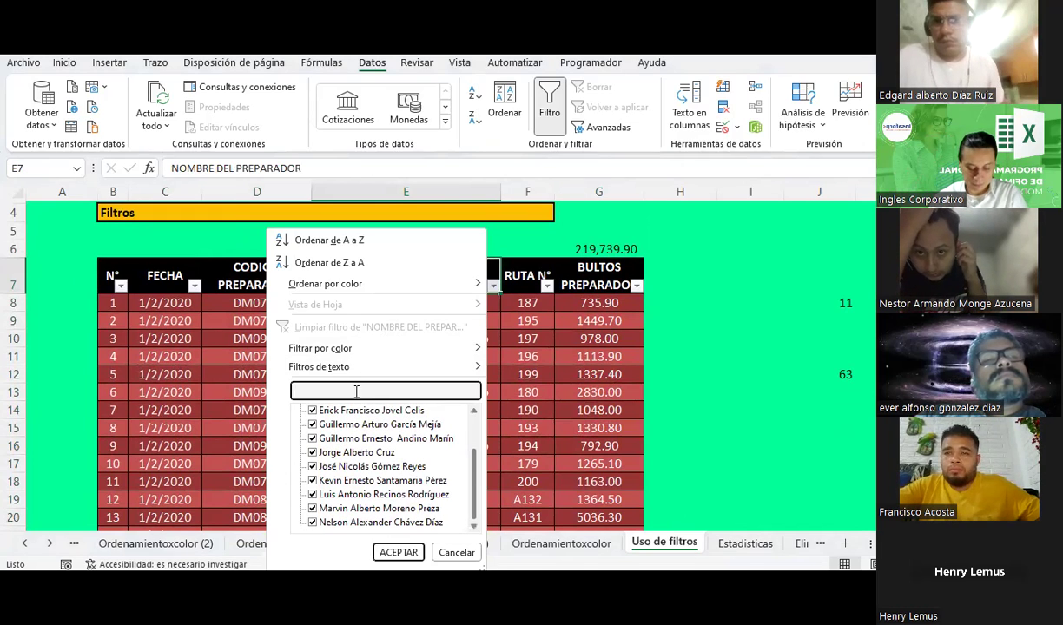
type("Erick")
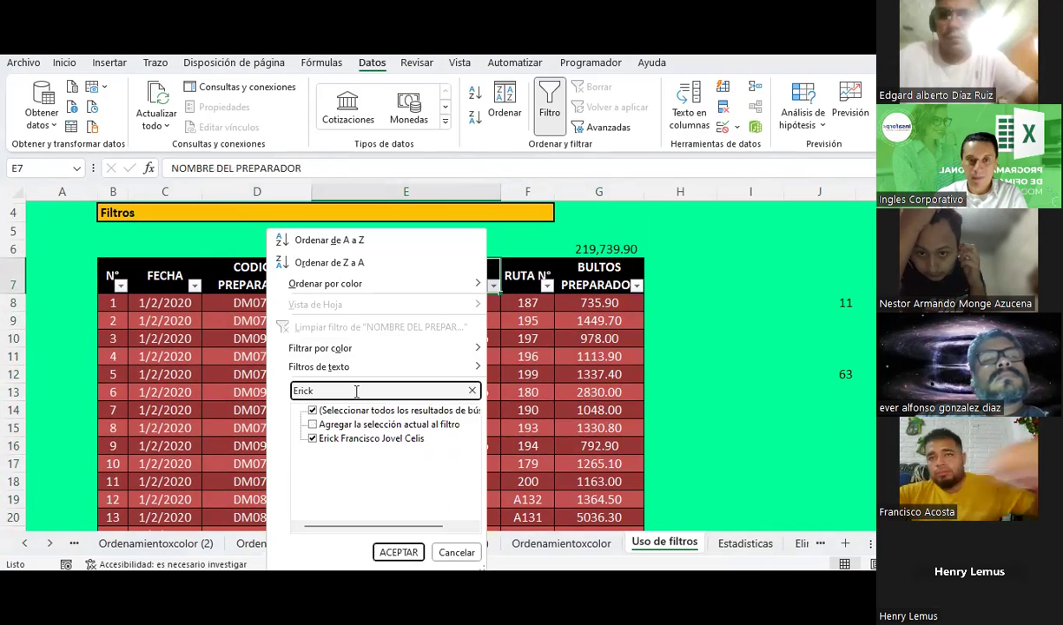
double_click(311, 391)
key("BackSpace")
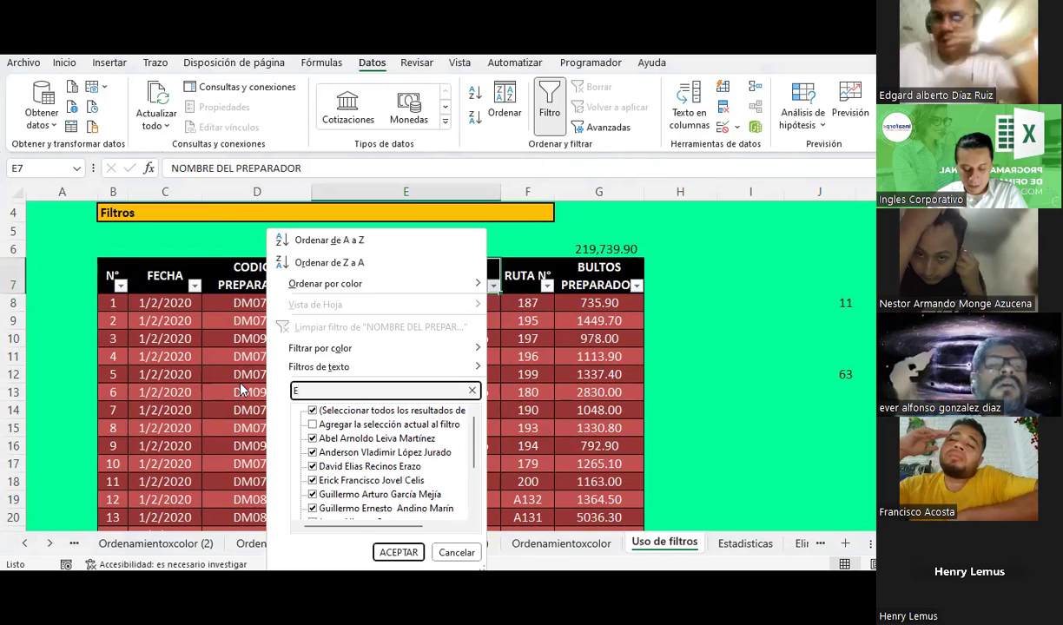
type("r")
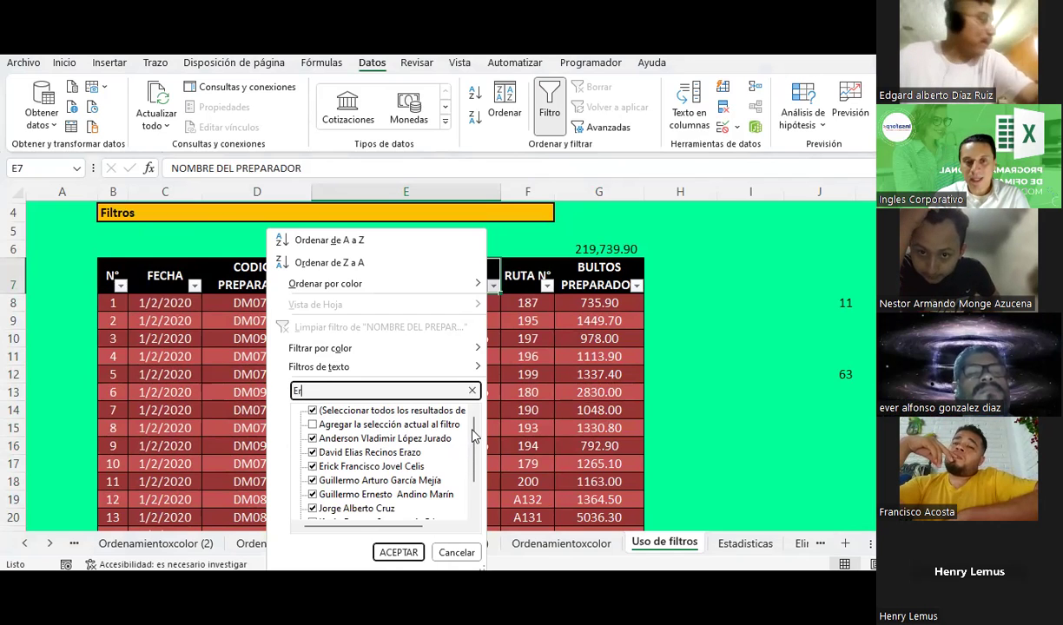
left_click_drag(474, 437, 474, 450)
left_click(472, 391)
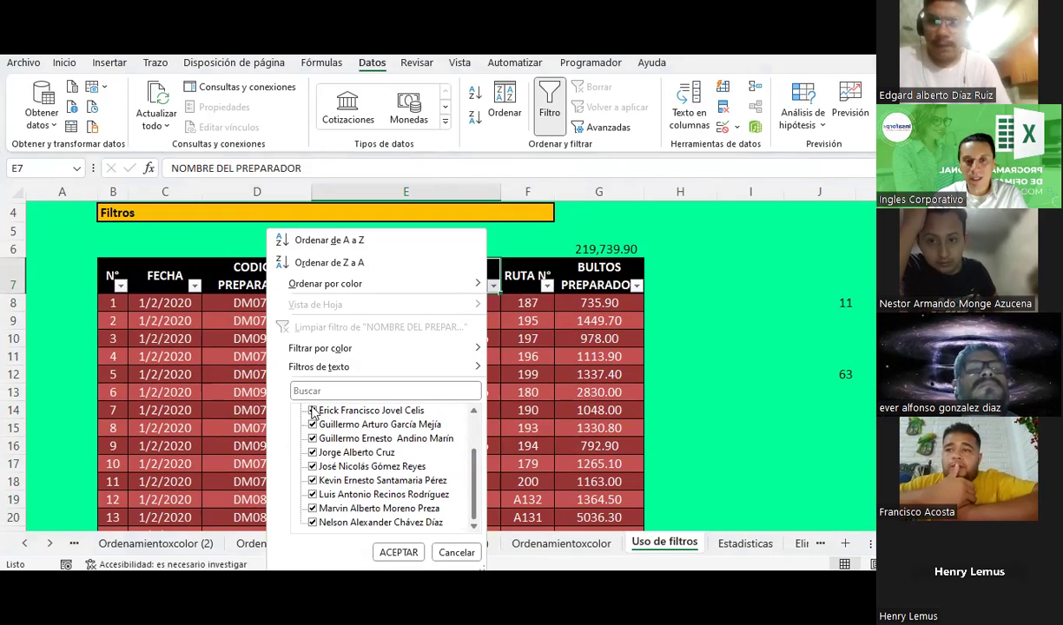
left_click_drag(474, 476, 475, 412)
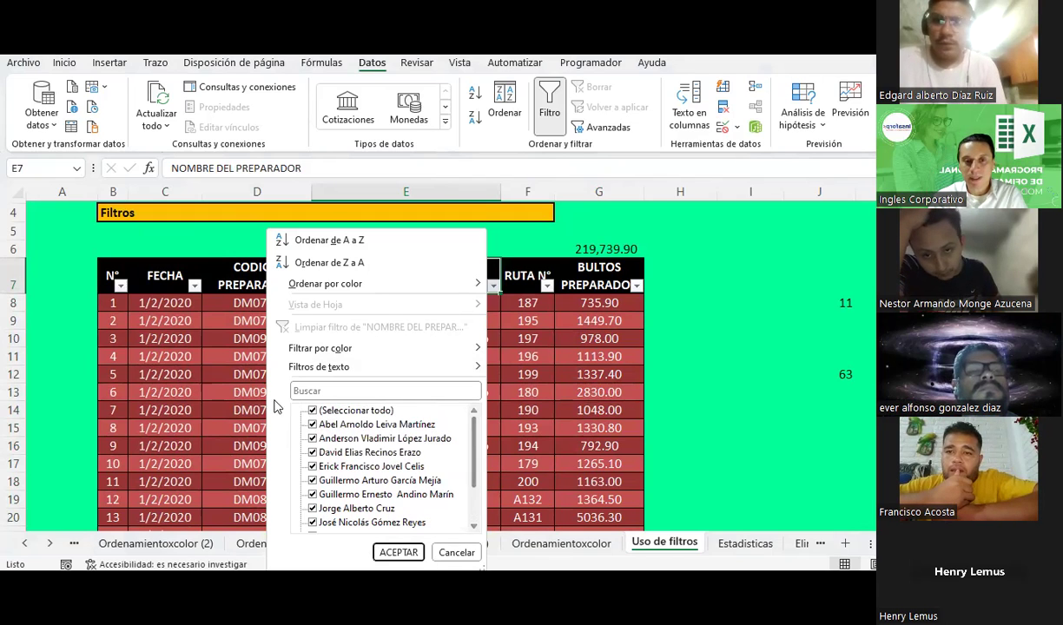
left_click(314, 412)
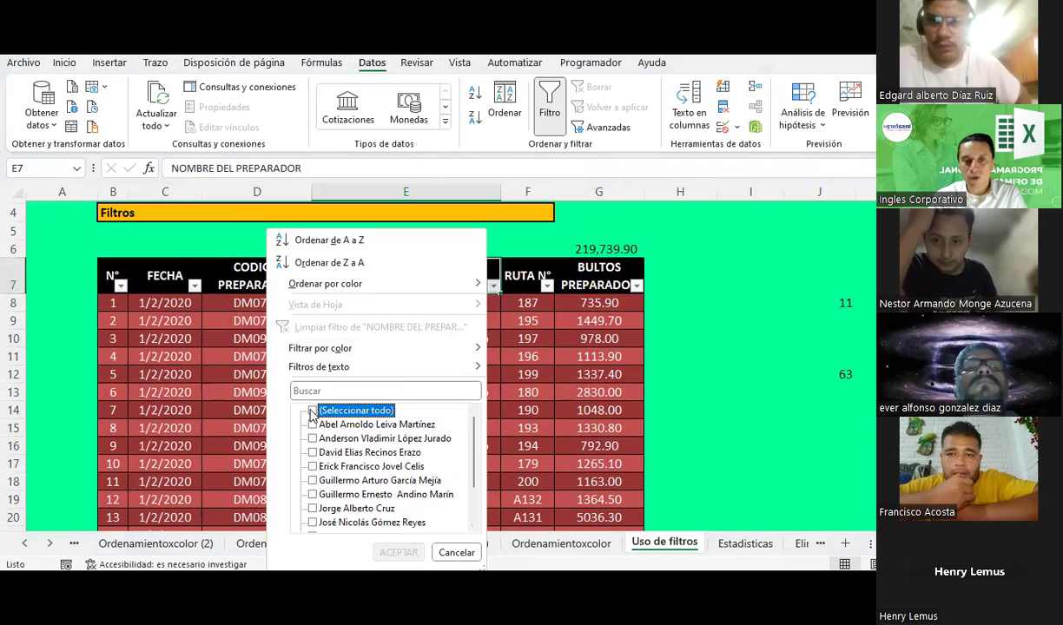
left_click(311, 411)
left_click(312, 411)
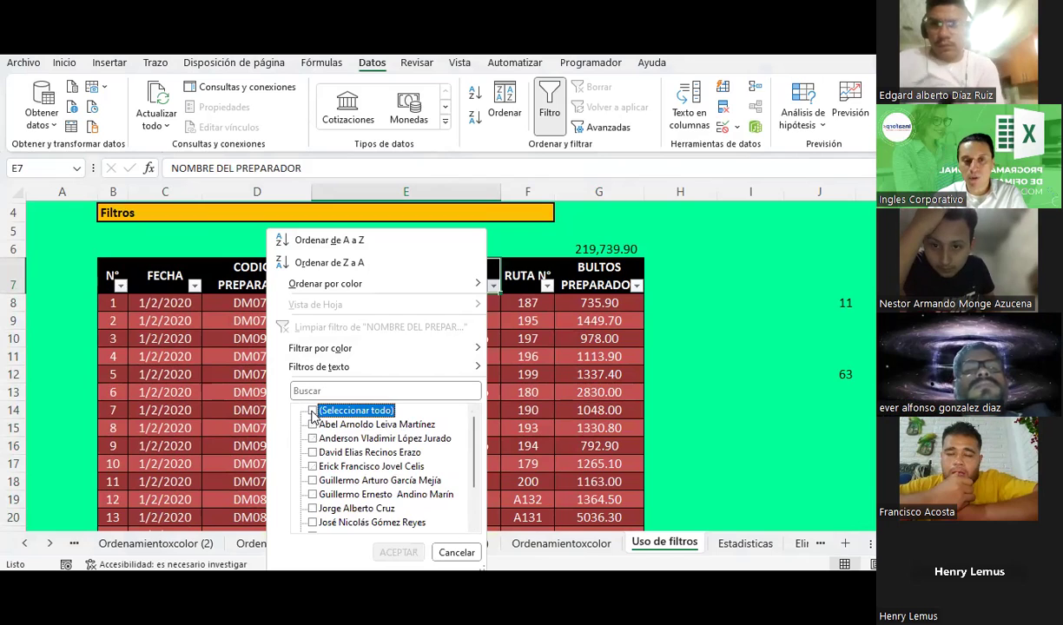
left_click(312, 411)
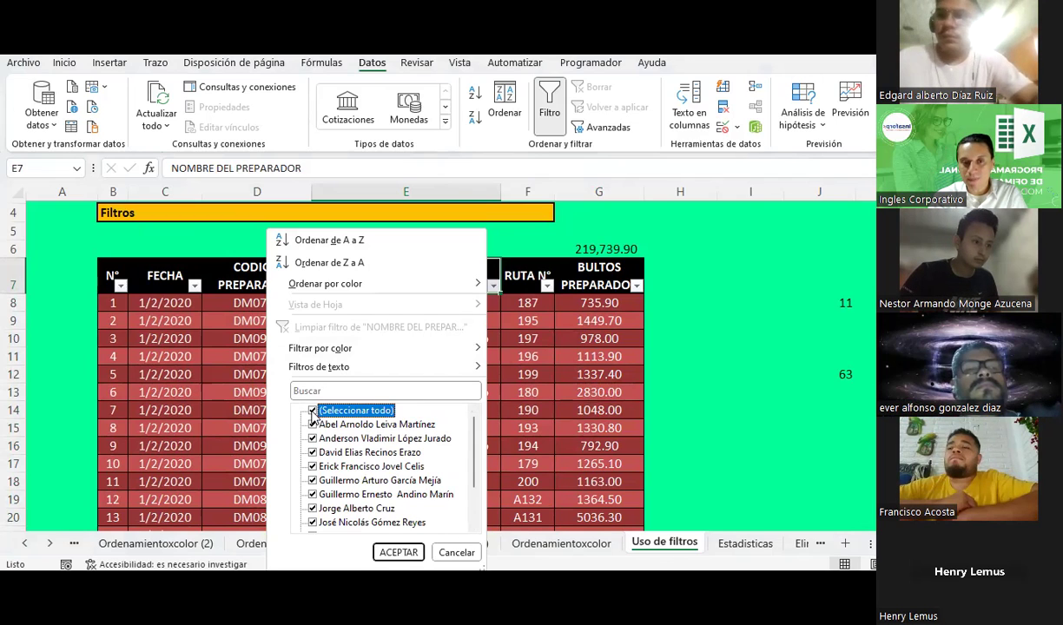
Step: Keep only the chosen preparer ticked and apply, showing 18 of 100 records
mouse_move(477, 434)
left_mouse_down()
mouse_move(470, 465)
mouse_move(467, 450)
left_mouse_up()
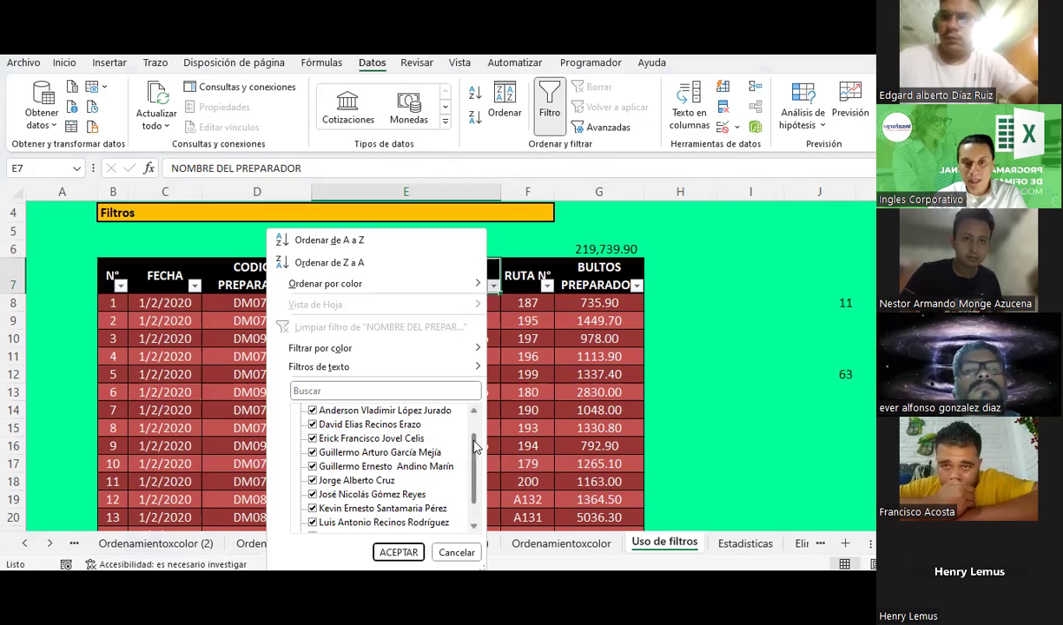
left_click_drag(475, 448, 474, 432)
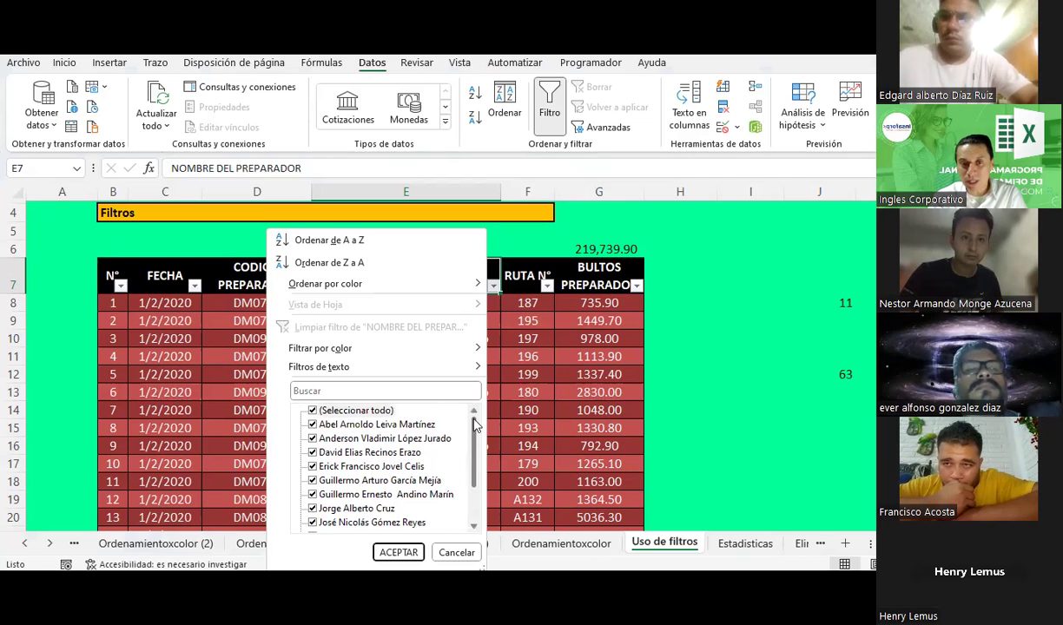
left_click(312, 412)
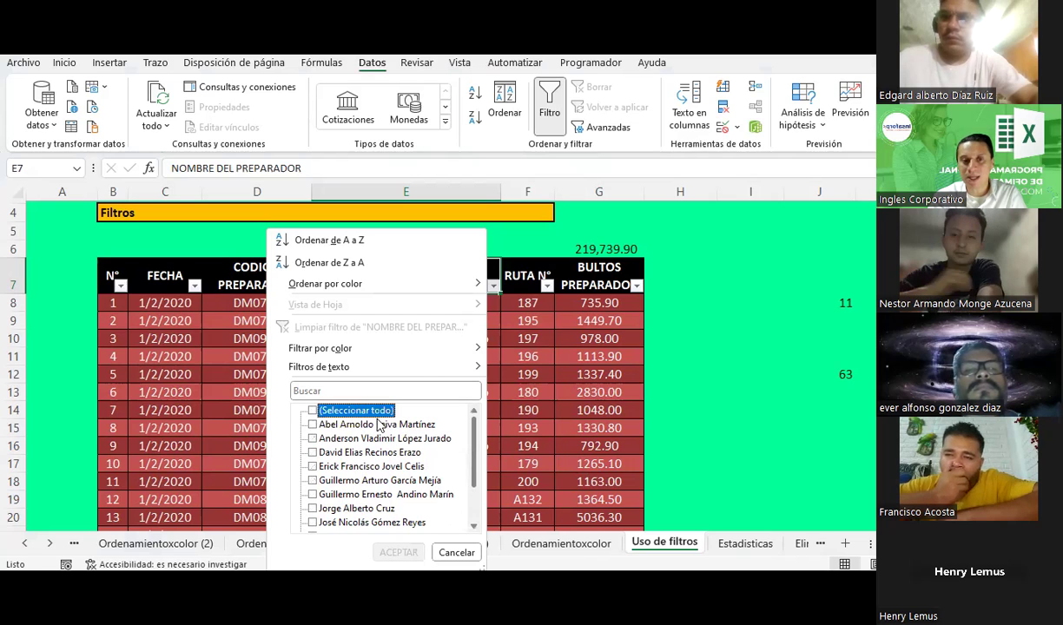
left_click_drag(473, 430, 473, 461)
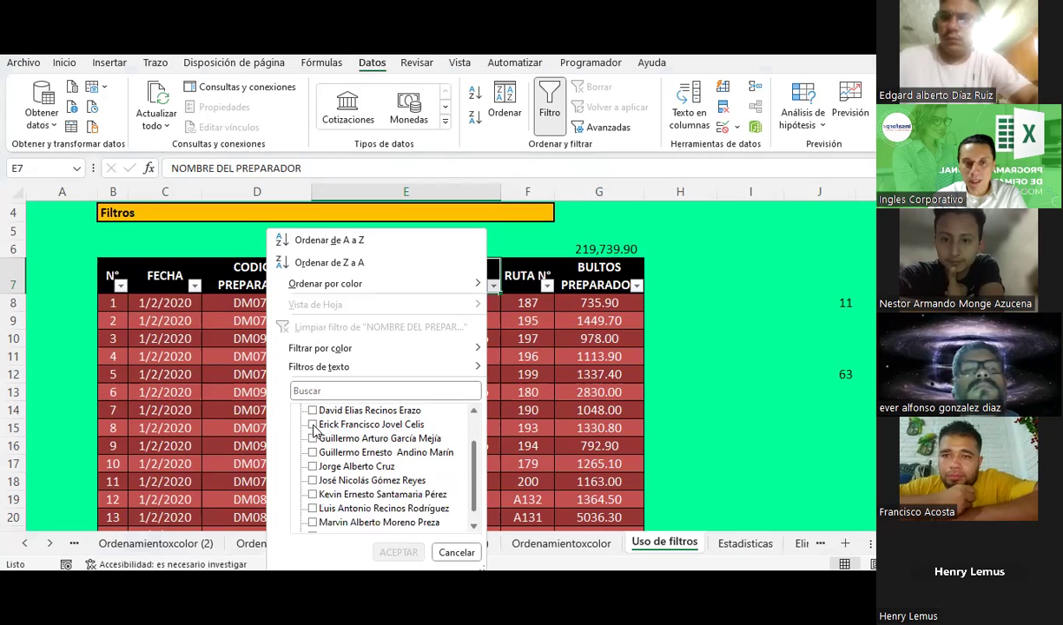
left_click(314, 426)
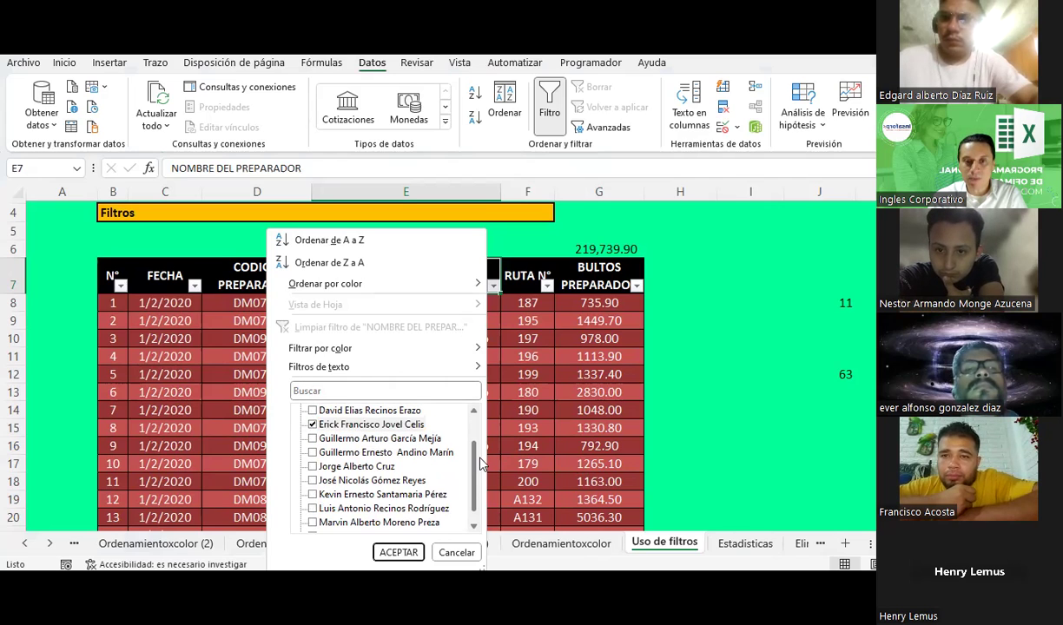
left_click_drag(473, 449, 291, 426)
left_click(312, 412)
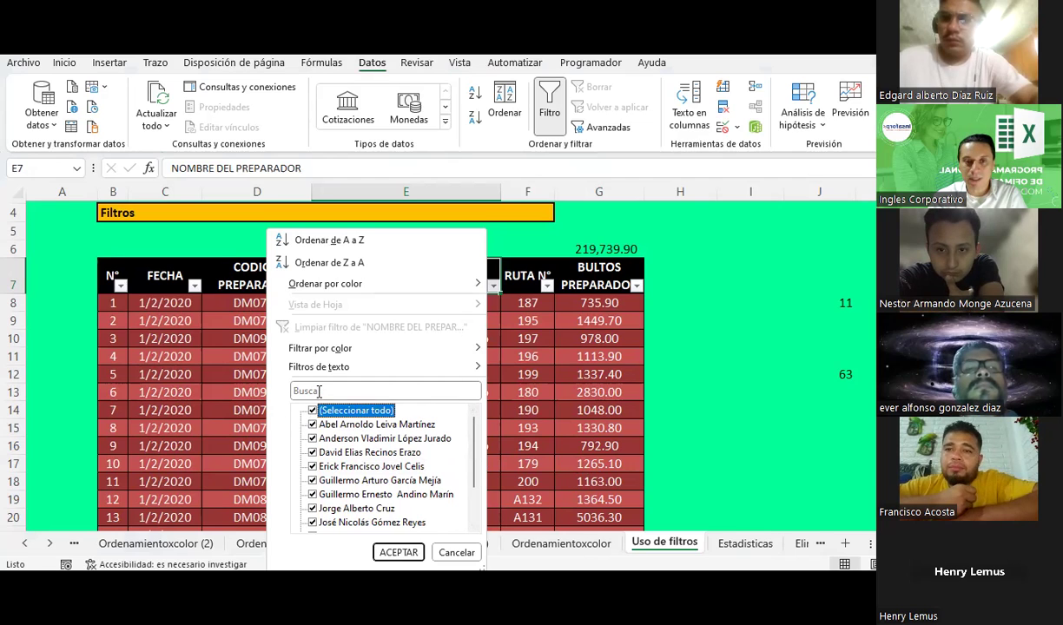
left_click(320, 391)
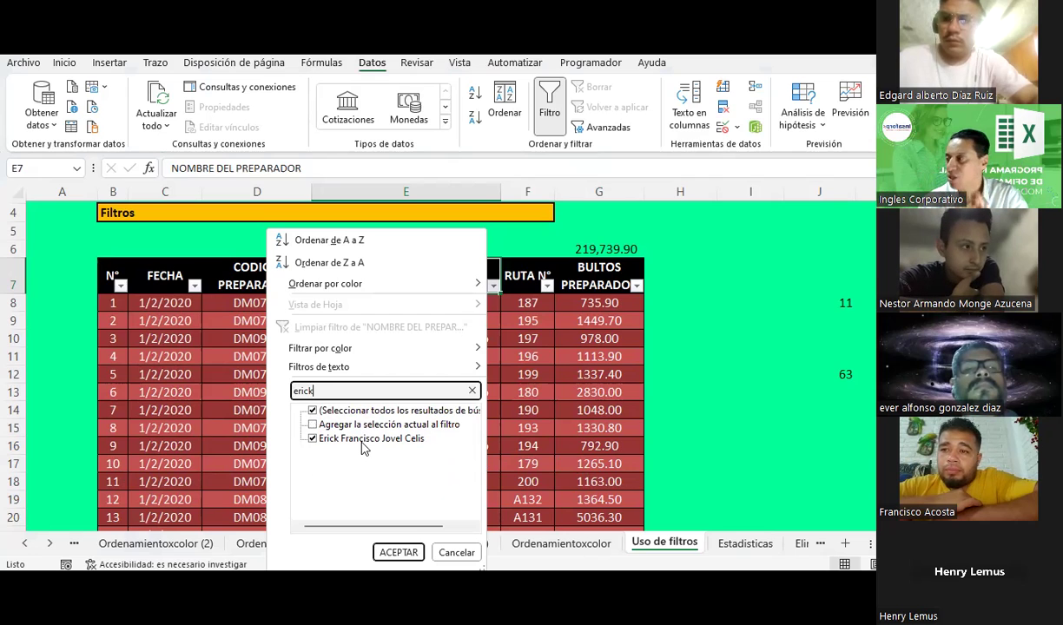
type("erick")
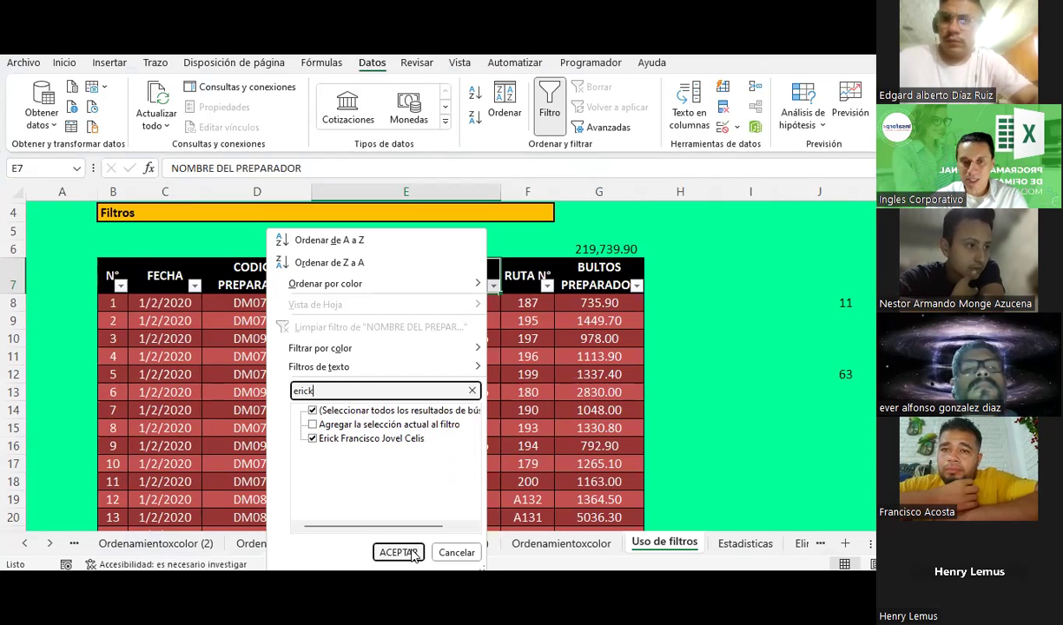
left_click(398, 552)
Step: Browse the filtered preparer rows, selecting name cells such as E9 and E15
left_click(357, 374)
scroll(357, 374, "down", 3)
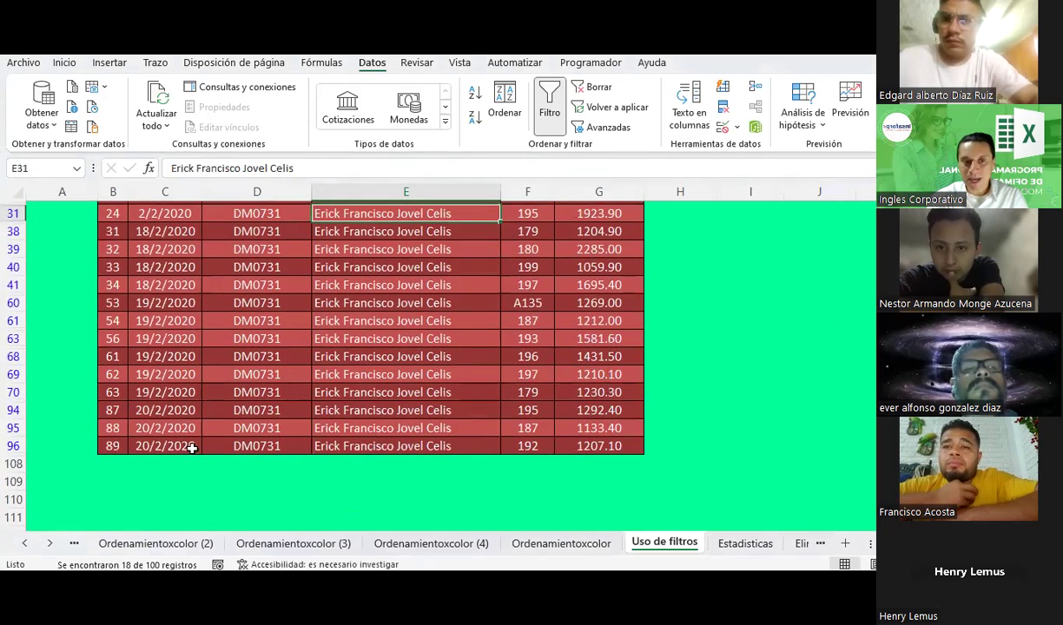
left_click_drag(143, 445, 624, 443)
scroll(625, 443, "up", 2)
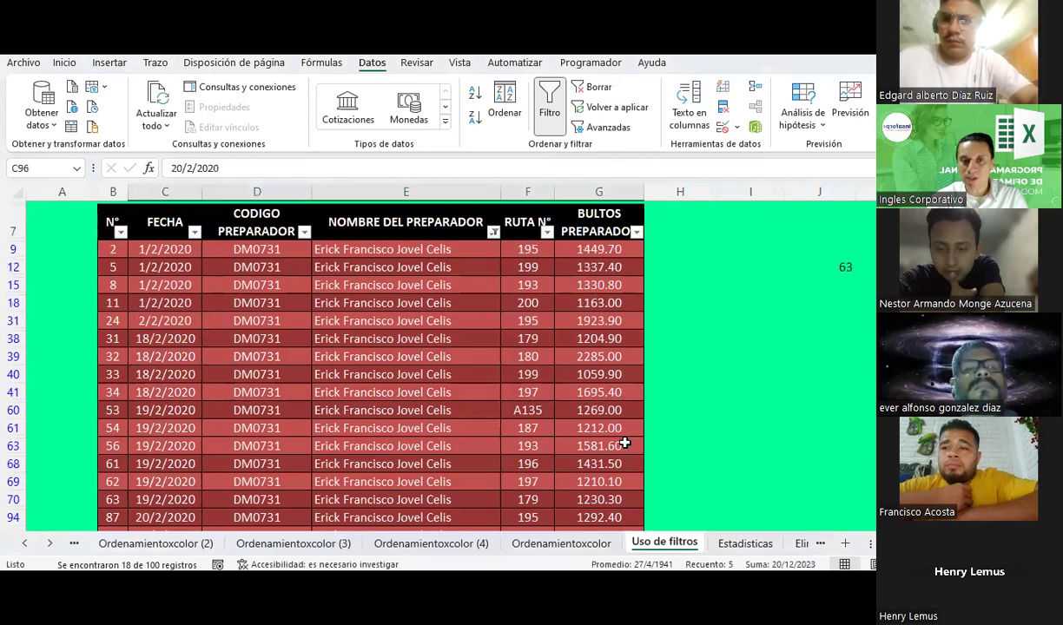
left_click(366, 319)
scroll(366, 320, "up", 2)
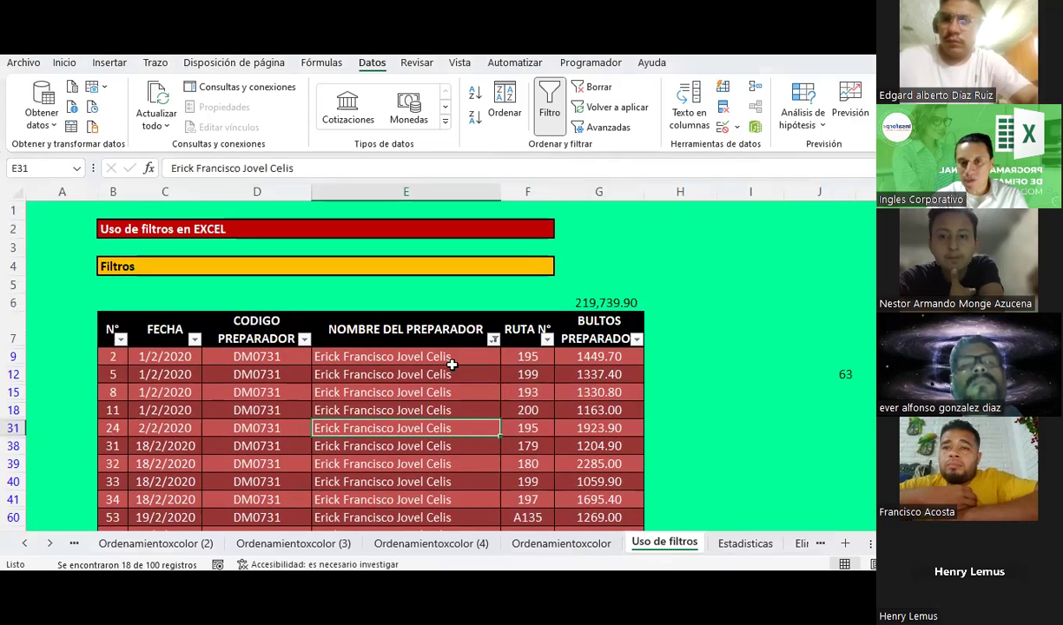
left_click(421, 356)
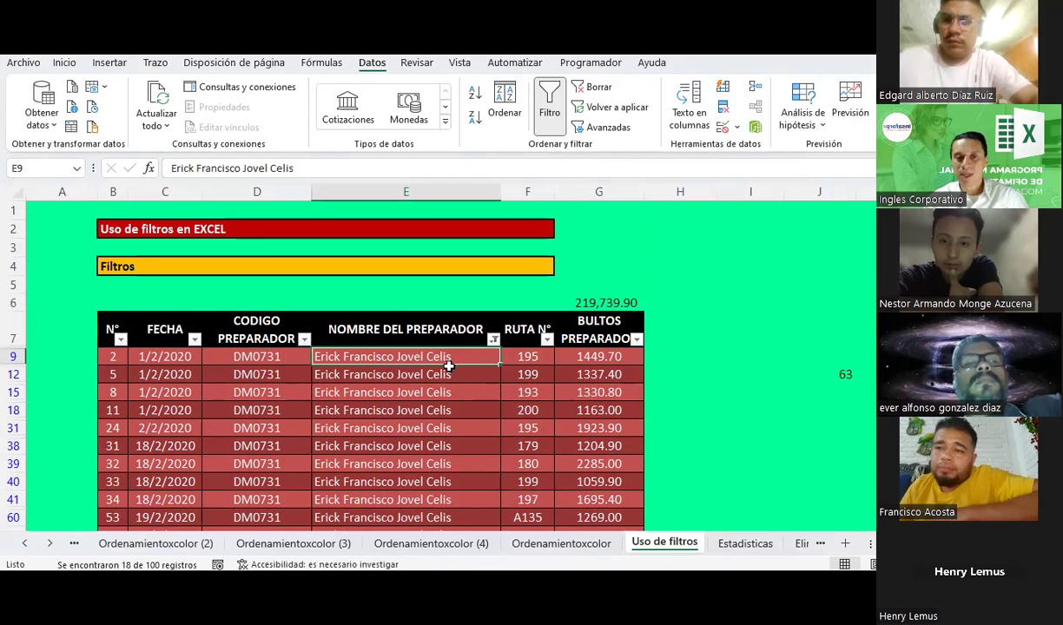
scroll(443, 356, "down", 1)
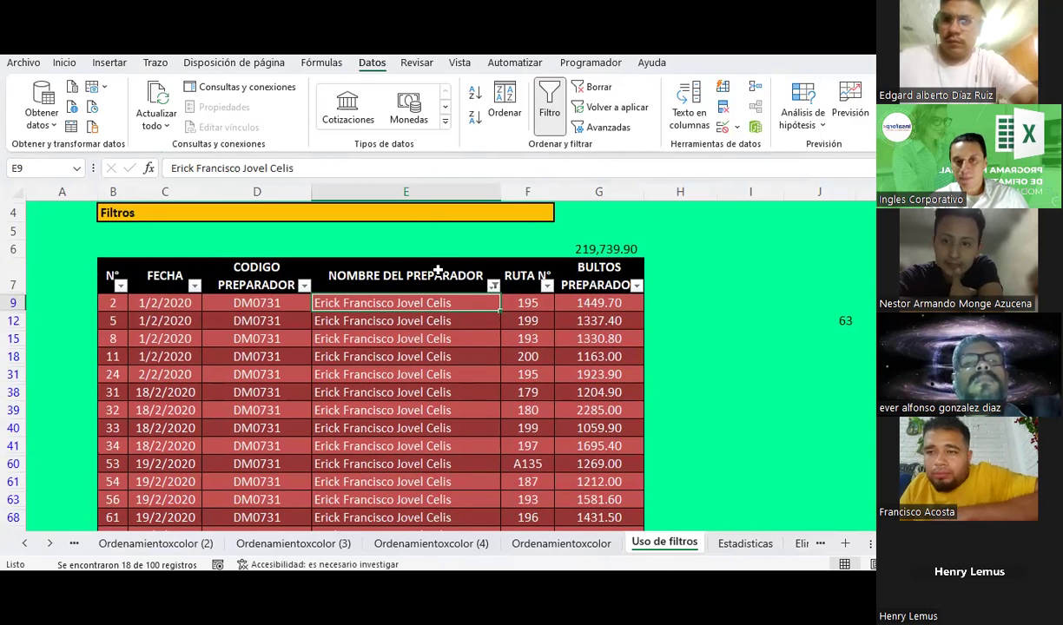
scroll(415, 191, "up", 1)
left_click(415, 191)
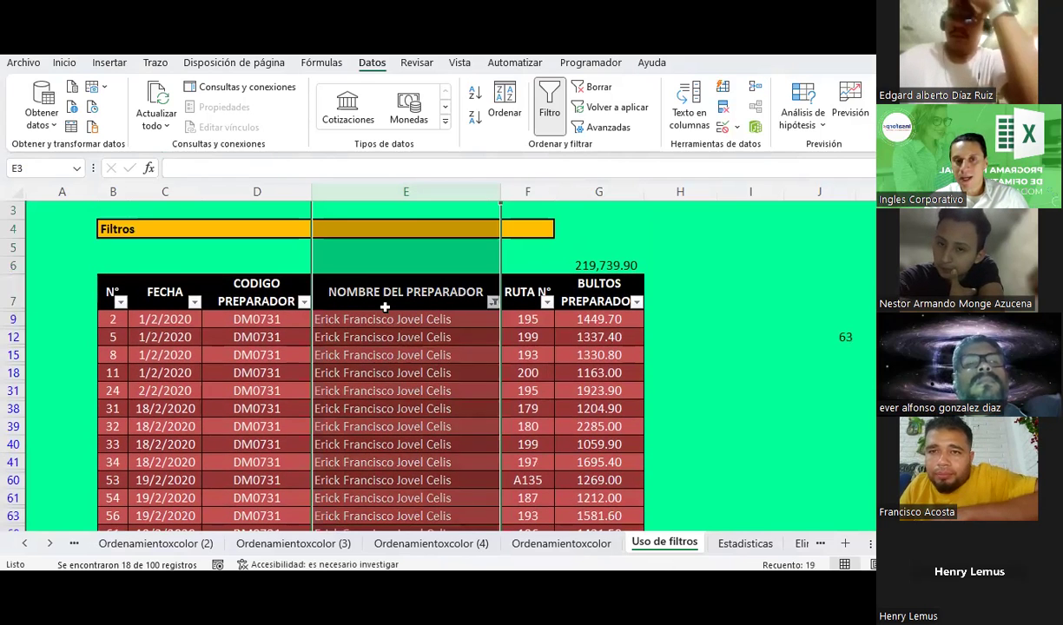
left_click(405, 359)
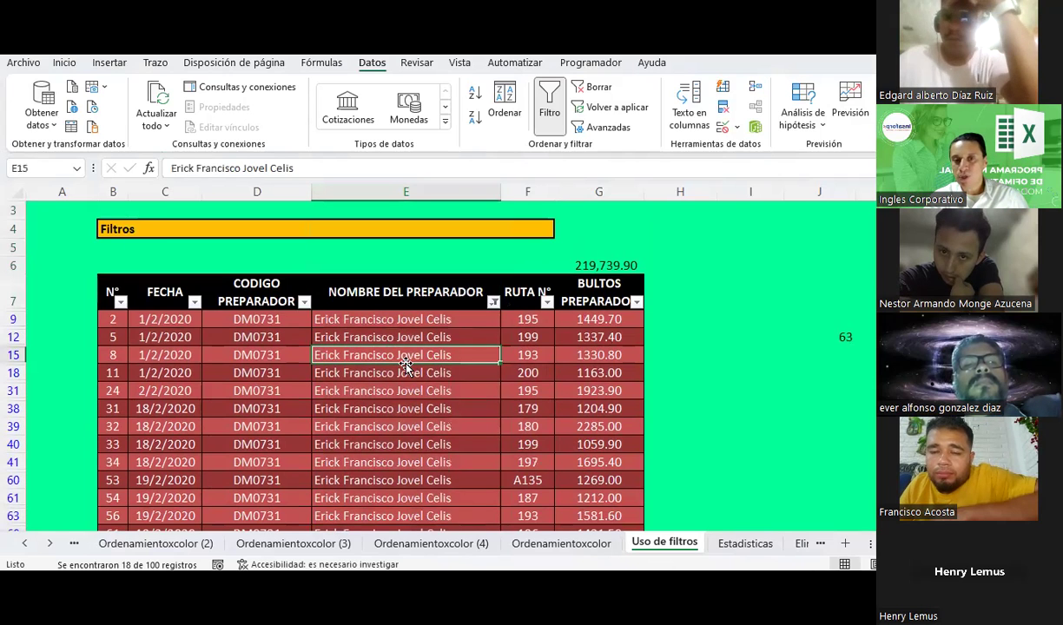
Step: Bring up the RUTA N° column filter choices
scroll(405, 365, "down", 2)
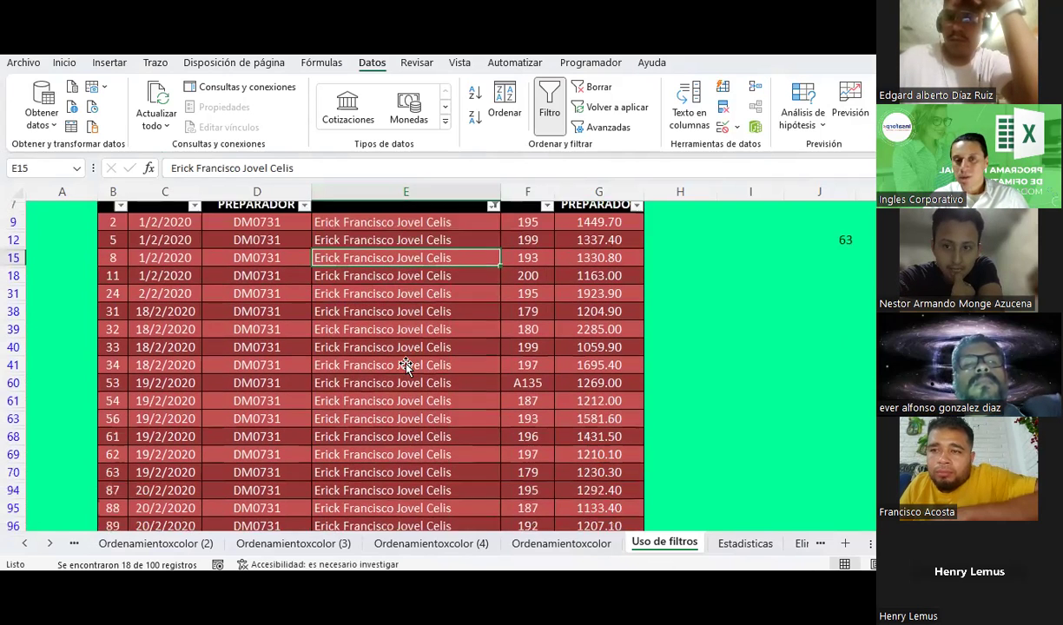
scroll(405, 364, "down", 1)
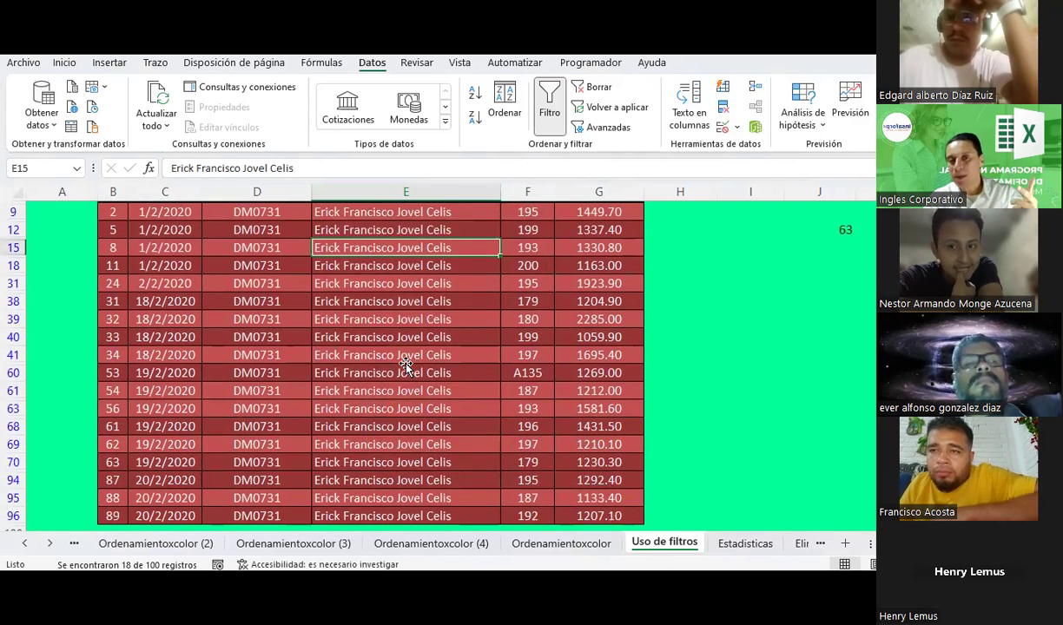
scroll(405, 365, "up", 2)
left_click(547, 303)
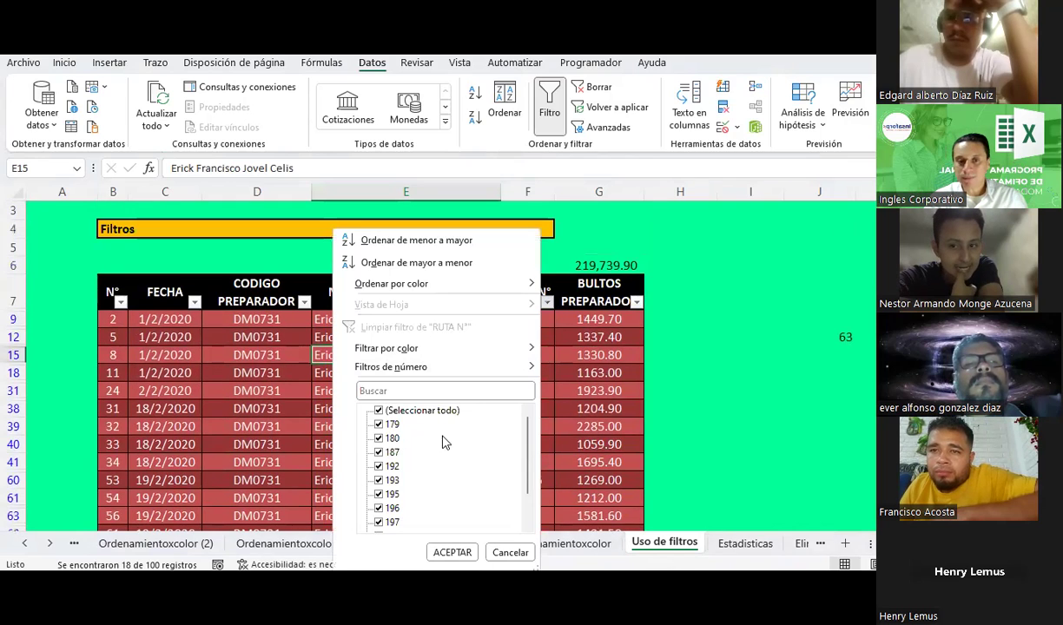
Step: Filter RUTA N° to route 192 only, then select the remaining record's cells E96 and F96
left_click(422, 410)
left_click(378, 466)
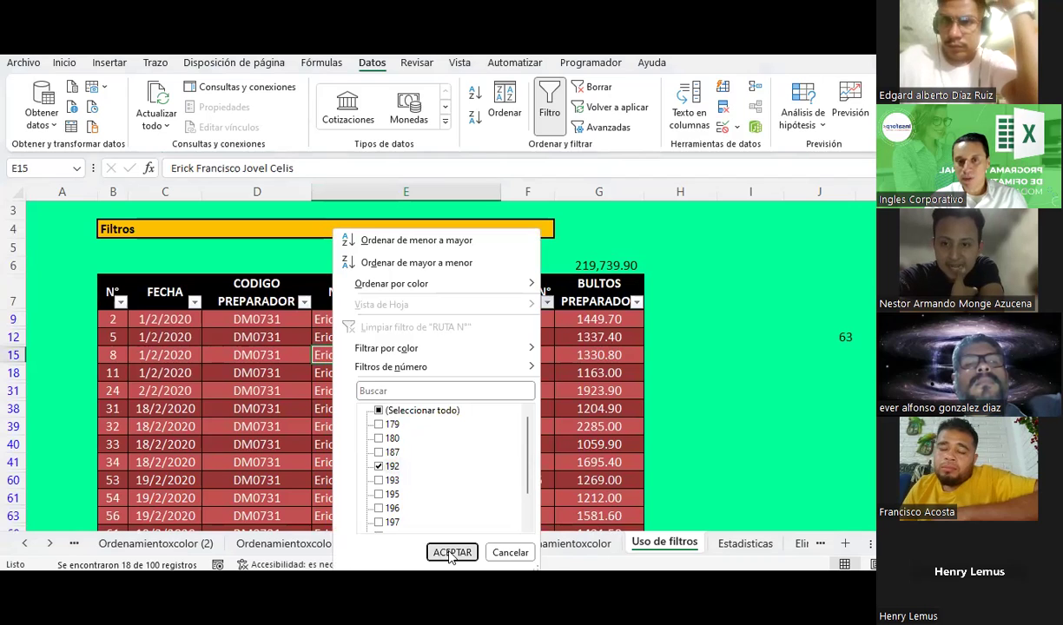
left_click(450, 553)
left_click(446, 368)
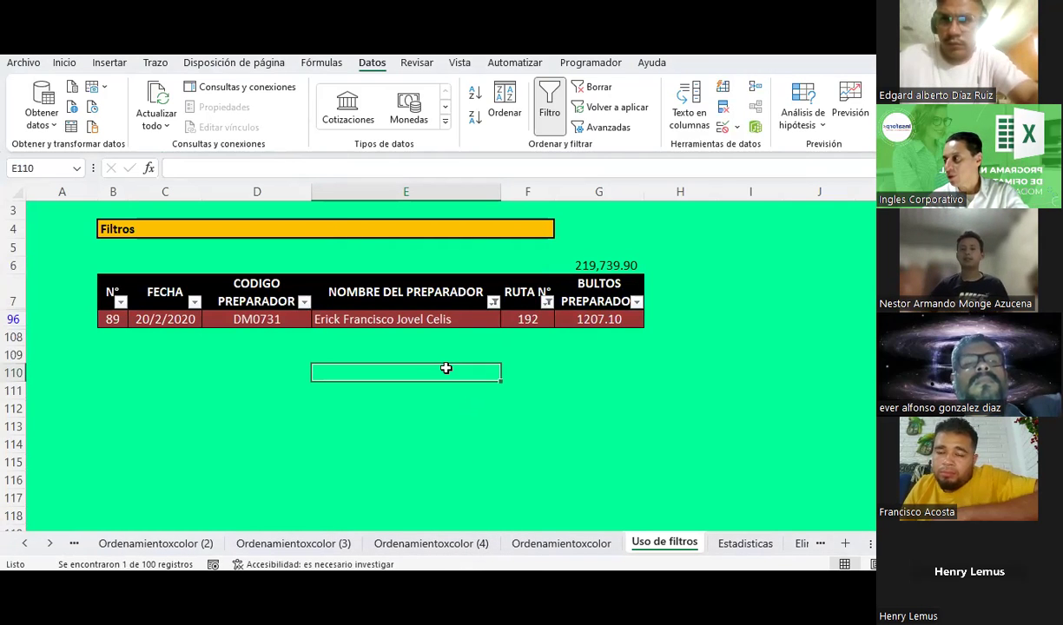
left_click(370, 319)
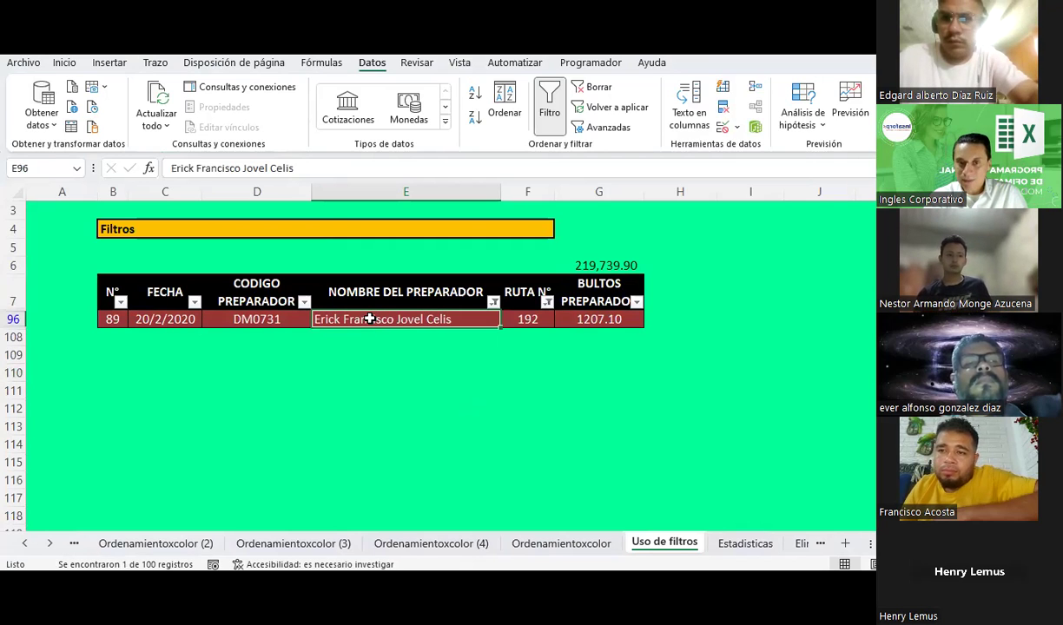
left_click(526, 321)
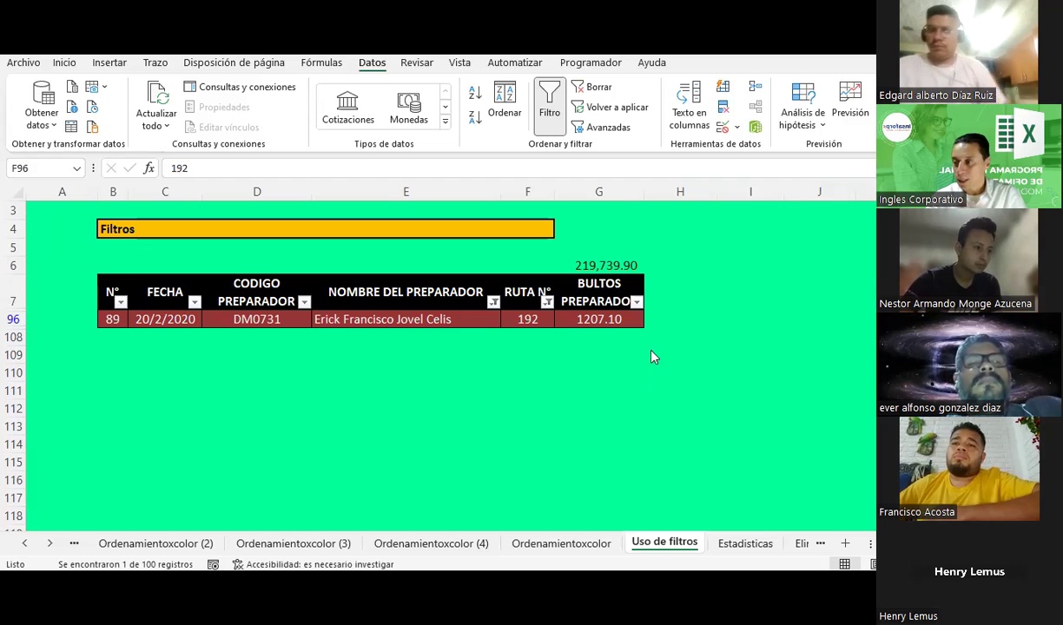
Step: Clear the RUTA N° filter, then the NOMBRE DEL PREPARADOR filter, and select cell E9
left_click(547, 303)
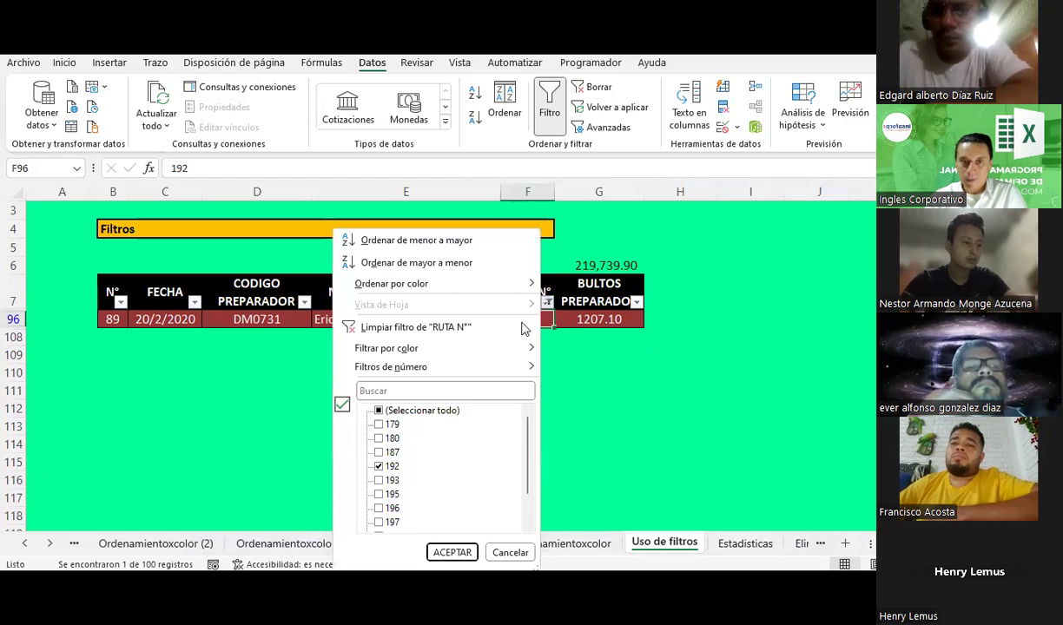
left_click(417, 327)
left_click(492, 303)
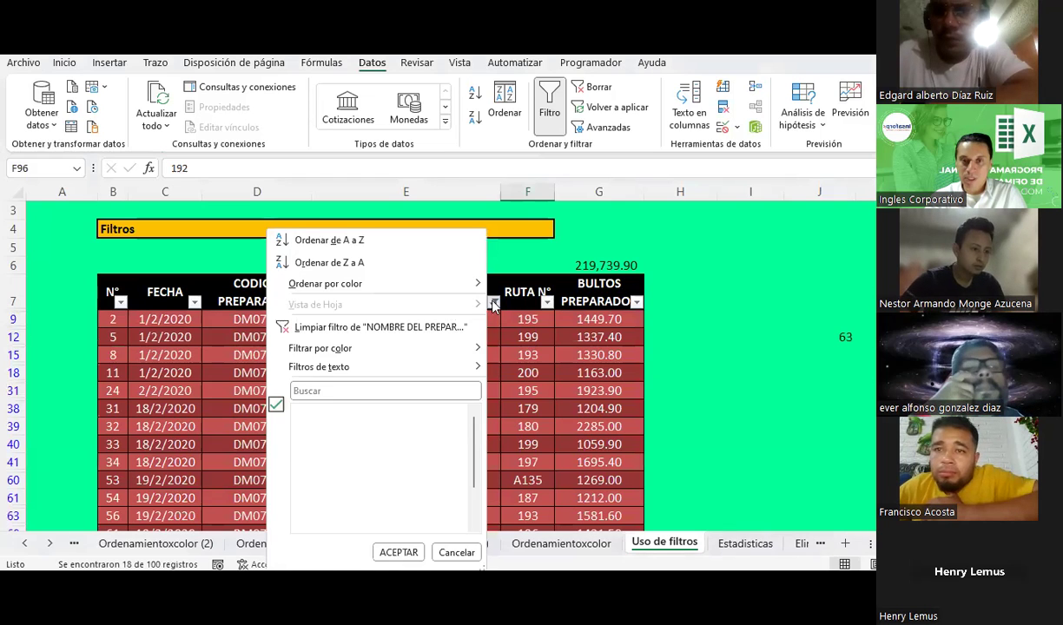
left_click(335, 326)
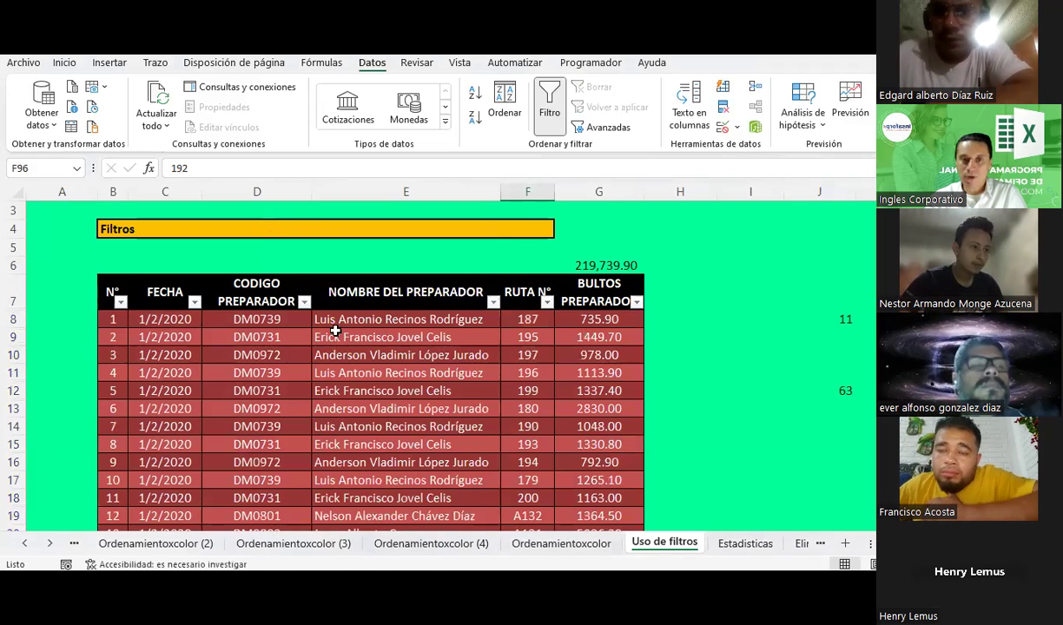
left_click(432, 341)
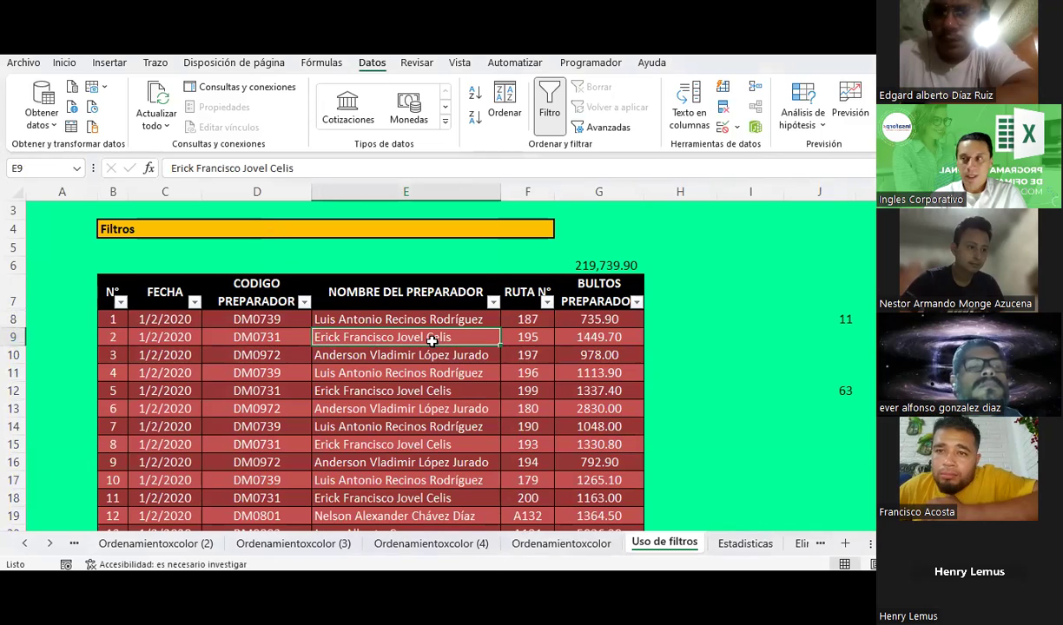
Step: Filter NOMBRE DEL PREPARADOR by searching for the preparer's name, leaving 18 records
left_click(365, 321)
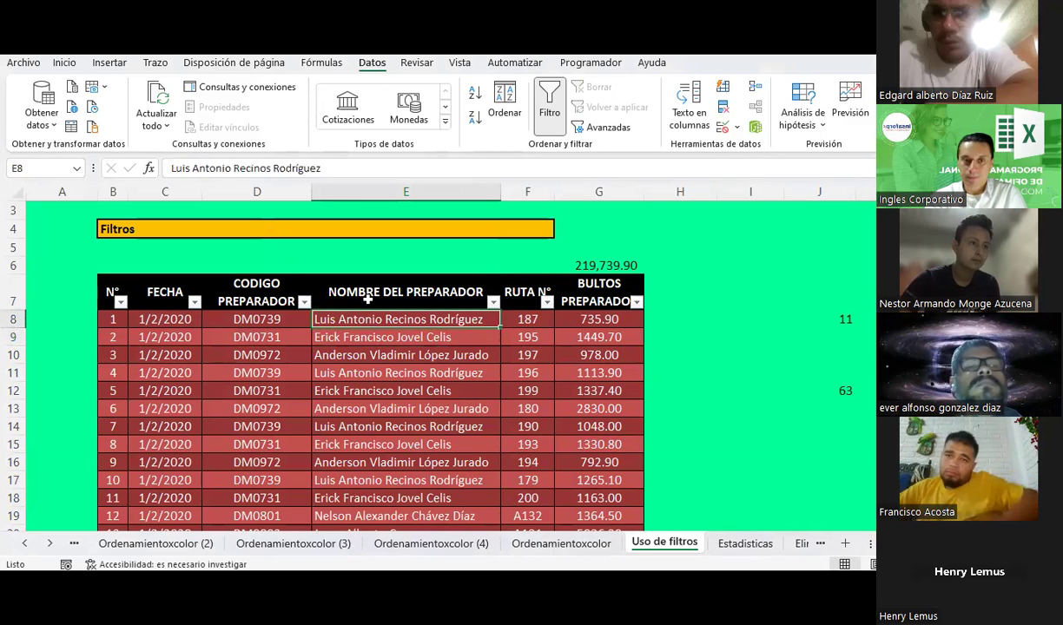
left_click(367, 298)
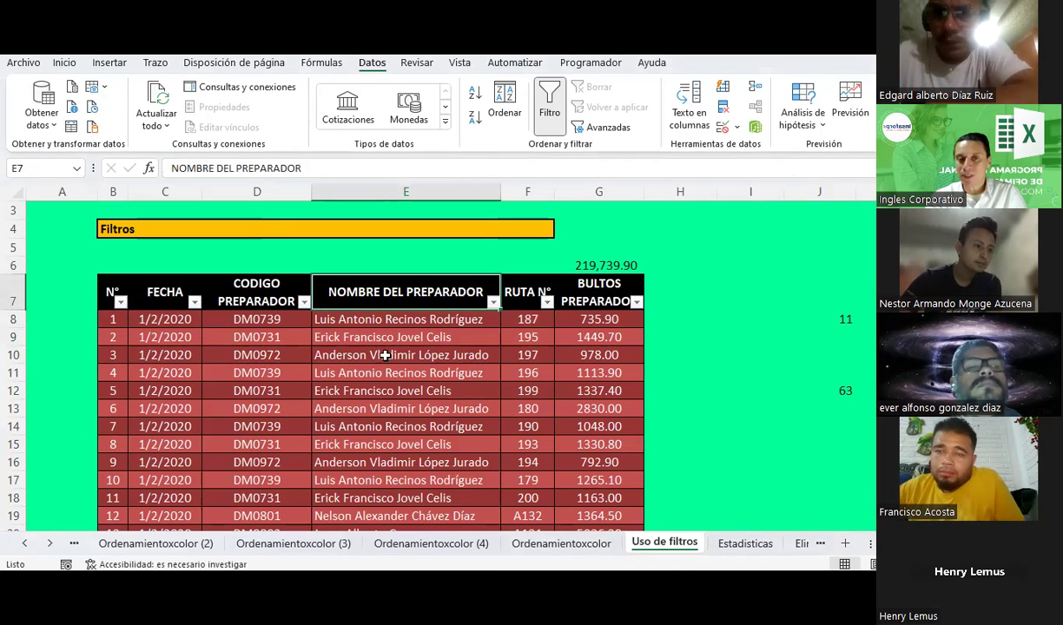
left_click(493, 303)
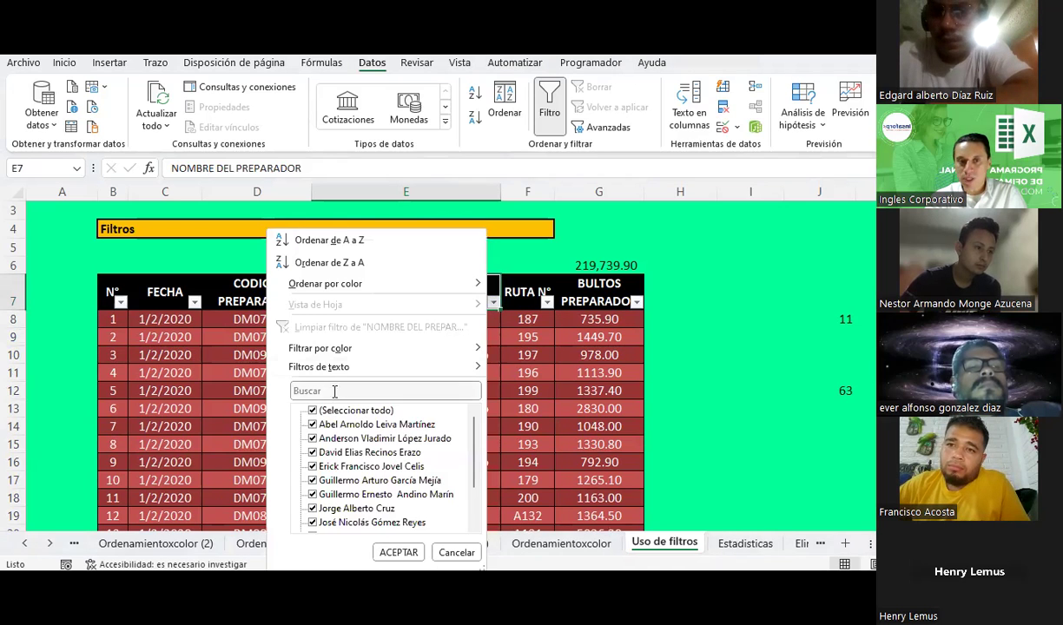
type("erick")
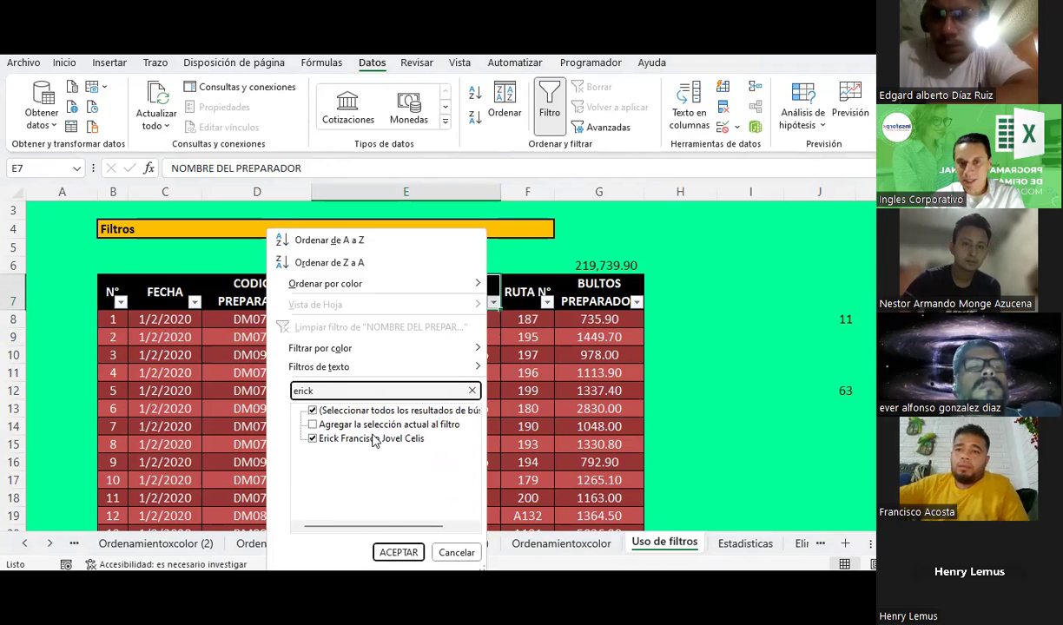
left_click(393, 549)
Step: Select the filtered preparer name cells in column E
scroll(387, 382, "down", 2)
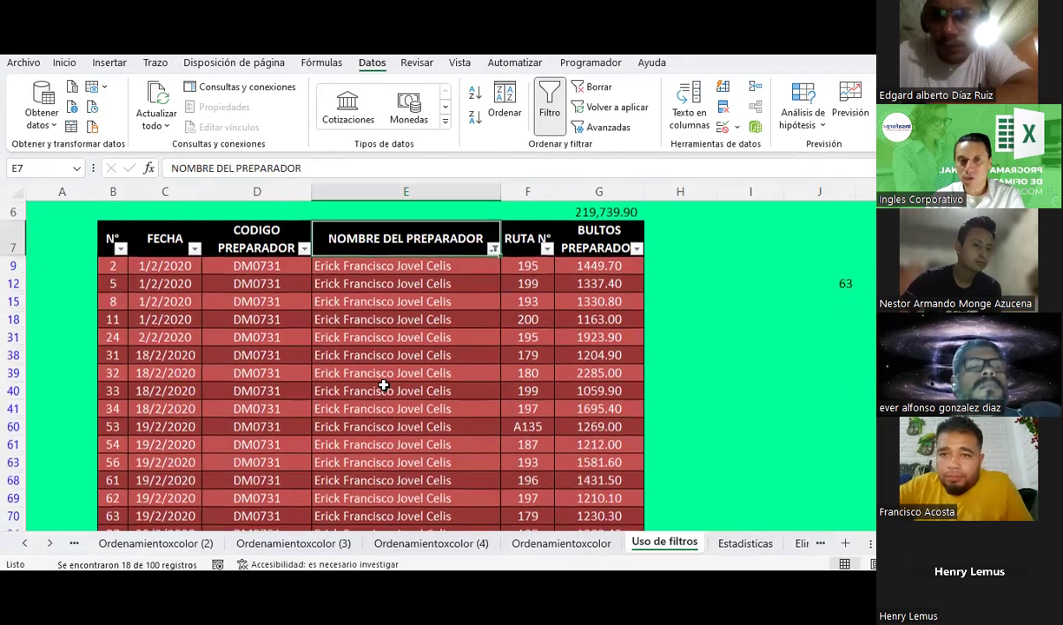
mouse_move(373, 216)
left_mouse_down()
mouse_move(376, 539)
mouse_move(389, 429)
left_mouse_up()
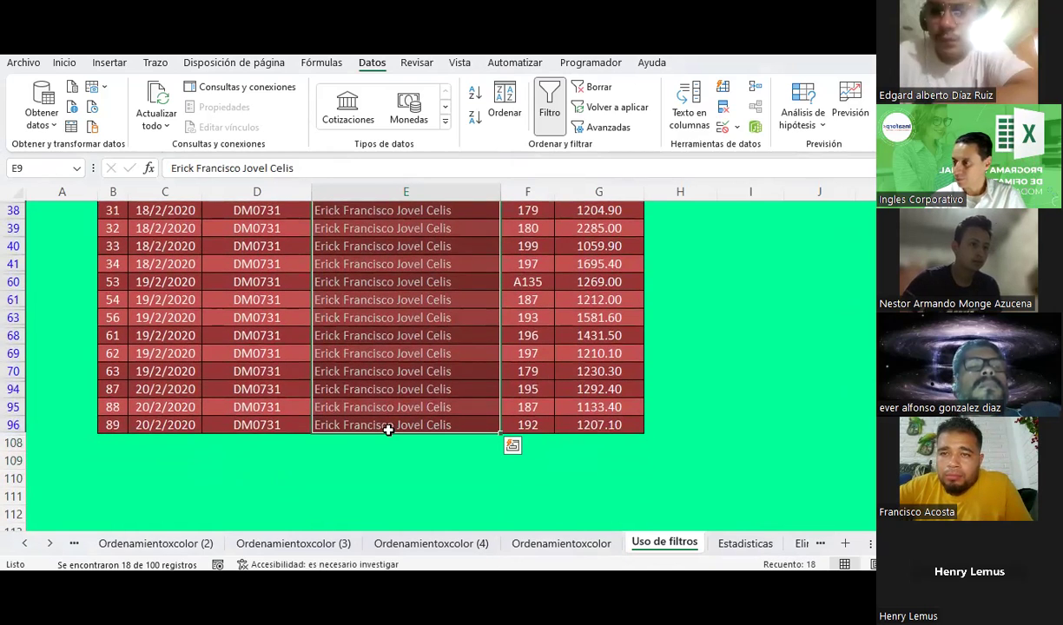
scroll(389, 430, "up", 1)
scroll(388, 430, "up", 3)
left_click(389, 427)
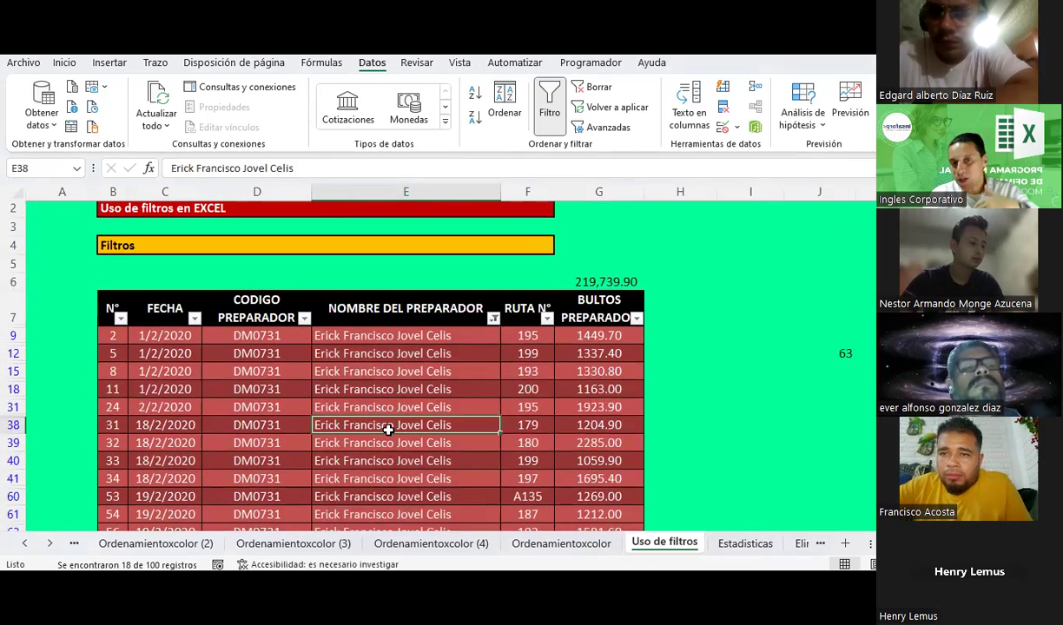
Step: Filter the RUTA N° column to route 195 using the search box
left_click(547, 319)
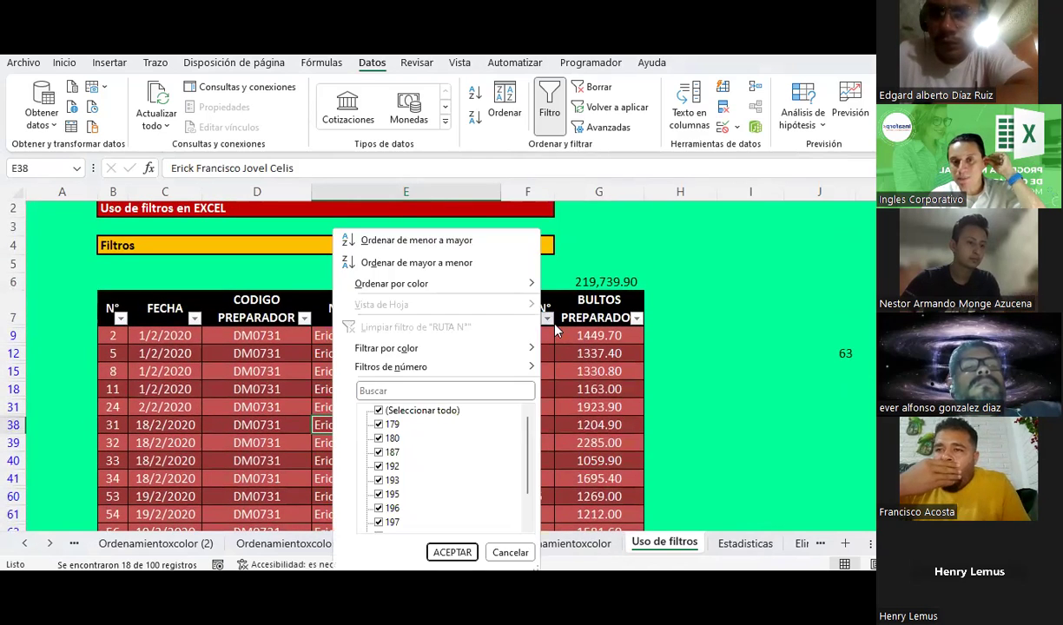
left_click(438, 391)
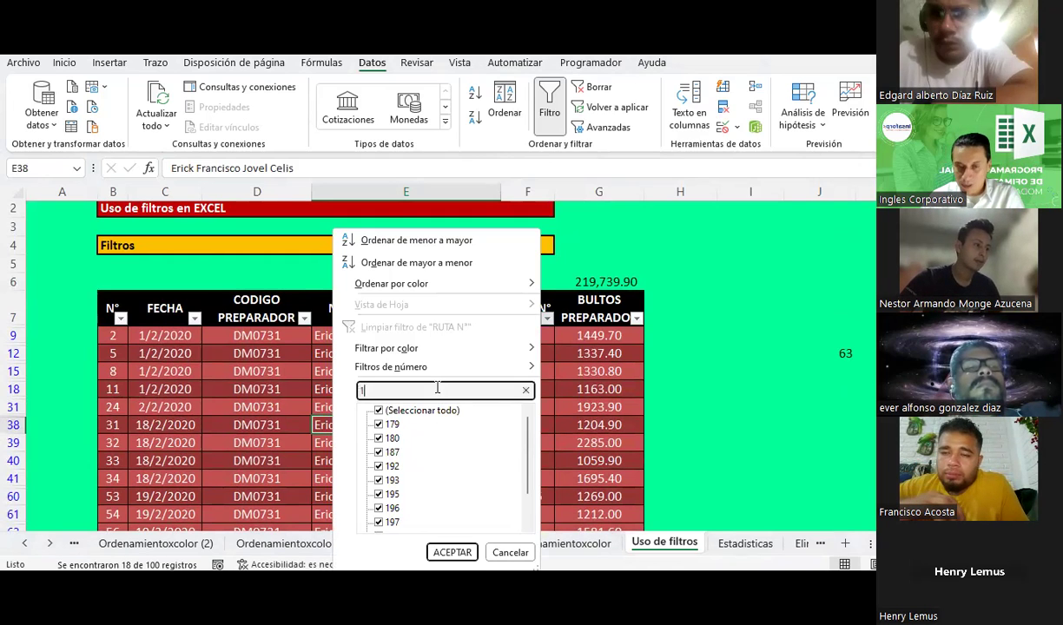
type("195")
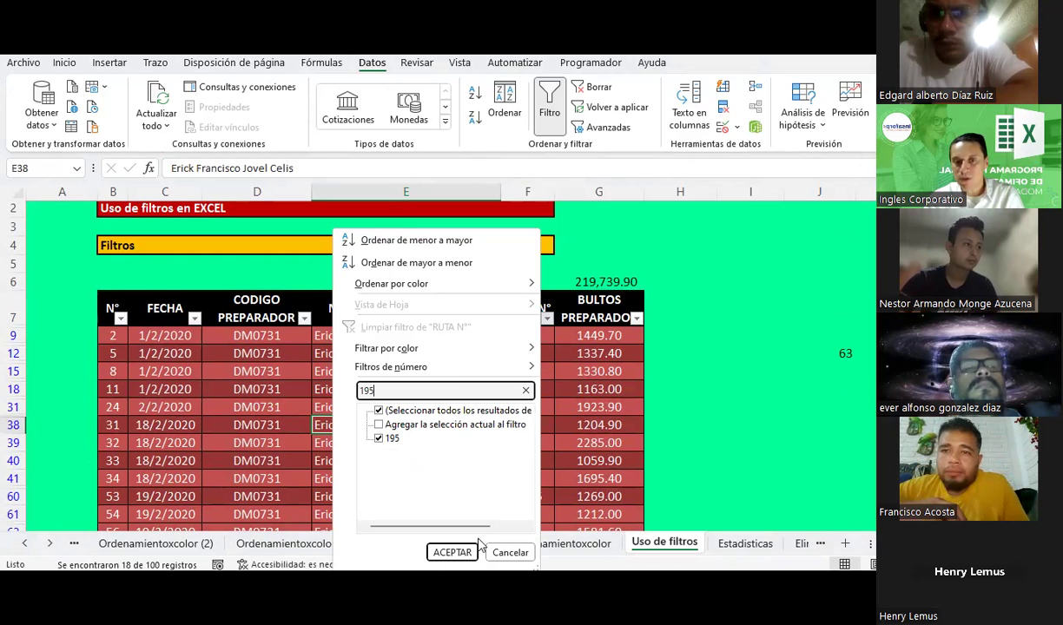
key("Escape")
left_click(529, 309)
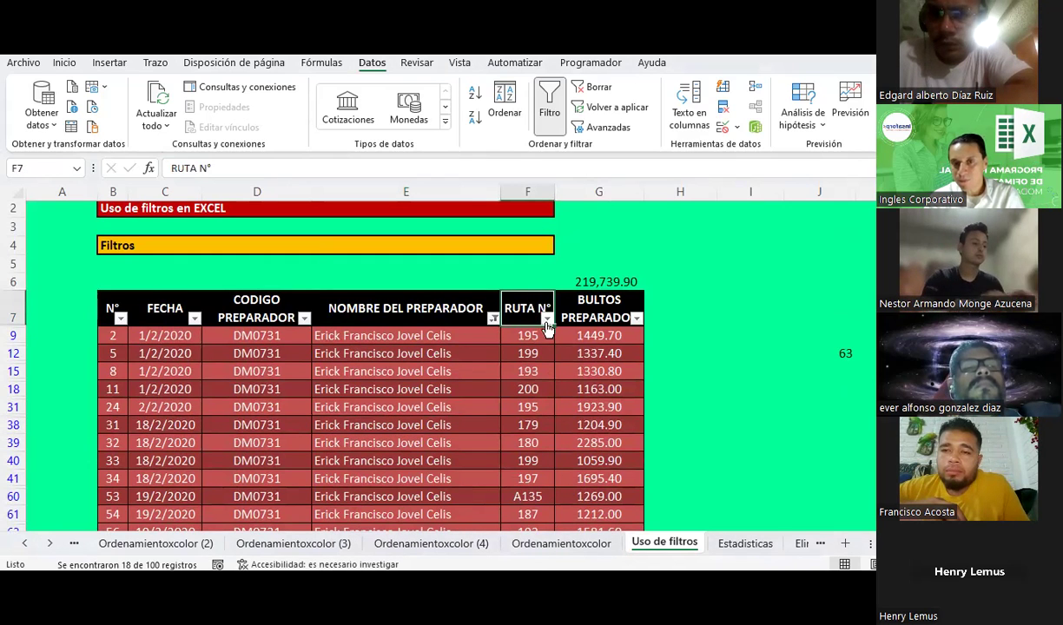
left_click(547, 319)
type("195")
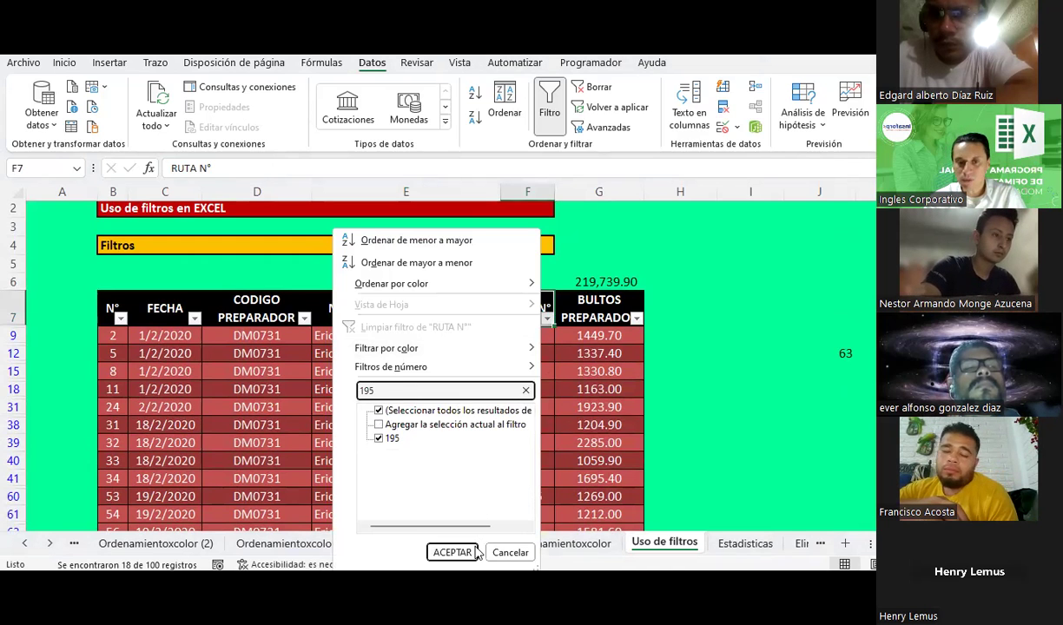
left_click(452, 552)
Step: Select the remaining preparer name cells and the RUTA N° header cell
left_click(423, 440)
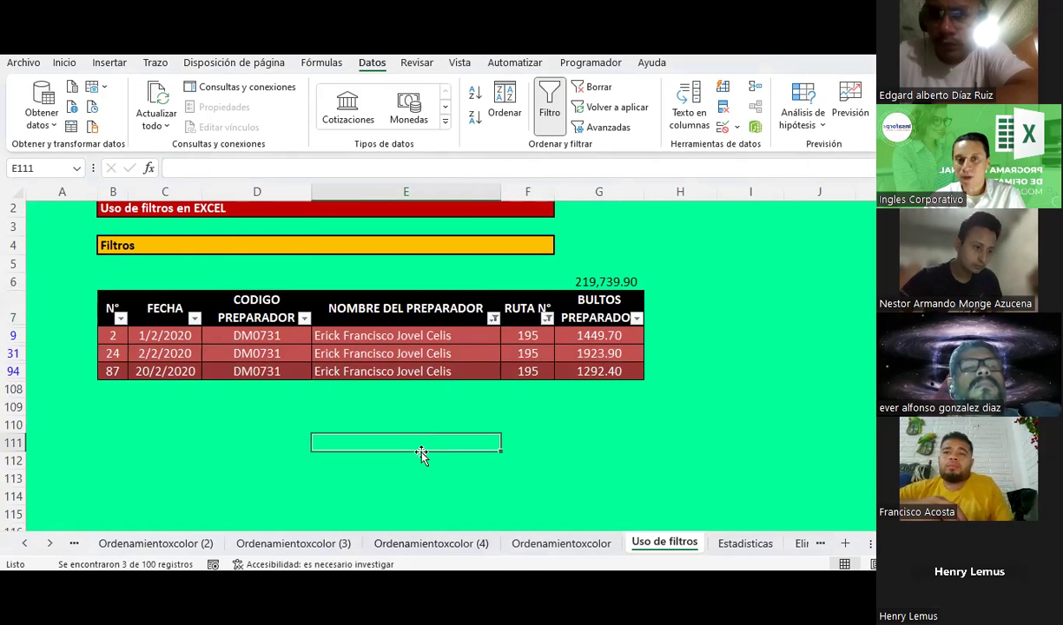
left_click_drag(360, 309, 357, 374)
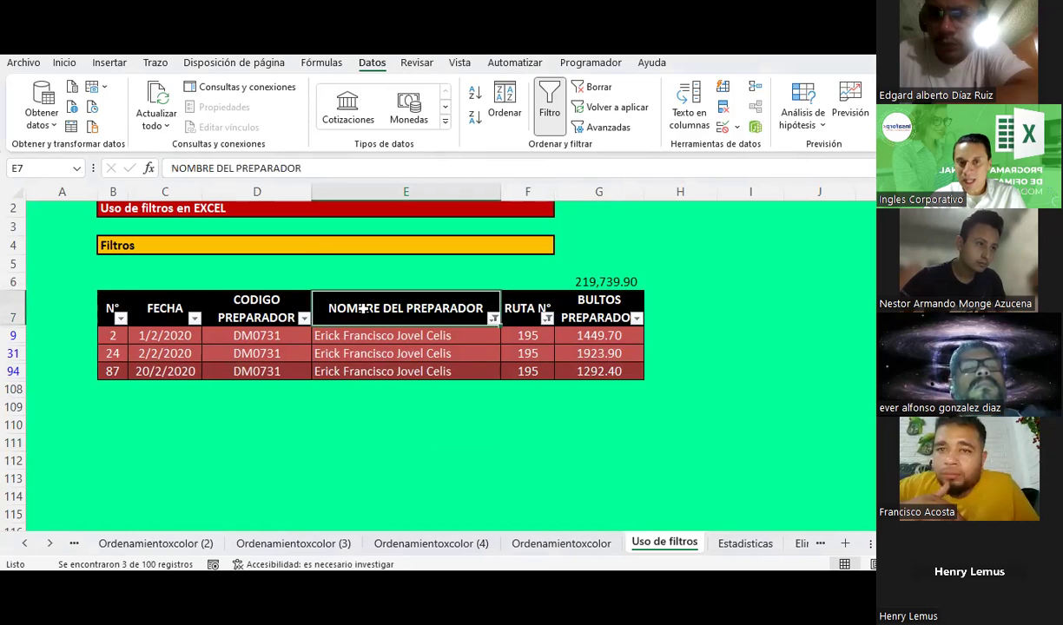
left_click(522, 313)
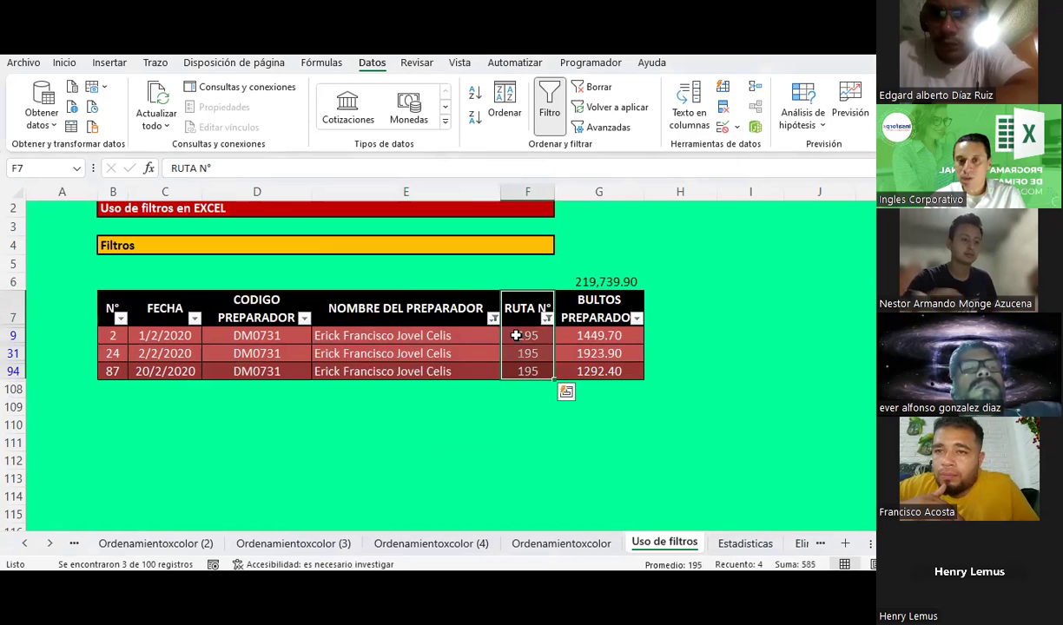
left_click(512, 408)
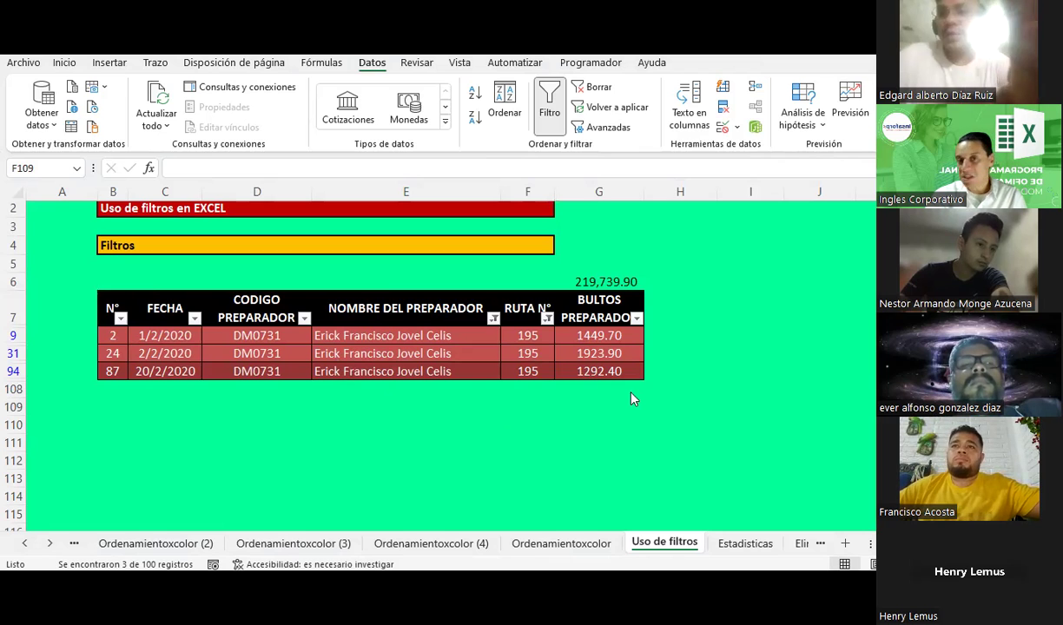
left_click(521, 406)
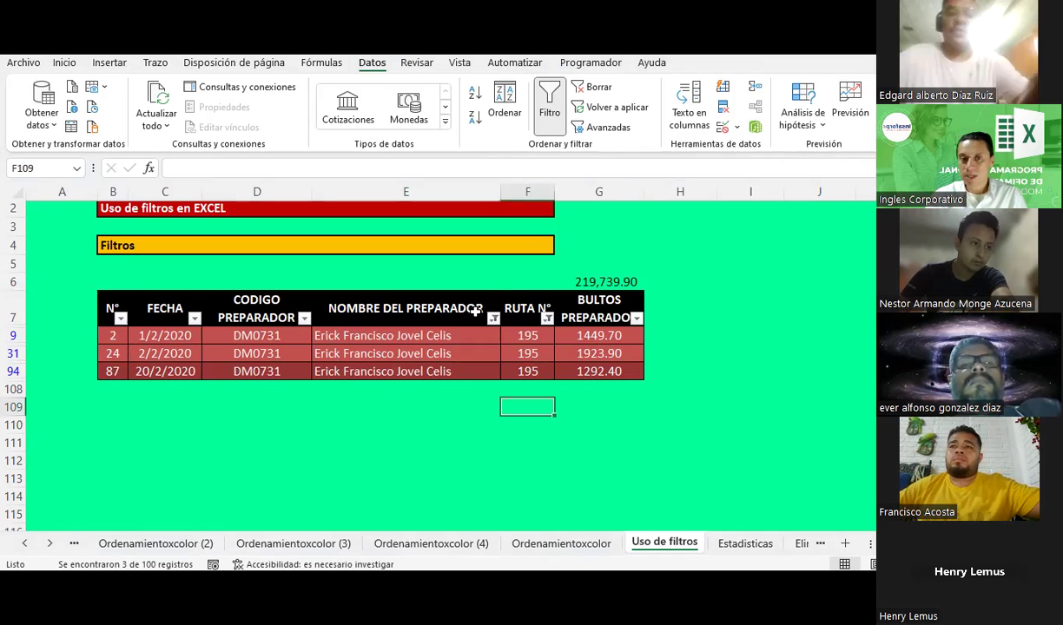
left_click(434, 307)
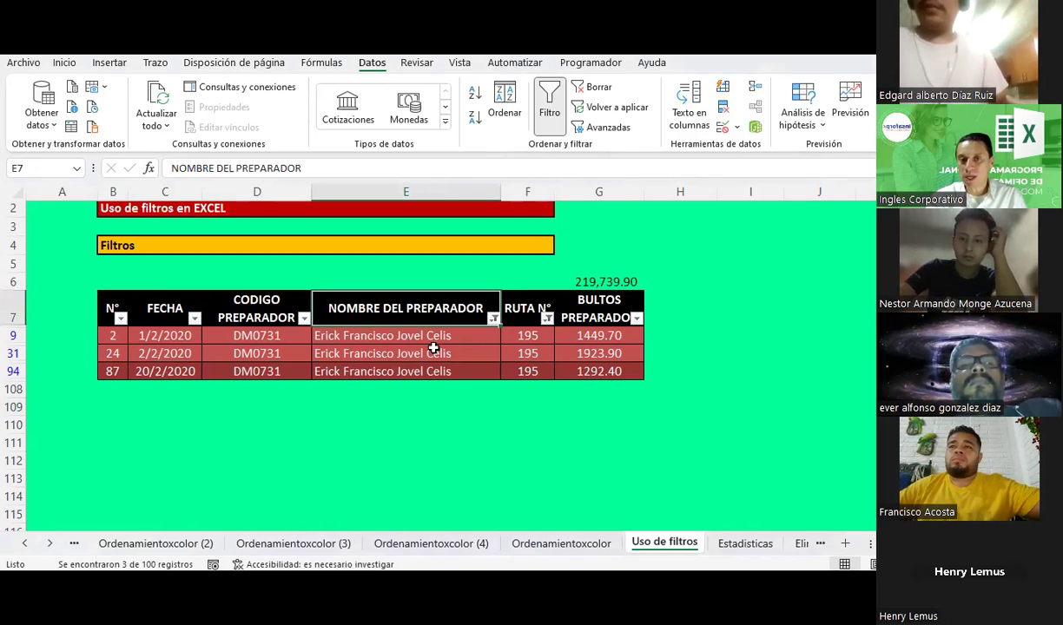
left_click(538, 353)
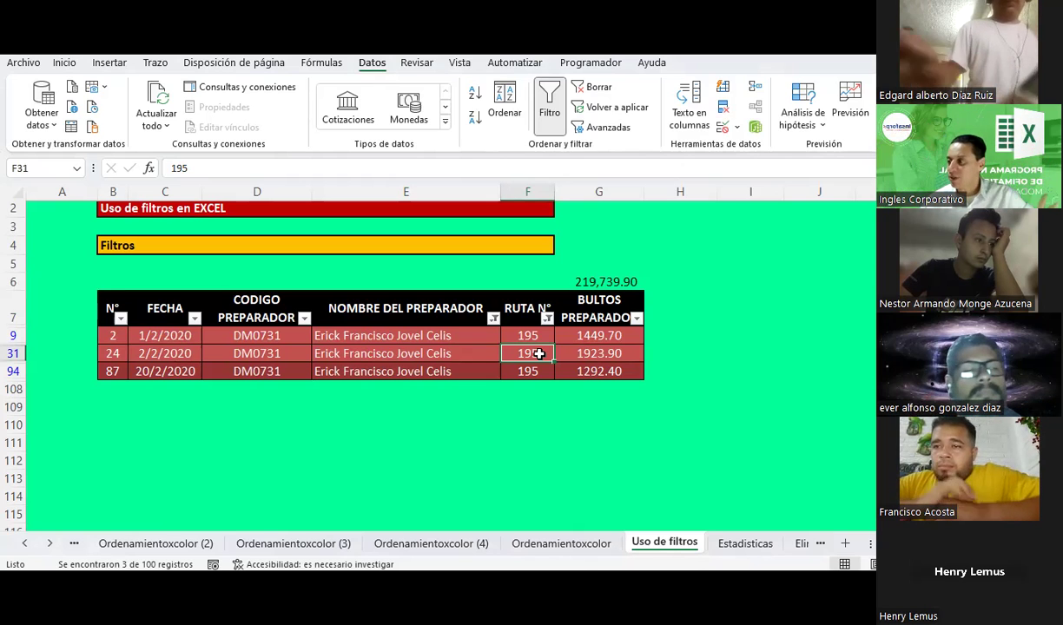
Step: Remove all filters via Datos > Filtro, review every row, then re-enable AutoFilter with Ctrl+Shift+L
left_click(545, 101)
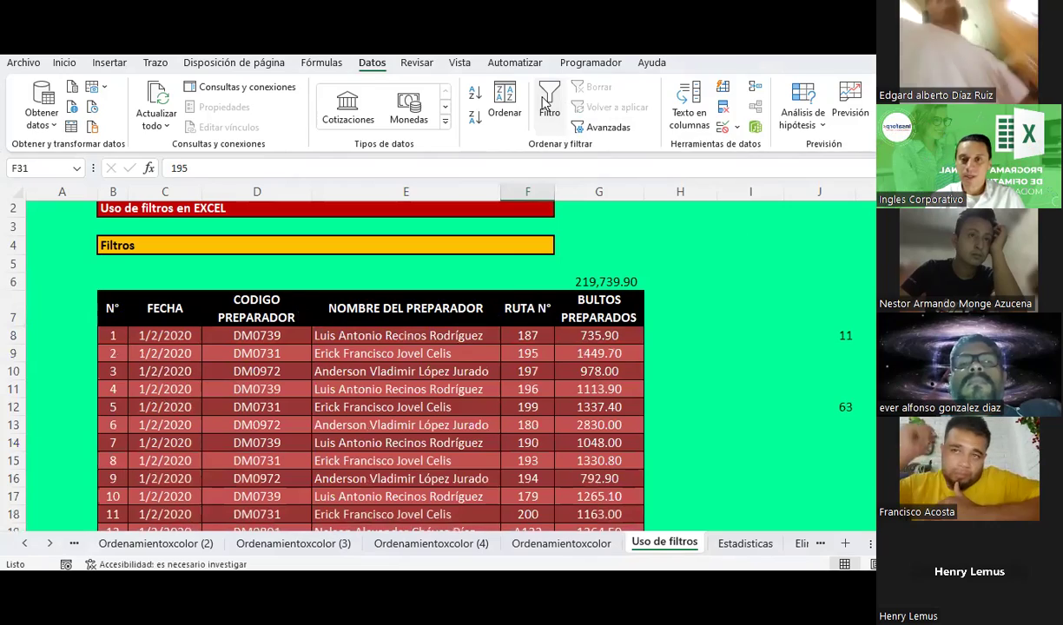
left_click(391, 460)
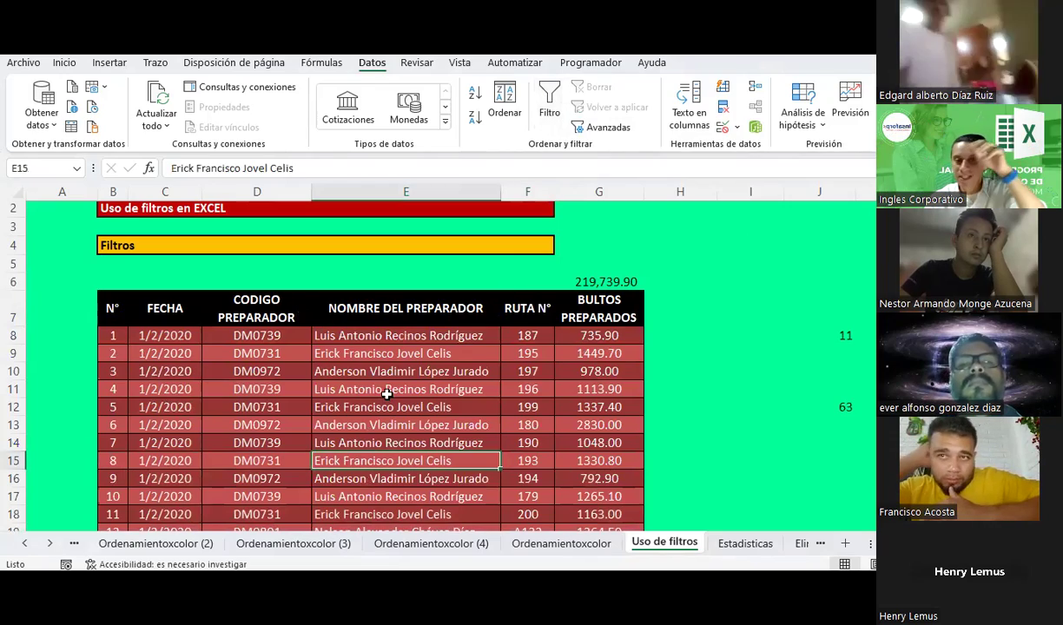
scroll(387, 395, "down", 4)
scroll(387, 394, "down", 3)
scroll(387, 394, "down", 3)
scroll(387, 394, "down", 1)
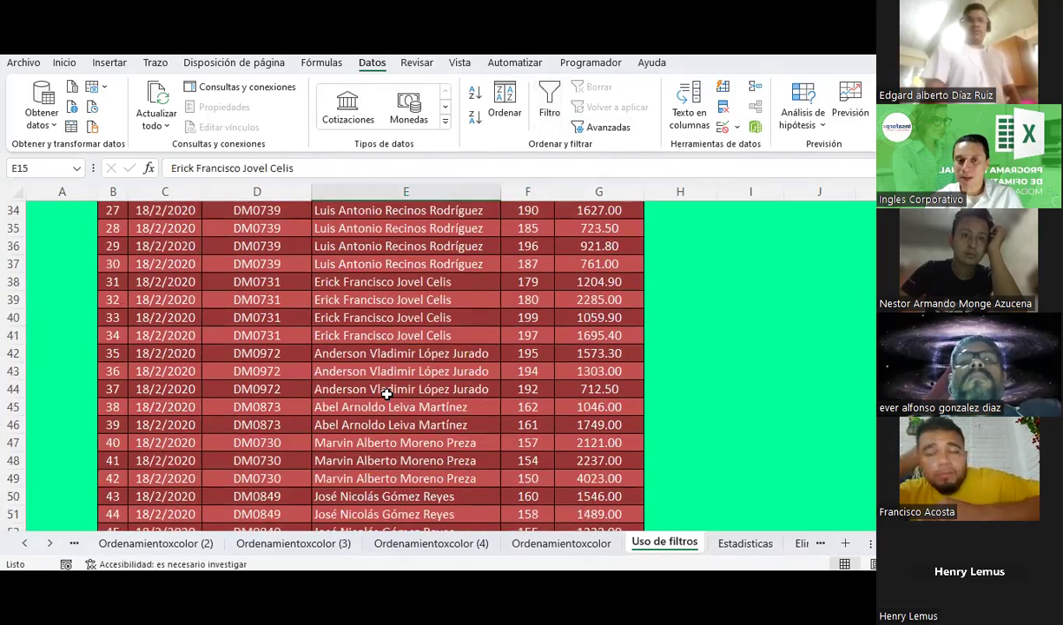
scroll(387, 394, "up", 11)
scroll(387, 394, "up", 1)
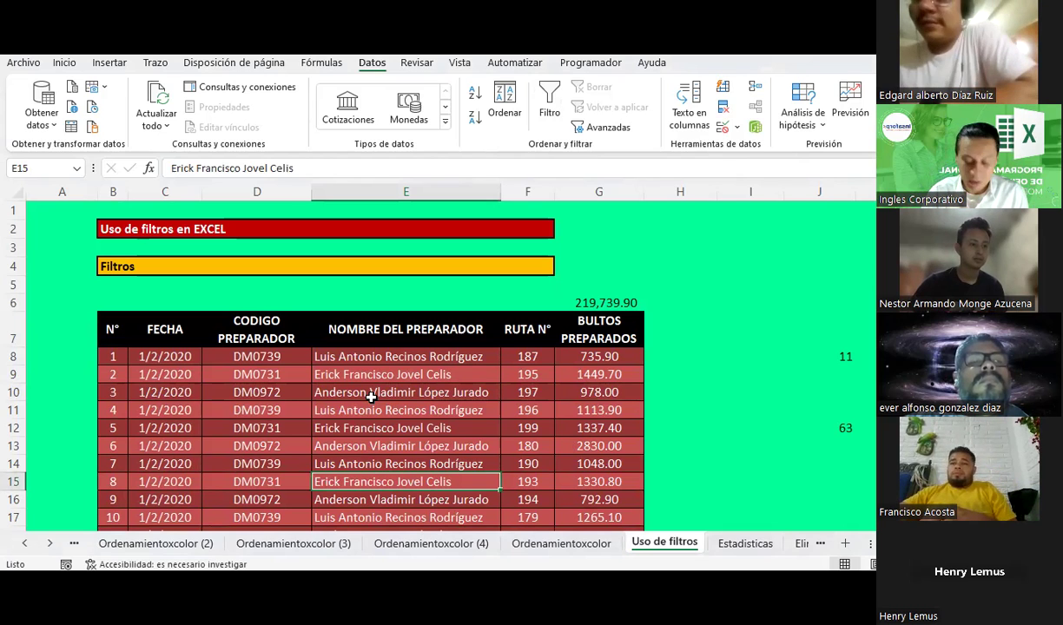
key("ctrl+shift+l")
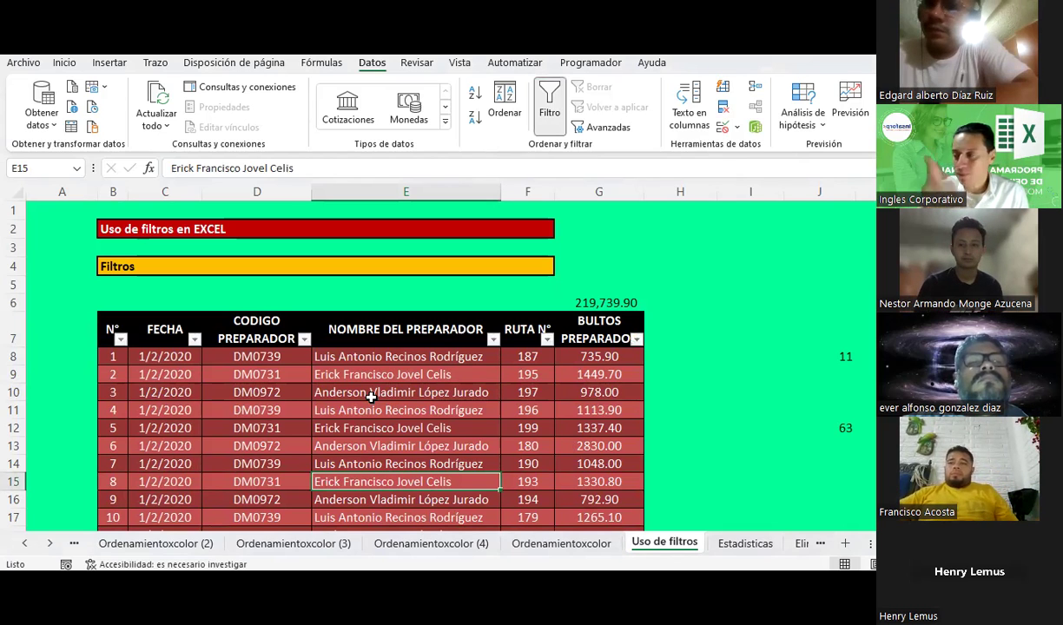
Step: Open the NOMBRE DEL PREPARADOR filter menu and point to Filtros de texto > Comienza por
left_click(427, 428)
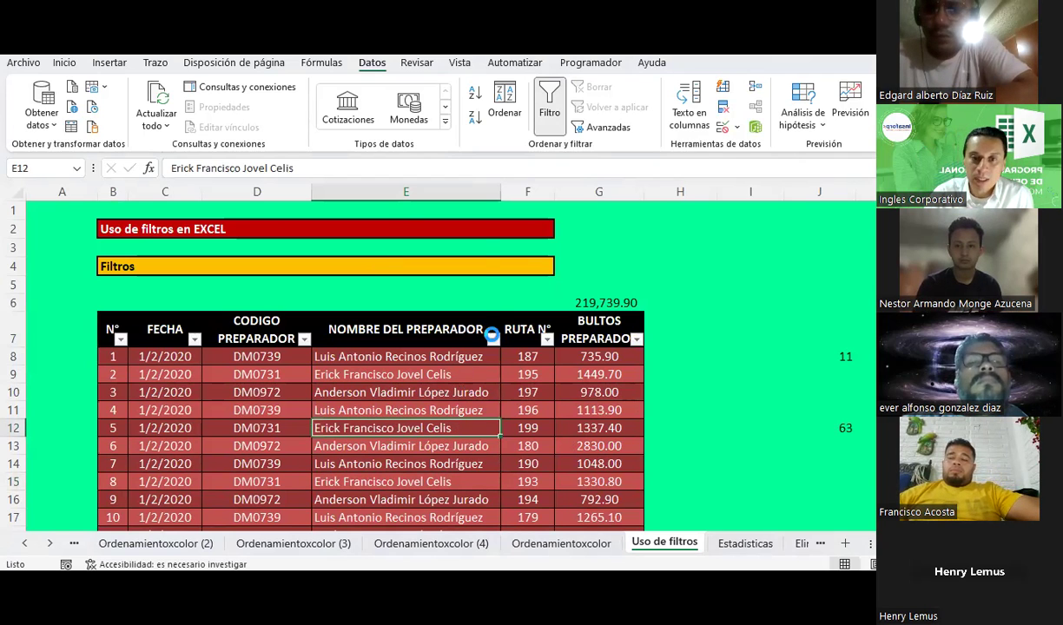
left_click(492, 337)
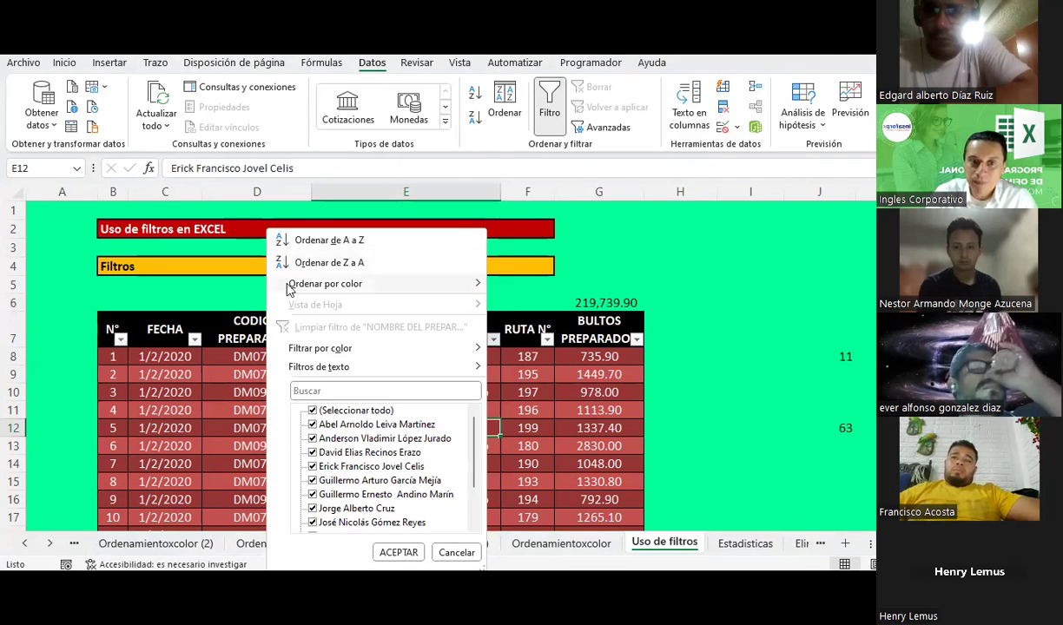
mouse_move(323, 284)
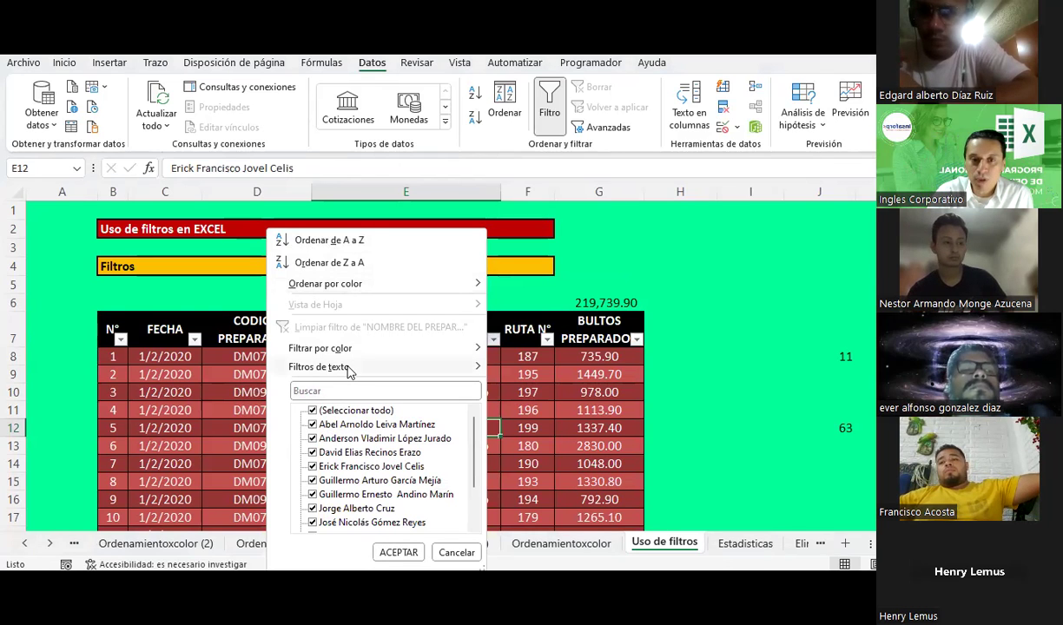
mouse_move(349, 371)
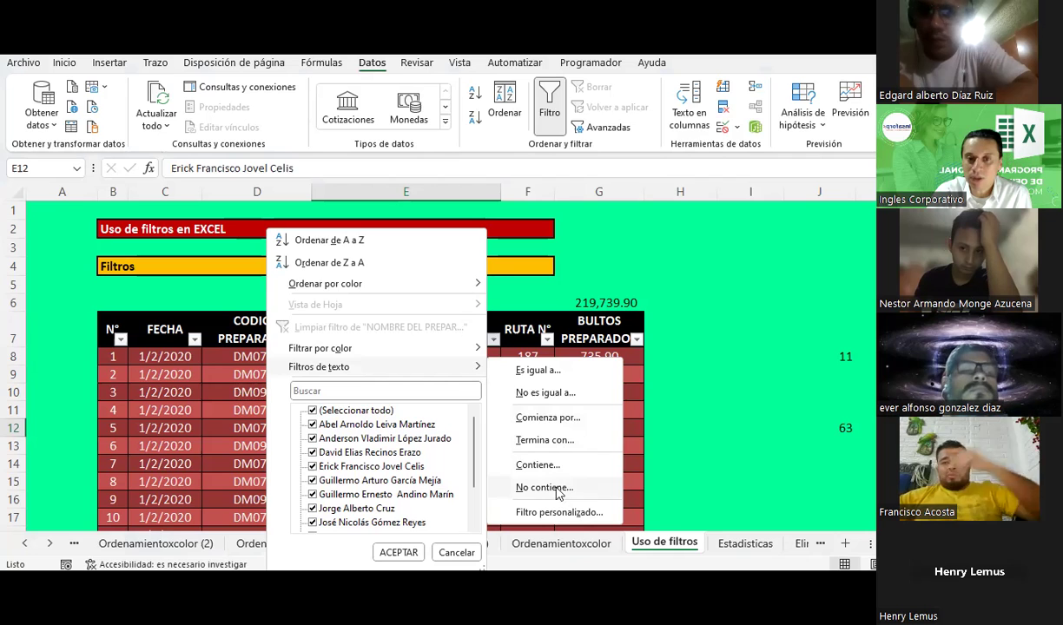
left_click(564, 421)
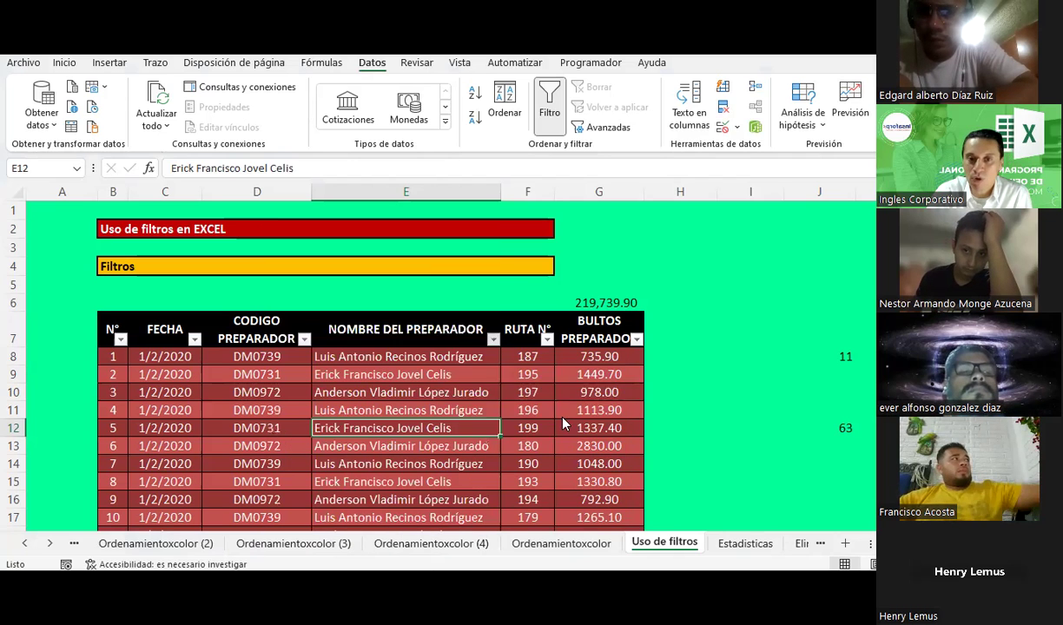
left_click_drag(569, 284, 372, 143)
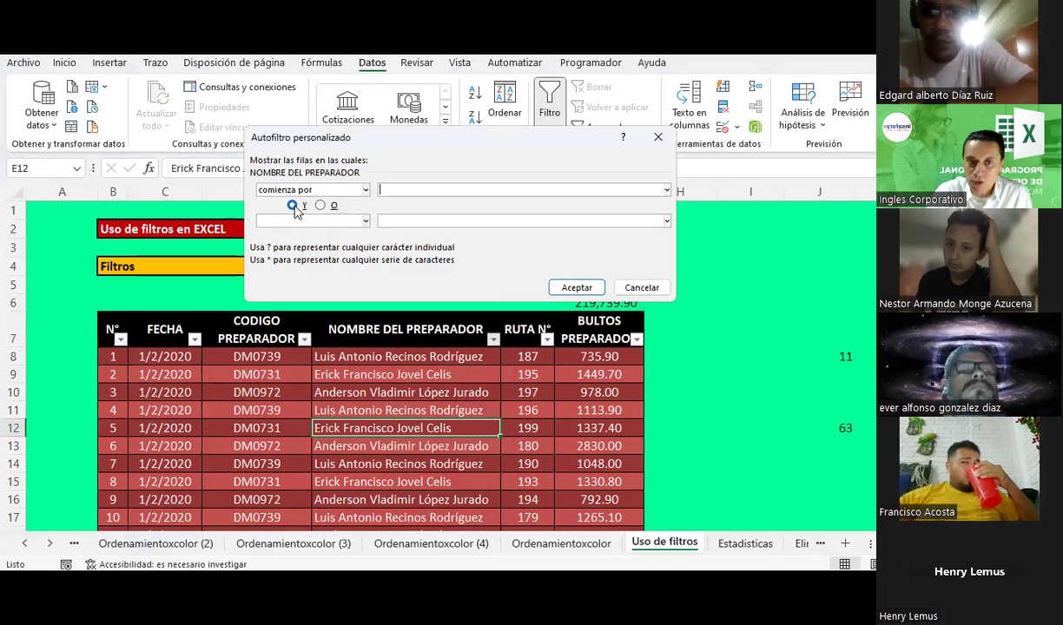
left_click(321, 205)
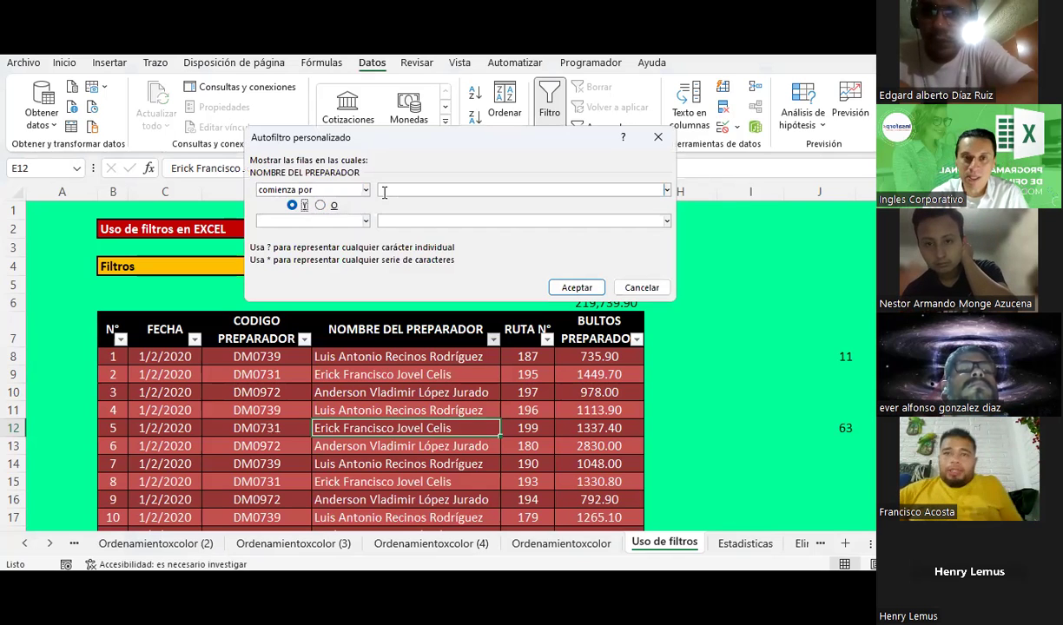
type("e")
left_click(366, 222)
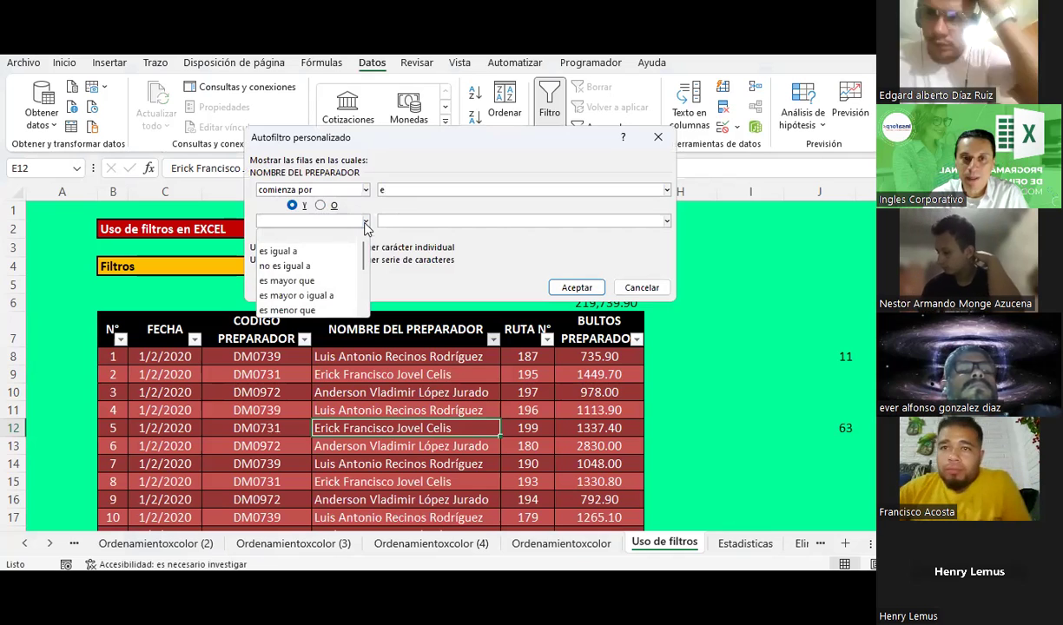
scroll(306, 278, "down", 1)
scroll(306, 278, "down", 2)
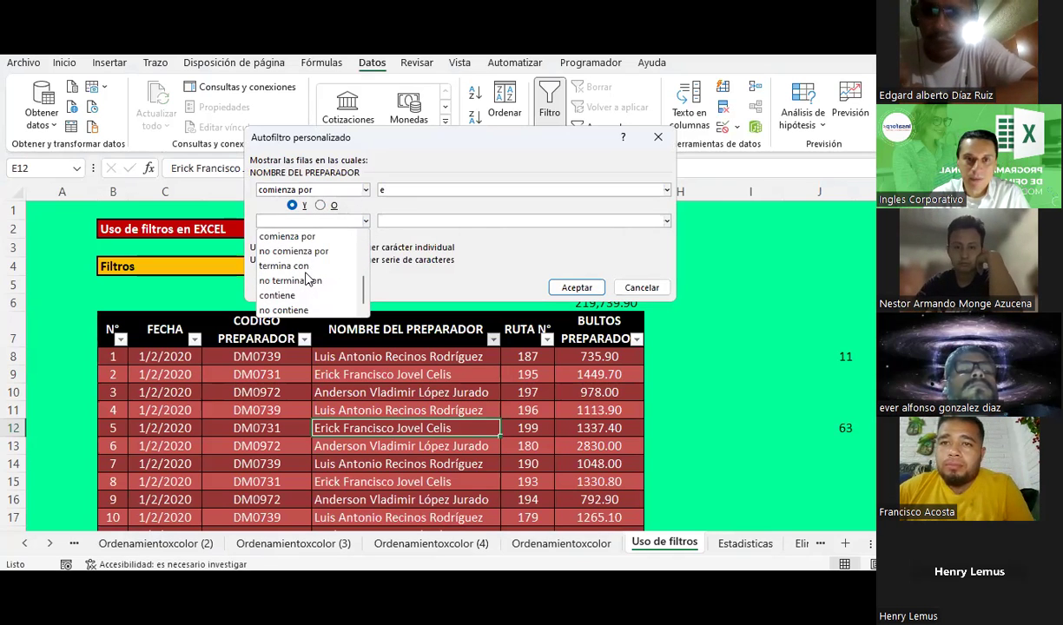
left_click(306, 279)
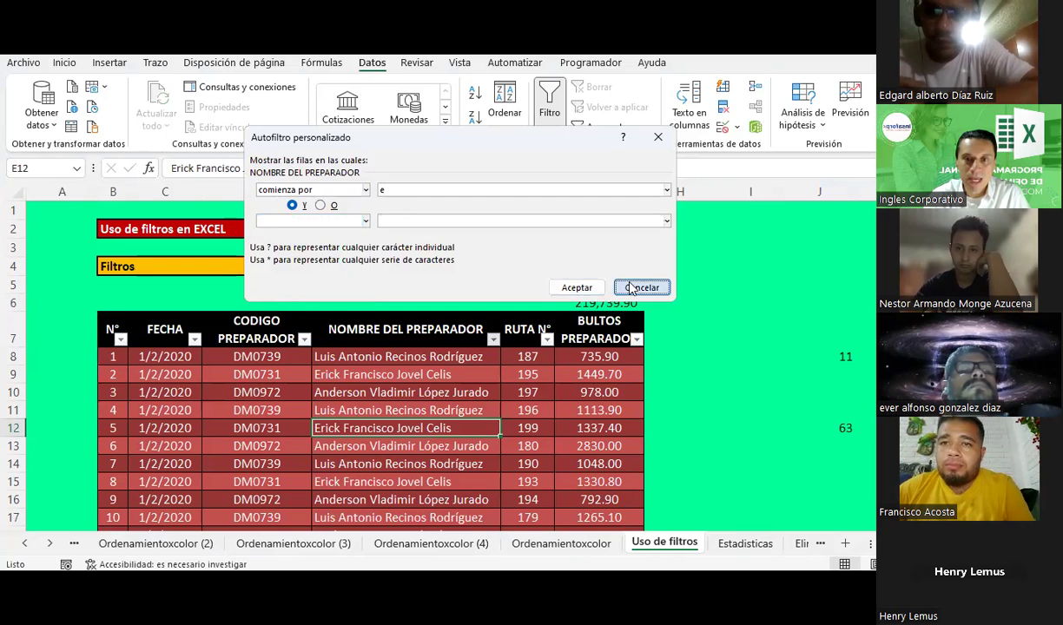
left_click(630, 287)
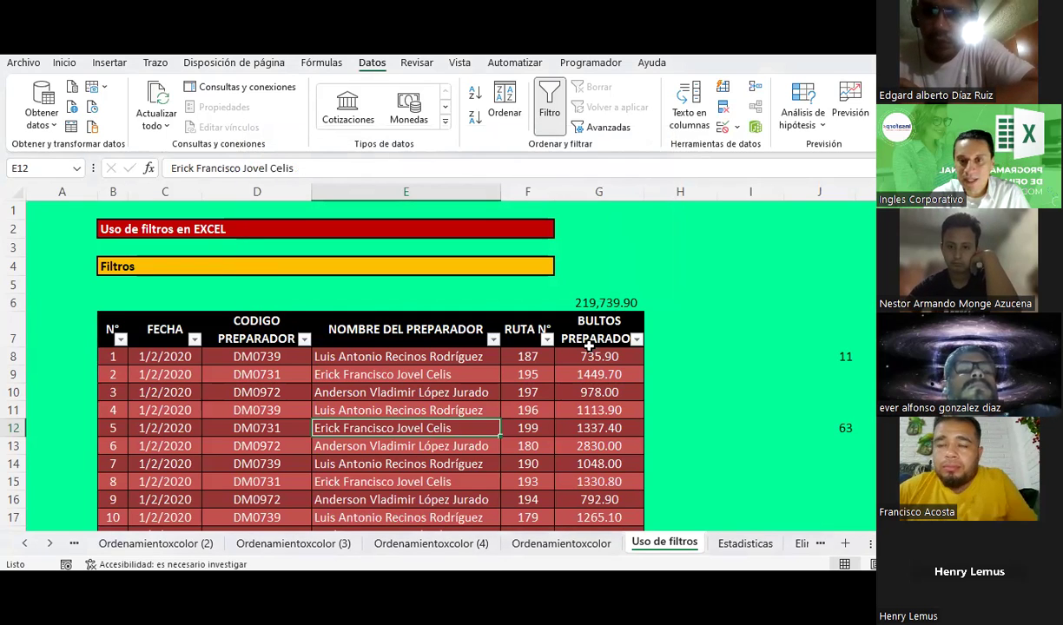
Step: Start a custom number filter on BULTOS PREPARADOS with 'es mayor que' as first condition
left_click_drag(589, 335, 639, 343)
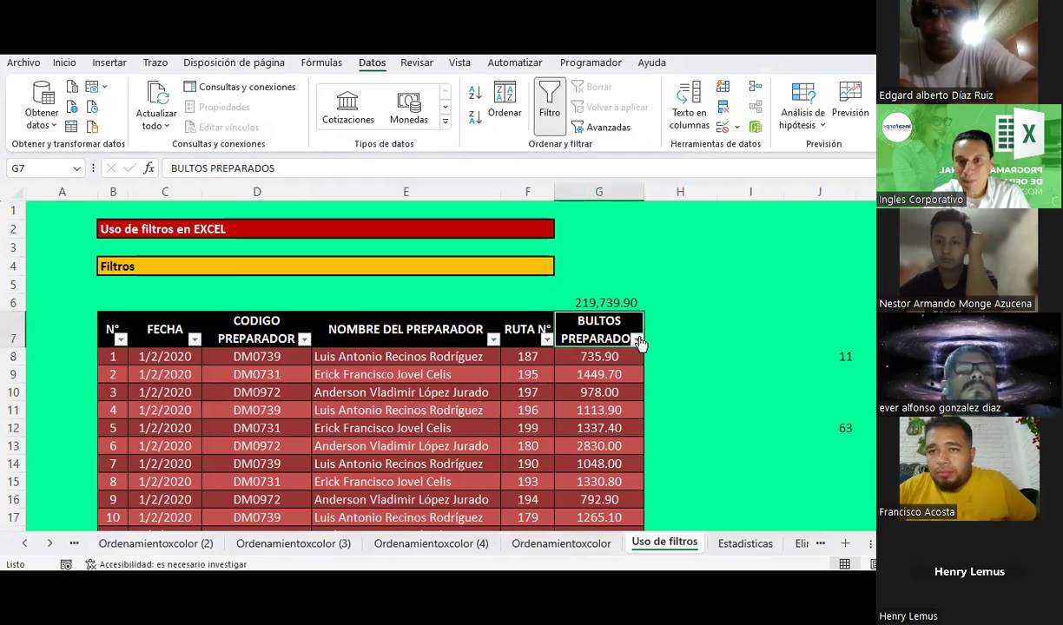
left_click(636, 340)
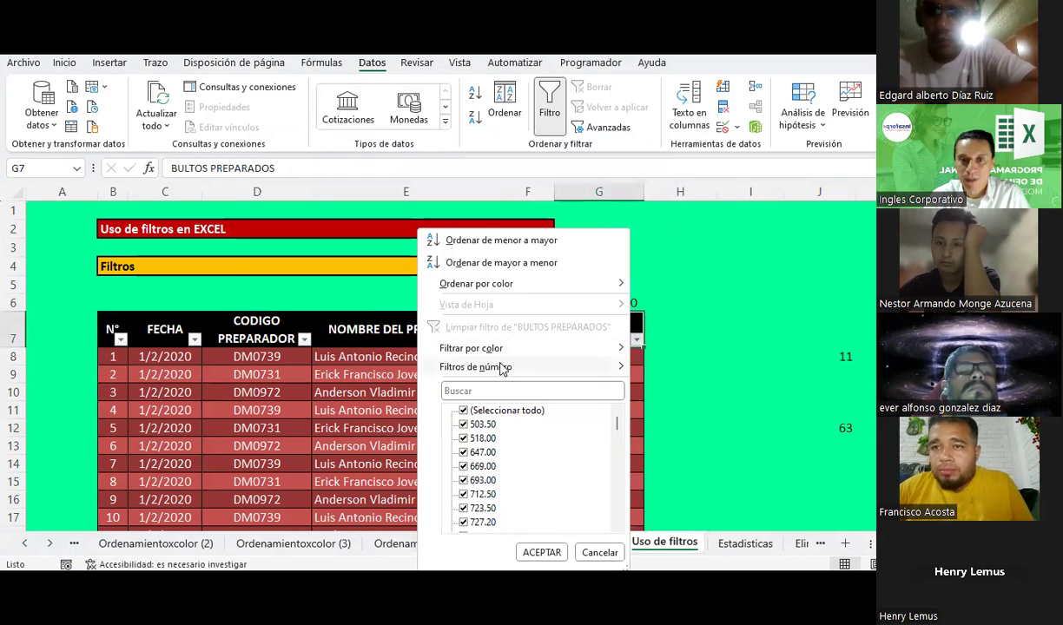
mouse_move(499, 368)
left_click(682, 329)
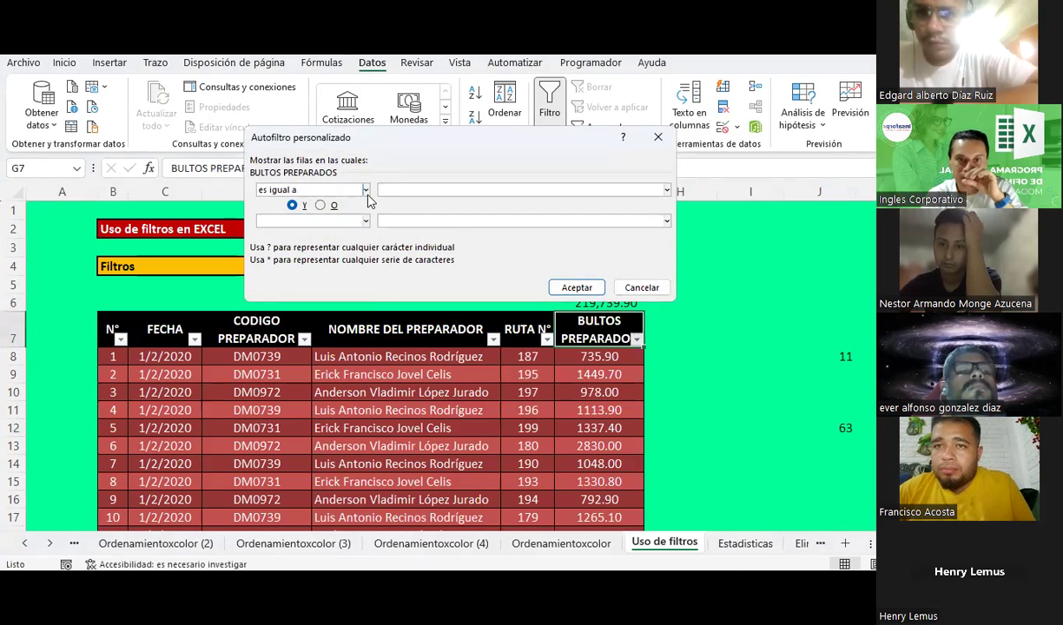
left_click(366, 192)
scroll(330, 234, "down", 1)
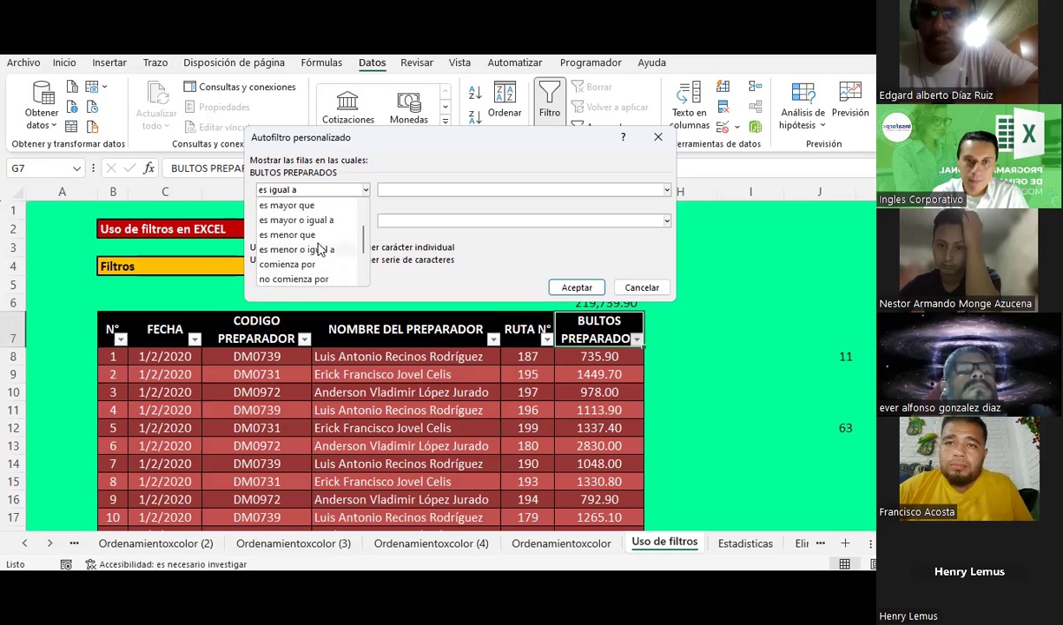
scroll(320, 249, "up", 1)
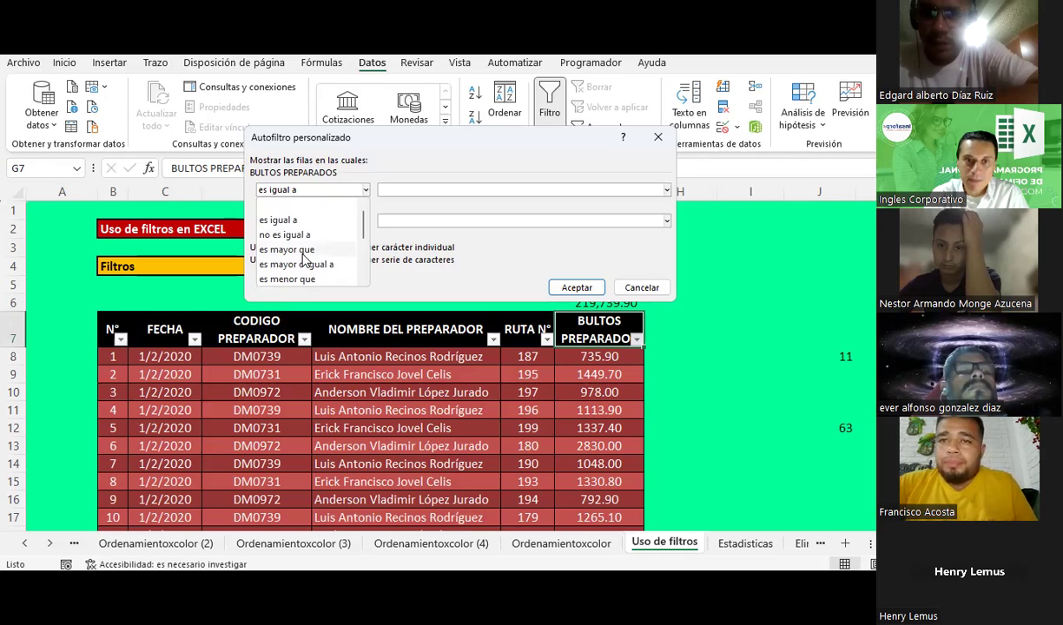
left_click(302, 251)
Step: Set the limits to above 300 and 'es menor que' 700, then apply the filter
left_click(393, 188)
type("300")
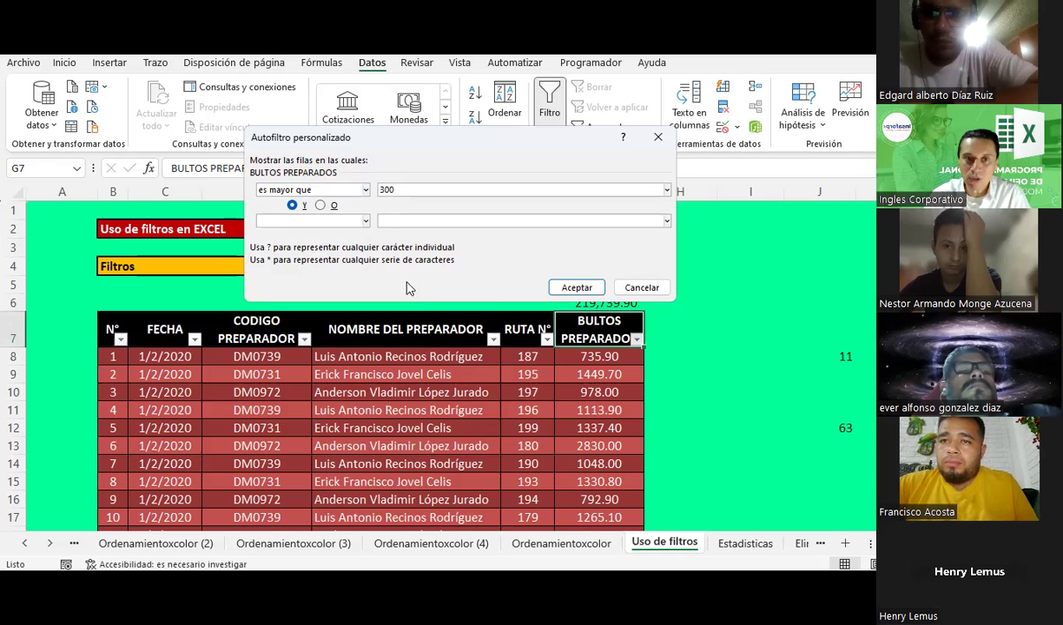
left_click(368, 221)
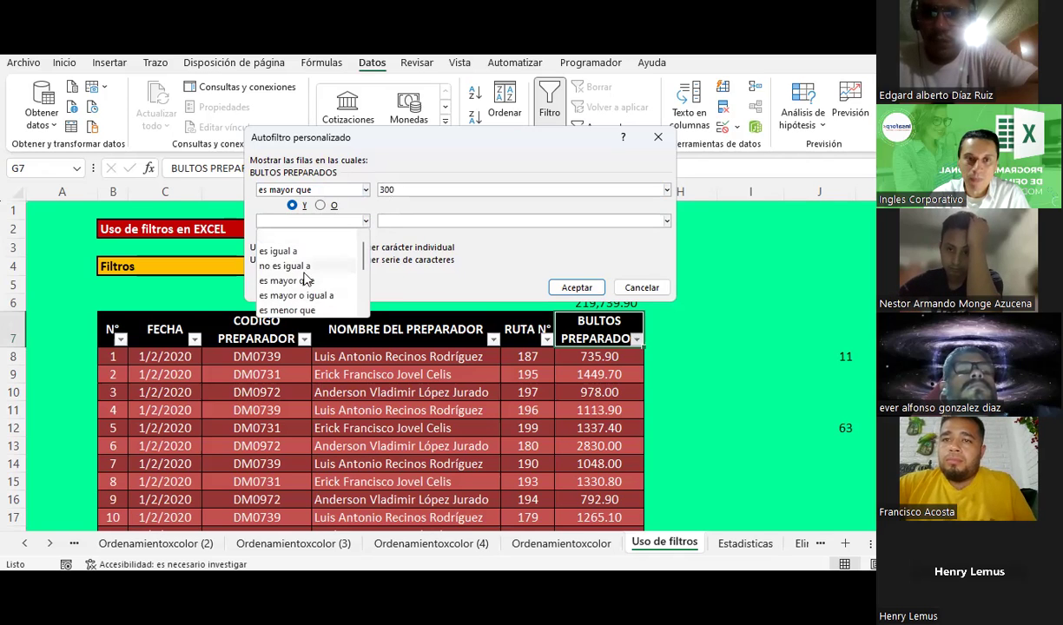
left_click(295, 310)
left_click(396, 221)
type("700")
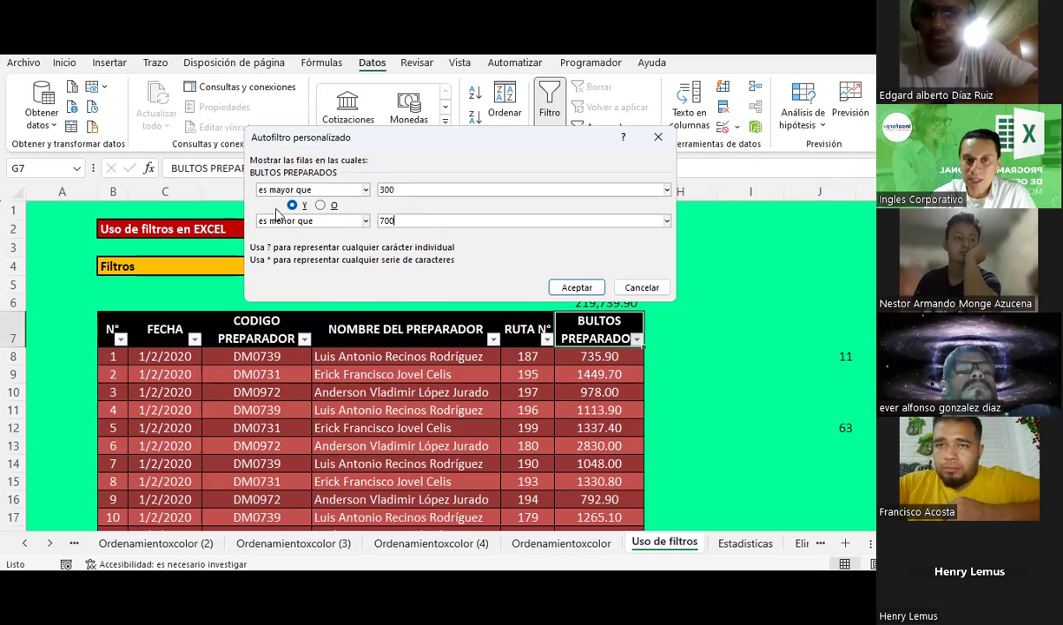
left_click(578, 288)
Step: Select the six filtered BULTOS PREPARADOS values to read their sum in the status bar
scroll(558, 351, "down", 1)
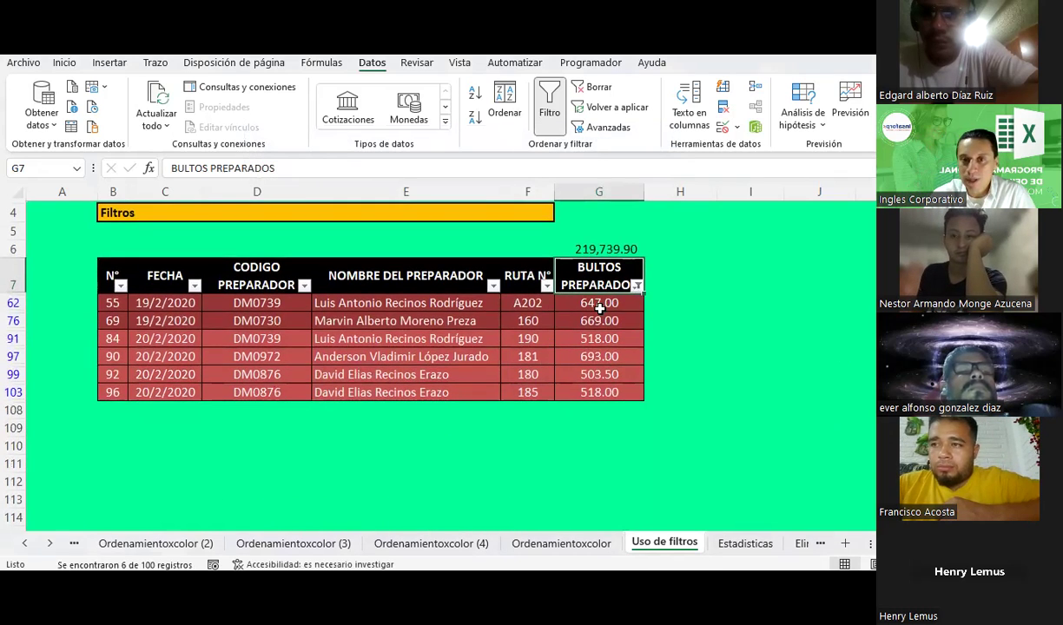
left_click_drag(600, 308, 592, 347)
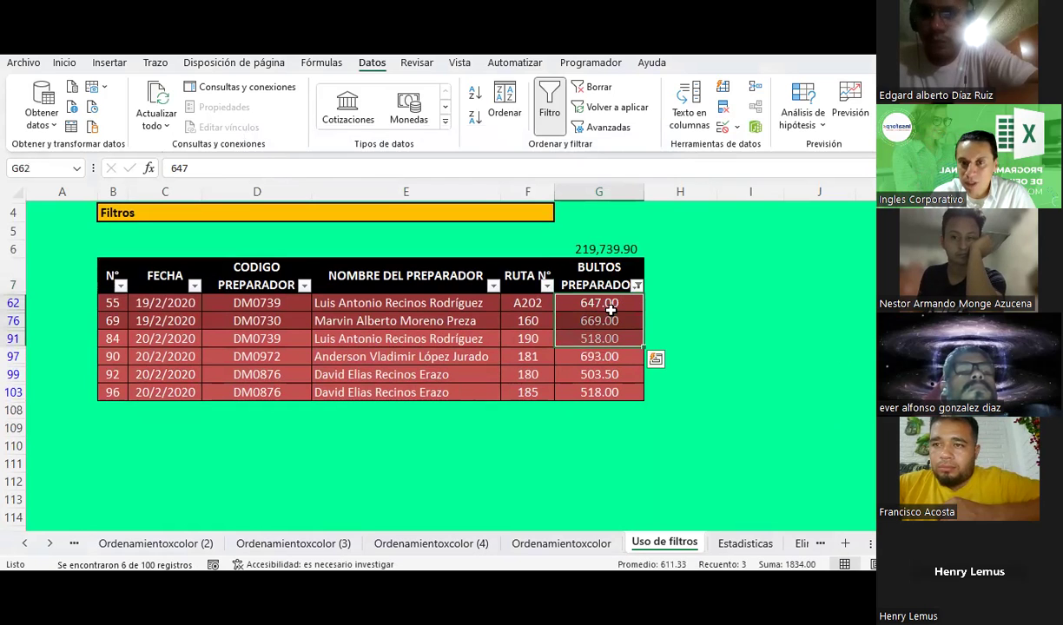
left_click_drag(601, 302, 587, 385)
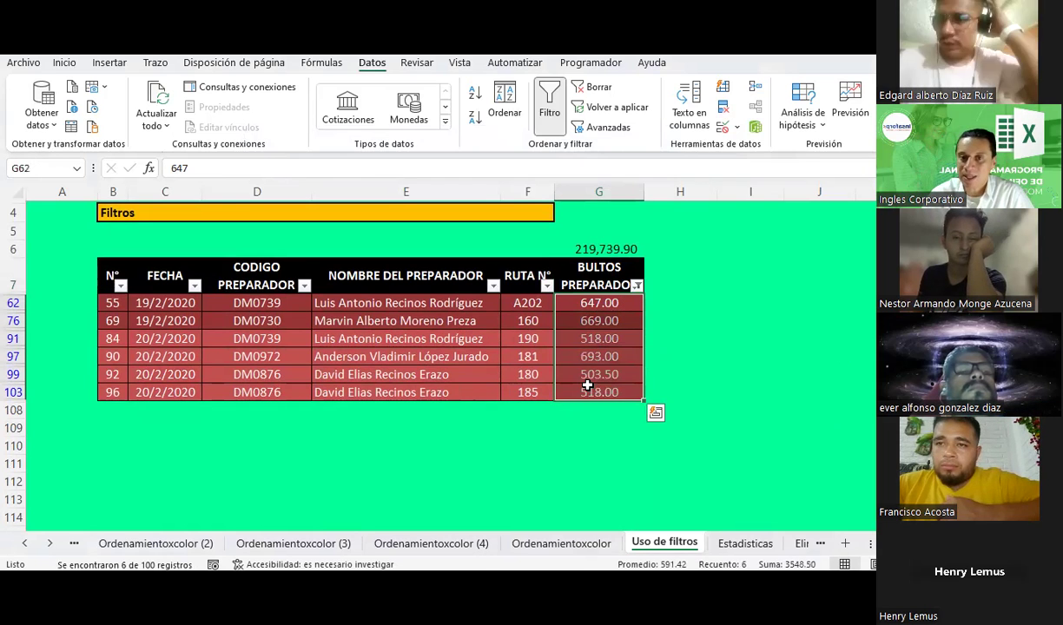
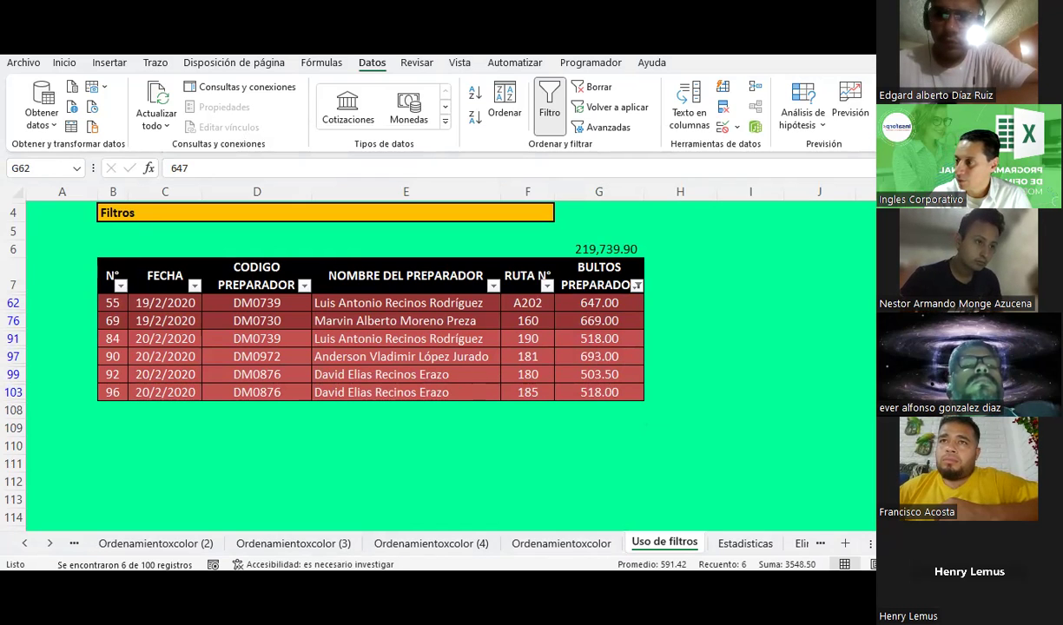
Step: Clear the BULTOS PREPARADOS filter so all rows show again
left_click_drag(613, 391, 635, 257)
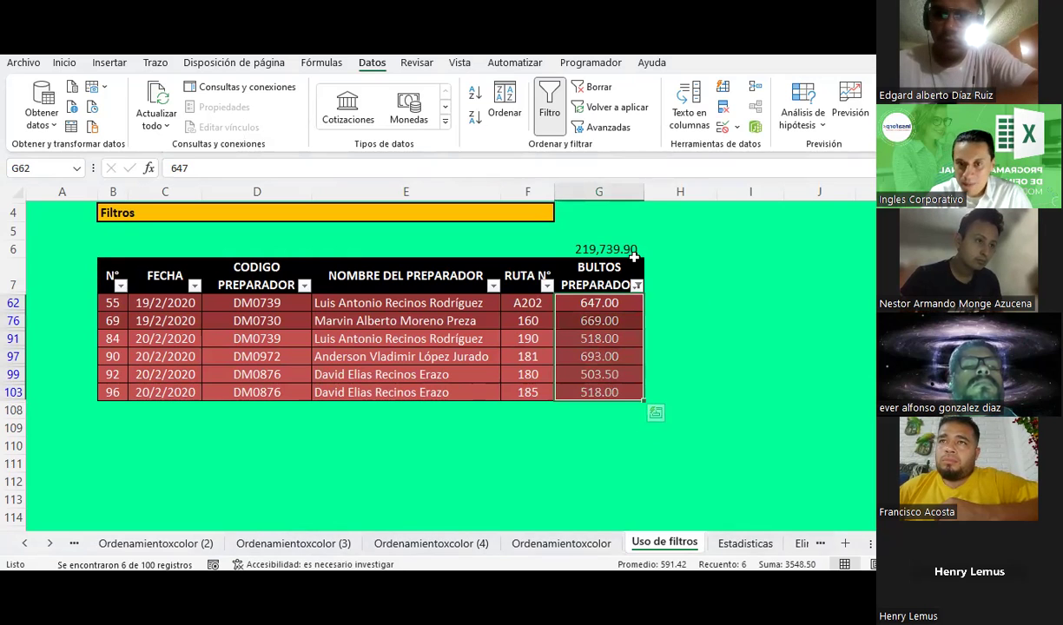
left_click(637, 285)
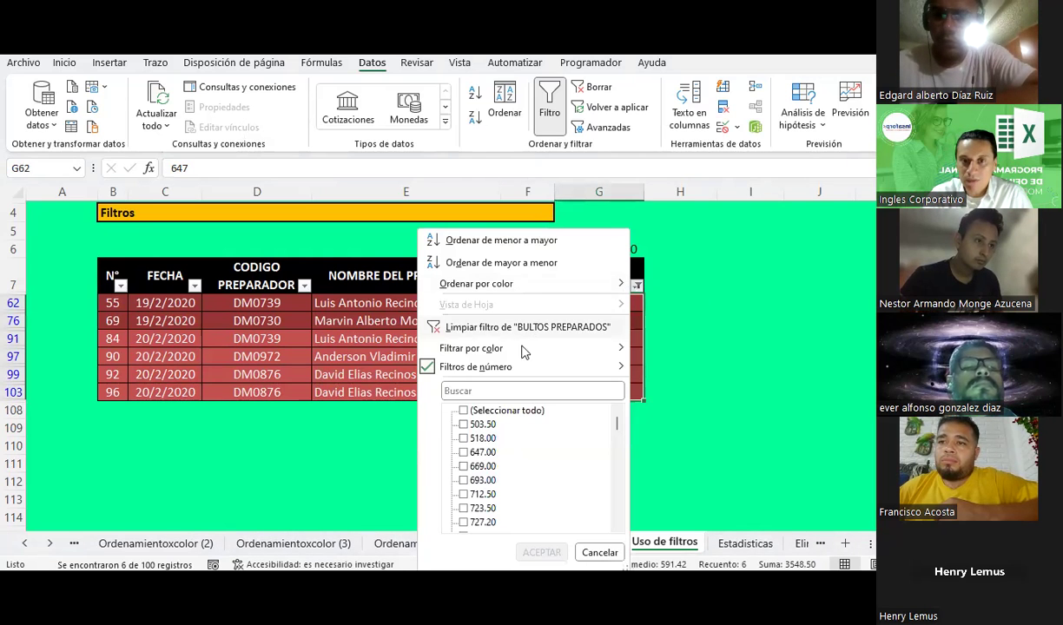
left_click(471, 327)
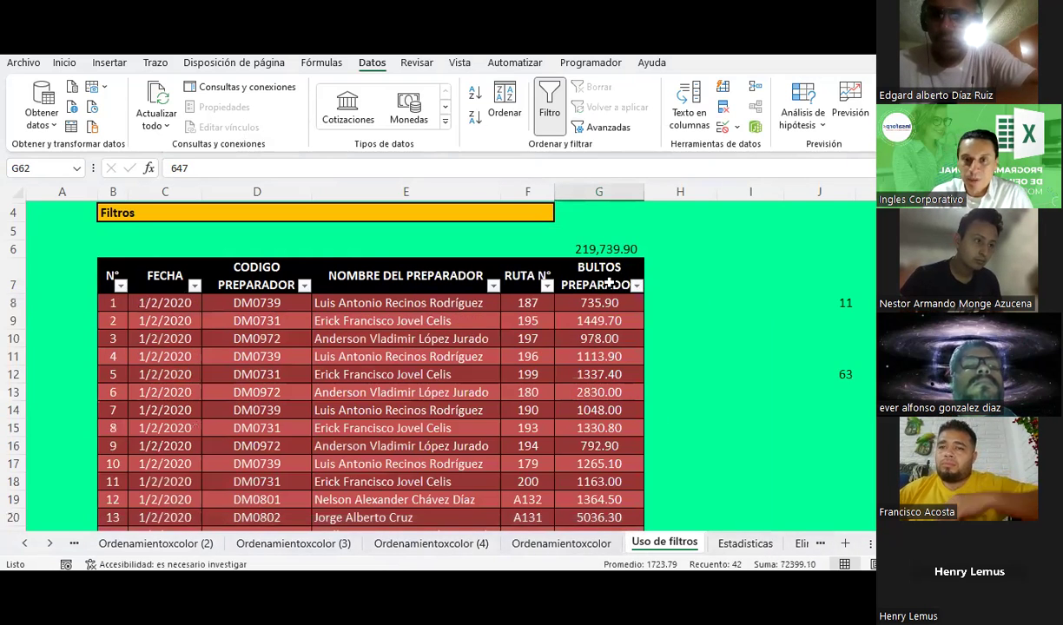
left_click(636, 290)
Step: Start a custom number filter on BULTOS PREPARADOS with first condition 'es mayor que' 300
left_click(637, 287)
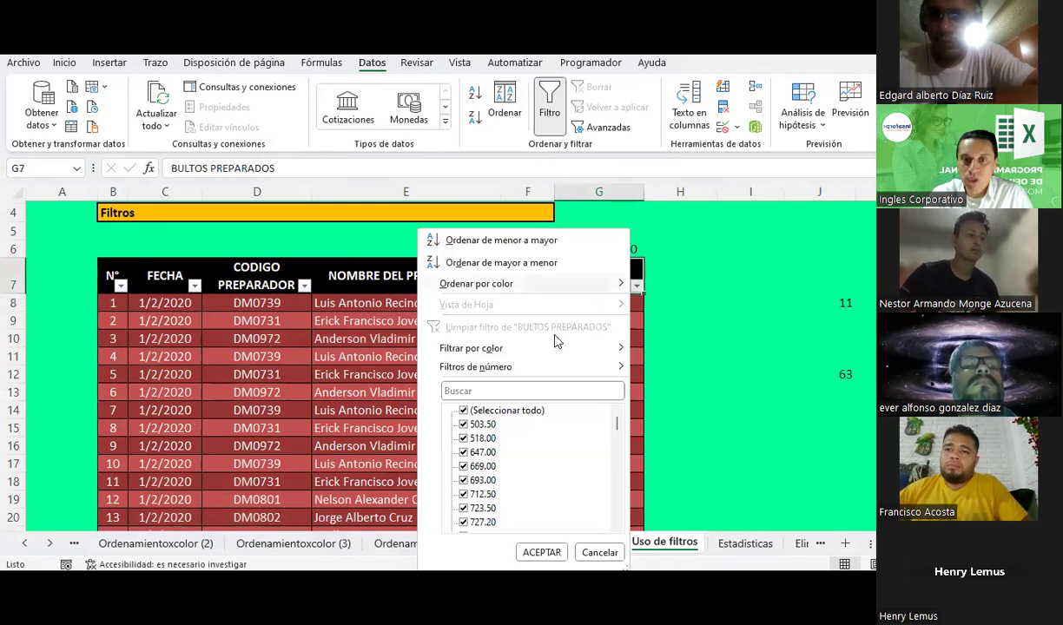
mouse_move(509, 368)
left_click(683, 421)
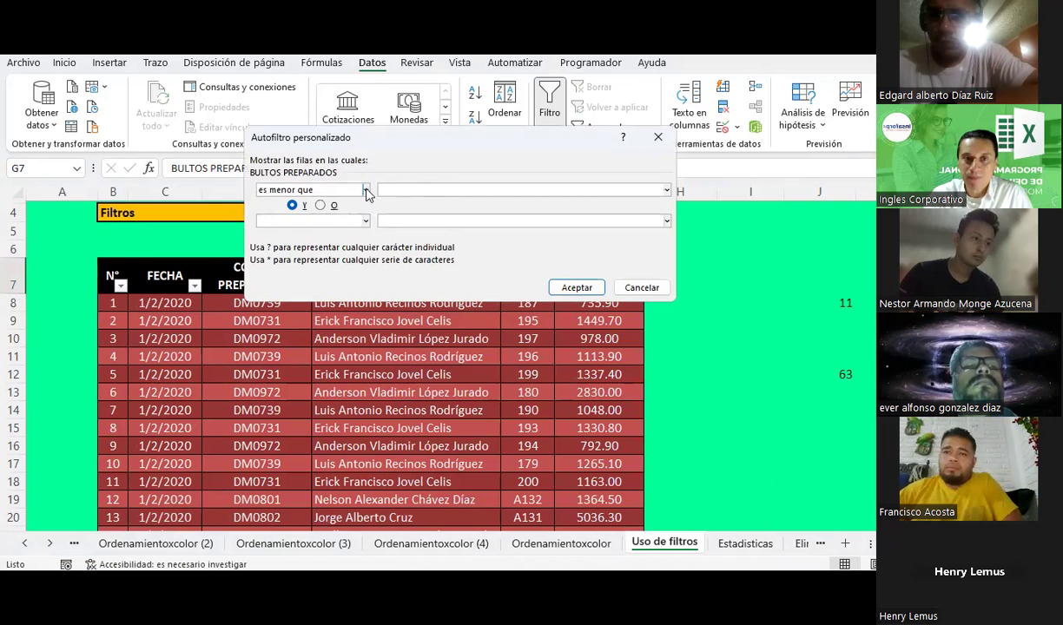
left_click(366, 190)
left_click(366, 193)
left_click(366, 191)
left_click(300, 249)
left_click(389, 191)
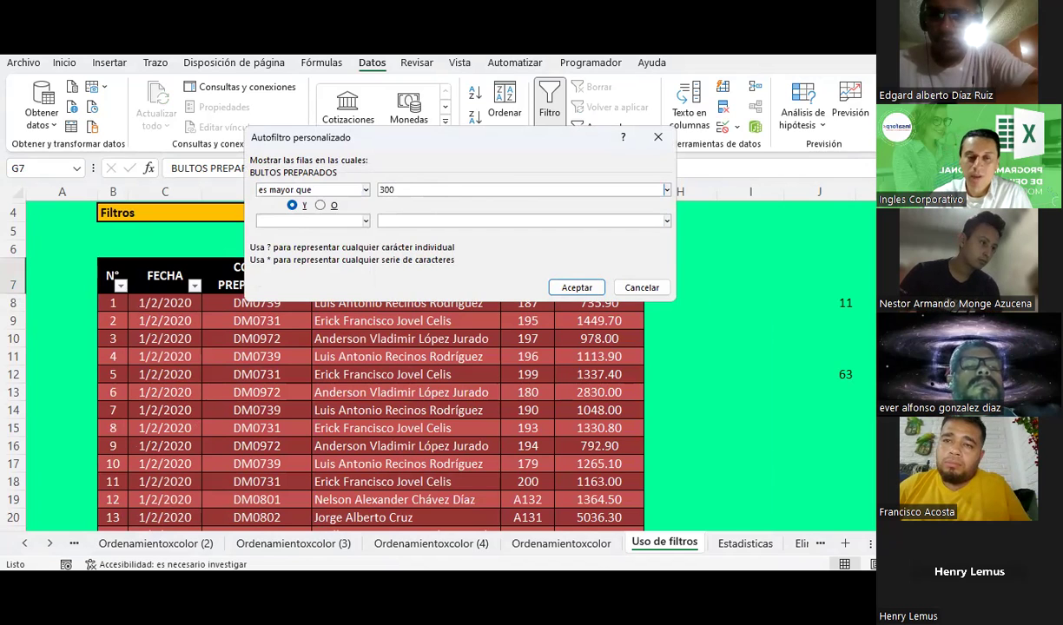
Step: Set the second condition to O 'es igual a' 978
left_click(366, 221)
scroll(304, 265, "down", 2)
scroll(305, 270, "up", 1)
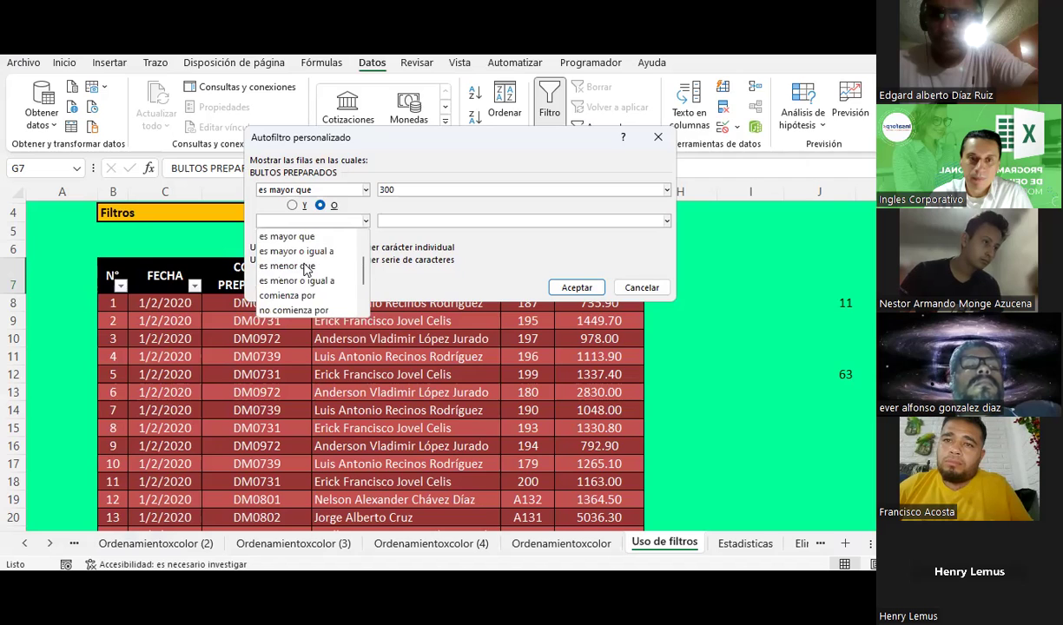
scroll(306, 269, "up", 1)
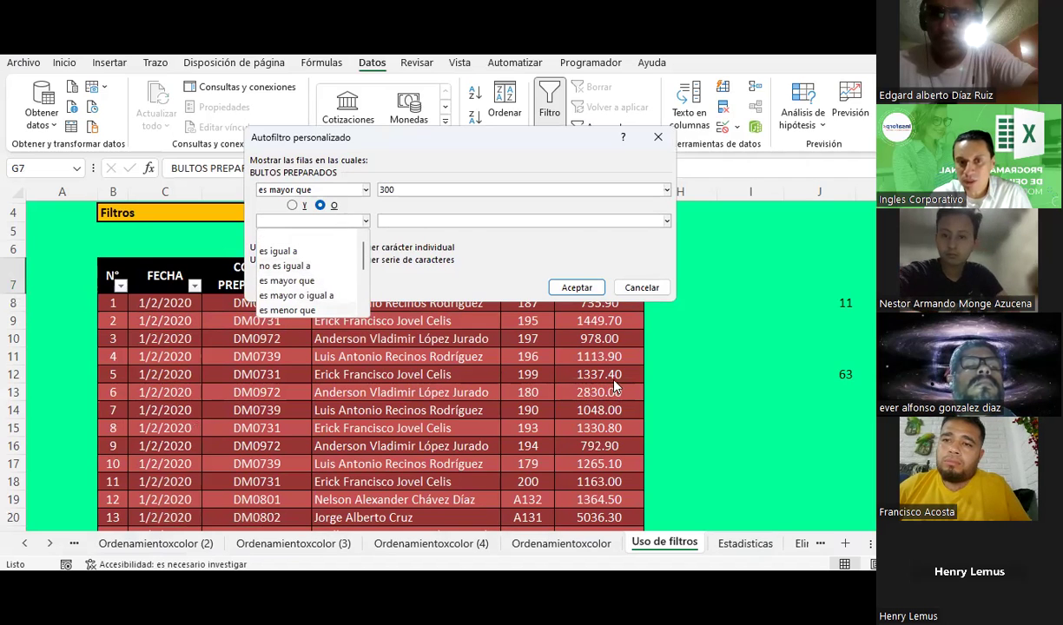
scroll(324, 258, "down", 2)
scroll(324, 258, "down", 1)
scroll(324, 258, "up", 1)
scroll(324, 258, "up", 1)
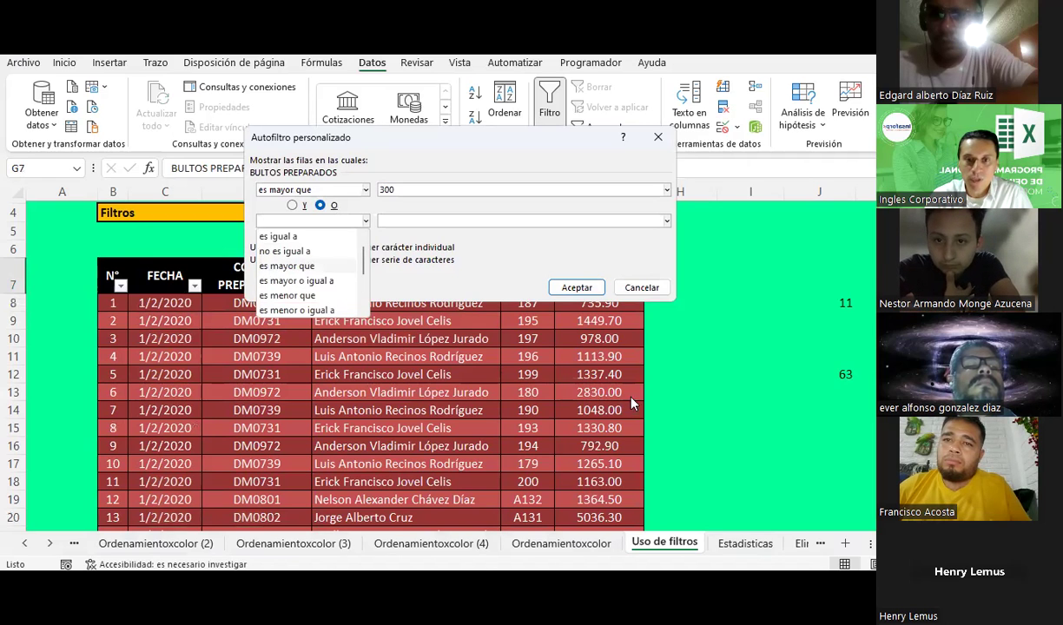
left_click(295, 237)
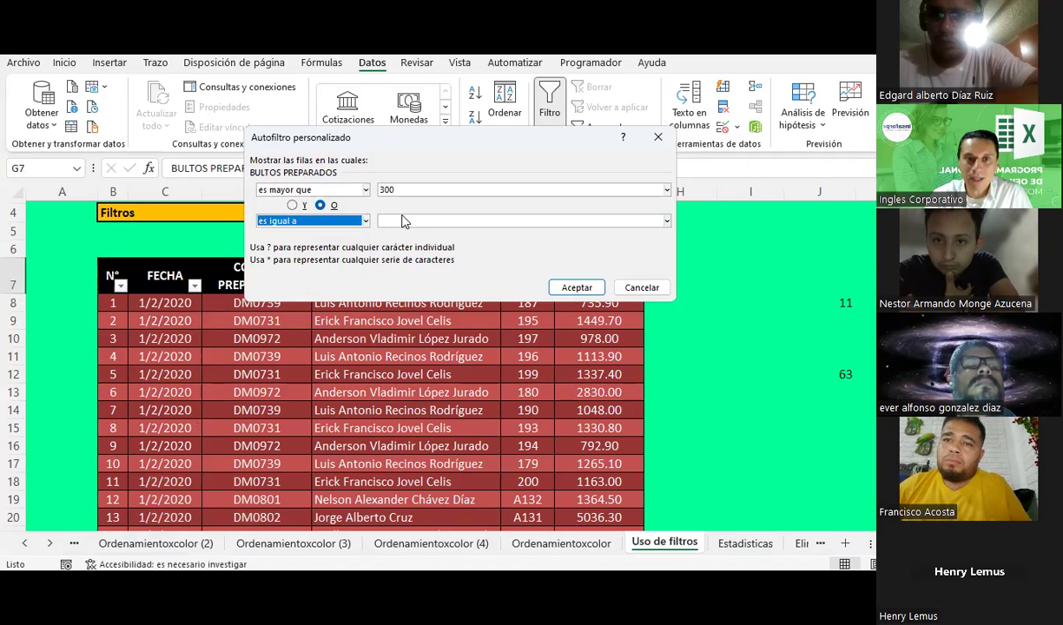
left_click(401, 221)
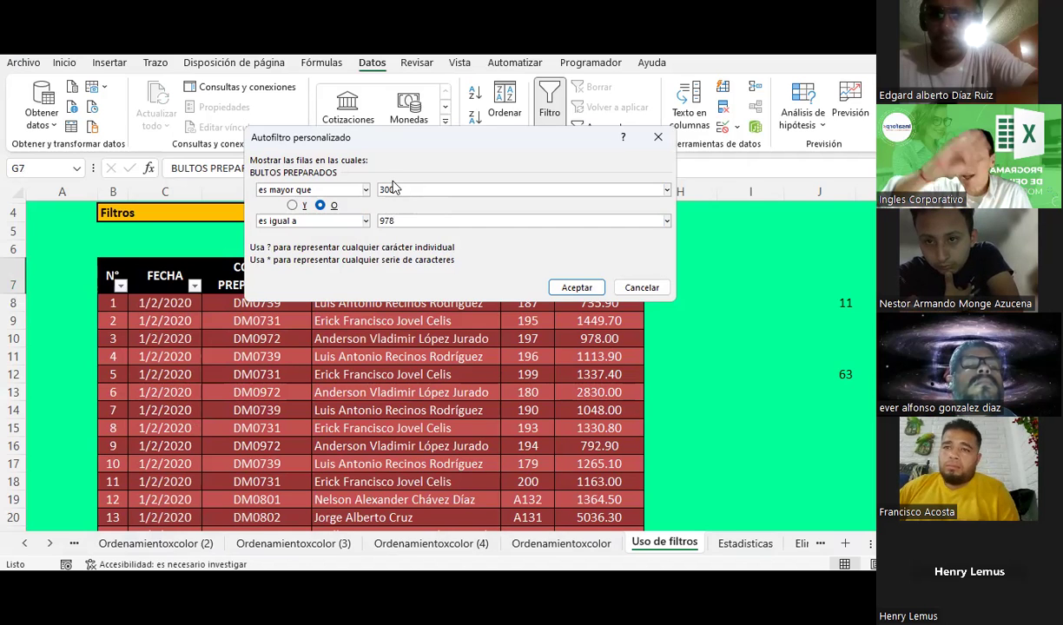
type("978")
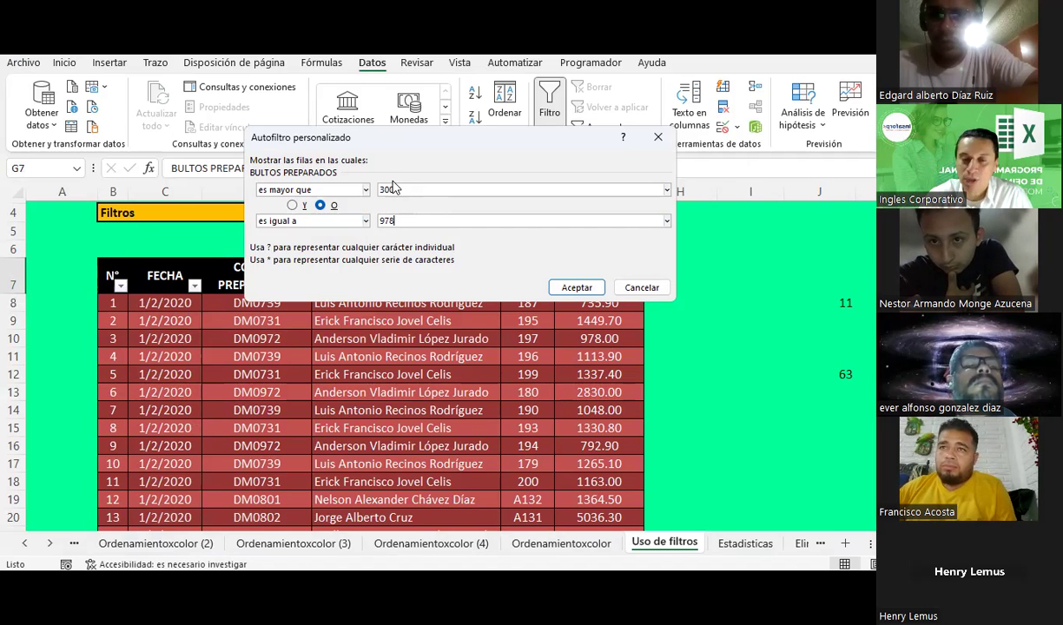
Step: Apply the greater-than-300-or-978 filter and review all 100 records
left_click(577, 288)
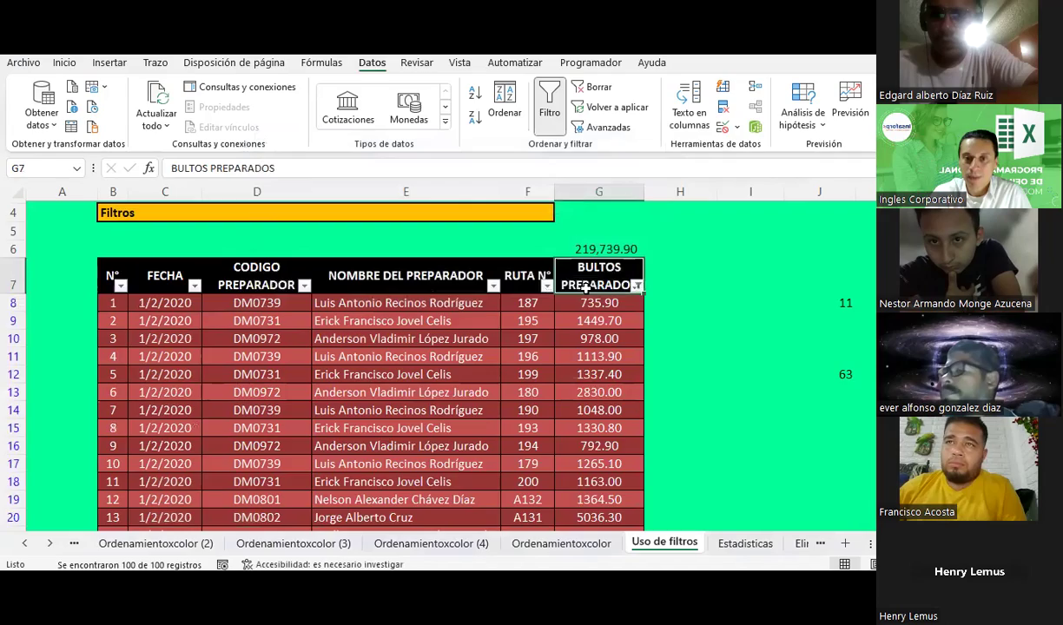
scroll(594, 400, "down", 4)
scroll(594, 400, "down", 7)
scroll(594, 400, "down", 13)
scroll(594, 401, "up", 8)
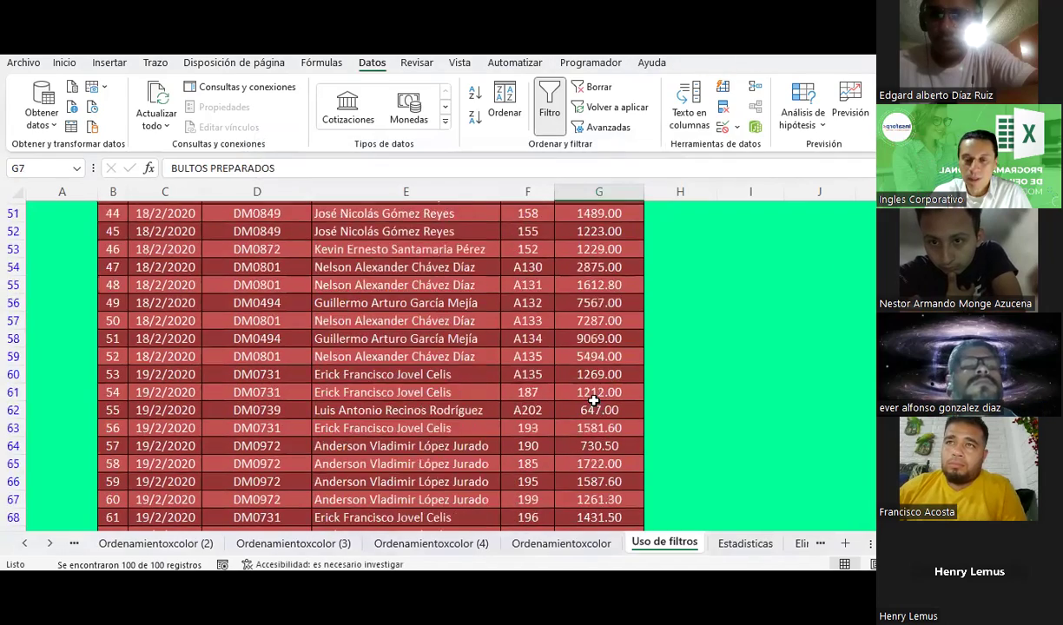
scroll(603, 392, "up", 10)
scroll(609, 375, "up", 6)
scroll(646, 349, "up", 1)
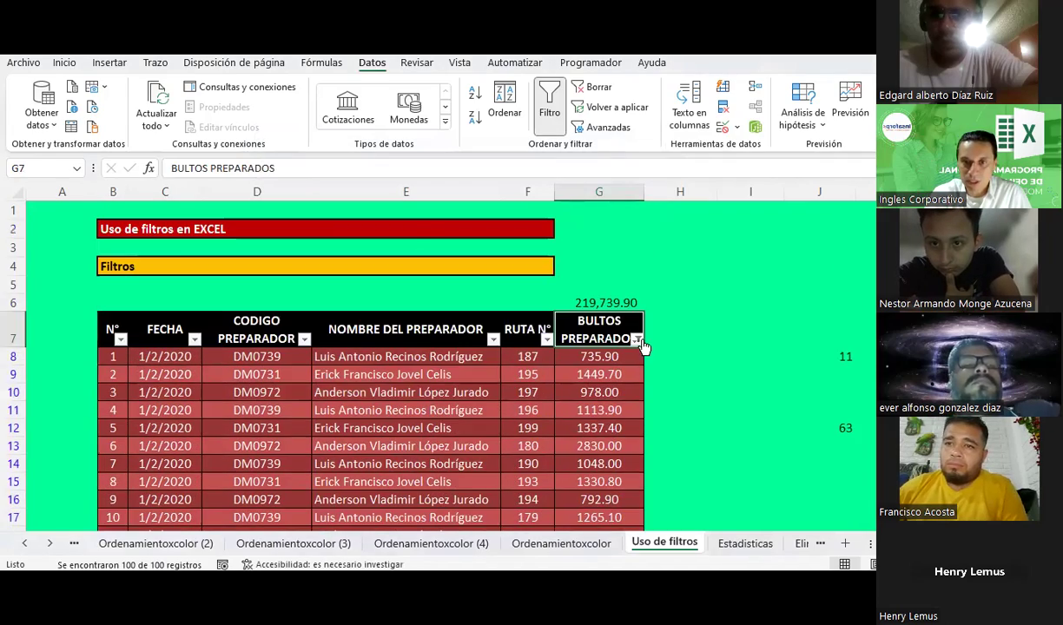
Step: Start a new custom number filter with first condition 'es mayor que' 1200
left_click(640, 343)
mouse_move(489, 373)
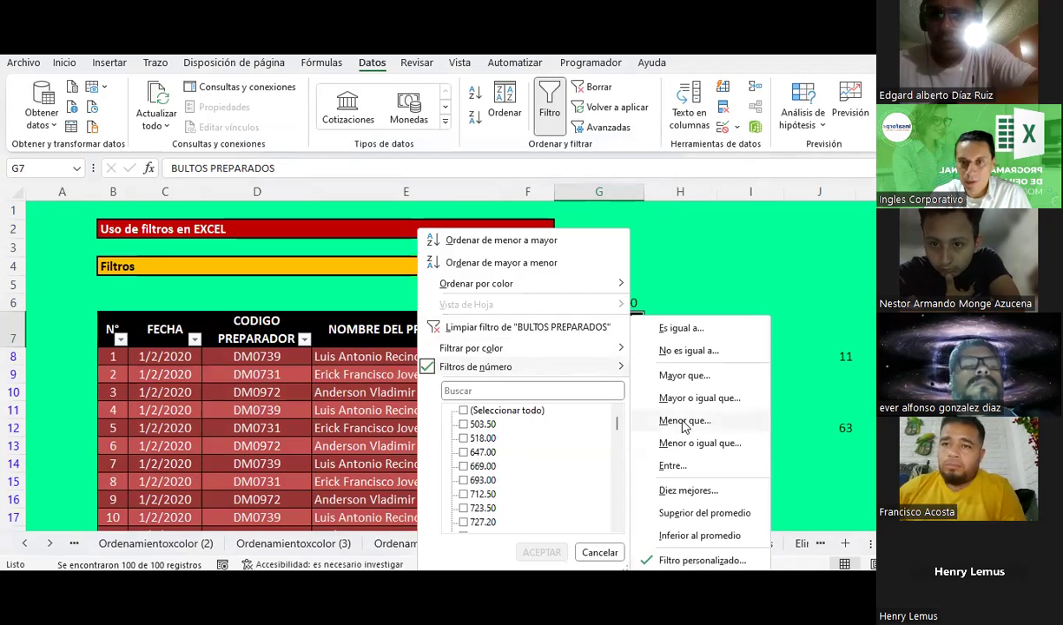
left_click(674, 329)
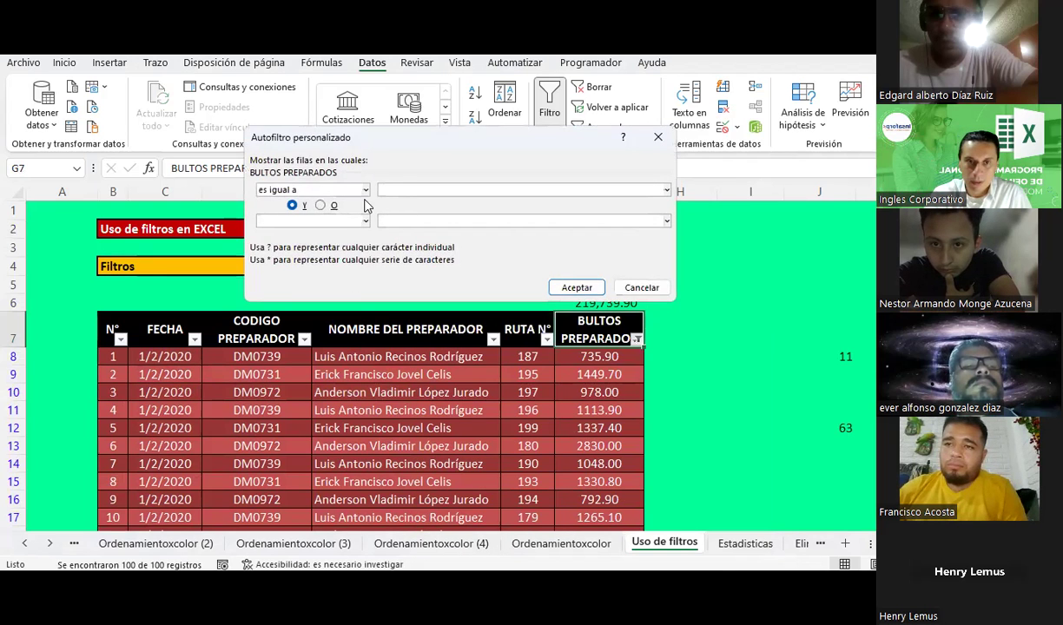
left_click(366, 191)
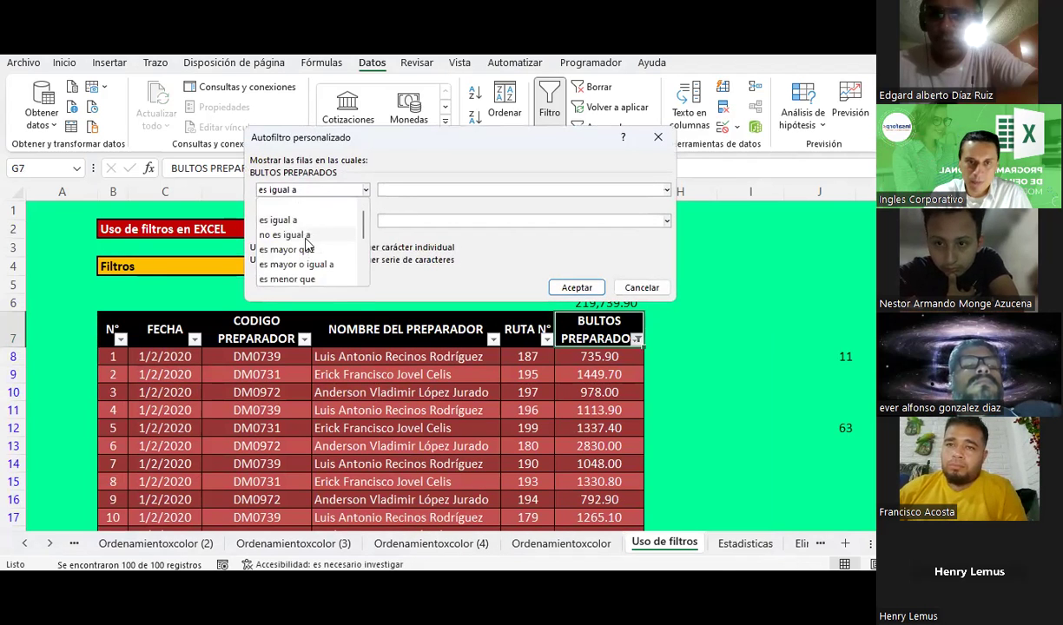
left_click(299, 250)
left_click(418, 193)
type("1")
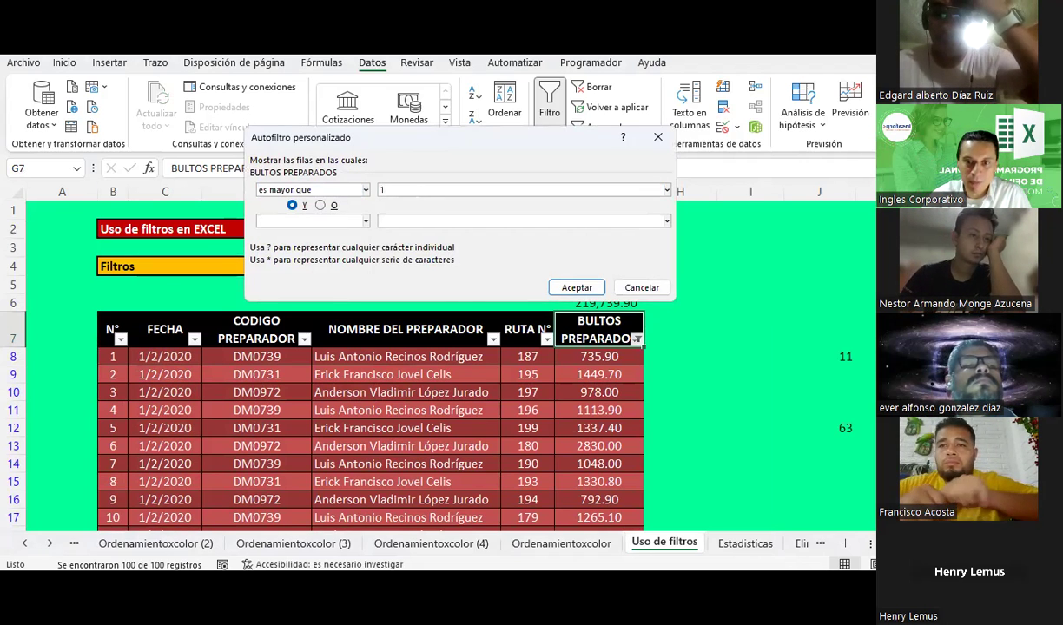
type("200")
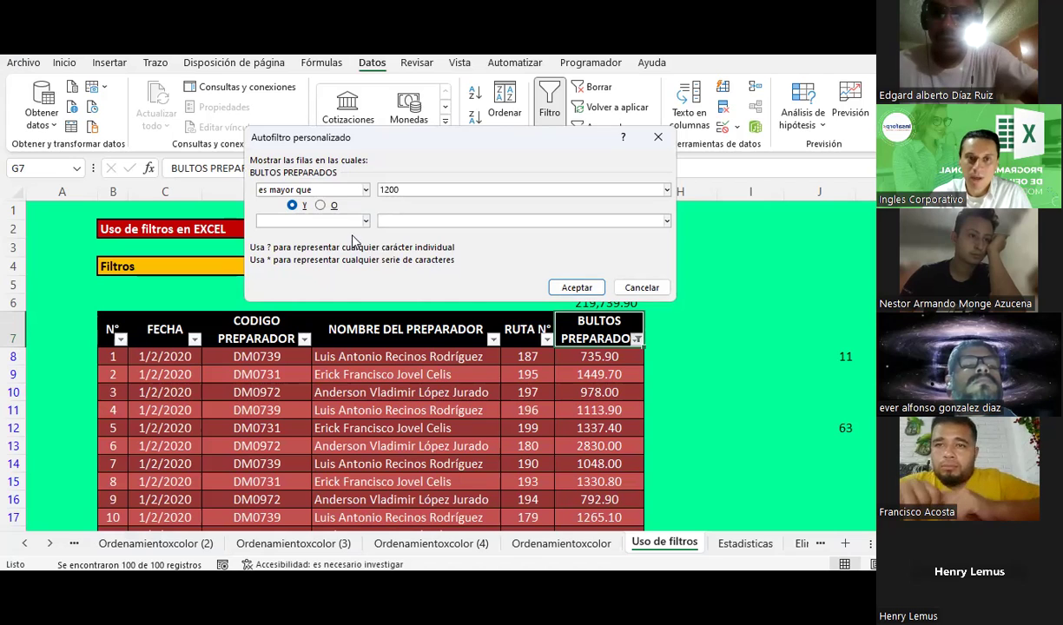
Step: Add O 'es igual a' 978 and apply, leaving 69 of 100 records
left_click(366, 222)
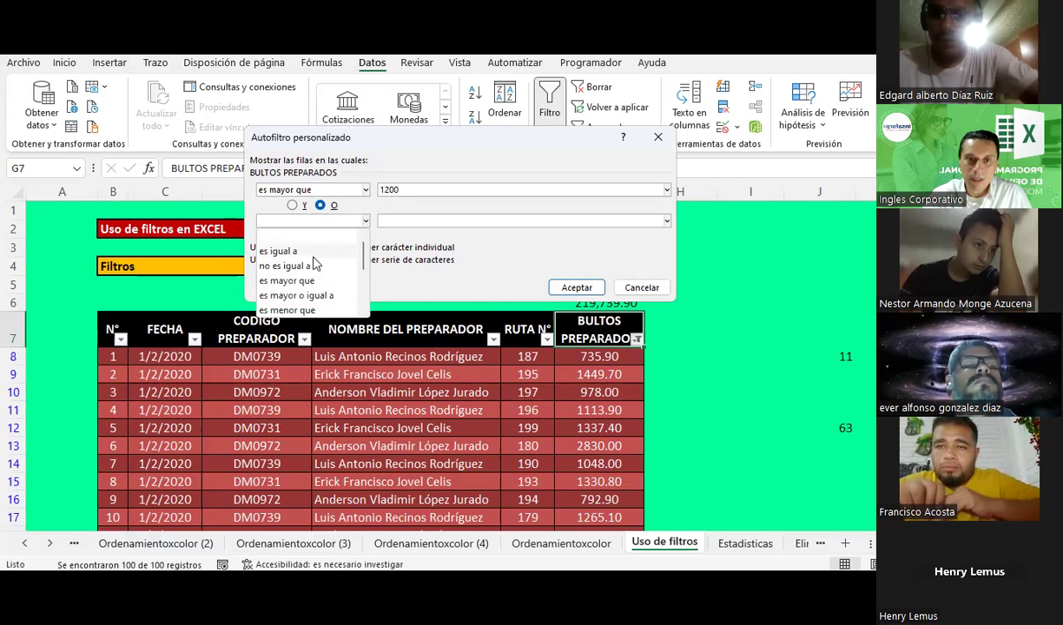
left_click(286, 247)
left_click(417, 220)
type("978")
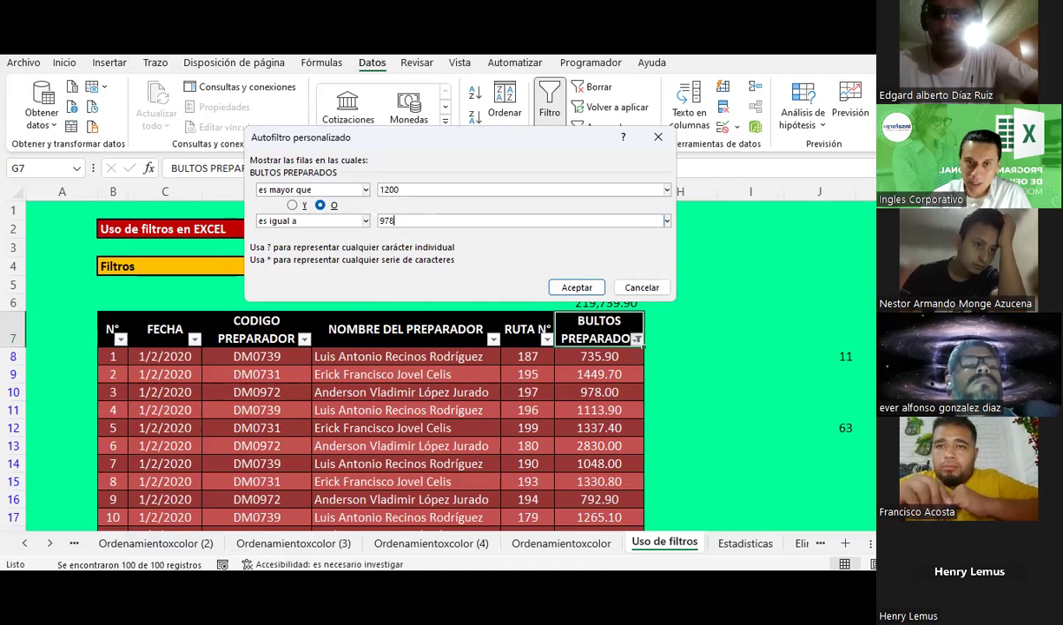
key("Return")
scroll(476, 389, "down", 9)
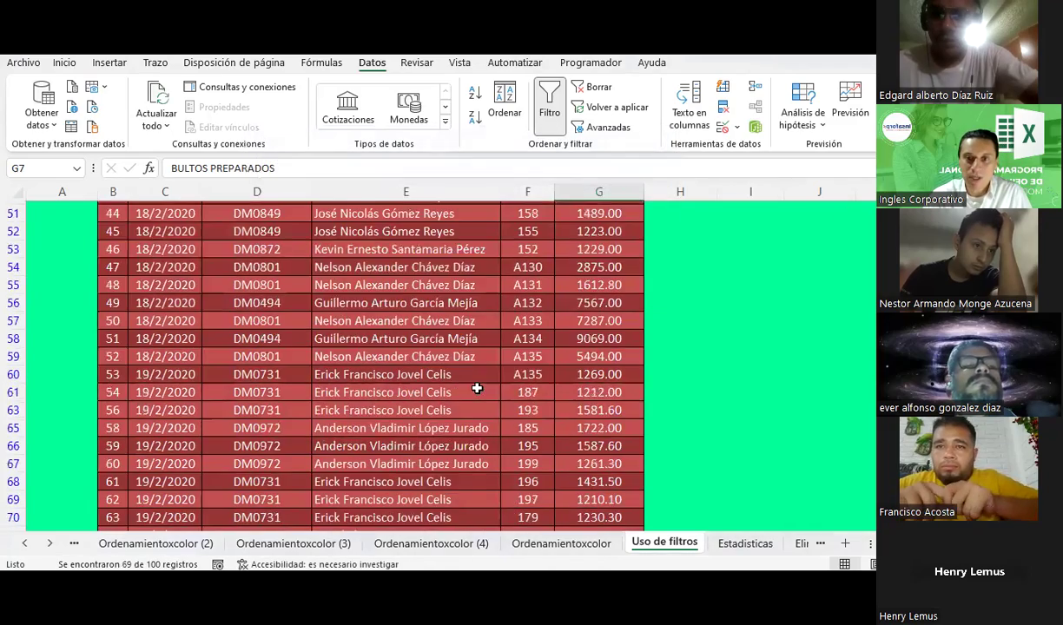
scroll(476, 390, "down", 7)
scroll(477, 389, "up", 4)
scroll(477, 390, "up", 8)
scroll(476, 389, "up", 7)
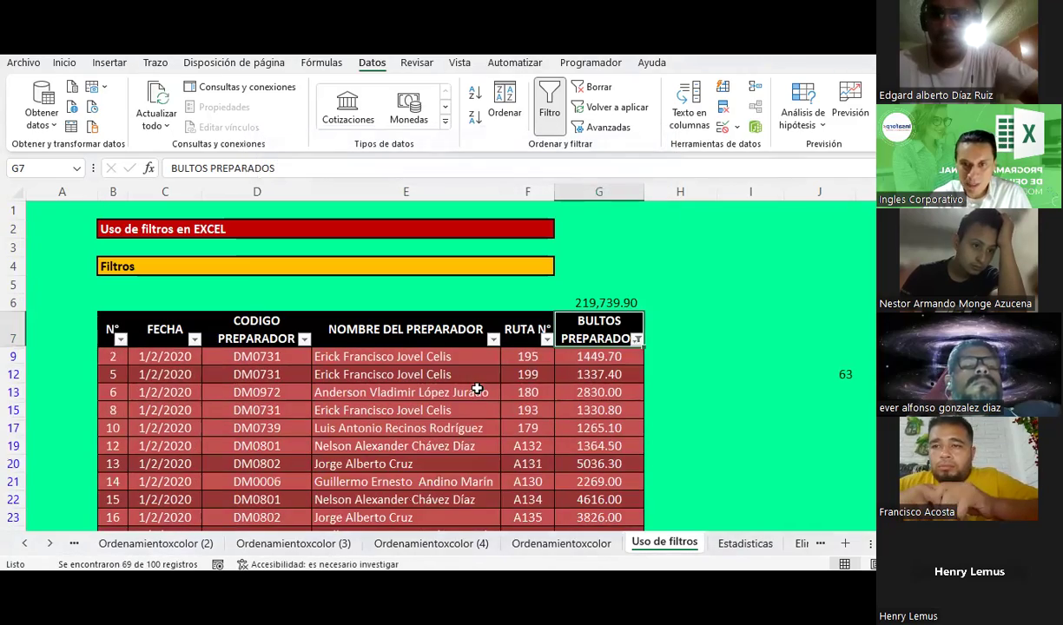
left_click(637, 340)
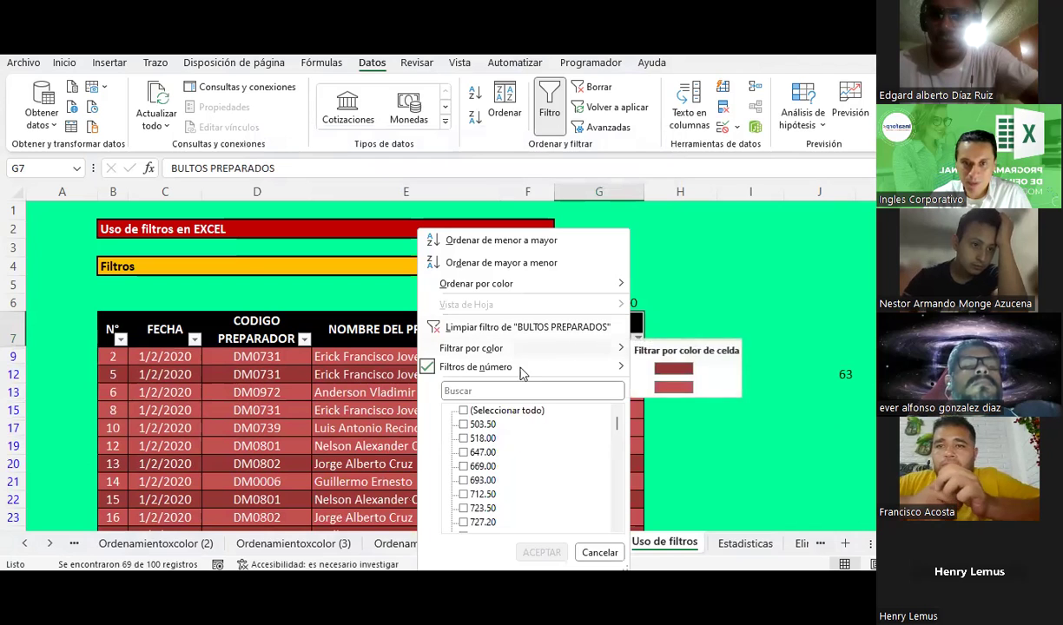
mouse_move(617, 366)
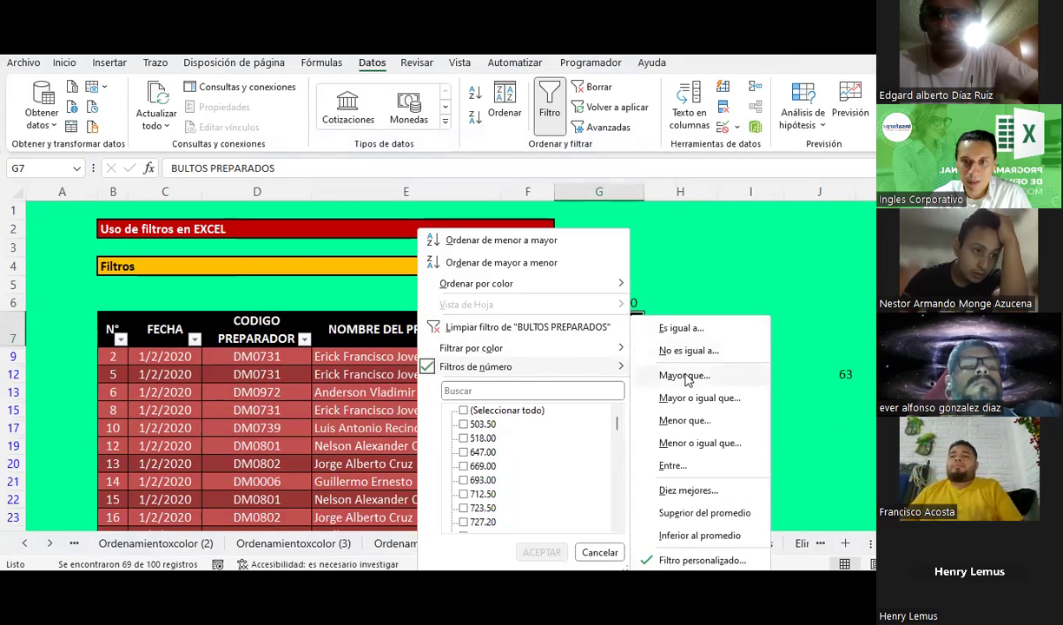
left_click(676, 329)
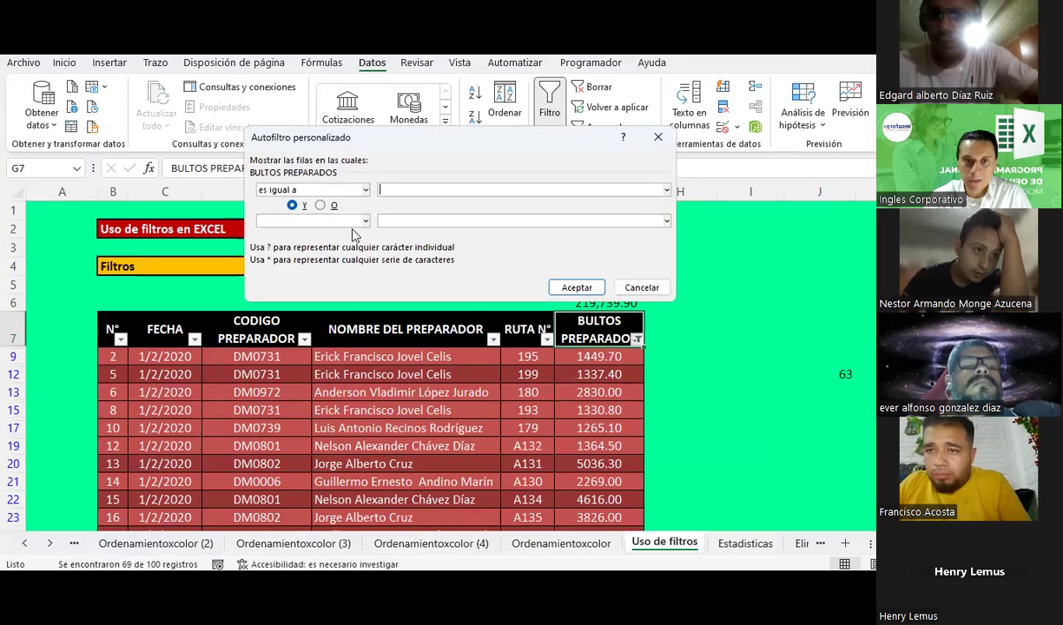
left_click(364, 191)
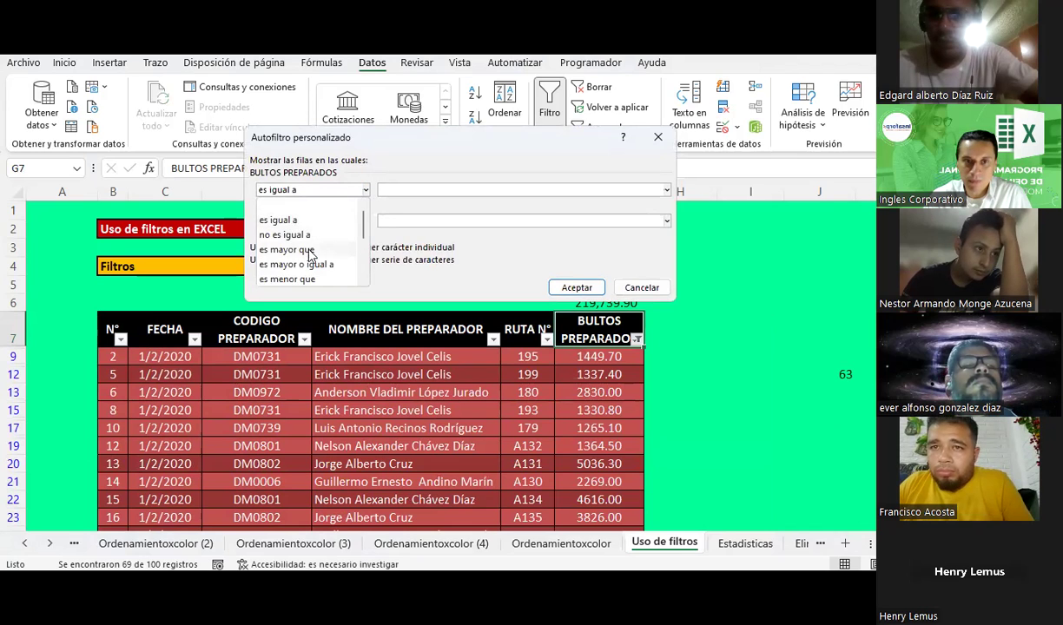
left_click(287, 251)
left_click(396, 186)
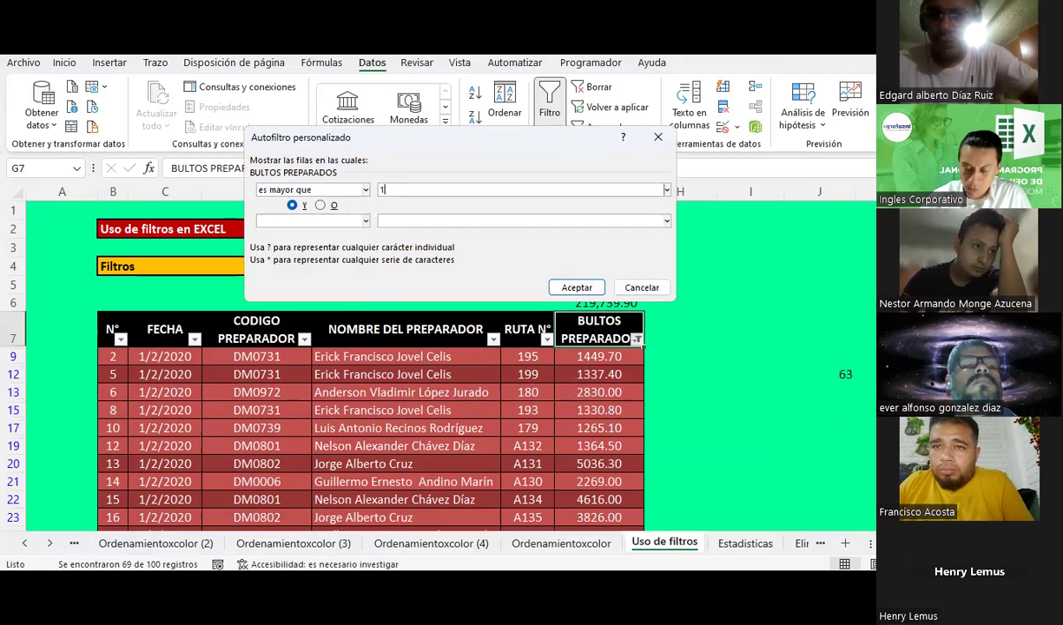
type("400")
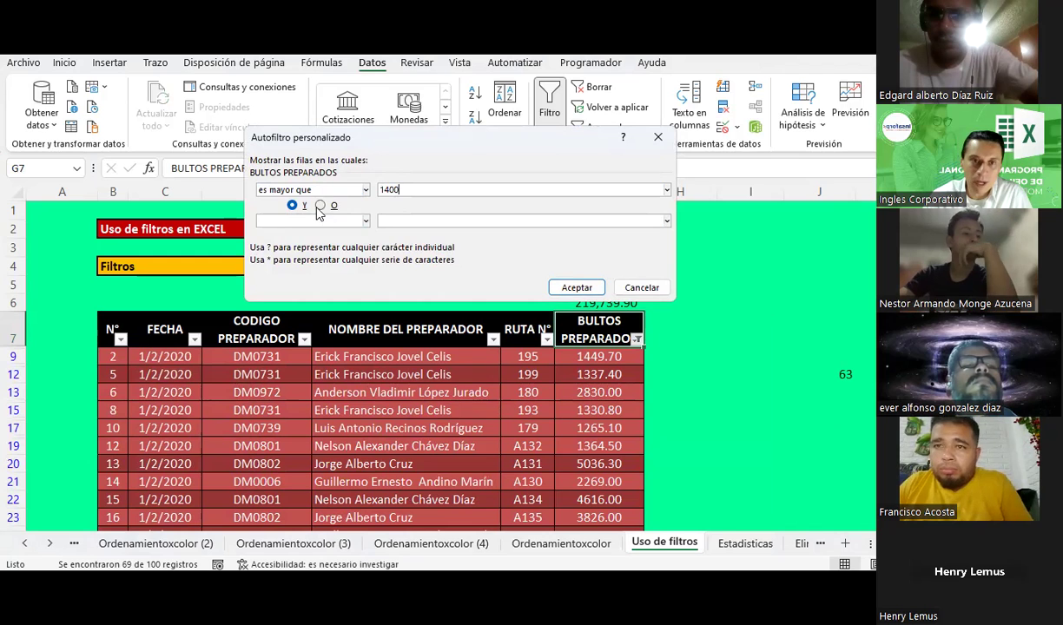
left_click(327, 222)
left_click(307, 239)
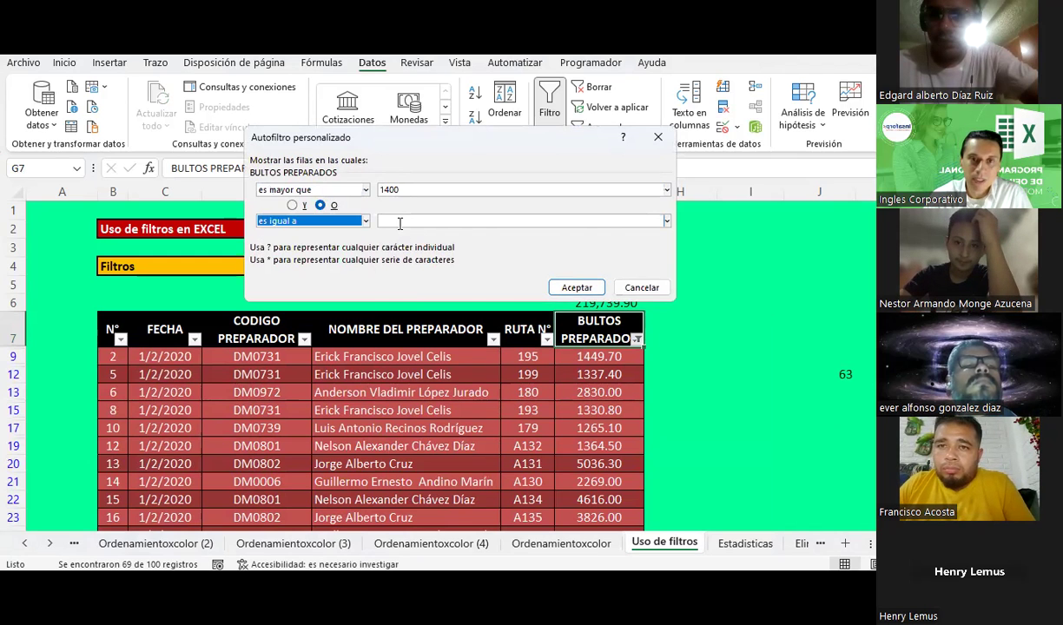
left_click(426, 220)
left_click(575, 288)
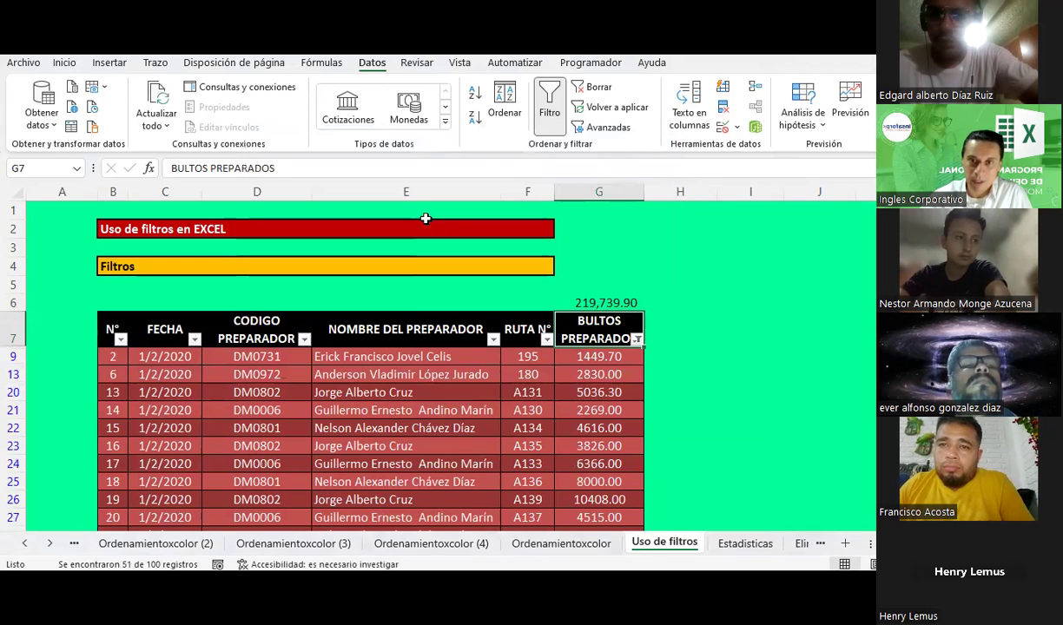
scroll(572, 419, "down", 4)
scroll(572, 419, "down", 5)
scroll(571, 417, "down", 5)
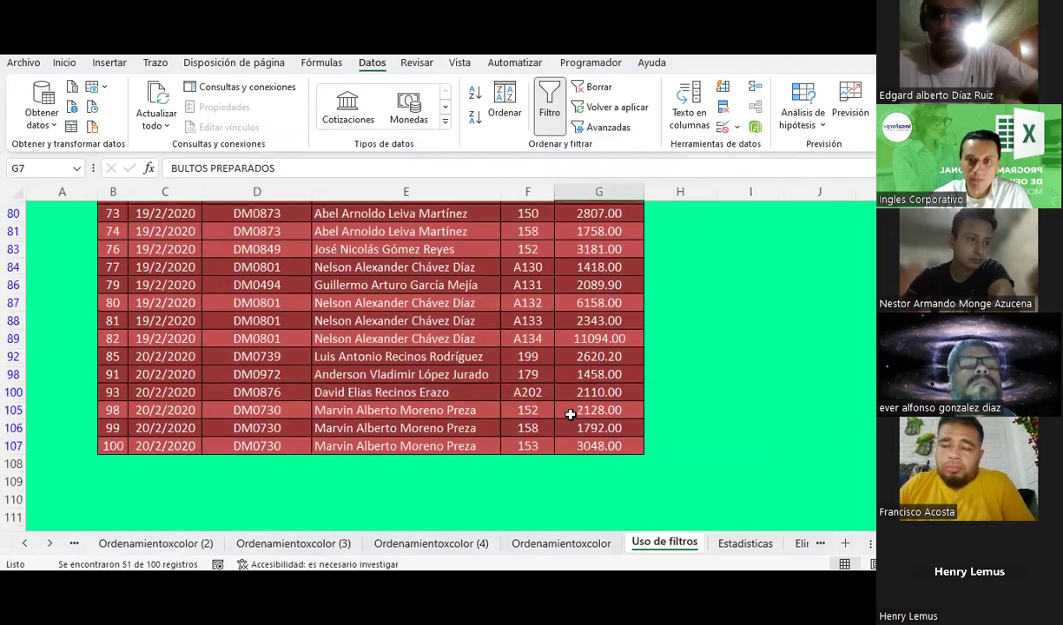
scroll(571, 415, "up", 1)
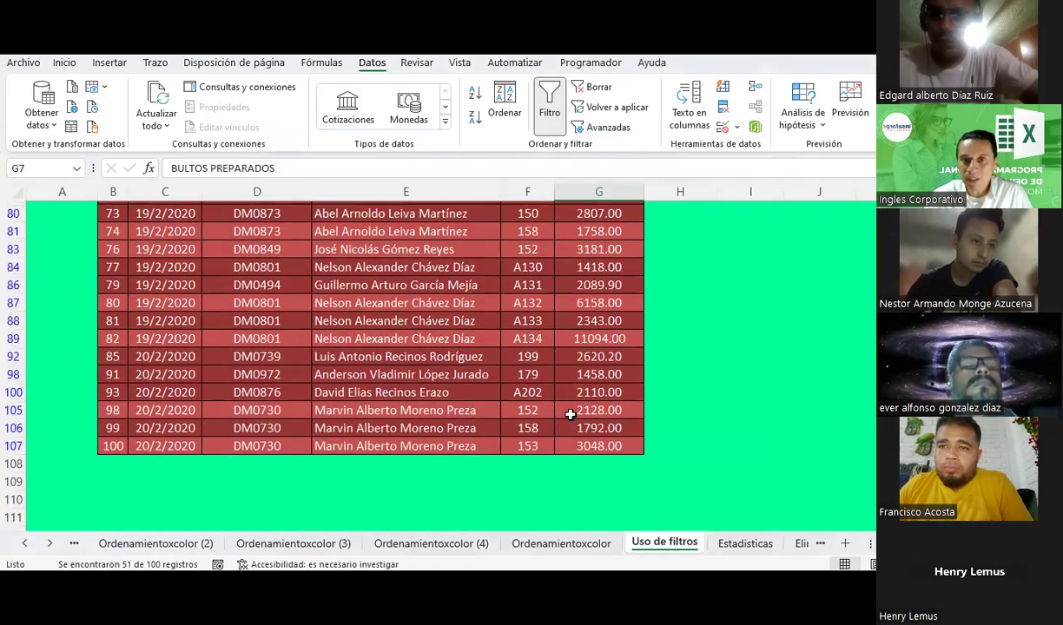
scroll(570, 415, "up", 5)
scroll(570, 416, "up", 2)
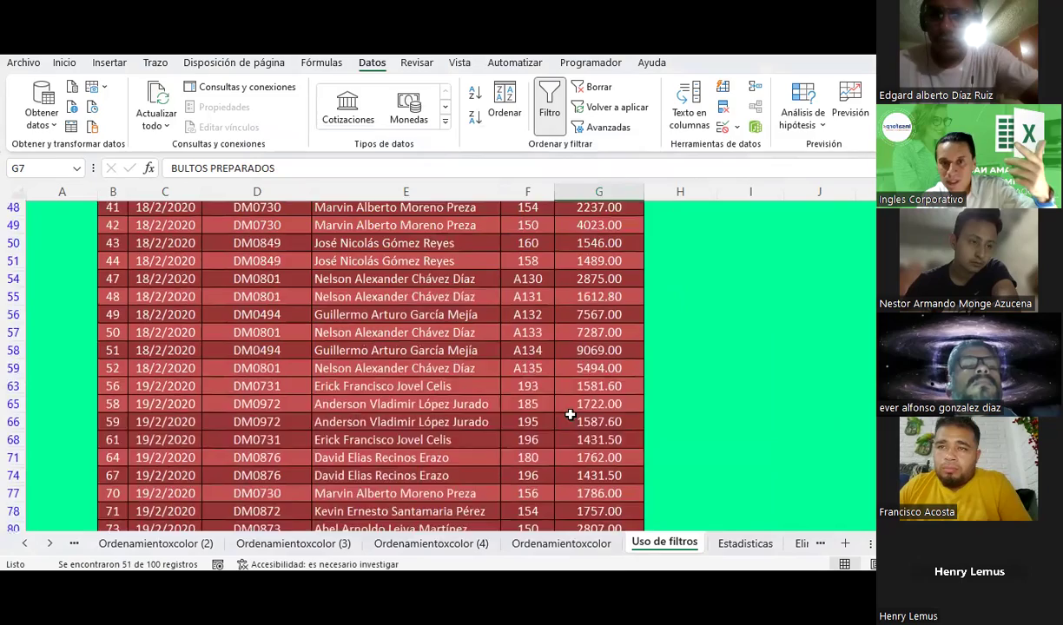
scroll(570, 415, "up", 1)
scroll(570, 415, "up", 3)
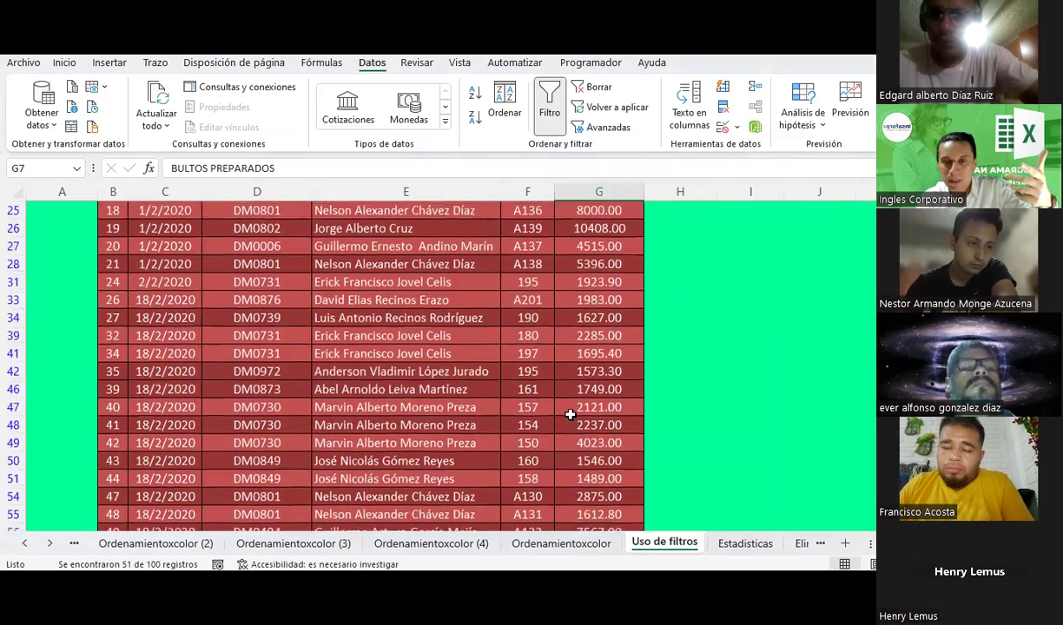
scroll(570, 415, "up", 1)
scroll(570, 415, "up", 1)
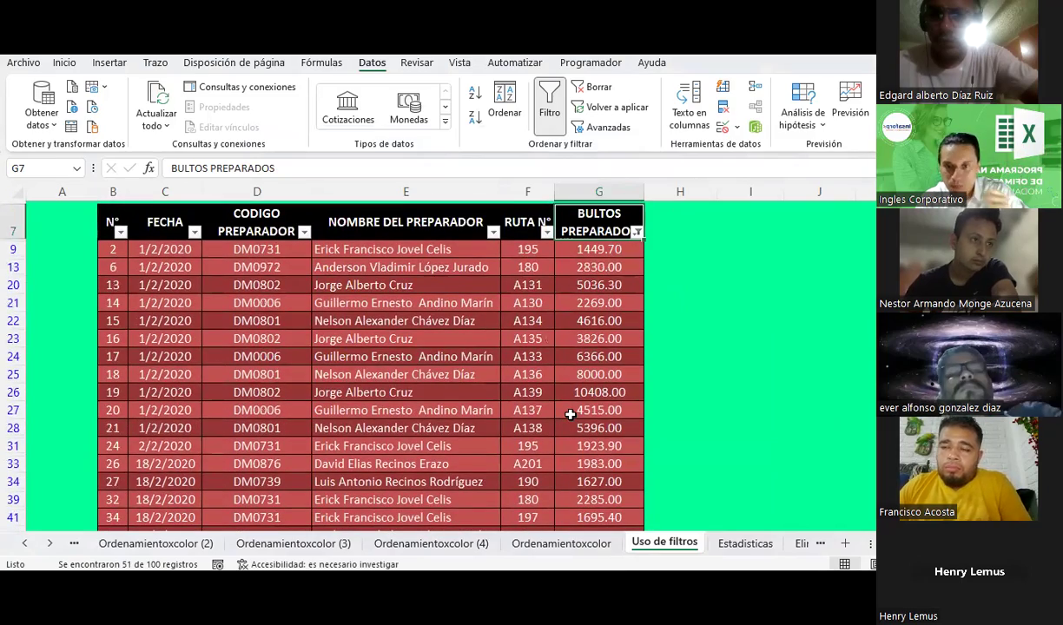
scroll(570, 415, "down", 1)
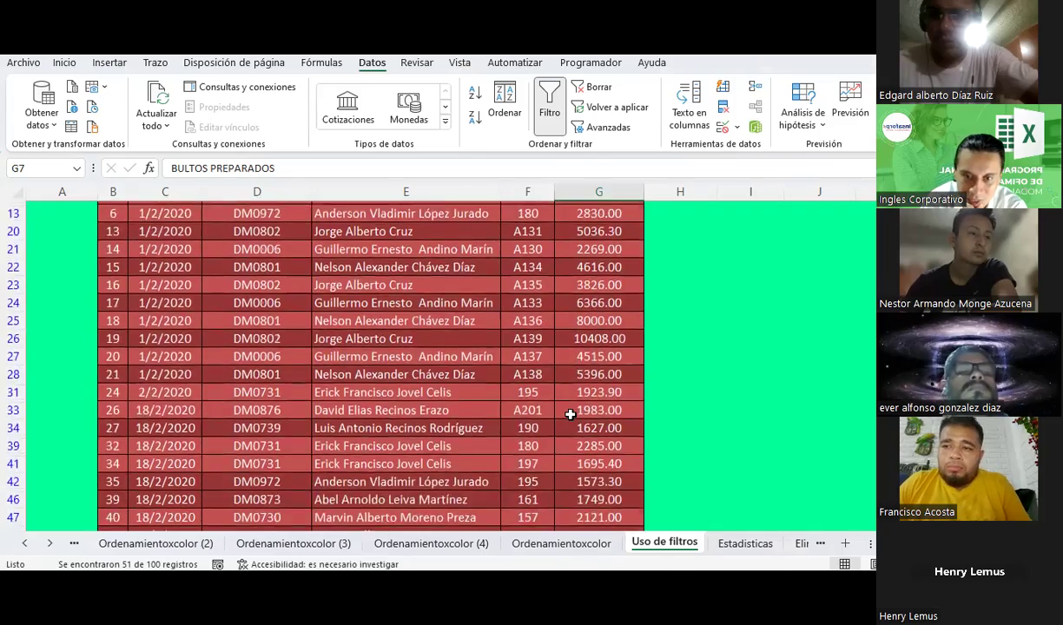
scroll(570, 415, "down", 1)
scroll(570, 415, "down", 2)
scroll(570, 415, "down", 1)
scroll(570, 415, "down", 1)
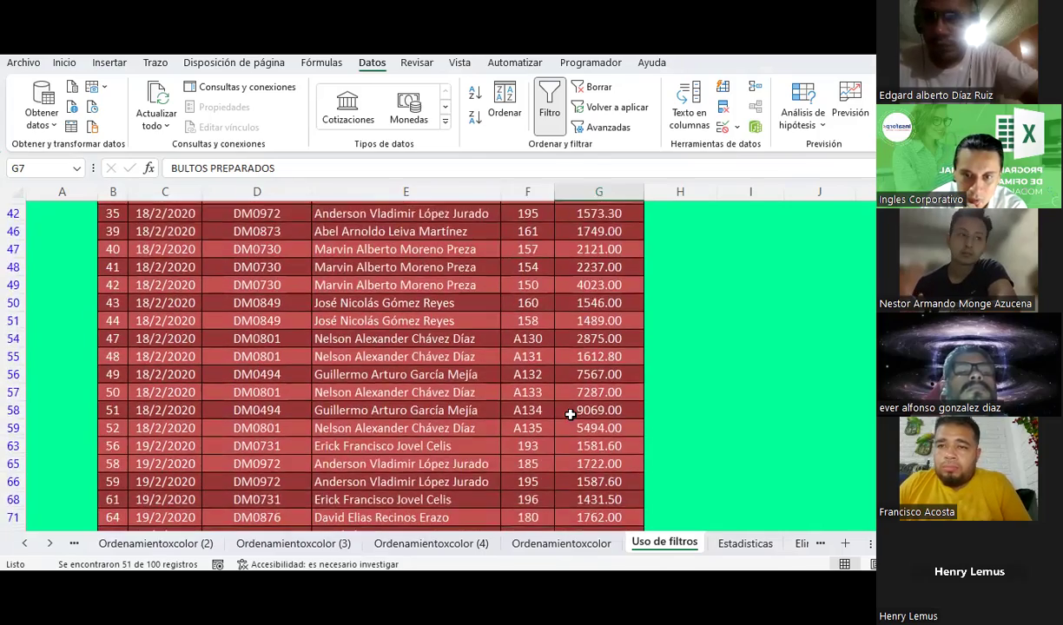
scroll(570, 415, "down", 2)
scroll(569, 415, "down", 6)
scroll(570, 415, "up", 5)
scroll(570, 415, "up", 5)
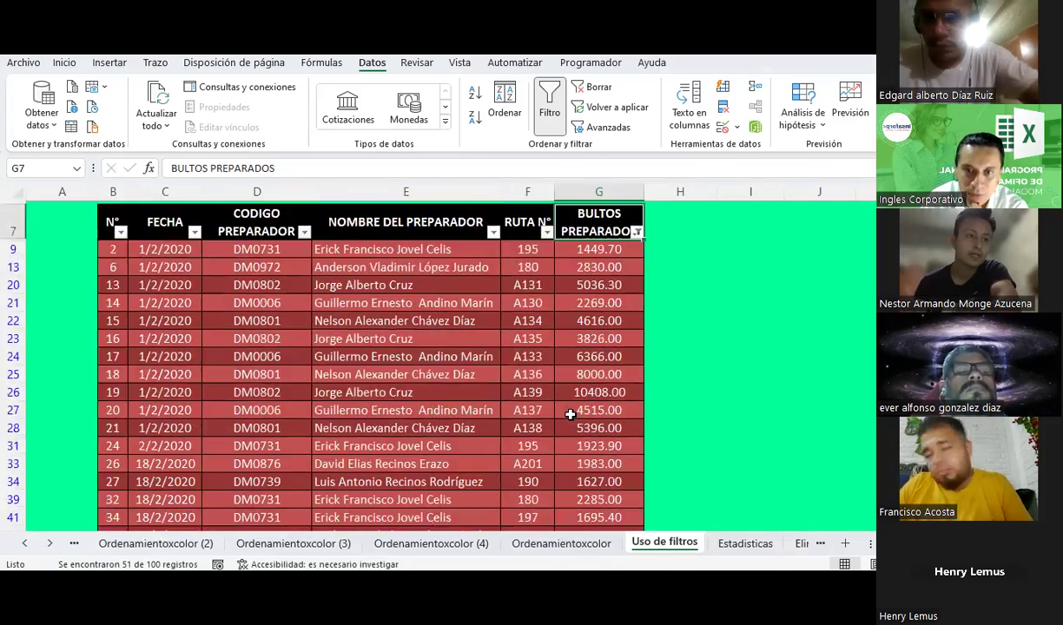
scroll(570, 415, "up", 2)
Step: Filter BULTOS PREPARADOS to show only the row with 978 bultos
left_click(638, 340)
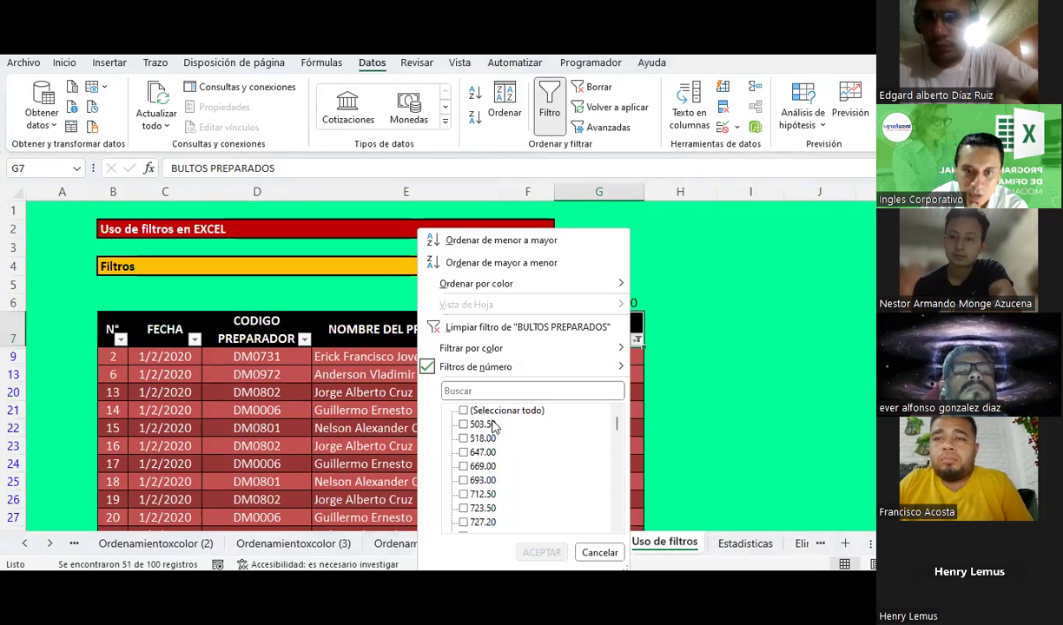
scroll(523, 448, "down", 3)
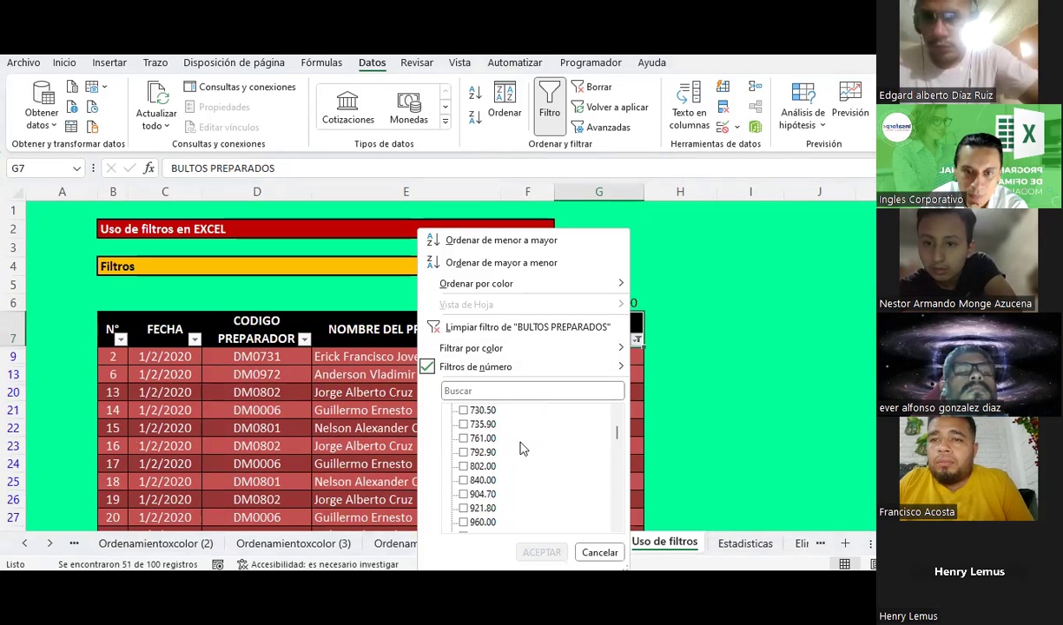
scroll(523, 448, "down", 3)
scroll(523, 448, "down", 3)
scroll(523, 448, "down", 3)
scroll(523, 448, "down", 3)
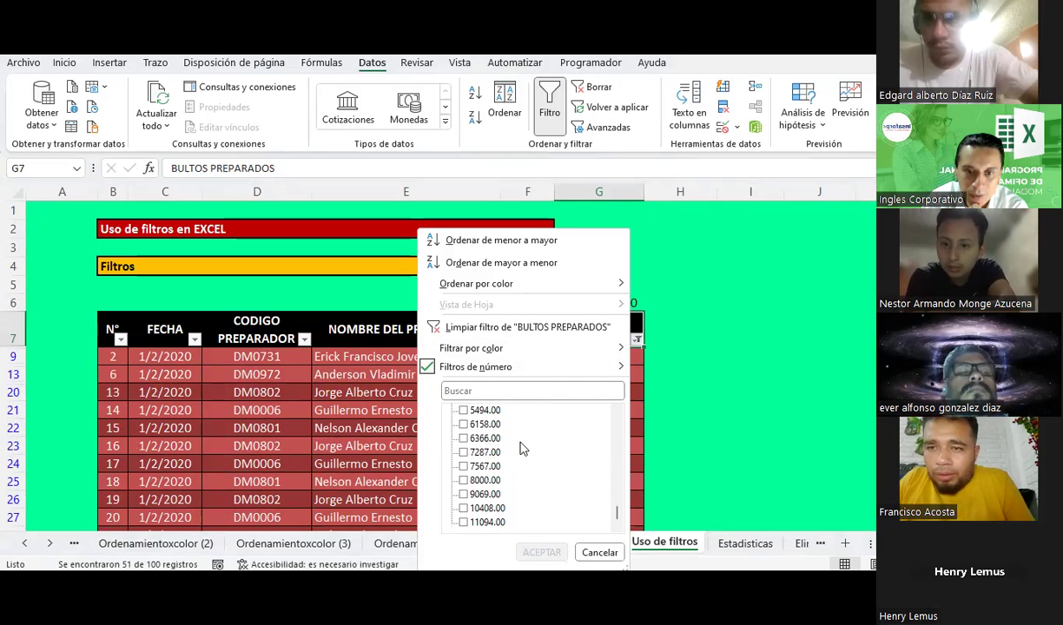
left_click(513, 390)
type("978")
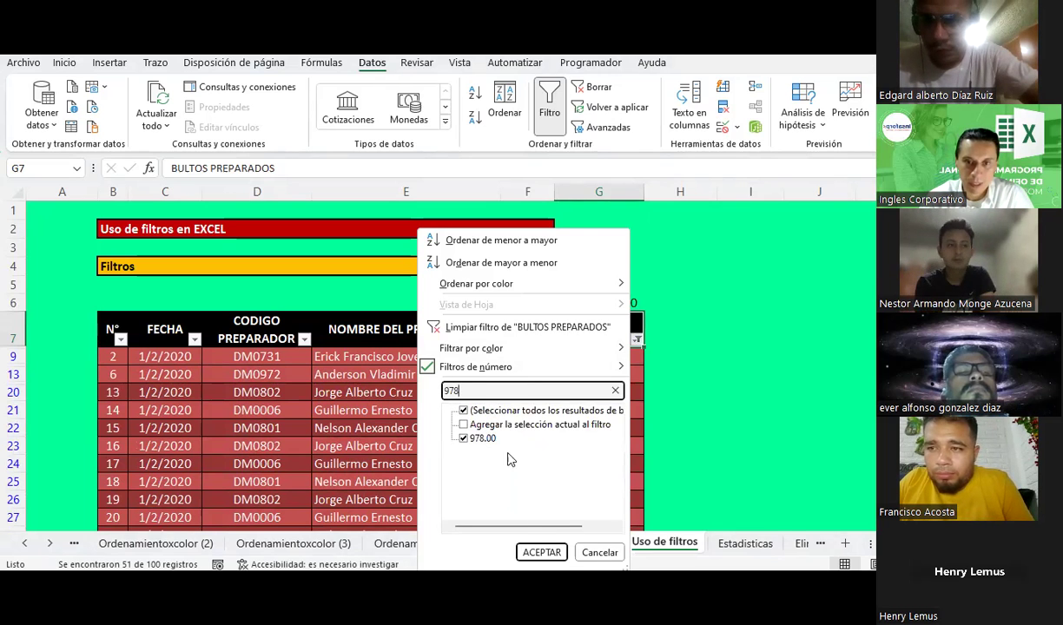
left_click(541, 552)
left_click(607, 359)
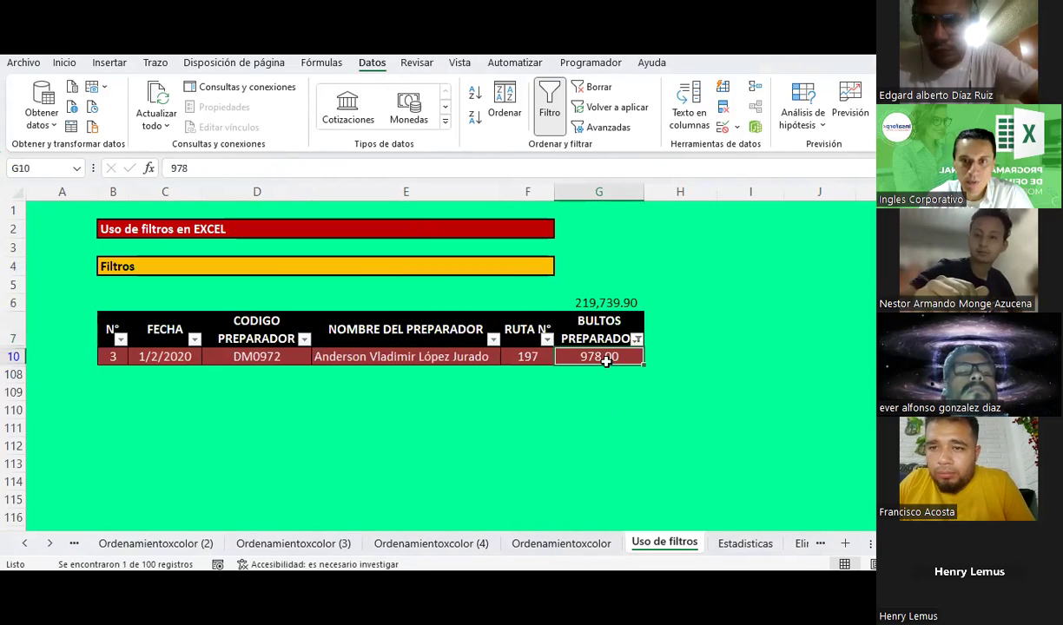
Step: Clear the 978 filter and start a custom greater-than number filter
left_click(637, 340)
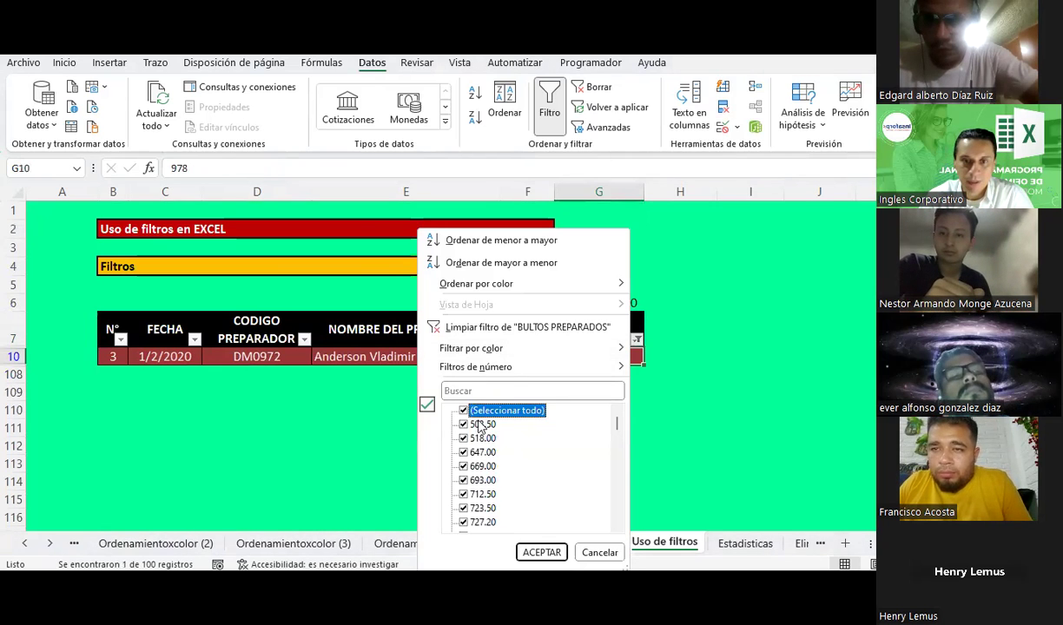
left_click(541, 553)
left_click(637, 340)
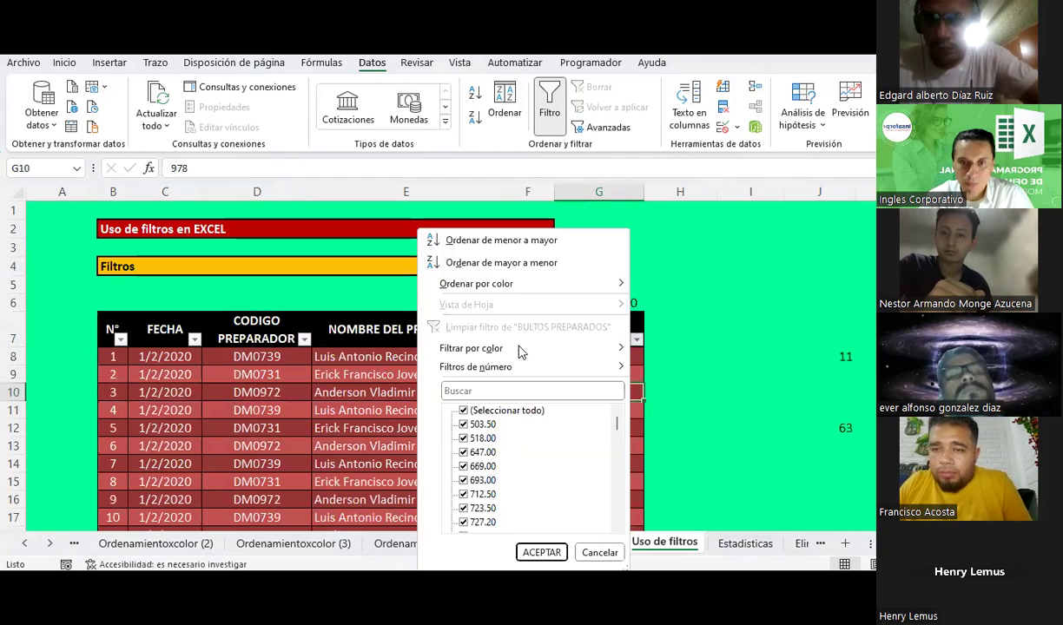
mouse_move(486, 348)
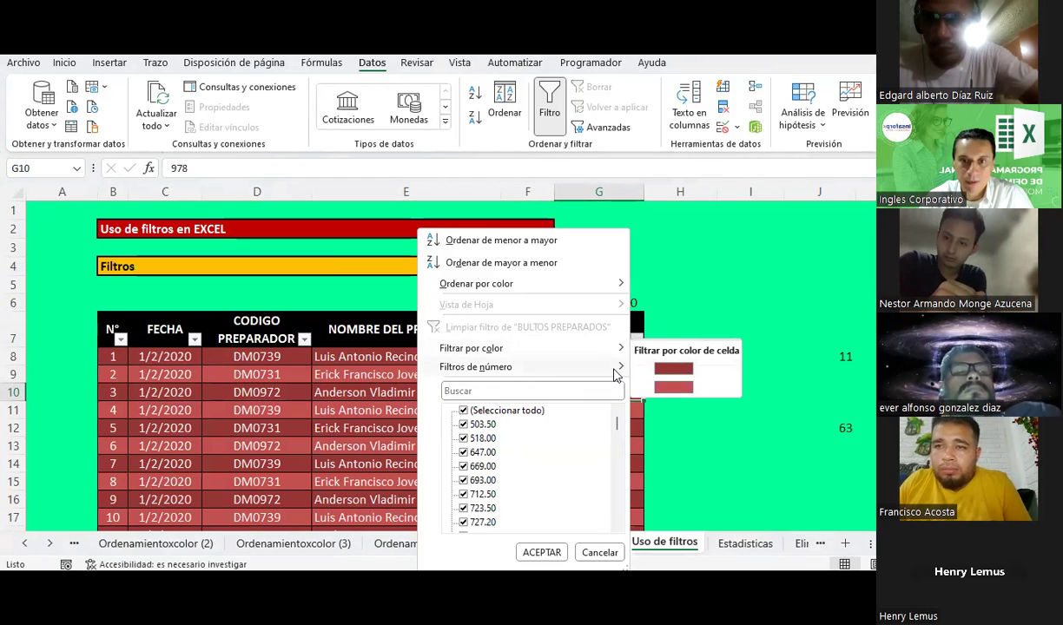
mouse_move(613, 370)
left_click(682, 375)
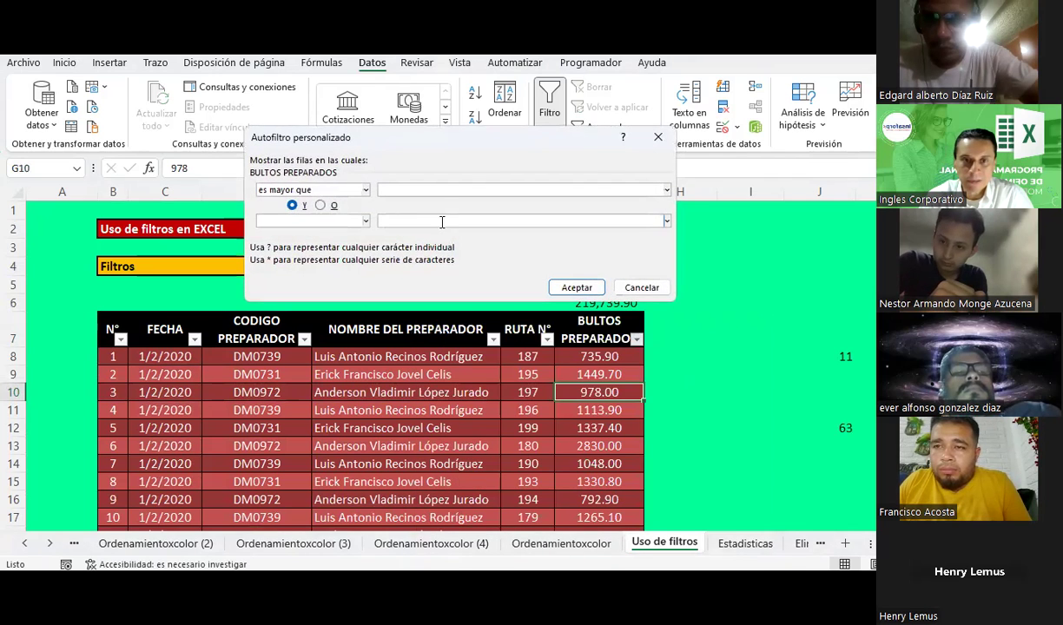
Step: Set the first condition to 'es mayor que' 1500
left_click(364, 195)
left_click(405, 189)
left_click(406, 189)
type("1")
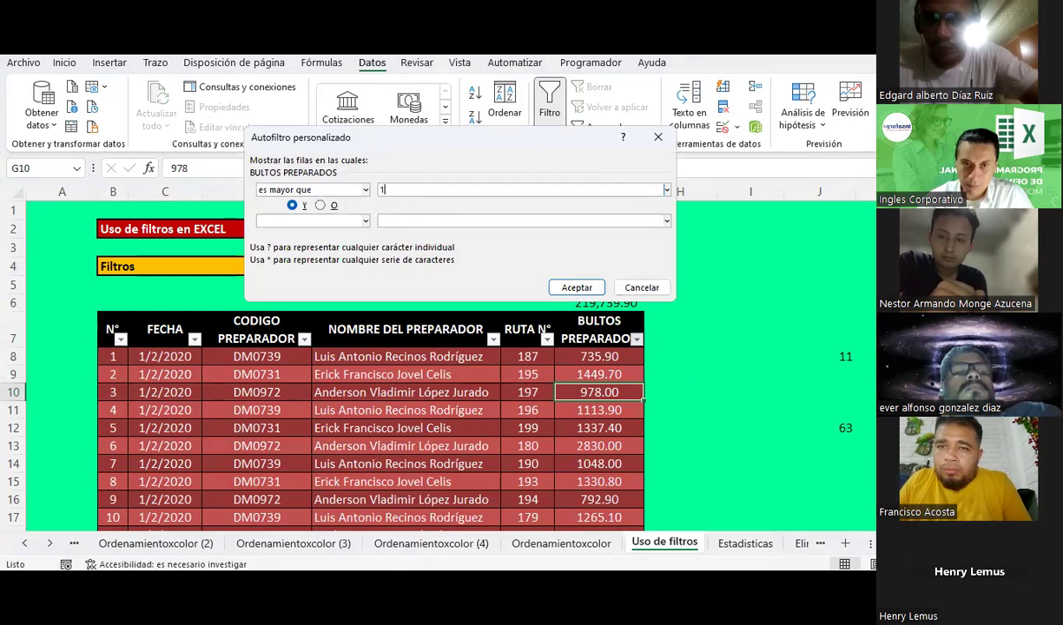
type("500")
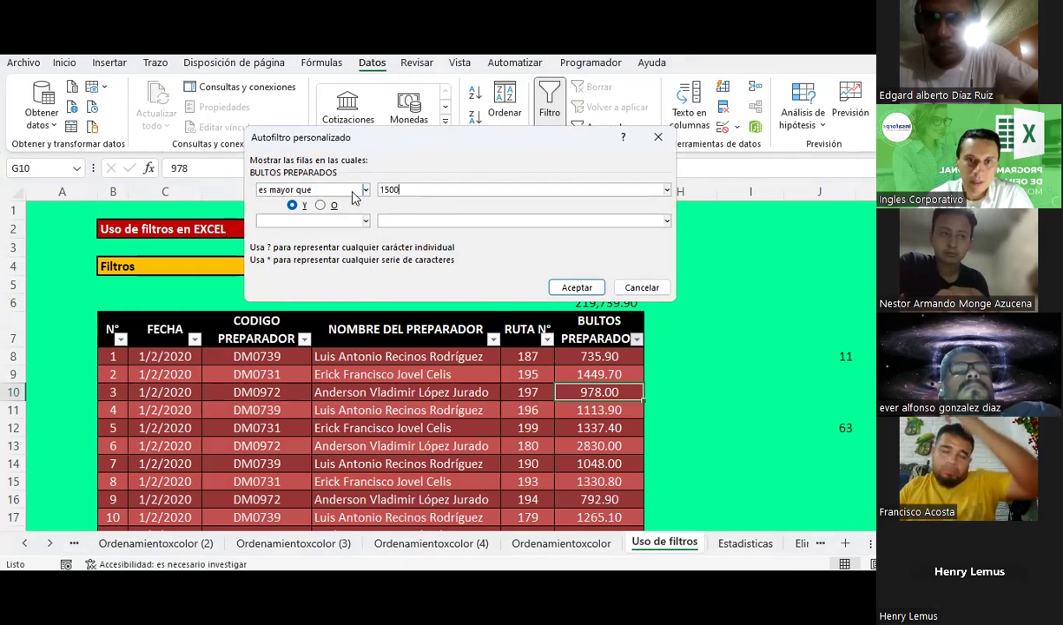
Step: Add O 'es igual a' 978 and apply, leaving 45 of 100 records
left_click(320, 205)
left_click(365, 220)
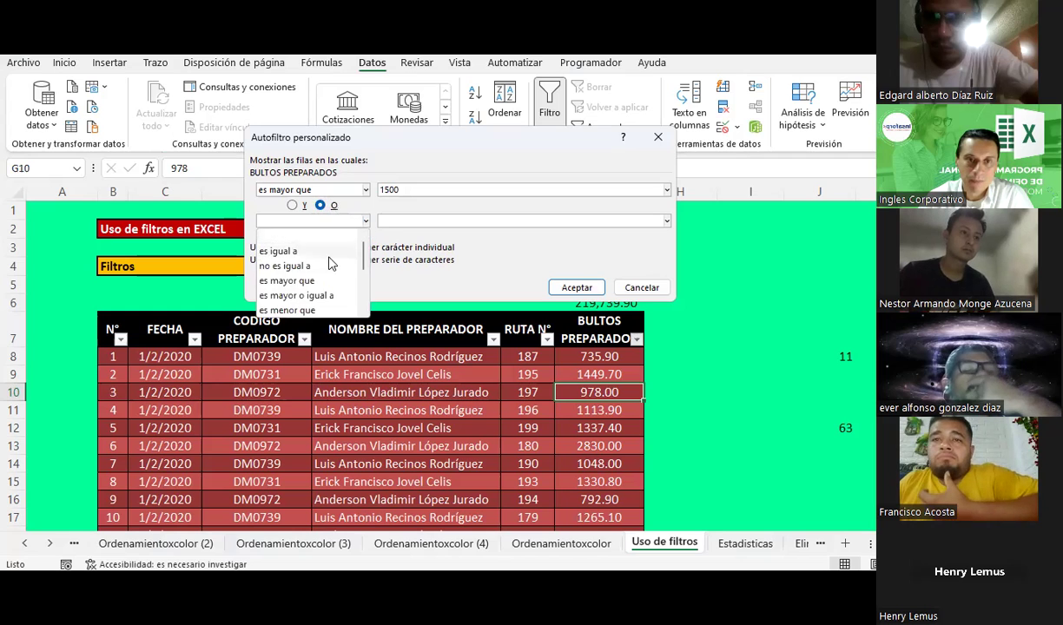
left_click(286, 240)
left_click(415, 222)
type("978")
key("Return")
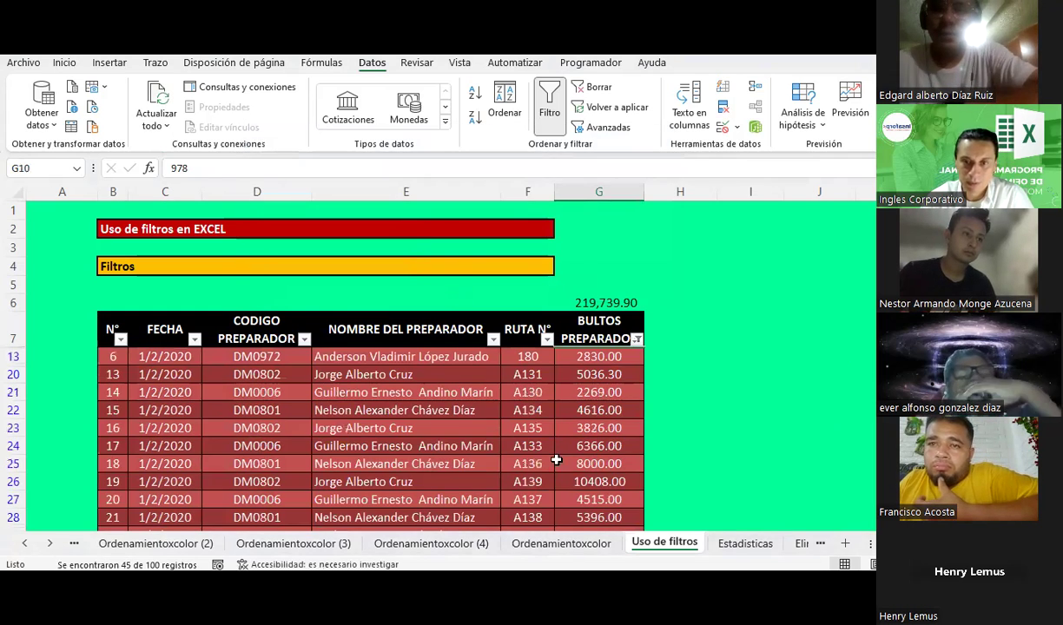
scroll(571, 445, "down", 4)
scroll(572, 445, "down", 4)
scroll(575, 445, "up", 4)
scroll(574, 444, "up", 7)
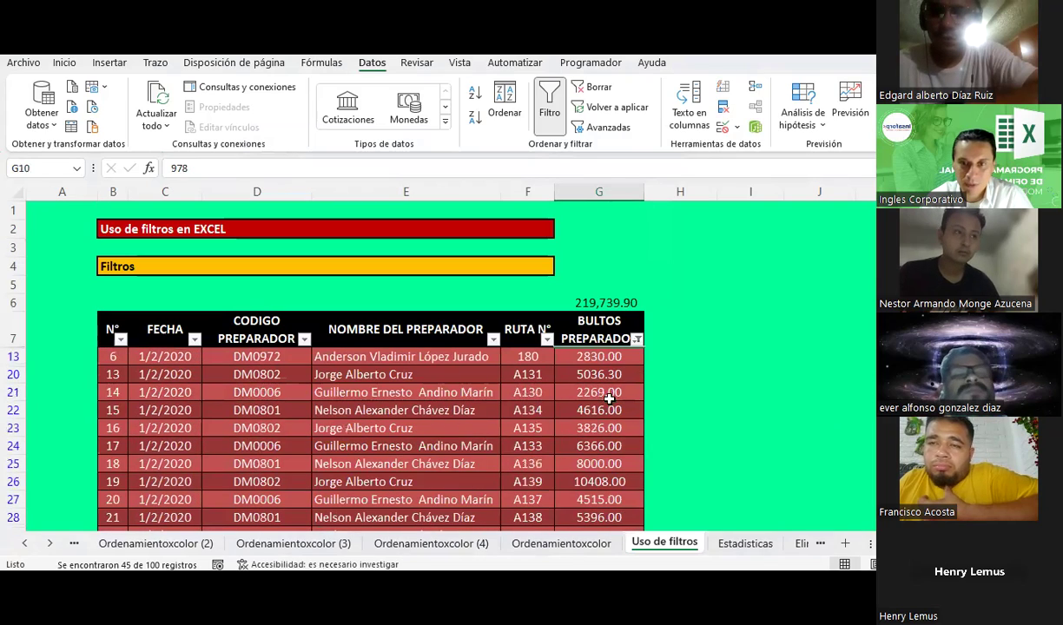
Step: Re-filter BULTOS PREPARADOS to values greater than 2000, leaving 29 of 100 records
left_click(637, 340)
mouse_move(608, 369)
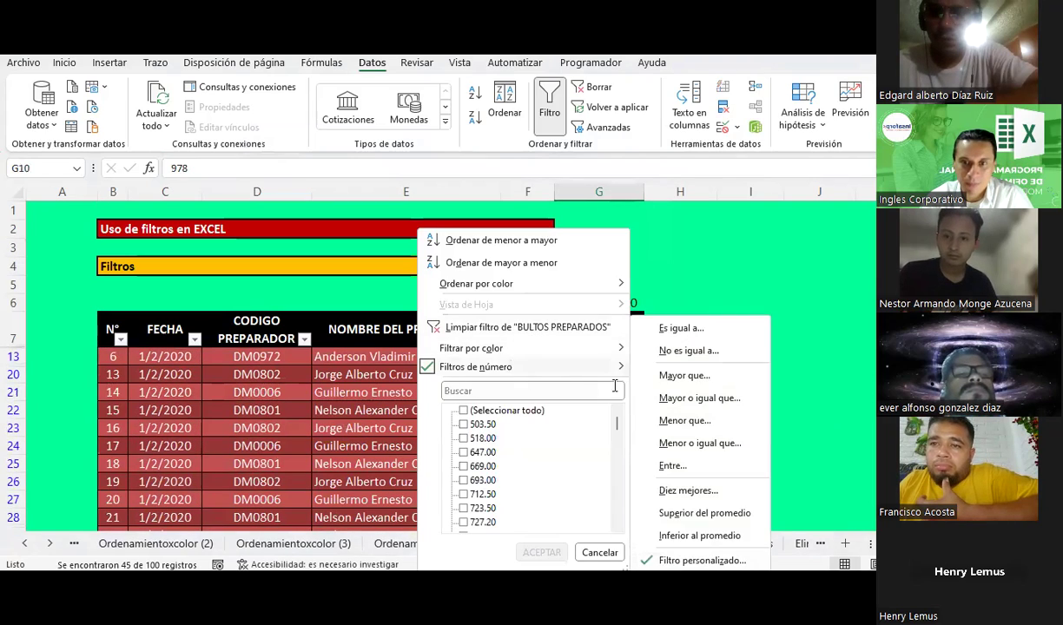
left_click(684, 375)
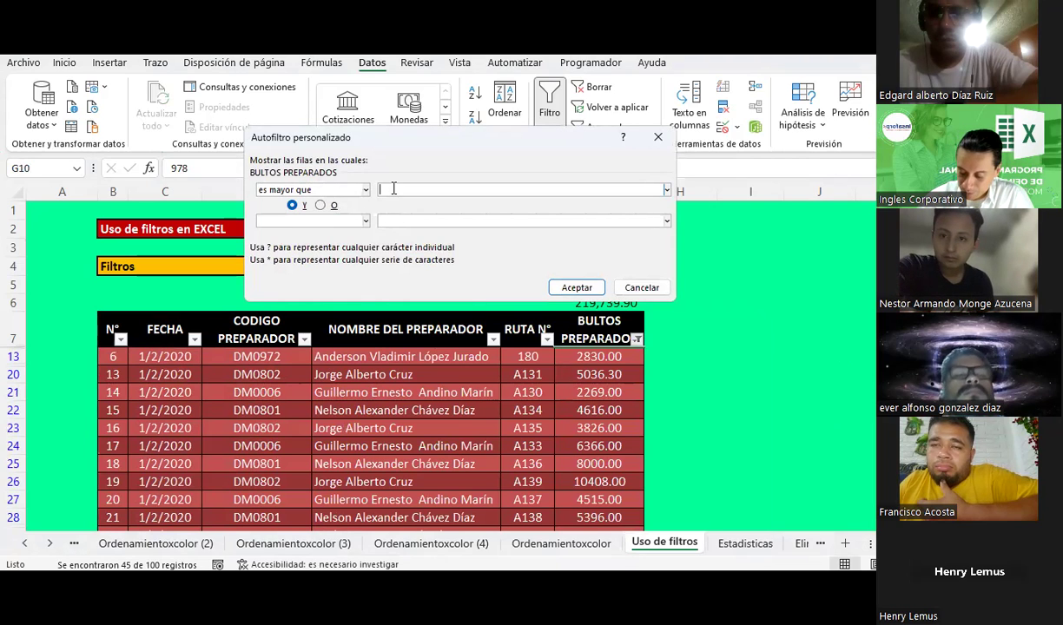
left_click(365, 222)
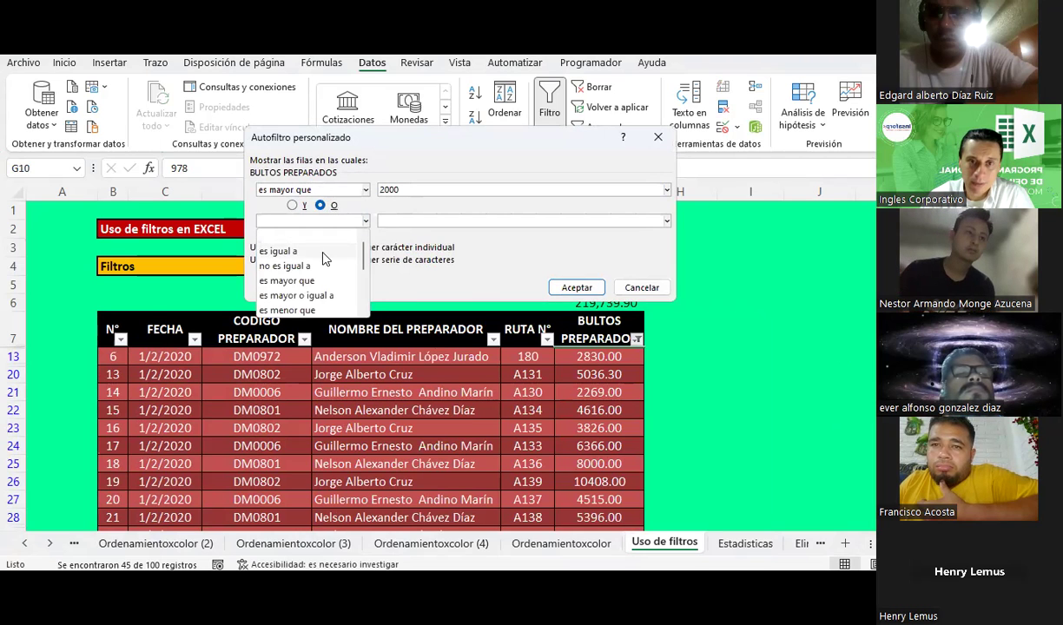
left_click(304, 235)
left_click(413, 222)
key("Return")
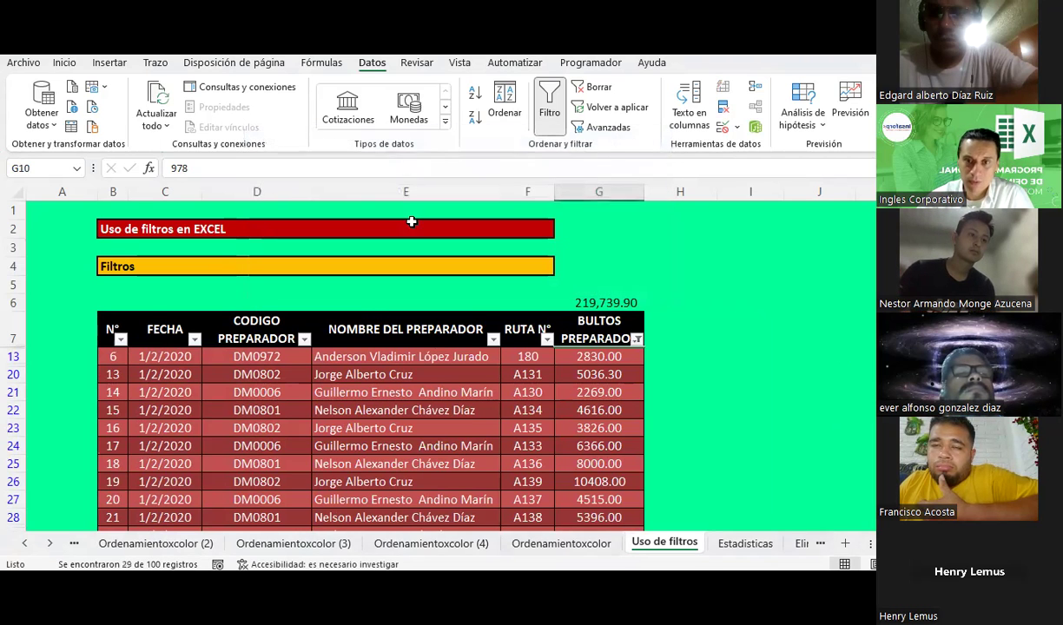
scroll(429, 361, "down", 3)
scroll(517, 375, "down", 5)
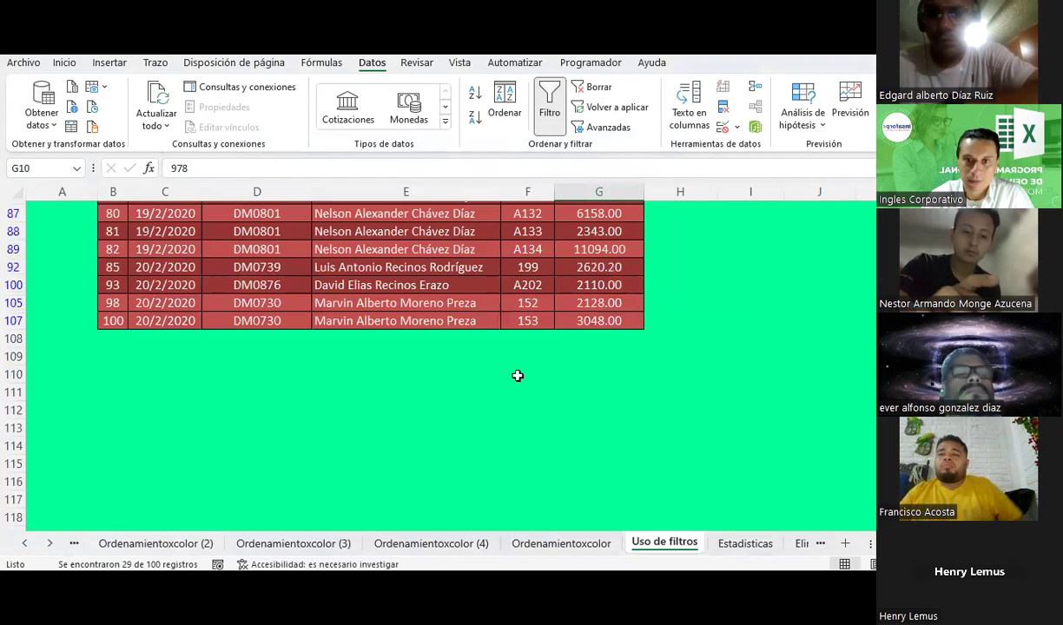
scroll(518, 375, "up", 3)
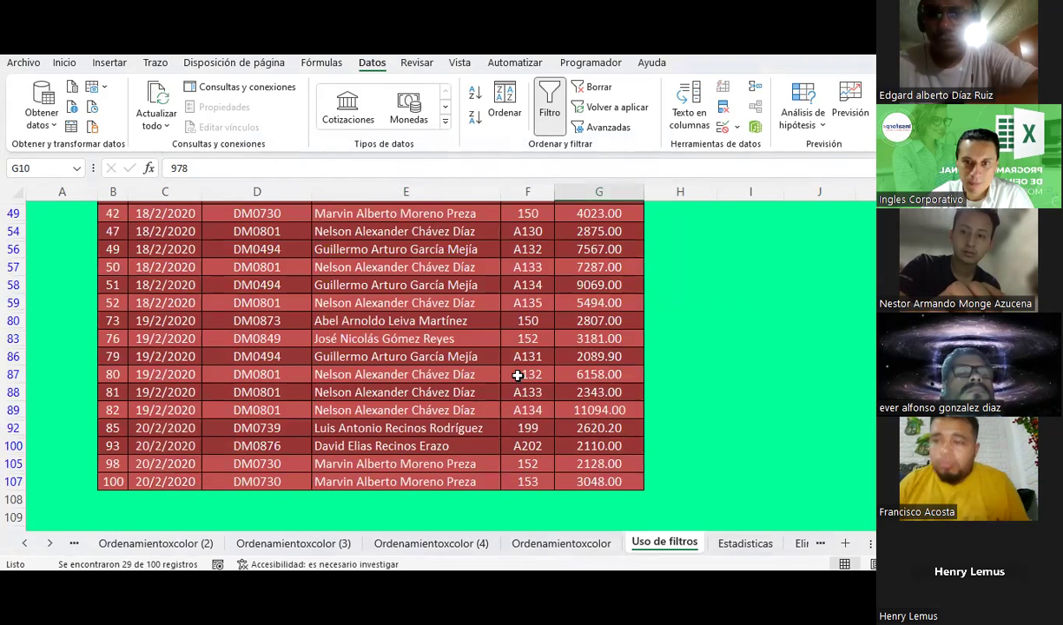
scroll(518, 375, "up", 4)
scroll(518, 375, "up", 3)
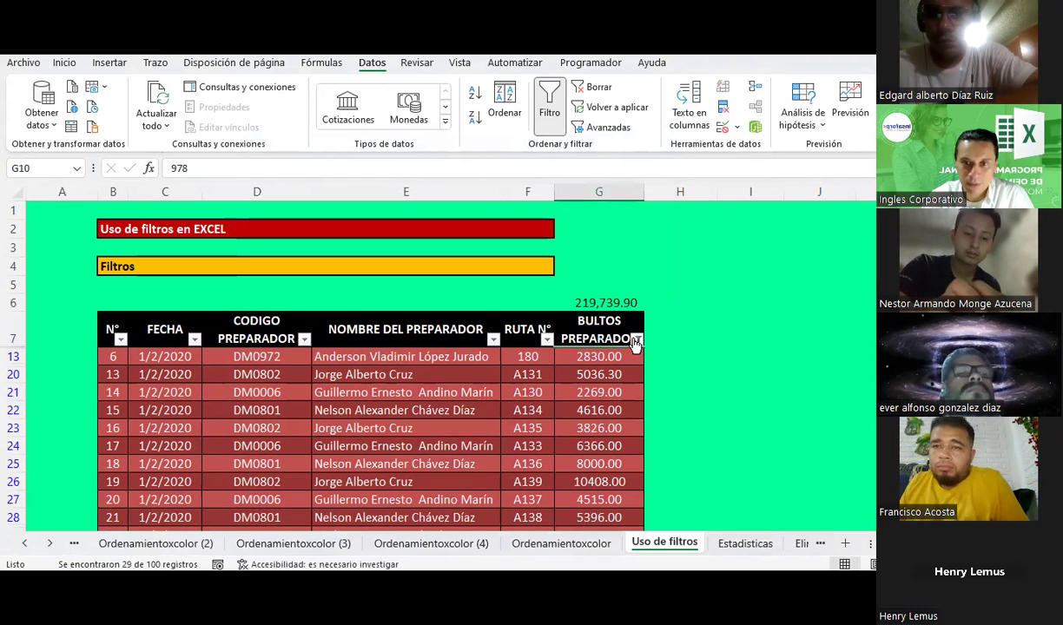
Step: Filter BULTOS PREPARADOS to values greater than 5000, with an O equals second condition
left_click(635, 341)
mouse_move(553, 369)
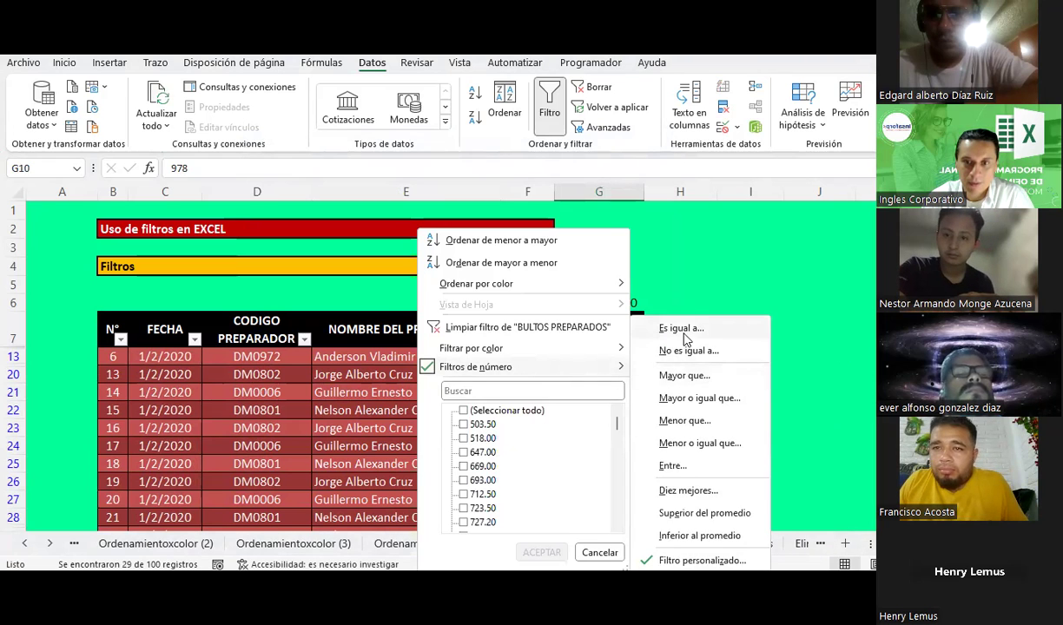
left_click(683, 330)
left_click(365, 189)
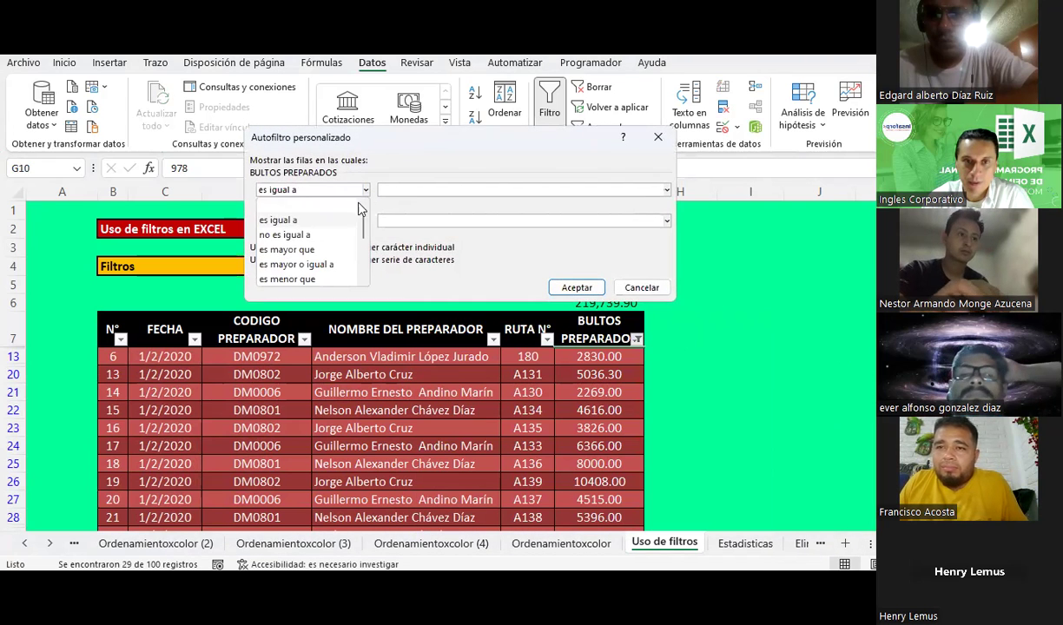
left_click(286, 249)
left_click(398, 190)
type("5000")
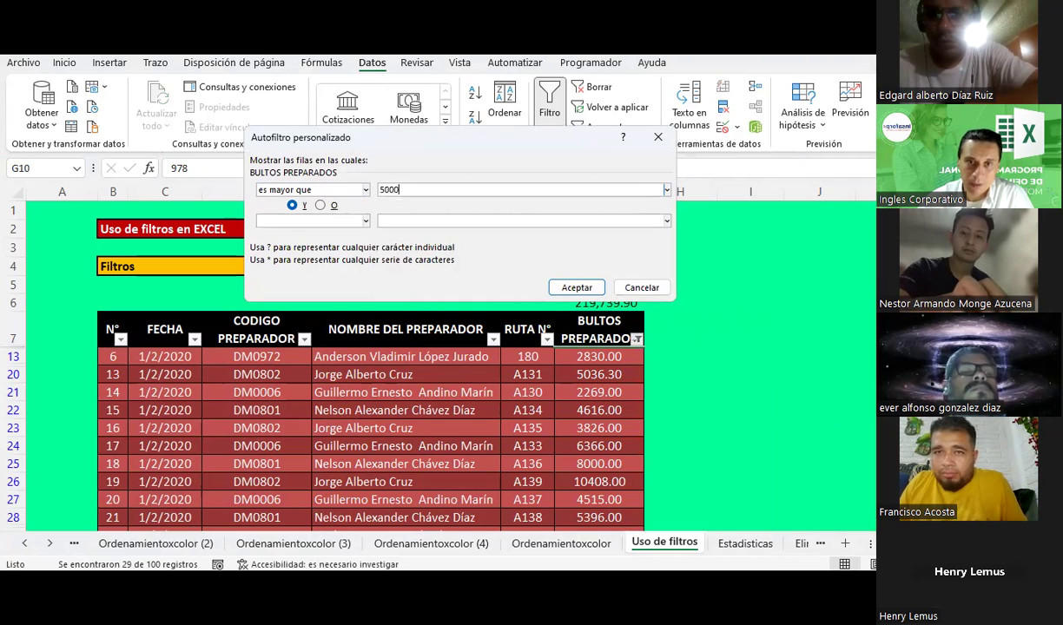
left_click(320, 205)
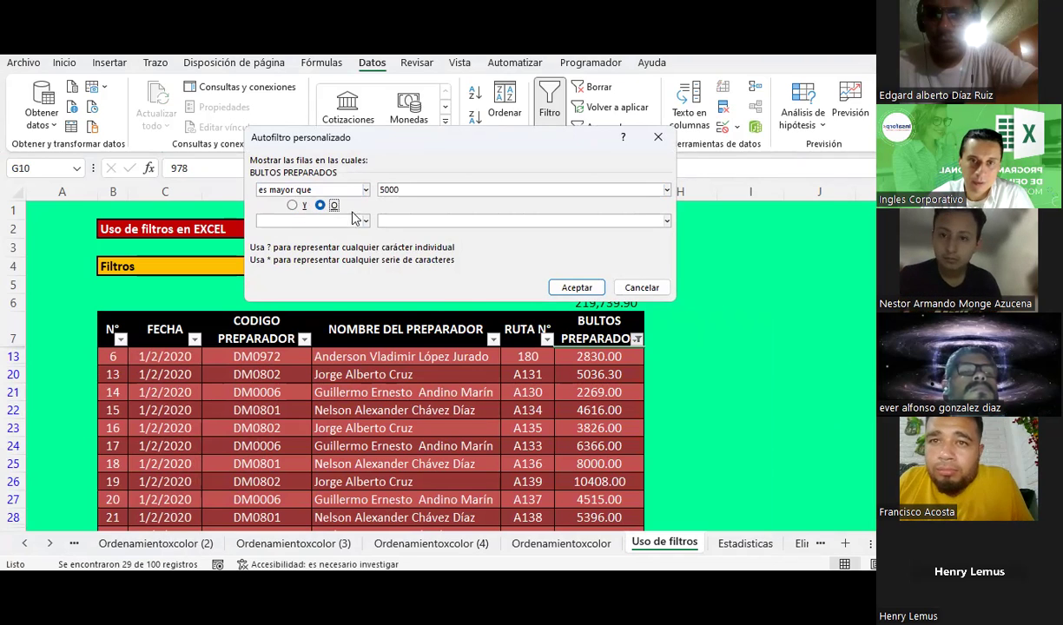
left_click(364, 221)
left_click(287, 248)
left_click(390, 220)
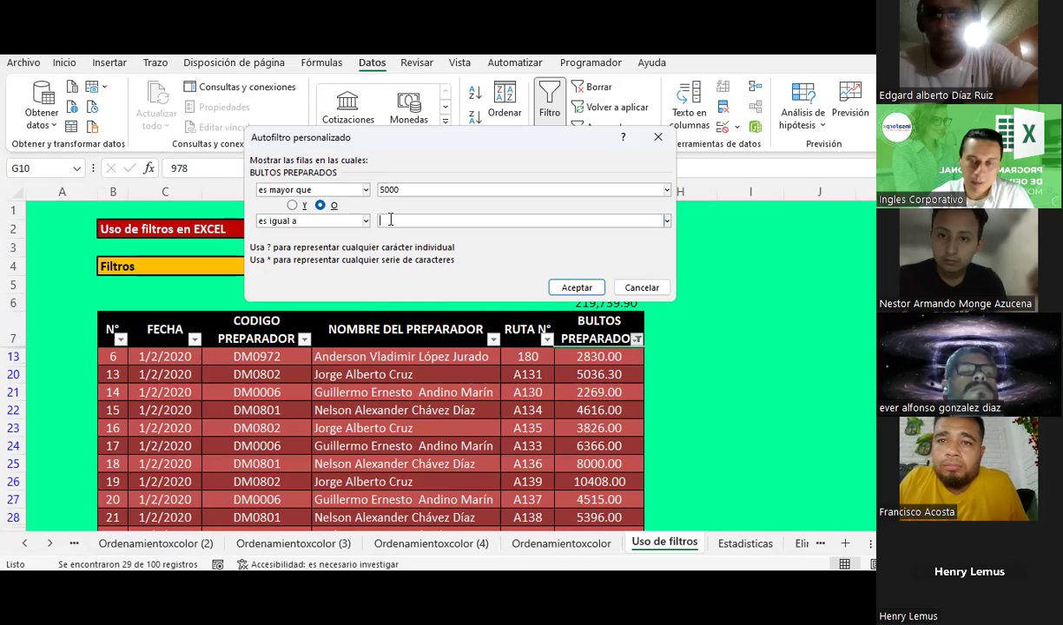
type("978")
key("Return")
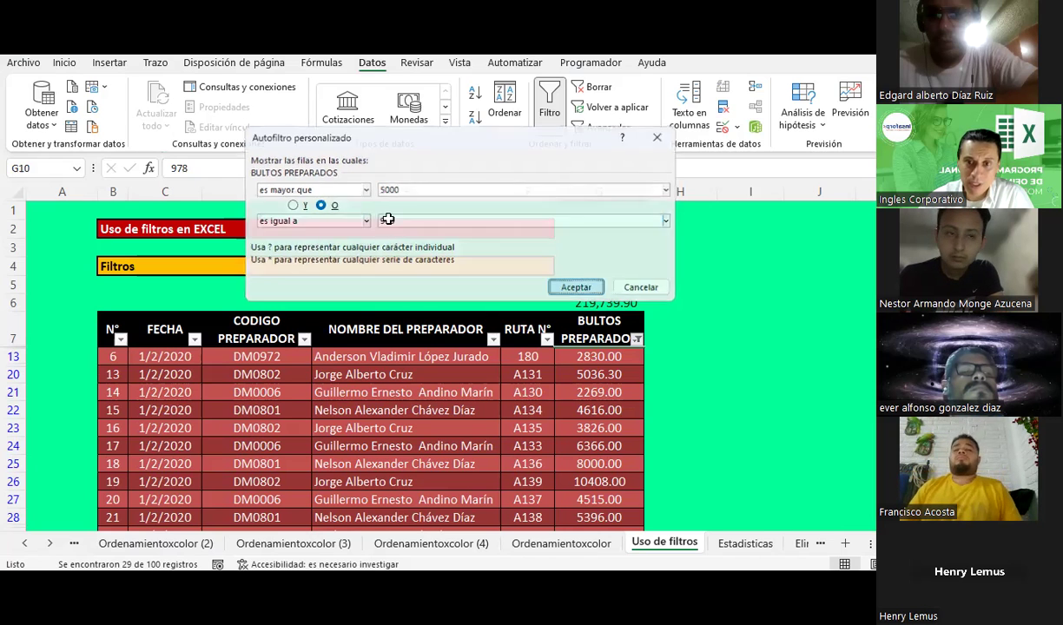
Step: Select the 11 filtered values to check their sum of 81875.30
scroll(522, 431, "down", 4)
scroll(522, 431, "up", 2)
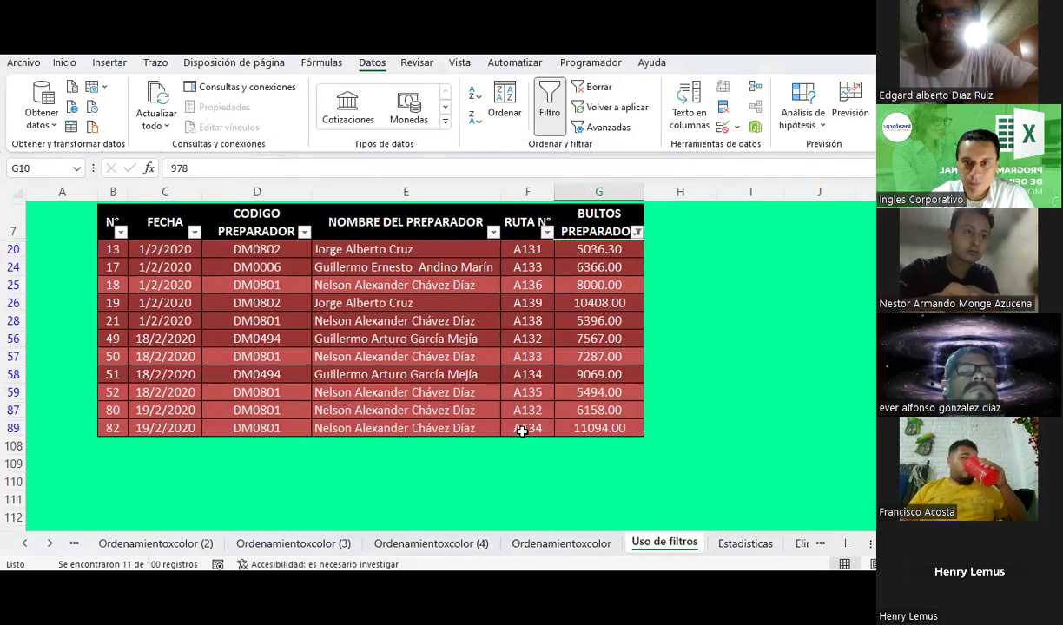
left_click_drag(611, 250, 594, 428)
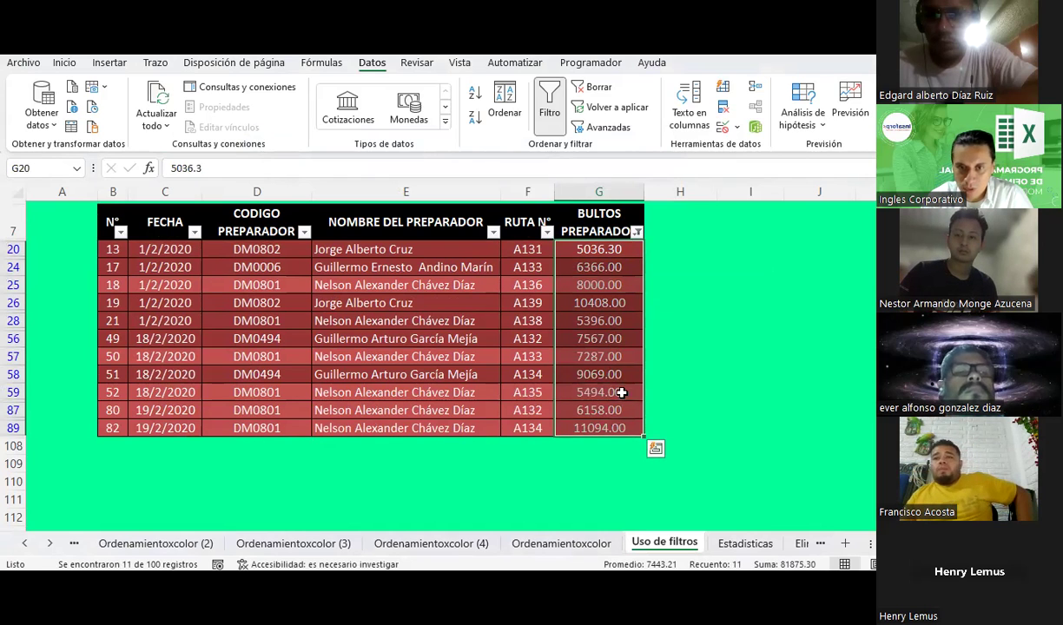
Step: Turn table filtering off and back on with Ctrl+Shift+L to clear the filter
left_click(633, 219)
left_click(636, 232)
left_click(549, 103)
left_click(548, 103)
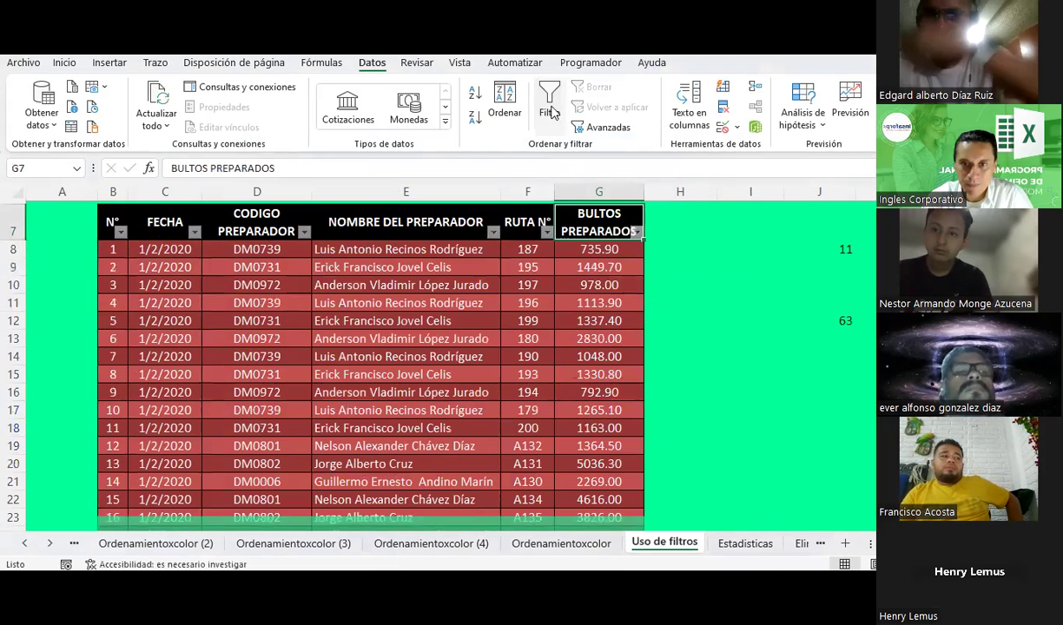
left_click(621, 346)
left_click(632, 224)
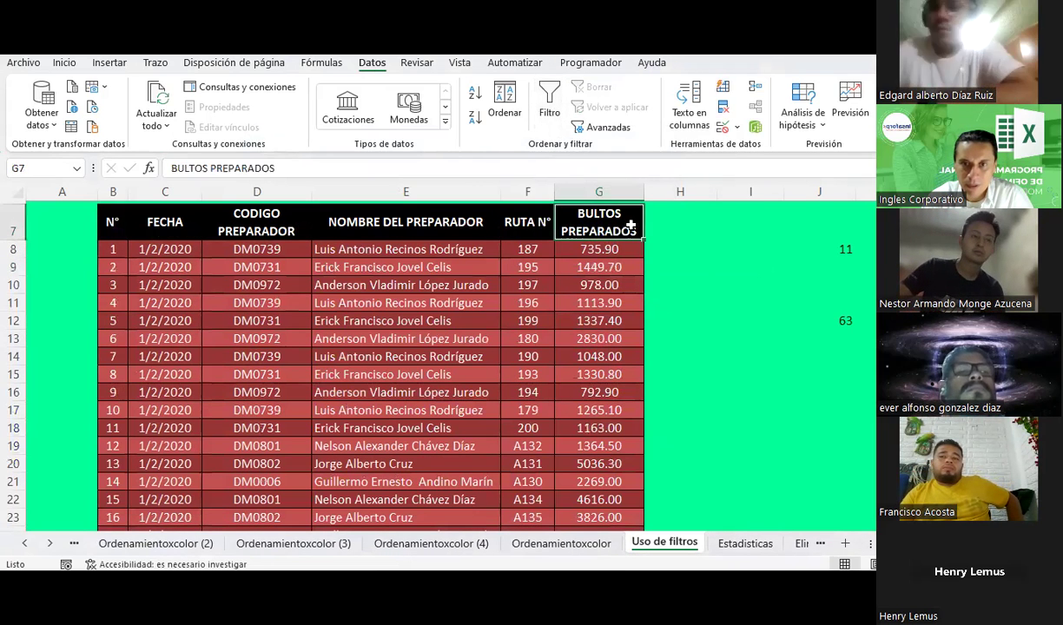
key("ctrl+shift+l")
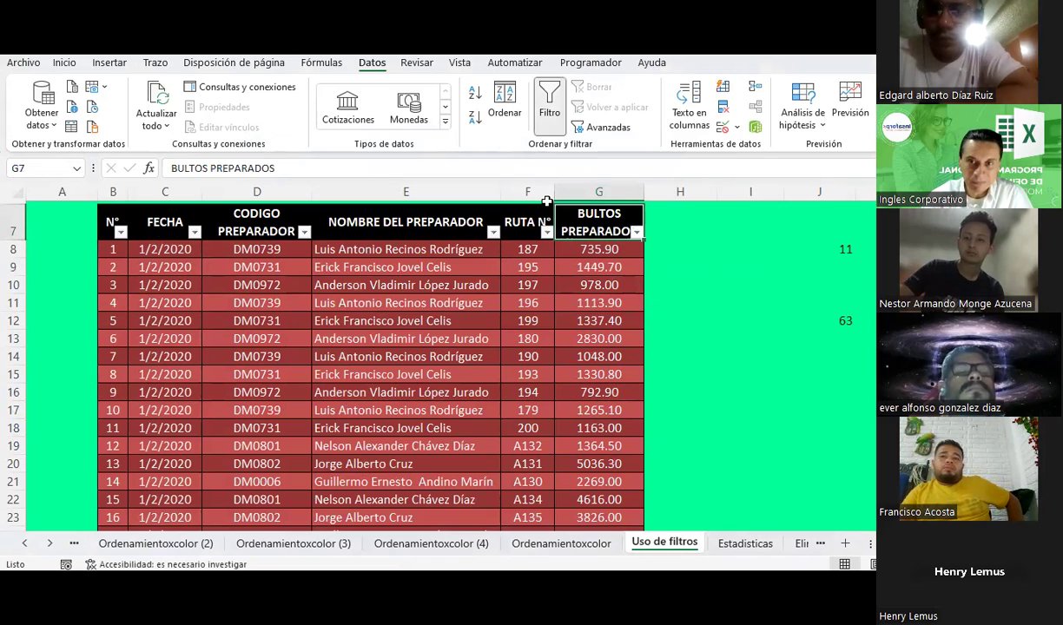
Step: Try searching 9 in the BULTOS PREPARADOS filter, then clear it and close unchanged
left_click(636, 232)
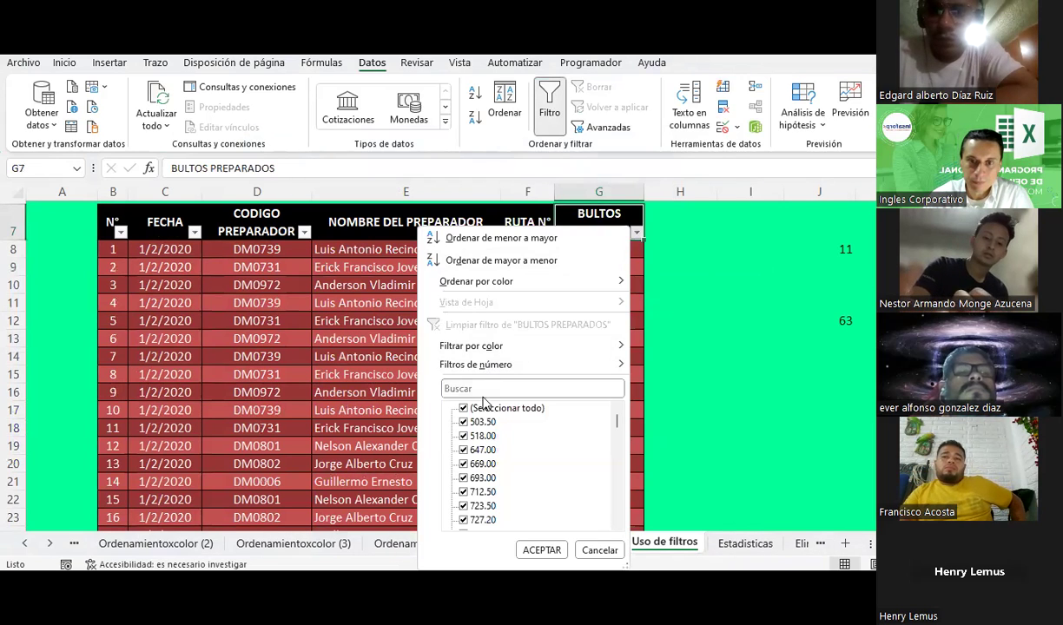
type("978")
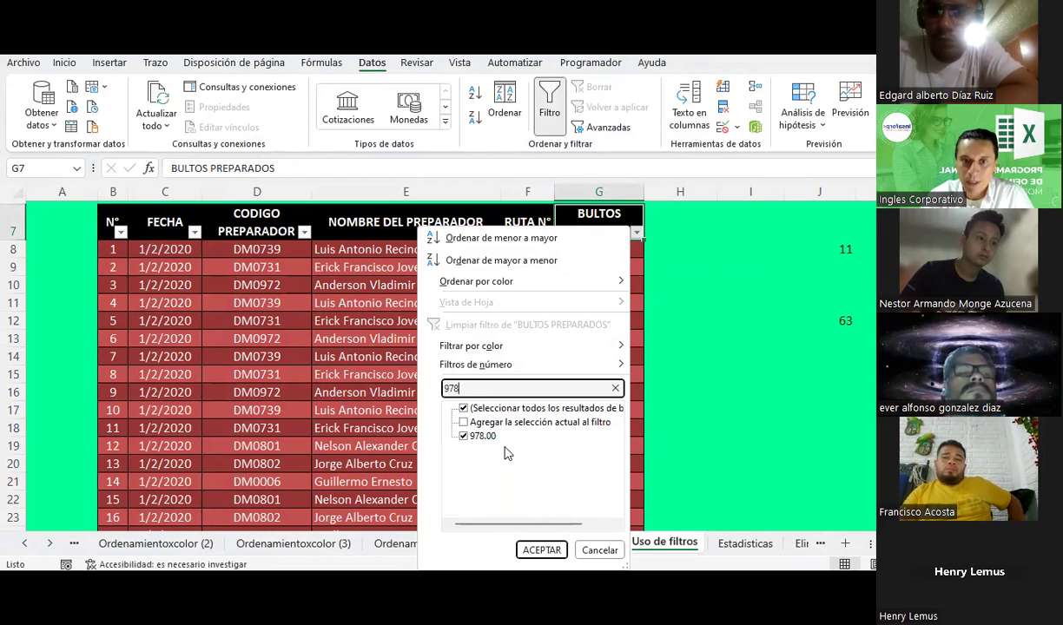
left_click(616, 388)
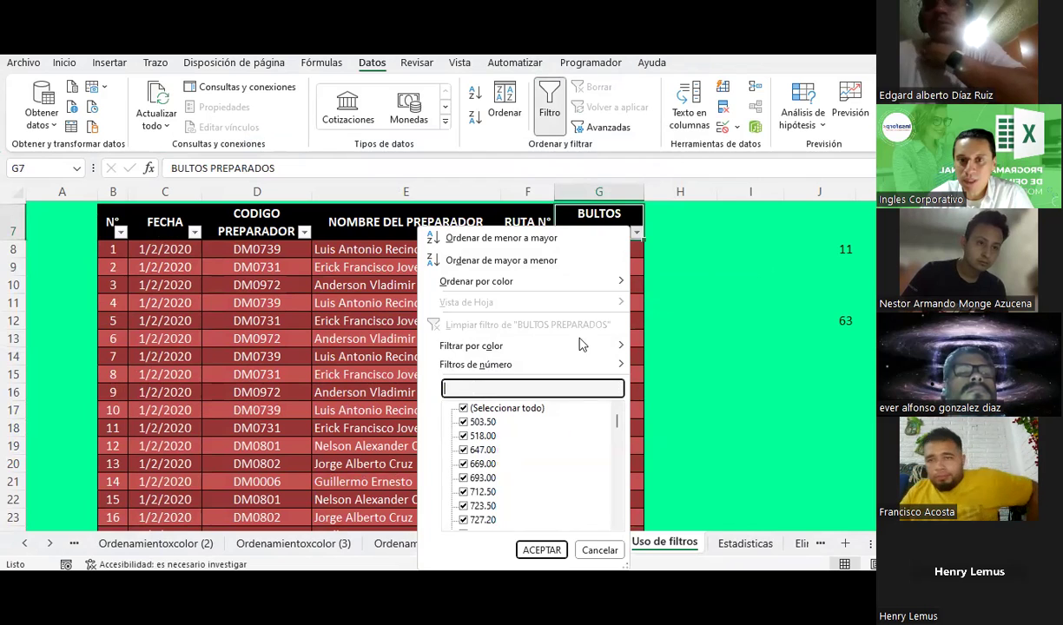
left_click(731, 345)
left_click(731, 345)
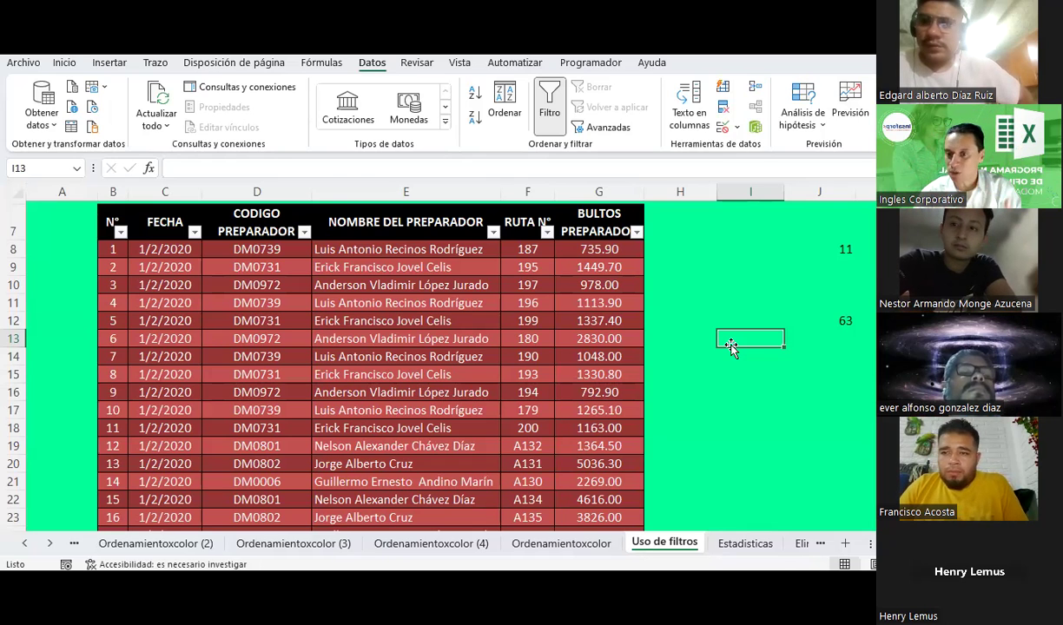
Step: Open and close the BULTOS PREPARADOS filter list a couple of times
left_click(636, 232)
left_click(658, 343)
scroll(683, 359, "up", 1)
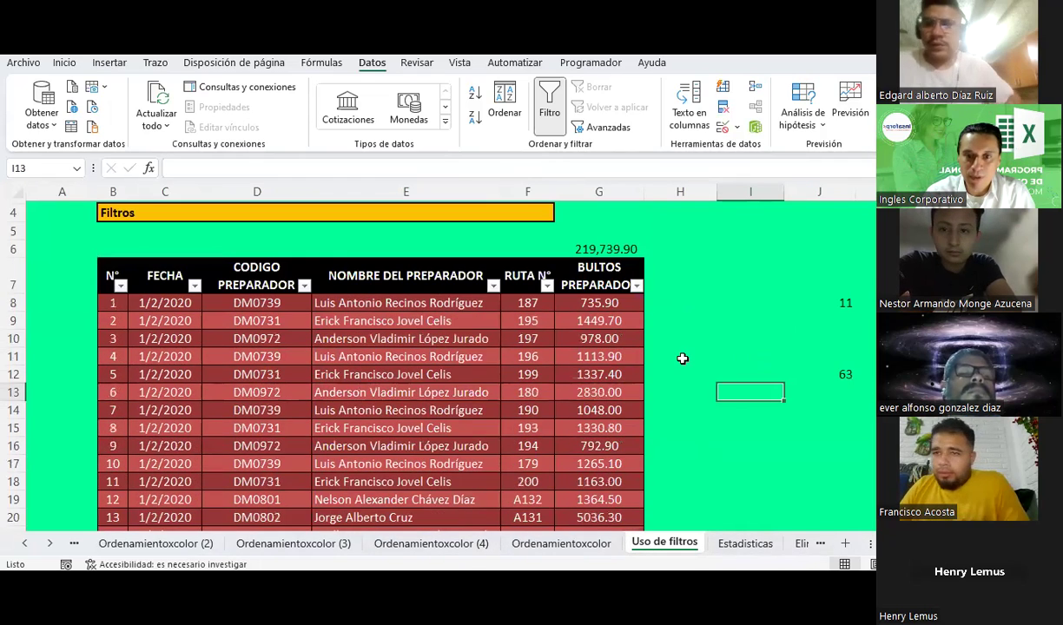
left_click(637, 284)
left_click(677, 368)
Step: Show the BULTOS PREPARADOS filter values down to the largest, 11094.00
scroll(676, 368, "down", 3)
scroll(676, 368, "down", 9)
scroll(677, 368, "down", 8)
scroll(676, 368, "down", 8)
scroll(677, 368, "down", 4)
scroll(676, 368, "up", 5)
scroll(677, 369, "up", 6)
scroll(677, 368, "up", 7)
scroll(676, 368, "up", 12)
scroll(676, 368, "up", 3)
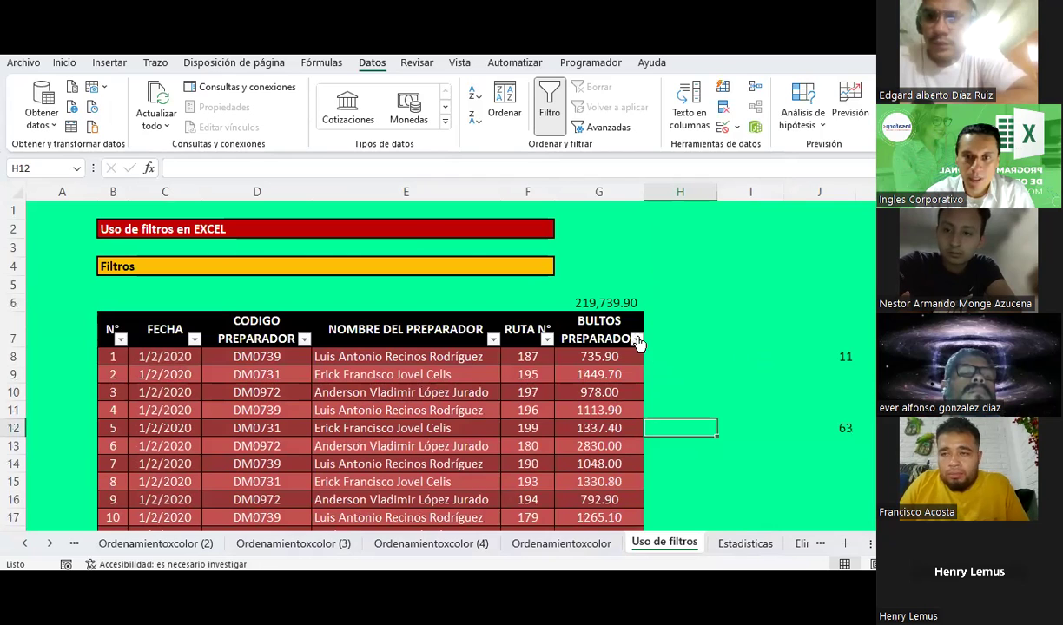
left_click(638, 340)
left_click_drag(619, 430, 613, 530)
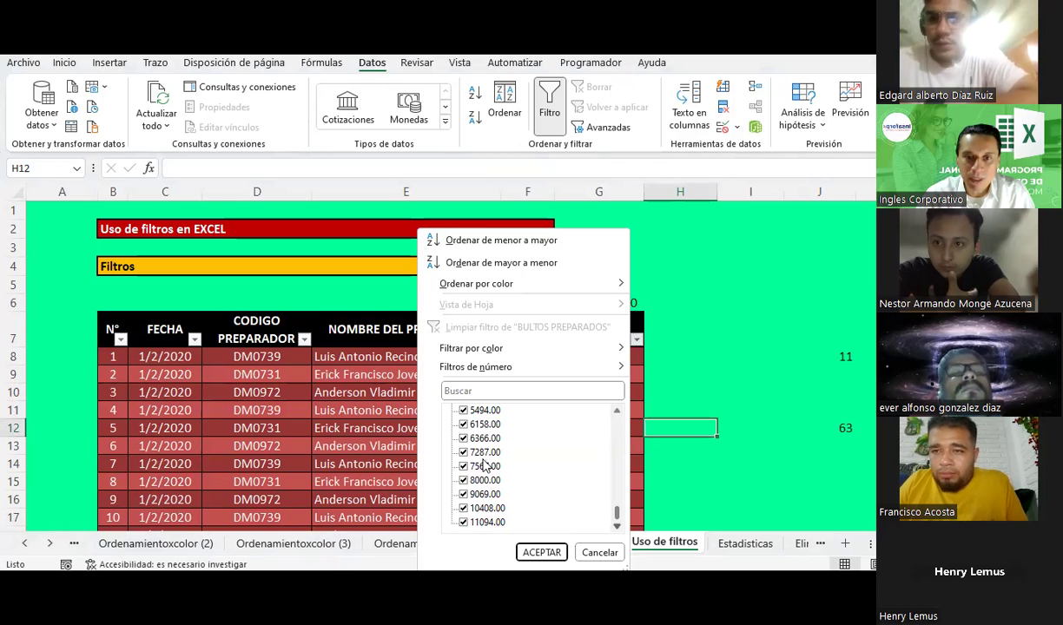
Step: Filter BULTOS PREPARADOS to values equal to 978 or greater than 7000
left_click(594, 558)
left_click(637, 338)
mouse_move(547, 376)
left_click(678, 373)
left_click(365, 190)
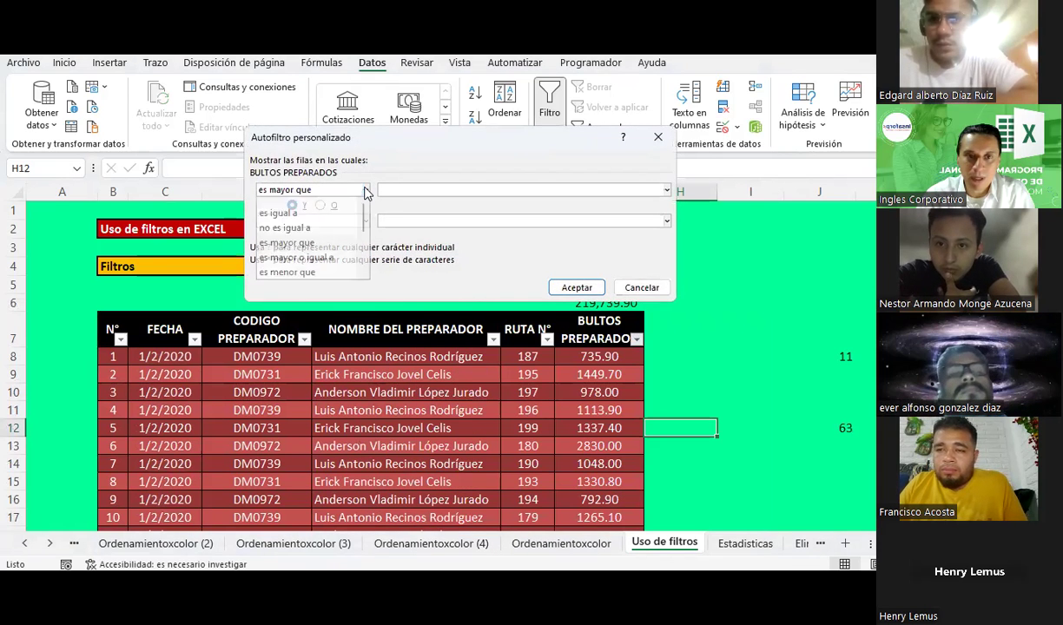
left_click(296, 212)
left_click(410, 190)
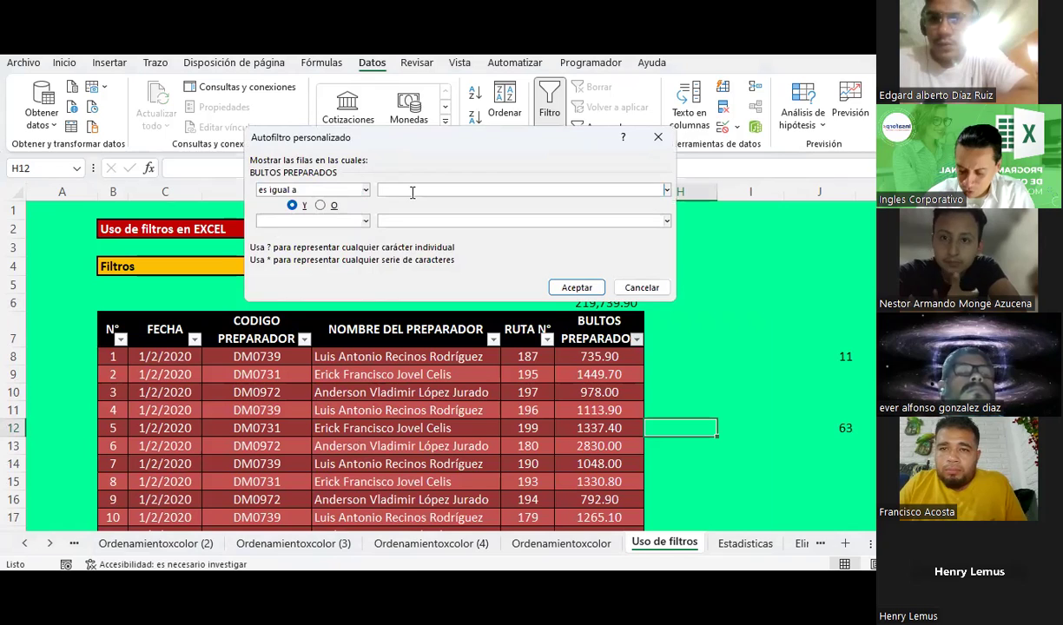
type("978")
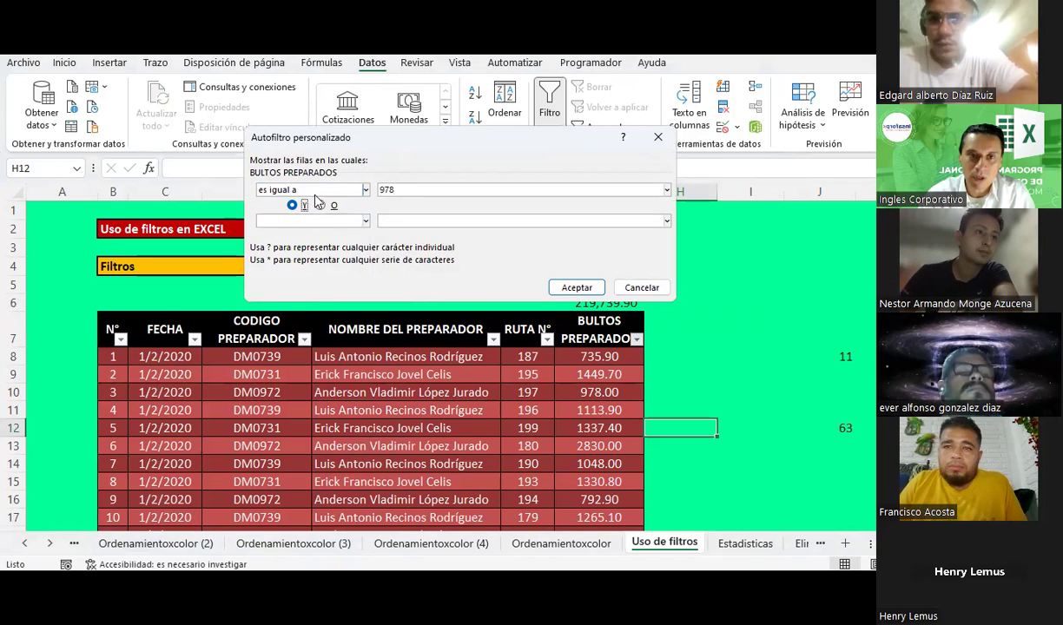
left_click(366, 222)
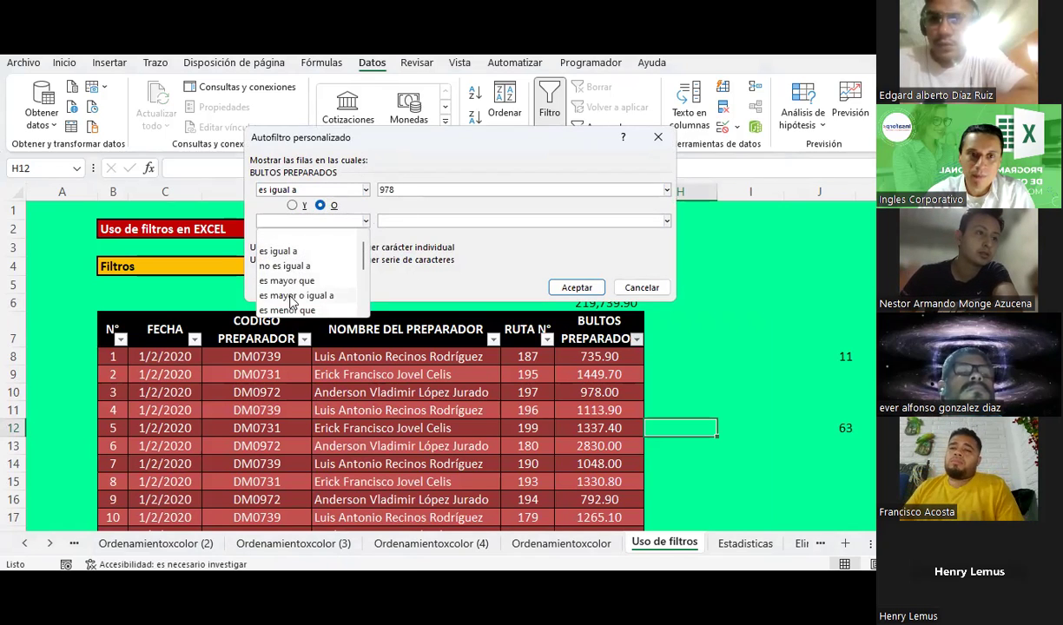
left_click(299, 280)
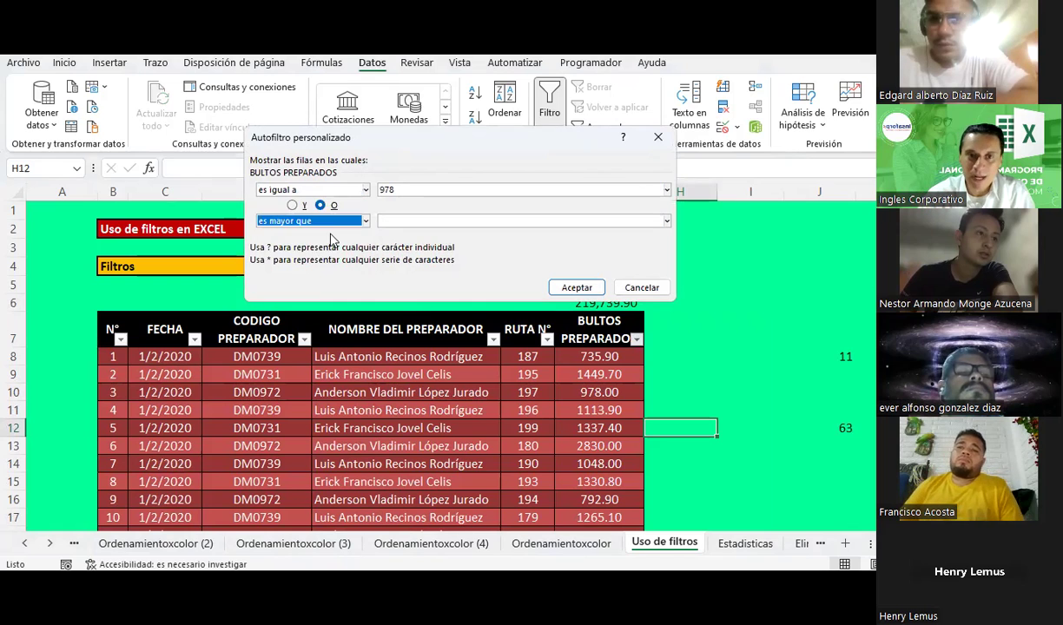
left_click(390, 222)
type("7000")
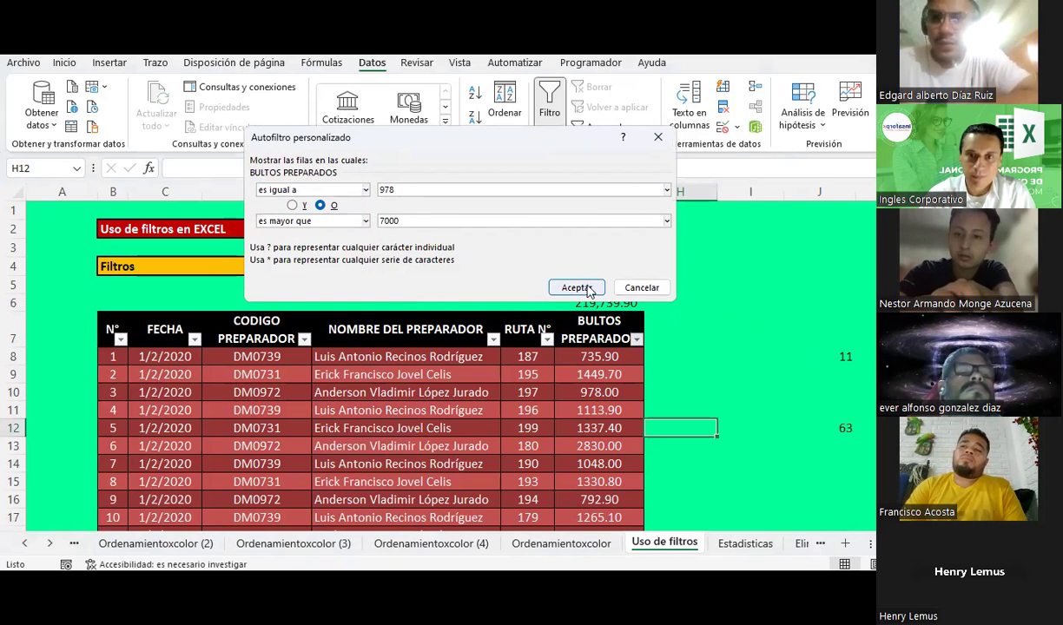
left_click(577, 287)
Step: Check the six matching BULTOS PREPARADOS values, then clear that column's filter
scroll(710, 382, "down", 1)
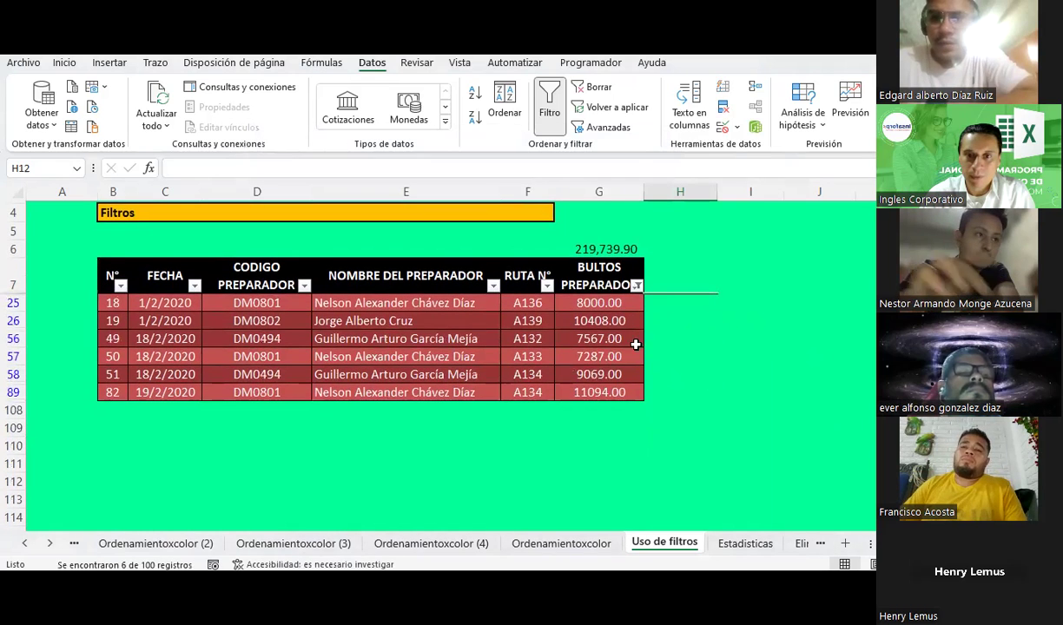
left_click_drag(624, 308, 613, 391)
left_click(699, 483)
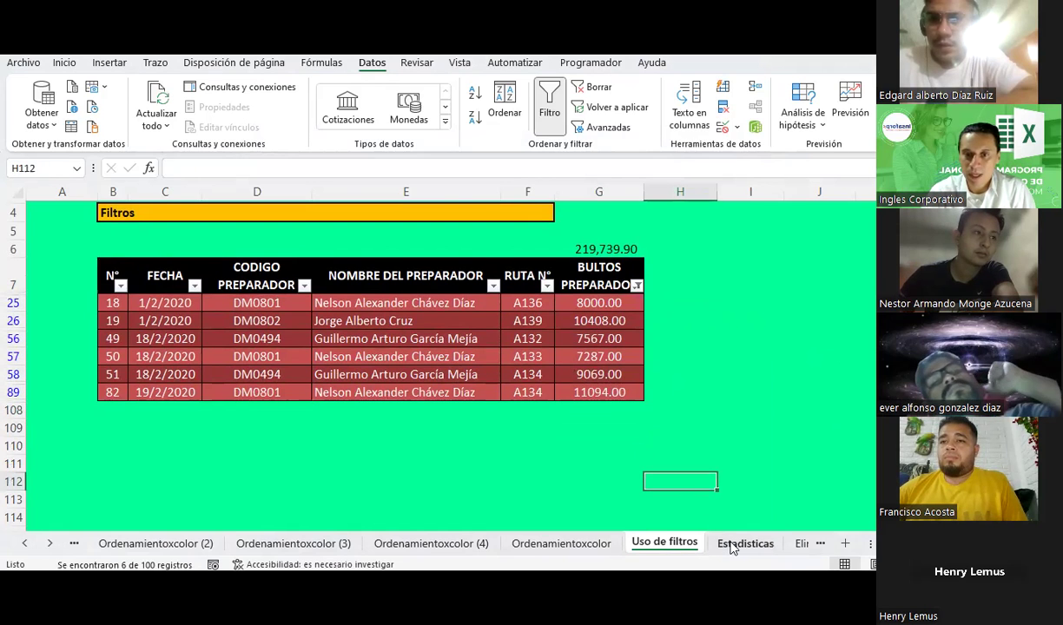
left_click(636, 285)
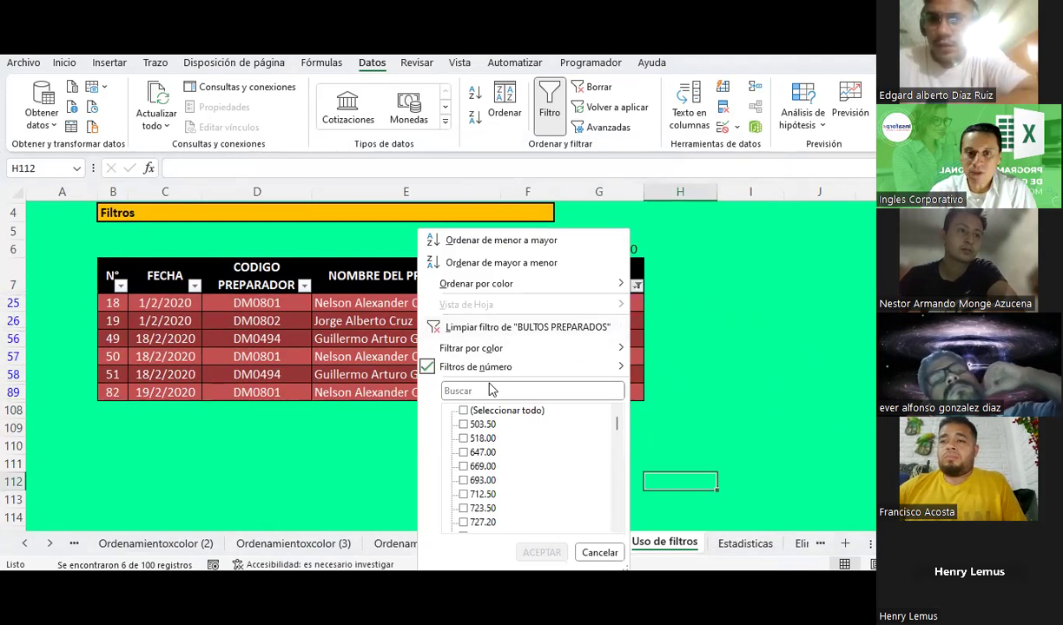
left_click(464, 424)
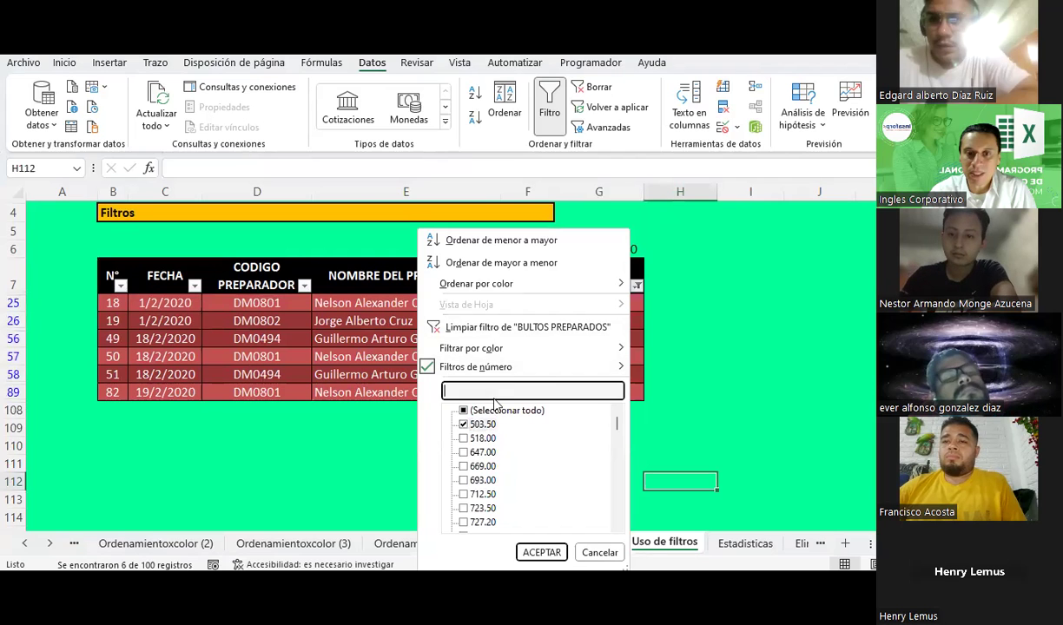
left_click(527, 327)
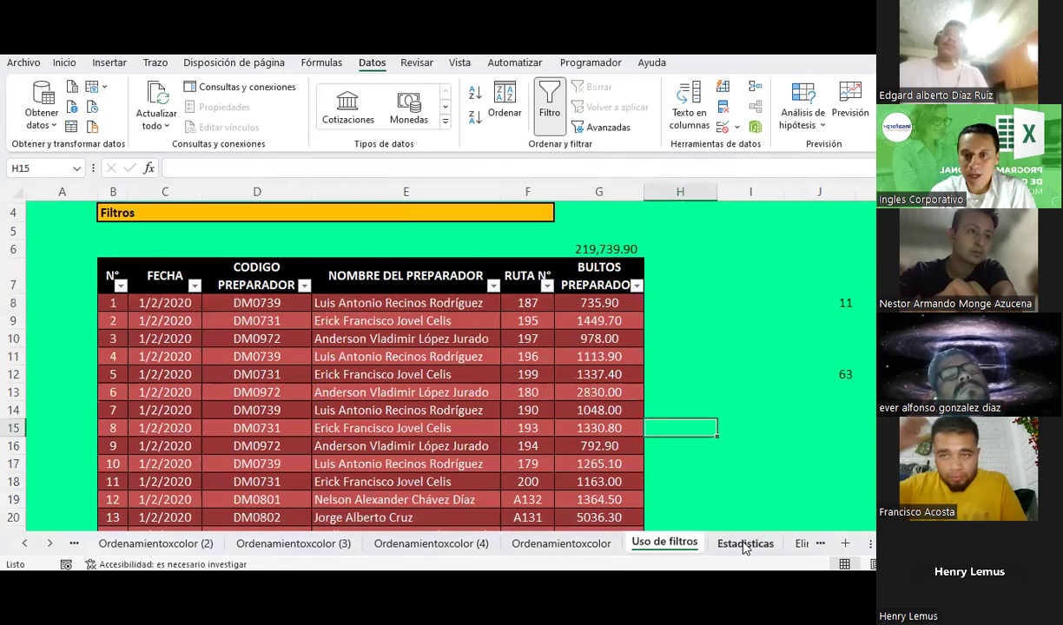
Step: Delete the route counts in F7:P17 on the Estadísticas sheet
left_click(745, 542)
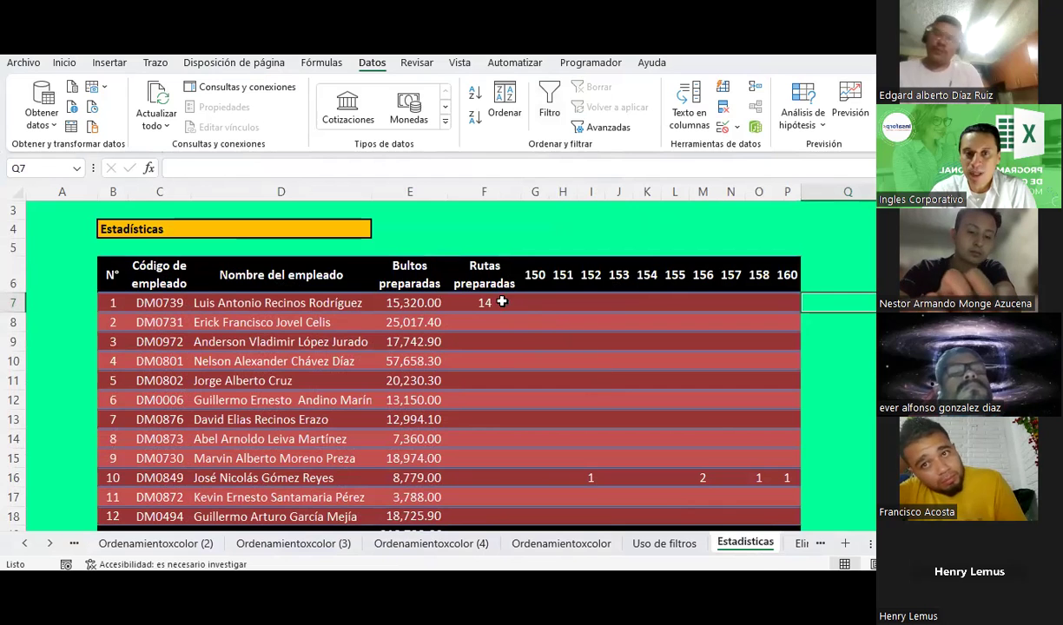
left_click_drag(500, 302, 788, 502)
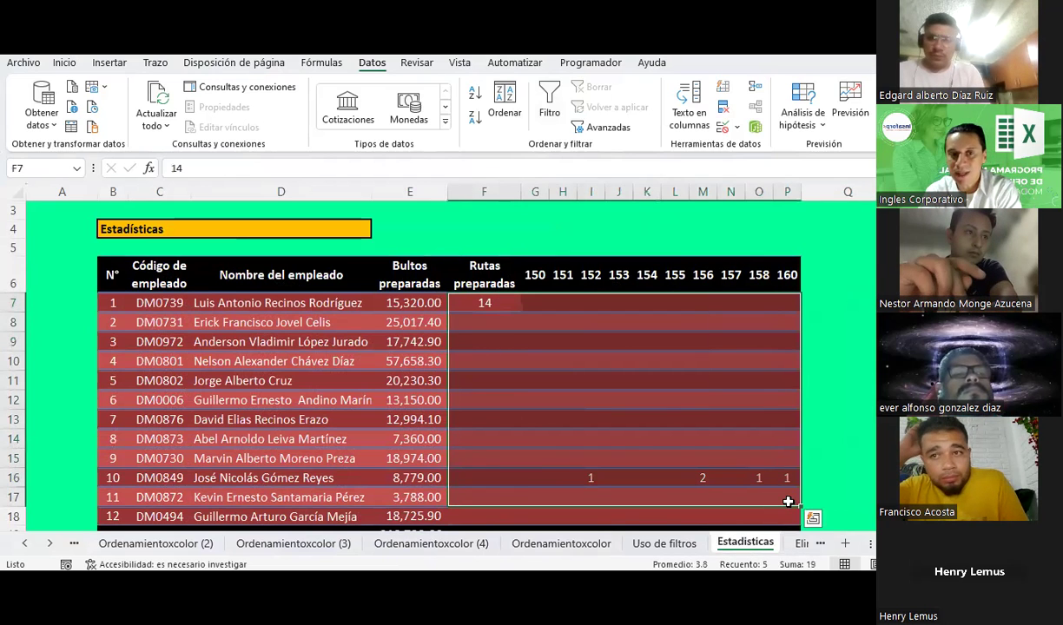
key("Delete")
left_click(307, 310)
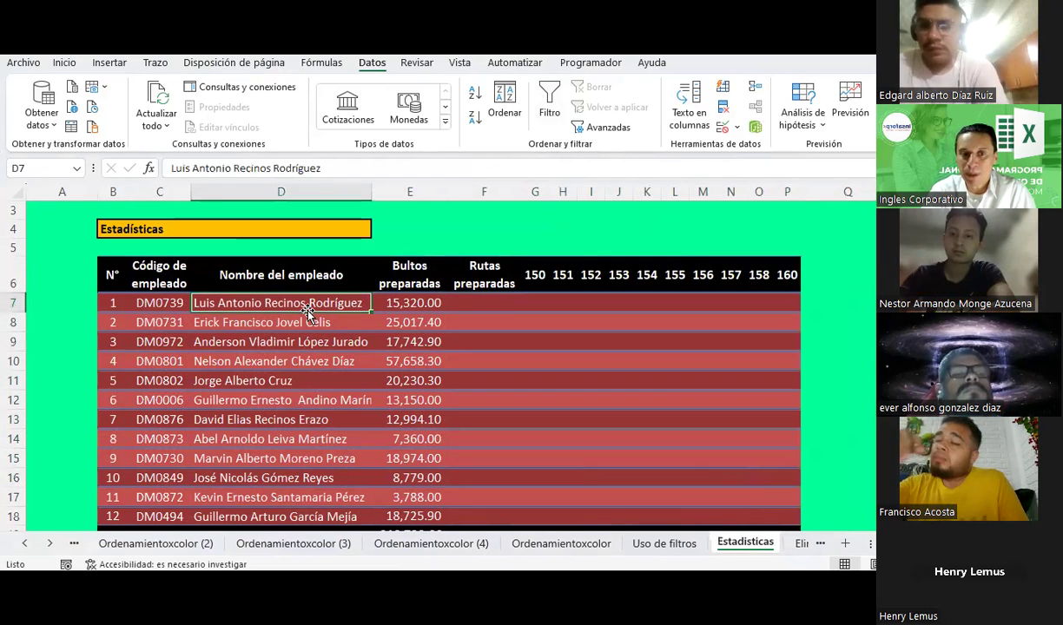
Step: Return to Uso de filtros and open the NOMBRE DEL PREPARADOR filter
left_click(684, 542)
left_click(399, 321)
left_click(492, 285)
Step: Filter to one preparer's rows and select the RUTA N° cells, counting 14 routes
left_click(346, 392)
type("luis")
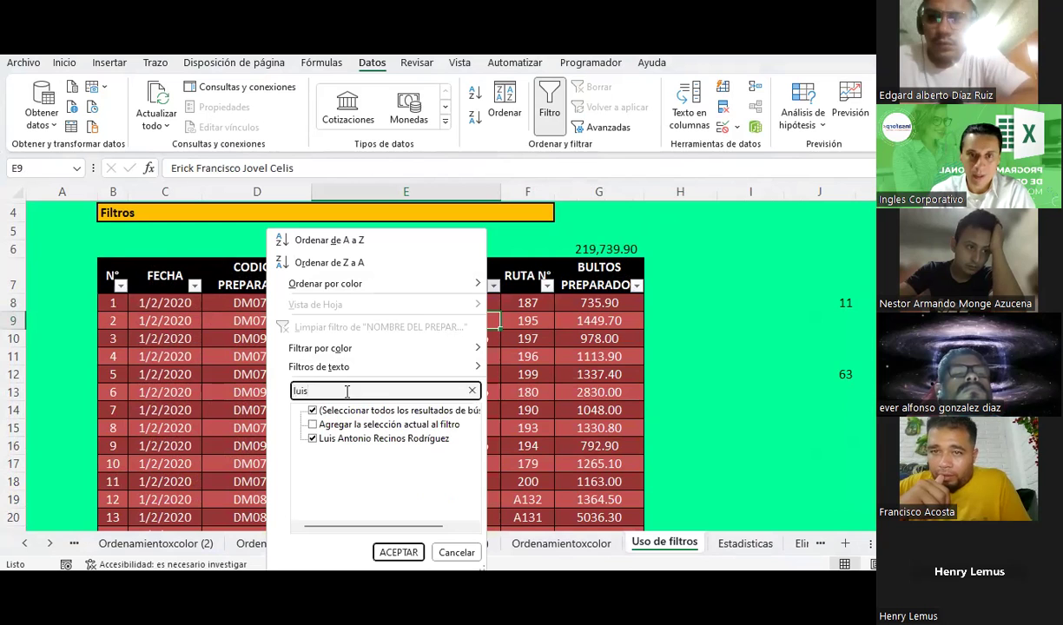
left_click(398, 553)
scroll(430, 375, "down", 1)
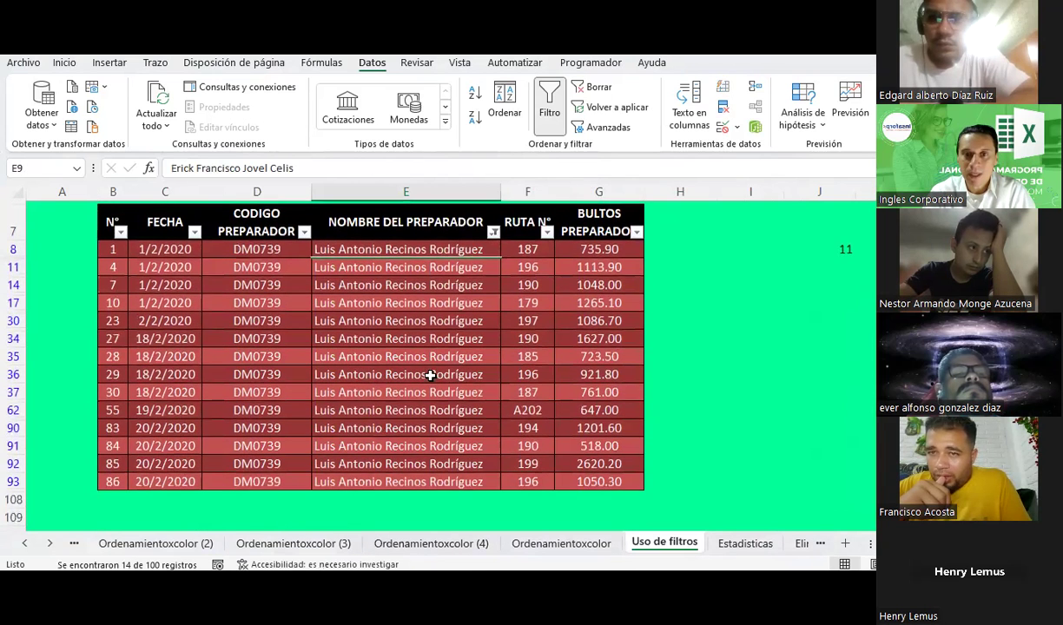
left_click_drag(521, 247, 522, 484)
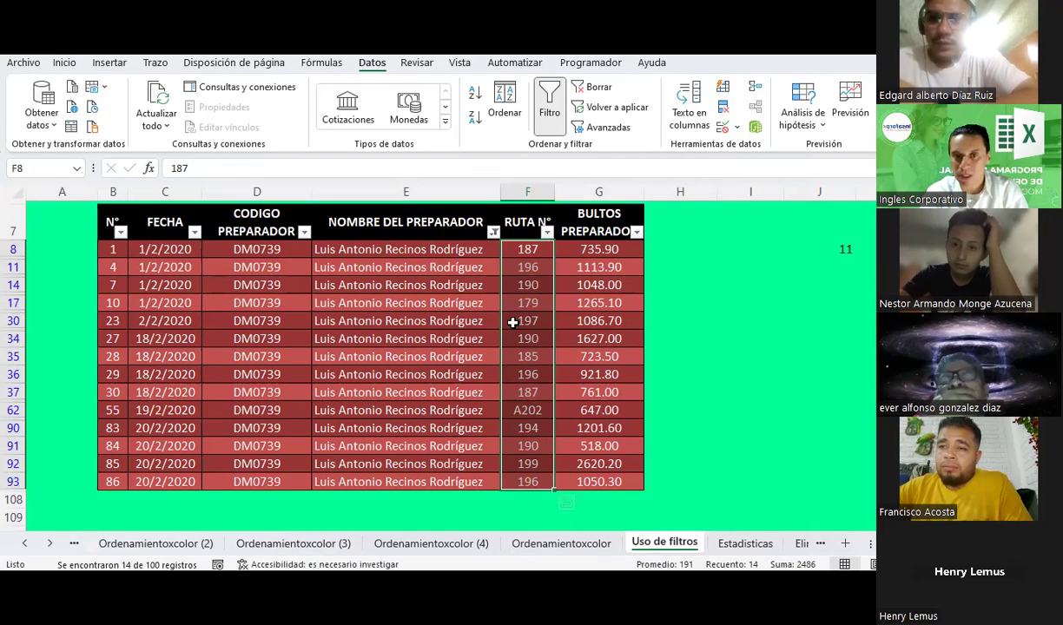
left_click(819, 322)
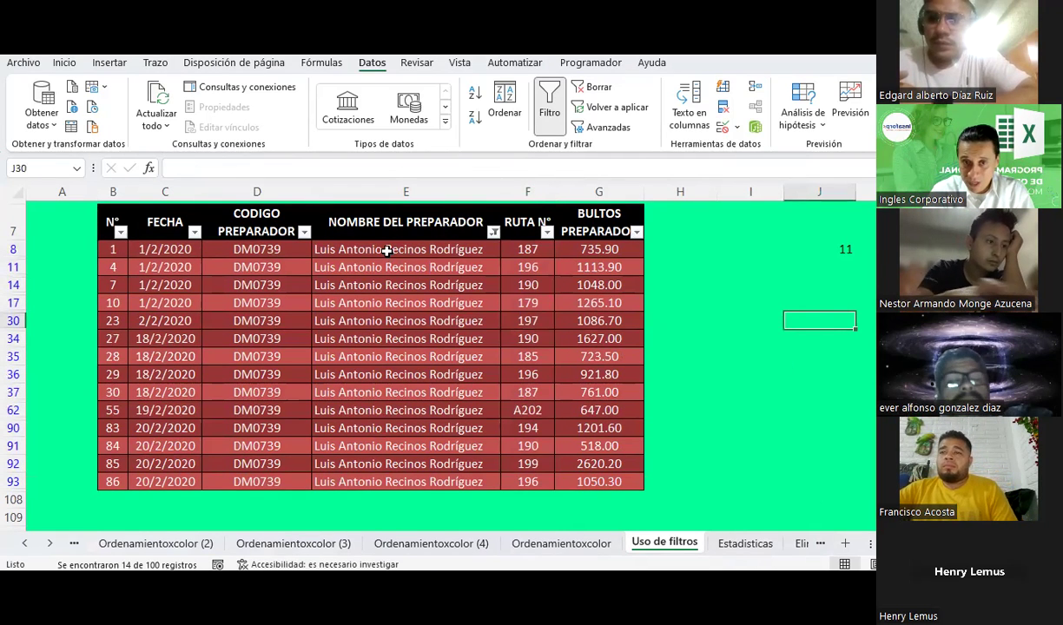
left_click_drag(529, 249, 532, 483)
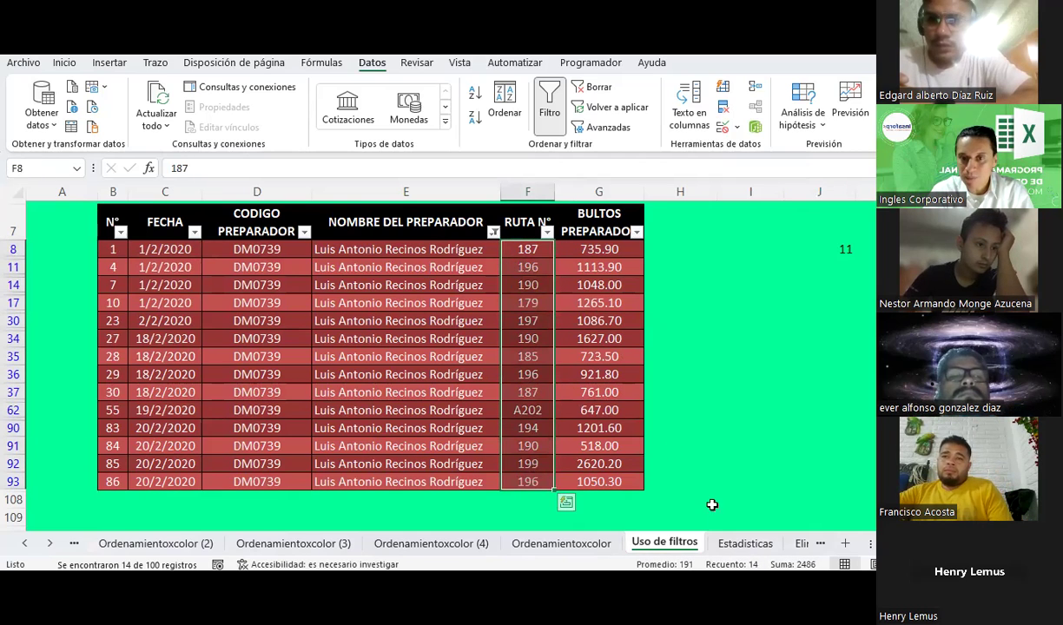
mouse_move(742, 608)
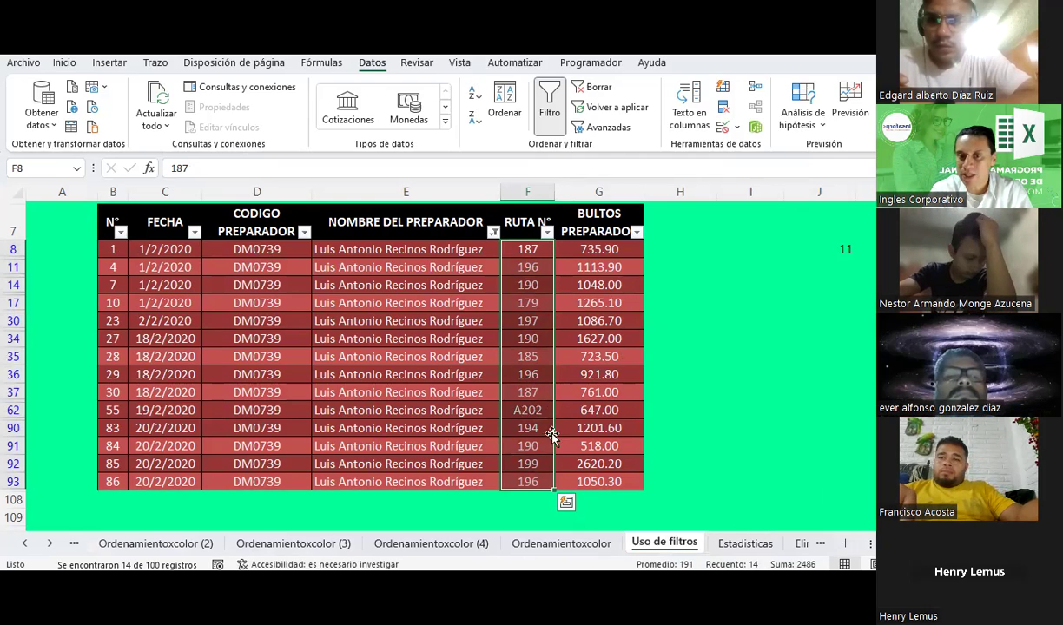
Step: Enter 14 as the first employee's Rutas preparadas in Estadísticas F7
left_click(719, 547)
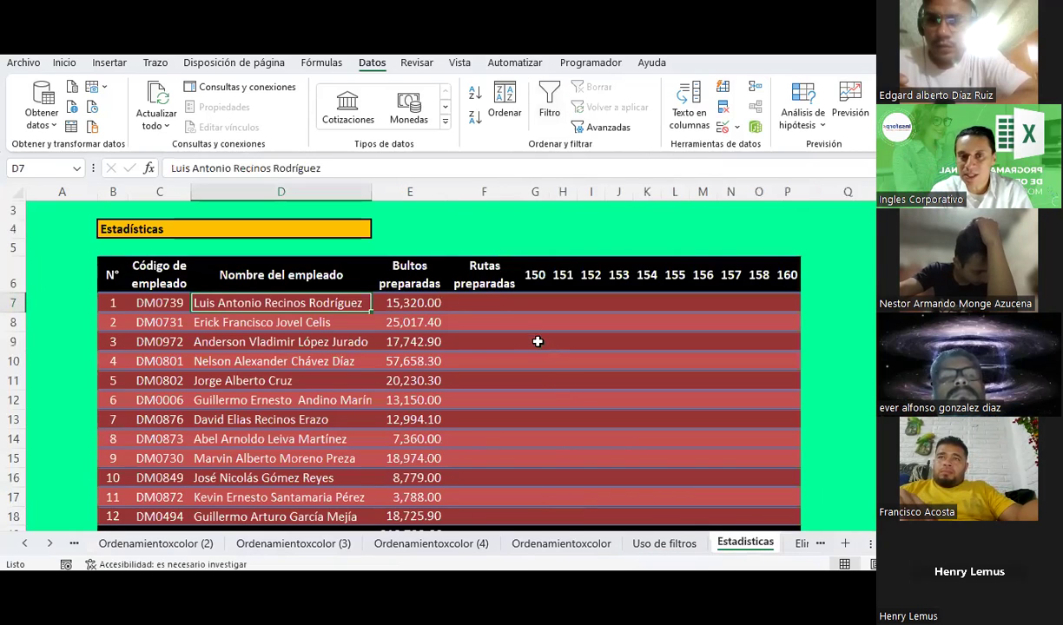
left_click(498, 301)
type("14")
key("Return")
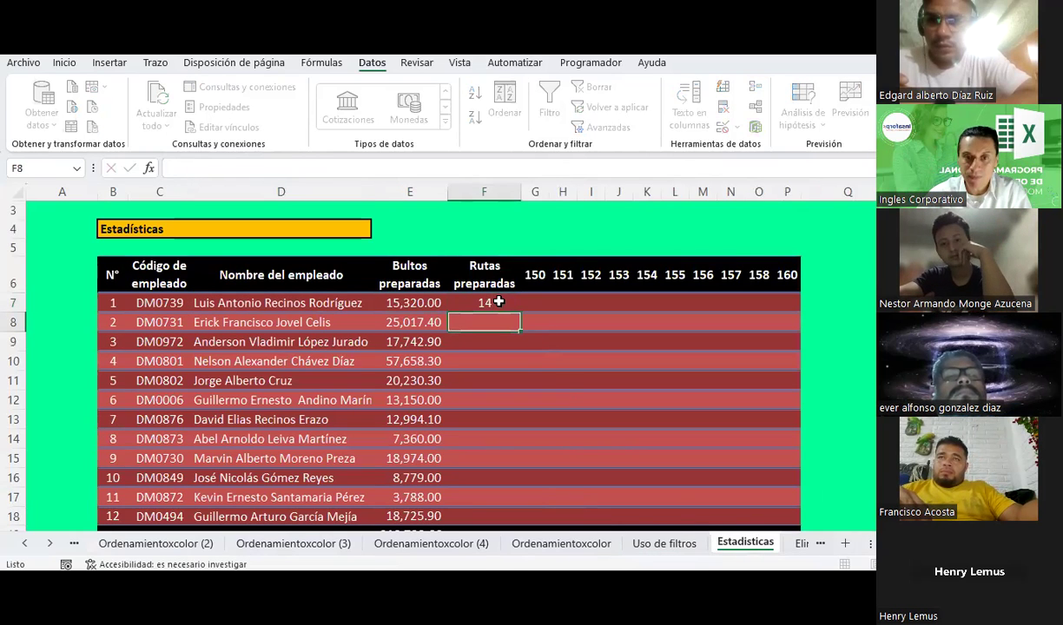
Step: Filter Uso de filtros to the second preparer and count their rows
left_click(665, 544)
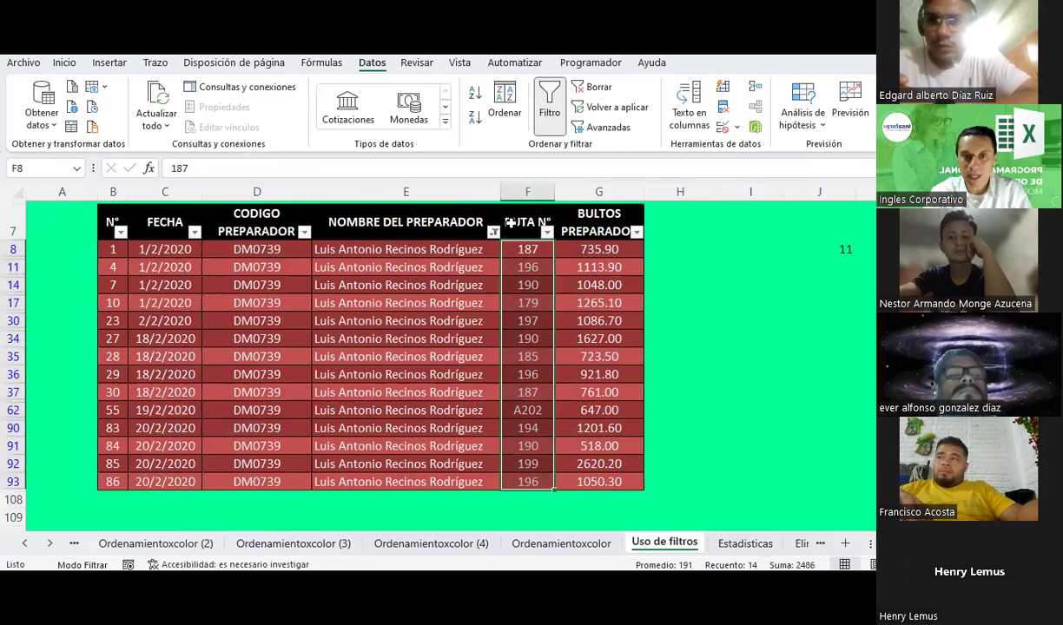
left_click(493, 233)
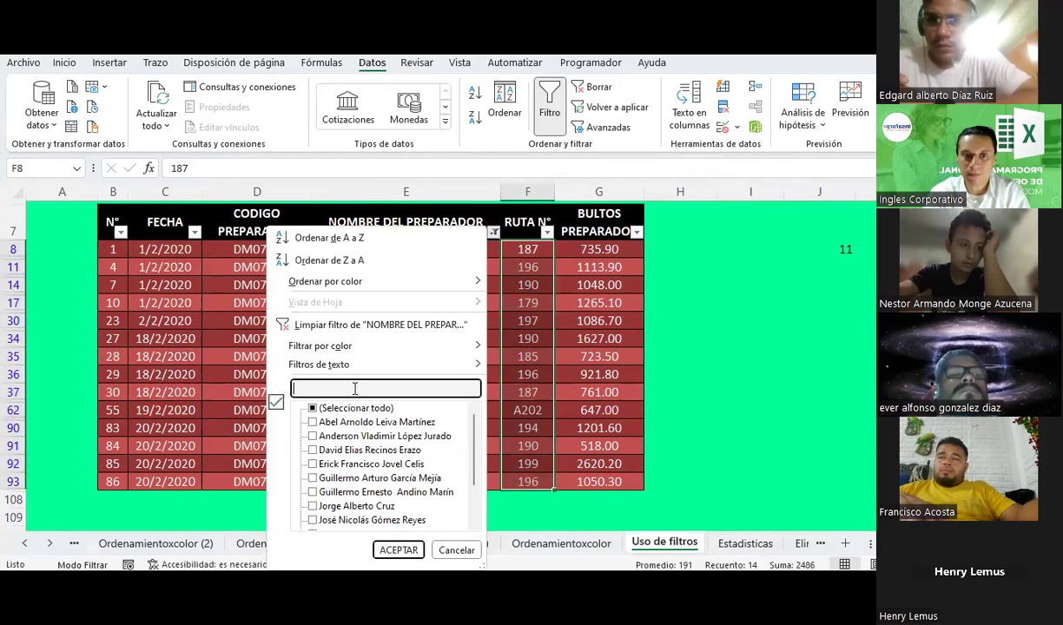
type("r")
key("BackSpace")
type("erick")
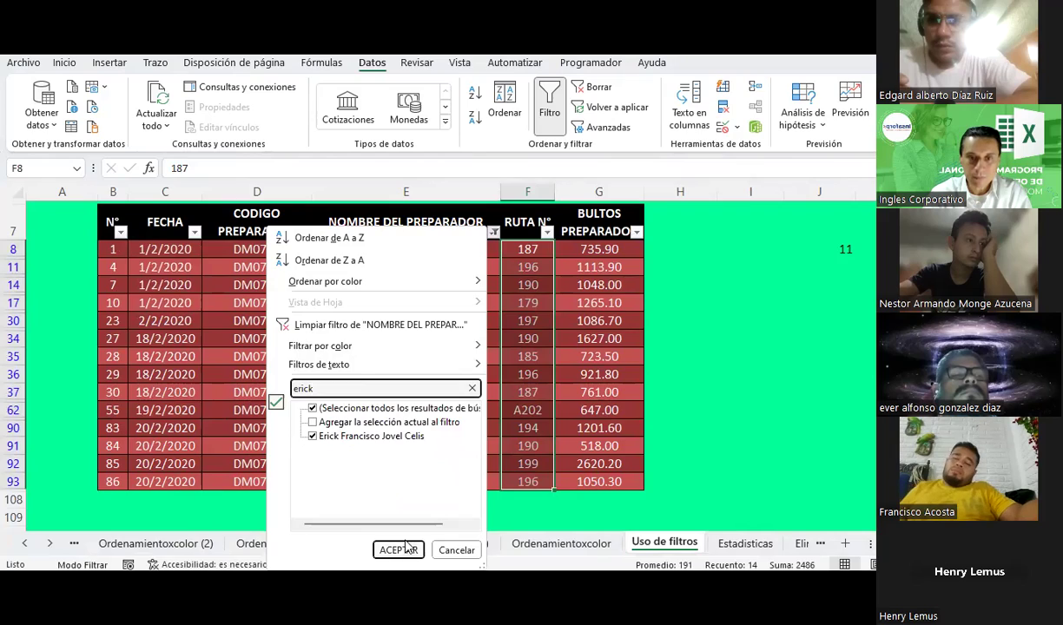
left_click(406, 550)
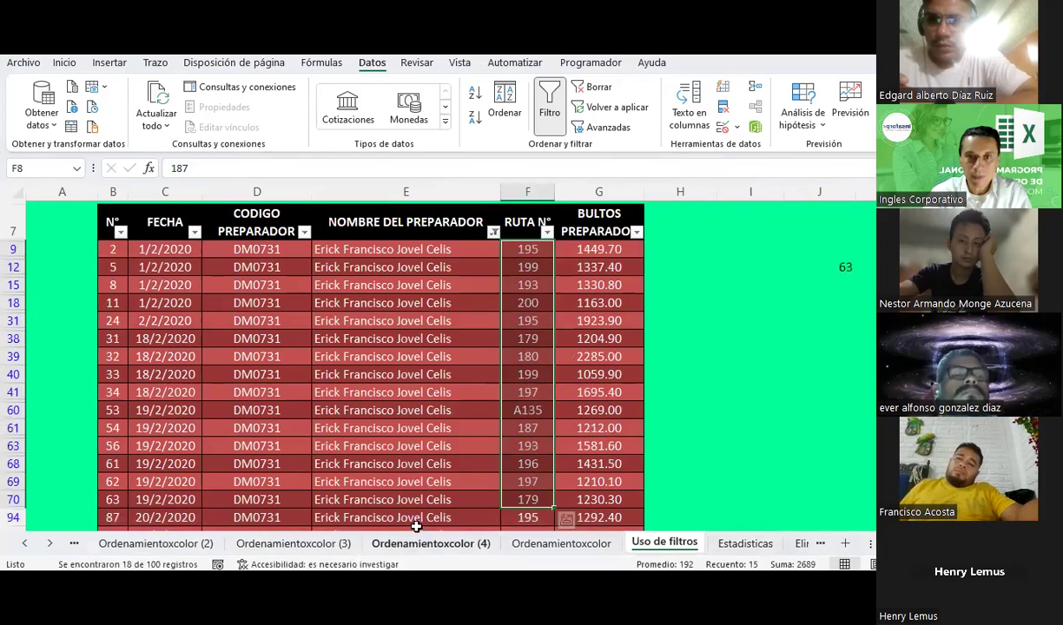
scroll(521, 417, "down", 1)
scroll(605, 291, "up", 2)
left_click_drag(605, 303, 602, 534)
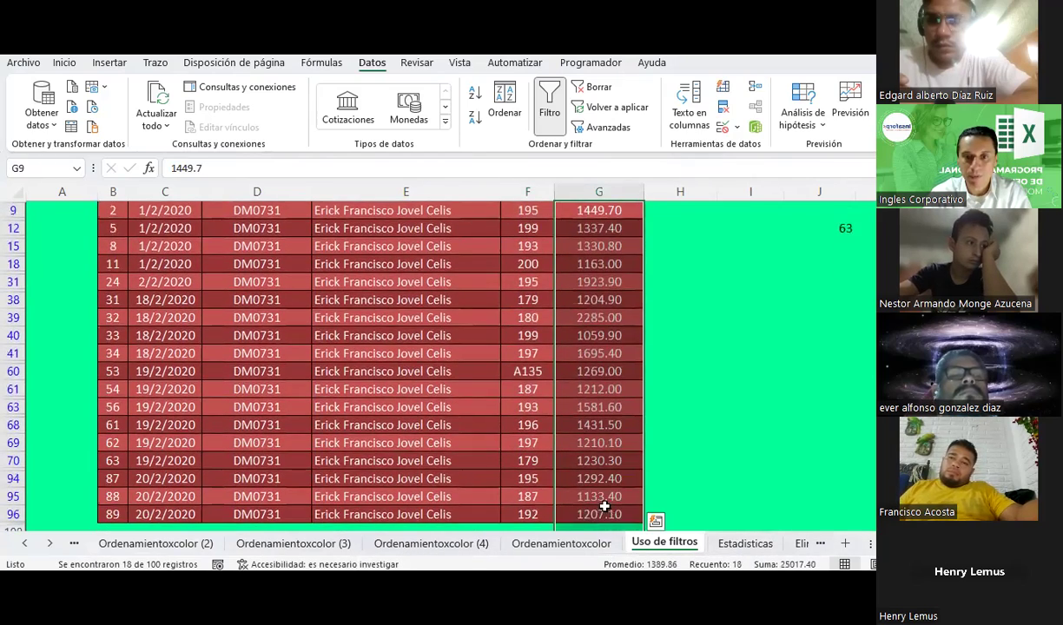
Step: Enter 18 as the second employee's Rutas preparadas on Estadísticas
left_click(734, 543)
type("18")
key("Return")
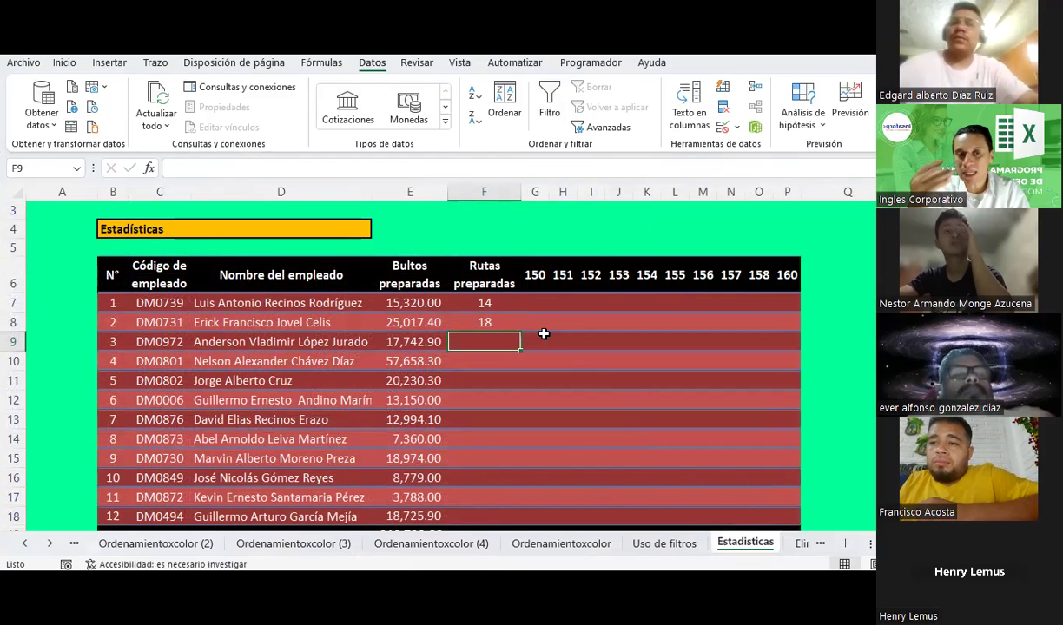
scroll(530, 316, "down", 2)
Step: Read the data-validation instructions for the route columns on Estadísticas
key("Down")
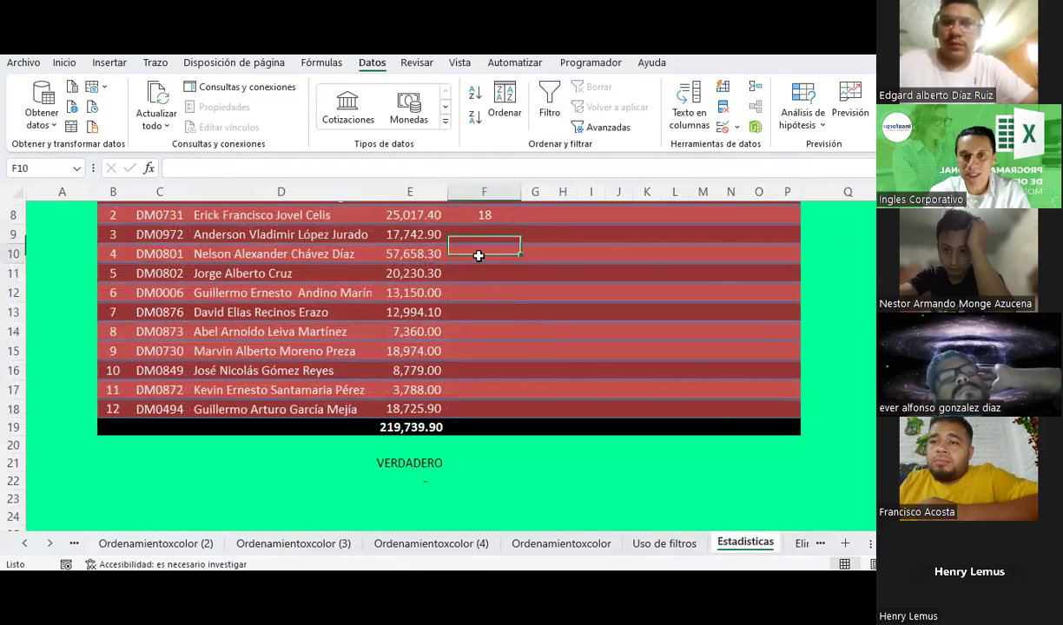
key("Down")
key("Down")
key("Down")
scroll(639, 443, "up", 3)
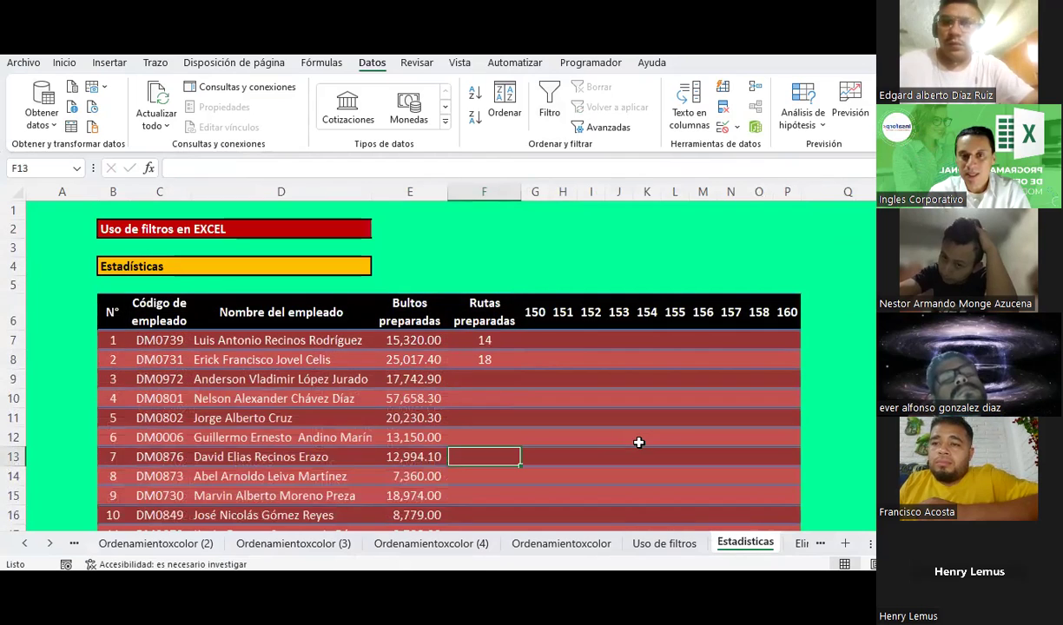
left_click(531, 314)
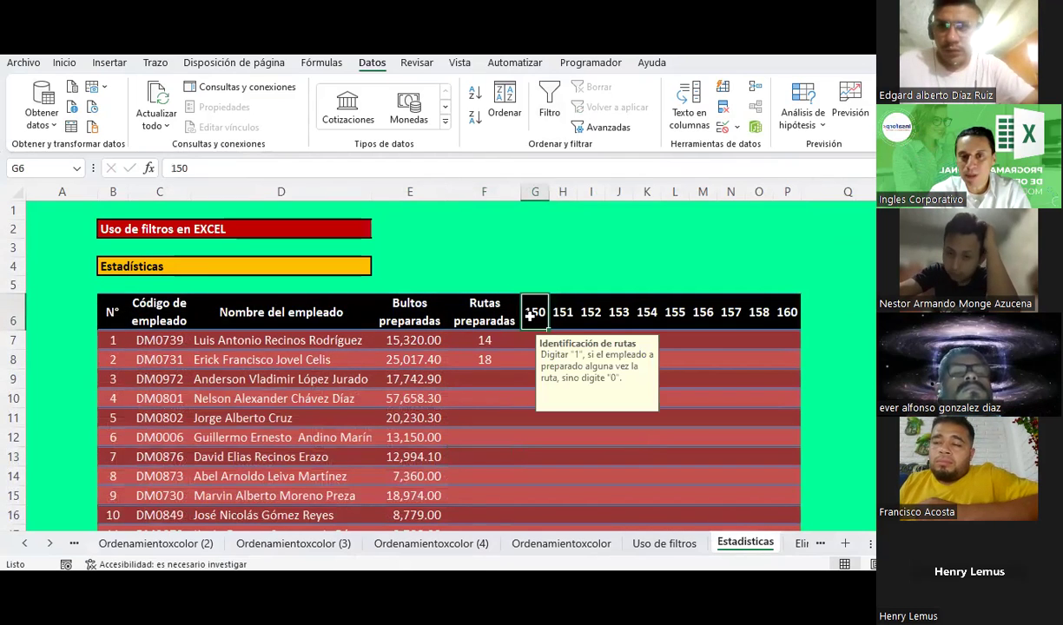
left_click(480, 342)
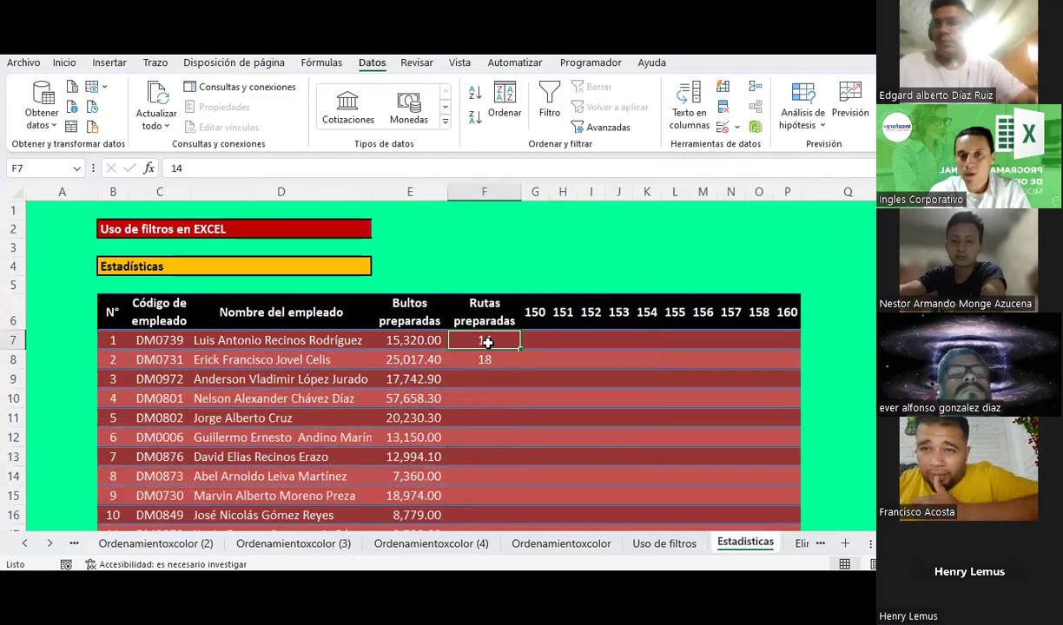
left_click(535, 334)
left_click(563, 339)
scroll(525, 384, "down", 3)
scroll(525, 385, "up", 2)
scroll(525, 385, "up", 1)
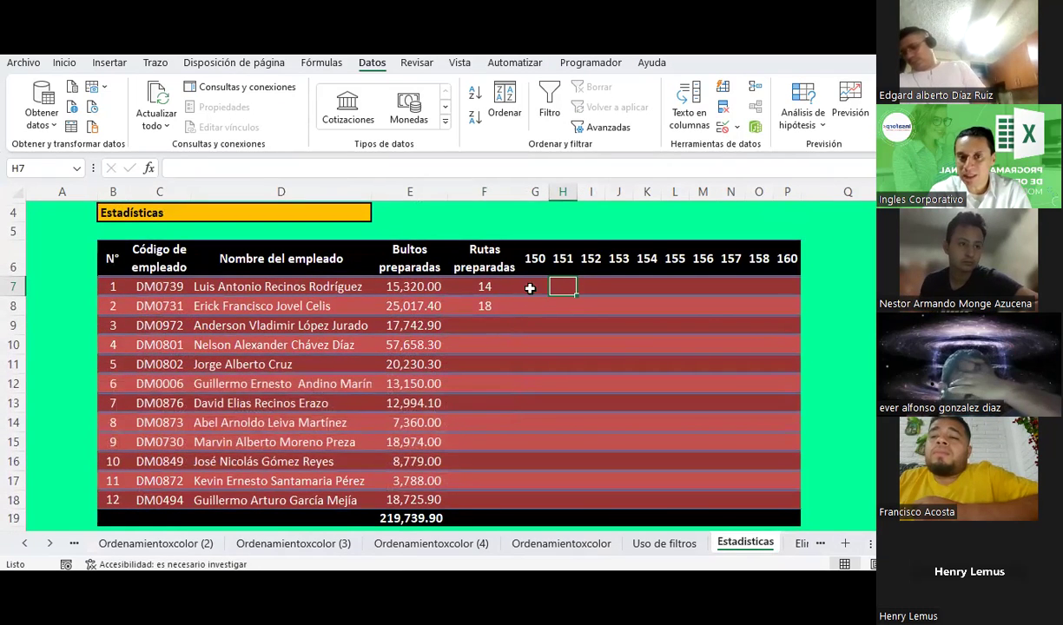
Step: Review the route headers 150 to 160 and the names of employees 8 to 11
left_click_drag(532, 259, 776, 270)
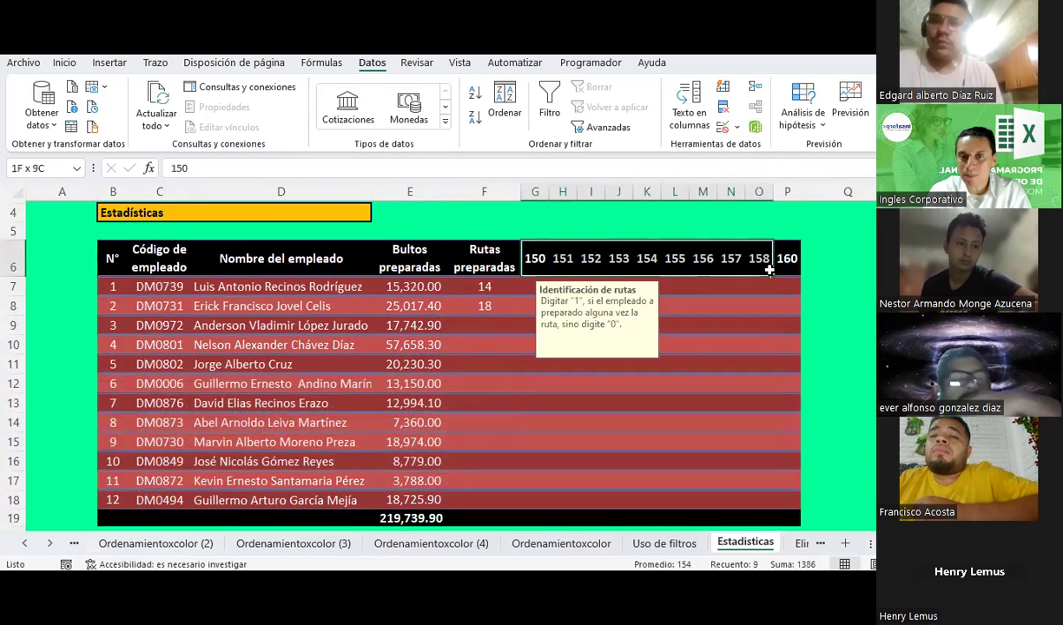
left_click(239, 478)
scroll(251, 430, "down", 2)
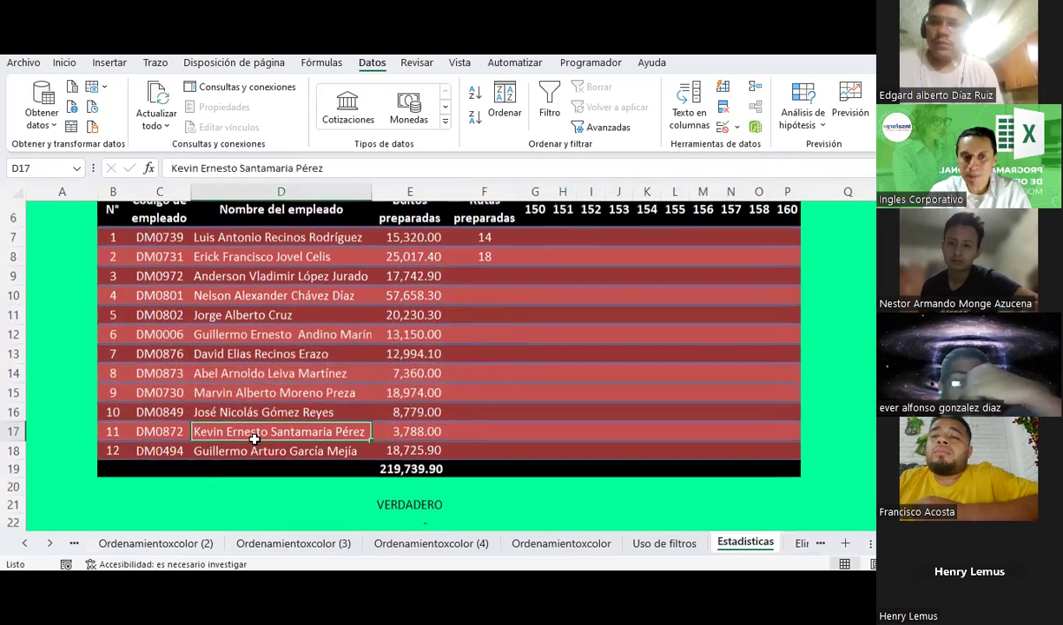
left_click_drag(231, 370, 229, 401)
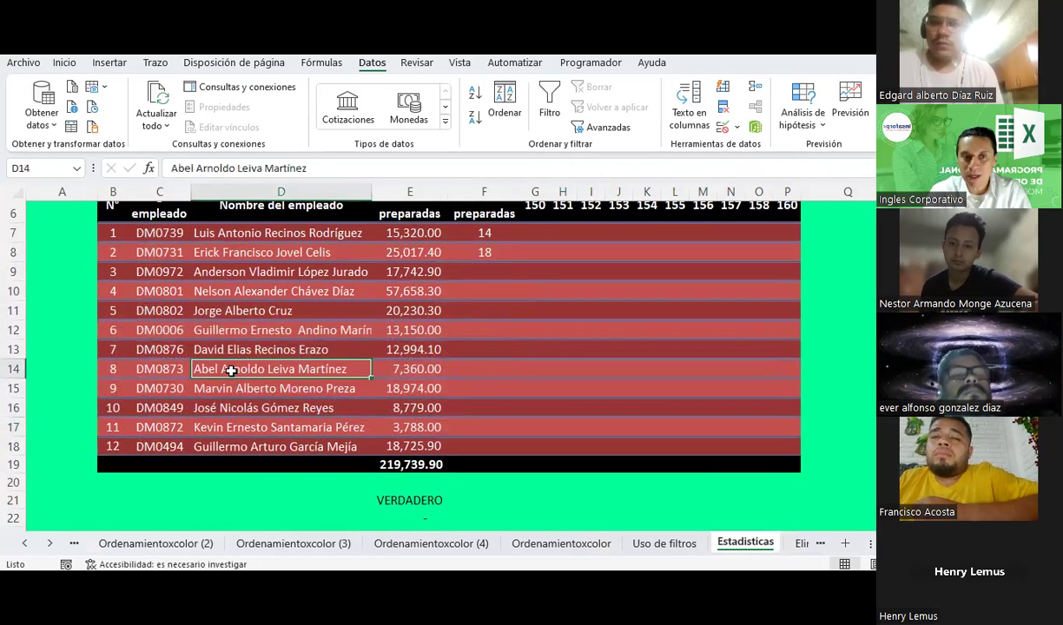
Step: Filter NOMBRE DEL PREPARADOR to employee 9 and count the nine rows
left_click(652, 544)
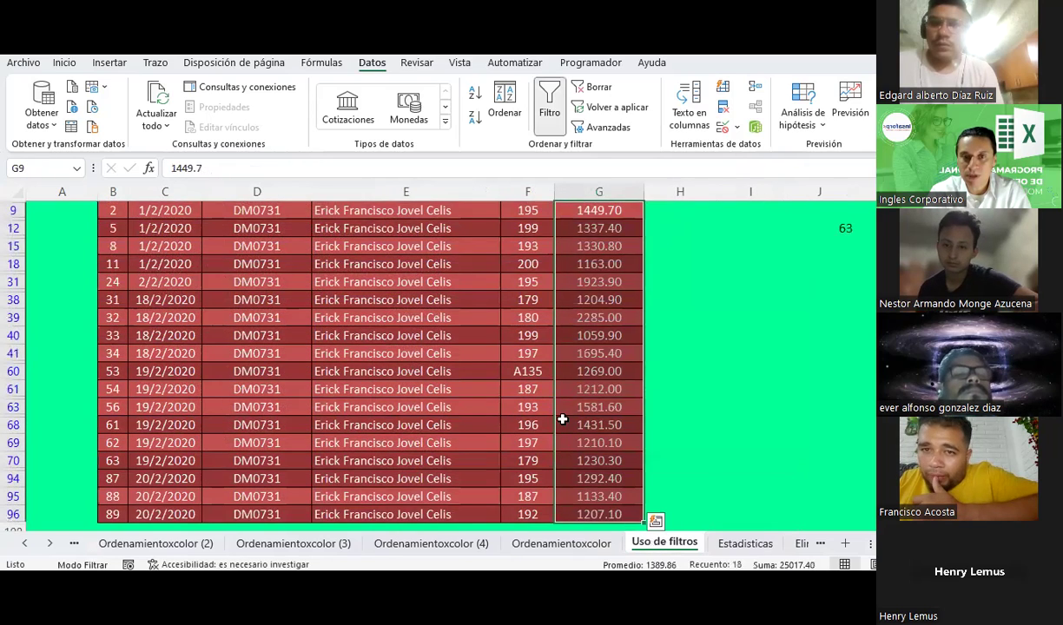
scroll(528, 373, "up", 2)
left_click(494, 301)
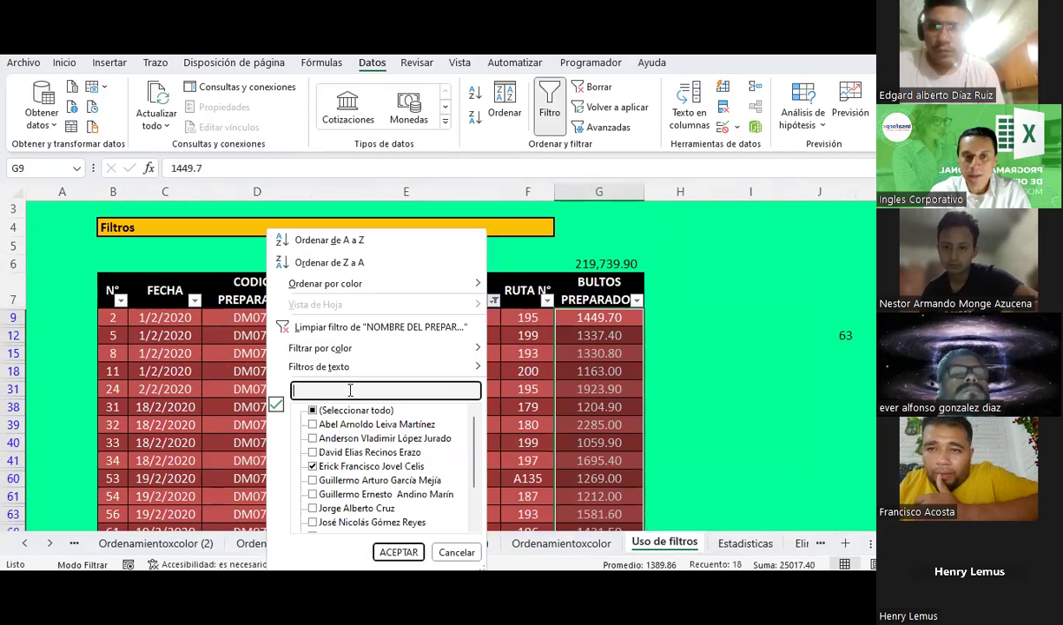
type("marvin")
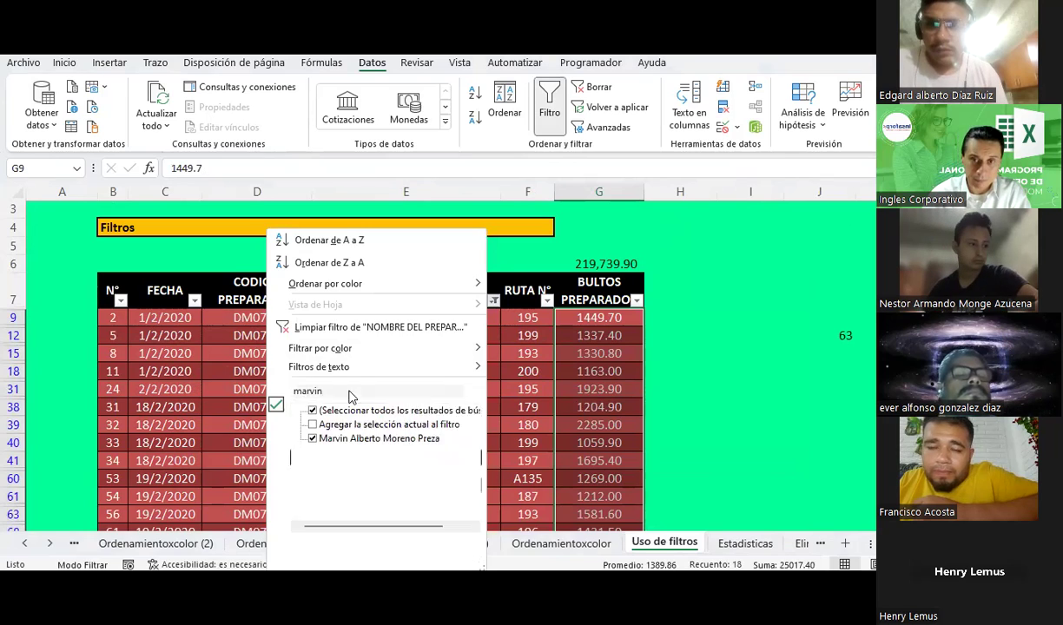
key("Return")
left_click_drag(599, 318, 611, 460)
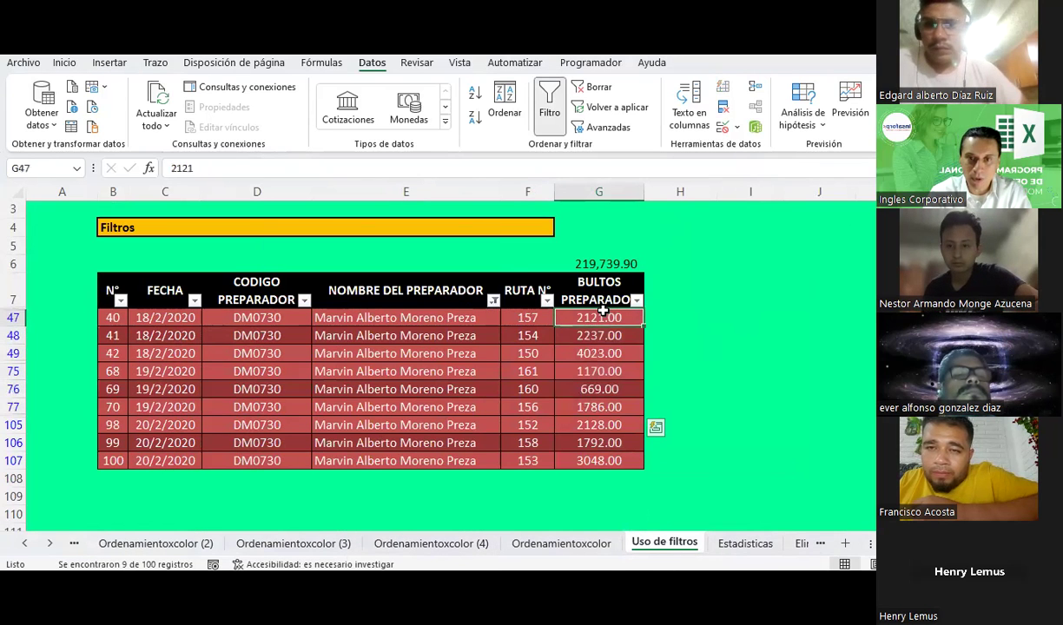
Step: Enter 9 as employee 9's Rutas preparadas on Estadísticas and return to Uso de filtros
left_click(729, 543)
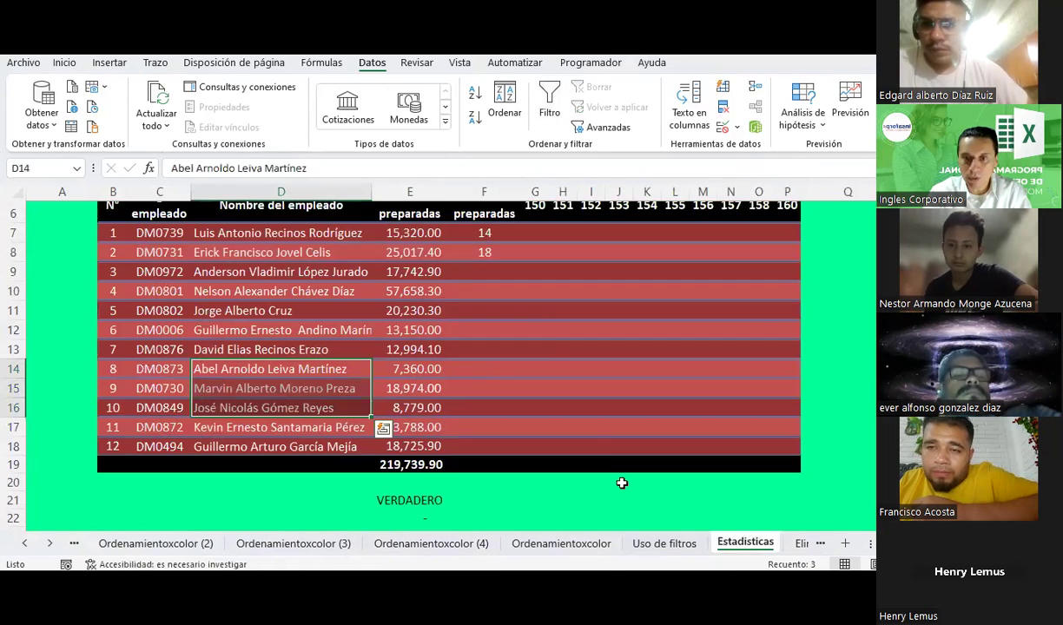
left_click(465, 387)
type("9")
key("Return")
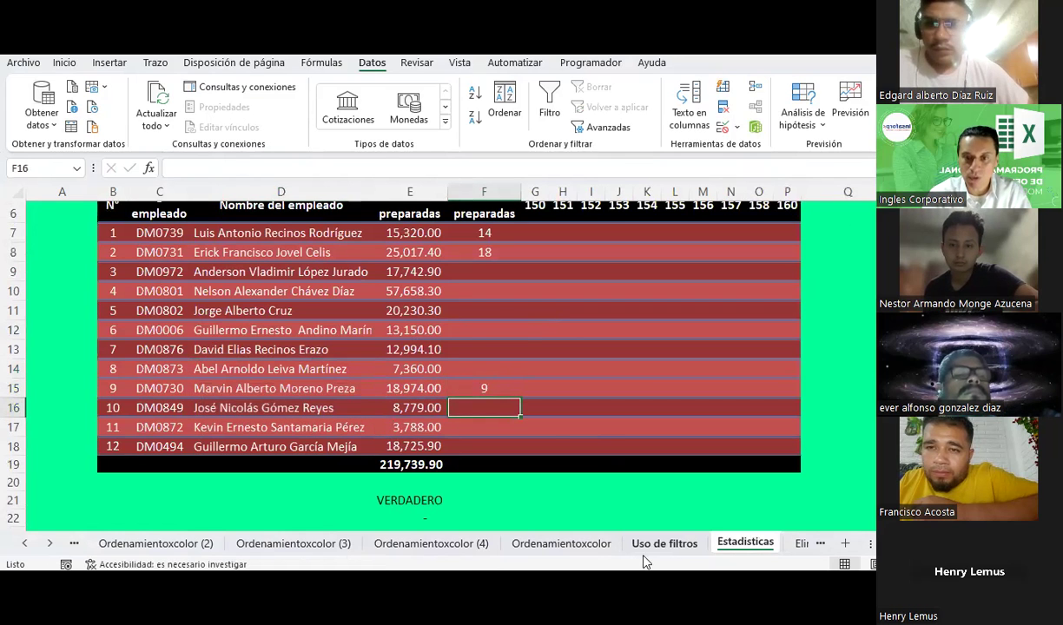
left_click(660, 544)
left_click(576, 326)
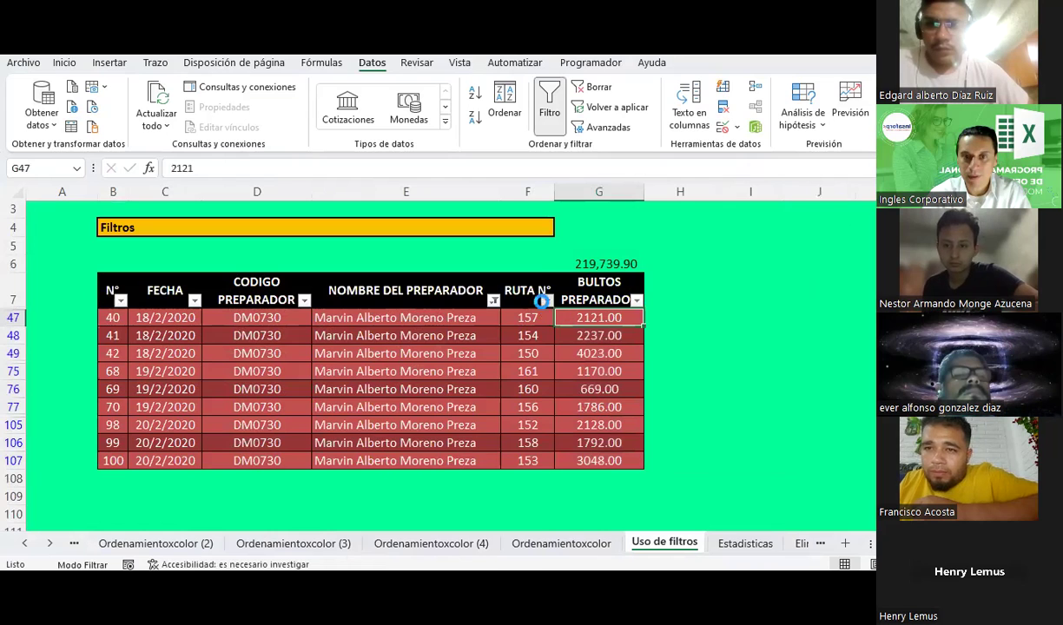
Step: Filter RUTA N° to route 150 and flag employee 9's route 150 with 1
left_click(544, 300)
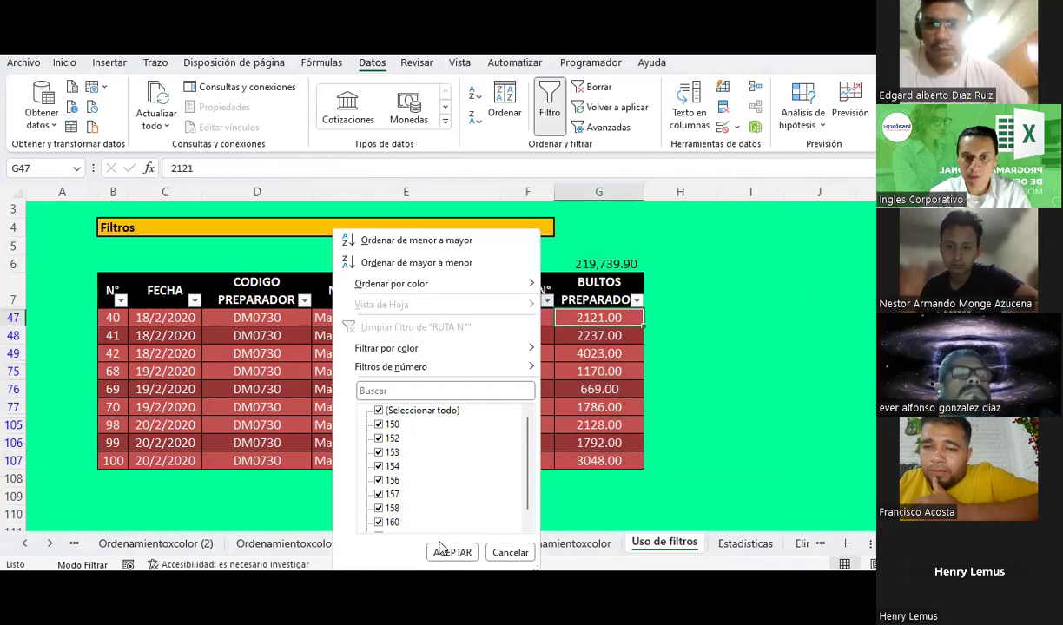
left_click(379, 411)
left_click(379, 425)
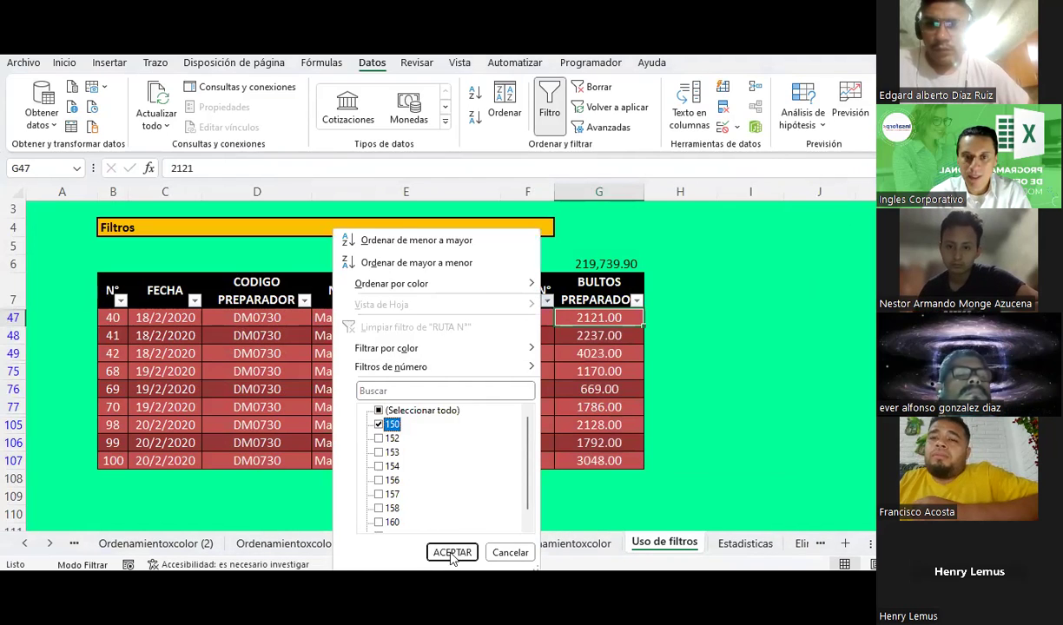
left_click(451, 553)
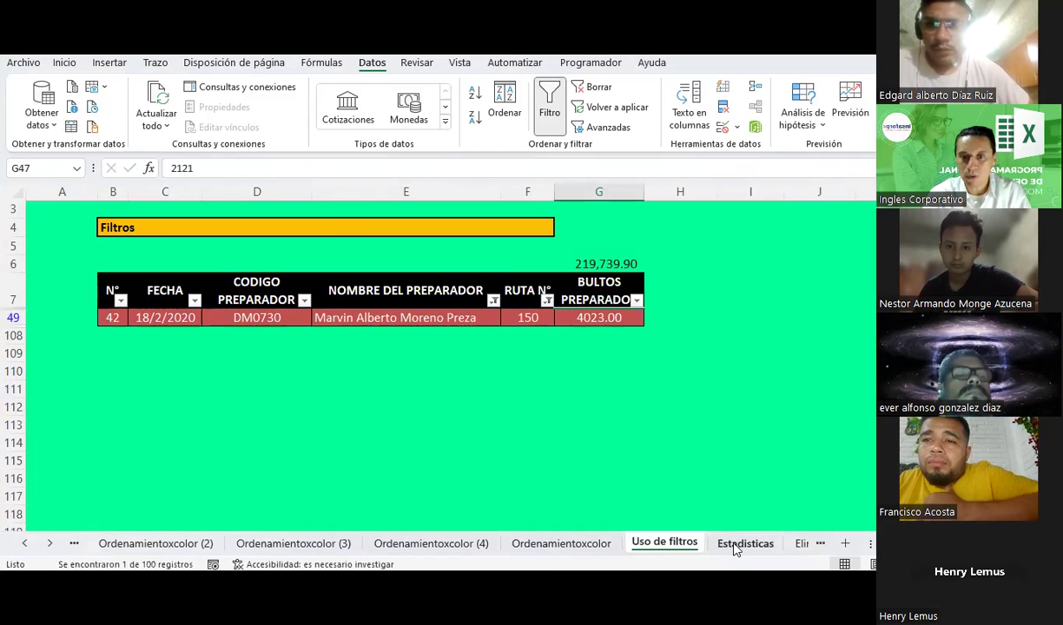
left_click(734, 545)
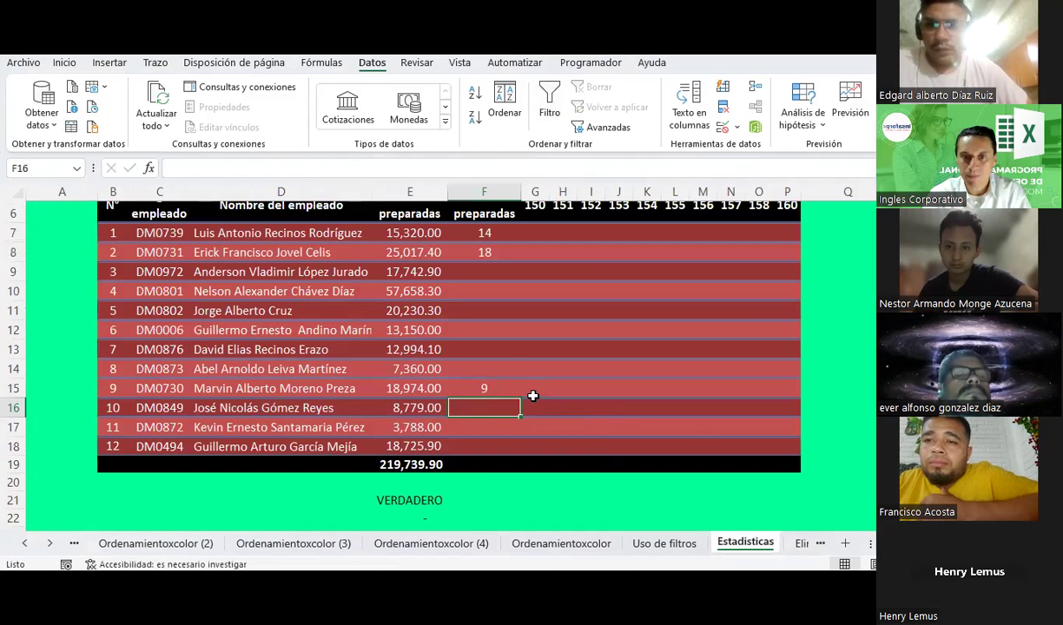
left_click(532, 396)
type("1")
Step: Filter to route 152, then give employee 9 a 1 for route 152 and 0 for route 151
left_click(677, 545)
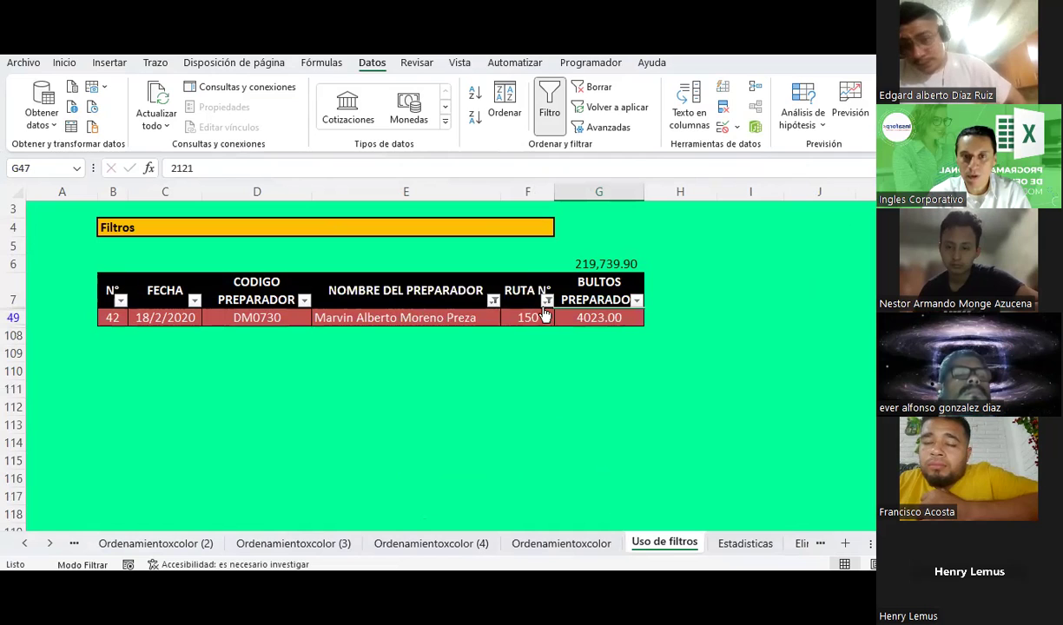
left_click(547, 301)
left_click(390, 425)
left_click(379, 439)
left_click(447, 552)
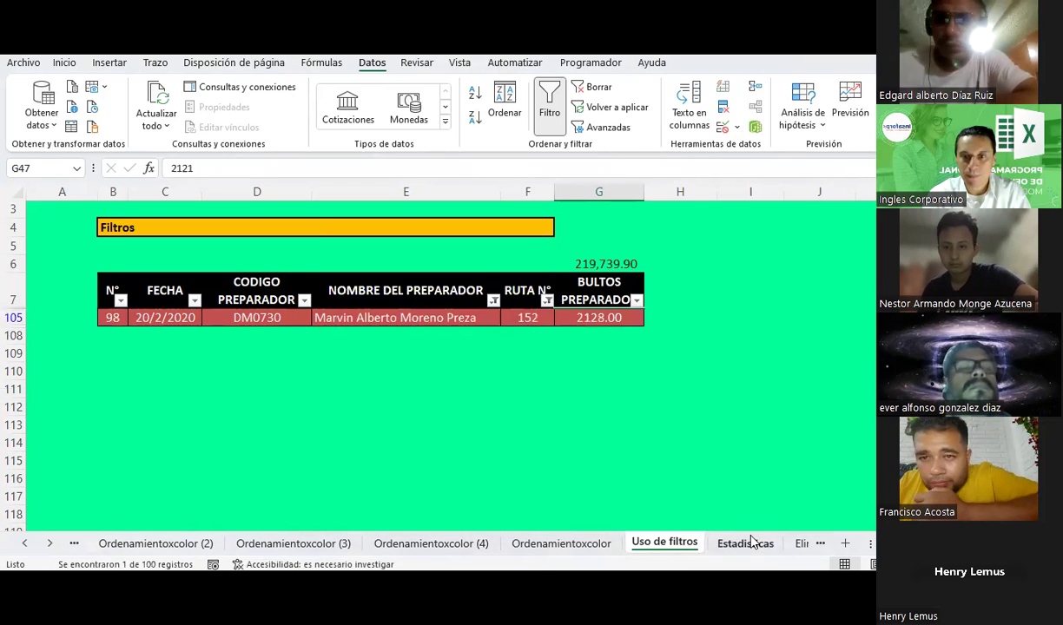
left_click(745, 544)
left_click(591, 388)
type("1")
key("ctrl+Return")
left_click(561, 382)
type("0")
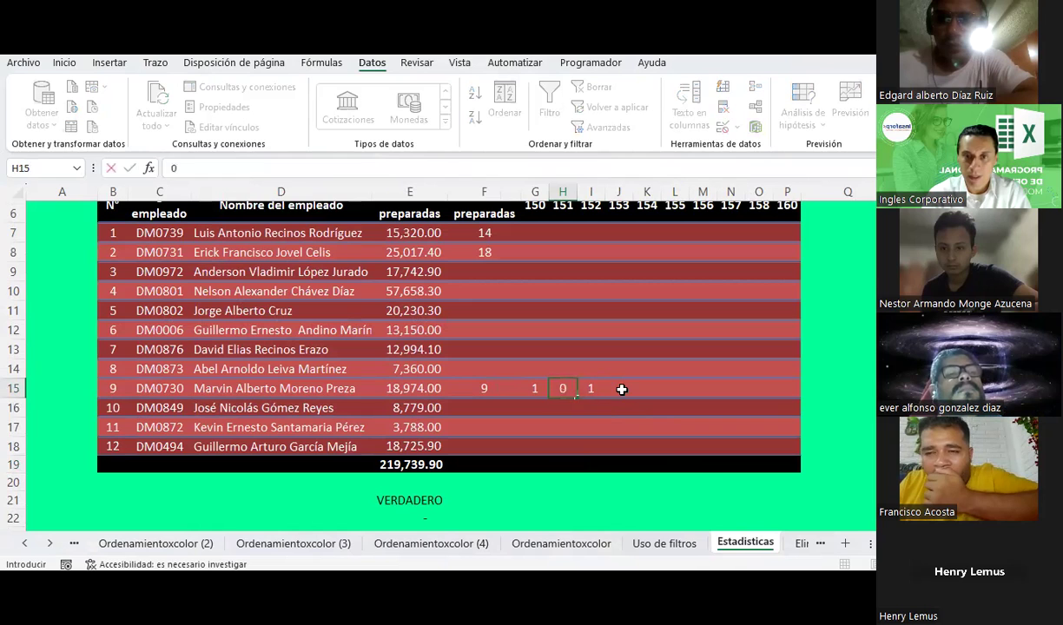
left_click(622, 389)
Step: Filter the Uso de filtros table to routes 153, 154, then 156 in turn
left_click(685, 544)
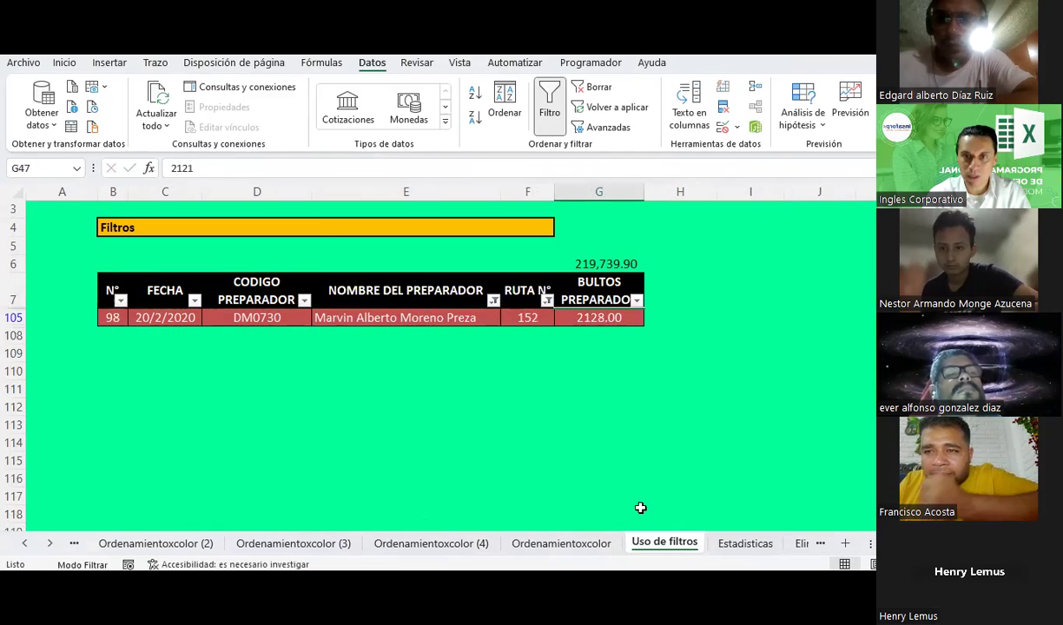
left_click(547, 301)
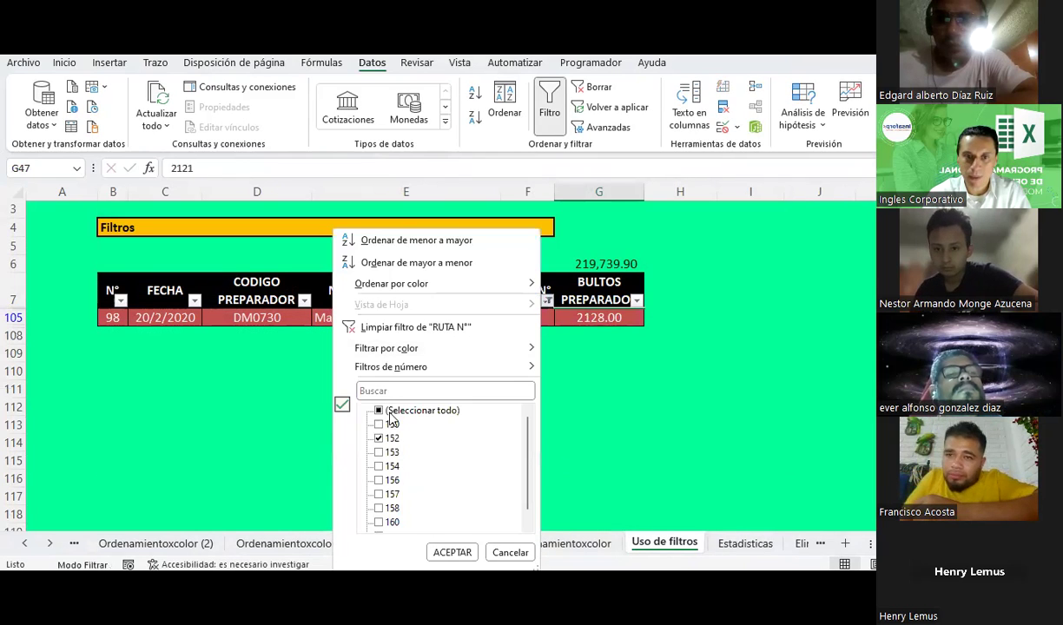
left_click(440, 551)
left_click(548, 302)
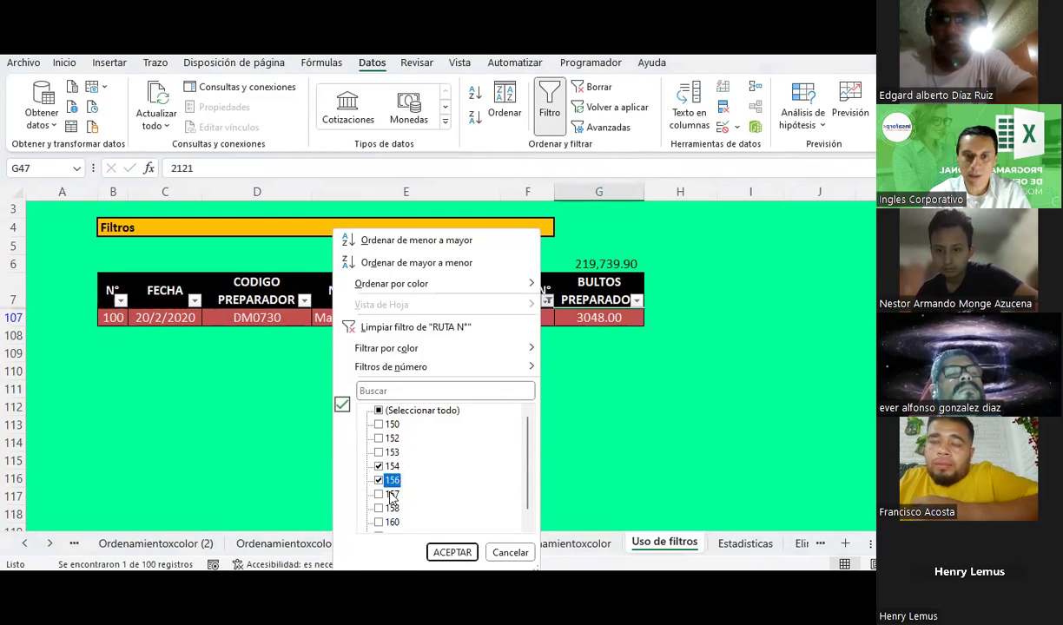
left_click(434, 552)
left_click(548, 302)
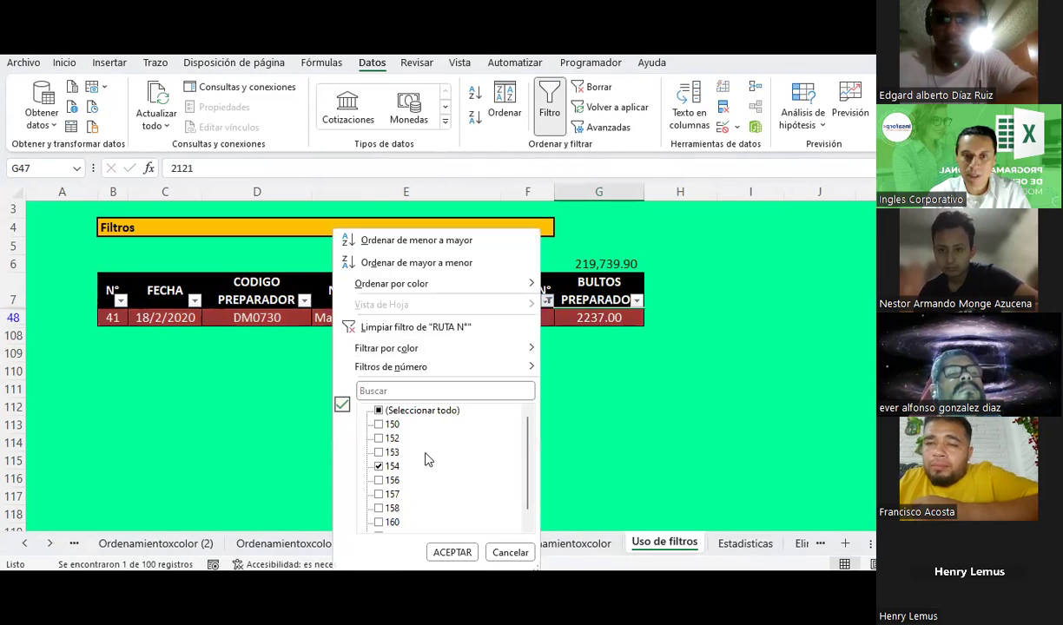
left_click(430, 552)
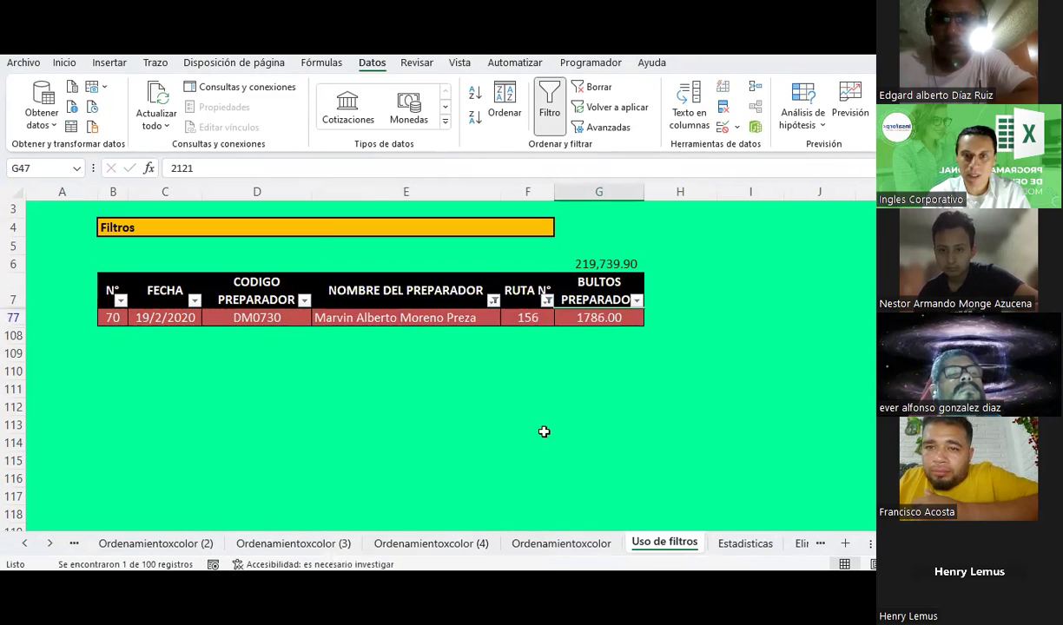
Step: On Estadísticas, enter DM0730's next route flags as 1, 1, 1 and 0
left_click(745, 544)
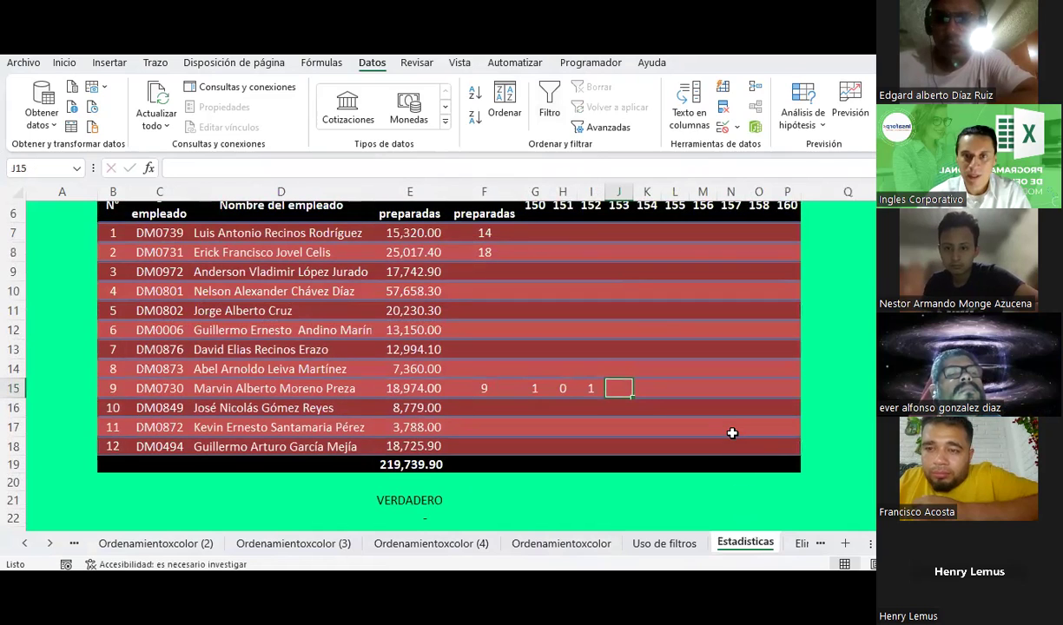
type("1")
key("Tab")
type("1")
key("Tab")
key("Tab")
type("1")
key("shift+Tab")
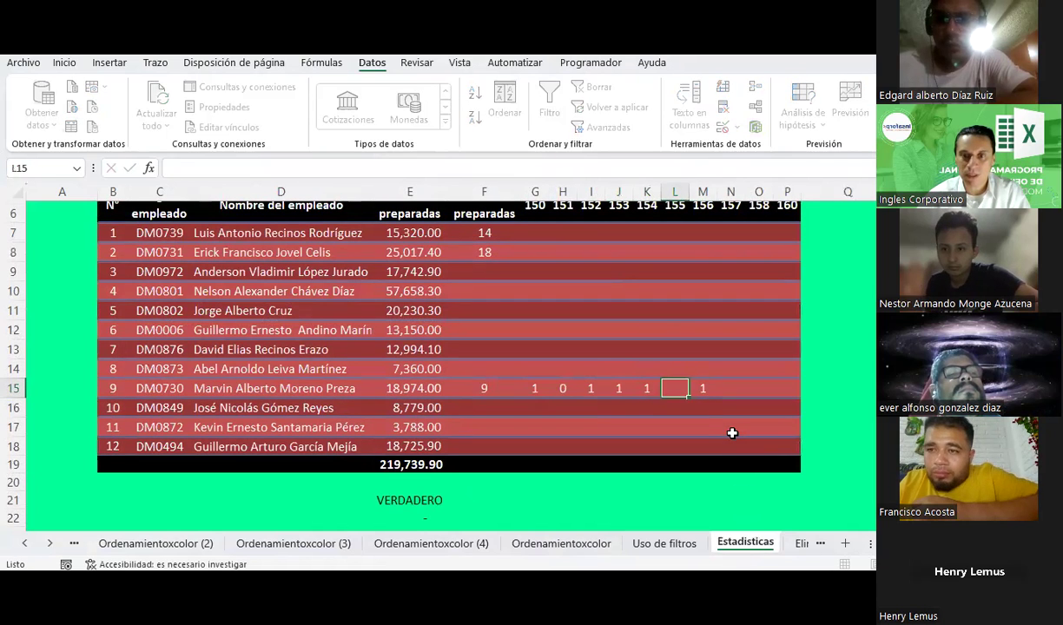
type("0")
key("Tab")
key("Tab")
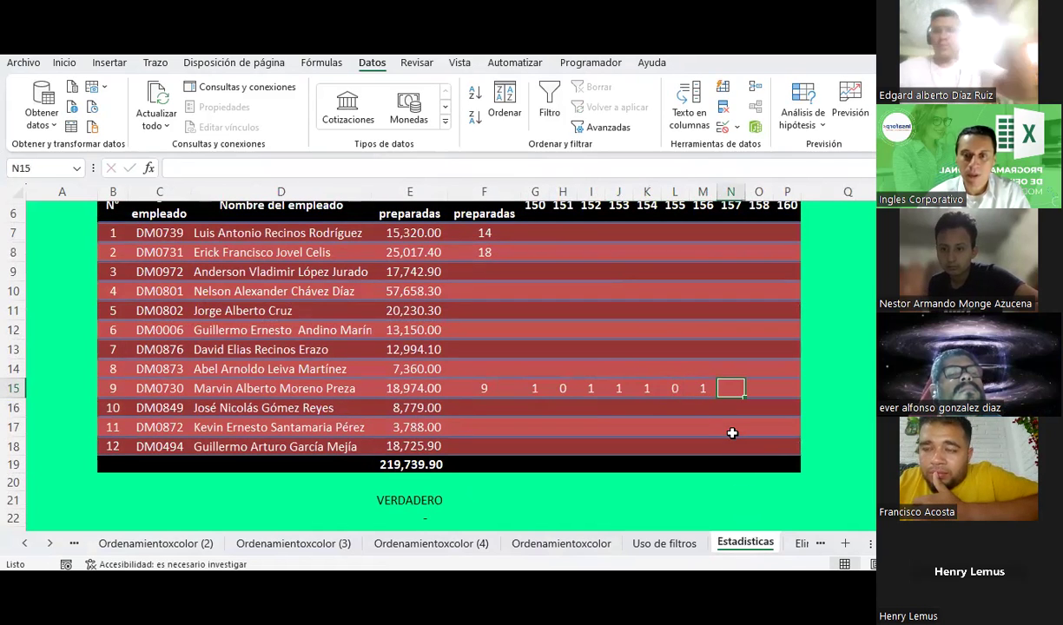
Step: On Uso de filtros, filter RUTA N° to route 157, then to route 158
left_click(664, 543)
left_click(546, 300)
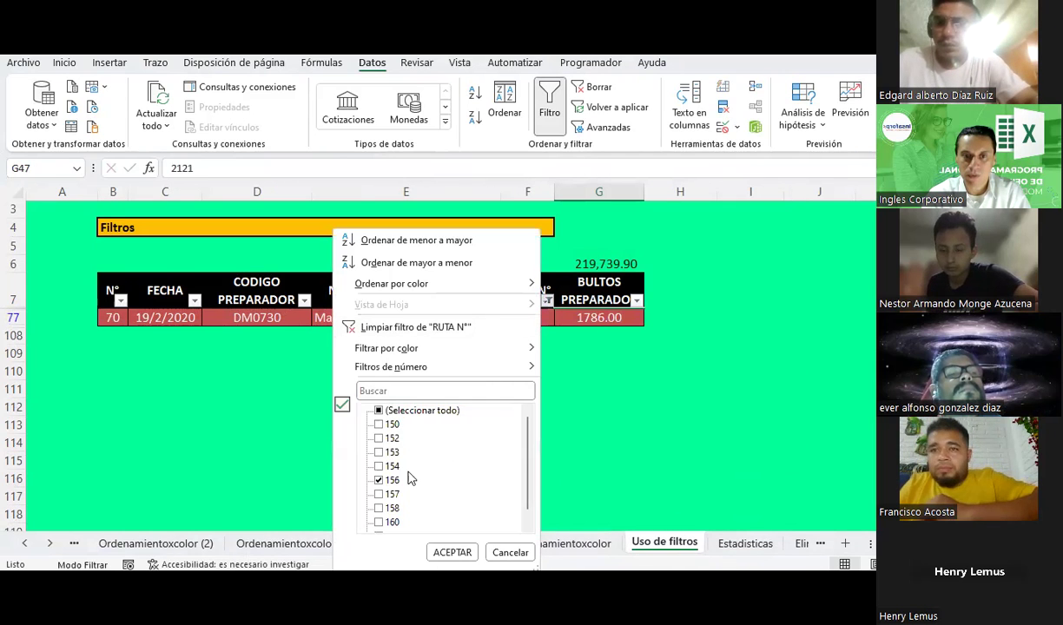
left_click(379, 481)
left_click(462, 557)
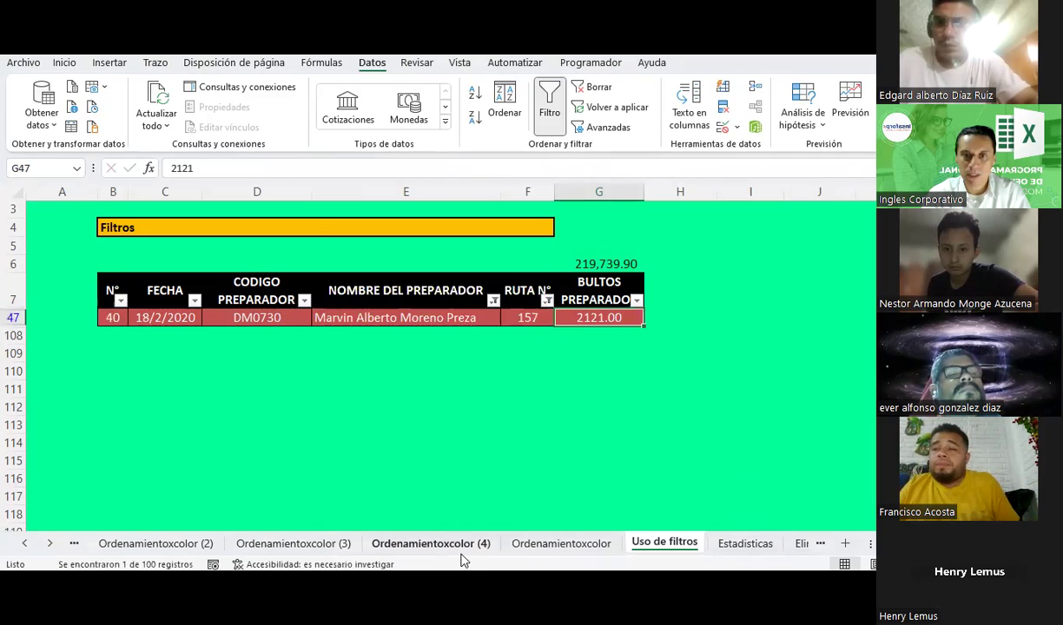
left_click(547, 301)
left_click(378, 494)
left_click(379, 508)
left_click(452, 552)
Step: Change the RUTA N° filter to route 160, then to route 161
left_click(546, 300)
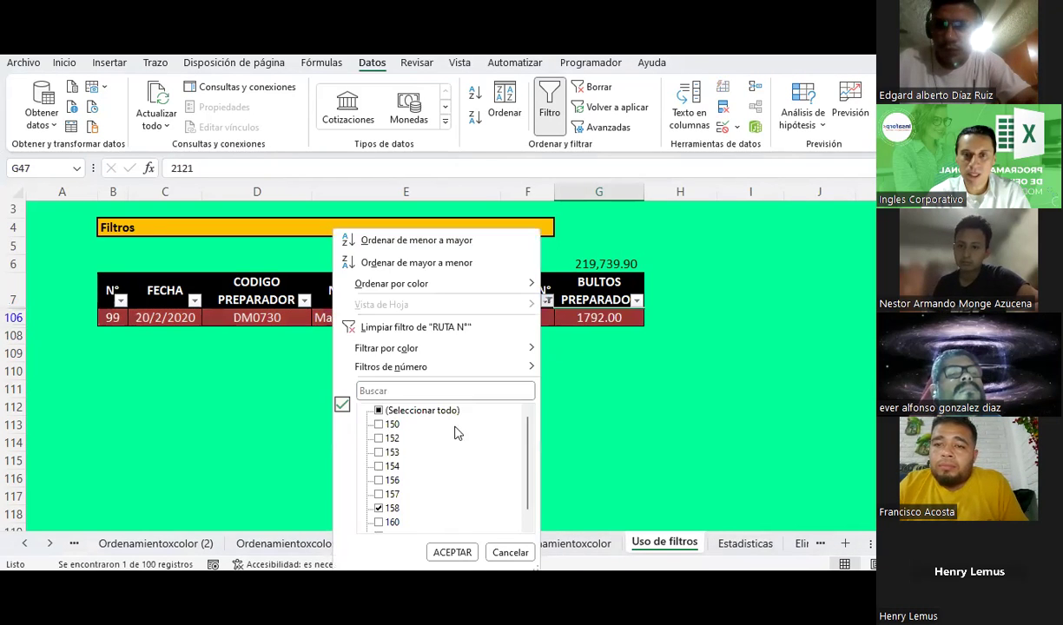
left_click(378, 508)
scroll(379, 508, "down", 1)
left_click(379, 508)
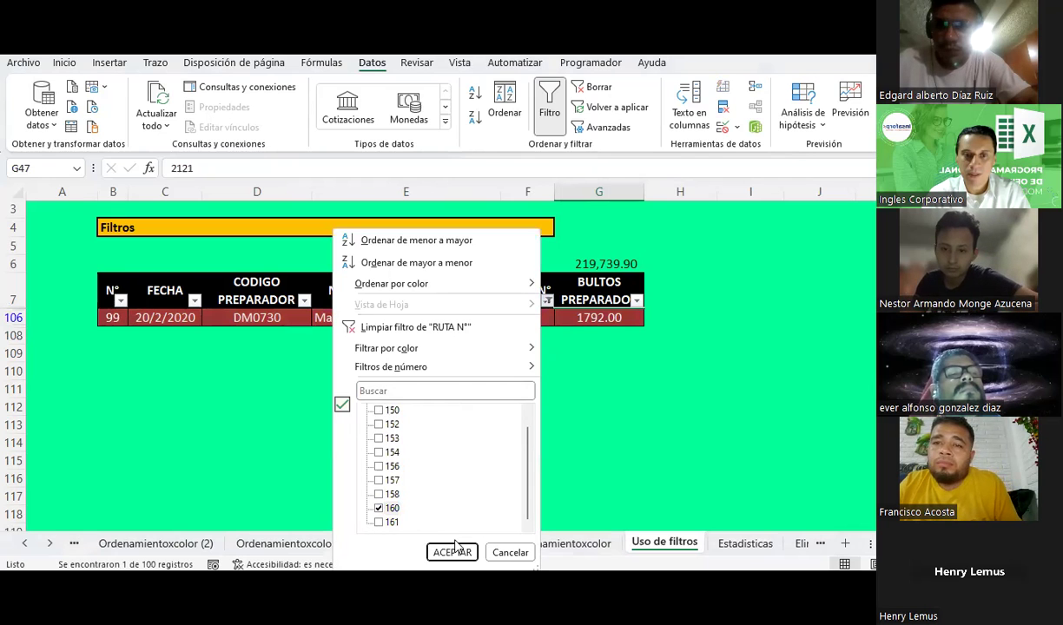
left_click(458, 554)
left_click(547, 300)
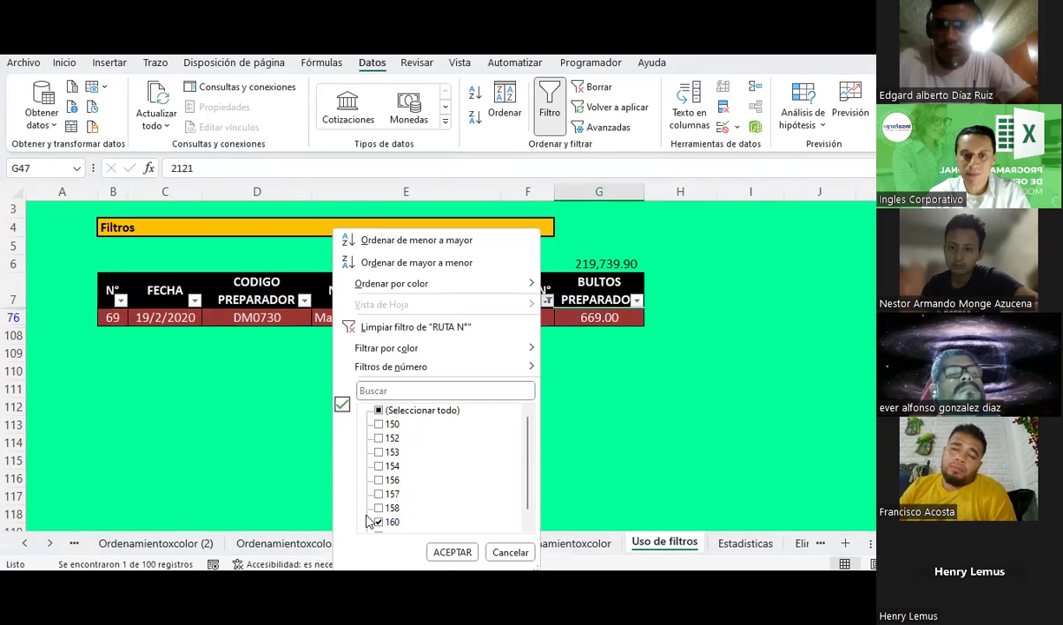
left_click(379, 522)
scroll(383, 512, "down", 1)
left_click(379, 522)
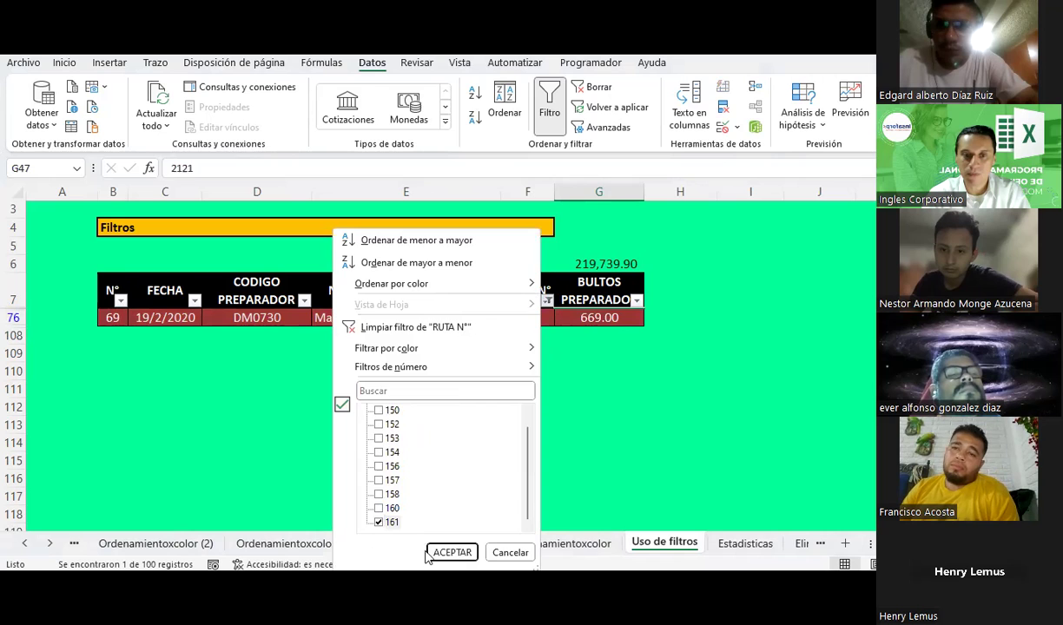
left_click(452, 553)
Step: On Estadísticas, enter 1 for DM0730's routes 157, 158 and 160
left_click(754, 545)
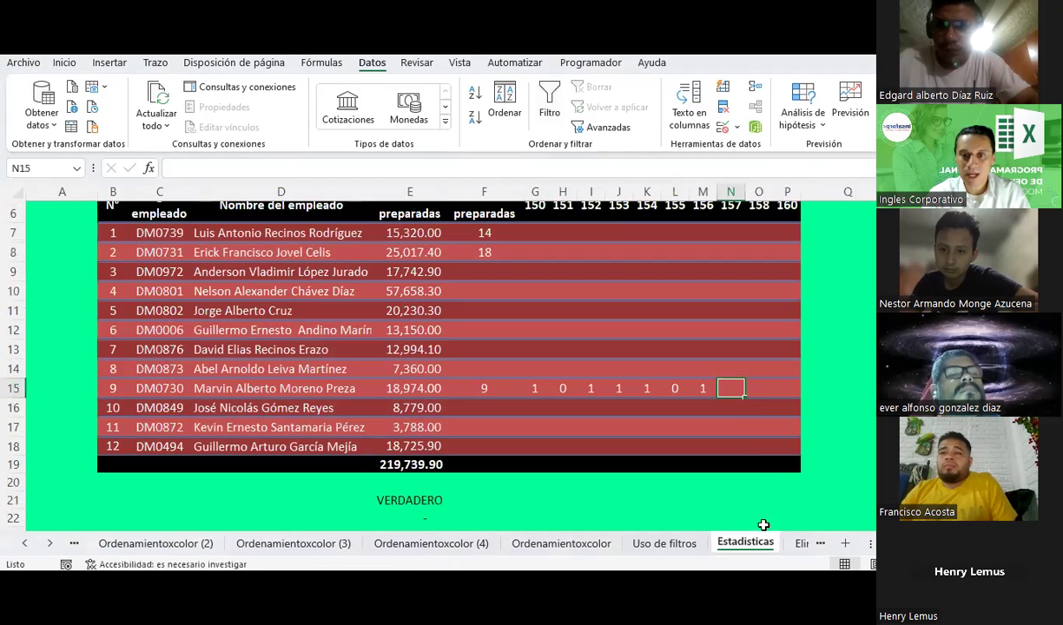
left_click_drag(535, 389, 708, 392)
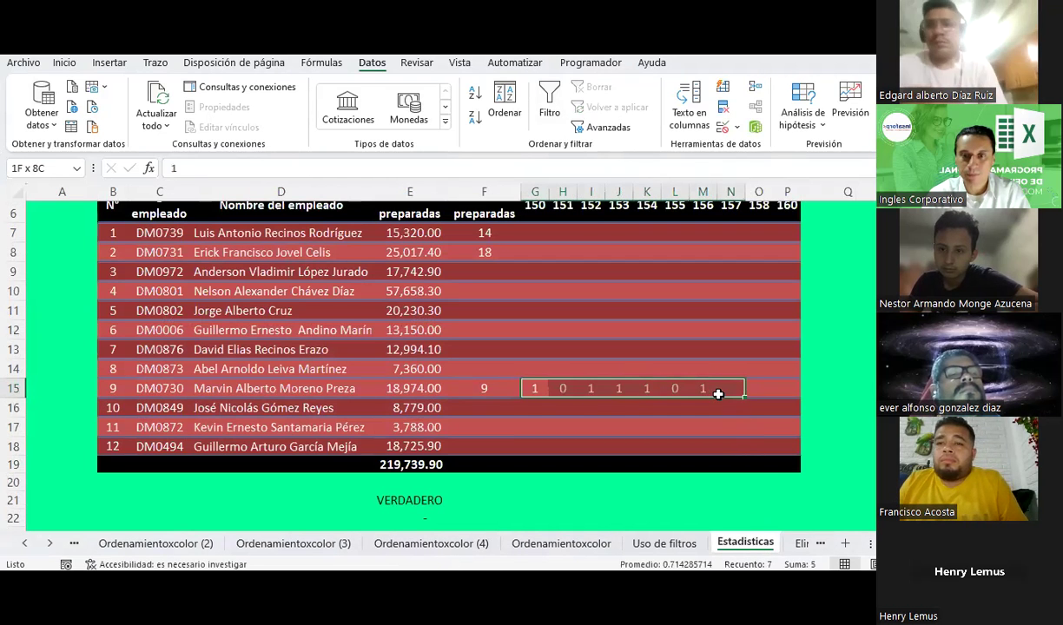
left_click(728, 389)
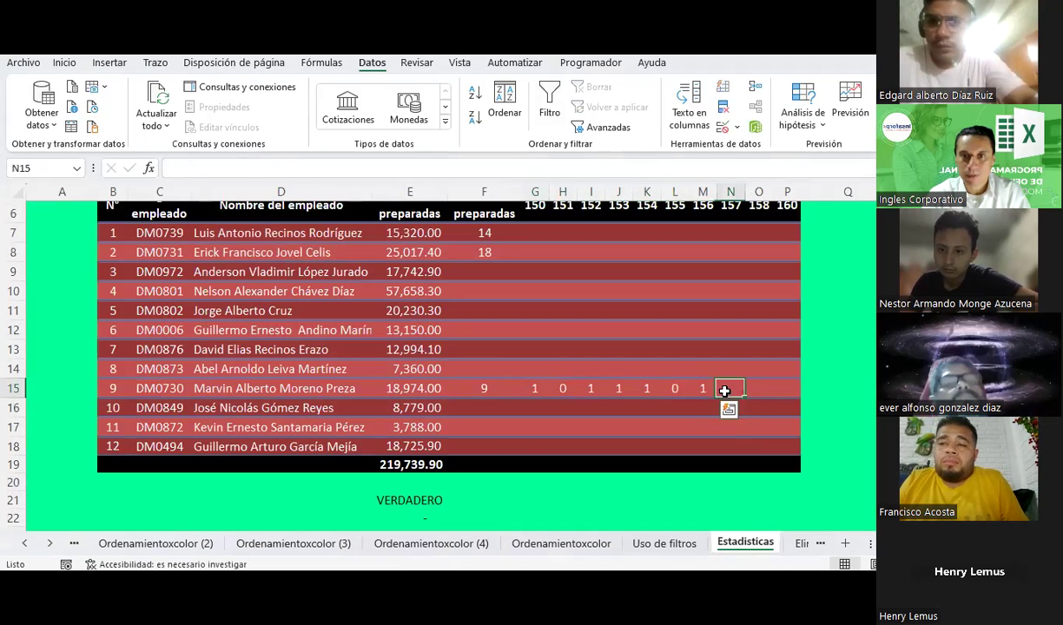
type("1")
left_click(758, 389)
type("1")
left_click(786, 389)
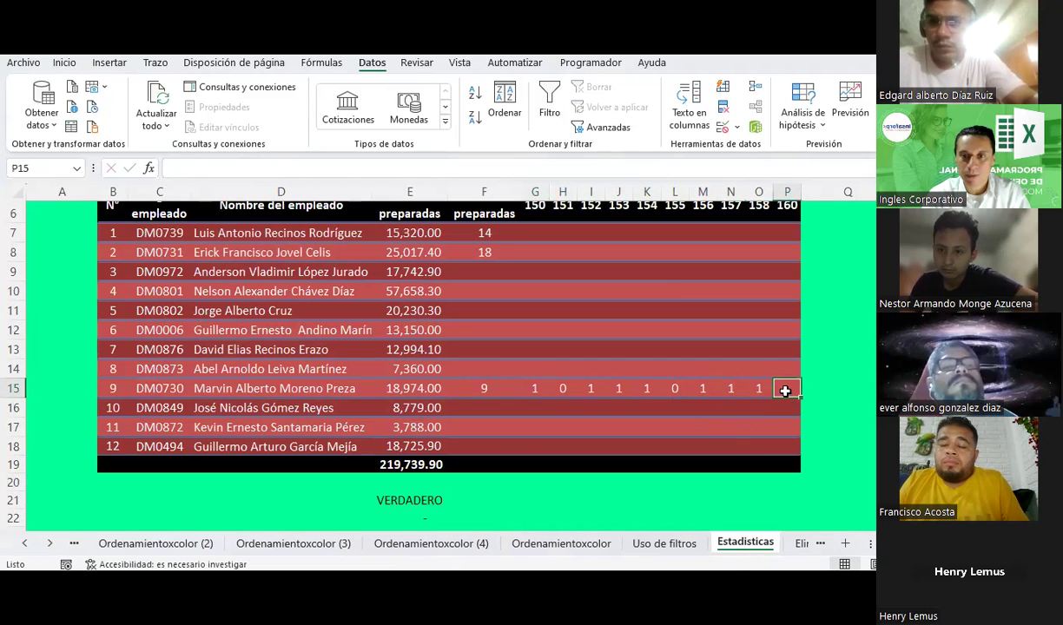
type("1")
left_click_drag(787, 391, 543, 396)
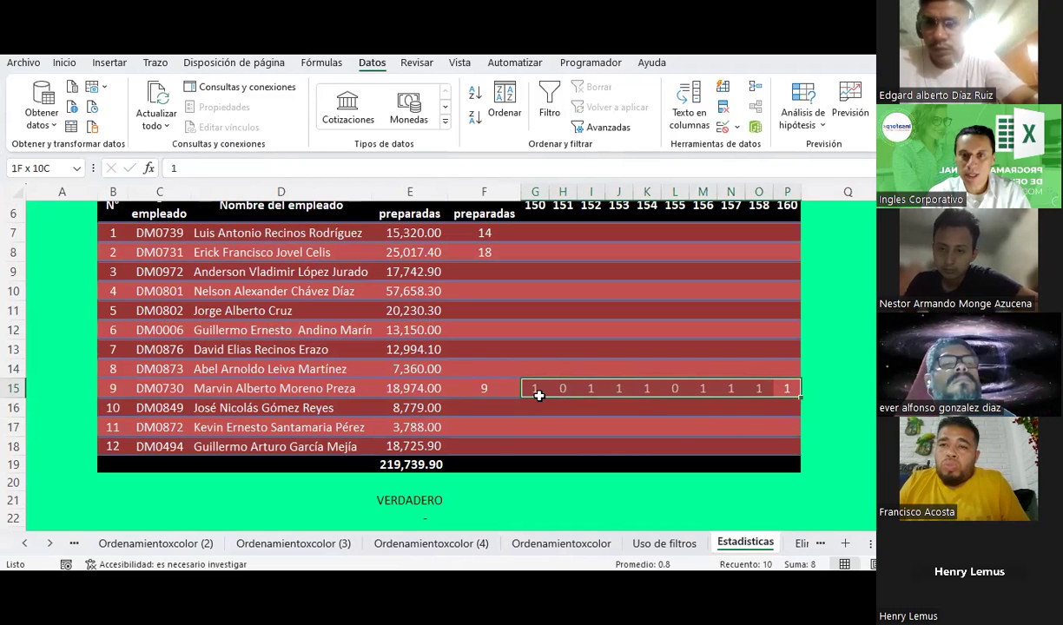
Step: Review DM0730's completed row and the statistics table, then return to Uso de filtros
scroll(768, 432, "up", 1)
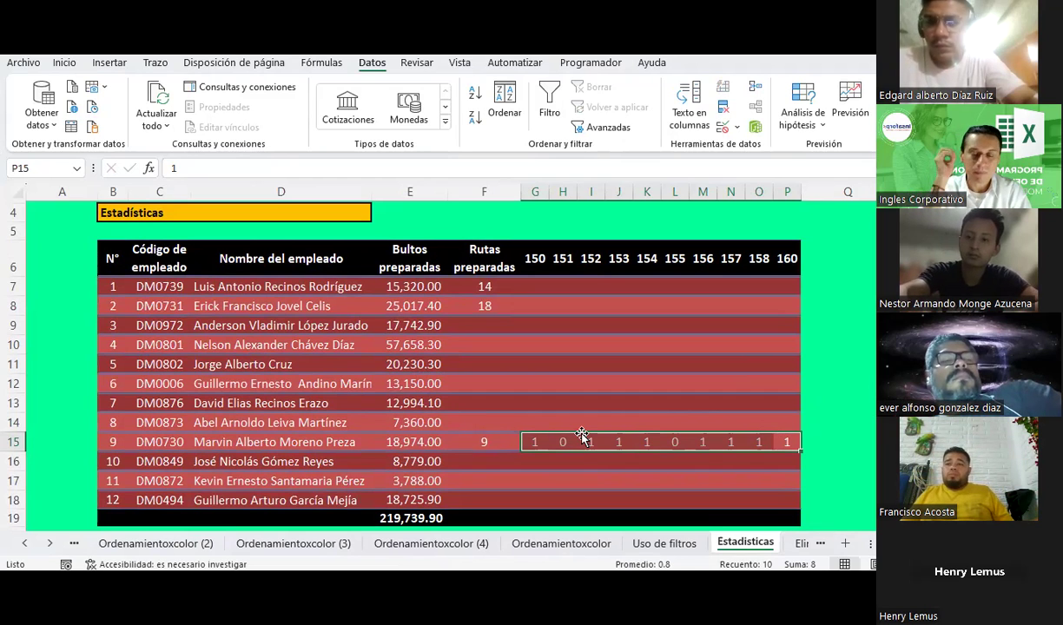
left_click(527, 324)
scroll(737, 431, "right", 1)
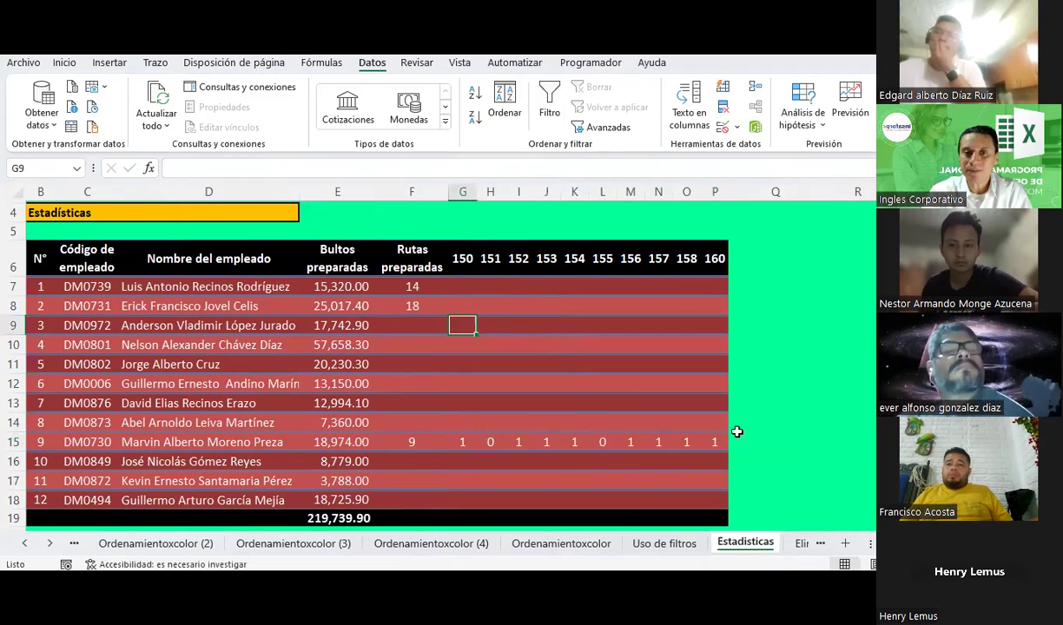
left_click(776, 422)
scroll(776, 422, "left", 1)
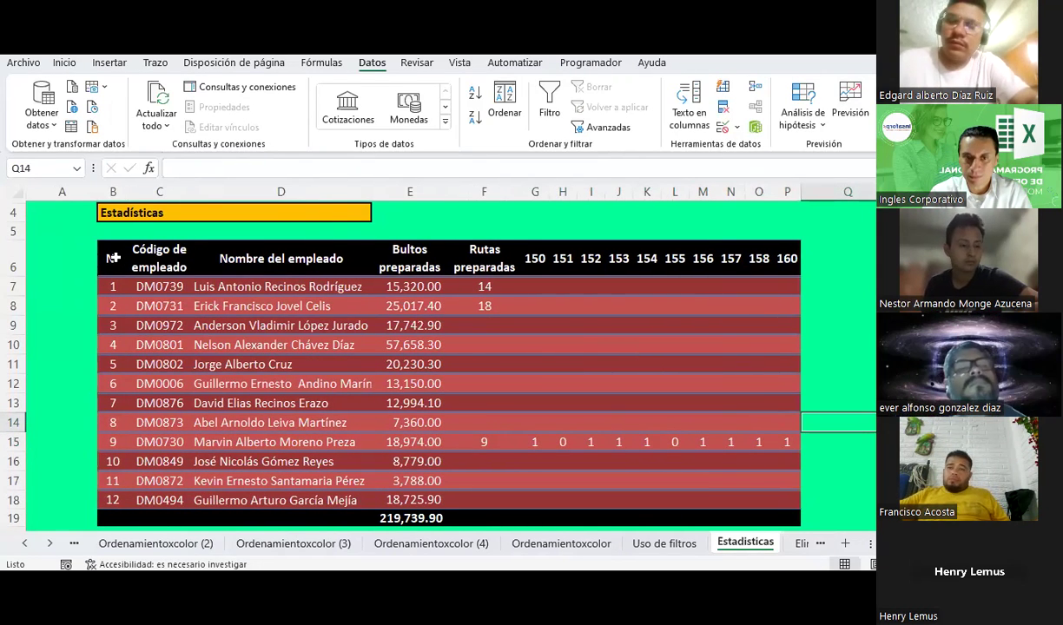
left_click_drag(113, 258, 762, 514)
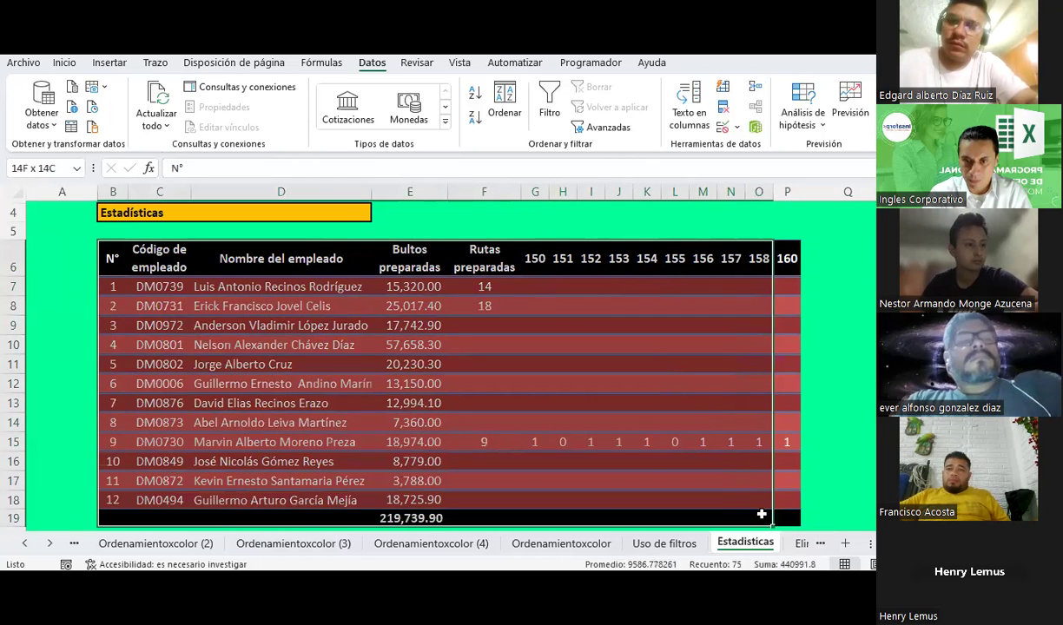
left_click(748, 350)
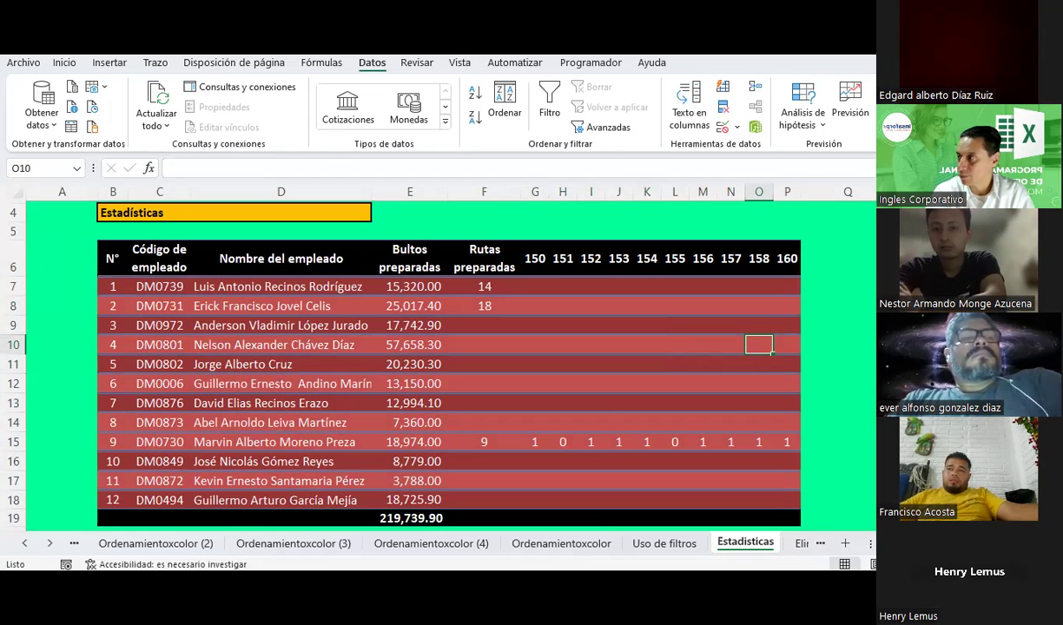
left_click(674, 542)
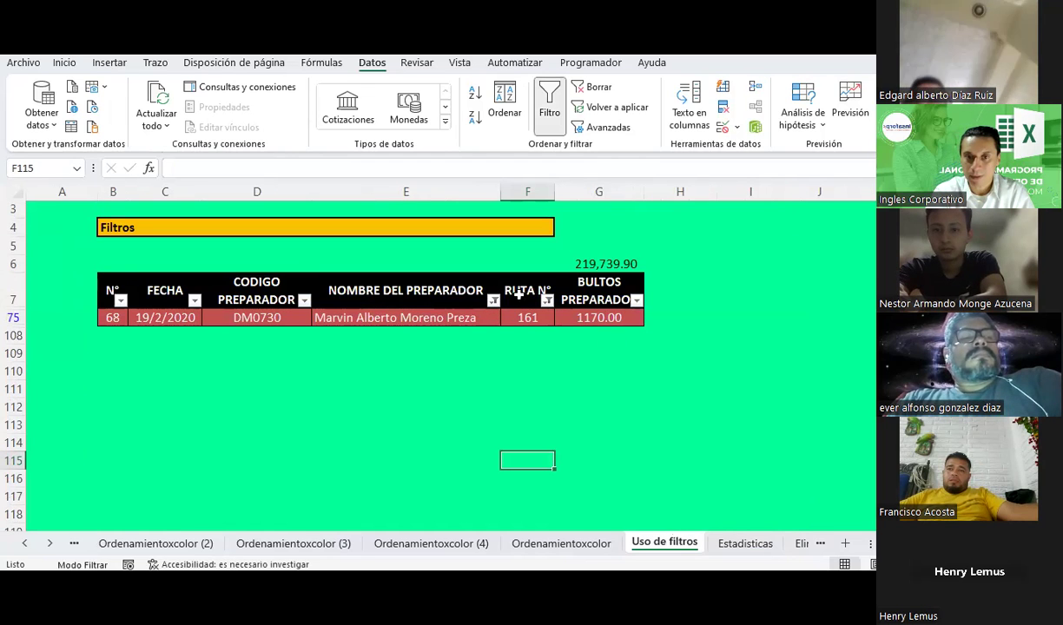
Step: Reset filtering by turning Filtro off and reapplying it to the table's header row
left_click(556, 114)
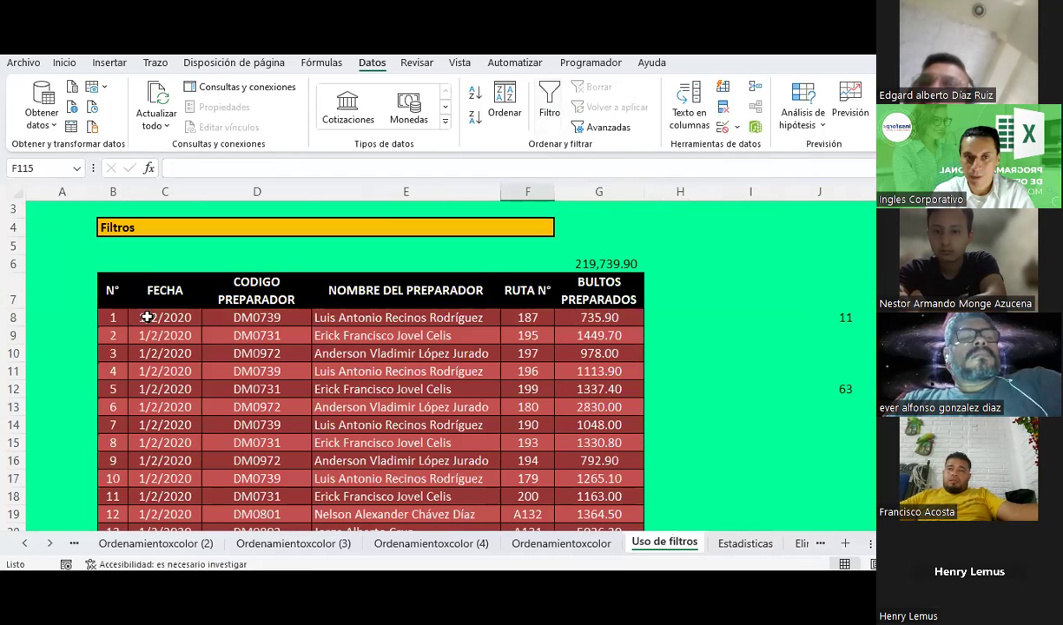
left_click_drag(101, 296, 605, 294)
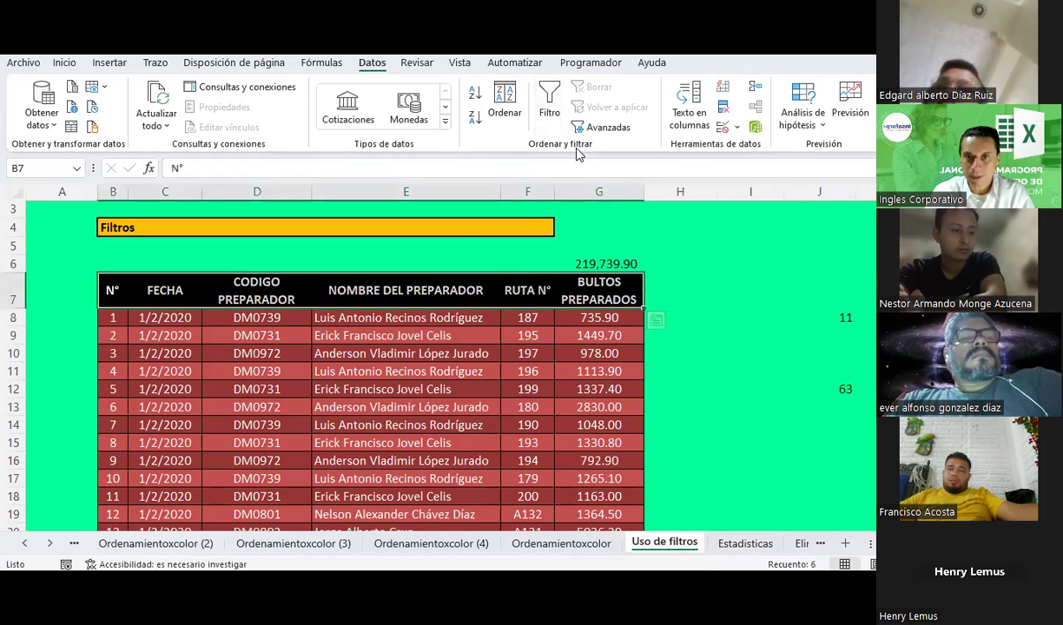
left_click(550, 113)
left_click(629, 315)
left_click(635, 306)
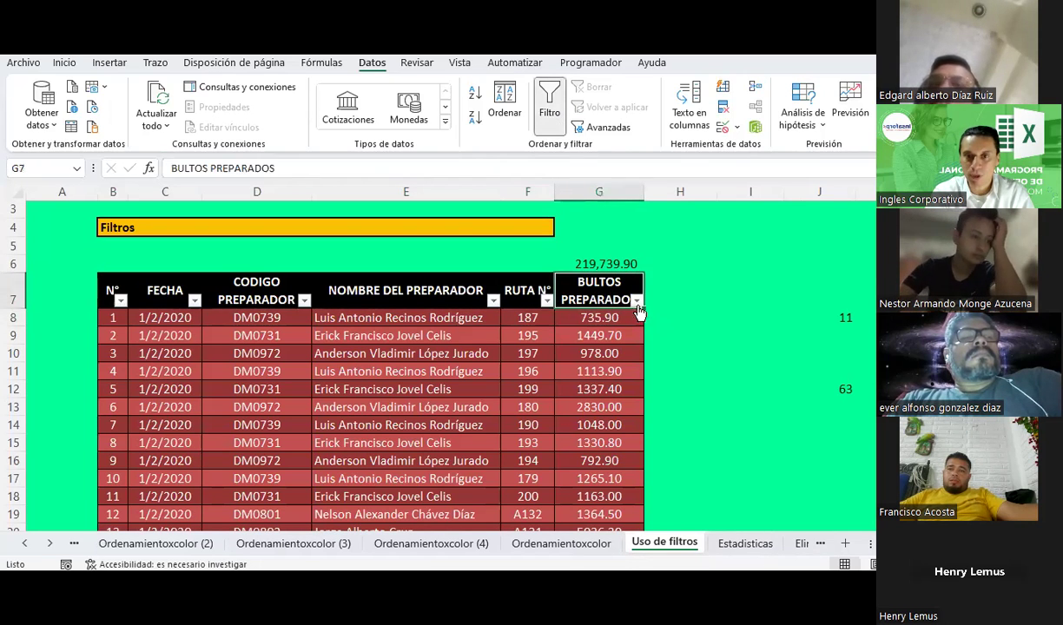
Step: Start a custom BULTOS PREPARADOS filter with 'es mayor o igual a' 5000
left_click(638, 301)
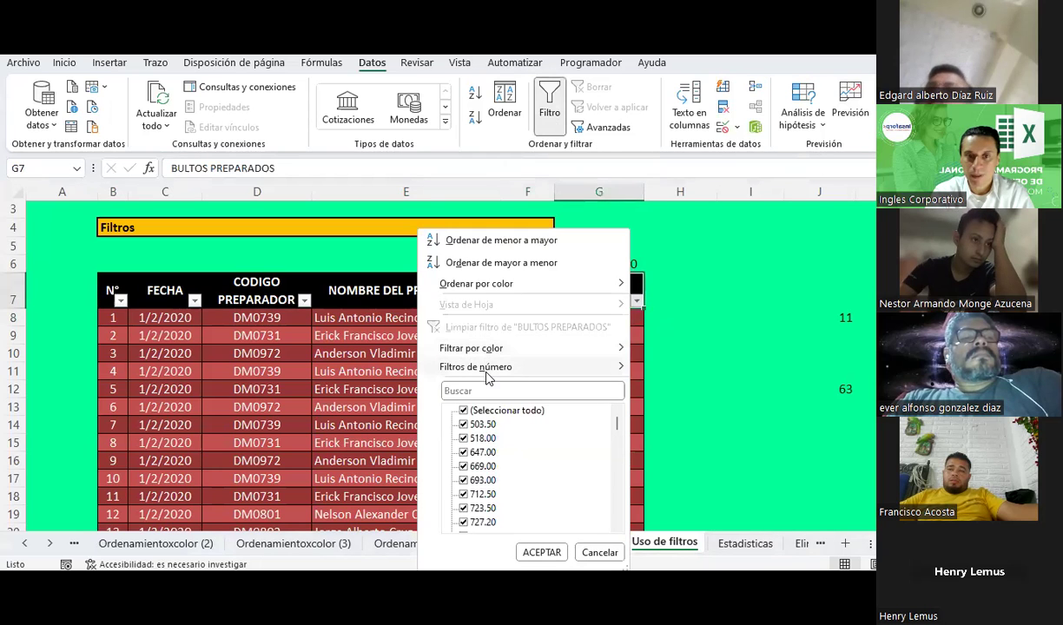
mouse_move(486, 368)
left_click(684, 377)
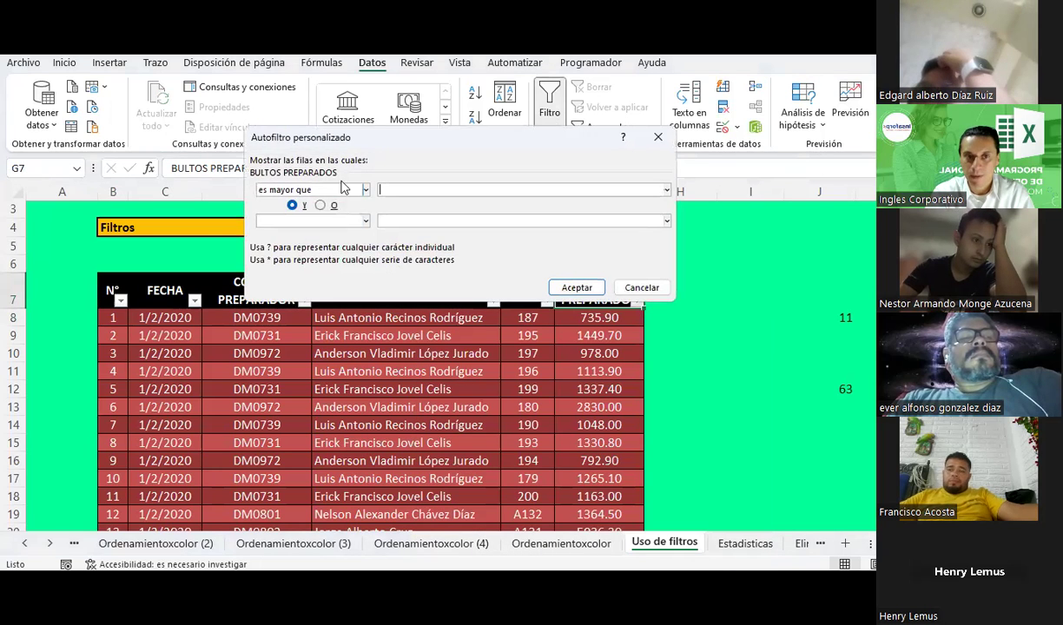
left_click(366, 190)
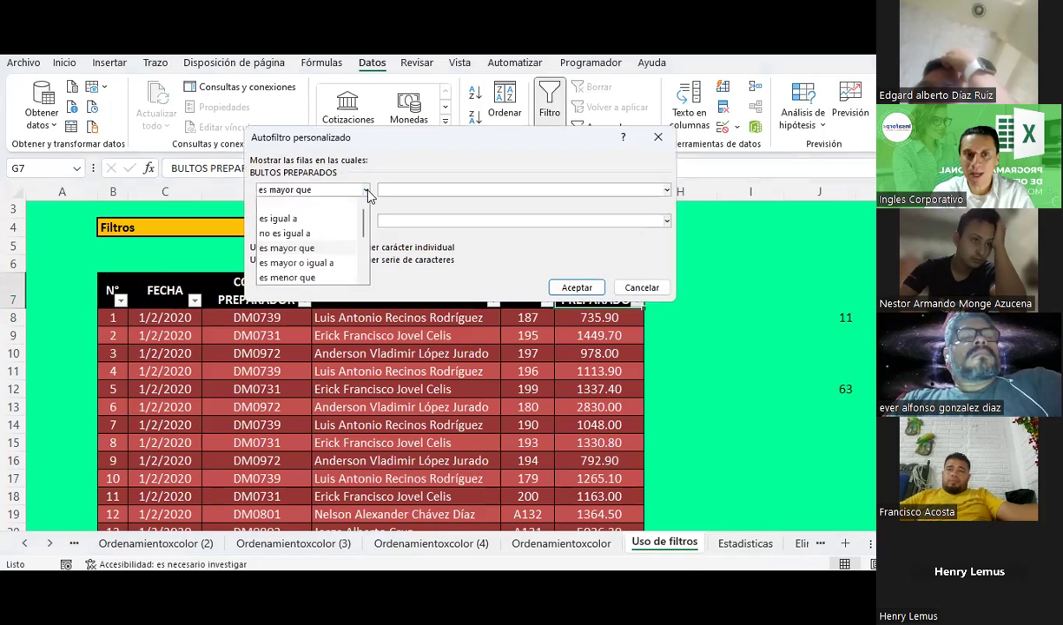
left_click(308, 265)
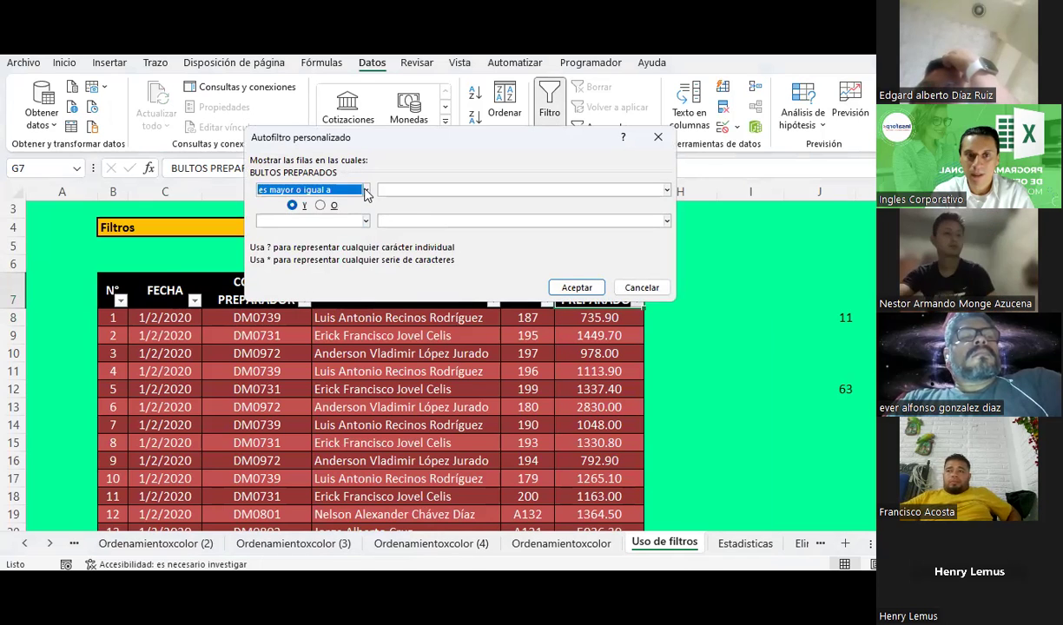
left_click(365, 191)
left_click(445, 192)
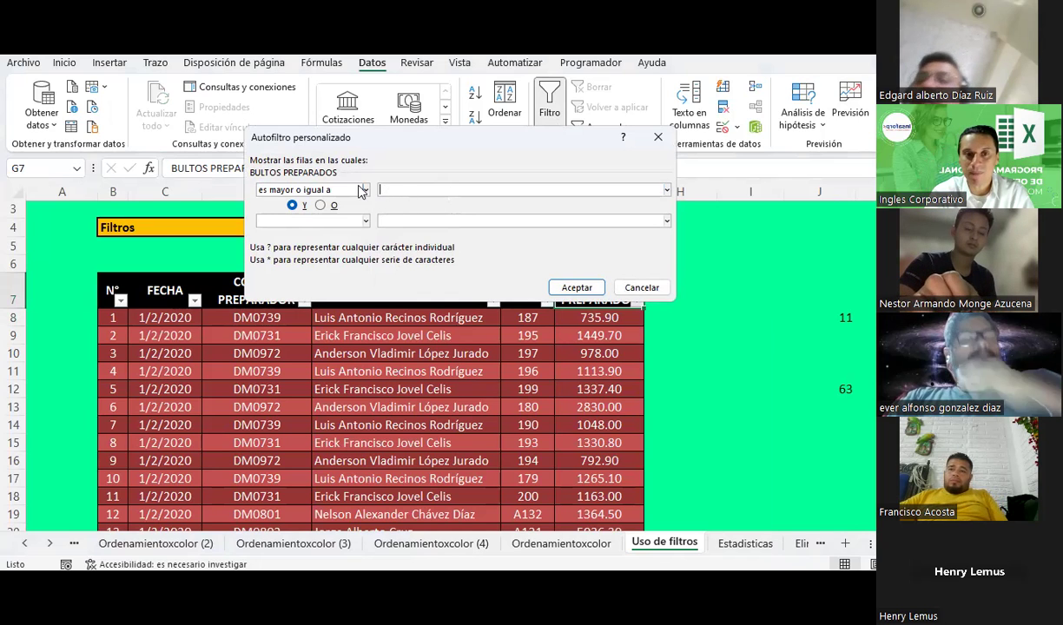
type("5000")
Step: Add an OR 'es igual a' 978 condition, apply it, then turn filtering off
left_click(321, 207)
left_click(368, 221)
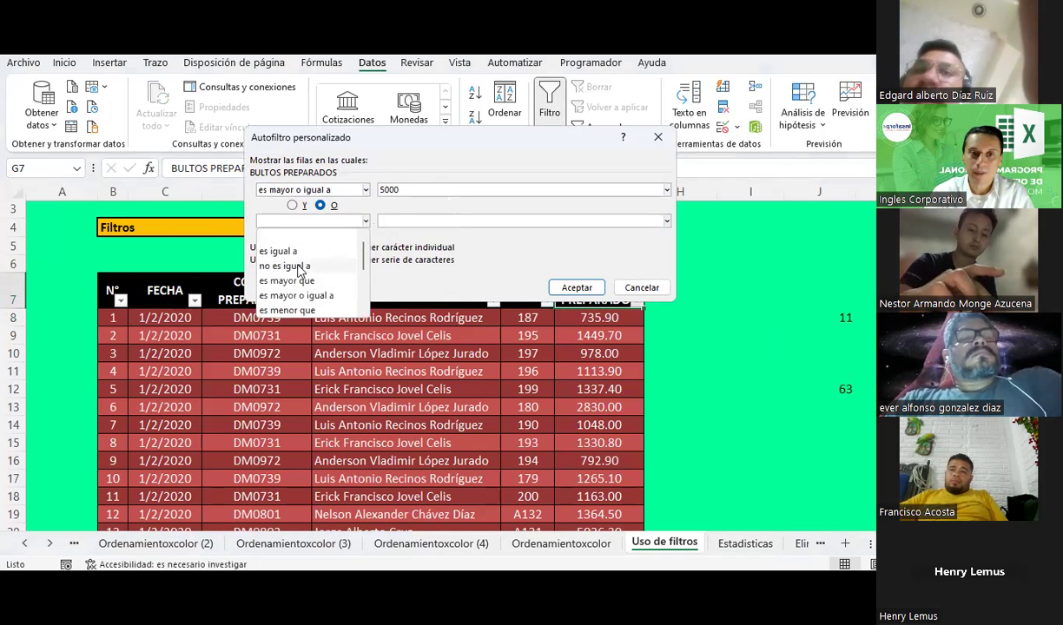
left_click(282, 236)
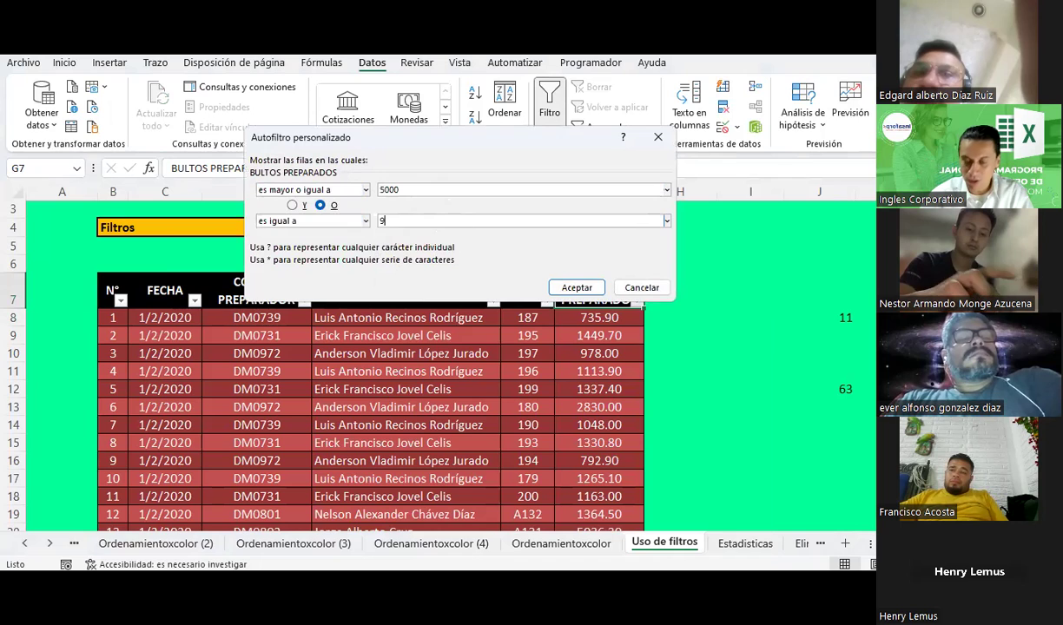
left_click(388, 189)
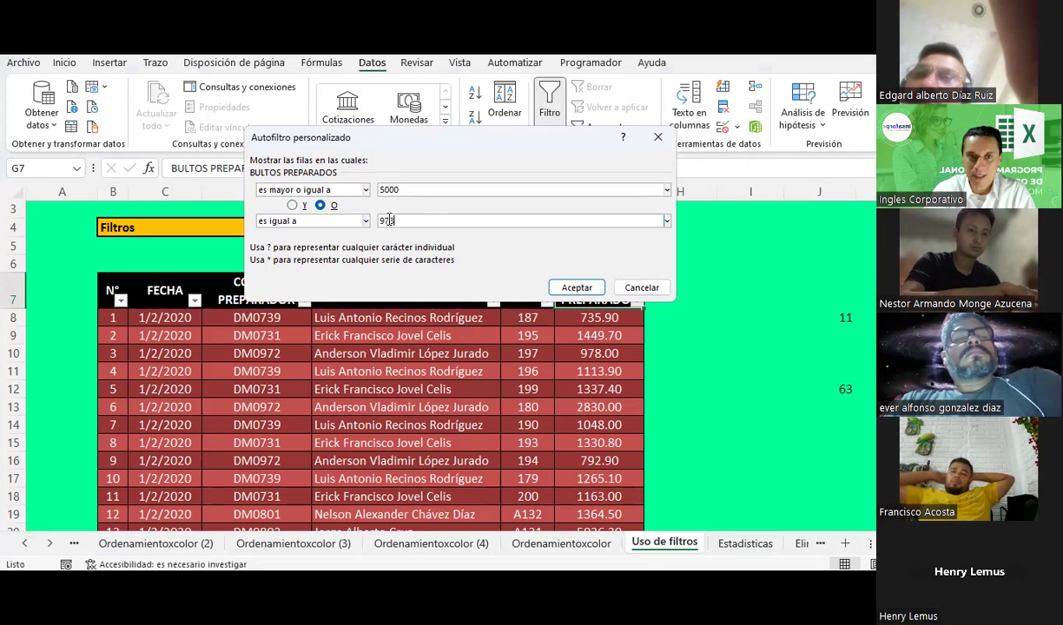
left_click(366, 220)
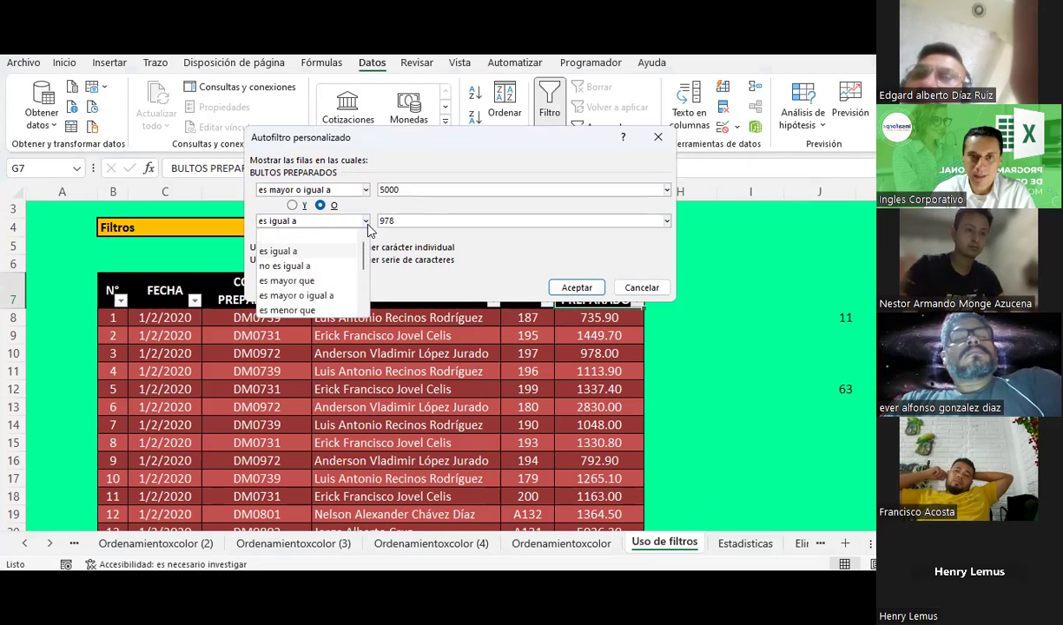
left_click(573, 288)
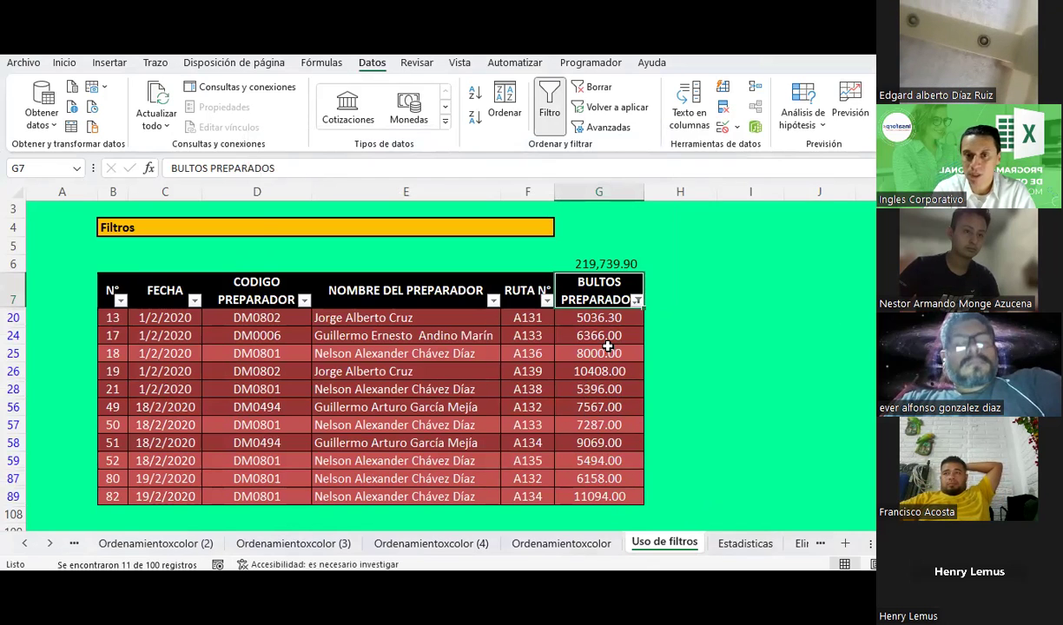
left_click(541, 101)
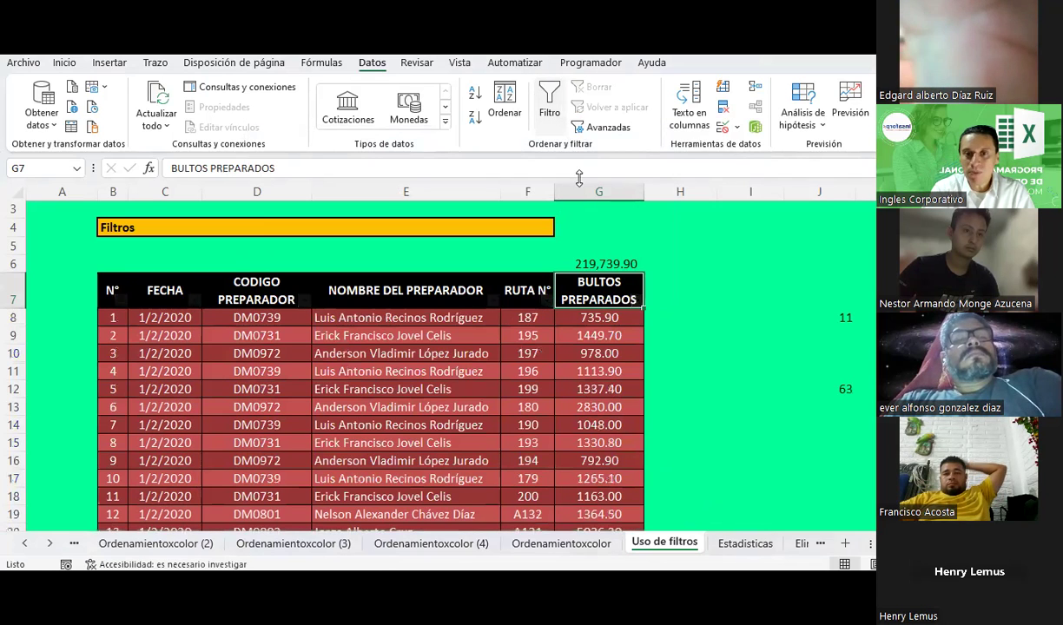
Step: Filter BULTOS PREPARADOS by the lighter red cell colour, showing 50 of 100 records
left_click(547, 97)
left_click(637, 301)
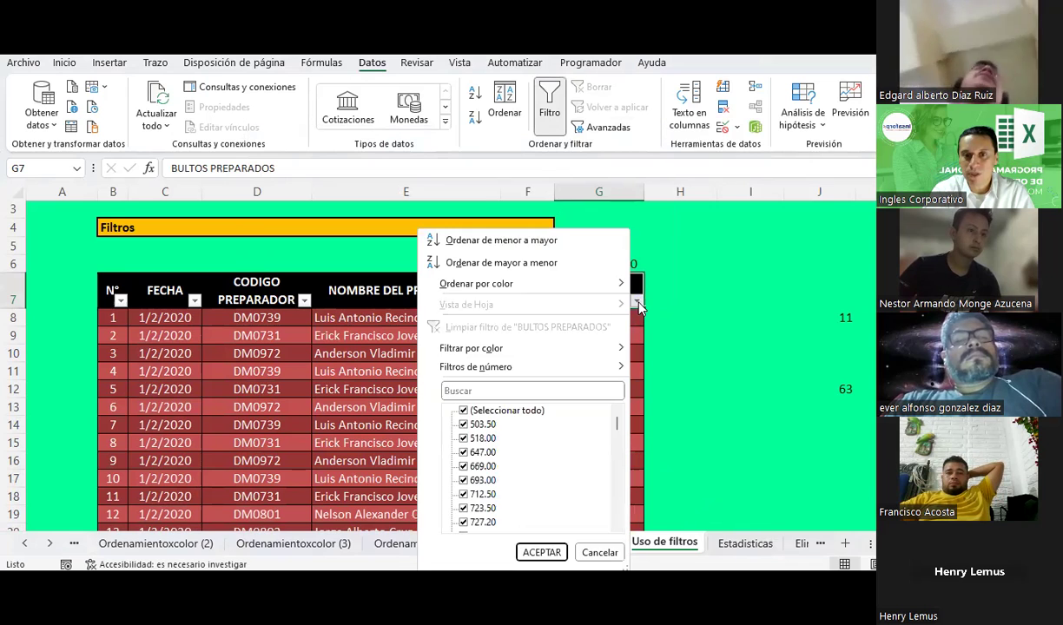
mouse_move(536, 351)
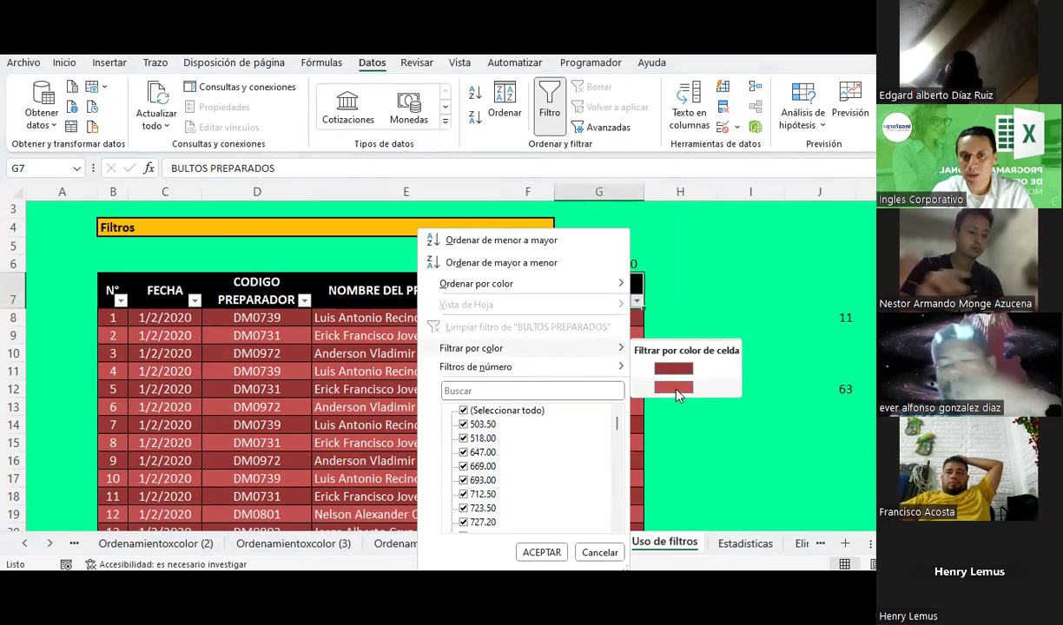
left_click(675, 390)
scroll(479, 398, "down", 2)
scroll(479, 399, "down", 3)
scroll(479, 399, "down", 4)
scroll(478, 398, "down", 2)
scroll(478, 399, "up", 10)
scroll(479, 398, "up", 3)
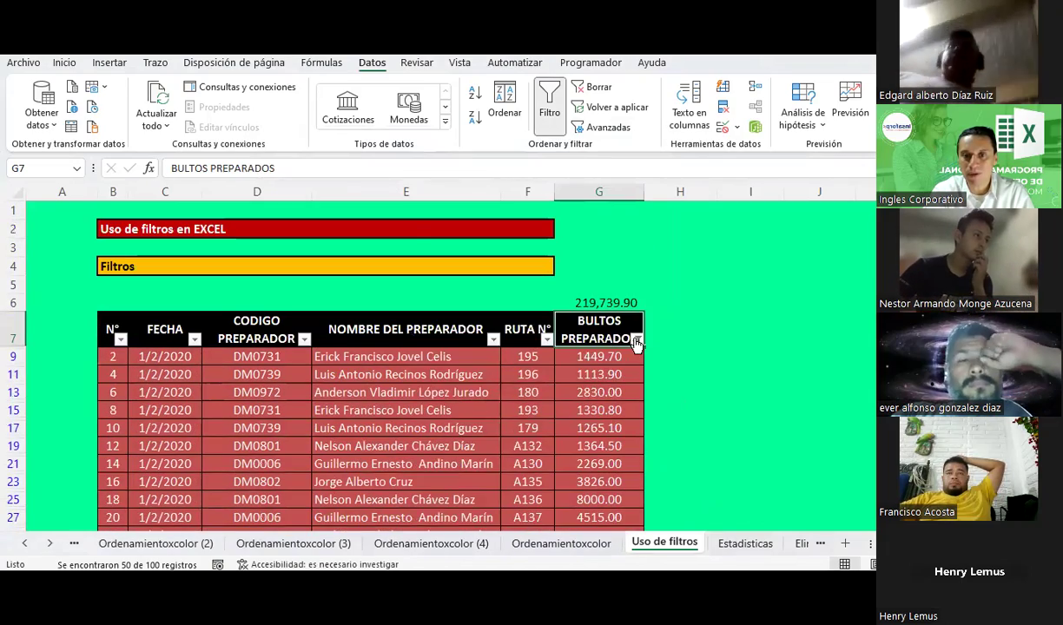
Step: Clear the BULTOS PREPARADOS colour filter so all 100 rows show again
left_click(637, 339)
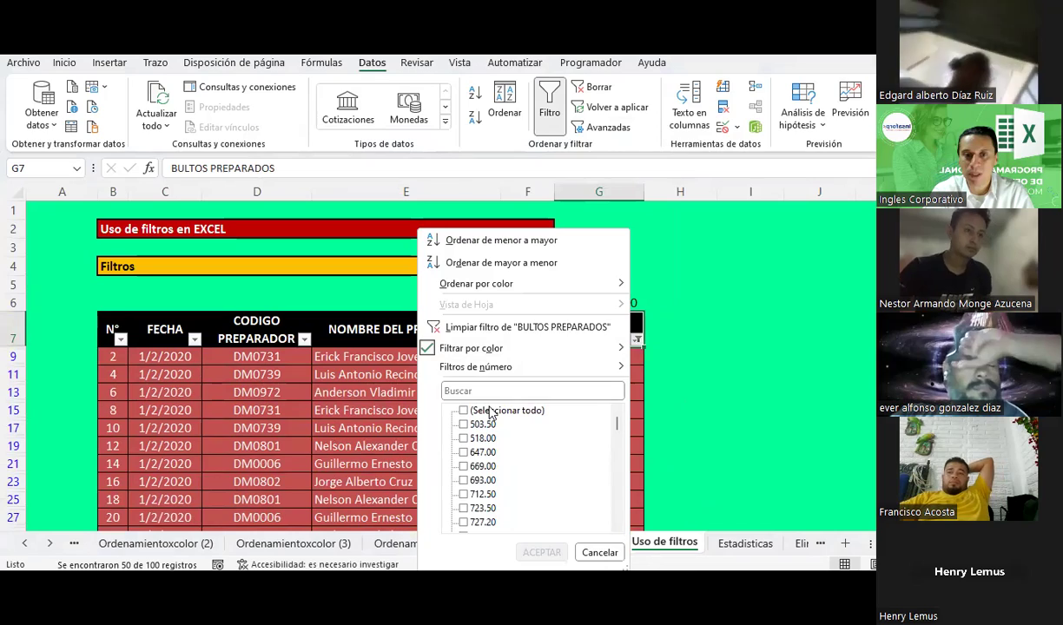
left_click(484, 326)
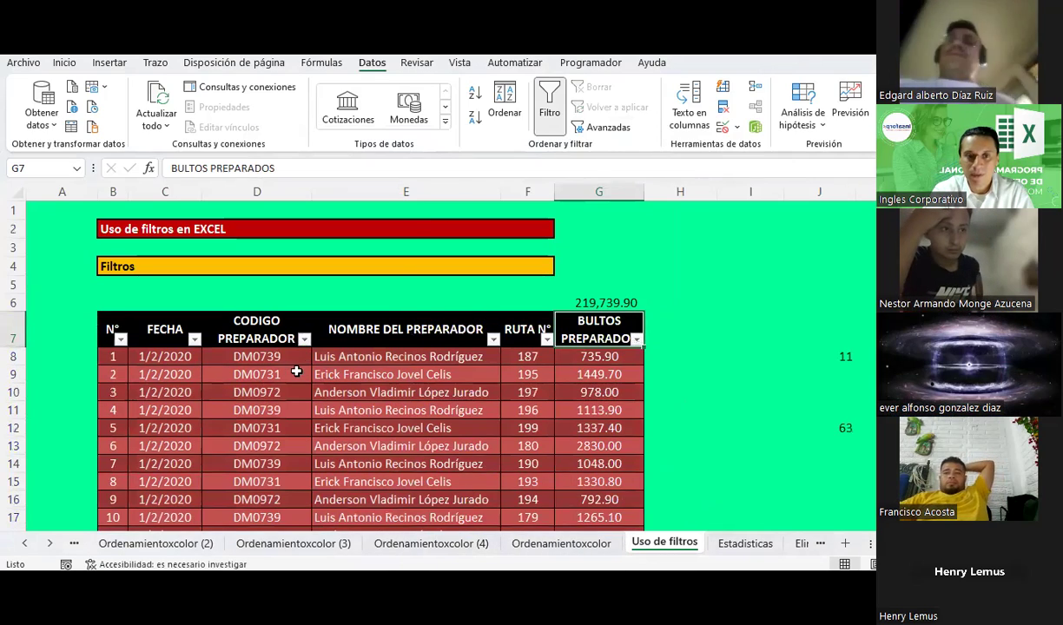
scroll(296, 371, "down", 4)
scroll(296, 372, "down", 4)
scroll(328, 382, "up", 7)
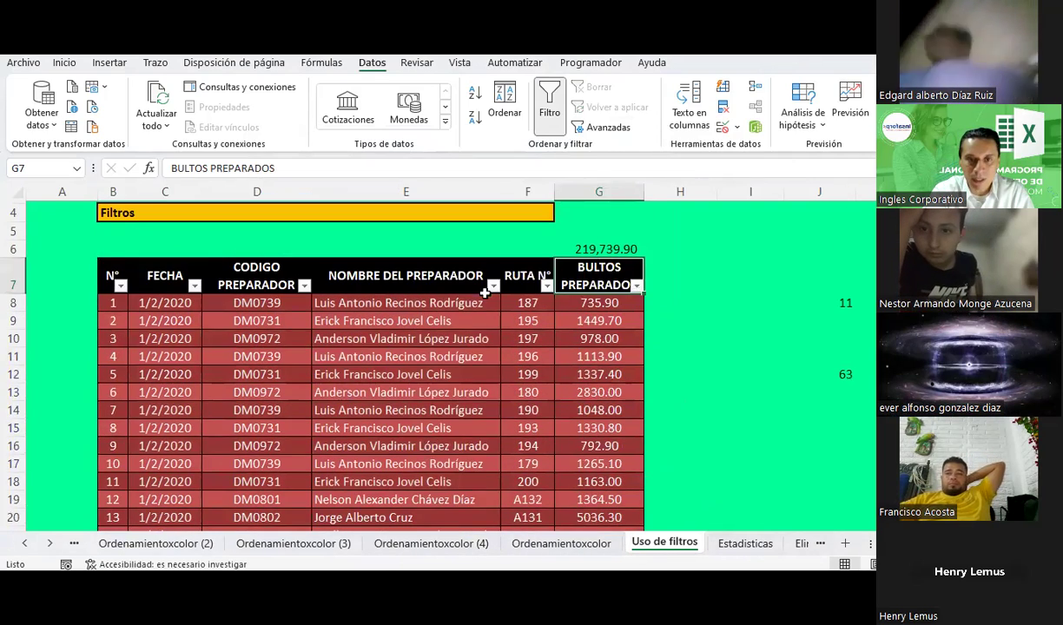
Step: Filter NOMBRE DEL PREPARADOR to a single preparer's name
left_click(492, 286)
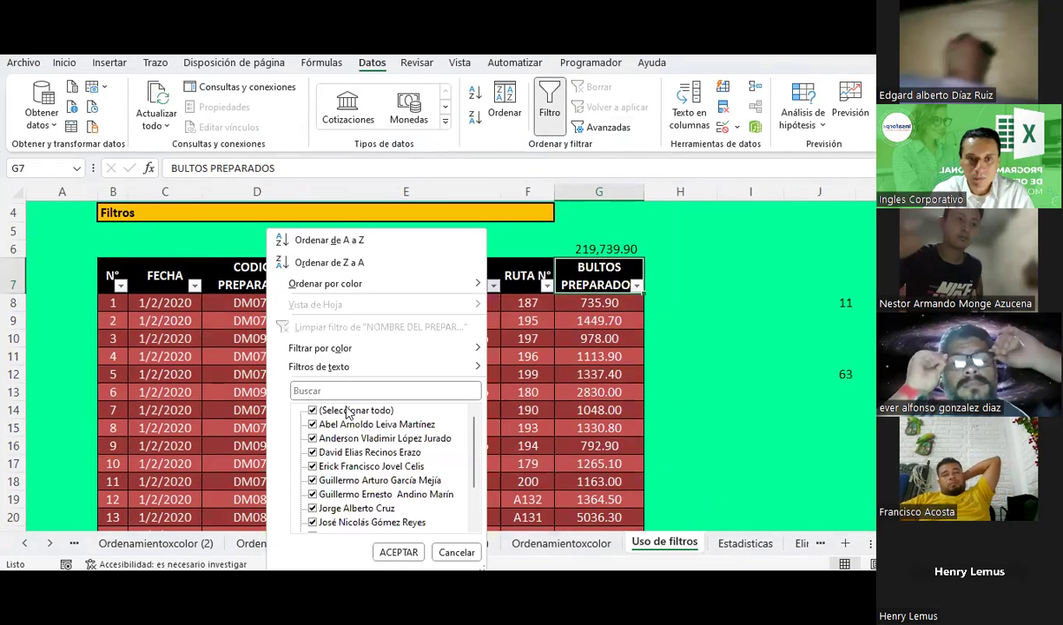
left_click(346, 410)
left_click(315, 410)
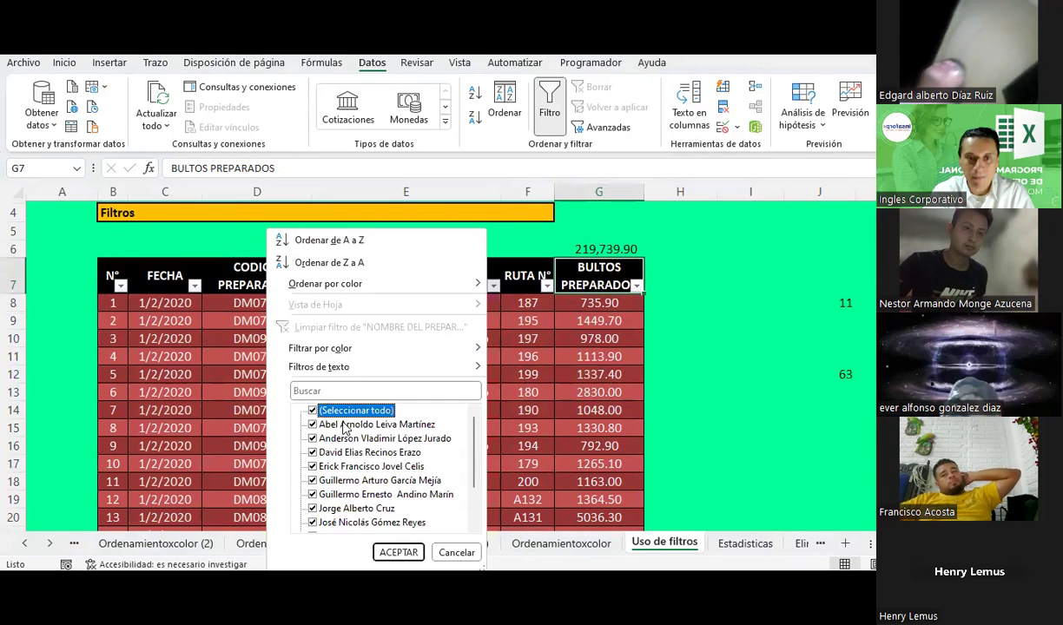
left_click(314, 411)
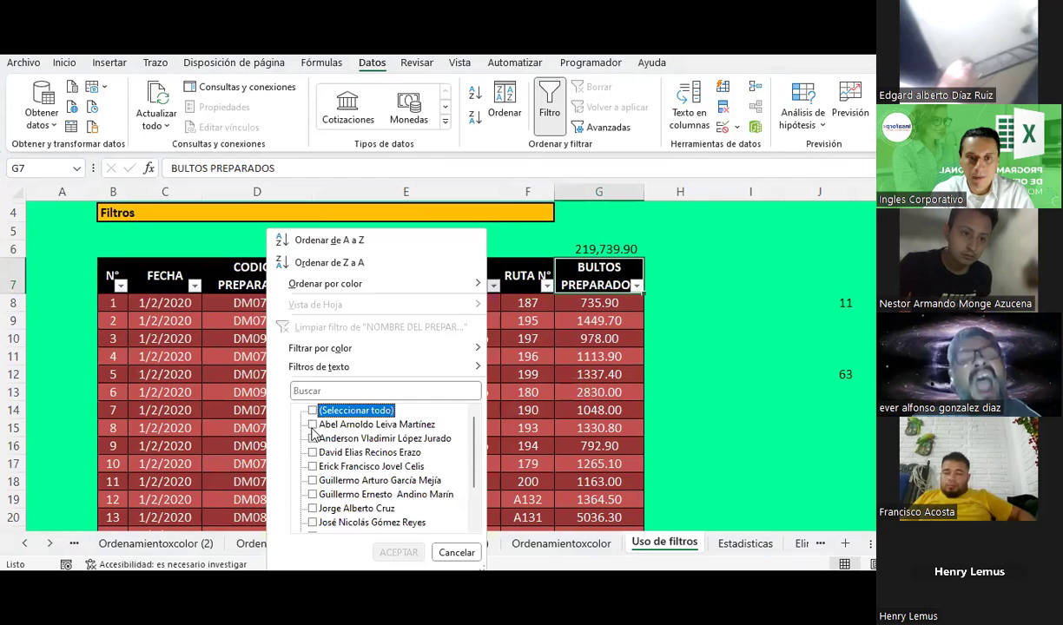
left_click(313, 425)
left_click(401, 552)
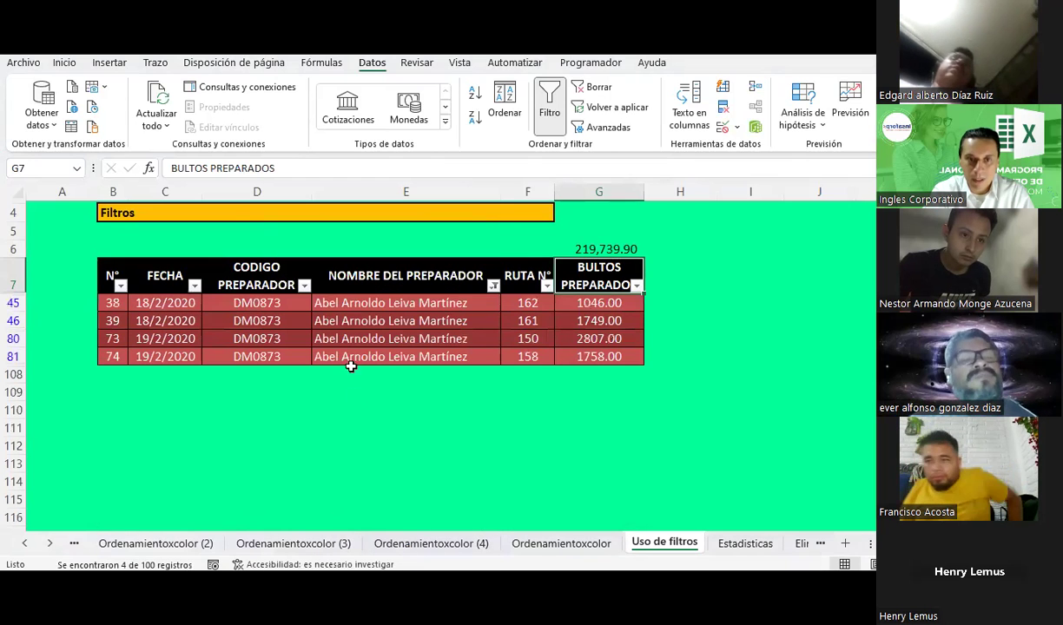
Step: Fill E45 yellow and copy that format to E46, E80 and E81
left_click(330, 302)
left_click(64, 62)
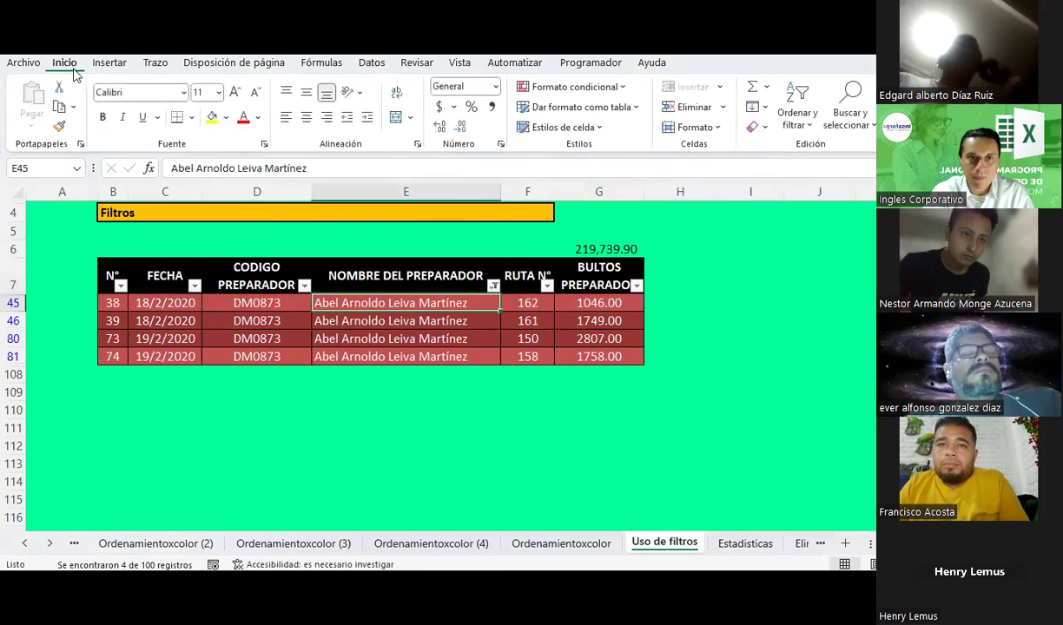
left_click(212, 117)
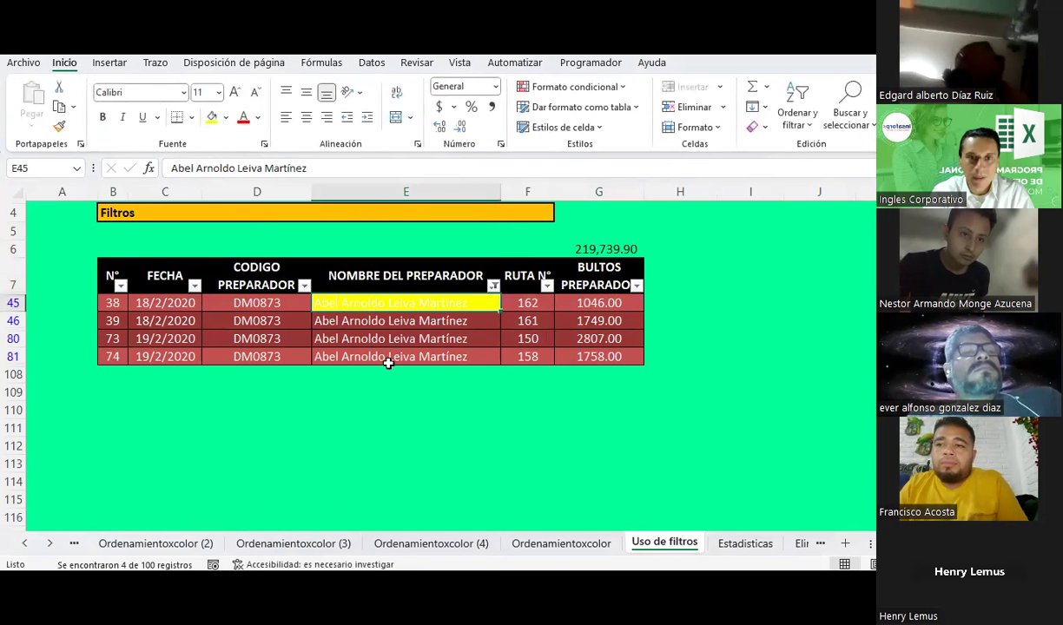
left_click(257, 118)
left_click(59, 126)
left_click(348, 321)
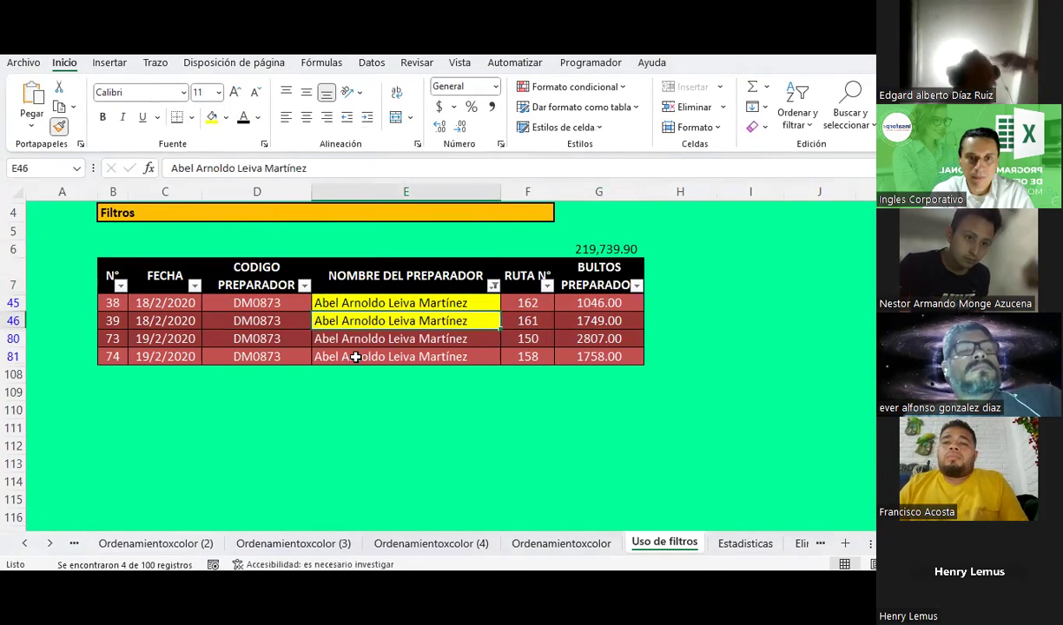
left_click(63, 127)
left_click(365, 339)
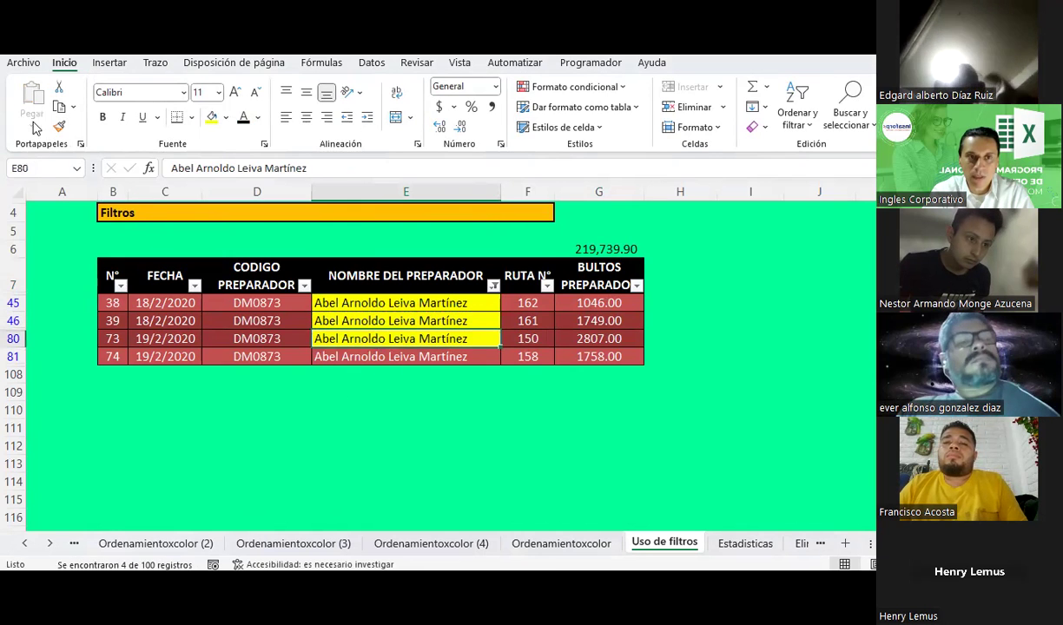
left_click(59, 126)
left_click(325, 356)
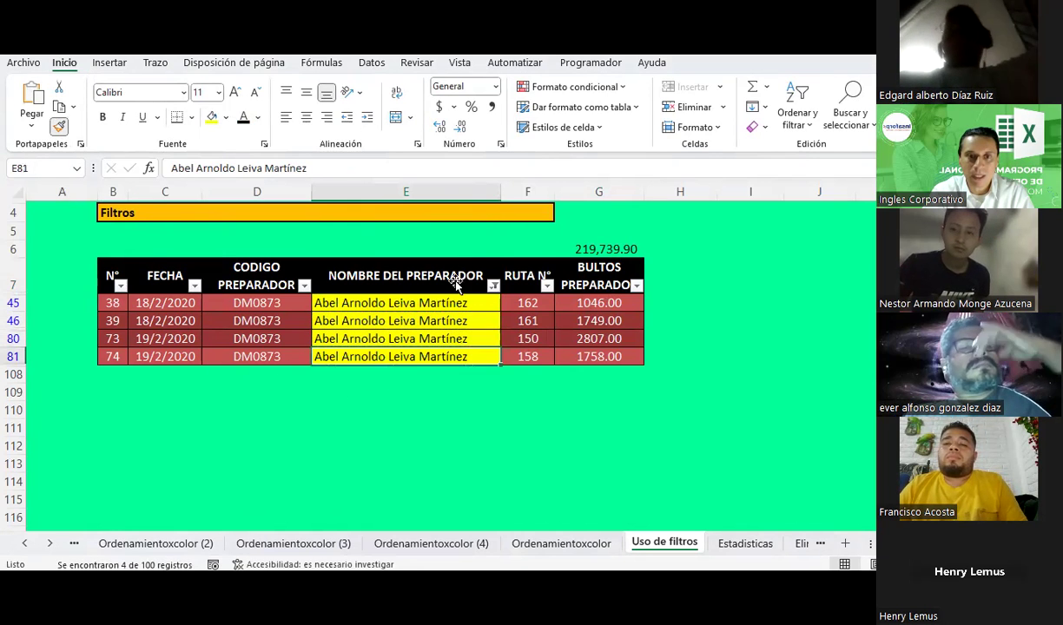
Step: Clear the NOMBRE DEL PREPARADOR filter so all rows show again
left_click(470, 278)
left_click(492, 285)
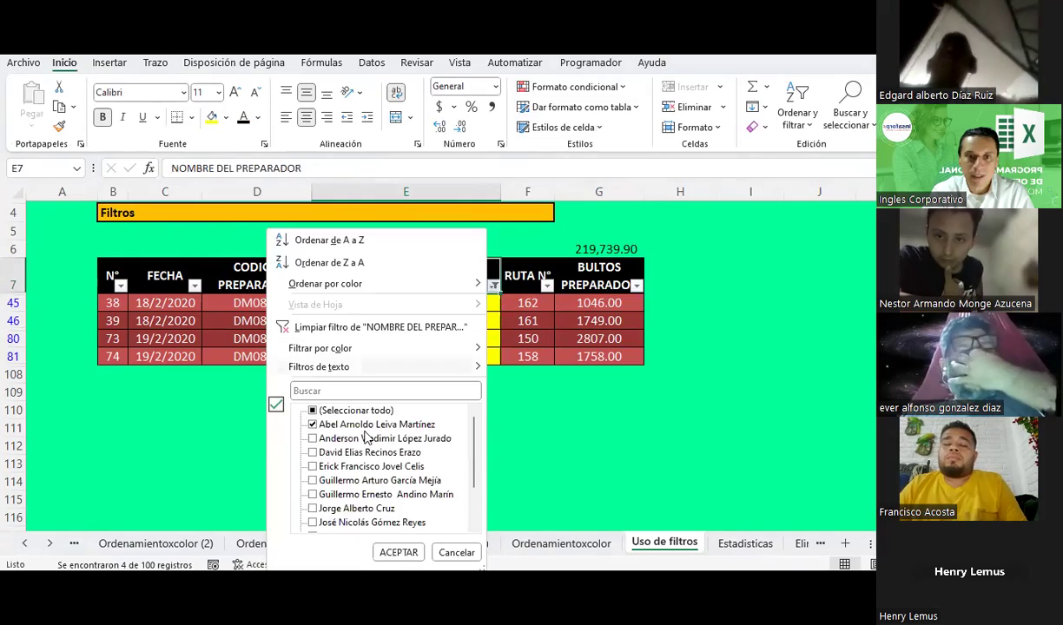
left_click(380, 327)
left_click(495, 392)
scroll(499, 390, "down", 5)
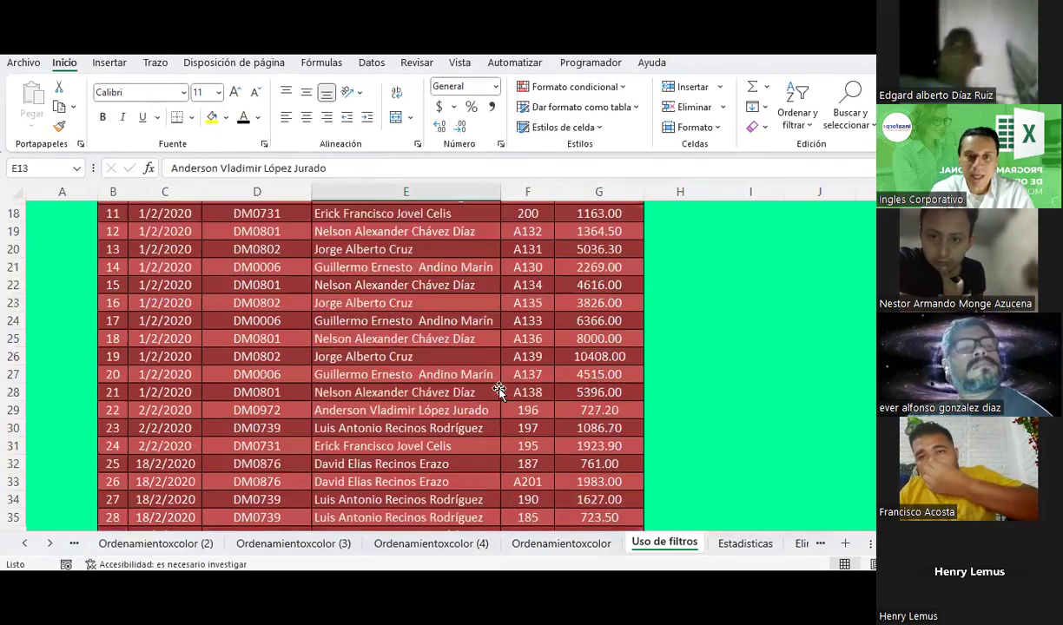
scroll(499, 390, "down", 11)
scroll(499, 390, "up", 9)
scroll(500, 390, "up", 5)
scroll(499, 390, "up", 3)
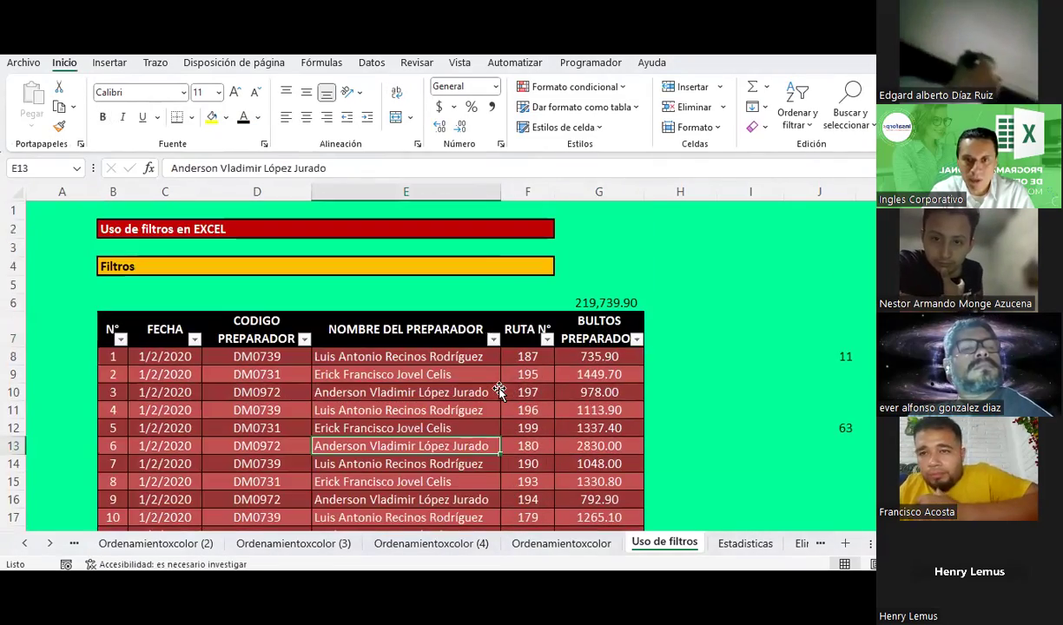
Step: Filter NOMBRE DEL PREPARADOR by yellow fill, leaving the preparer's 4 highlighted rows
left_click(492, 339)
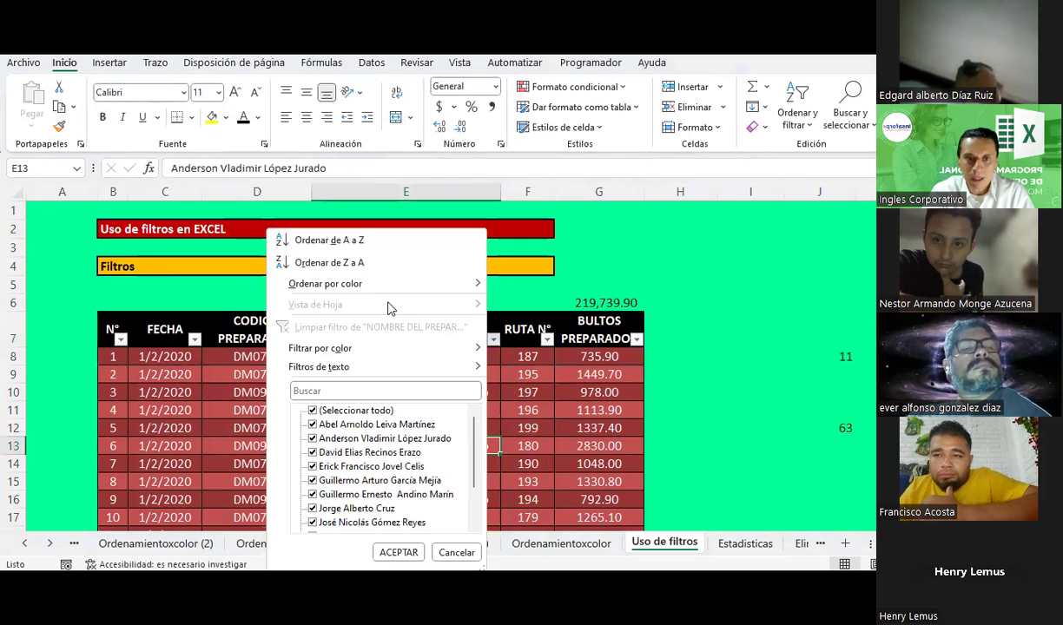
mouse_move(358, 350)
left_click(532, 405)
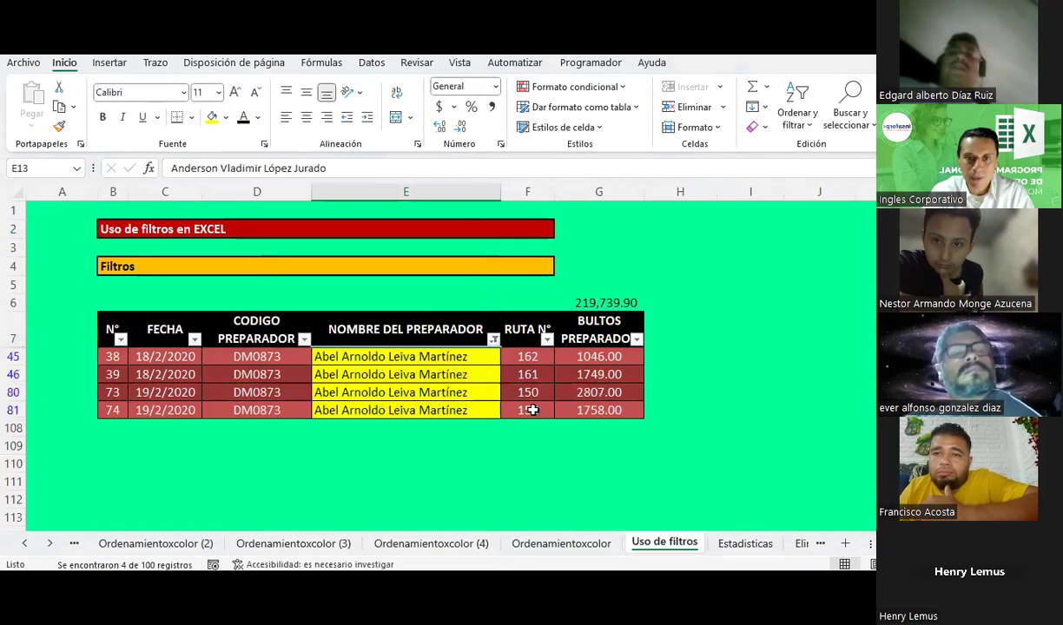
left_click(402, 391)
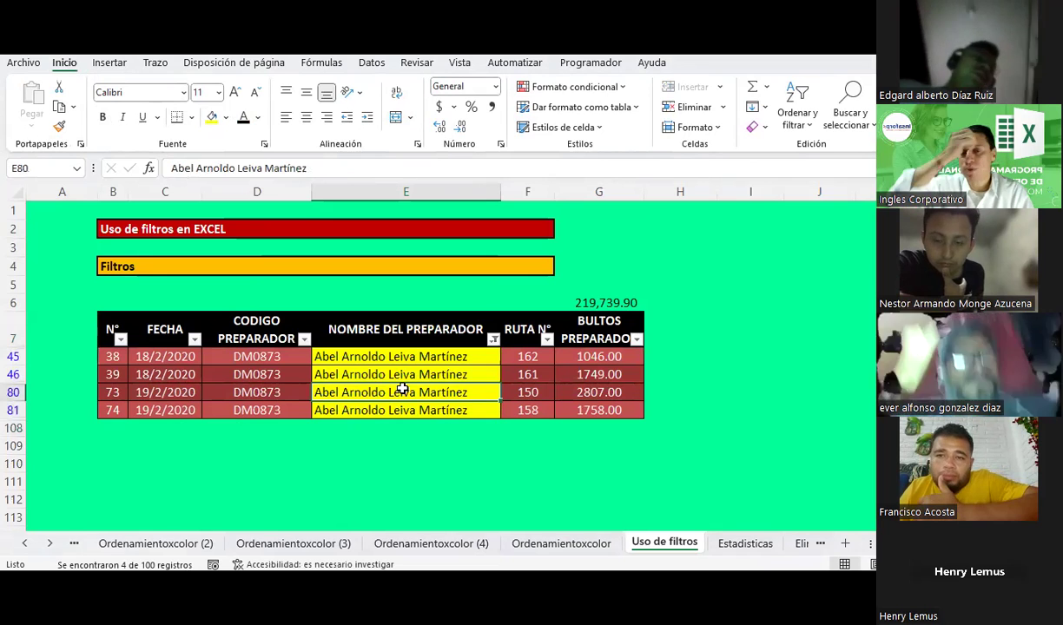